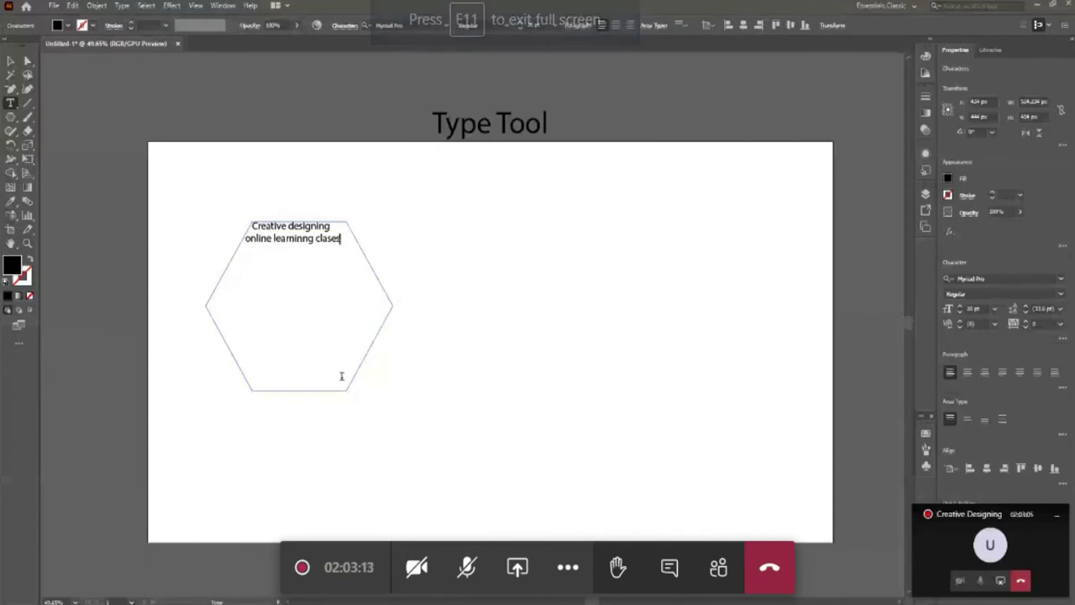
End the hexagon text with a full stop after 'clases' and delete the stray characters.
type(".llllllllllllllllllllllllllllll")
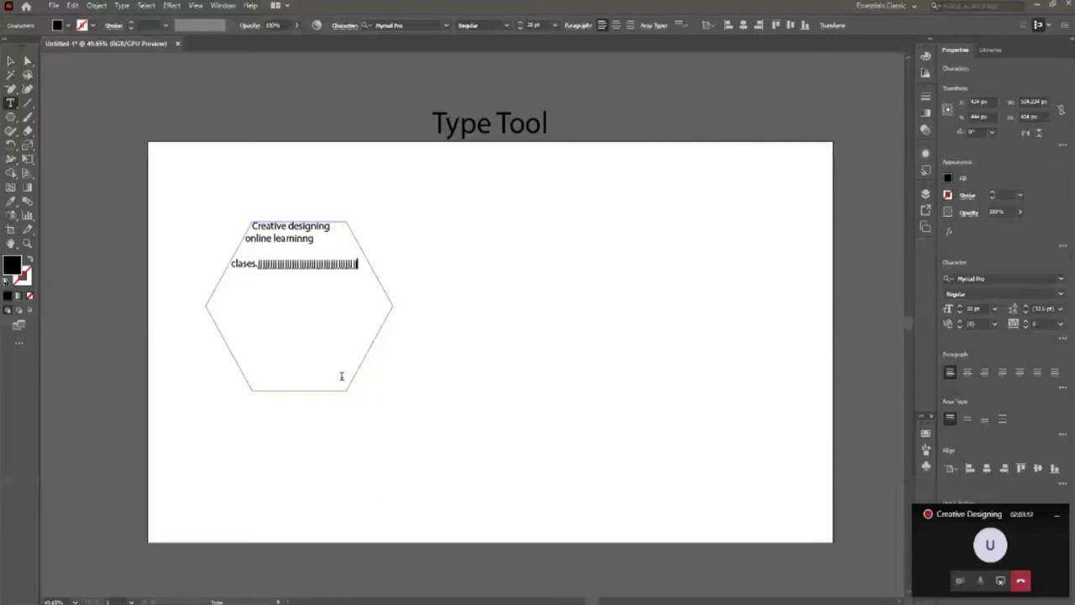
key("BackSpace")
key("BackSpace")
key("BackSpace")
key("BackSpace")
key("BackSpace")
key("BackSpace")
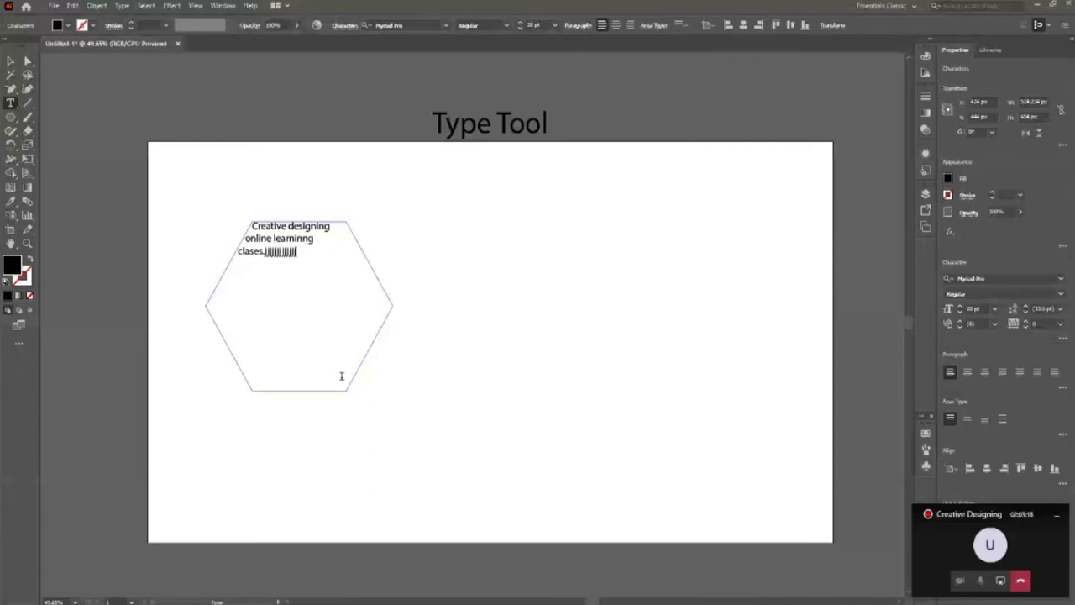
key("Escape")
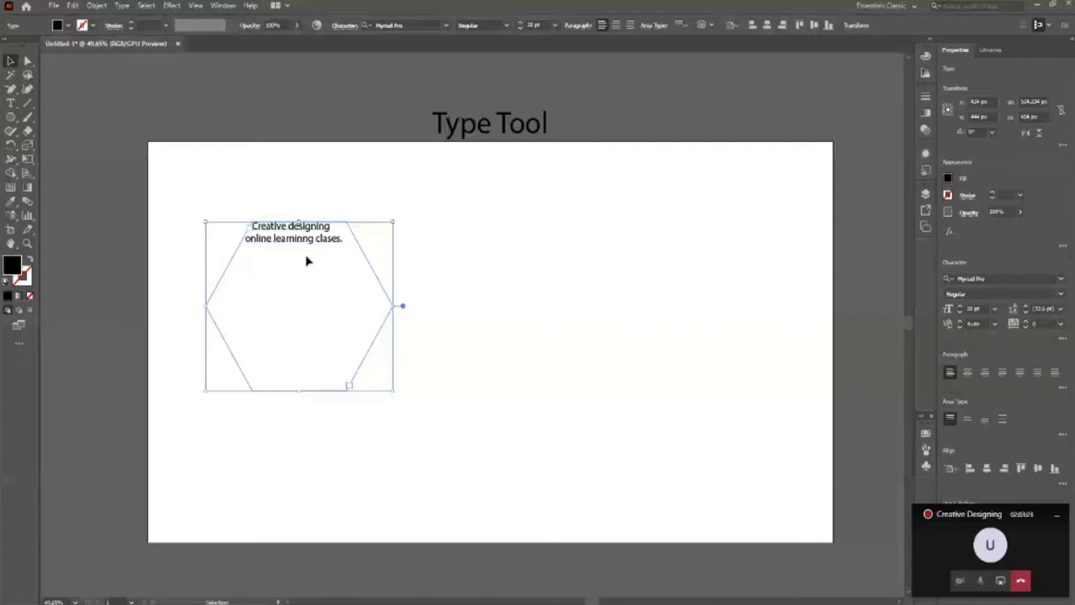
Browse the Character font menu to pick a new font for the 'Creative designing' text.
left_click(446, 25)
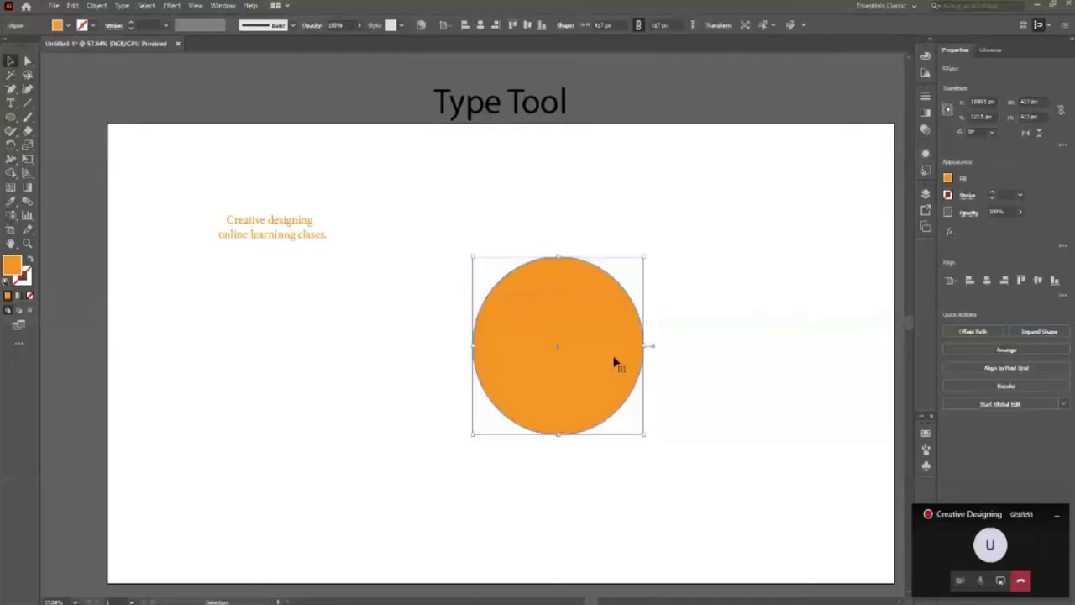
Draw an orange circle near the page centre and fill it with placeholder area text.
left_click_drag(614, 363, 557, 371)
left_click(651, 428)
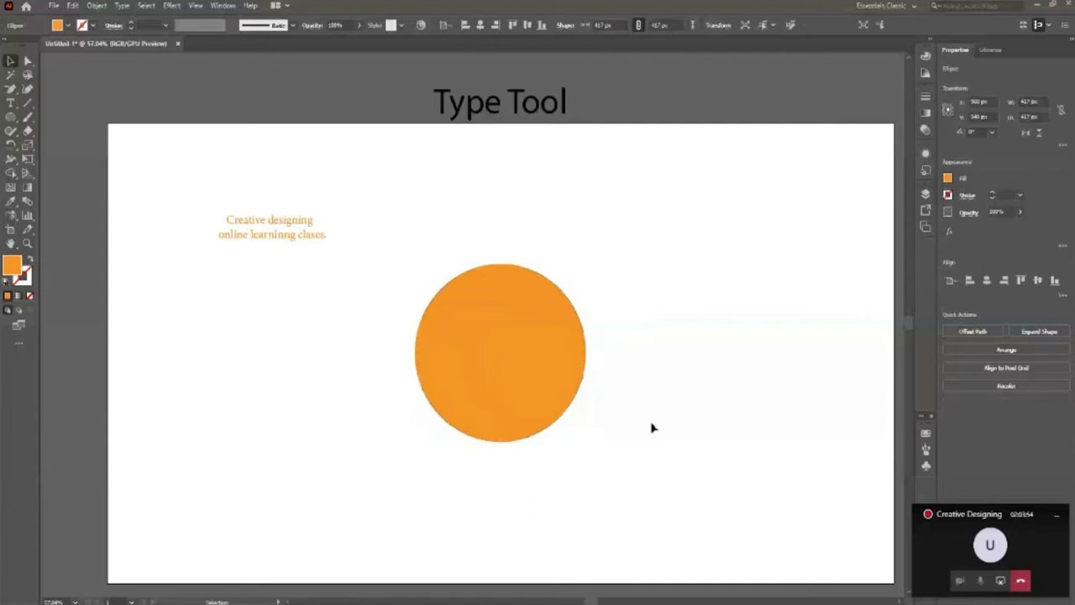
left_click(11, 105)
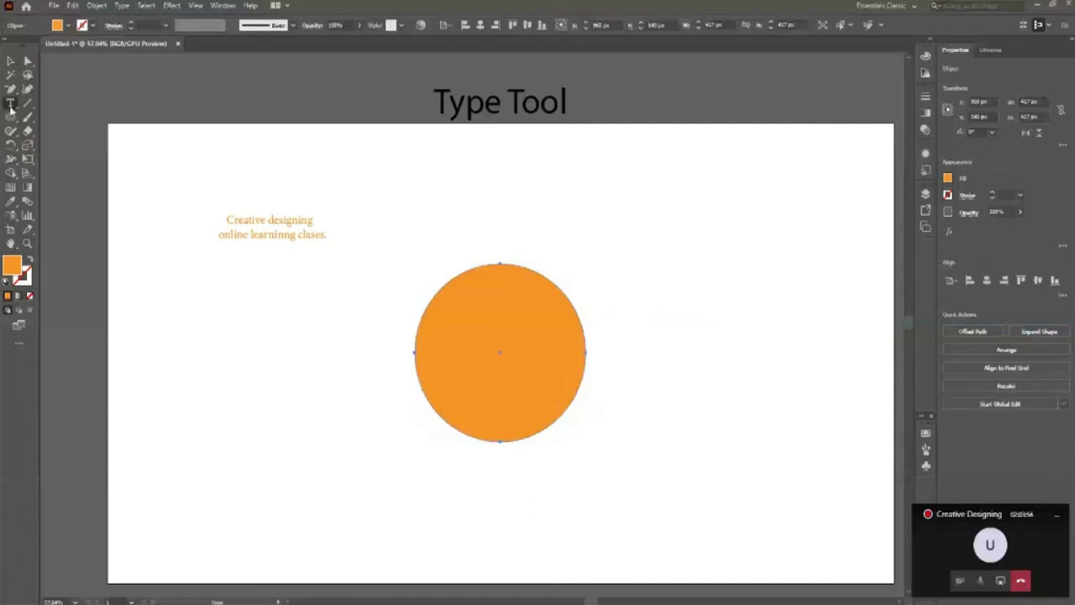
left_click(502, 268)
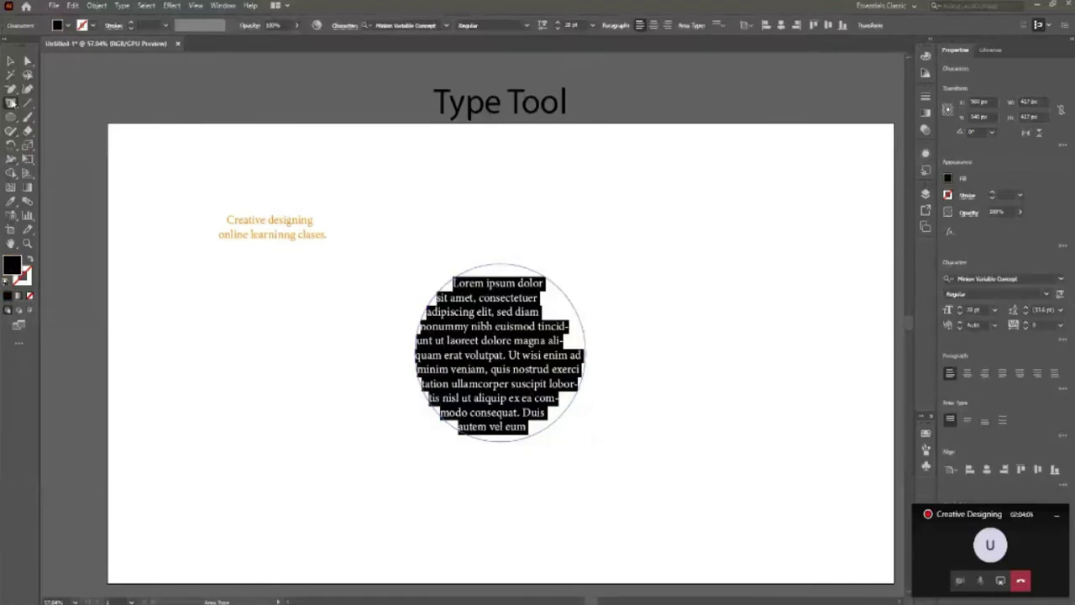
key("Escape")
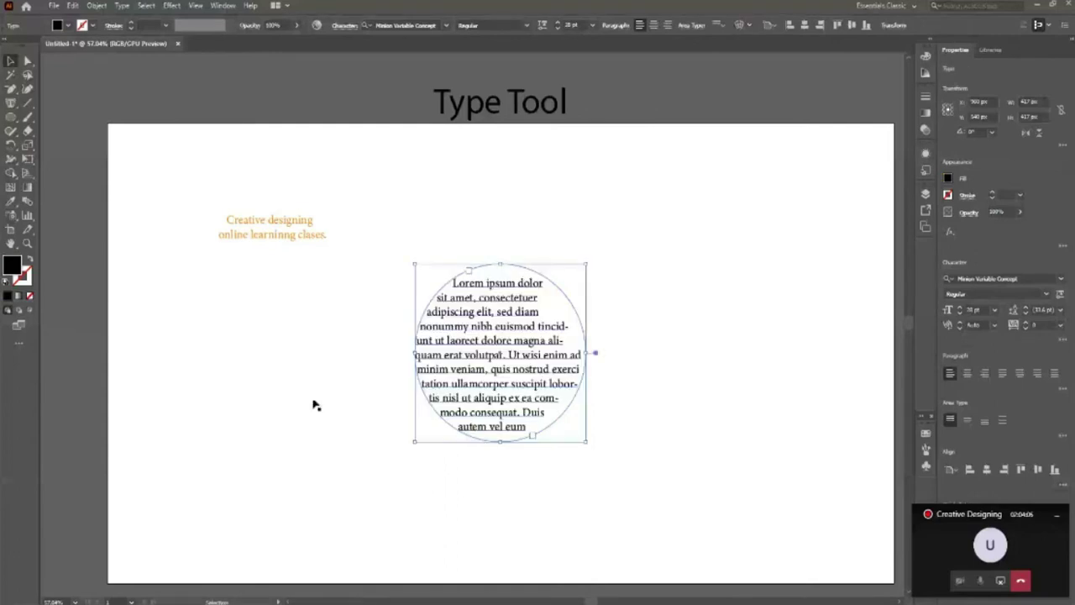
Move the circular text frame slightly higher on the page.
left_click(315, 405)
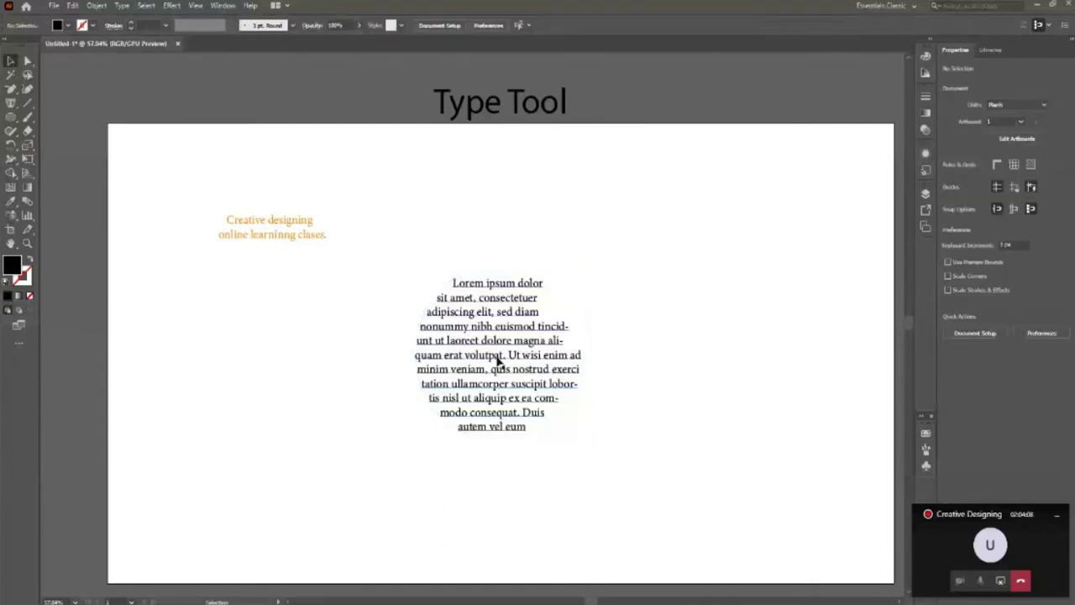
left_click_drag(497, 360, 493, 326)
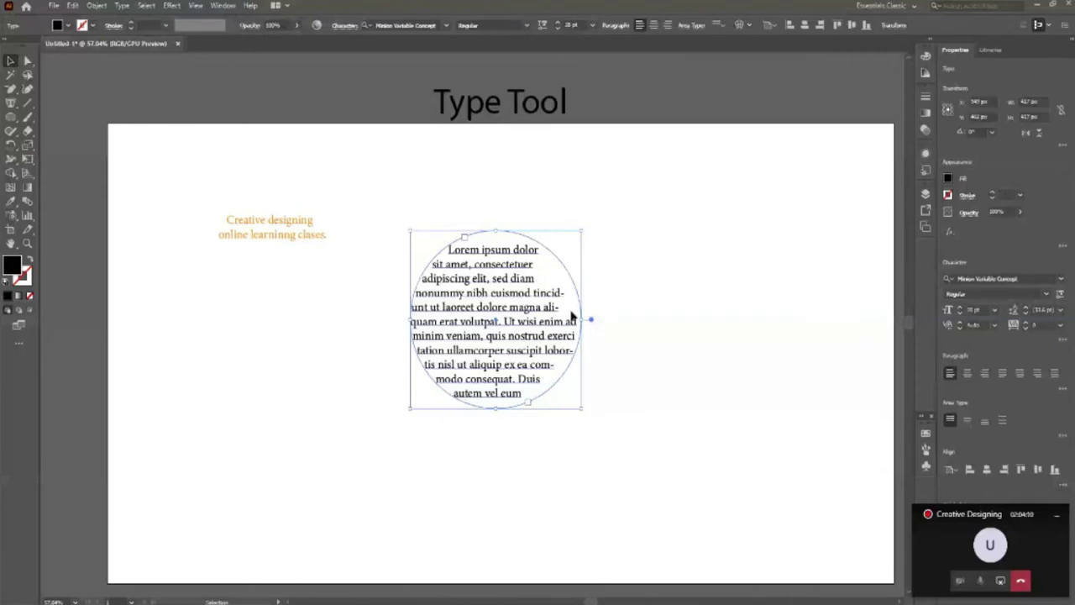
left_click(697, 403)
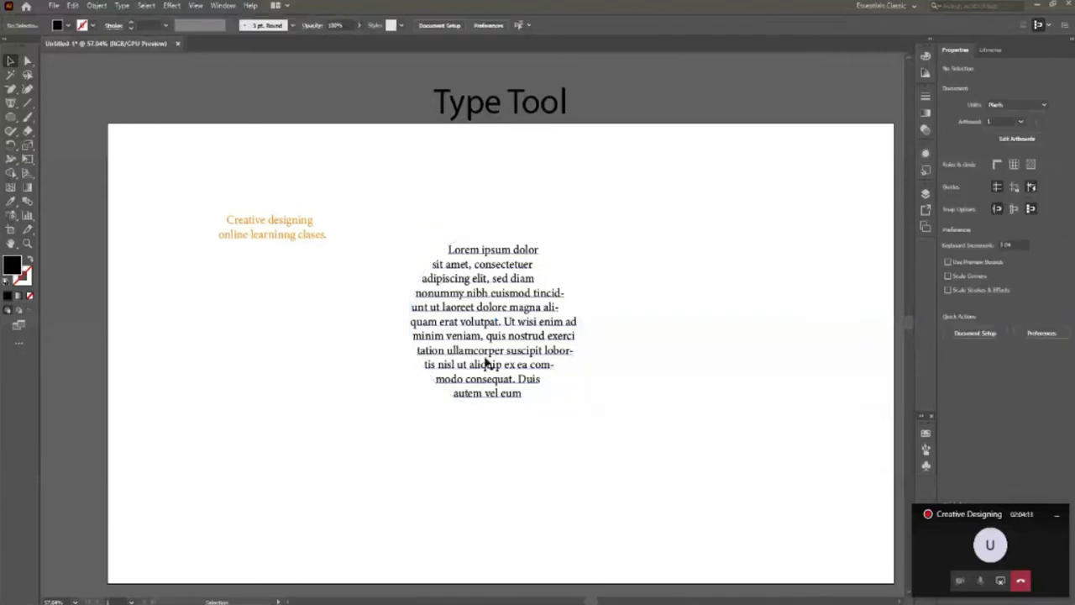
left_click(514, 388)
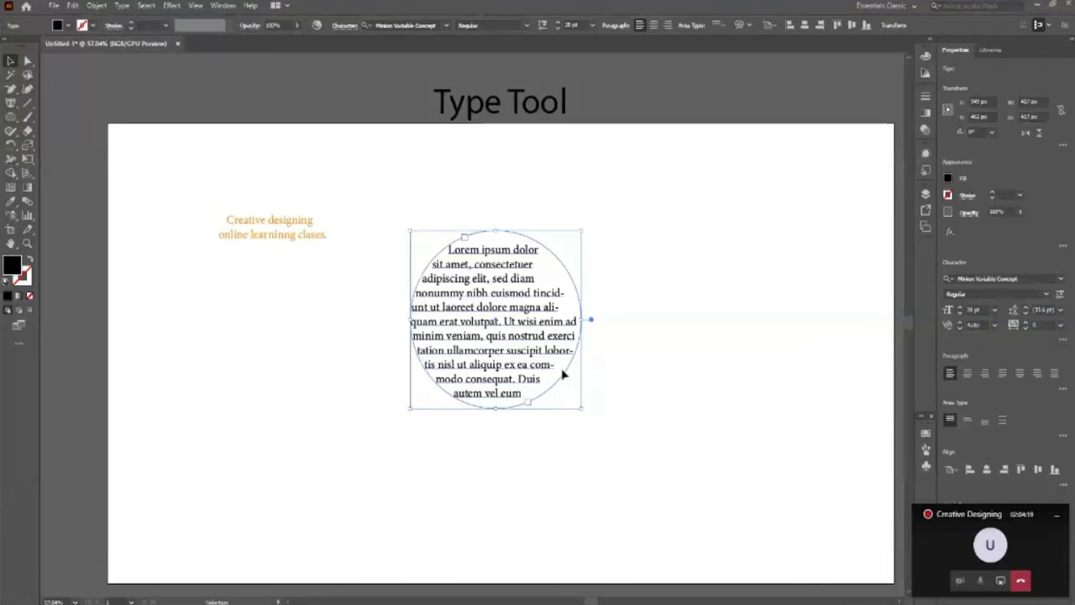
left_click(10, 102)
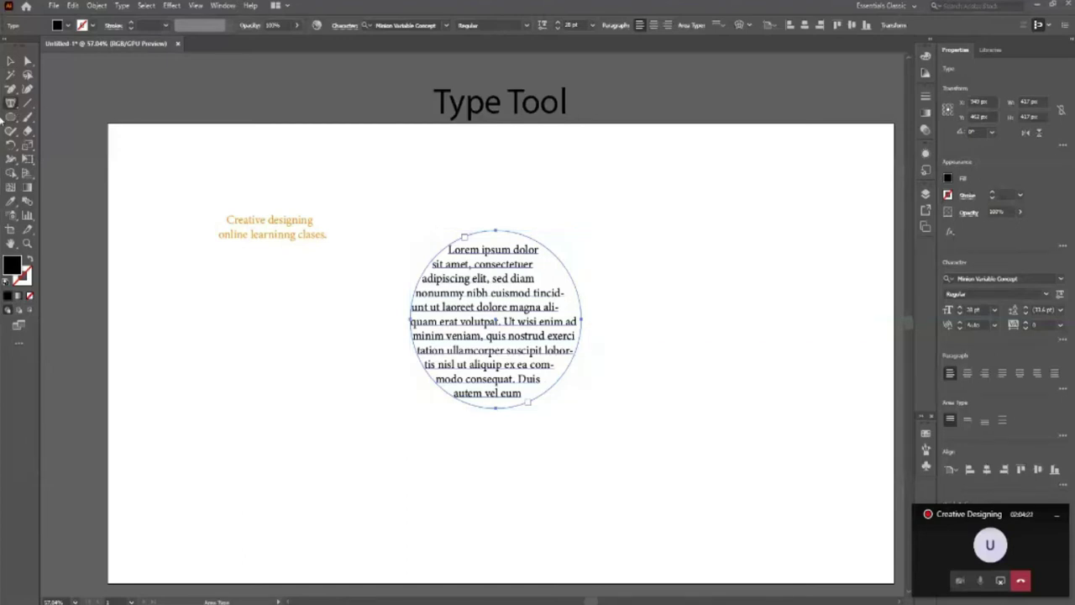
Replace the circle's Lorem ipsum copy with 'Creative designing online classes'.
left_click_drag(10, 102, 58, 102)
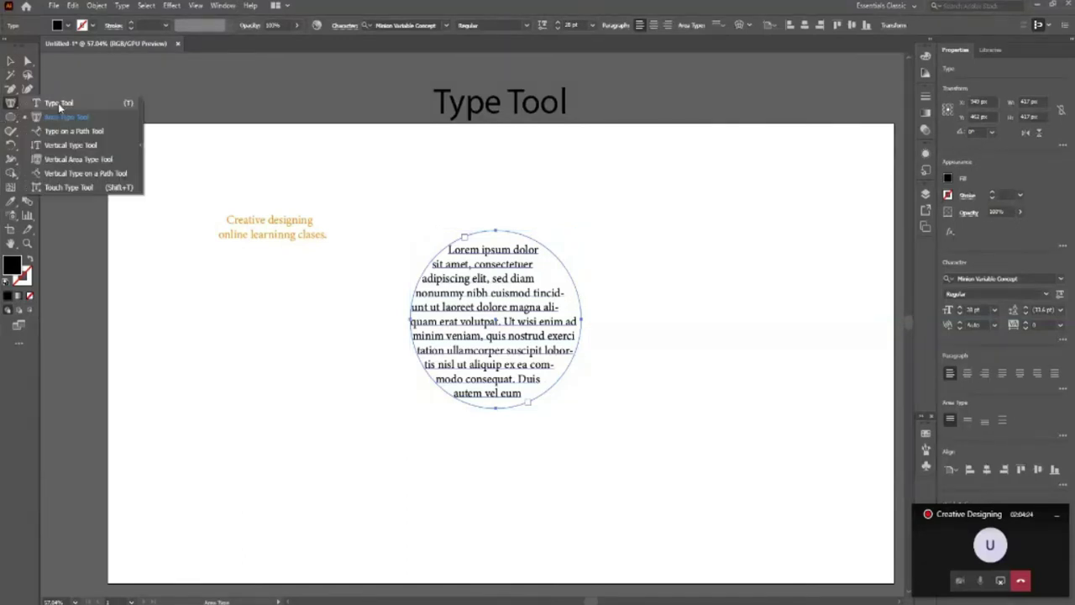
left_click(518, 364)
left_click_drag(522, 393, 448, 246)
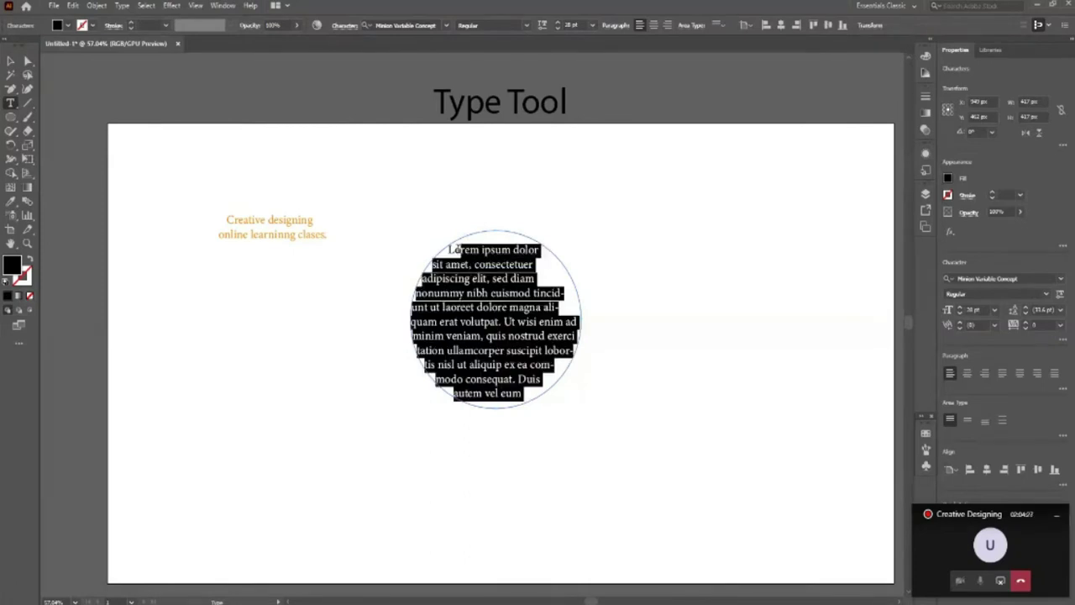
key("BackSpace")
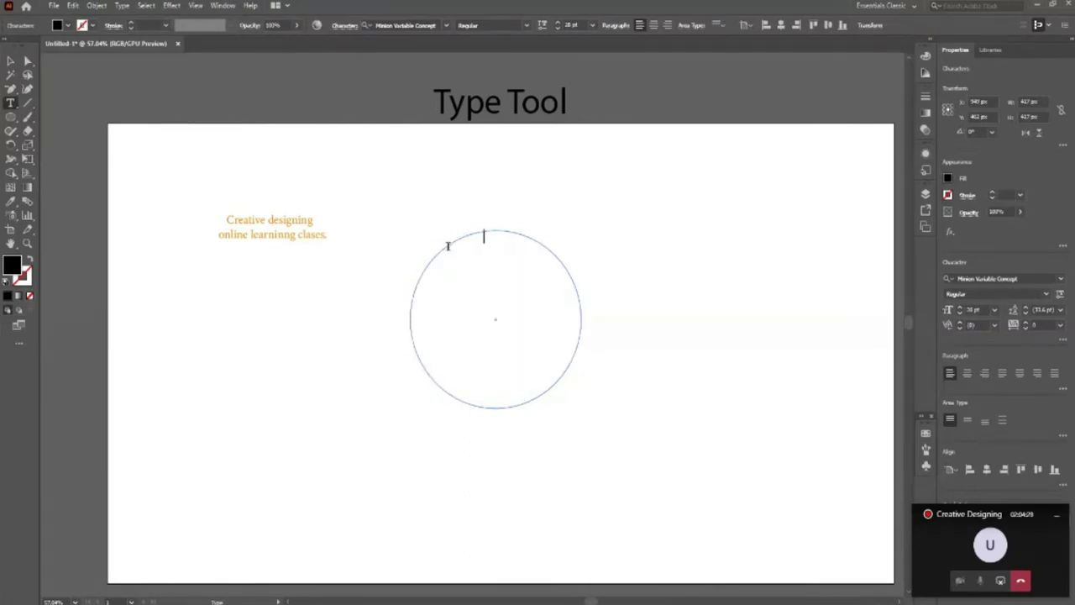
type("Creative designing ")
type("online classes")
key("Escape")
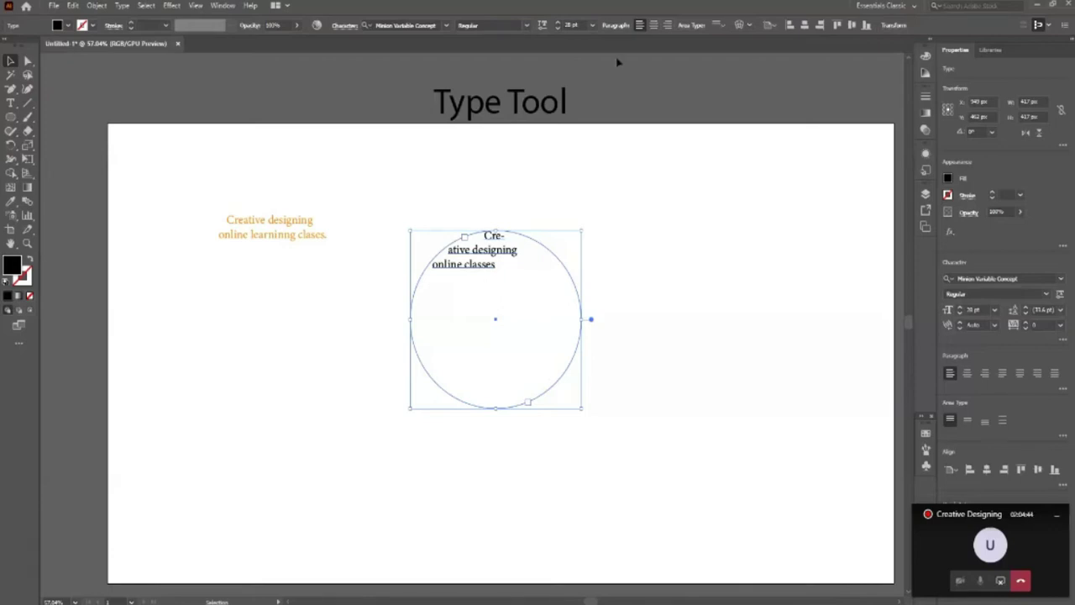
Enlarge the circle text three font-size steps and center-align it after trying left and right.
left_click(558, 23)
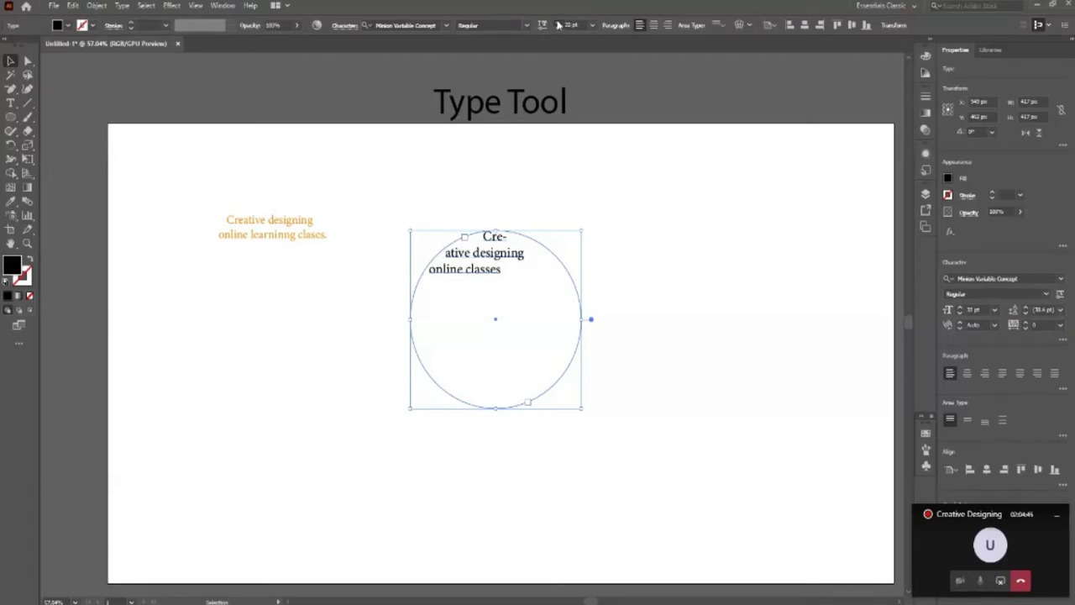
left_click(559, 24)
left_click(558, 24)
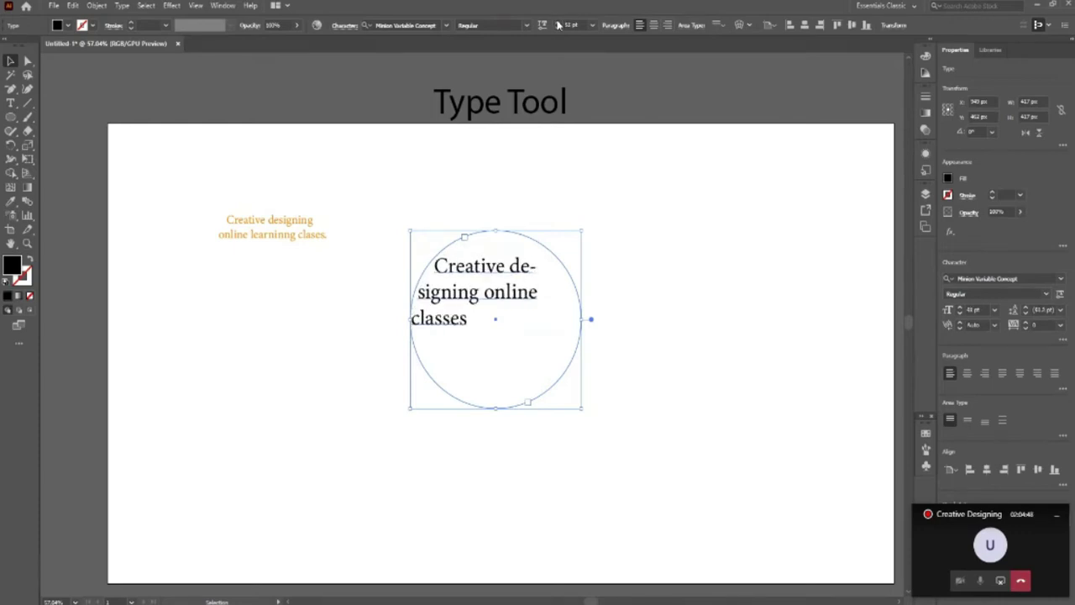
left_click(558, 23)
left_click(558, 23)
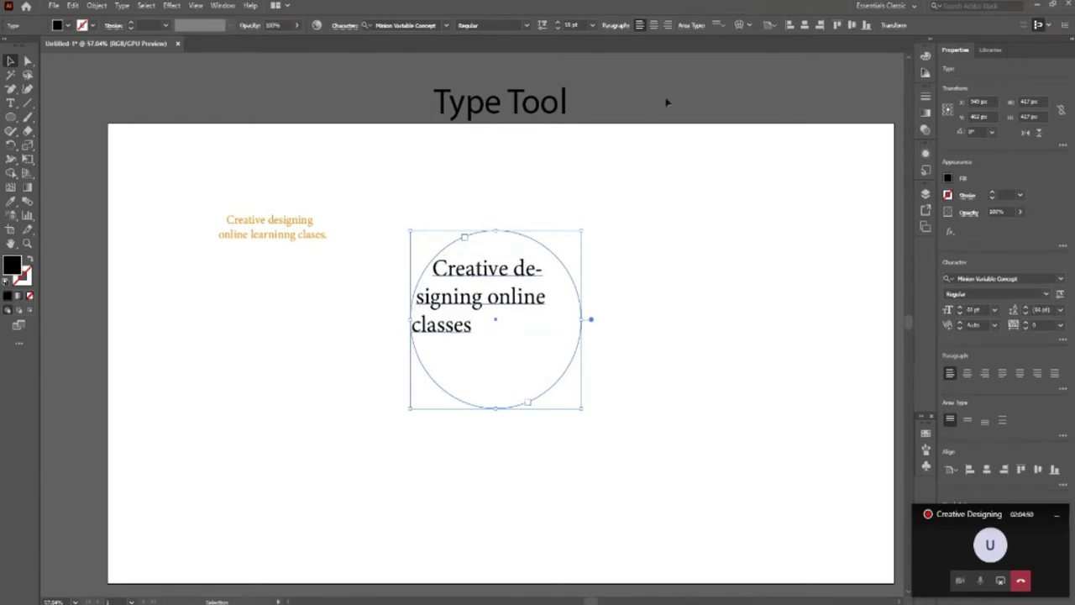
left_click(653, 26)
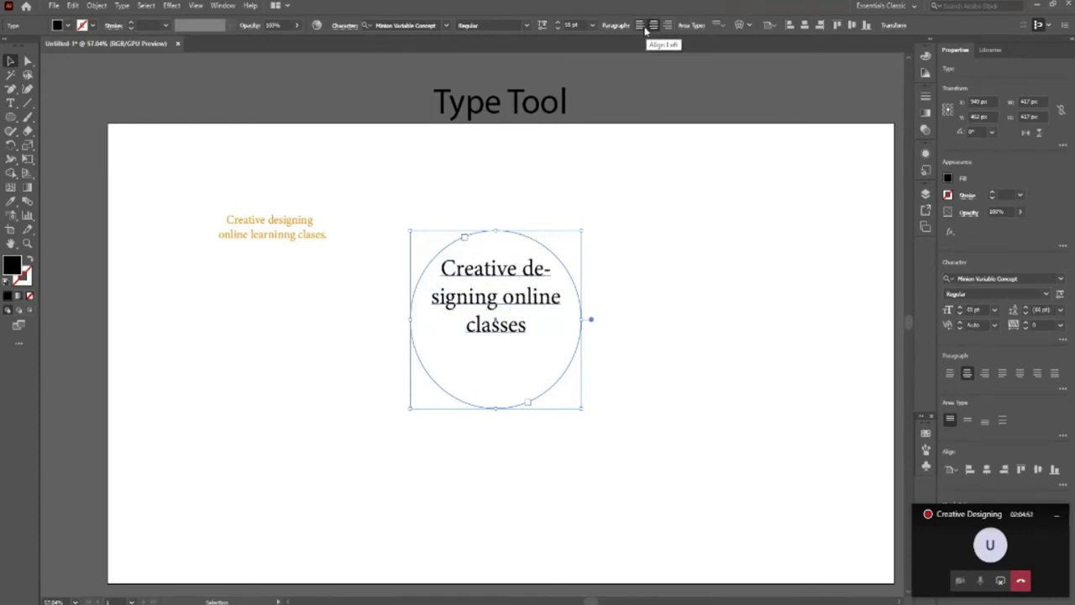
left_click(642, 25)
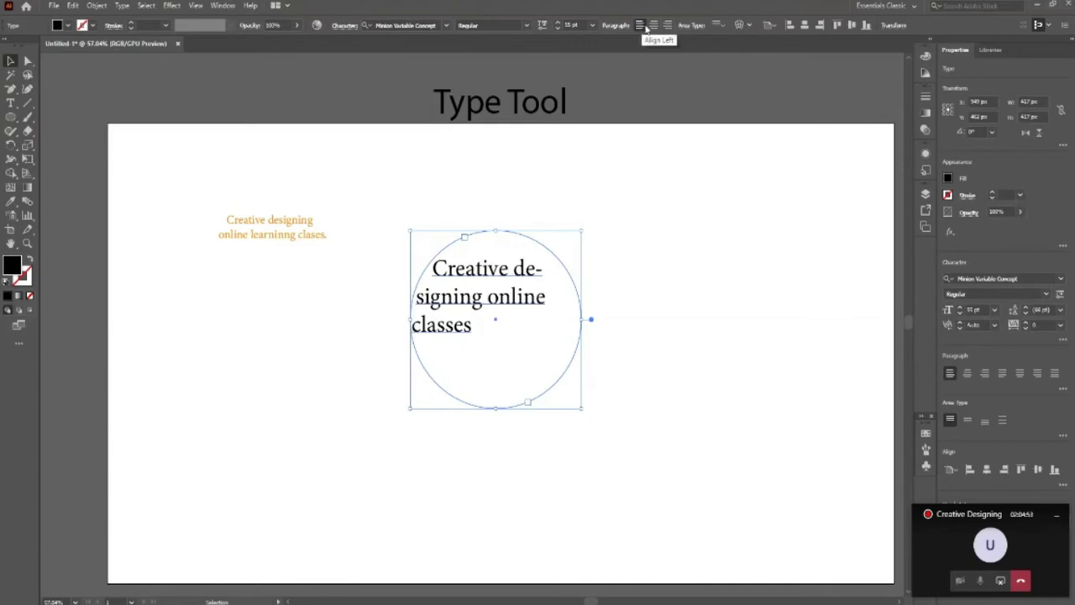
left_click(653, 25)
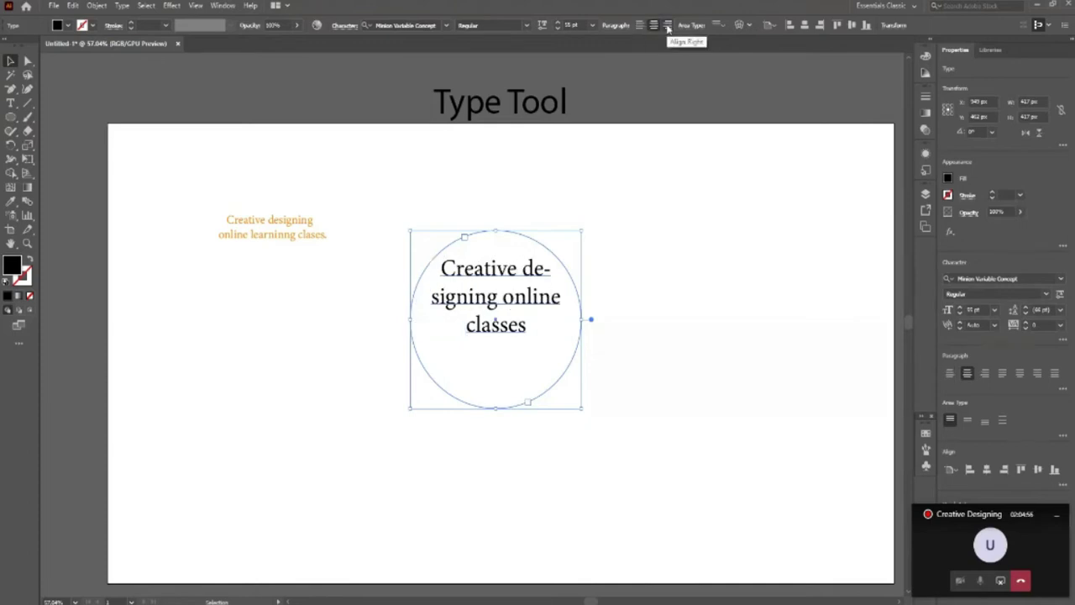
left_click(667, 25)
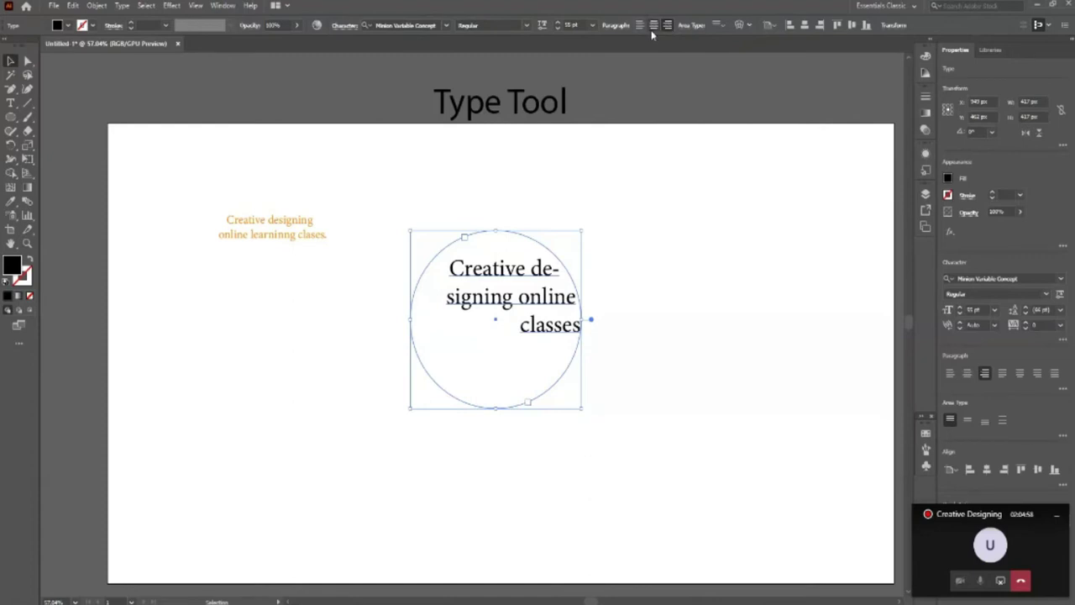
left_click(652, 25)
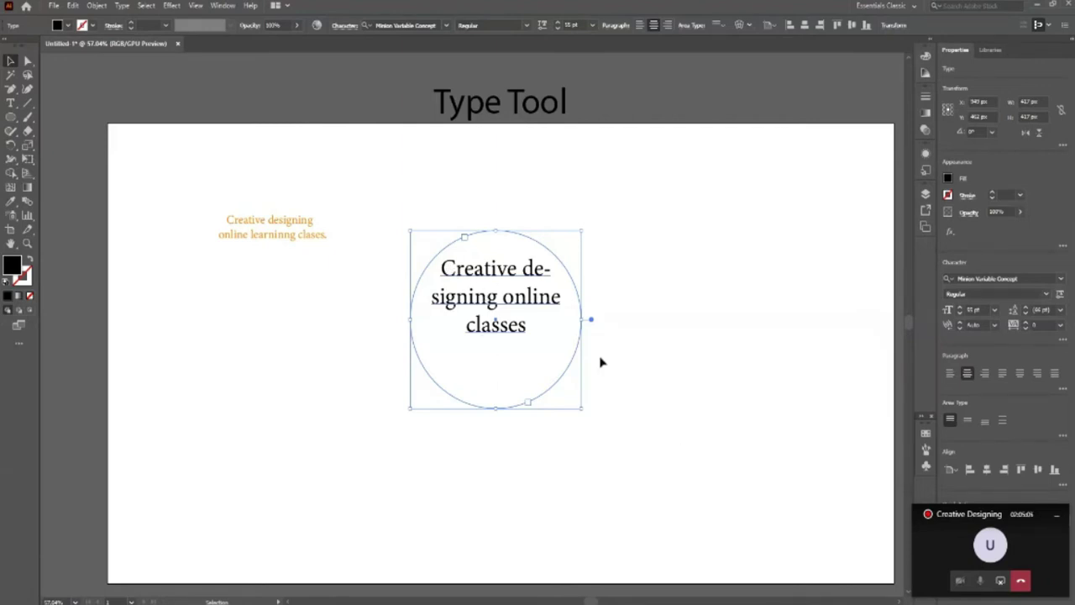
left_click(11, 103)
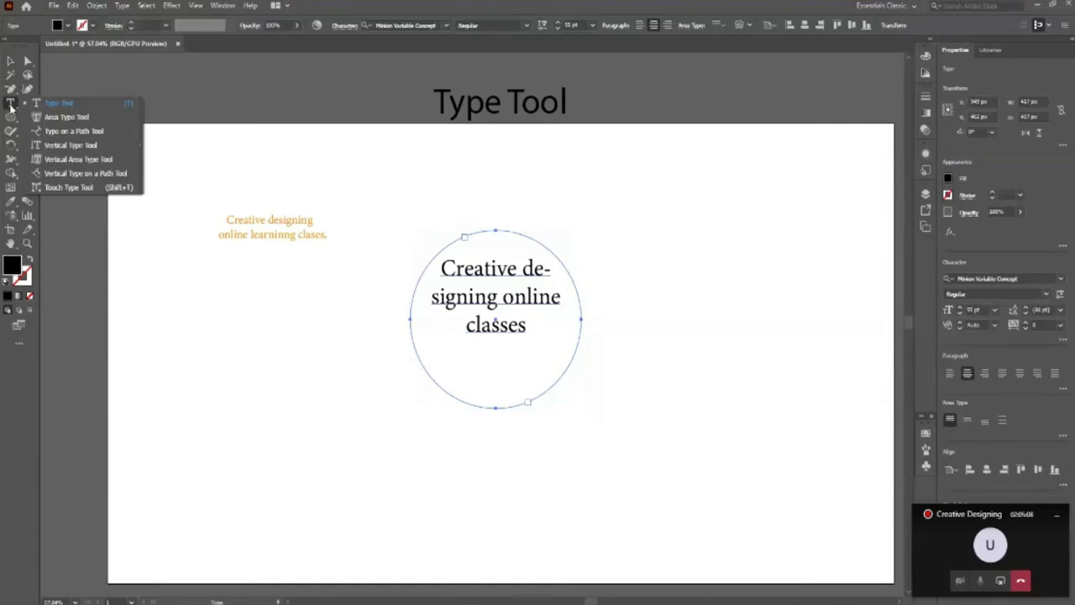
left_click(63, 116)
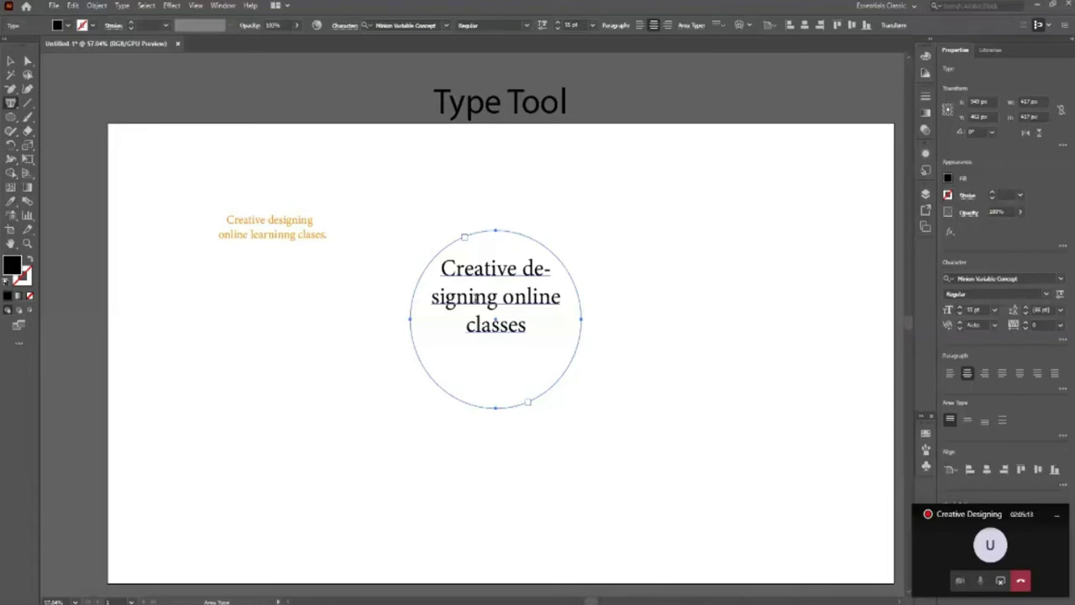
In Area Type Options, set the circle text area to about 413 × 414 px.
double_click(11, 103)
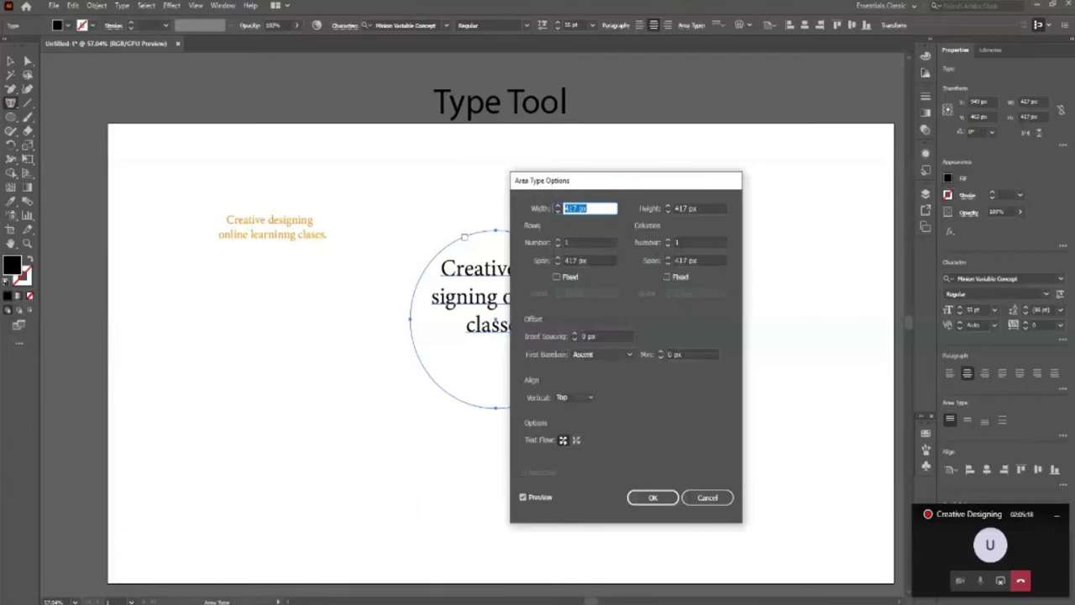
left_click_drag(687, 187, 777, 133)
key("Down")
key("Down")
key("Down")
key("Tab")
key("Down")
key("Down")
key("Down")
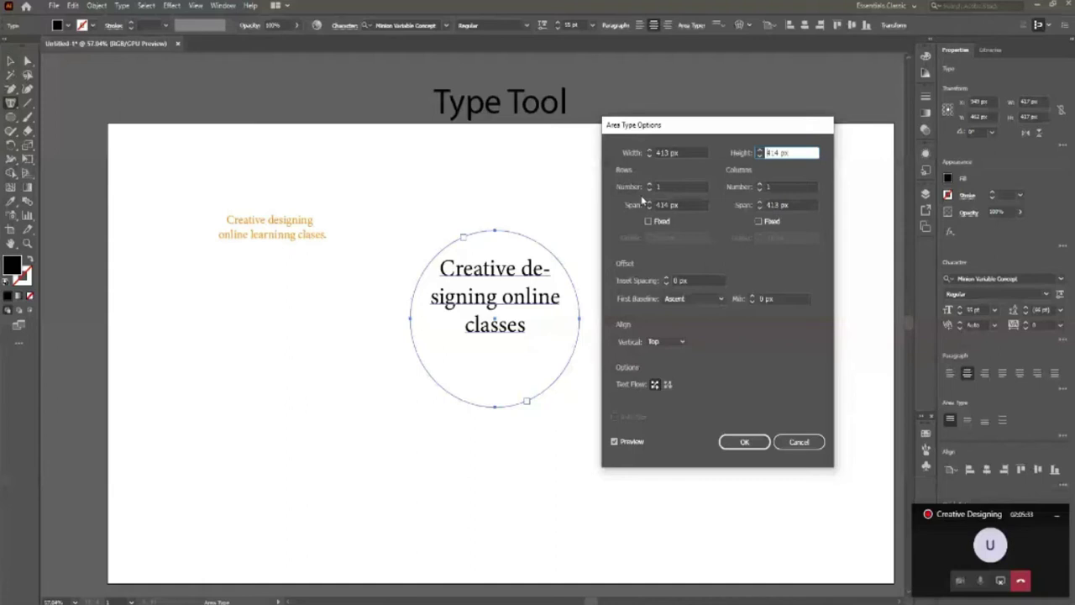
Adjust the text area height to 402 px and split the text into 3 rows.
left_click_drag(678, 129, 682, 167)
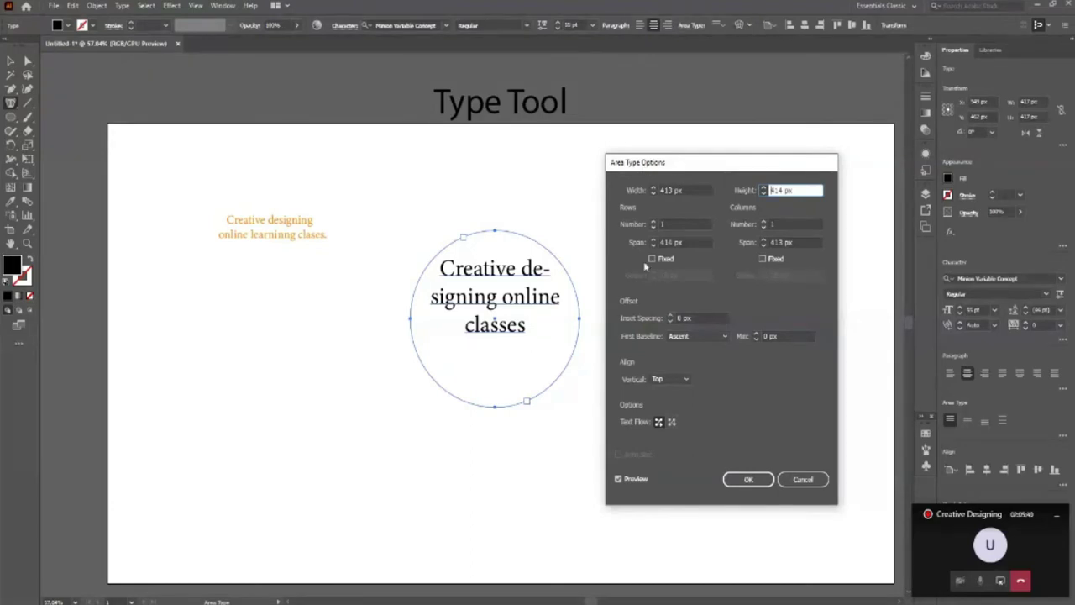
left_click(653, 241)
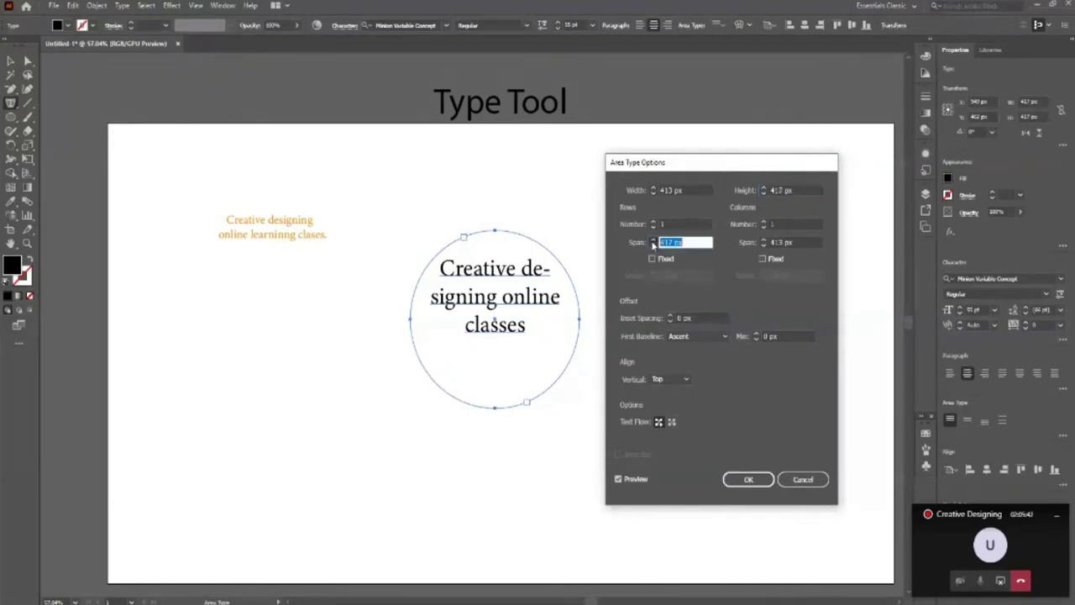
left_click(654, 241)
left_click(654, 241)
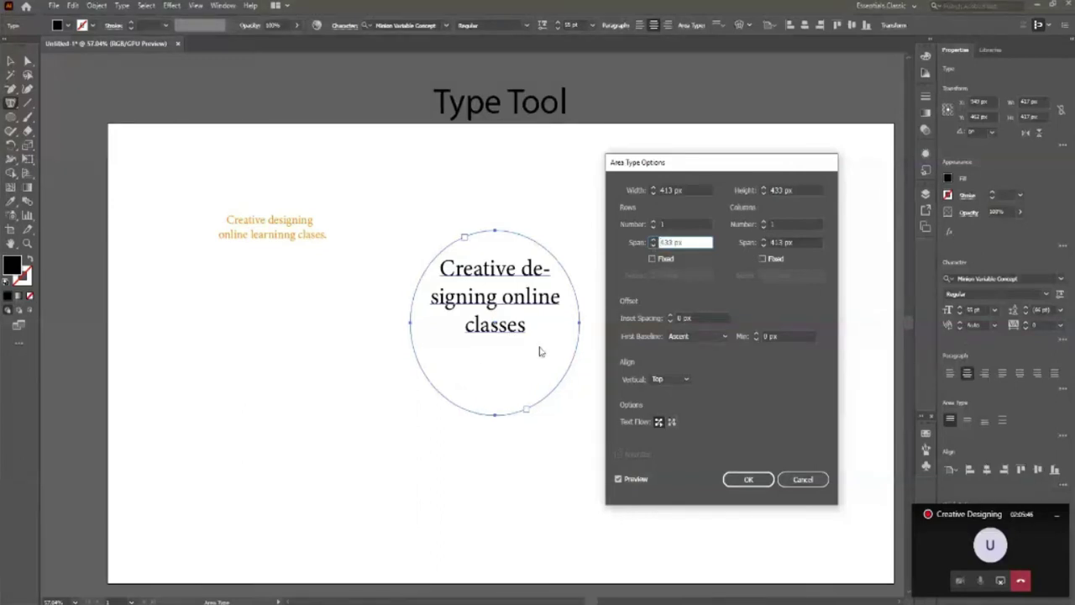
left_click(652, 241)
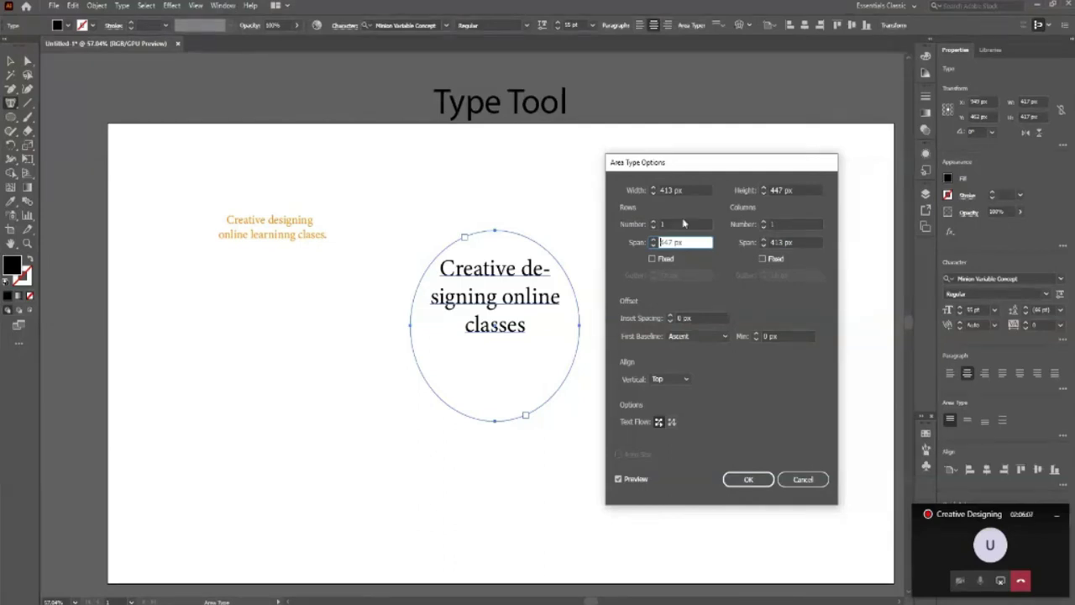
left_click(653, 246)
left_click(653, 245)
type("413")
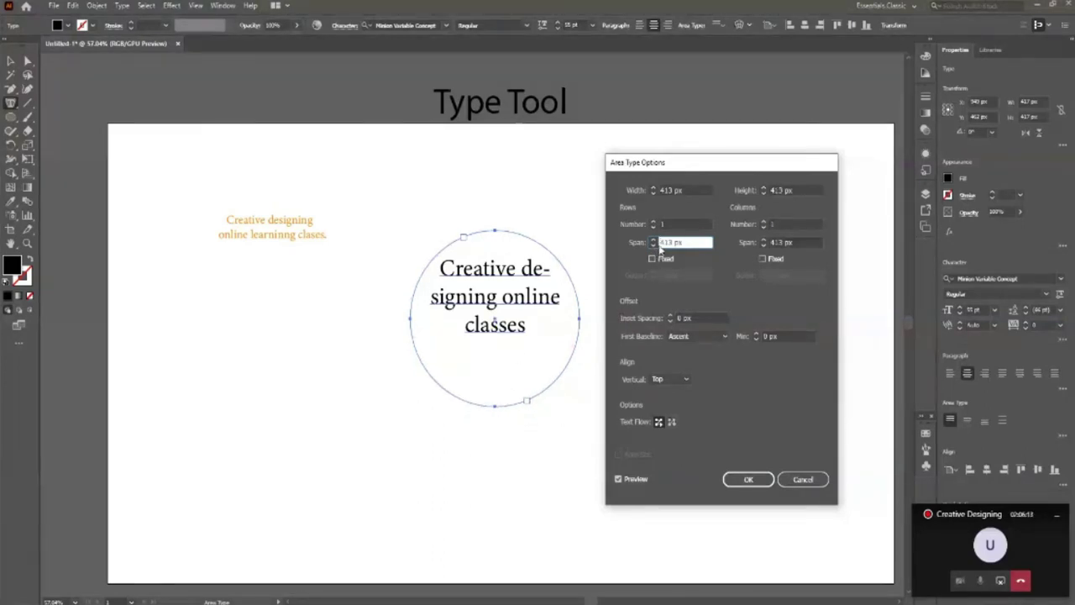
left_click(654, 246)
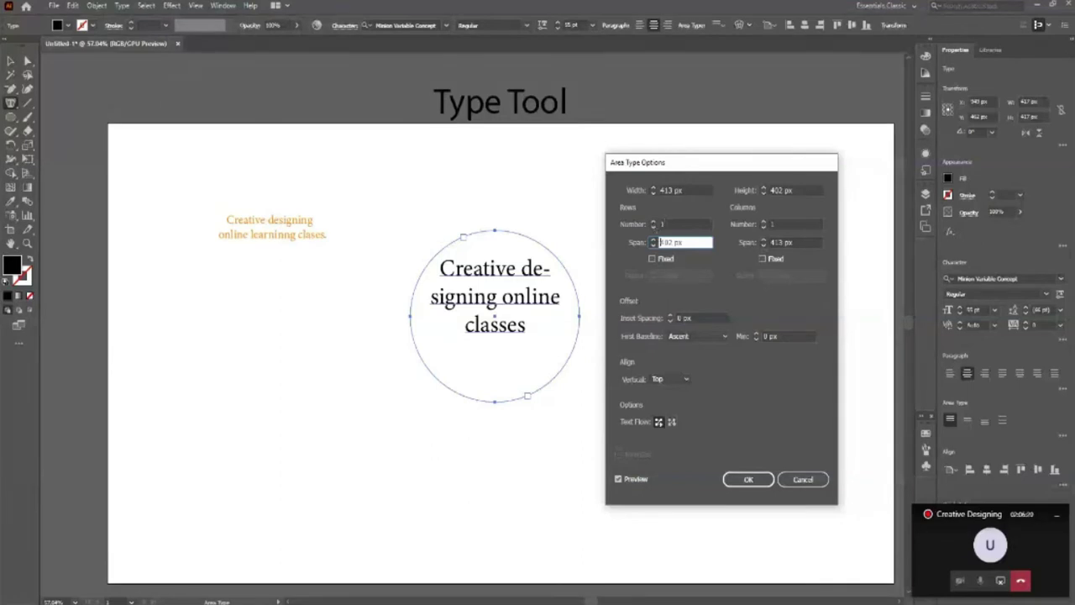
left_click(653, 223)
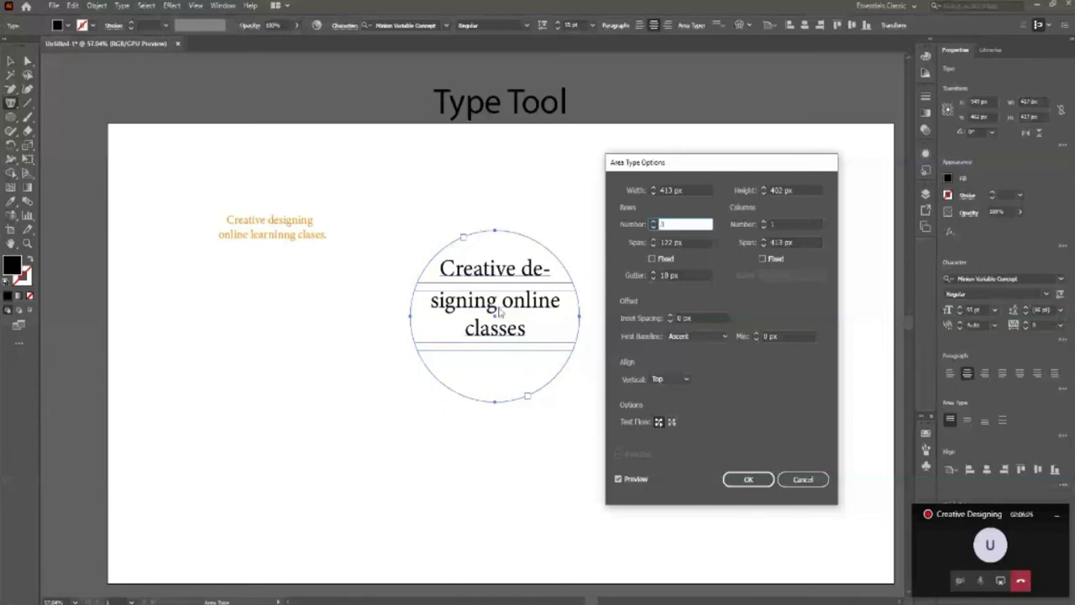
Try 4 and 6 rows, then set Rows Number back to 1 and Columns Number to 2.
left_click(653, 222)
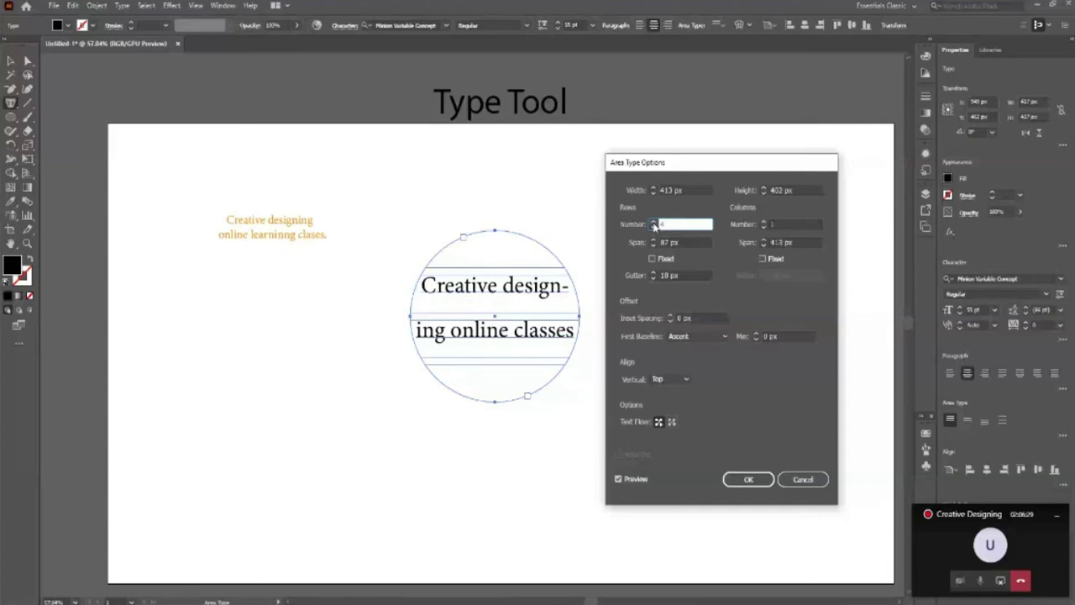
left_click(654, 221)
left_click(655, 222)
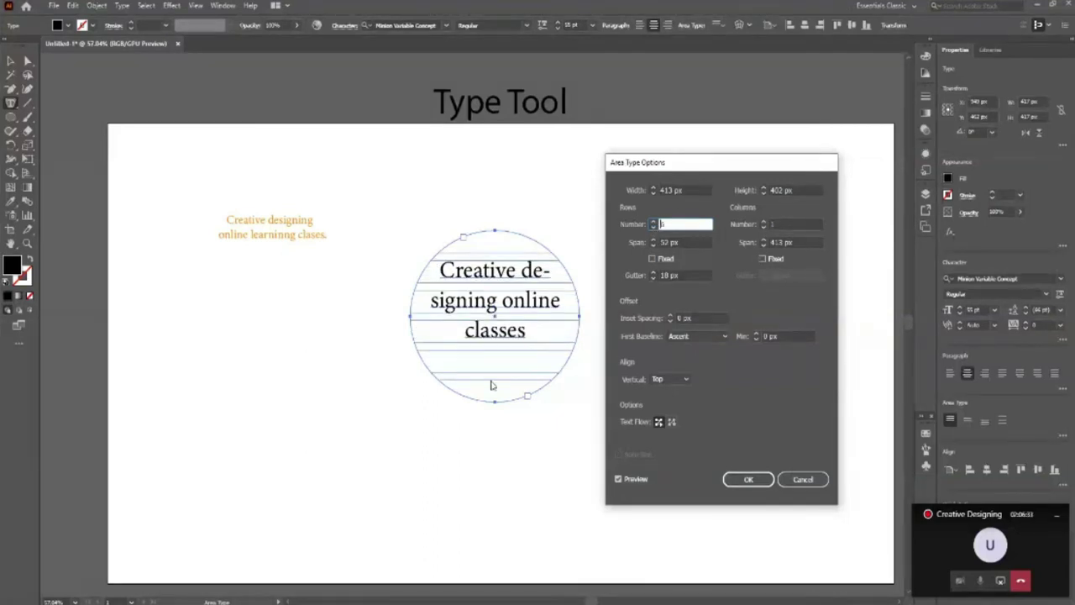
left_click(654, 228)
left_click(653, 228)
left_click(654, 227)
left_click(654, 227)
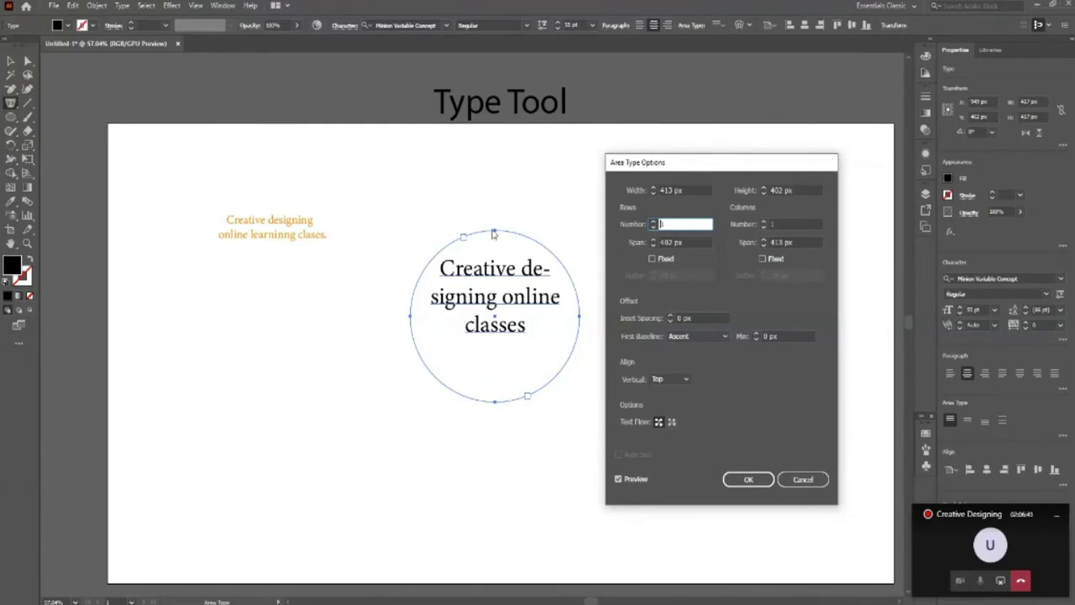
left_click(764, 222)
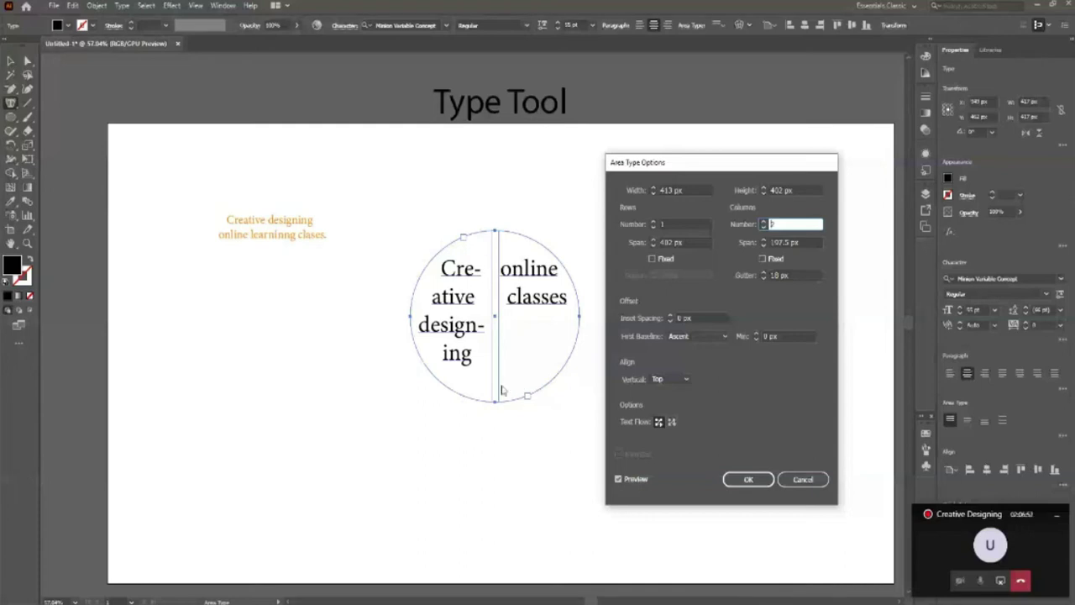
Set Columns Number to 4 after trying more columns.
left_click(764, 225)
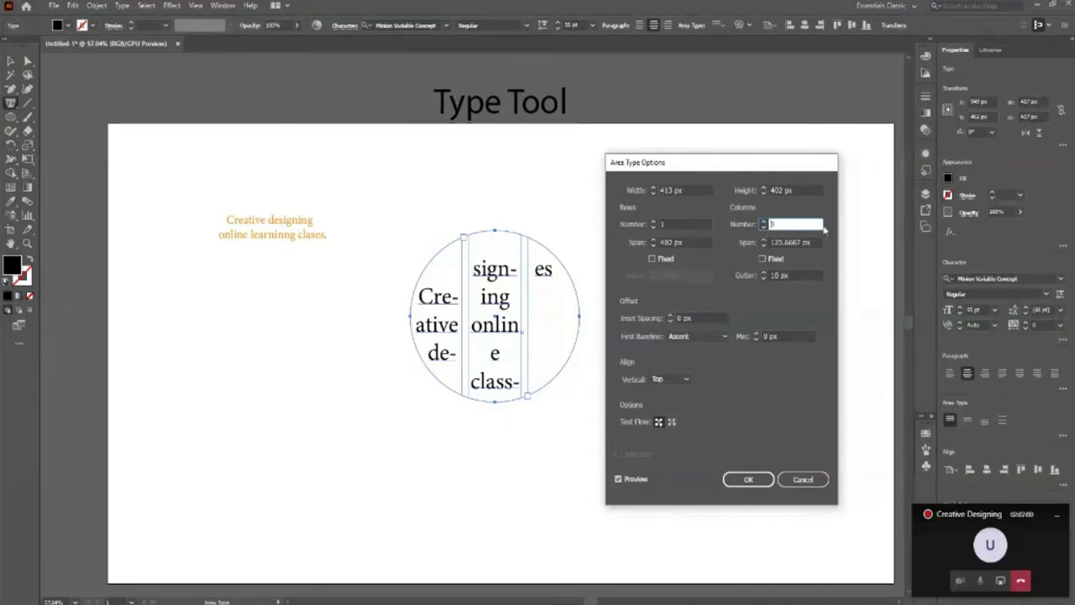
left_click(763, 222)
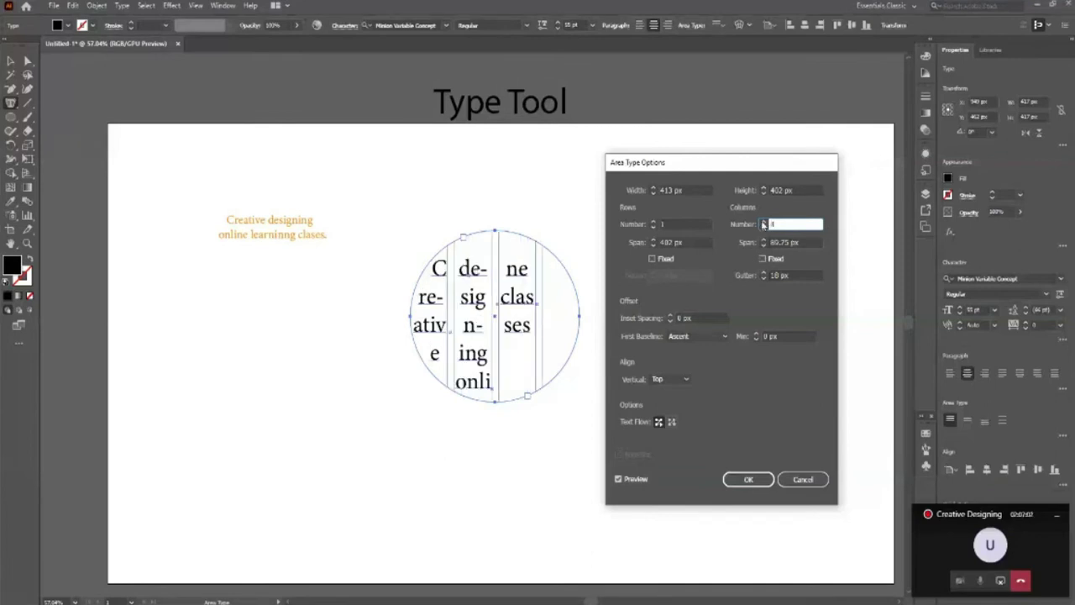
left_click(763, 222)
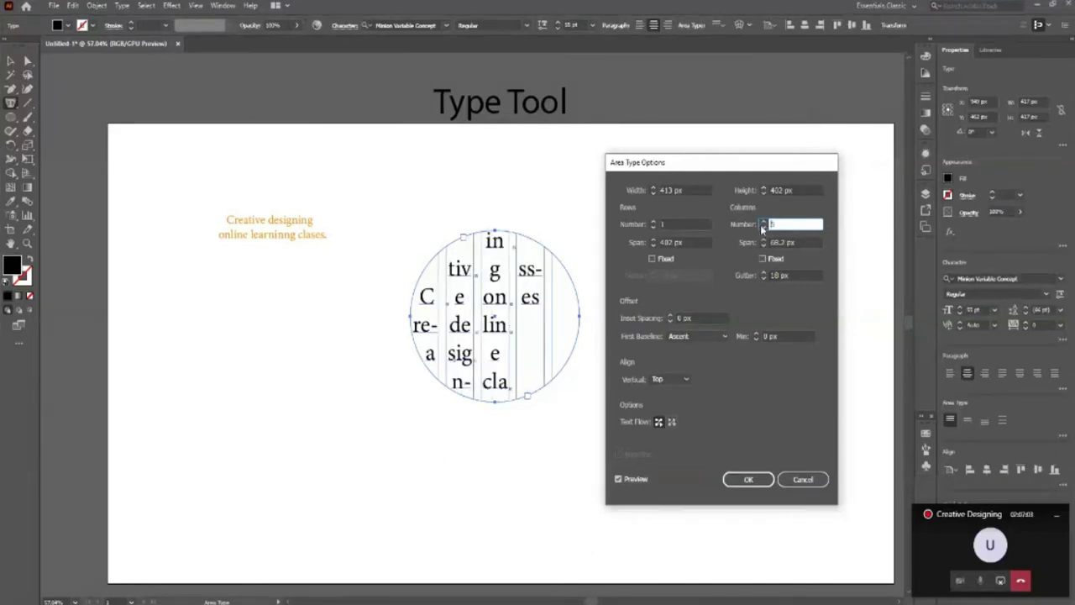
left_click(762, 221)
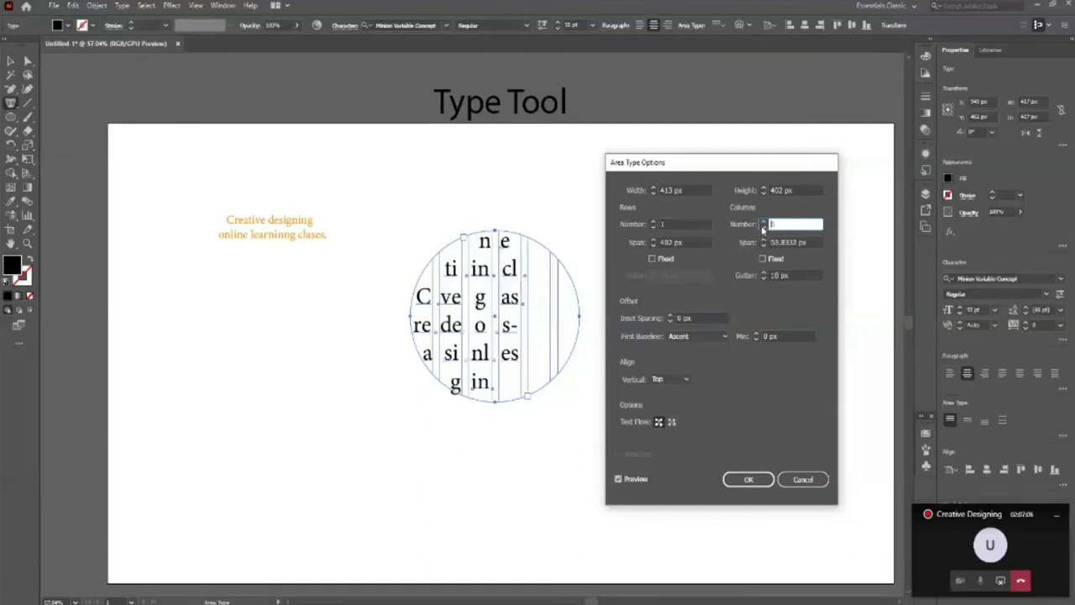
left_click(762, 227)
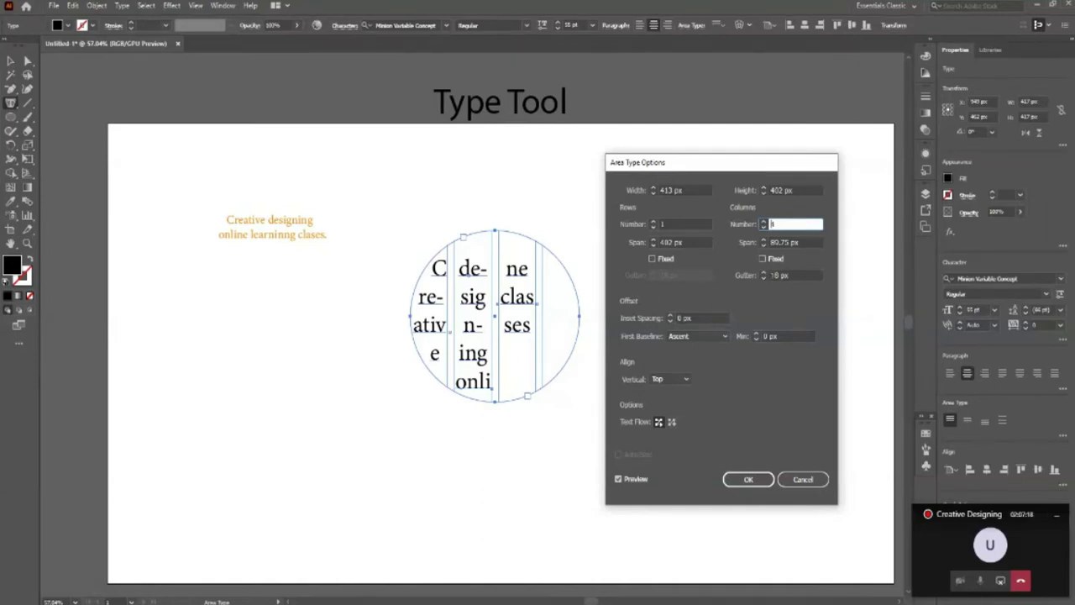
Set the column gutter to 8 px.
left_click(765, 278)
left_click(762, 278)
left_click(763, 278)
left_click(764, 280)
left_click(763, 279)
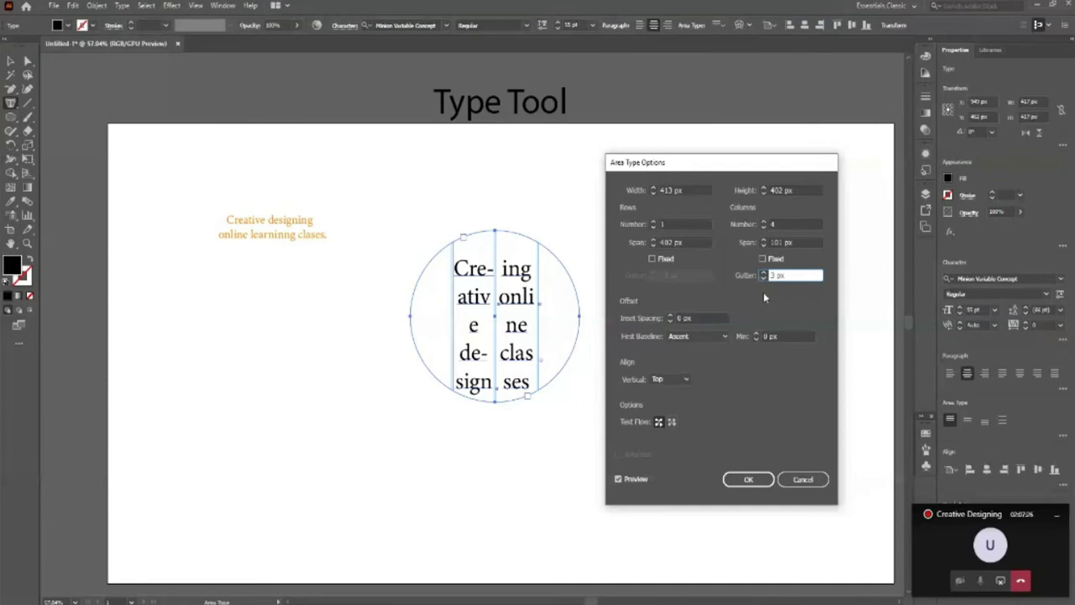
left_click(763, 272)
left_click(763, 272)
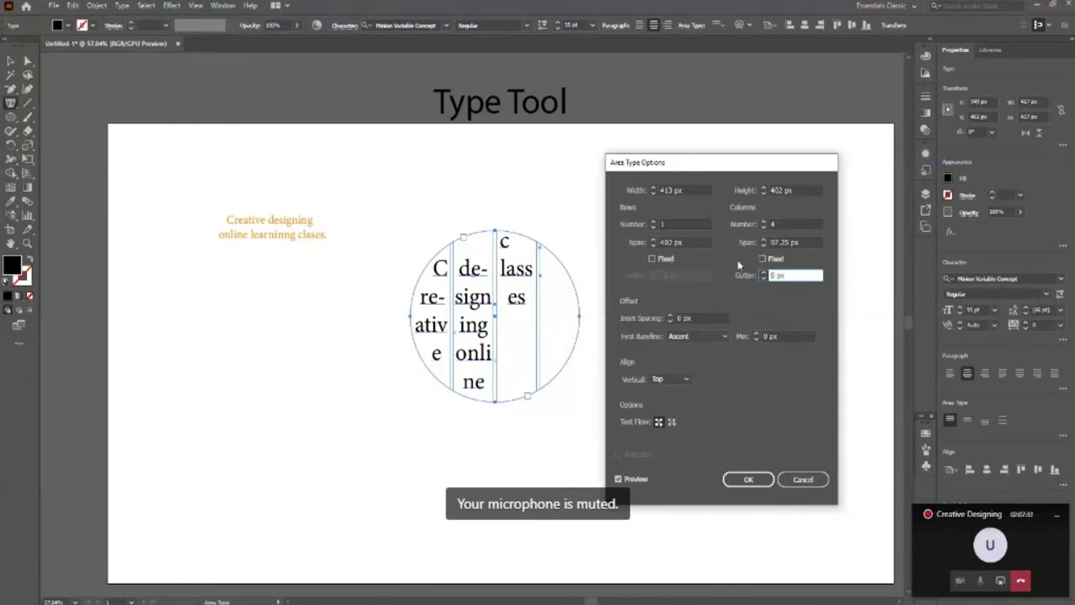
Widen the column span so the text area reaches 480 px wide.
left_click(763, 244)
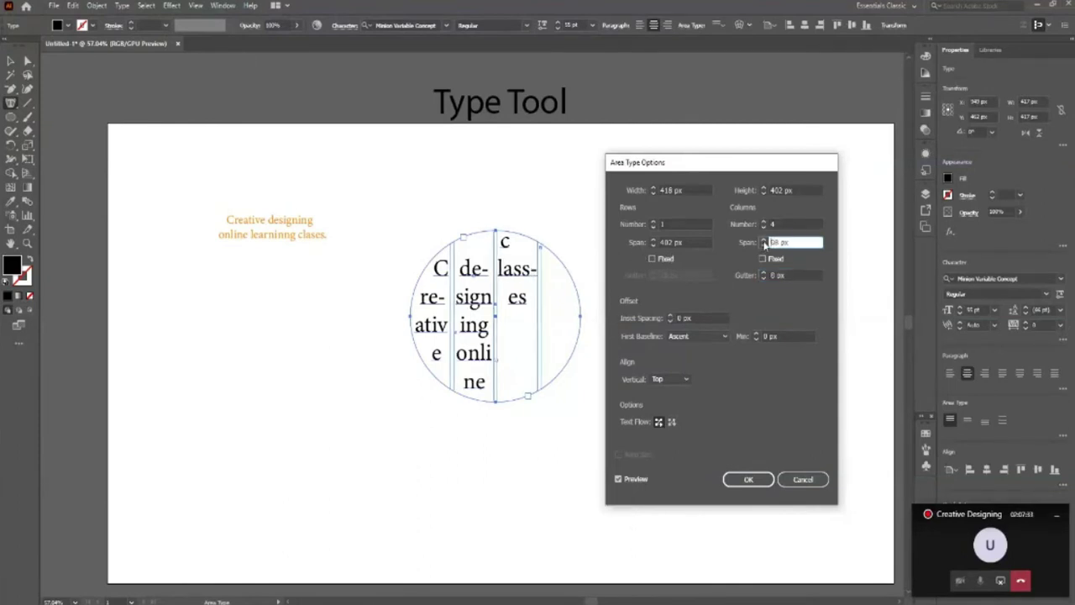
left_click(763, 244)
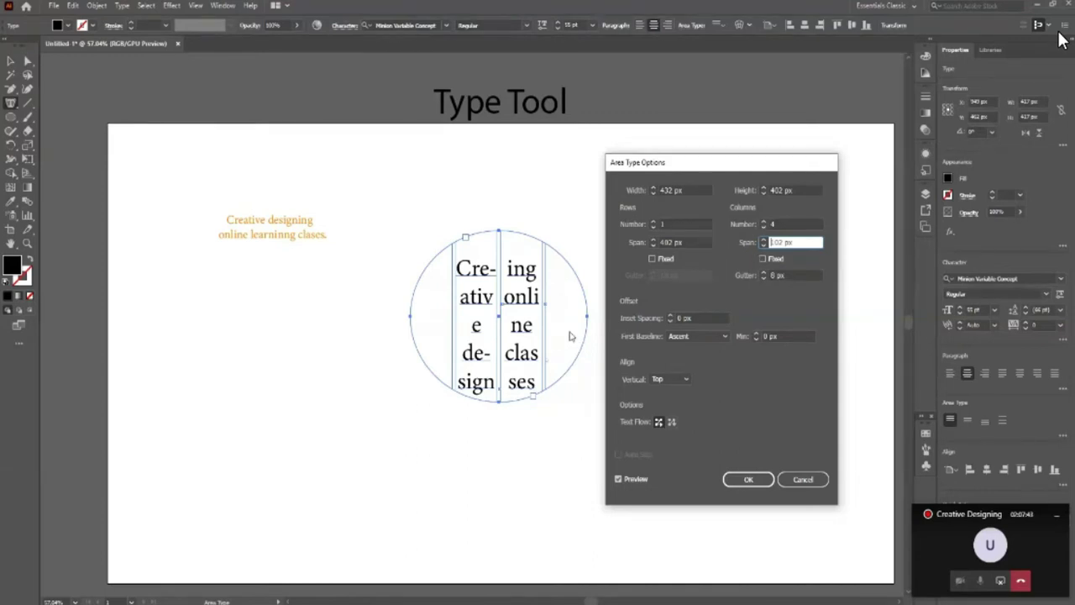
key("Up")
key("Up")
key("Up")
key("Up")
key("Up")
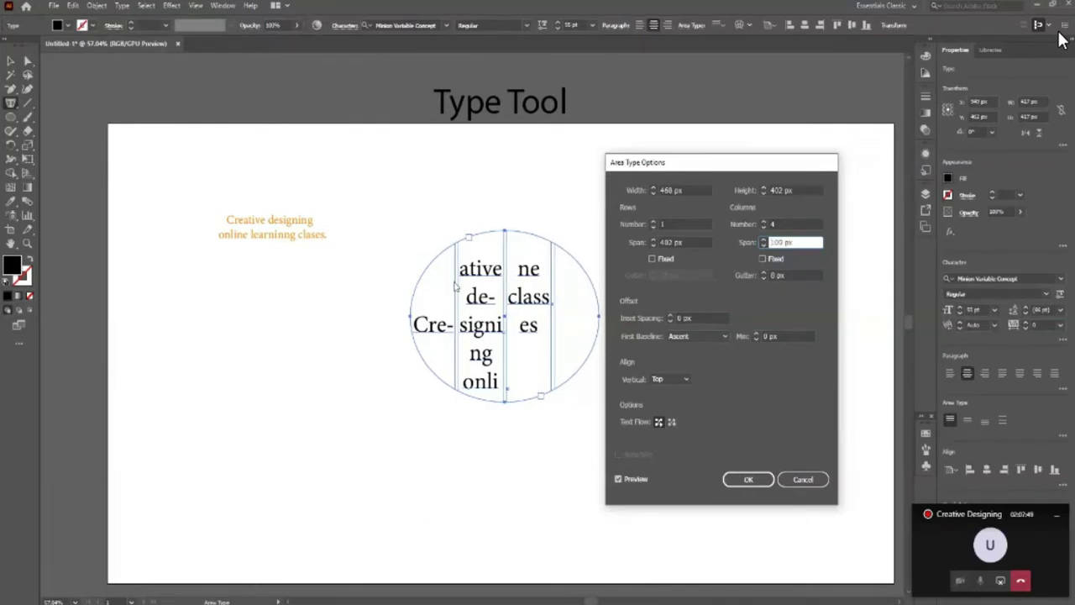
left_click(764, 241)
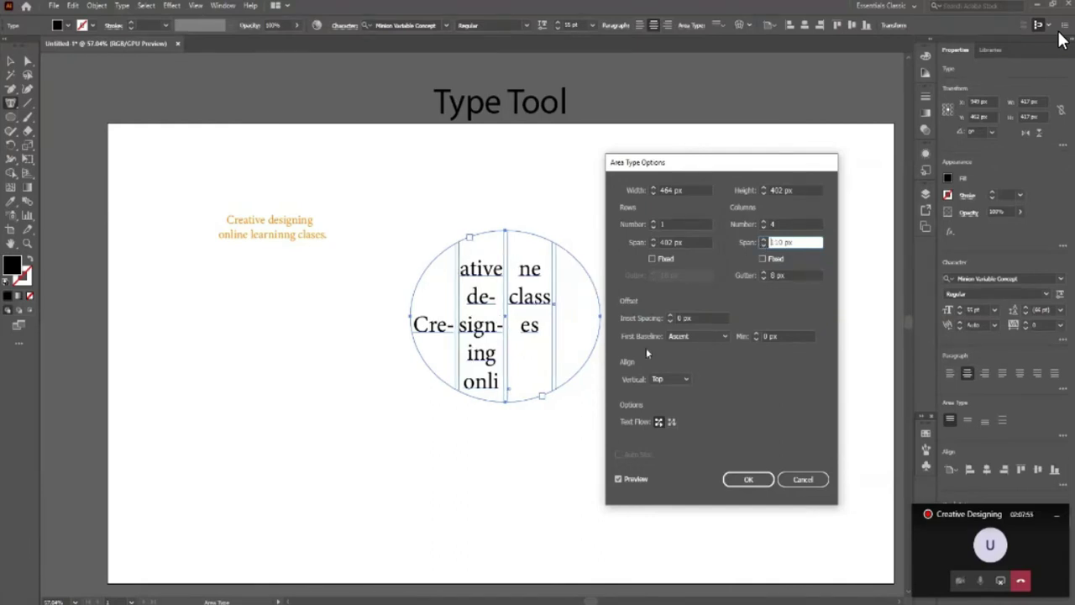
left_click(763, 241)
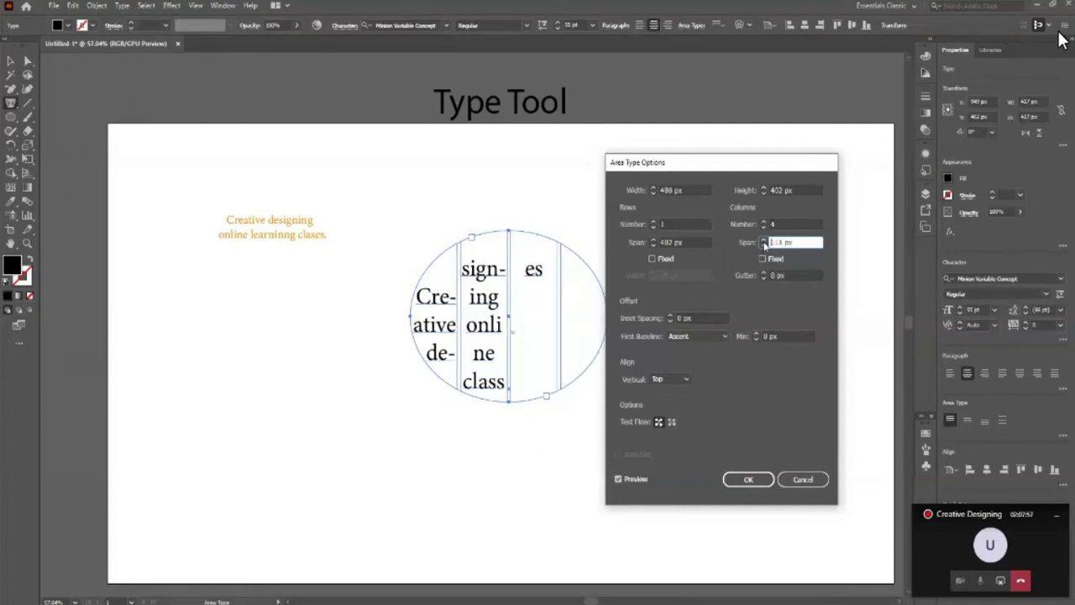
Raise the text area height to 450 px and center the text vertically.
left_click(654, 244)
left_click(653, 240)
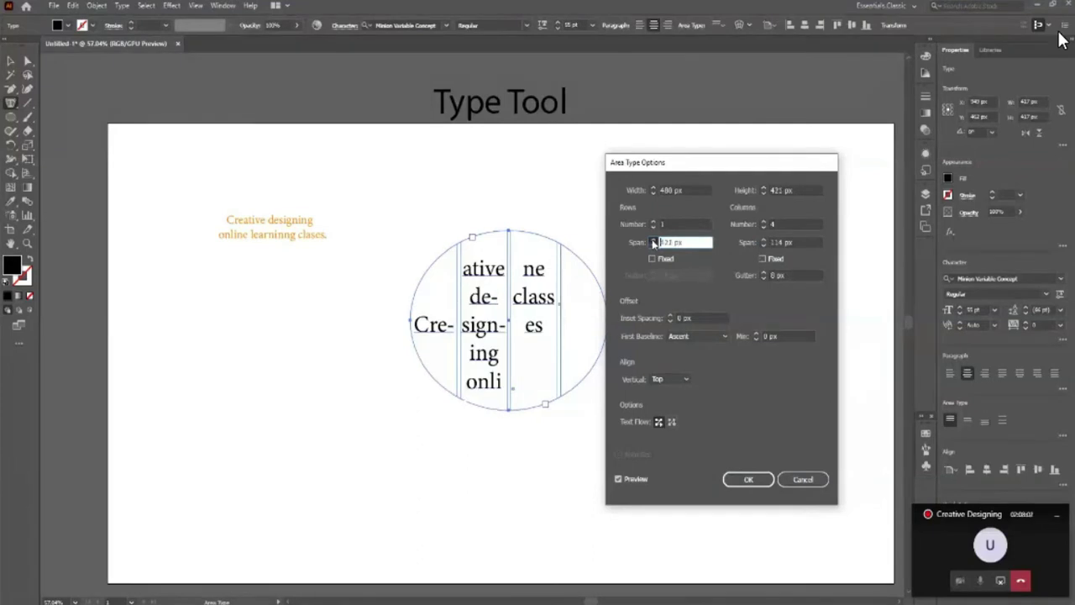
left_click(653, 241)
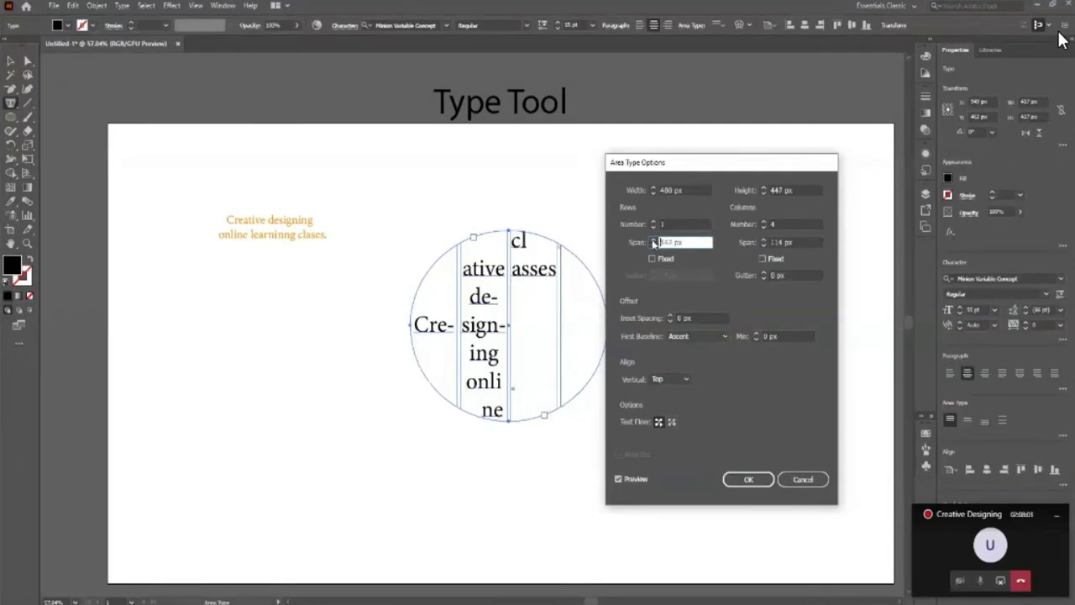
left_click(653, 240)
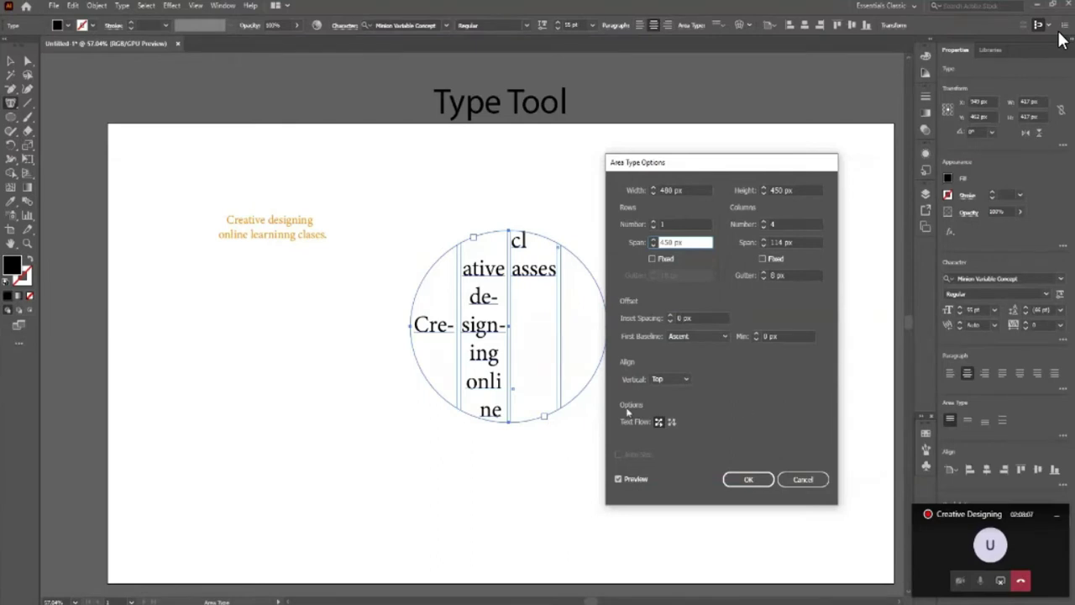
left_click(669, 379)
left_click(664, 404)
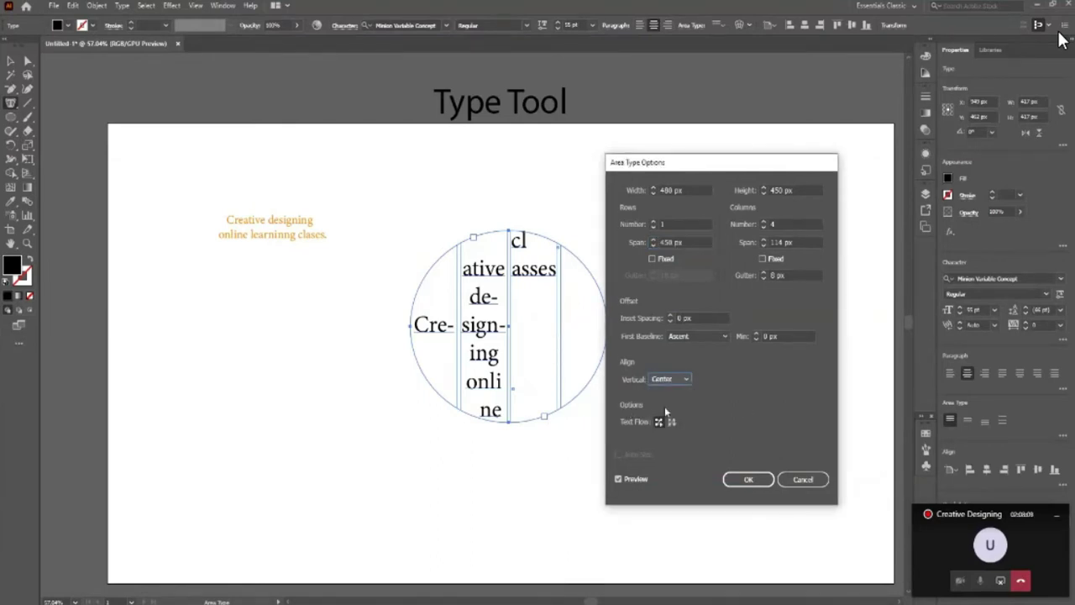
Set vertical alignment to Justify and return the text to a single column.
left_click(670, 379)
left_click(663, 412)
left_click(669, 378)
left_click(663, 420)
left_click(764, 228)
double_click(764, 228)
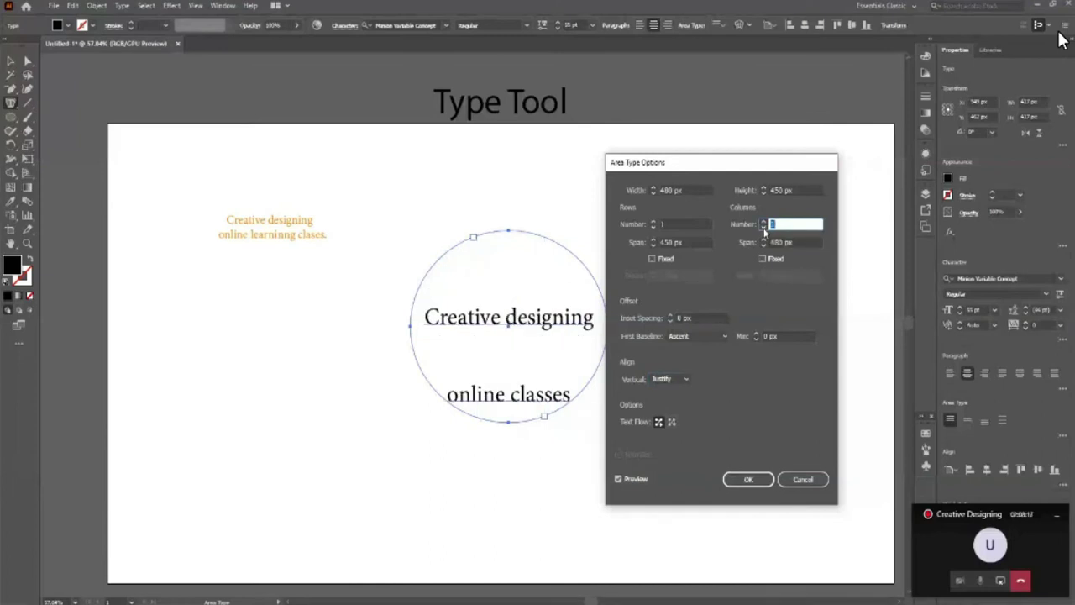
left_click(654, 227)
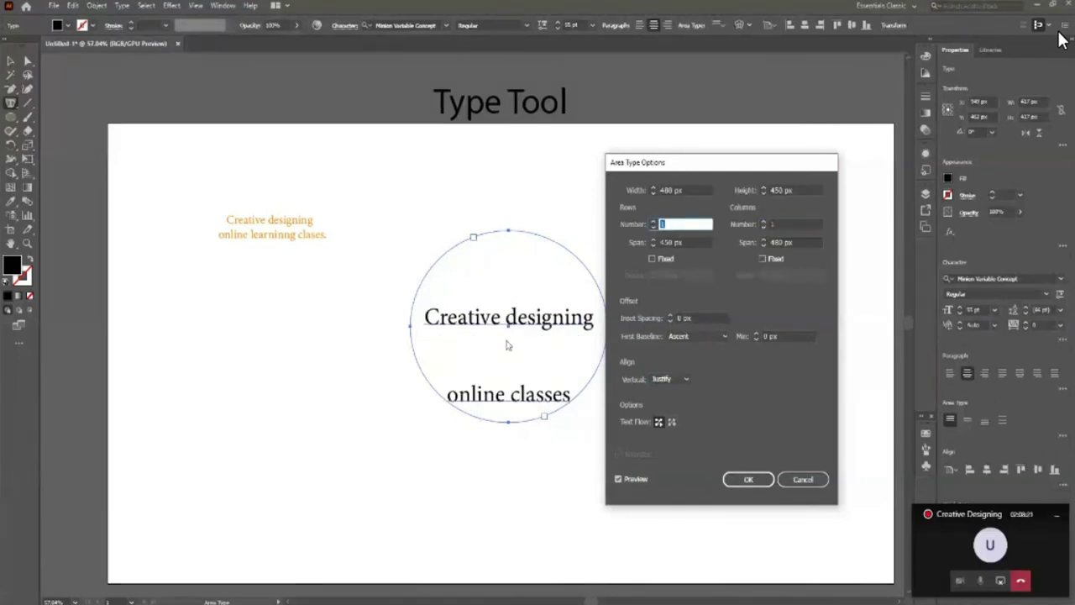
Resize the text area to 477 × 426 px and confirm with OK.
left_click(653, 246)
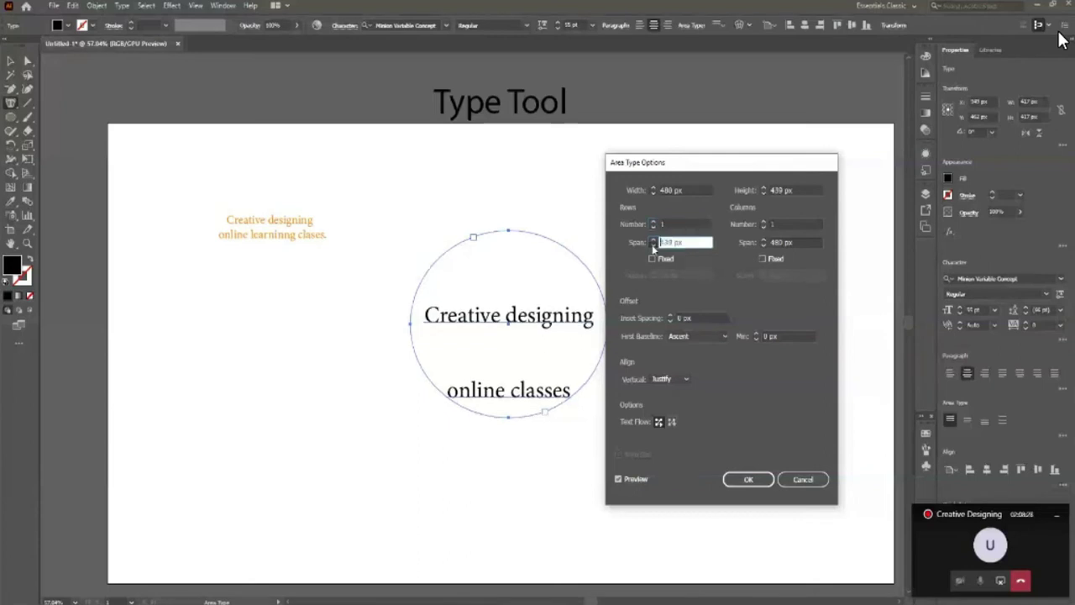
left_click(653, 245)
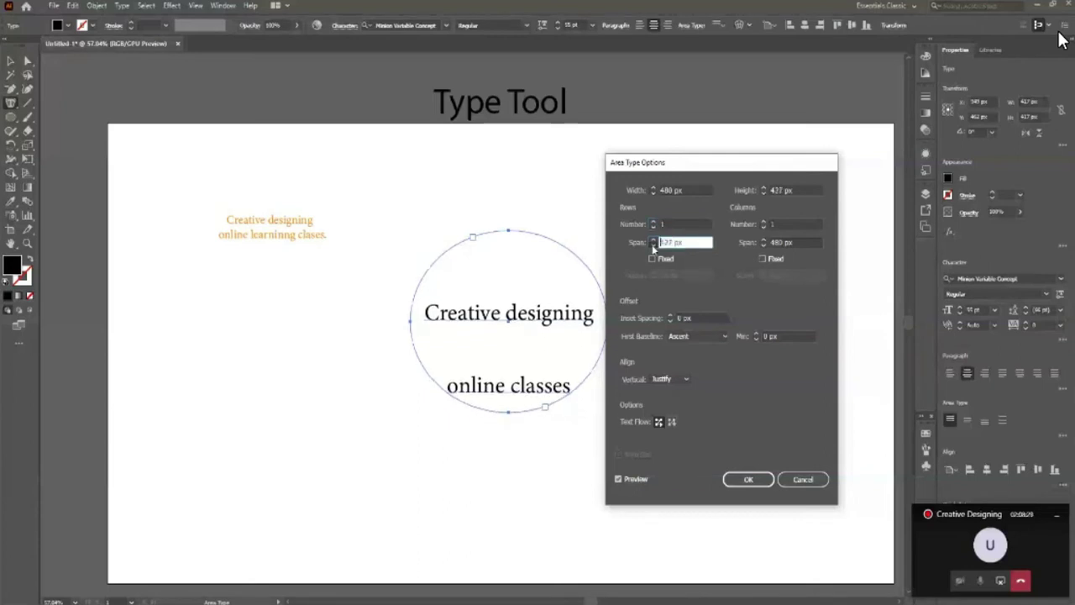
left_click(764, 245)
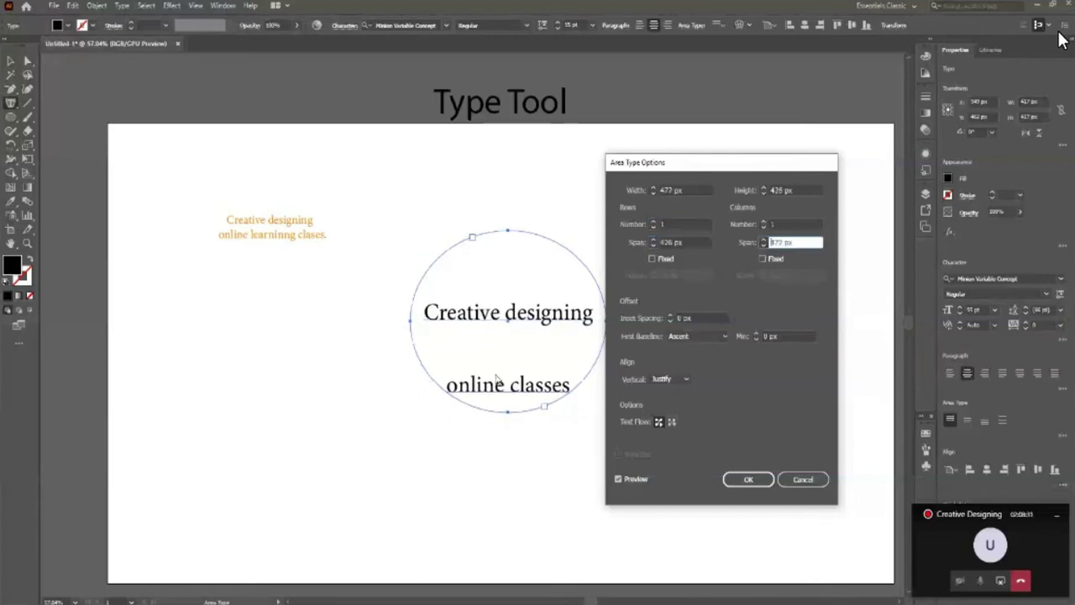
left_click(769, 484)
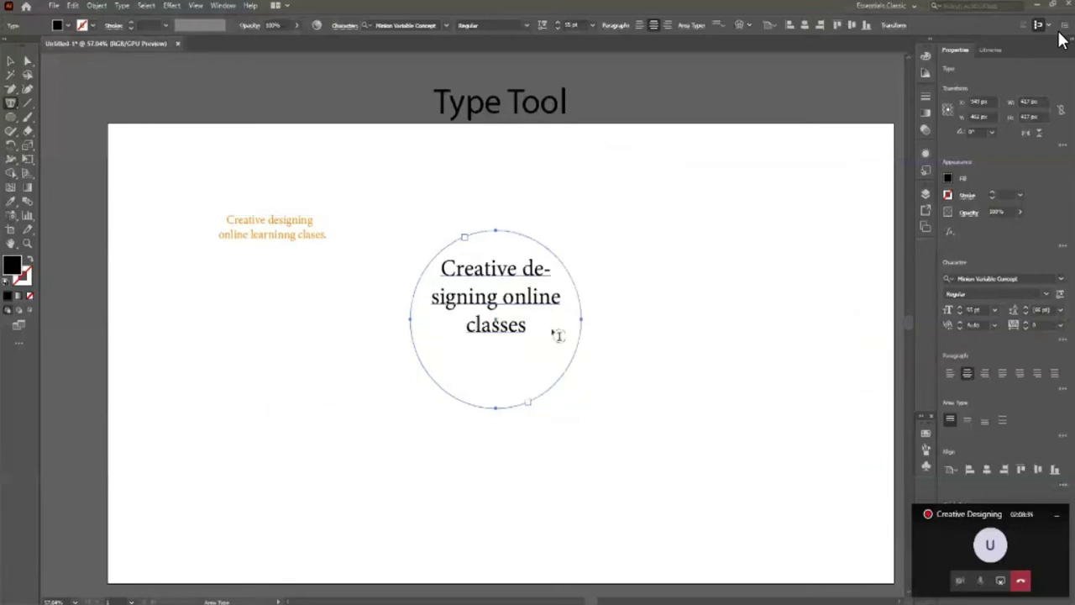
Move the circle text to the upper right and draw a 1234 × 404 px black rectangle below.
key("v")
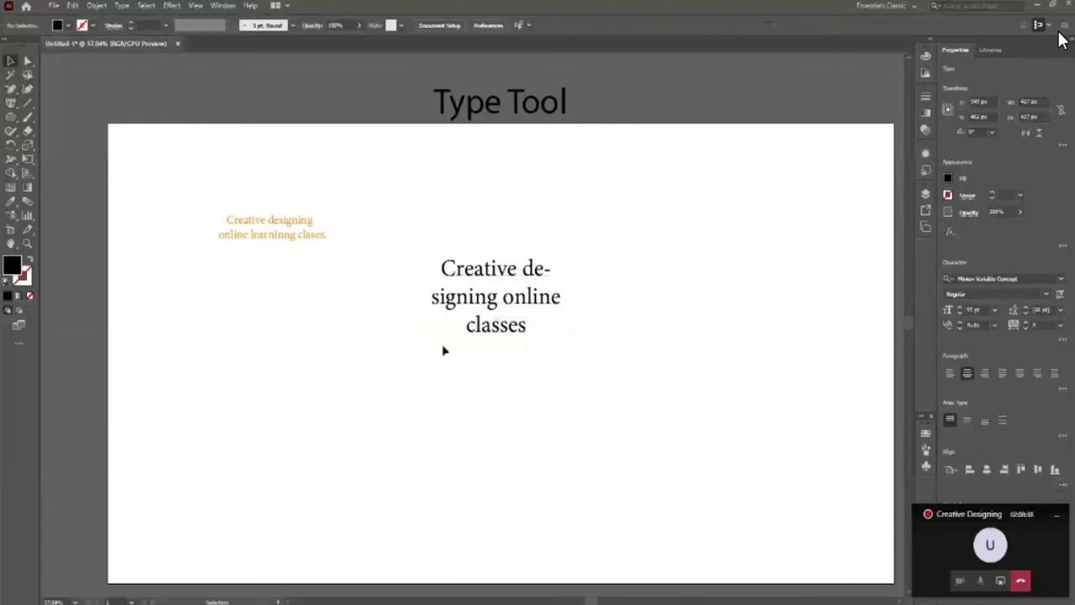
mouse_move(490, 305)
left_mouse_down()
mouse_move(752, 252)
mouse_move(748, 243)
left_mouse_up()
left_click(11, 118)
left_click_drag(11, 117, 35, 119)
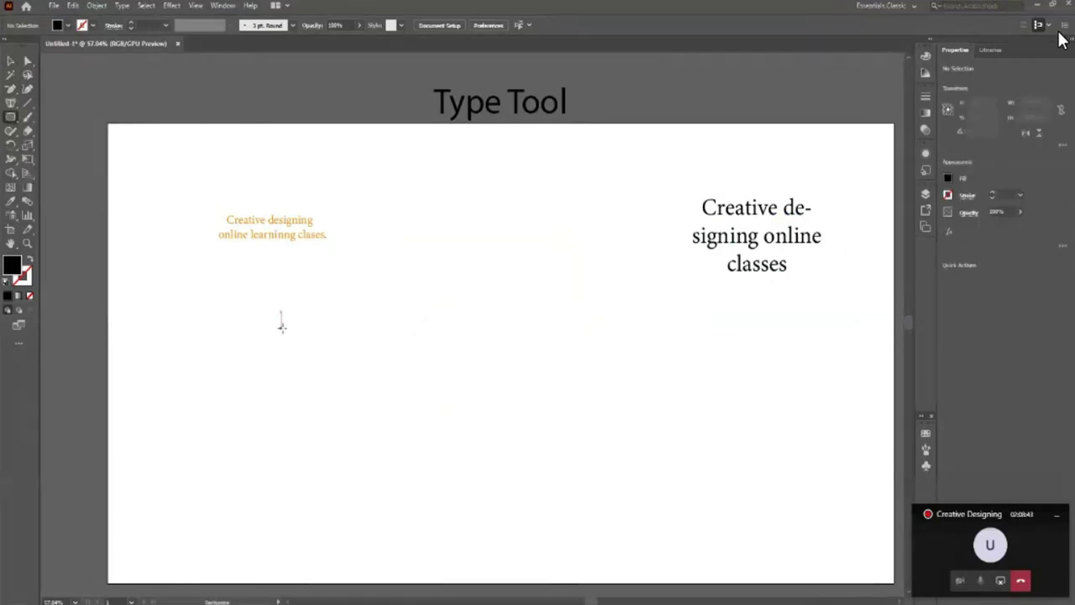
mouse_move(281, 324)
left_mouse_down()
mouse_move(340, 410)
mouse_move(775, 488)
mouse_move(786, 529)
left_mouse_up()
left_click(11, 60)
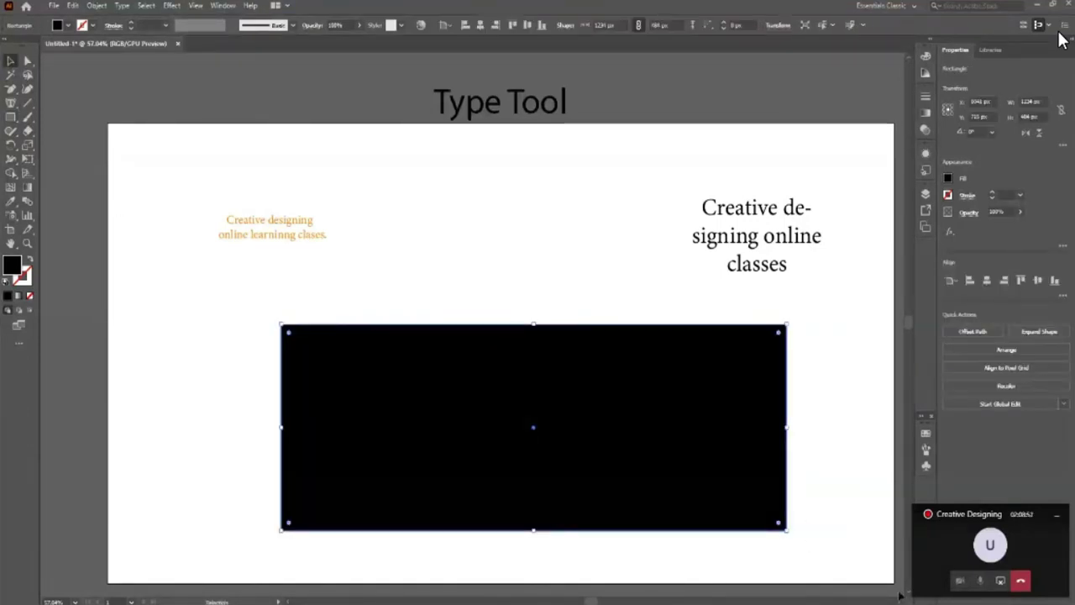
scroll(725, 549, "right", 1)
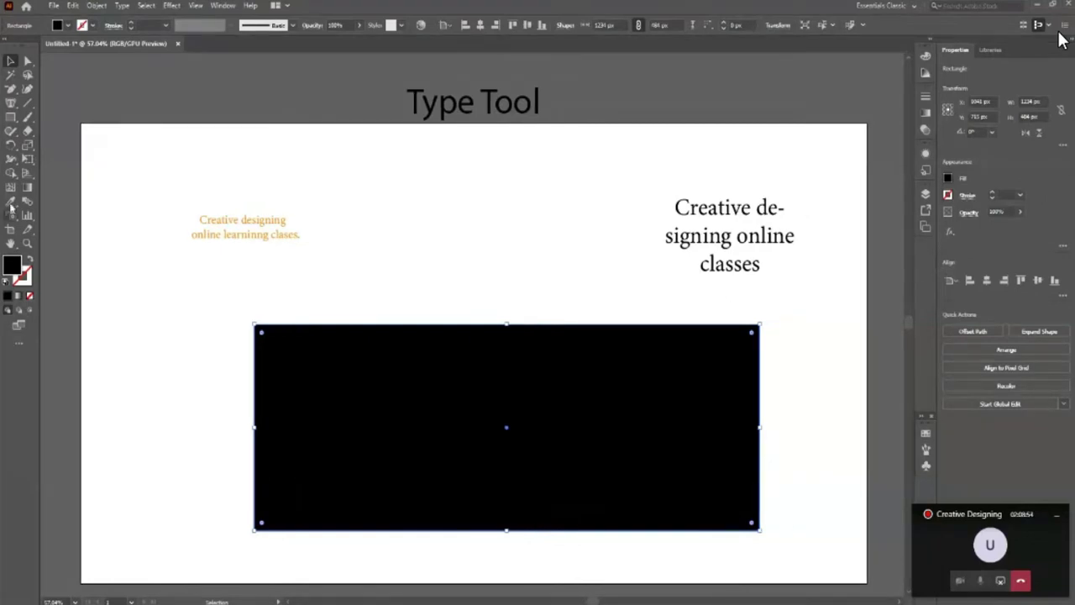
Convert the black rectangle into an Area Type frame filled with placeholder text.
left_click(11, 102)
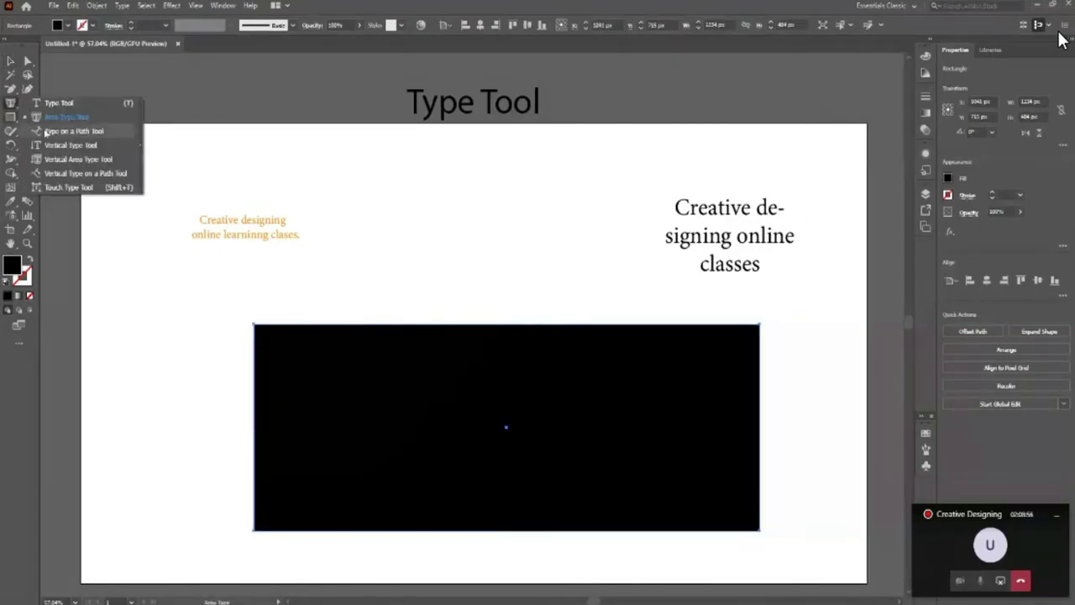
left_click(59, 122)
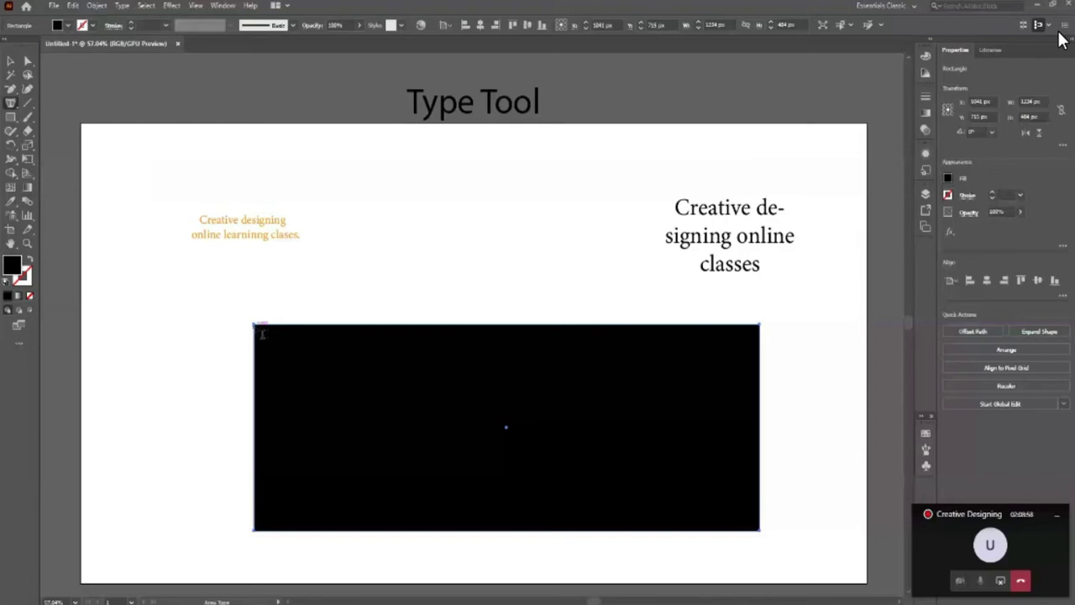
left_click(255, 330)
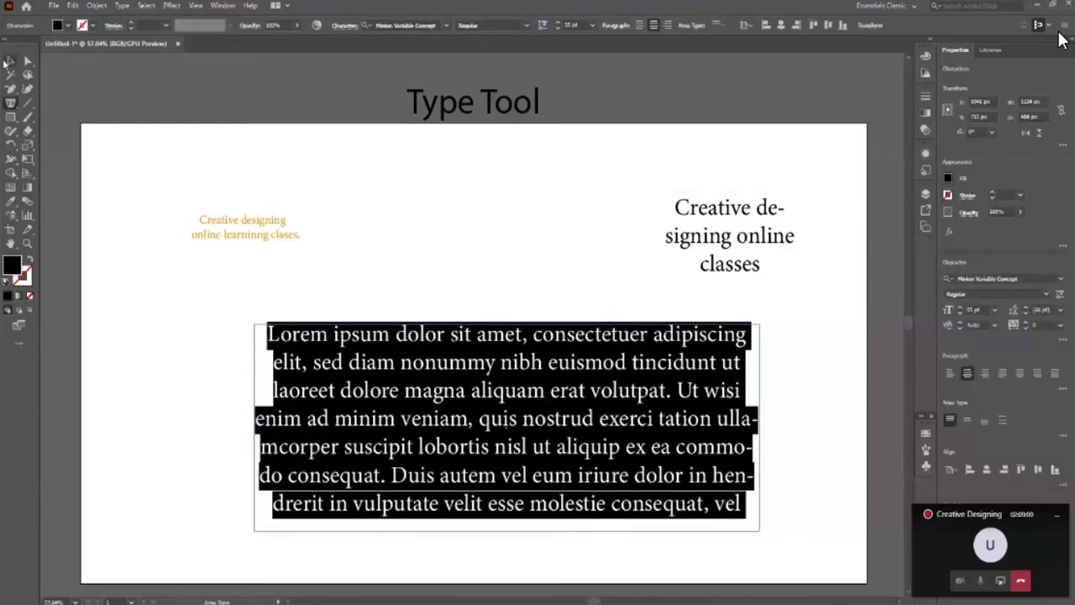
Try left, centre and right paragraph alignment on the frame, ending right-aligned.
left_click(8, 61)
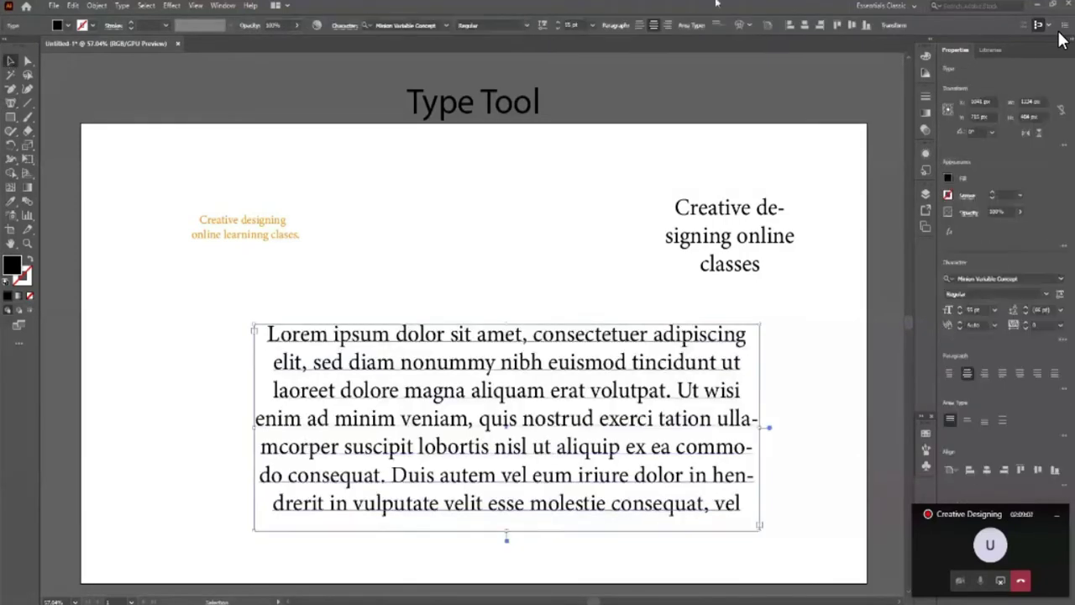
left_click(640, 26)
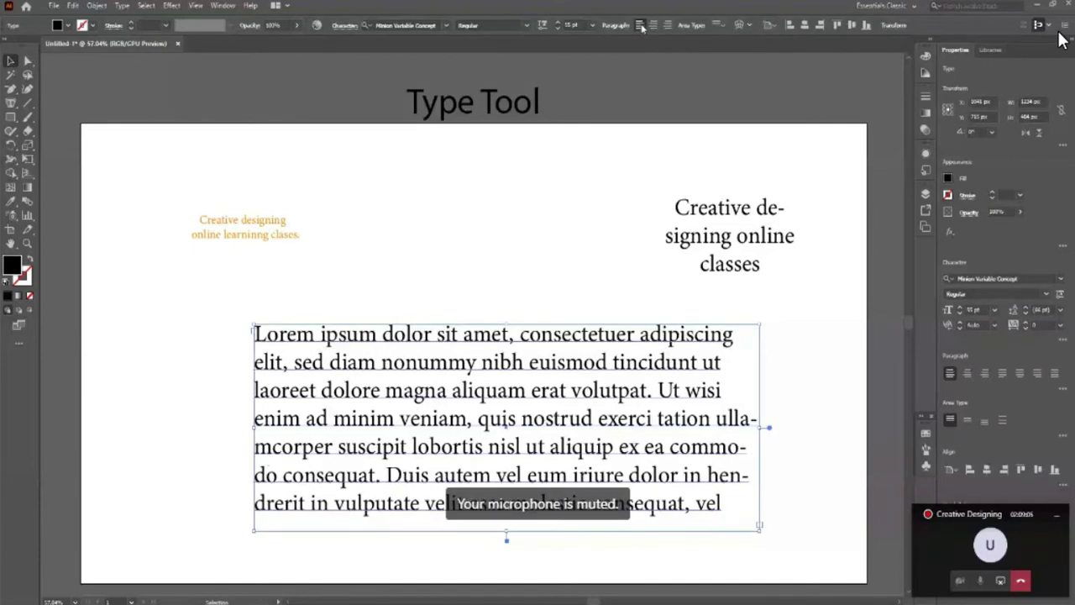
left_click(653, 25)
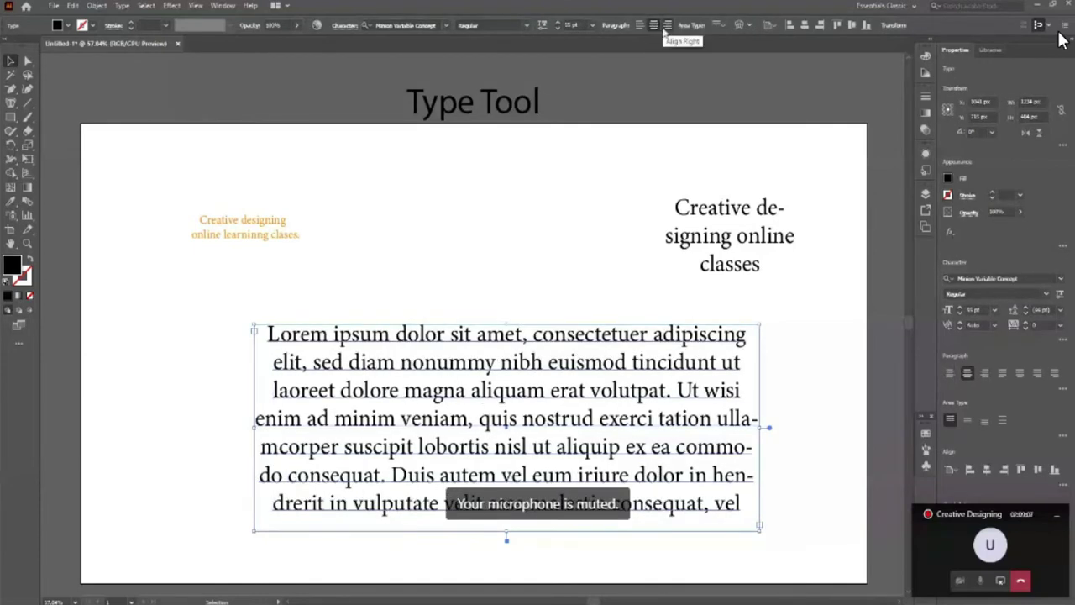
left_click(666, 26)
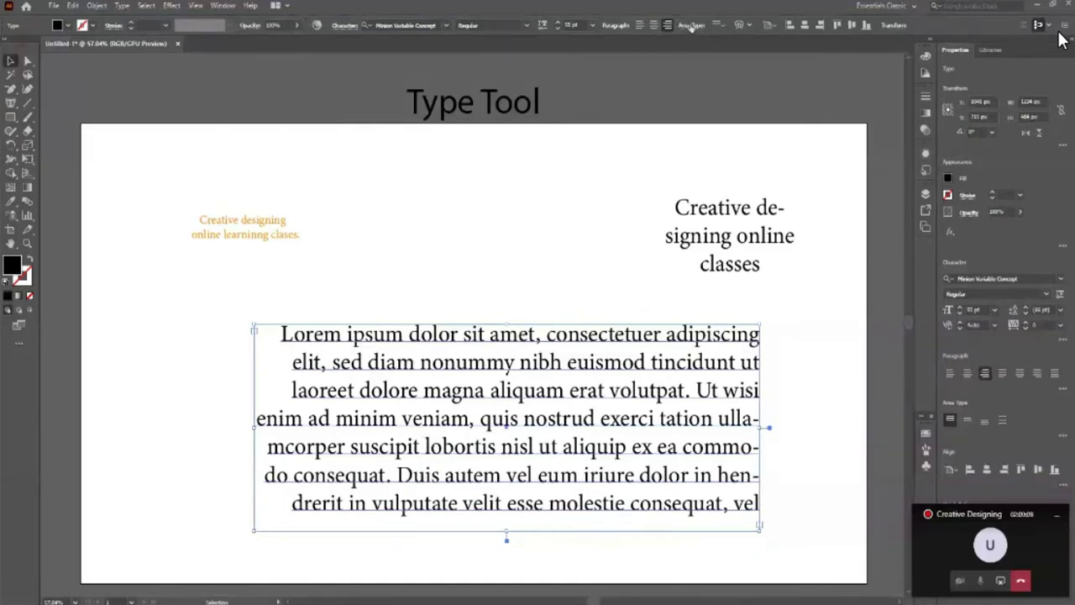
Try centre and bottom vertical alignment for the Lorem ipsum paragraph in its frame.
left_click(692, 31)
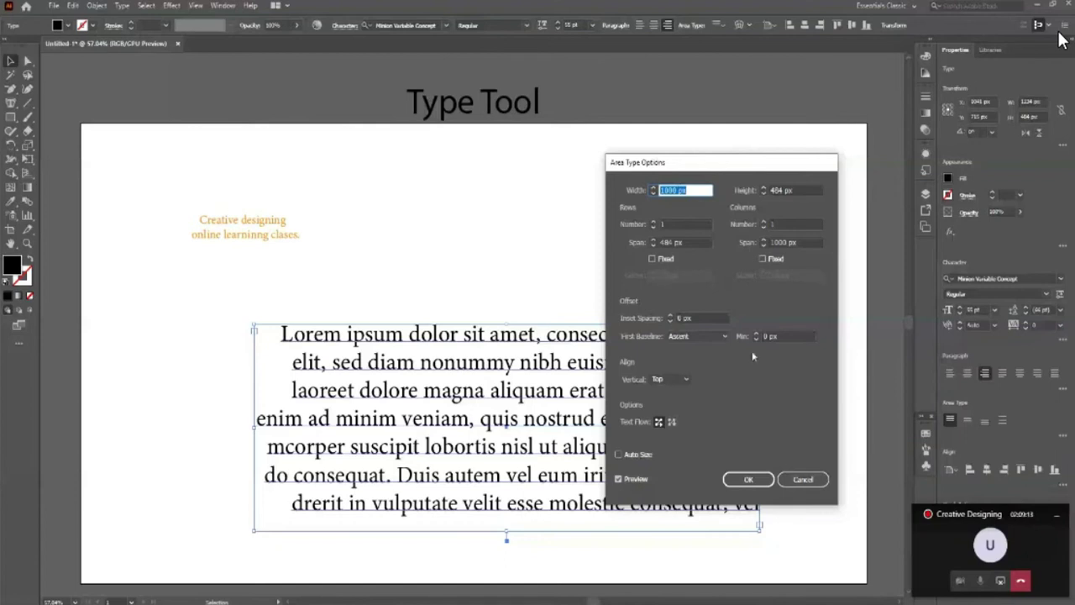
left_click(793, 478)
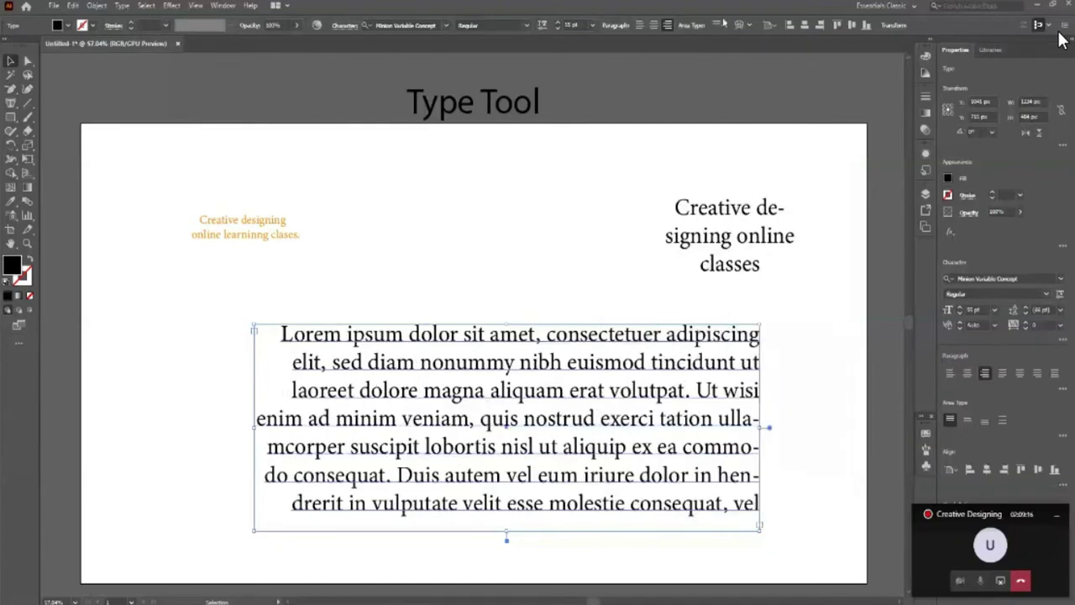
left_click(720, 25)
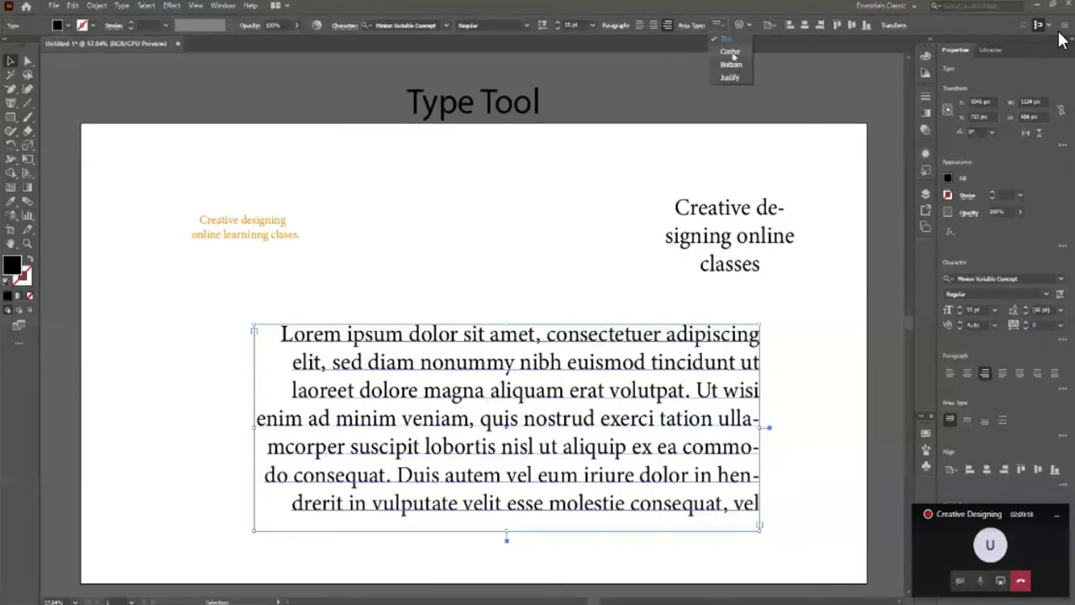
left_click(731, 54)
left_click(720, 25)
left_click(722, 66)
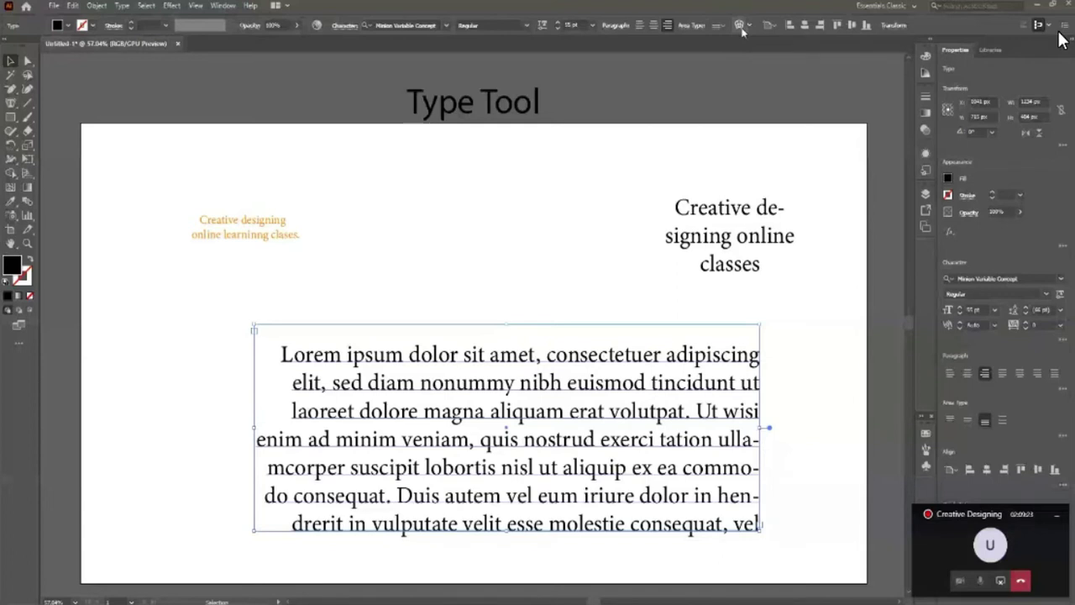
left_click(741, 28)
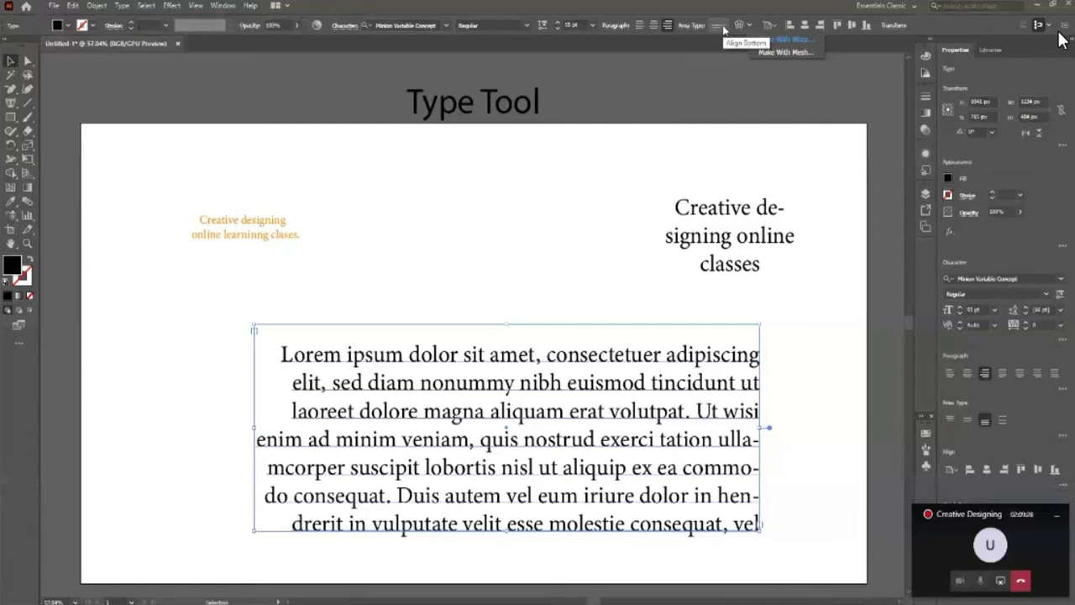
key("Escape")
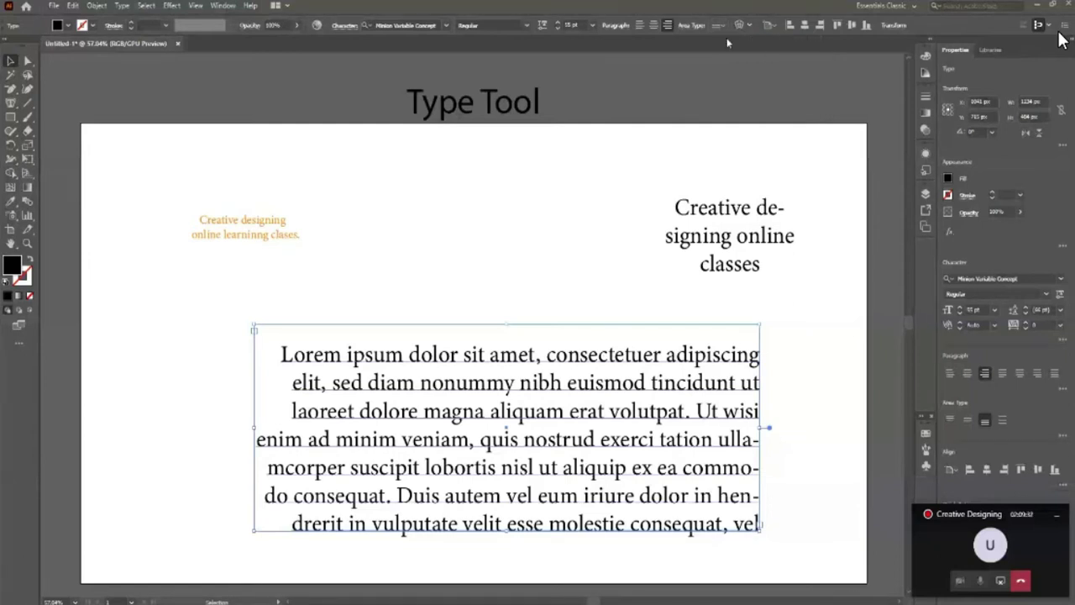
Cycle through top, centre and bottom vertical alignment, finishing with Justify to fill the frame height.
left_click(778, 28)
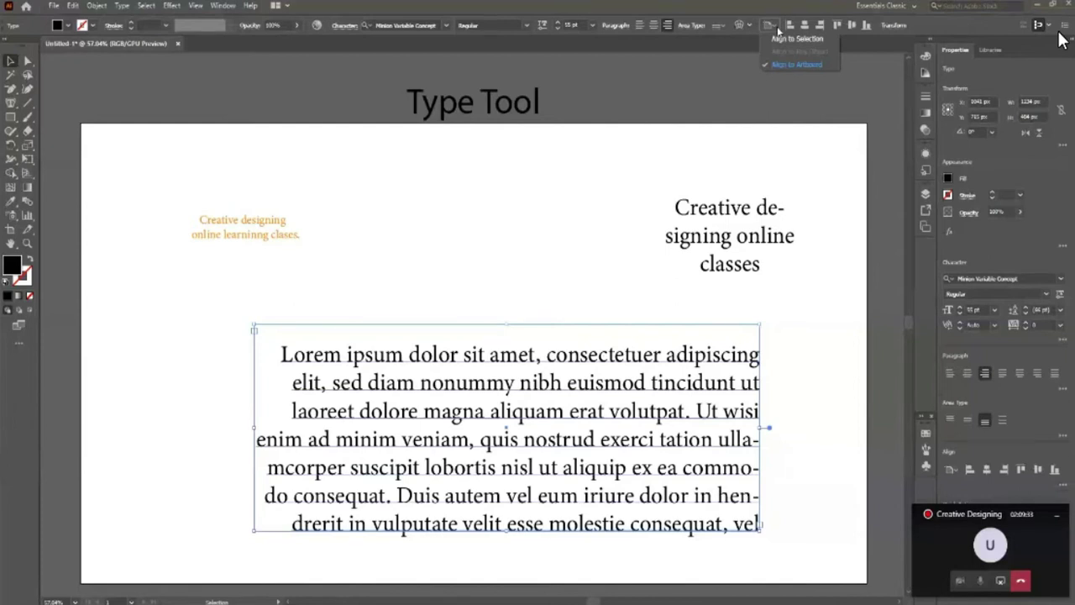
left_click(749, 26)
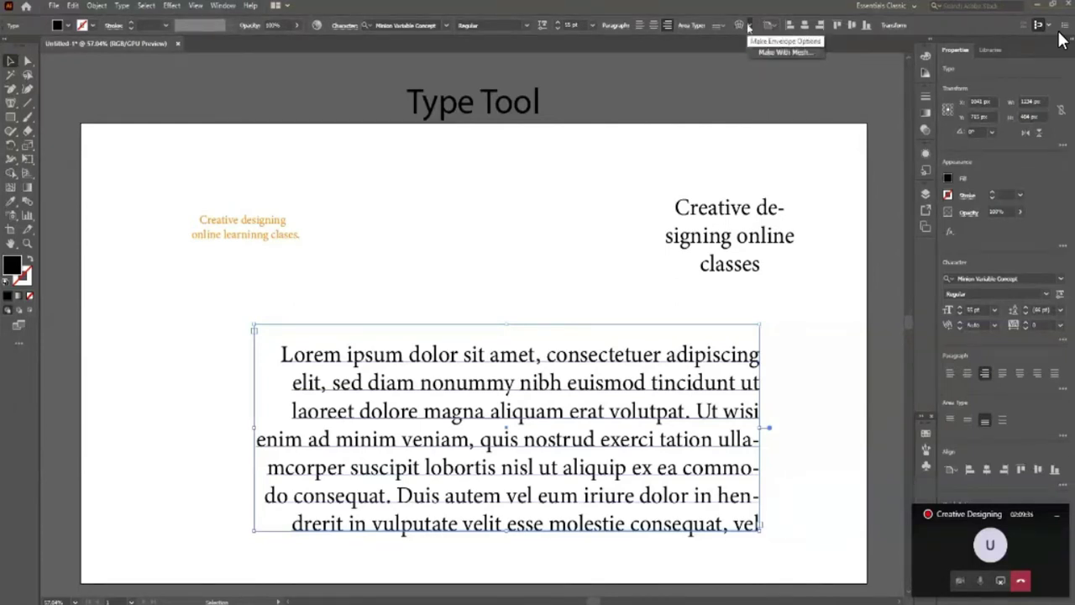
left_click(718, 25)
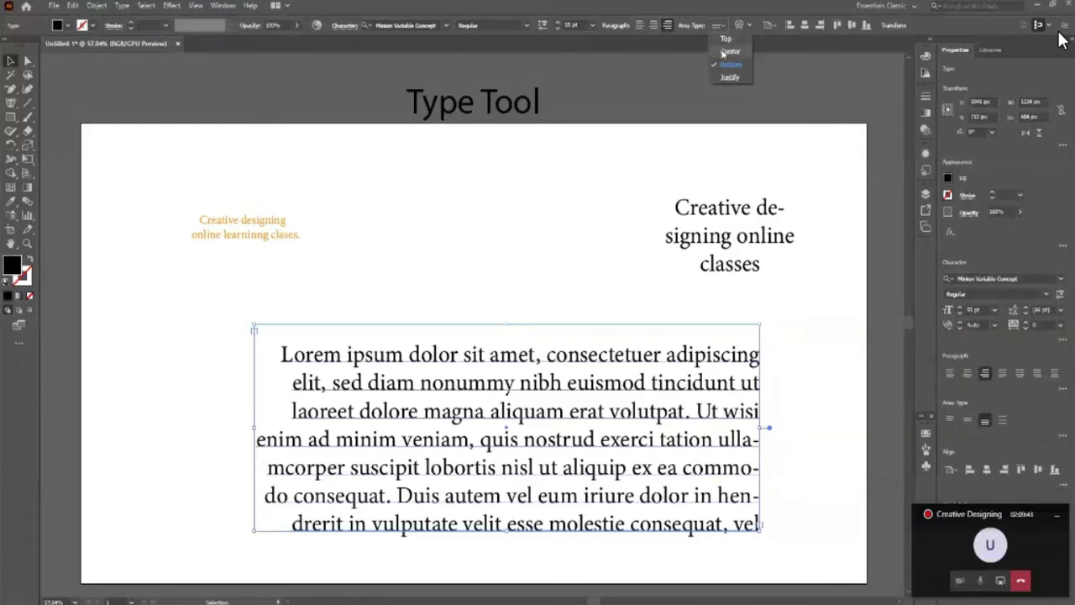
left_click(725, 39)
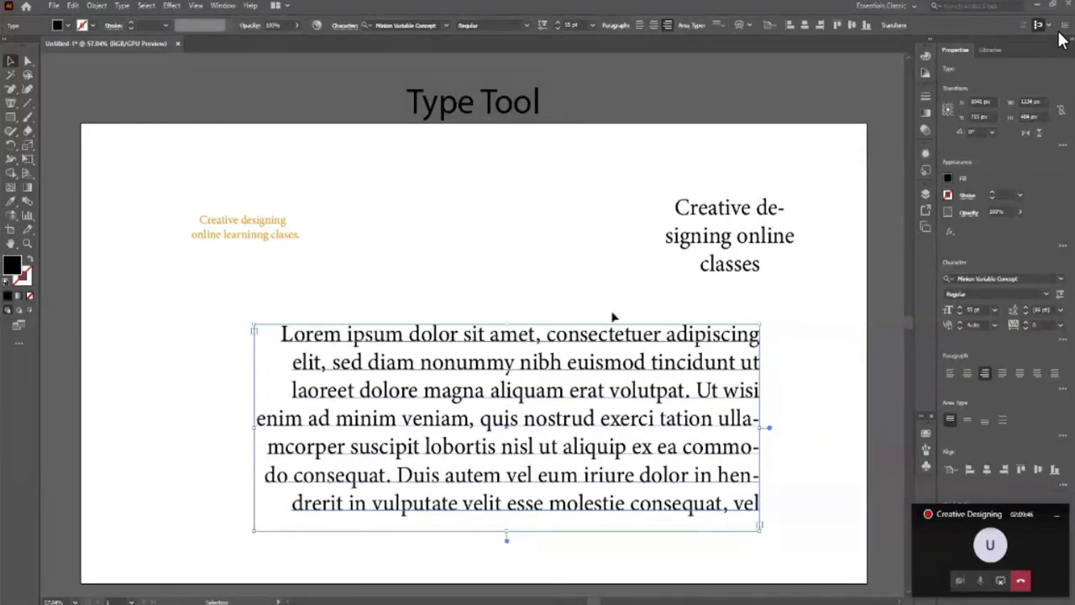
left_click(711, 28)
left_click(726, 53)
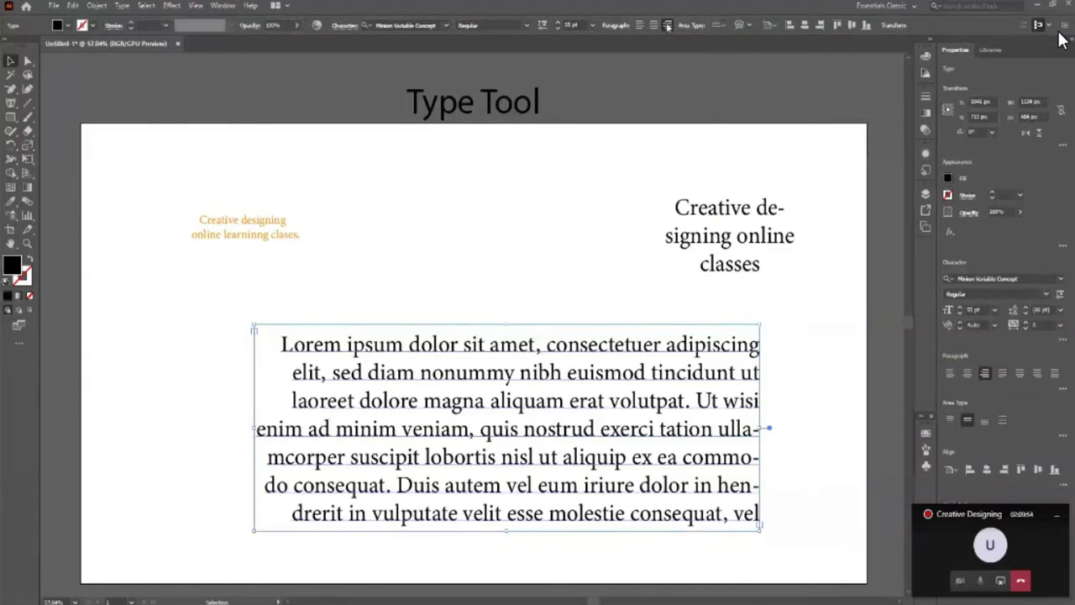
left_click(717, 26)
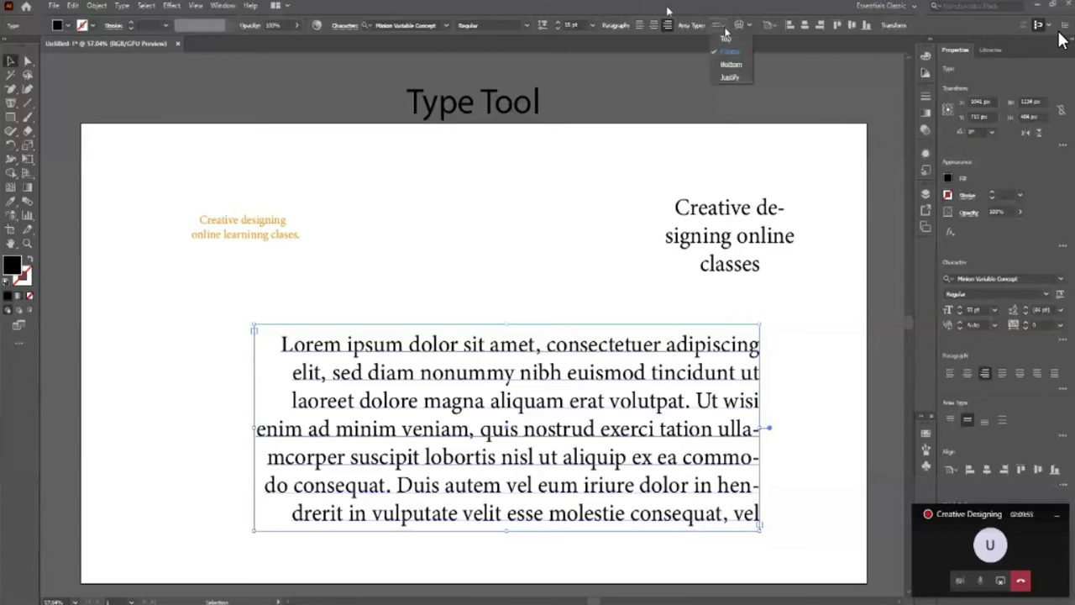
left_click(739, 65)
left_click(716, 25)
left_click(729, 78)
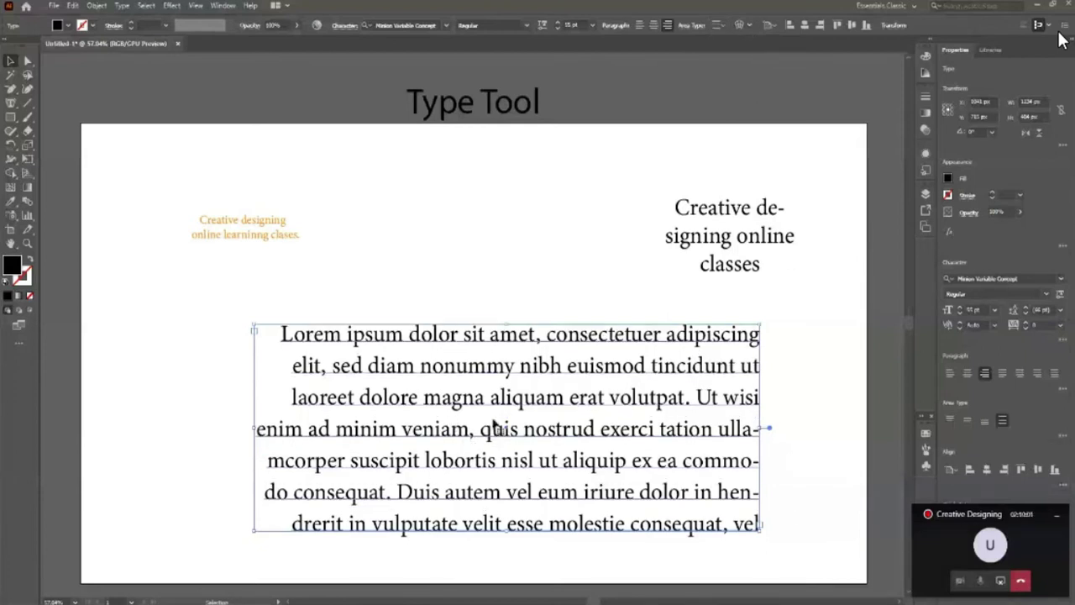
Move the Lorem text frame up slightly and enlarge its font size to 64 pt.
mouse_move(499, 370)
left_mouse_down()
mouse_move(491, 370)
mouse_move(489, 341)
left_mouse_up()
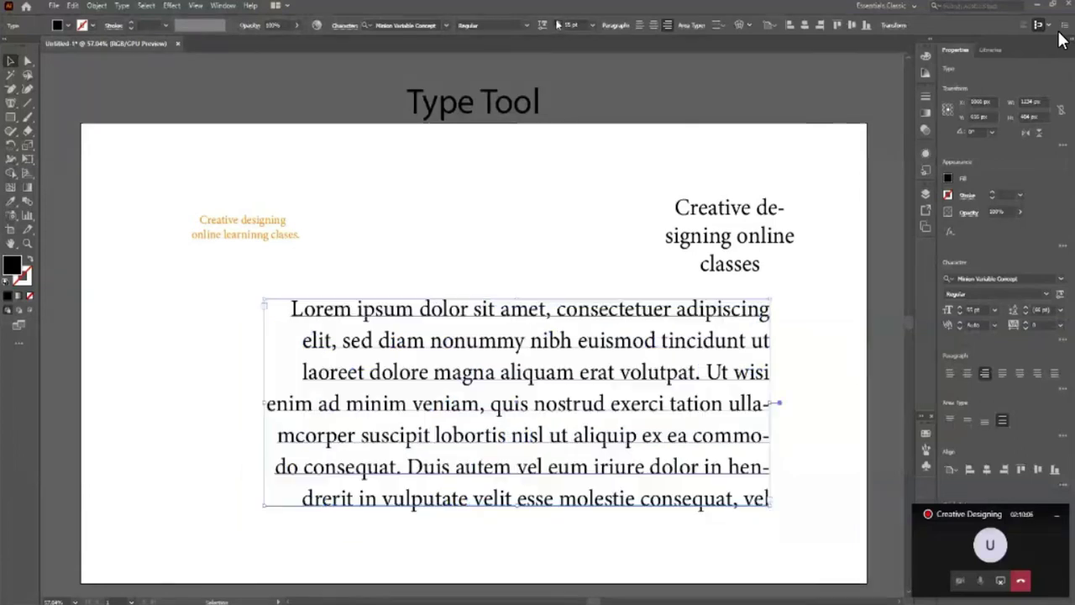
key("ctrl+shift+period")
key("ctrl+shift+period")
key("ctrl+shift+period")
key("ctrl+shift+period")
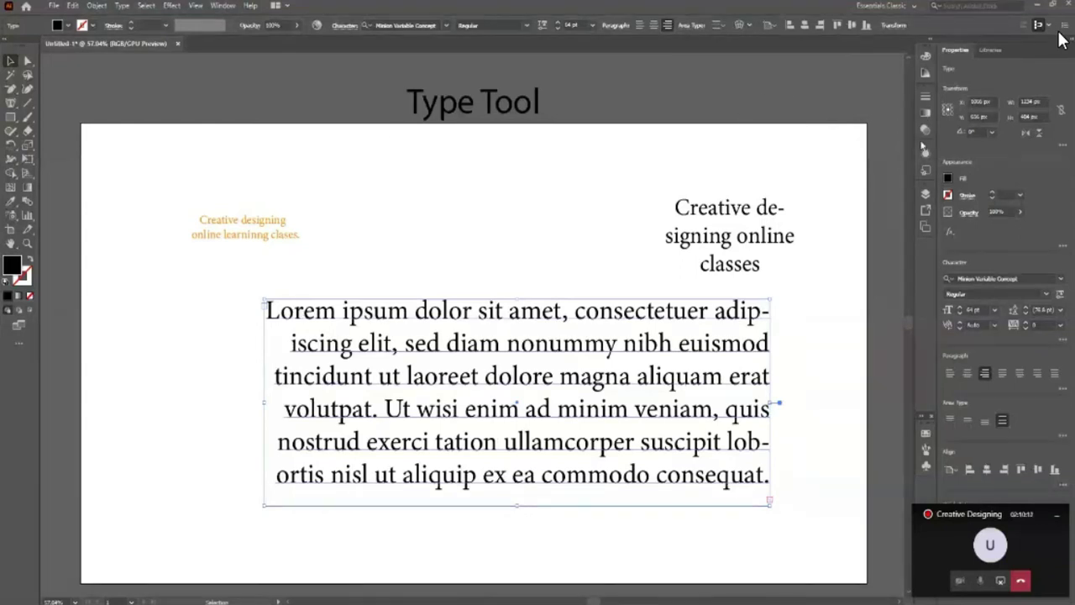
left_click(895, 25)
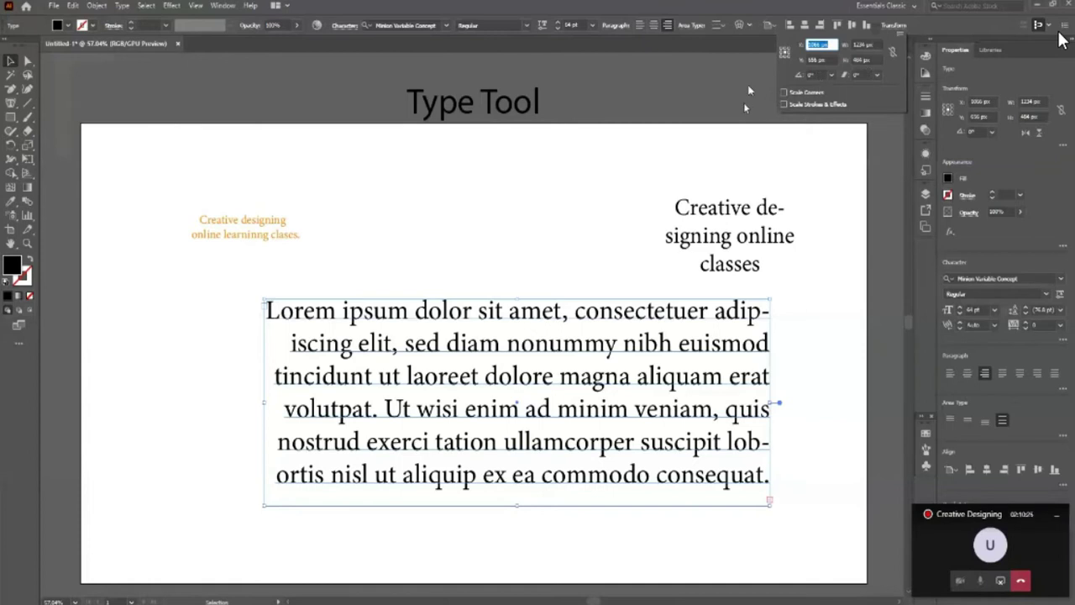
left_click(957, 51)
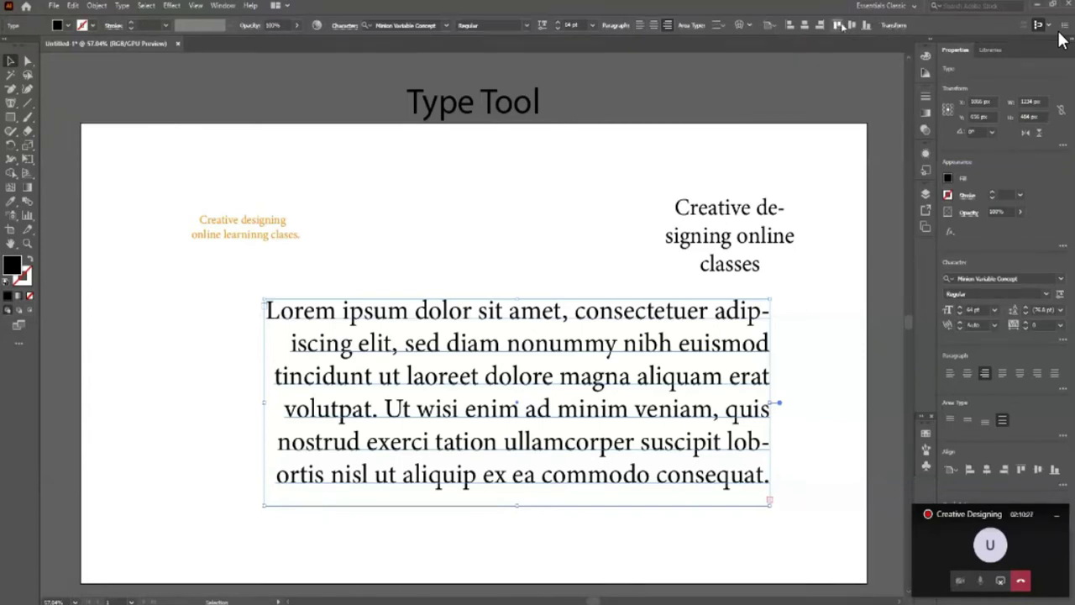
Centre the text frame horizontally and vertically on the artboard, then nudge it down.
left_click(804, 26)
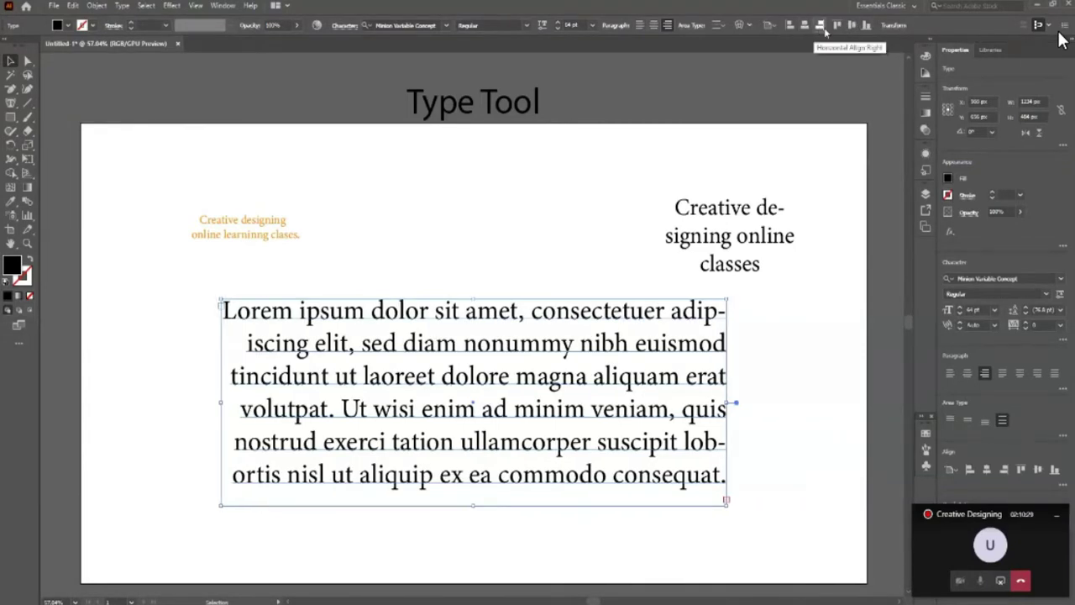
left_click(851, 25)
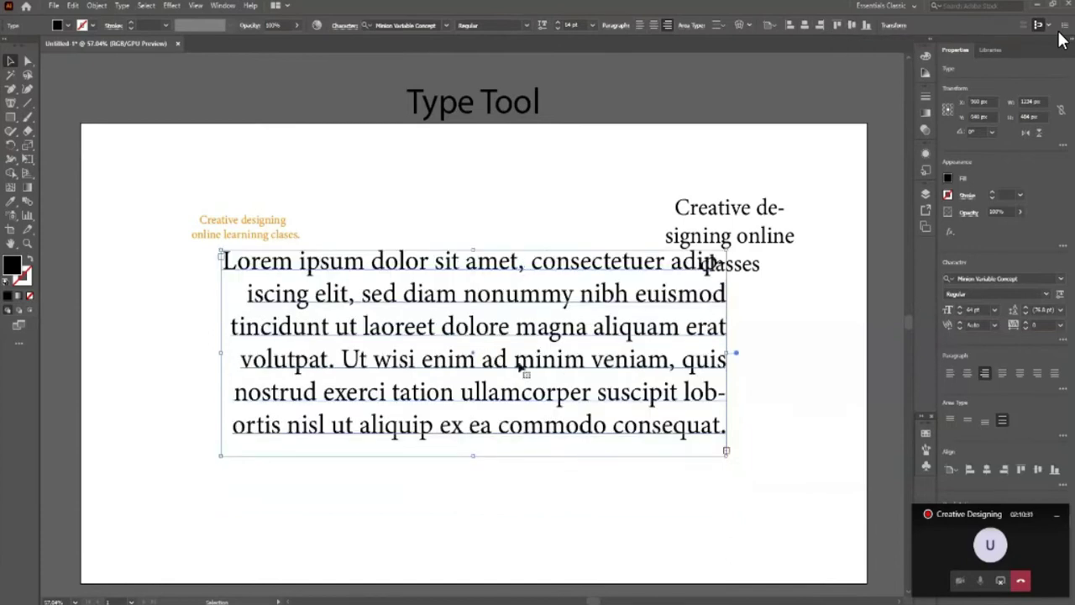
key("shift+Down")
key("shift+Down")
key("shift+Down")
key("shift+Down")
key("shift+Down")
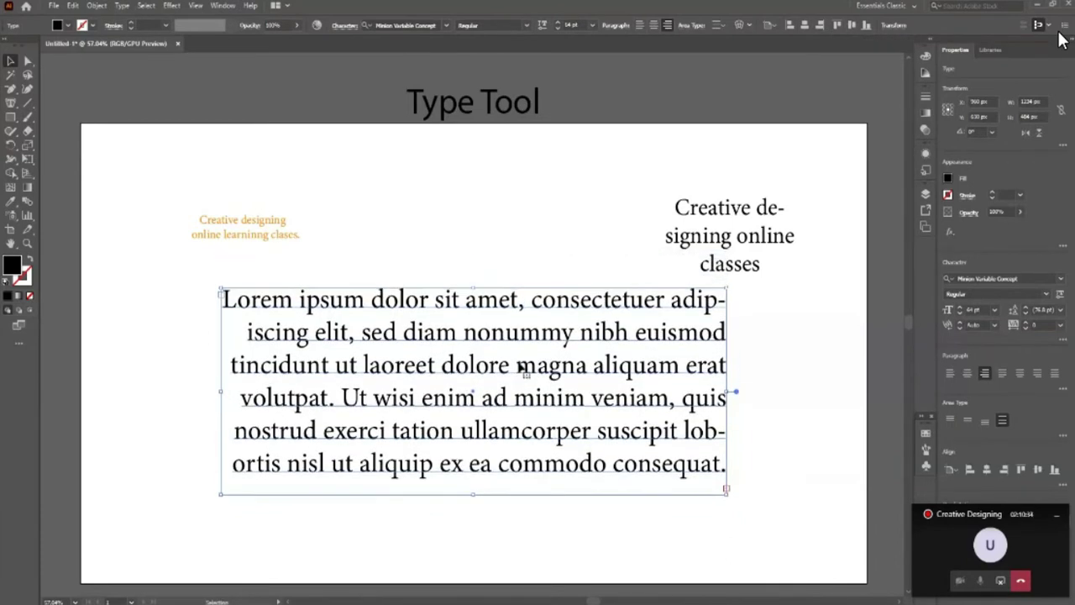
left_click(769, 25)
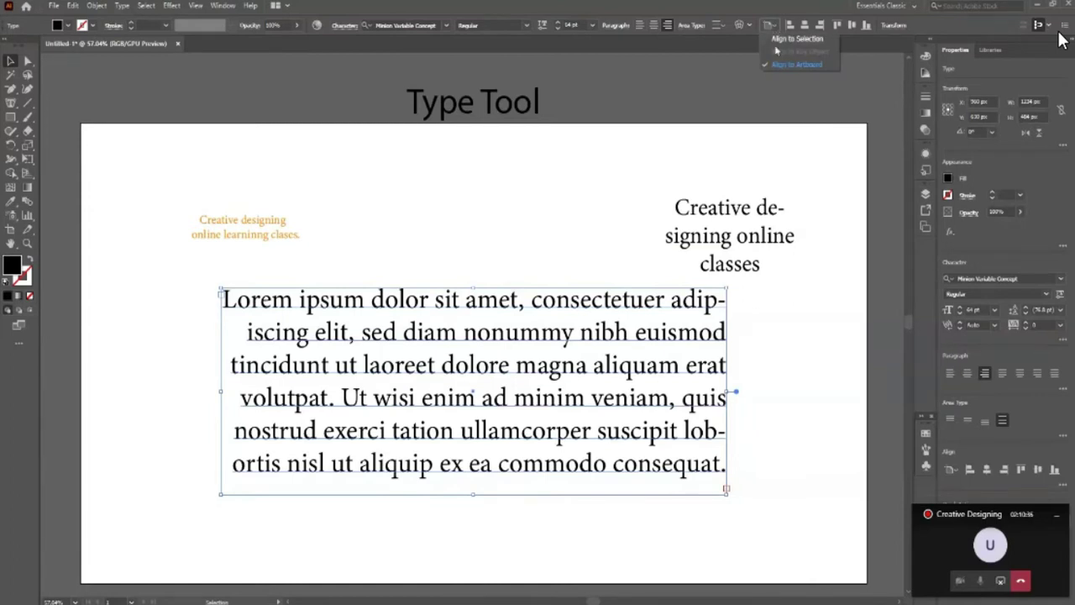
left_click(781, 47)
left_click(789, 26)
left_click(777, 100)
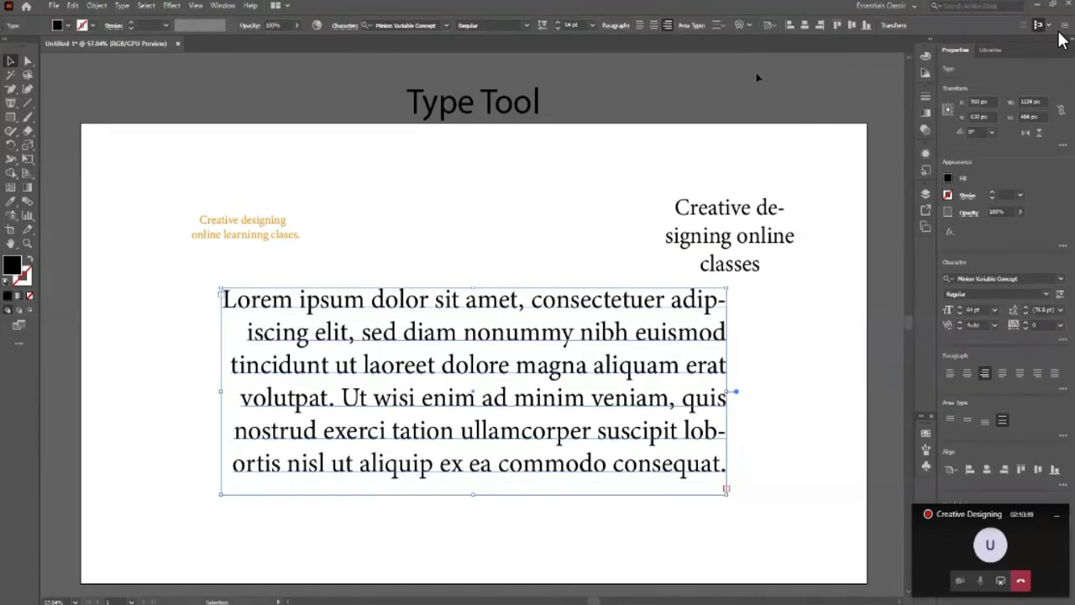
Bring up Area Type Options for the frame, showing 1000 × 484 px, one row, one column.
left_click(722, 28)
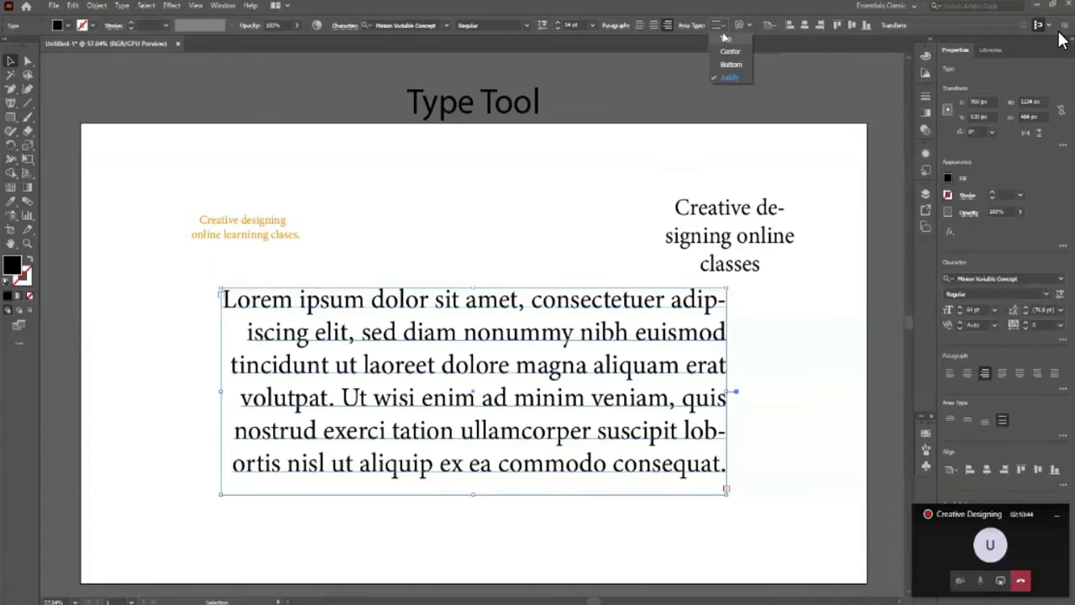
left_click(724, 38)
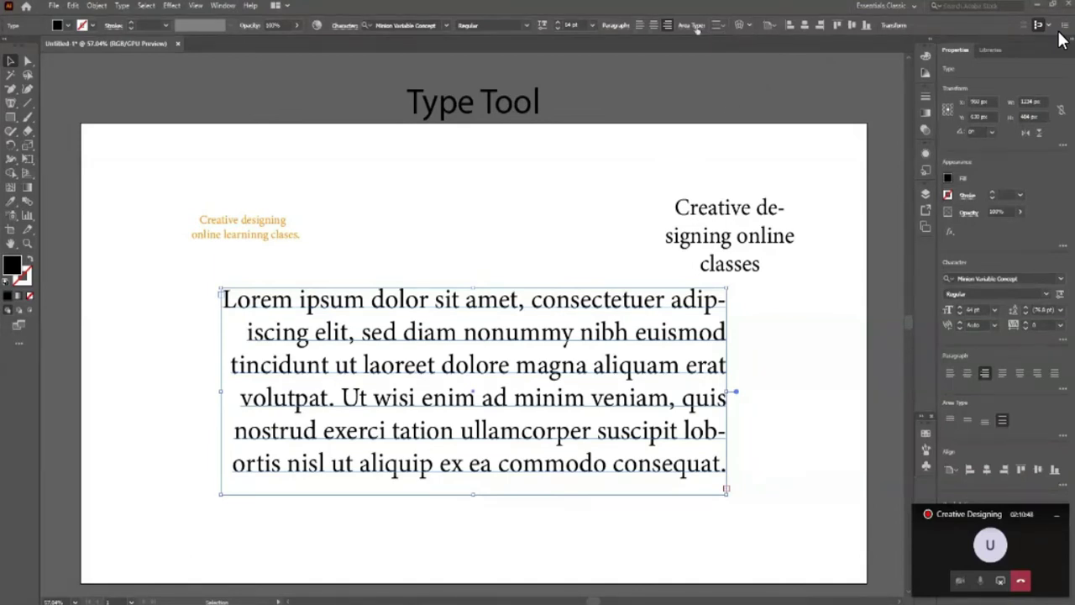
left_click(694, 26)
left_click_drag(719, 163, 768, 135)
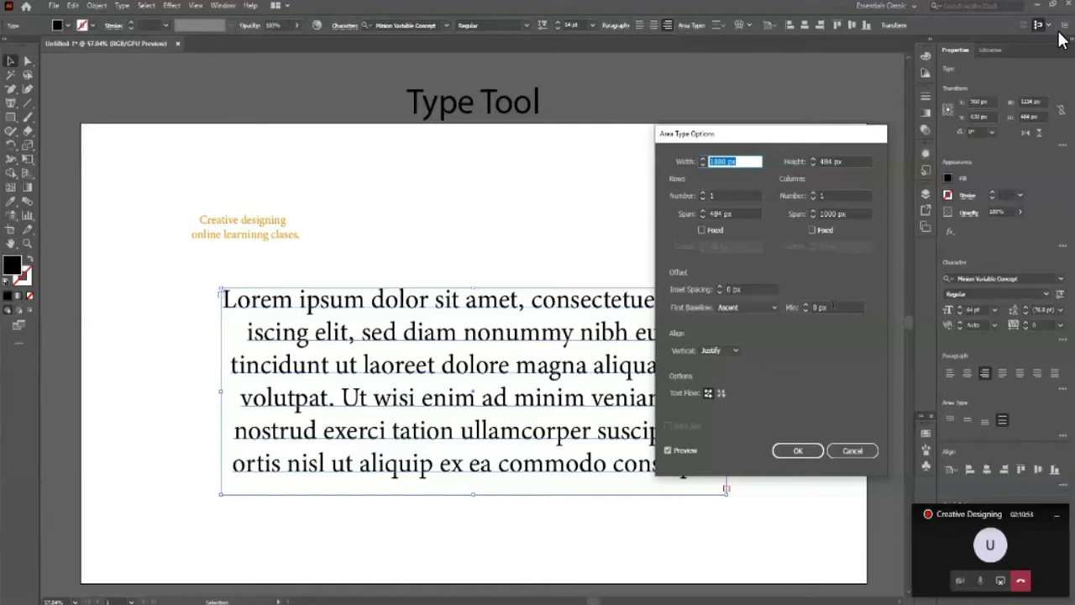
left_click_drag(714, 133, 675, 129)
left_click(664, 190)
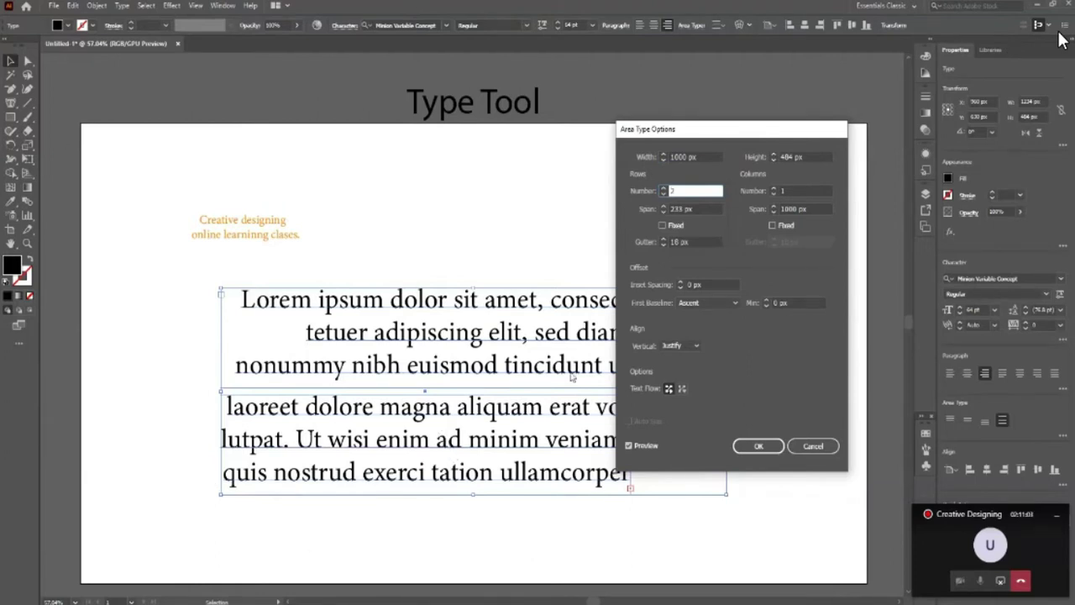
left_click(664, 190)
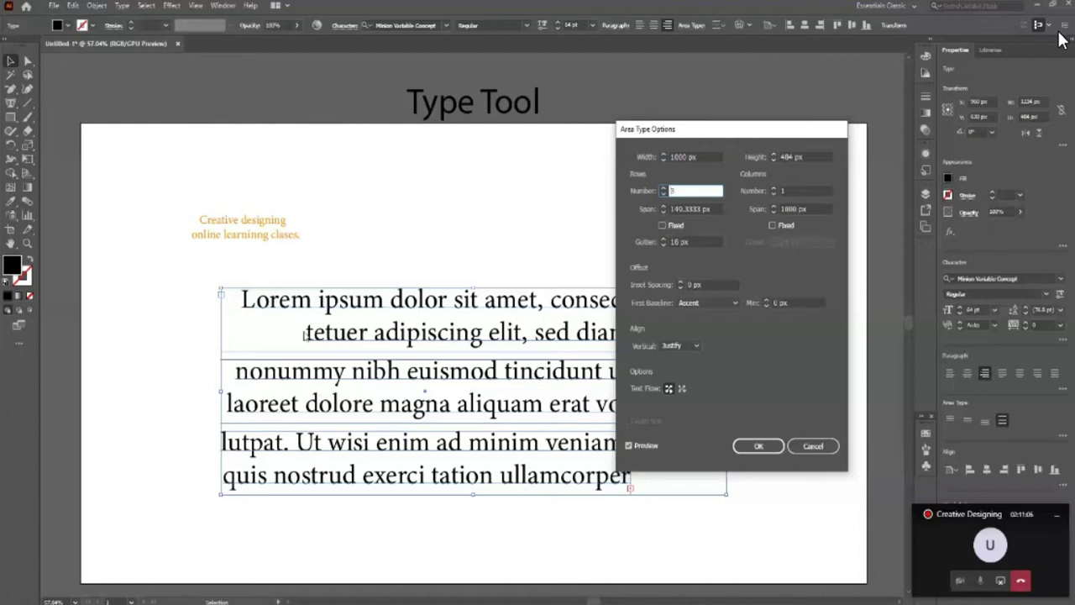
left_click(663, 194)
mouse_move(706, 133)
left_mouse_down()
mouse_move(789, 107)
mouse_move(823, 115)
left_mouse_up()
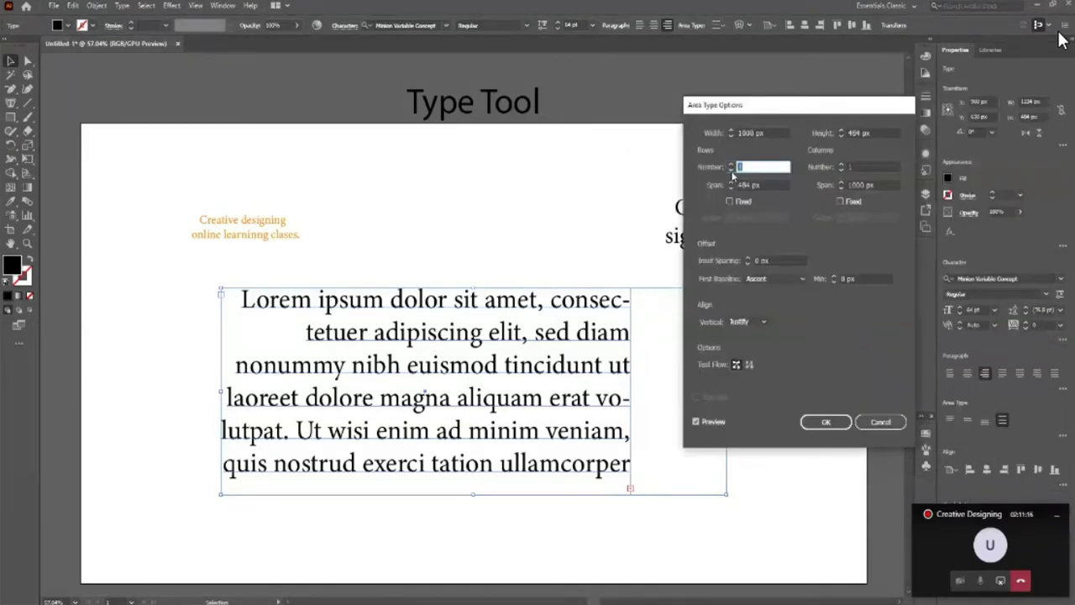
left_click(827, 422)
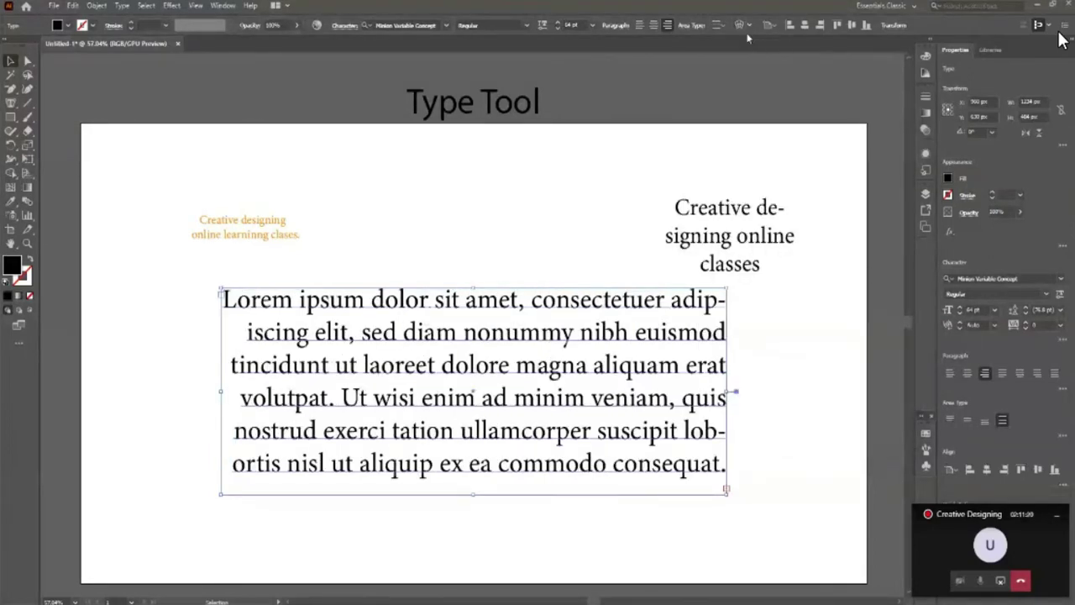
Set the Area Type Options column number to 3, confirm, and reselect the text frame.
double_click(11, 102)
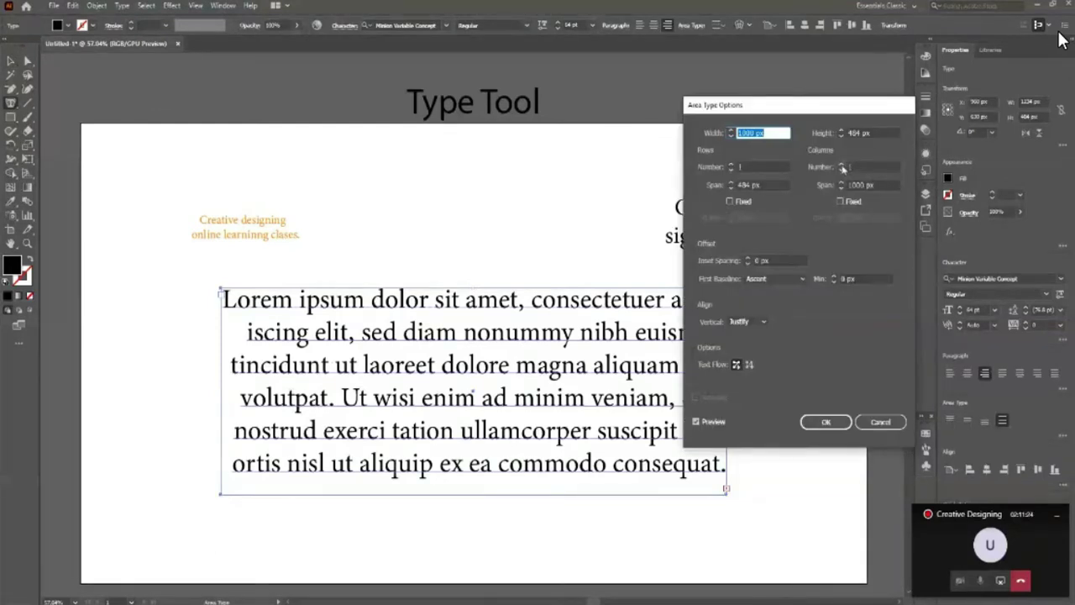
left_click(842, 165)
left_click_drag(731, 104, 790, 94)
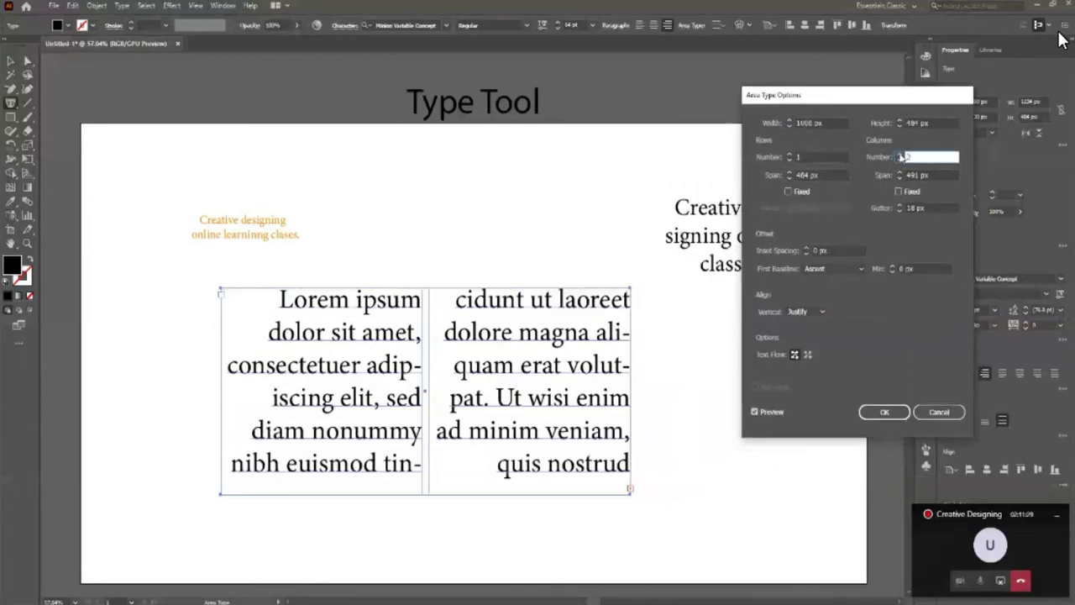
left_click(899, 154)
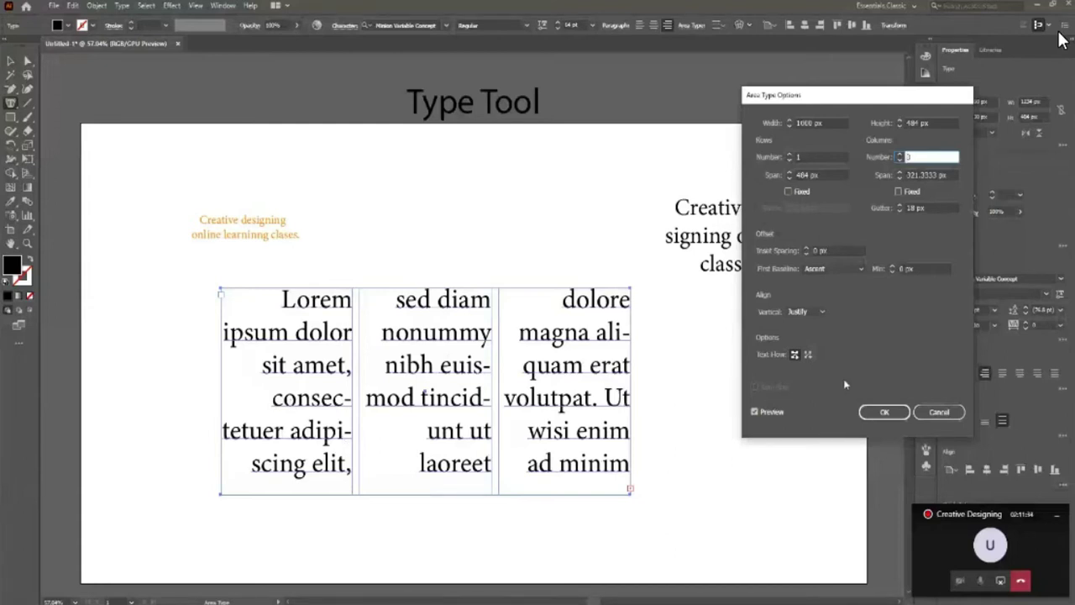
left_click(884, 412)
left_click(10, 60)
left_click(141, 355)
left_click(288, 328)
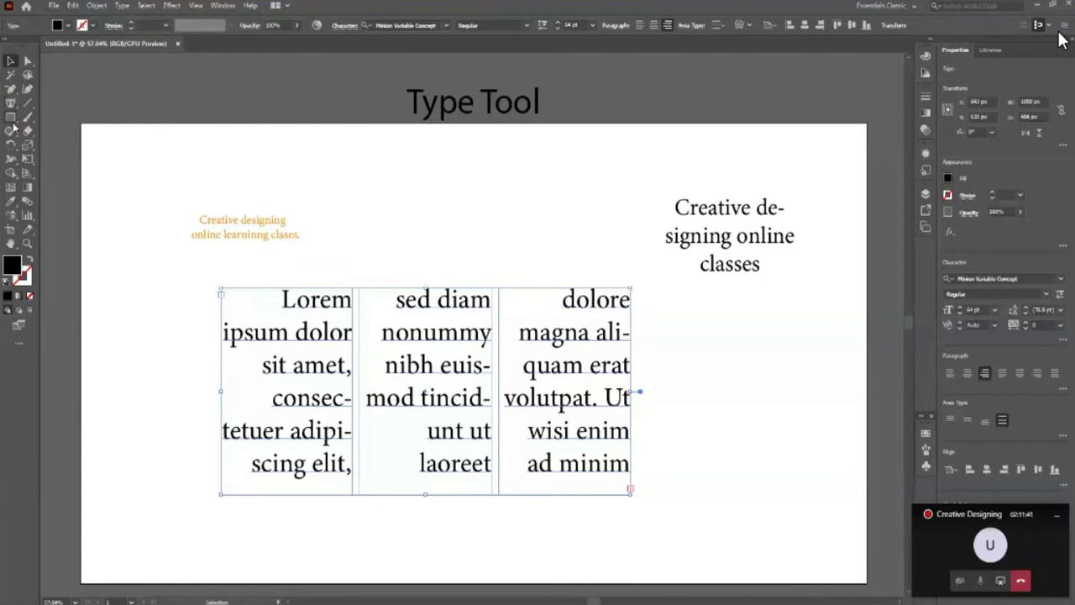
Highlight the first column's text and fill it orange.
left_click_drag(11, 102, 51, 96)
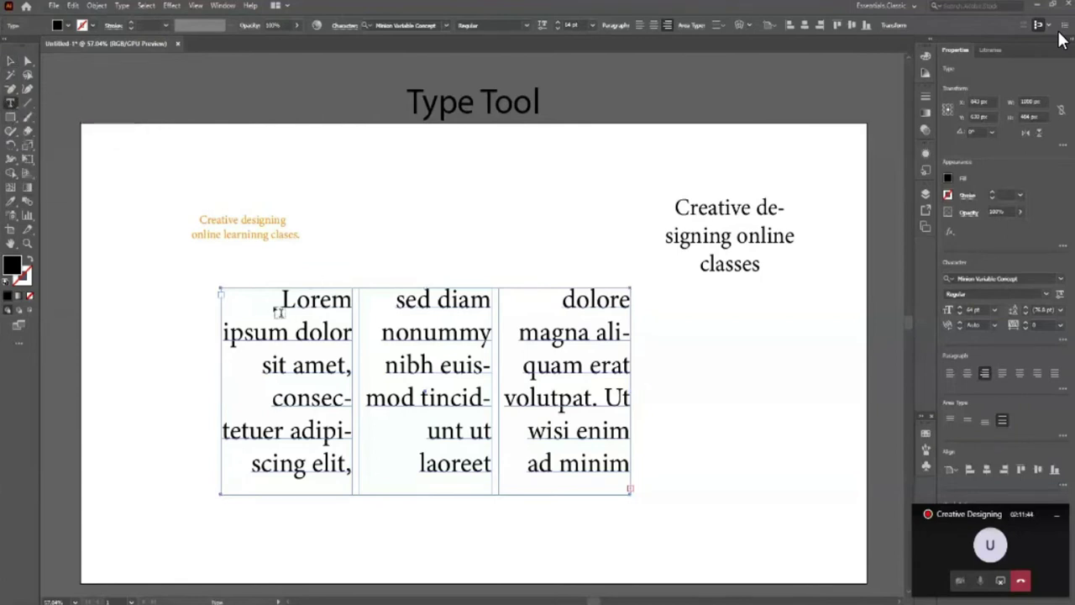
left_click_drag(281, 300, 355, 464)
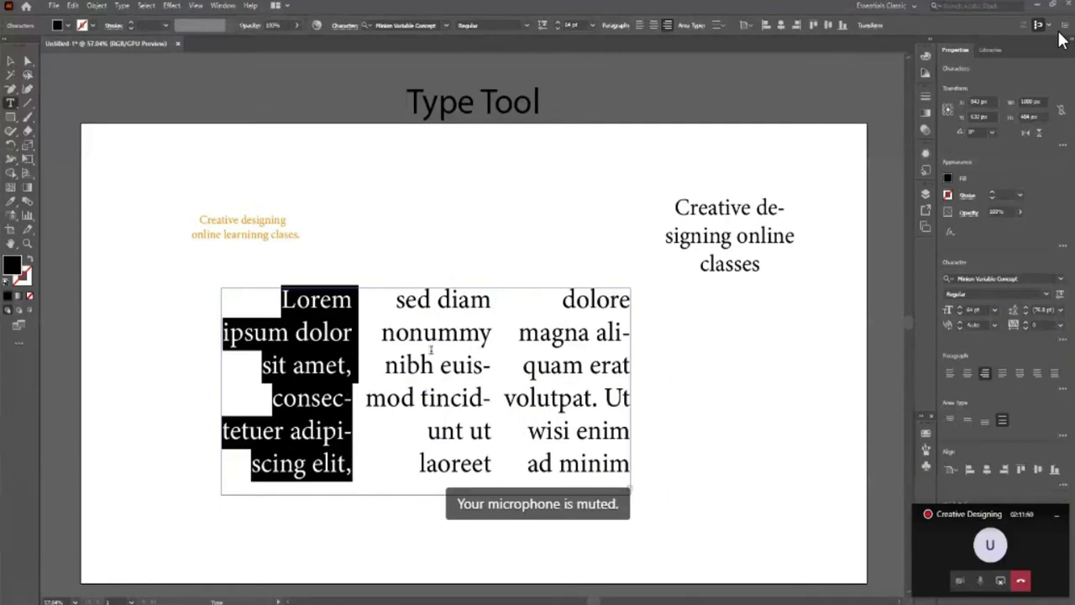
left_click(68, 25)
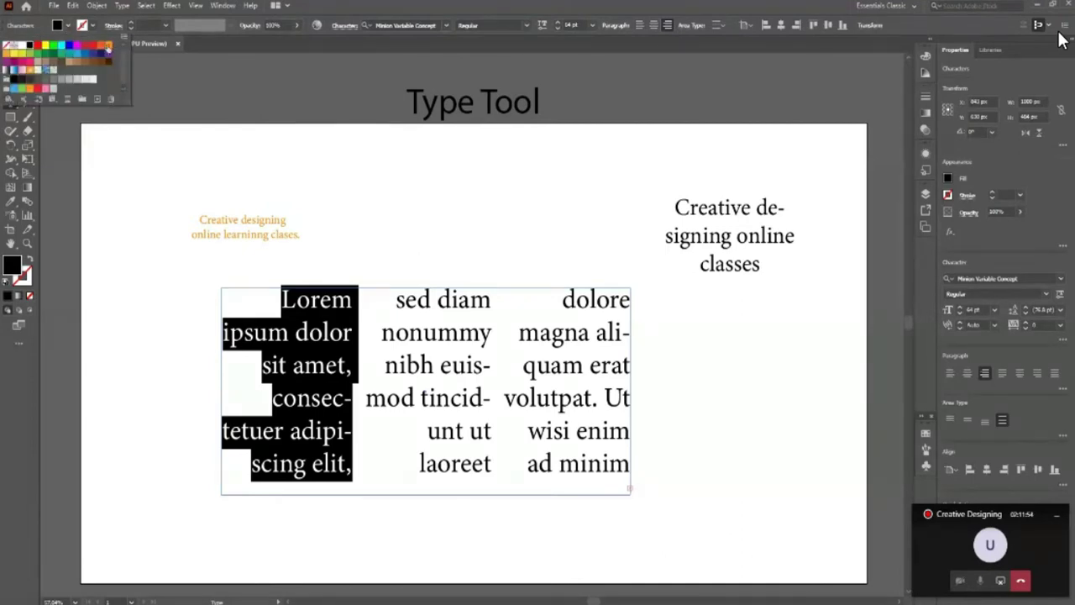
left_click(108, 45)
key("Escape")
key("Escape")
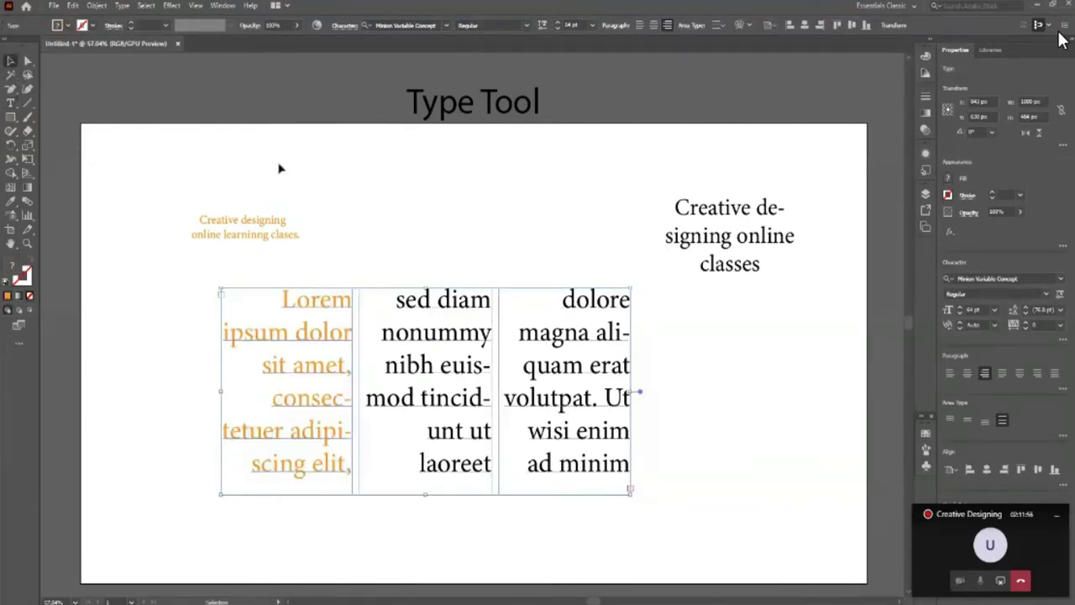
left_click(227, 497)
Highlight the middle column's text from 'sed diam' to 'laoreet' and fill it red.
left_click(465, 348)
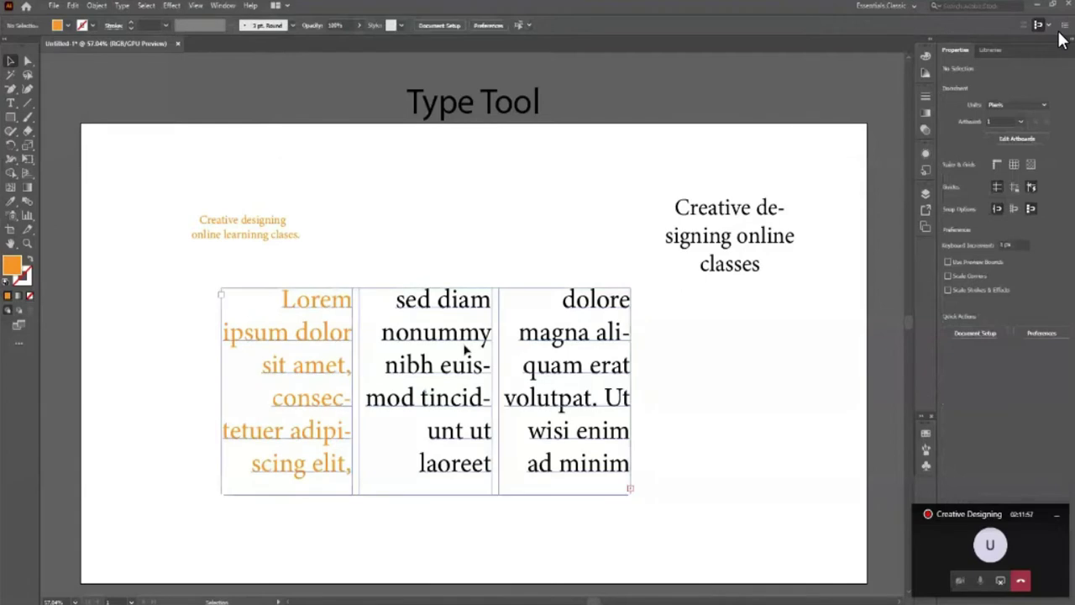
left_click(10, 102)
mouse_move(394, 296)
left_mouse_down()
mouse_move(418, 370)
mouse_move(485, 492)
mouse_move(628, 490)
left_mouse_up()
left_click(385, 300)
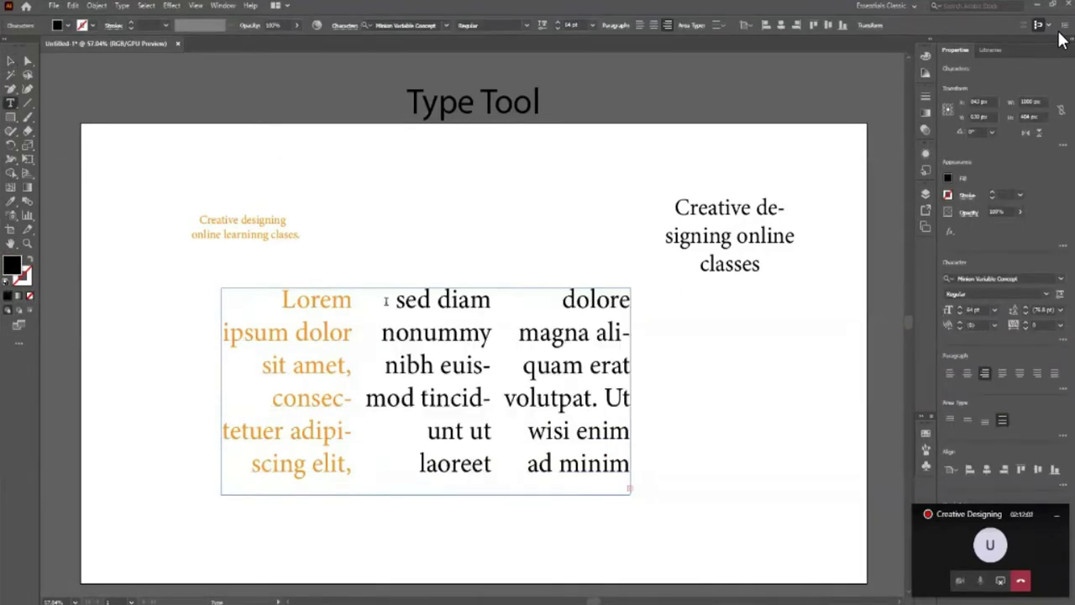
mouse_move(386, 299)
left_mouse_down()
mouse_move(449, 432)
mouse_move(491, 468)
left_mouse_up()
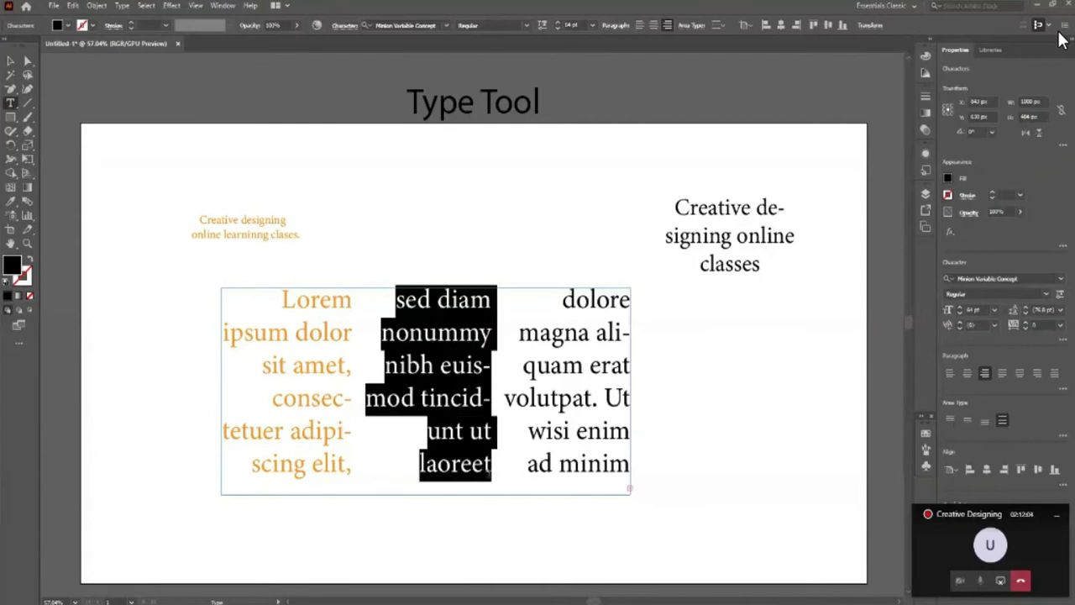
left_click(65, 26)
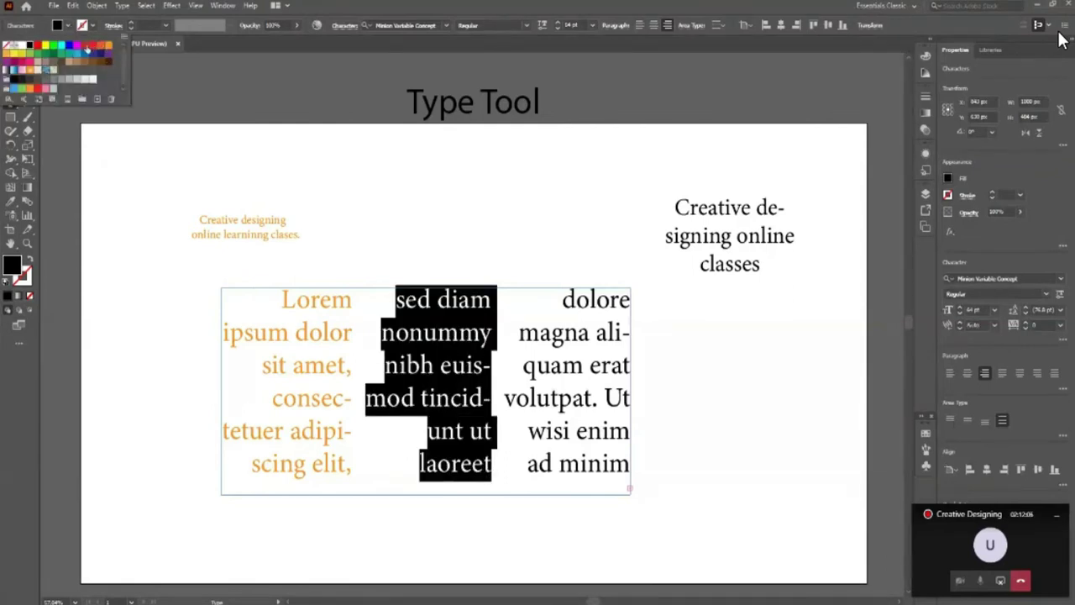
left_click(84, 47)
key("Escape")
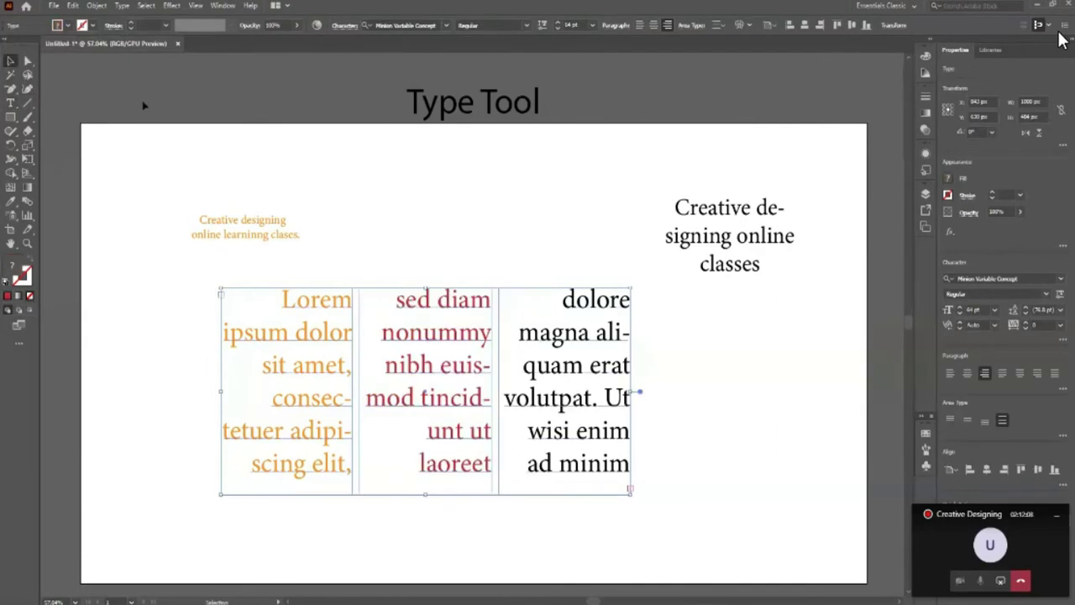
left_click(144, 107)
left_click(571, 474)
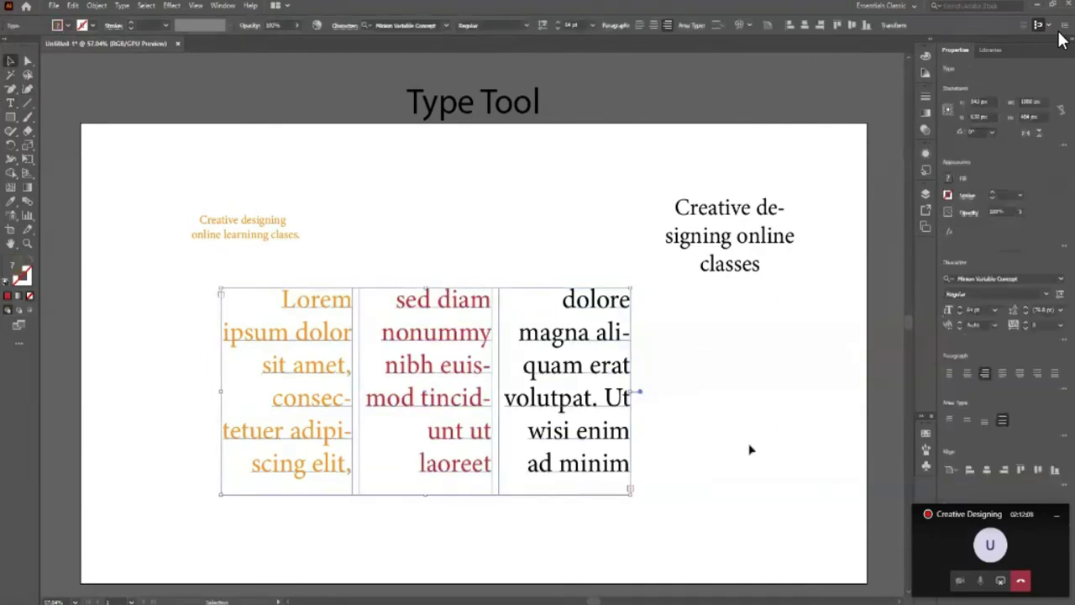
Centre the three-column text block horizontally and vertically, nudge it down, and deselect.
left_click(683, 456)
left_click(565, 433)
left_click(812, 27)
left_click(805, 25)
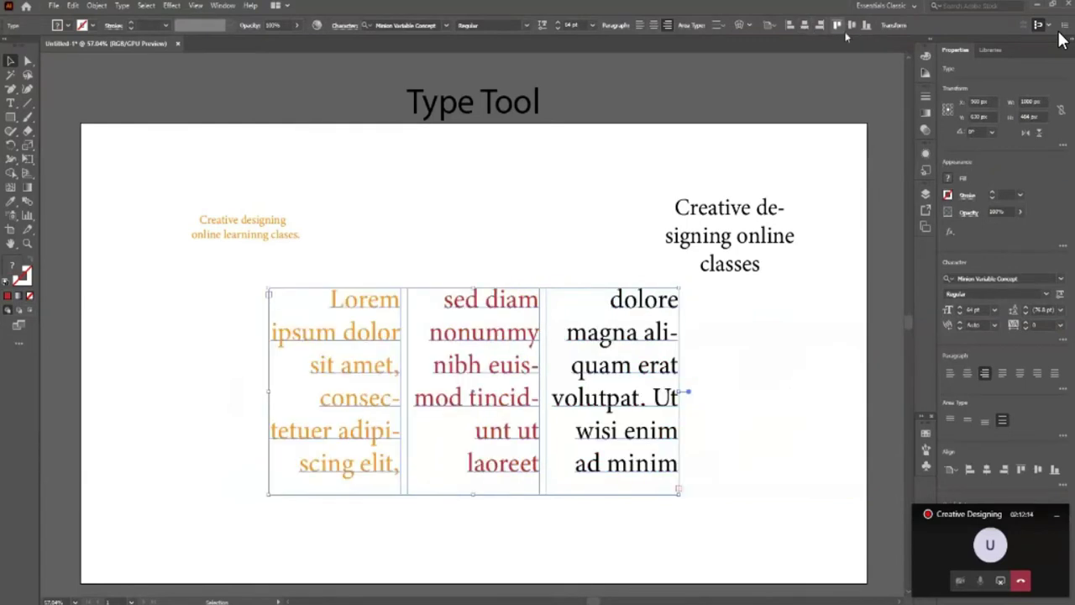
left_click(851, 25)
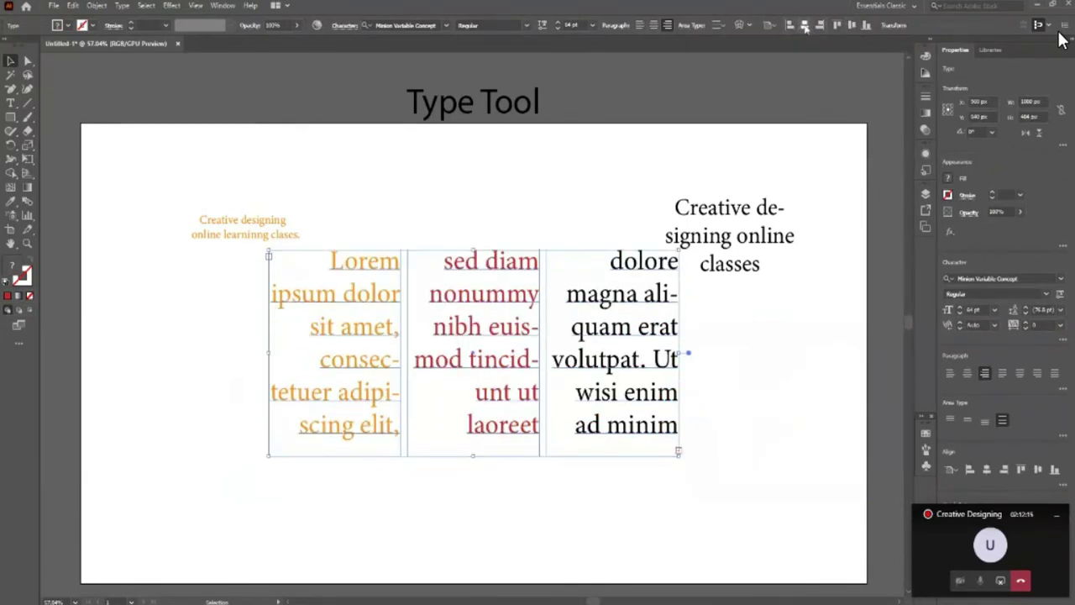
key("shift+Down")
key("shift+Down")
key("shift+Down")
key("shift+Down")
key("shift+Down")
key("shift+Down")
key("shift+Down")
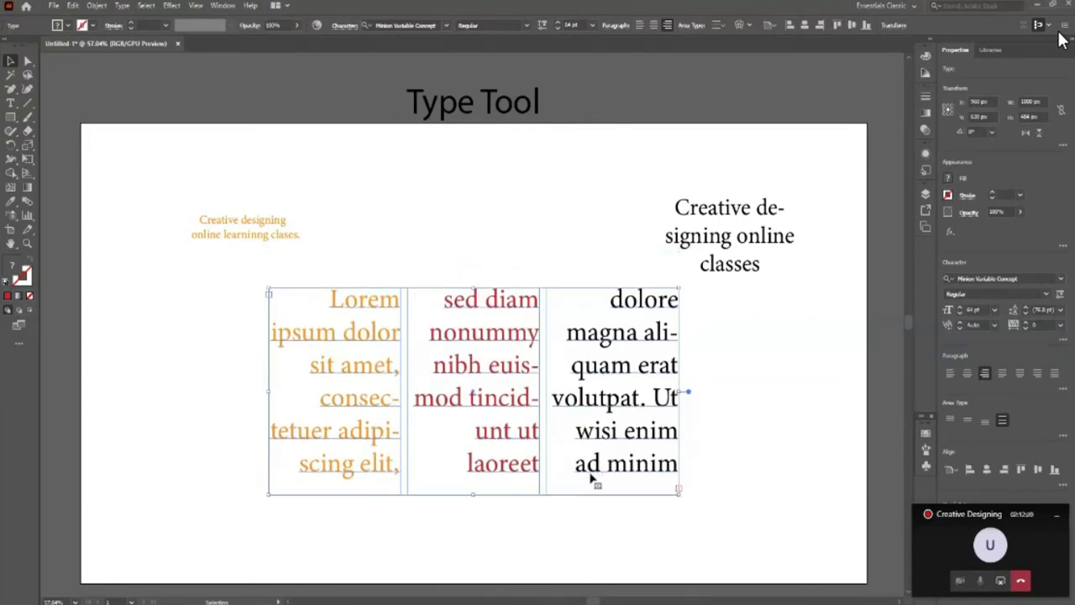
left_click(783, 468)
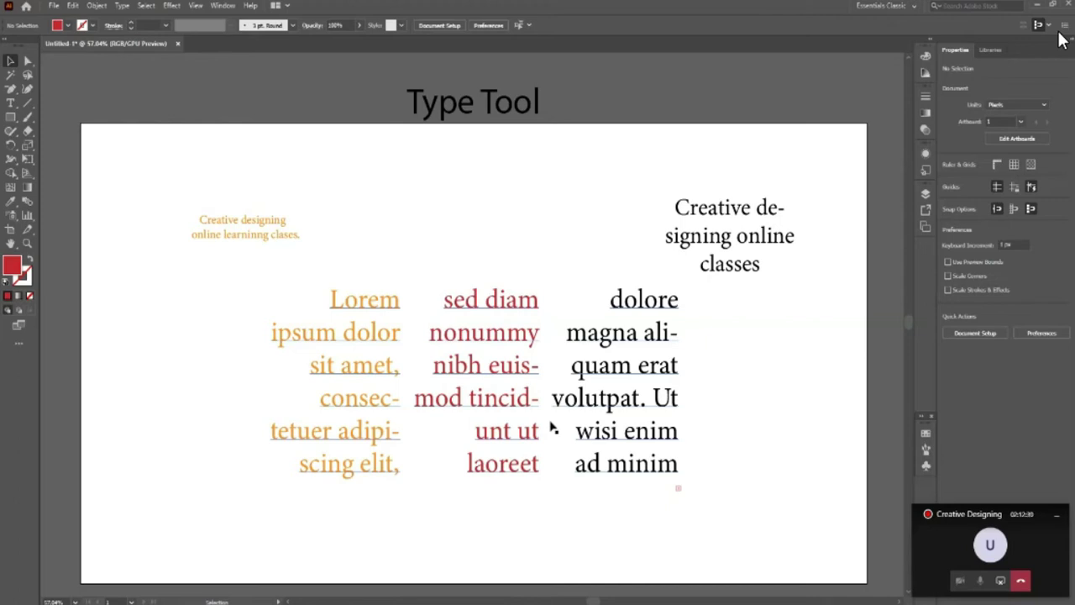
left_click(552, 428)
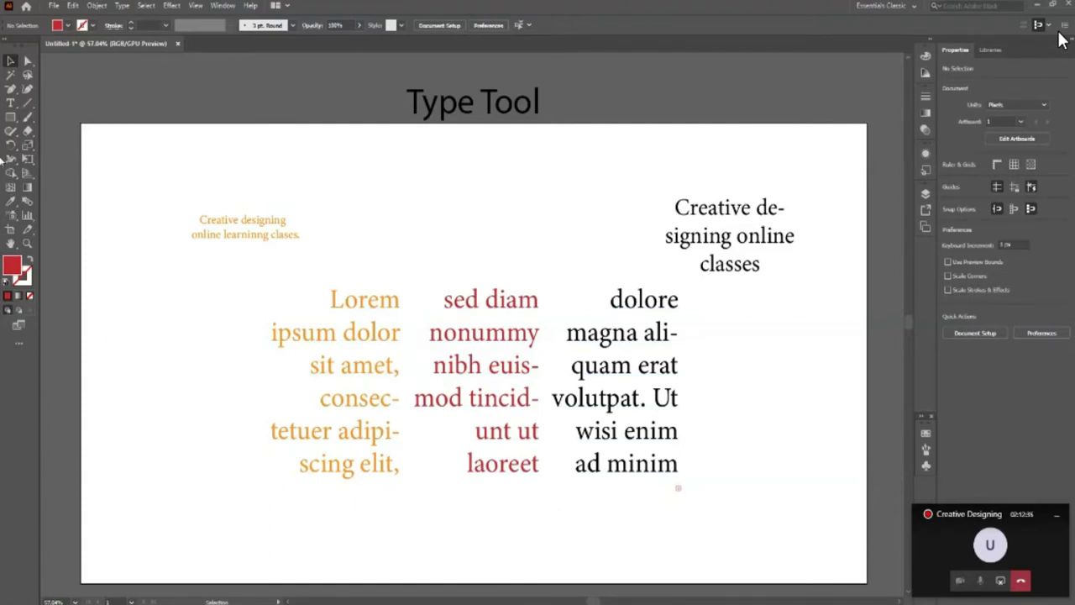
left_click(10, 102)
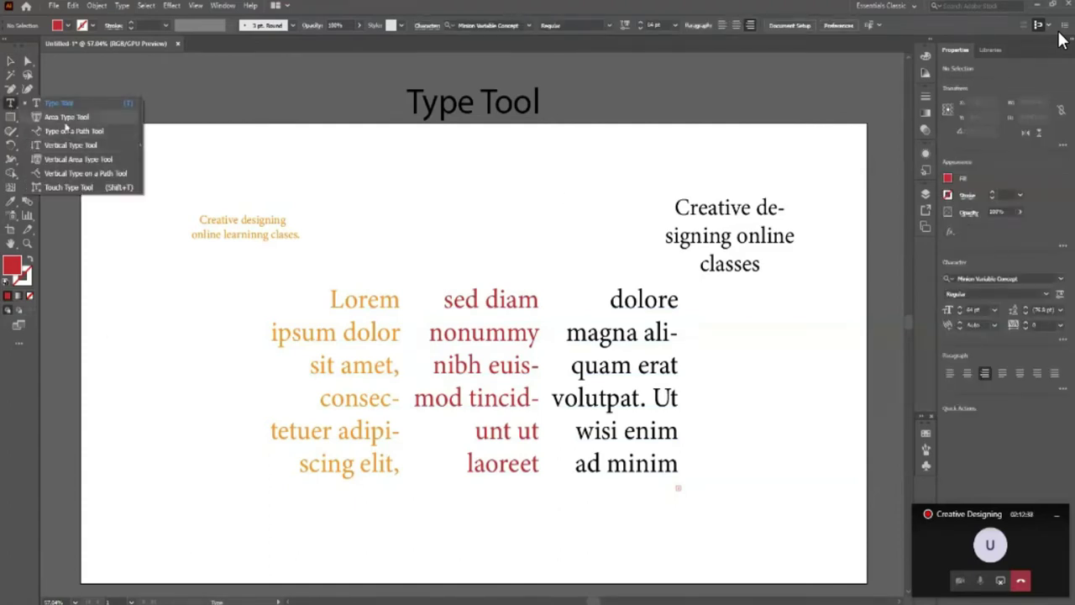
left_click(65, 120)
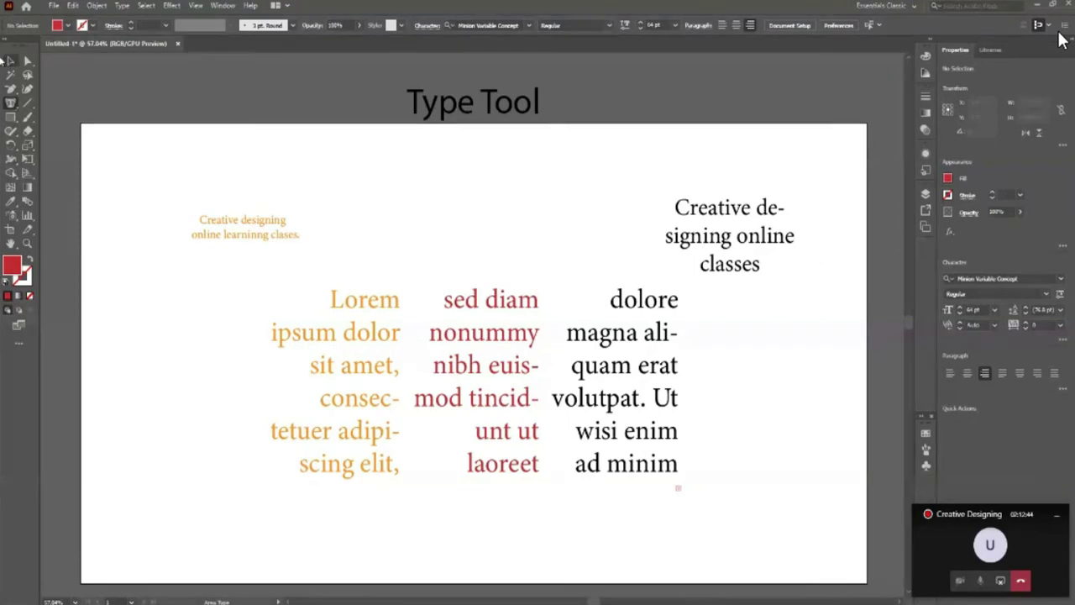
left_click(11, 63)
left_click(614, 429)
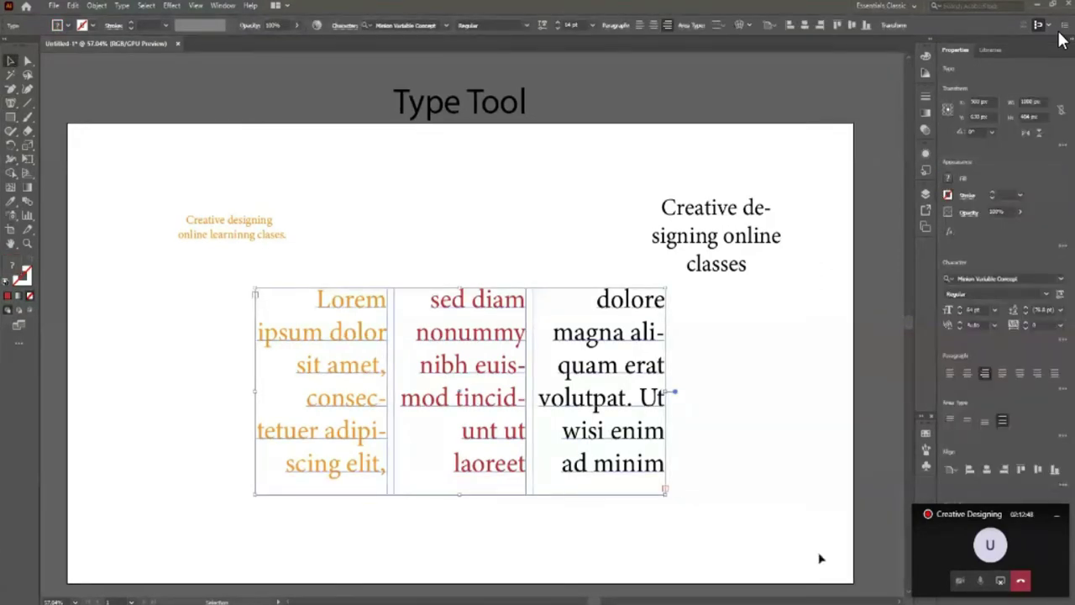
scroll(775, 436, "down", 1)
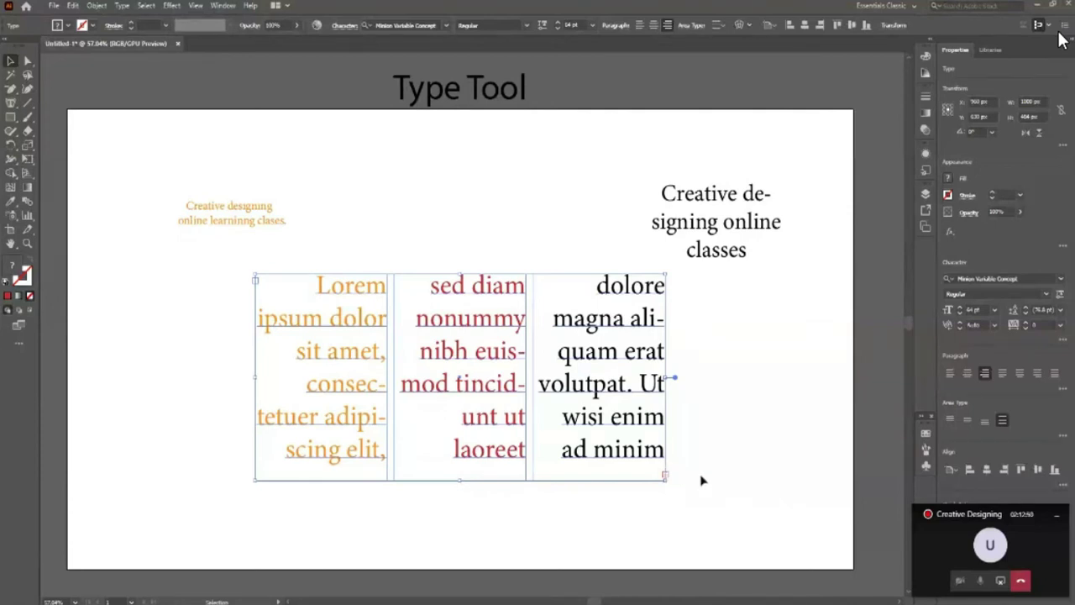
left_click(703, 413)
left_click(446, 415)
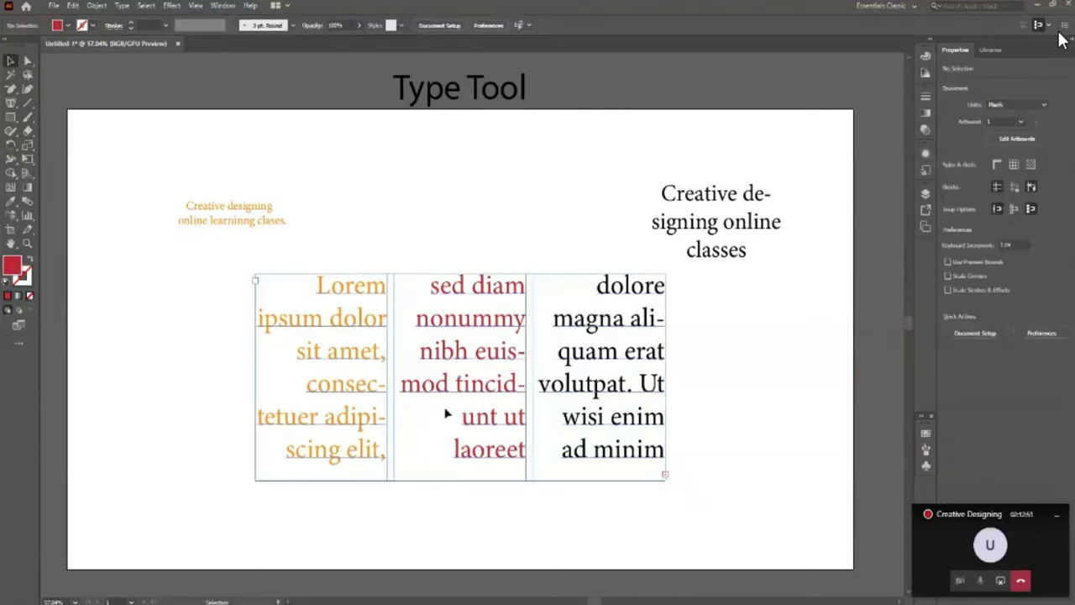
left_click(739, 420)
left_click(655, 388)
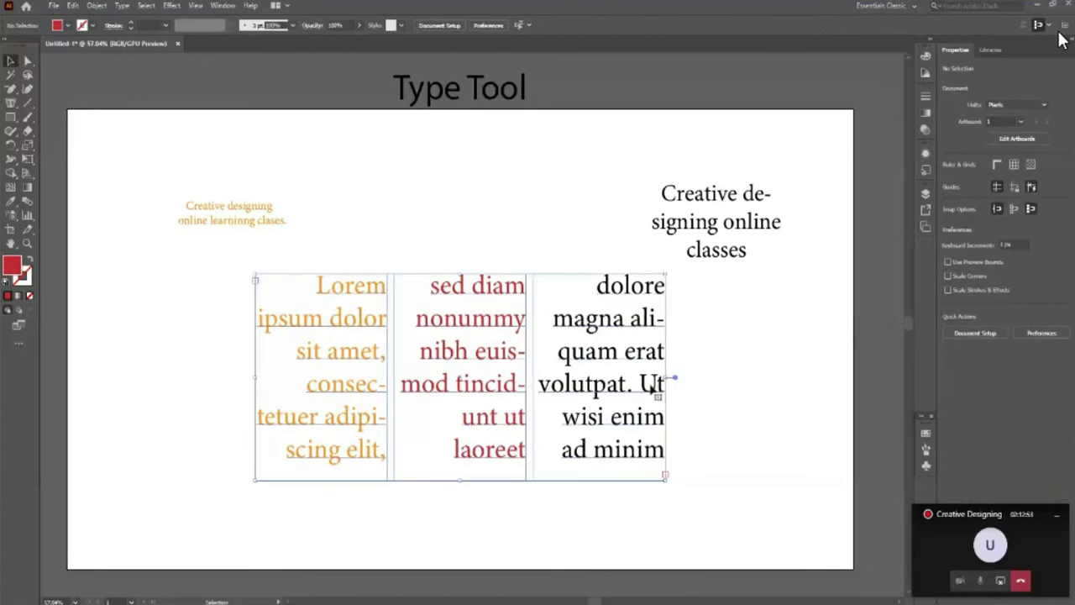
left_click(772, 394)
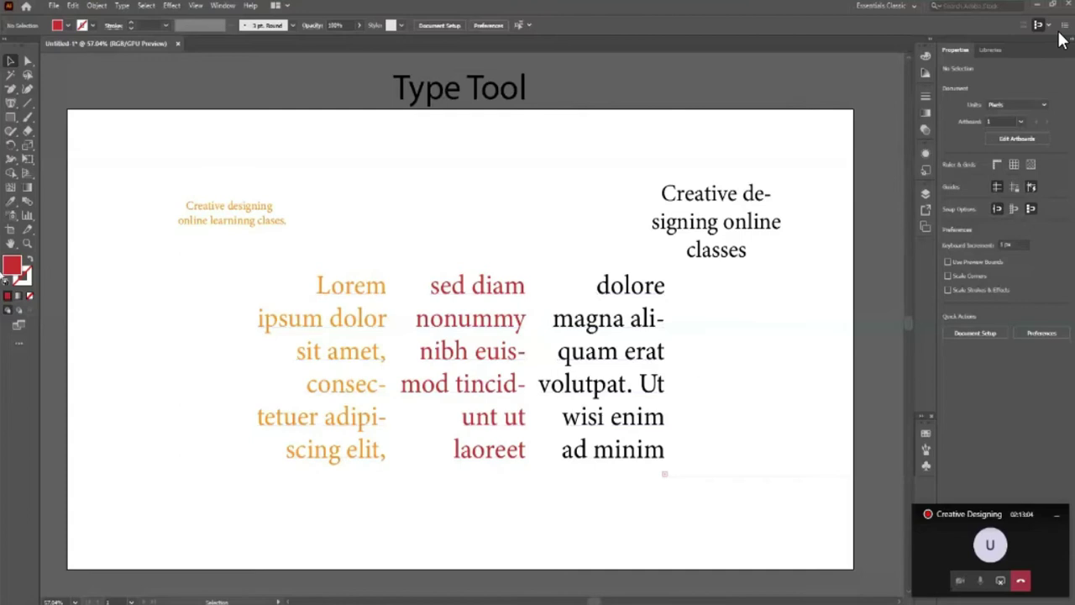
Zoom out slightly and move the 'Type Tool' heading up a little.
key("z")
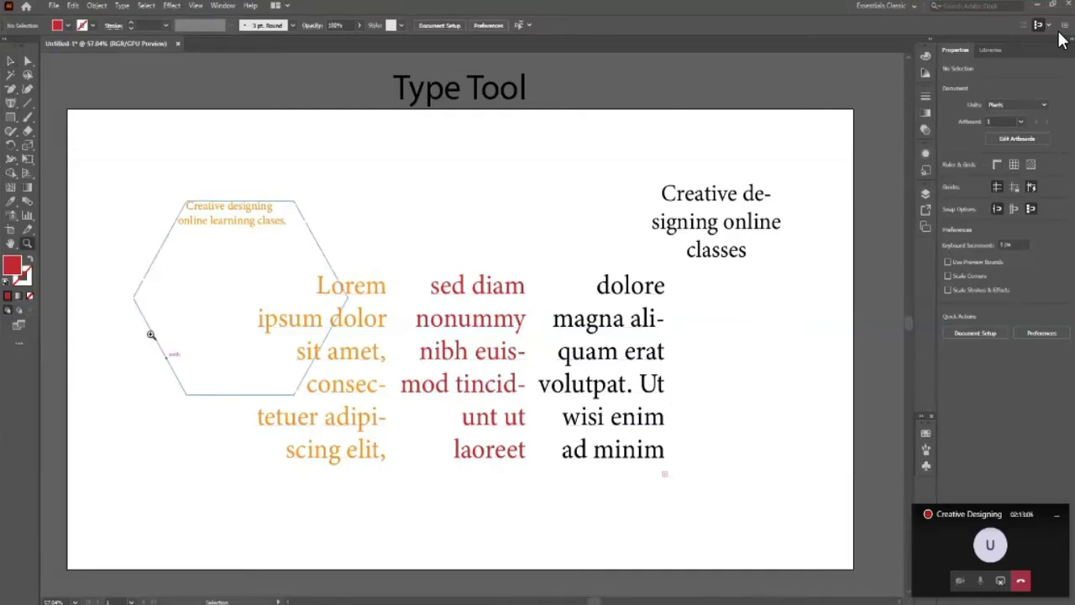
left_click_drag(176, 352, 63, 351)
left_click_drag(333, 336, 346, 336)
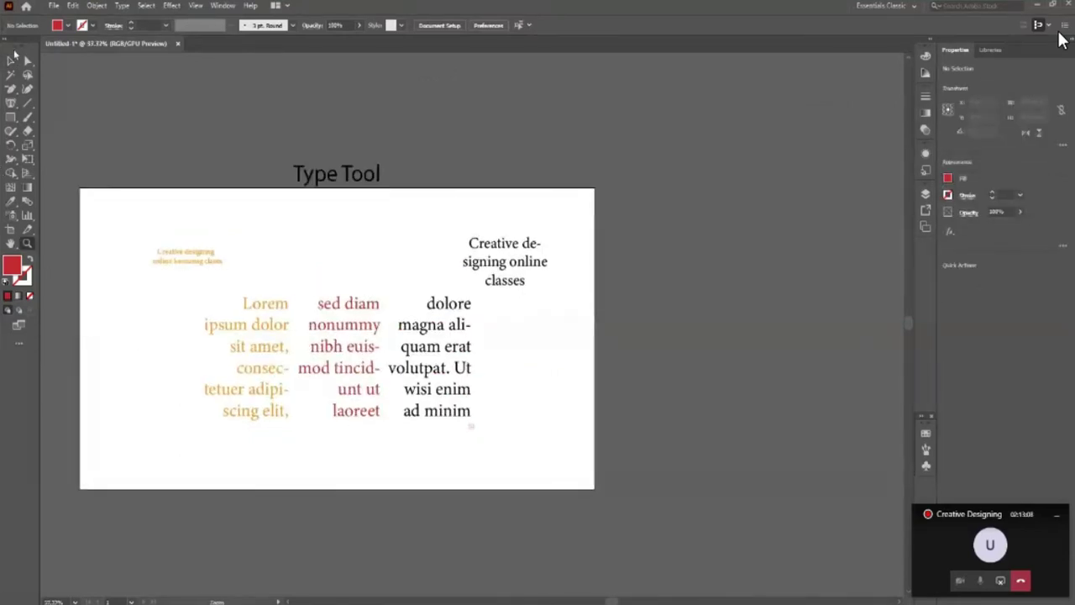
key("v")
left_click_drag(343, 173, 345, 164)
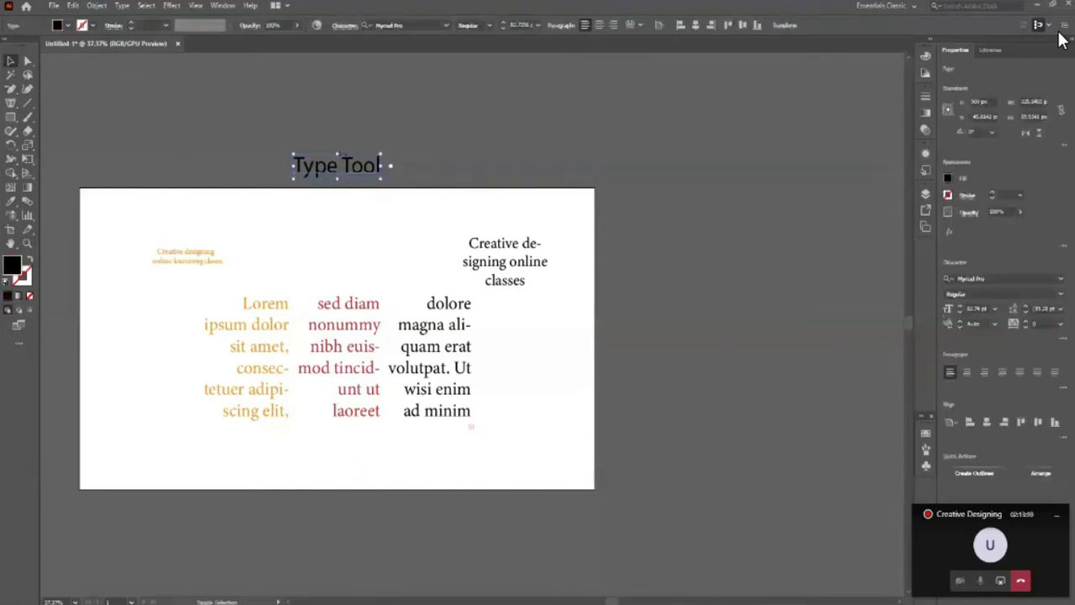
Set the threaded Lorem ipsum columns in Myriad Pro.
left_click(283, 355)
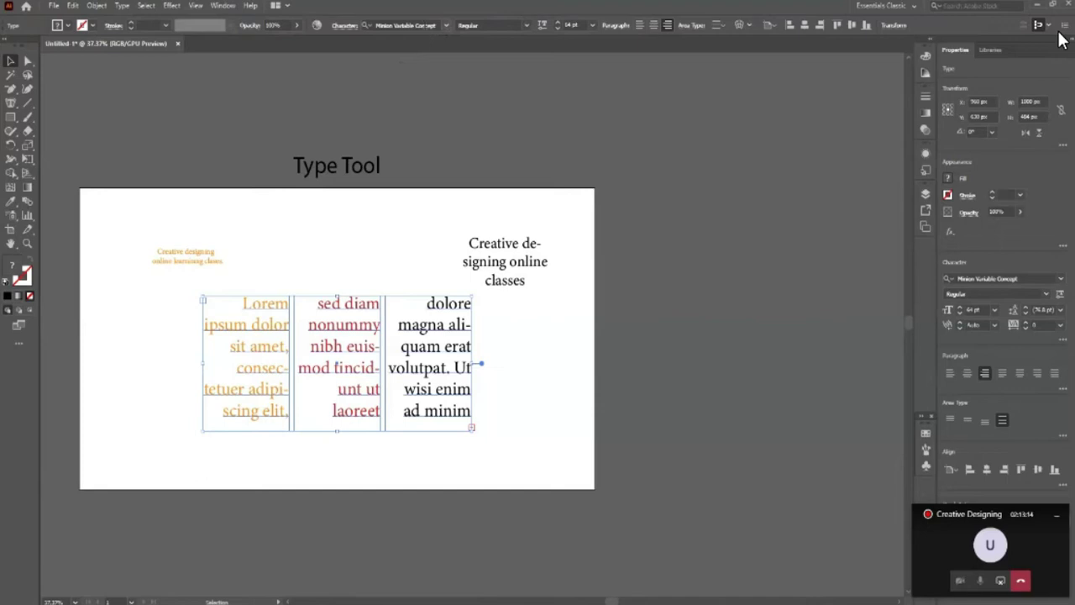
left_click(446, 26)
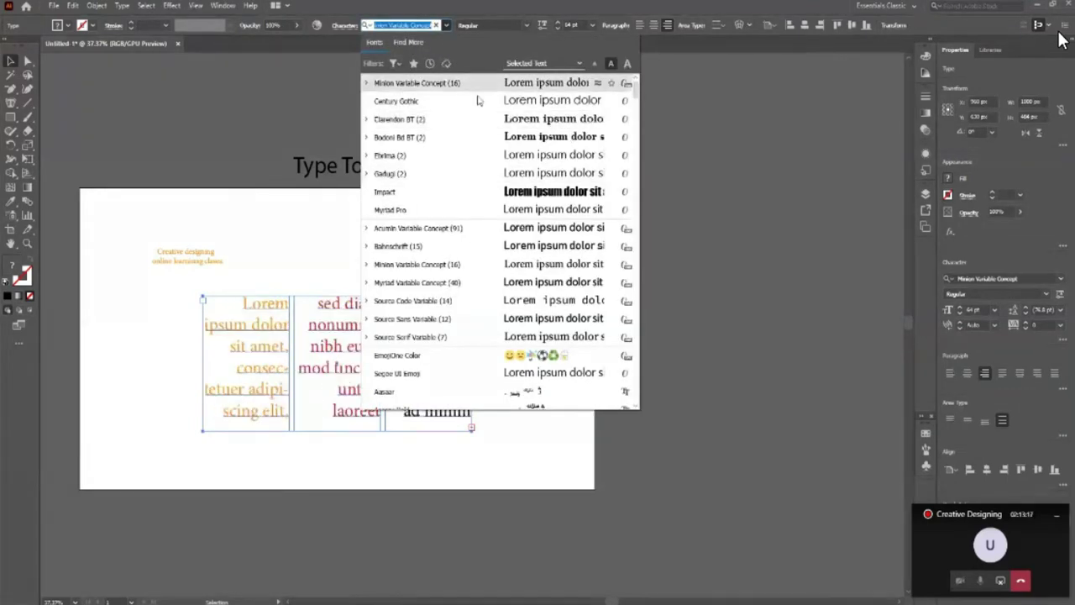
left_click(535, 211)
left_click(720, 379)
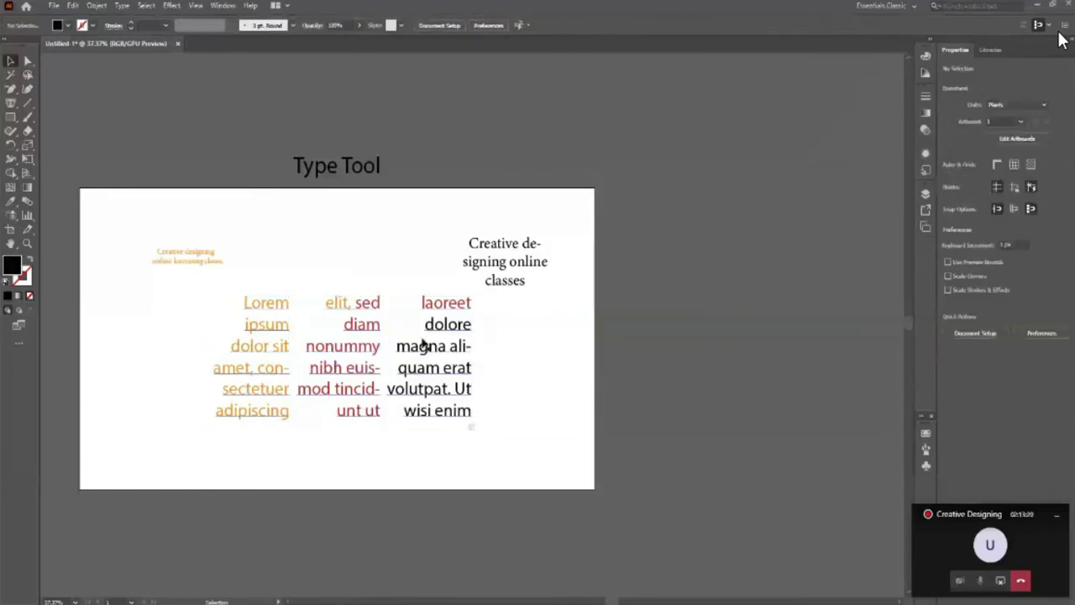
Zoom in and set the middle column's text in Myriad Variable Concept.
key("z")
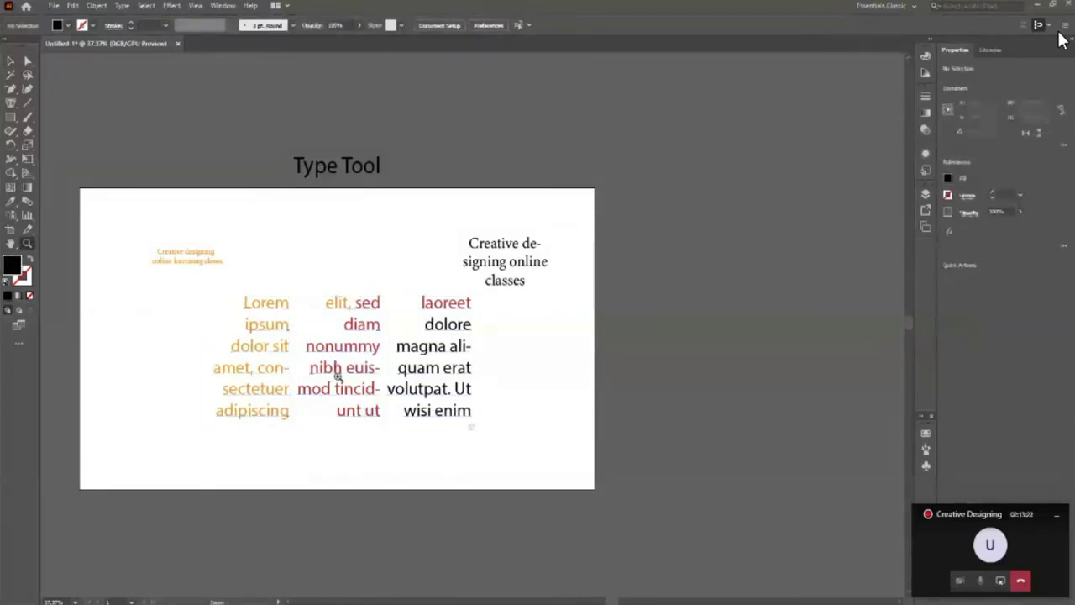
left_click(335, 377)
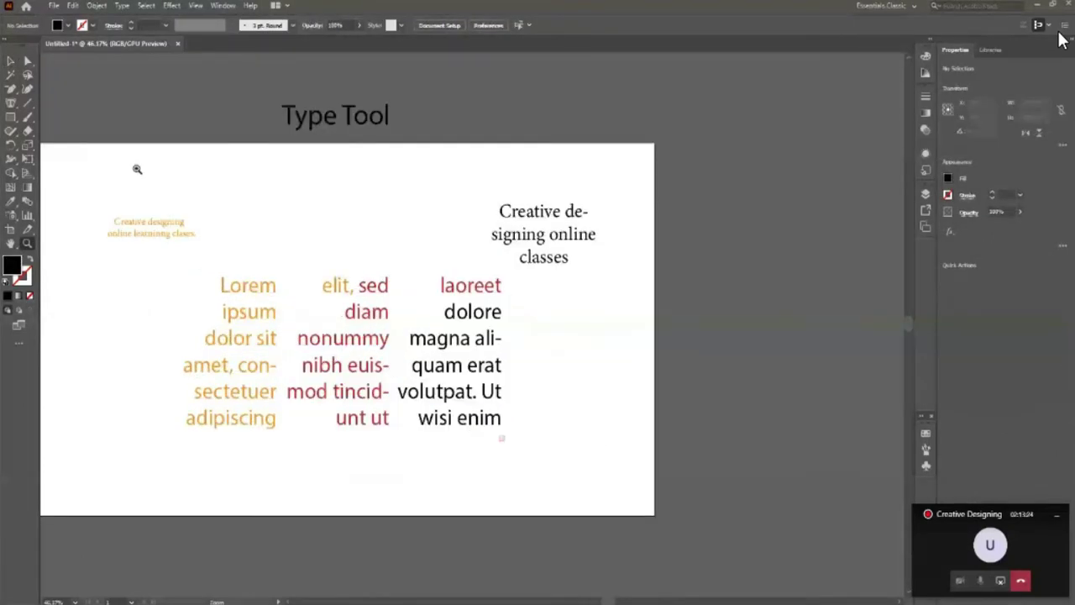
key("v")
left_click(12, 103)
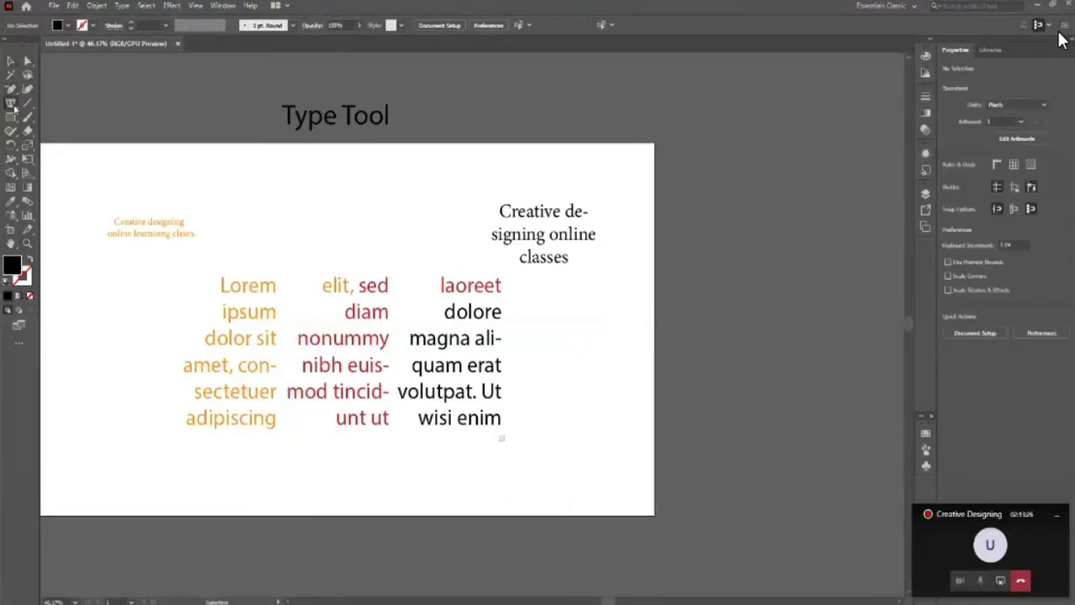
mouse_move(322, 286)
left_mouse_down()
mouse_move(374, 424)
mouse_move(393, 424)
left_mouse_up()
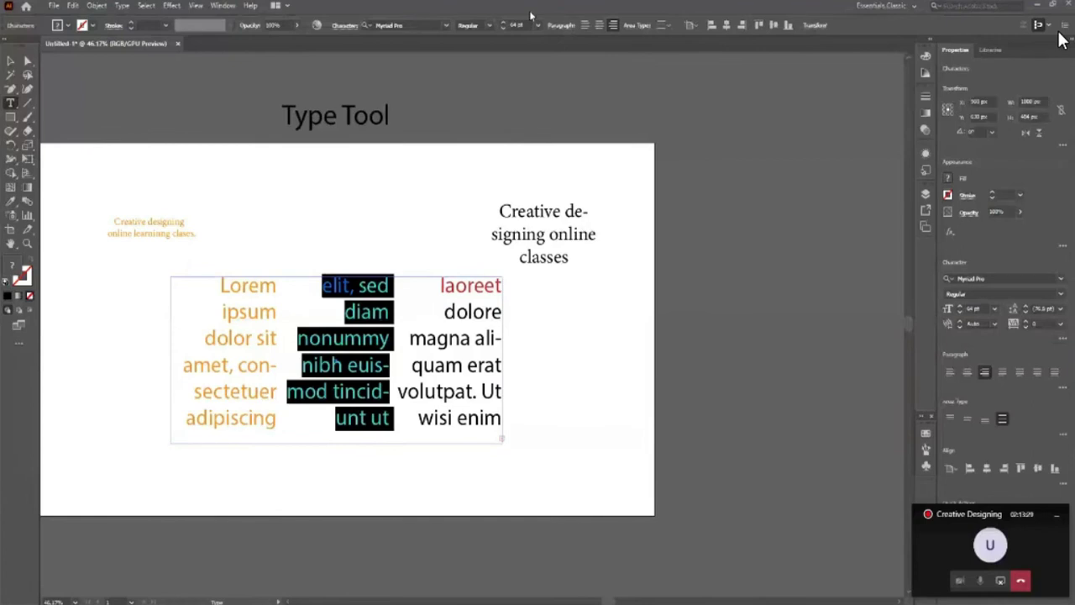
left_click(446, 25)
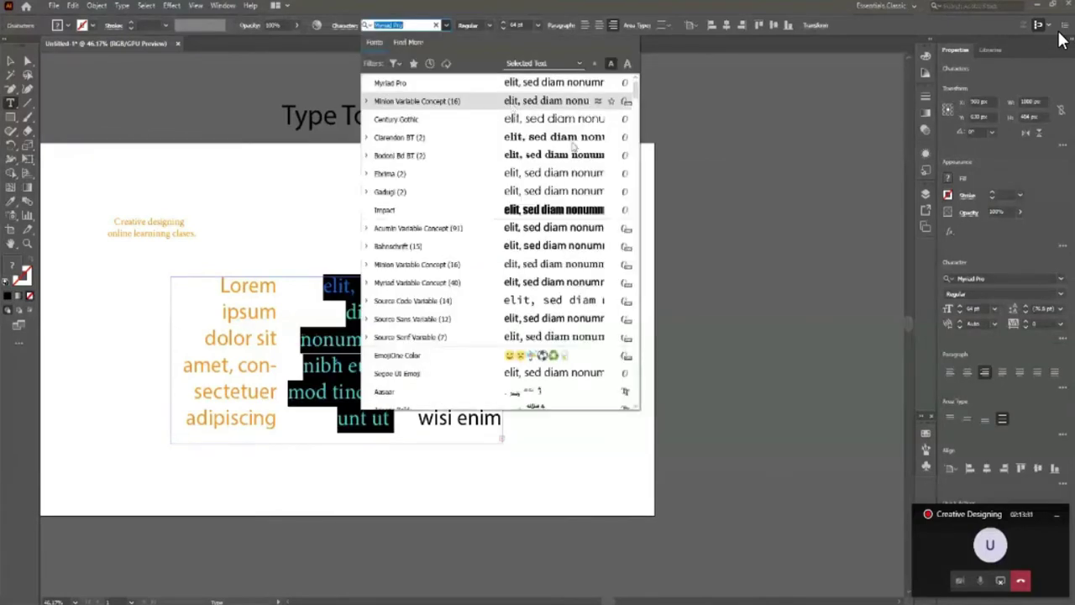
left_click(416, 282)
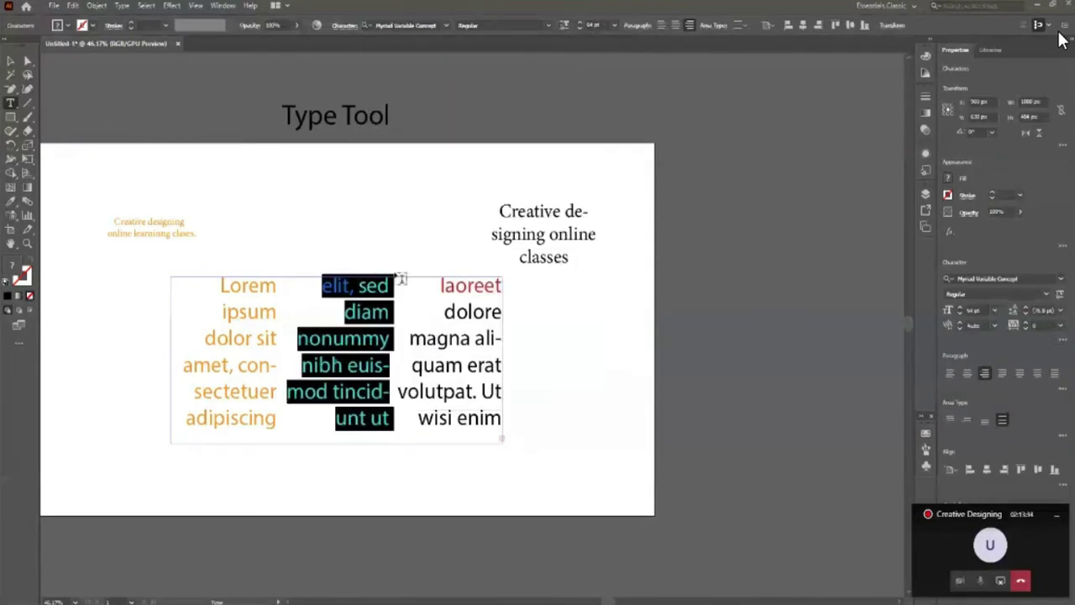
key("Escape")
left_click(329, 374)
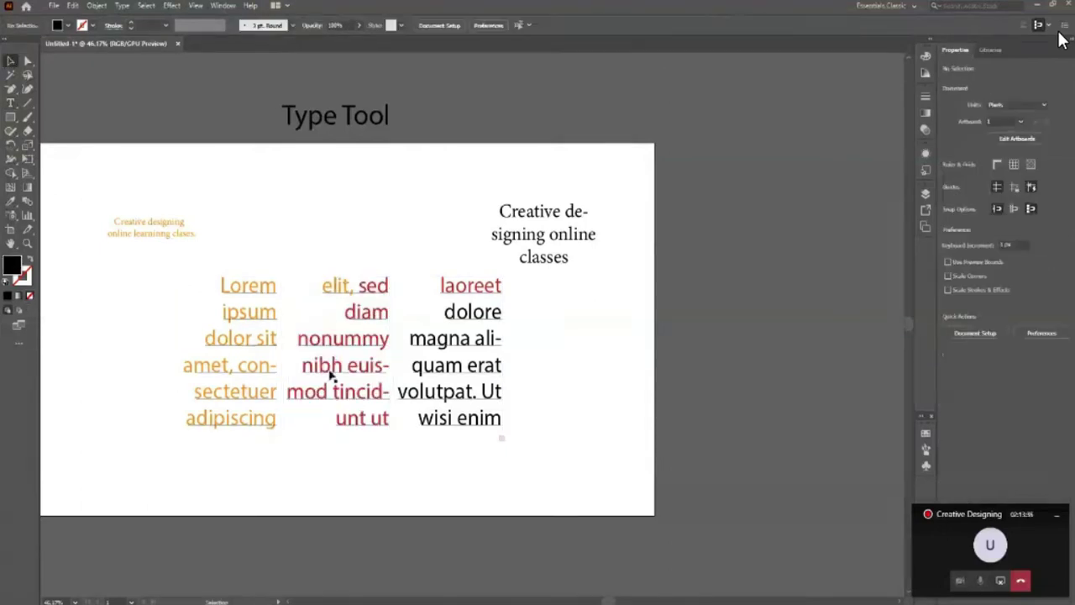
Reselect just the middle column's text and change its font to Impact.
left_click(298, 365)
key("t")
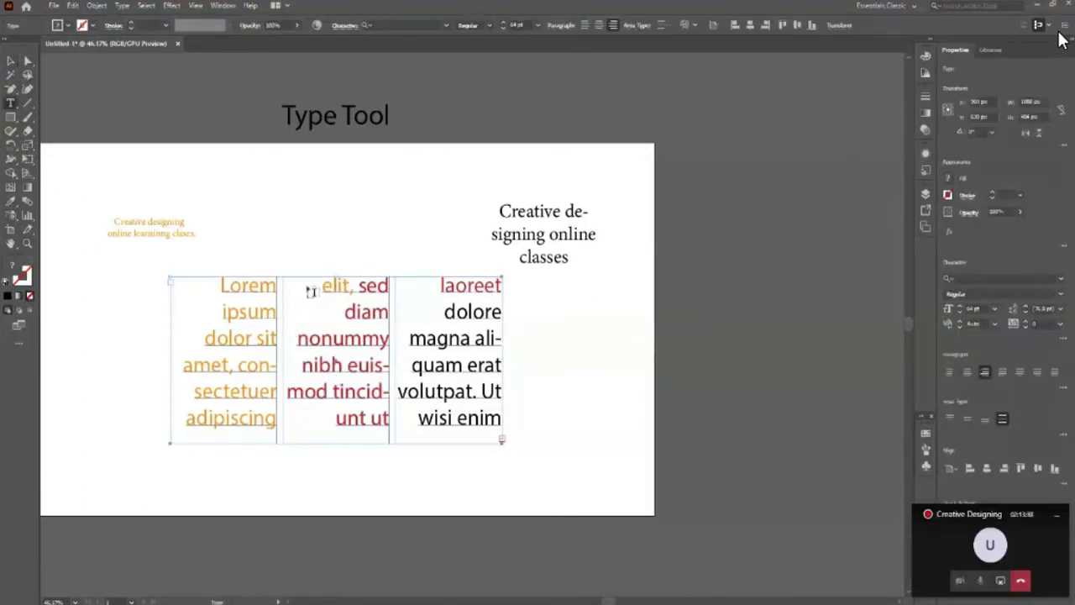
left_click_drag(324, 285, 401, 422)
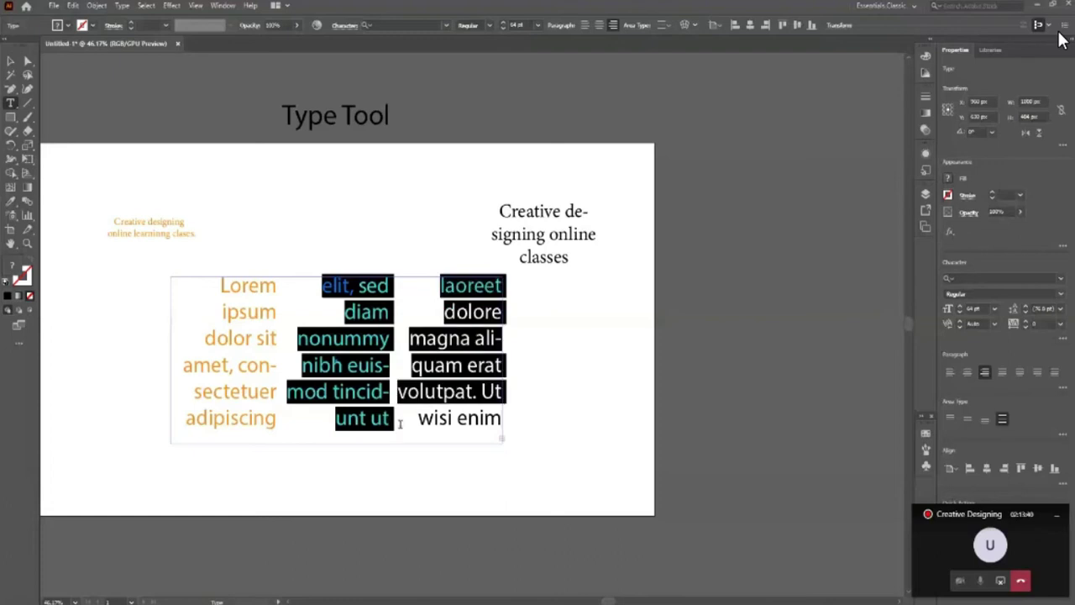
mouse_move(324, 286)
left_mouse_down()
mouse_move(375, 415)
mouse_move(389, 417)
left_mouse_up()
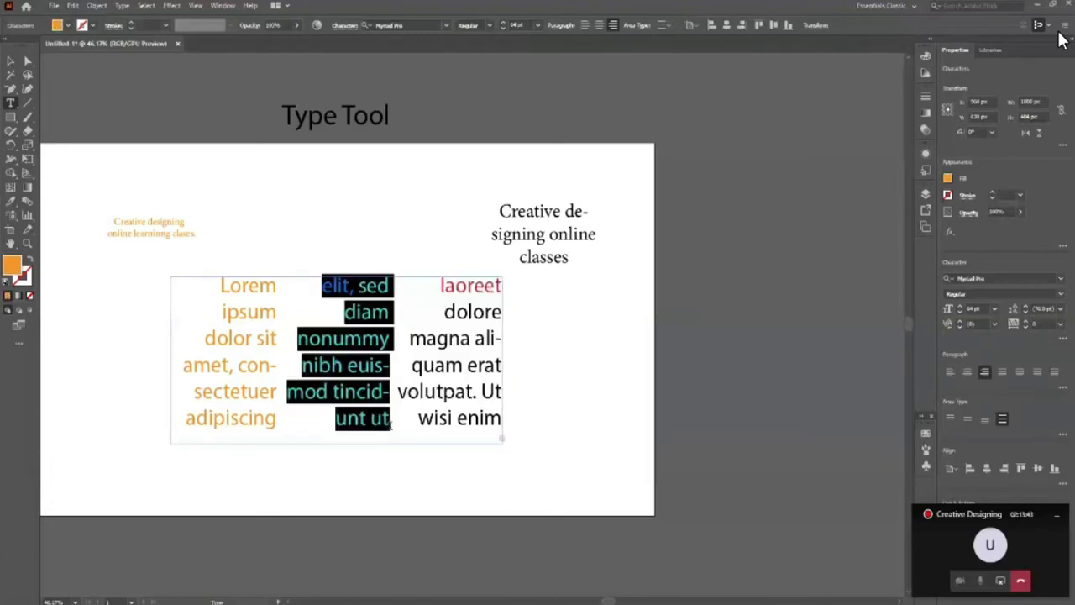
left_click(446, 25)
left_click(529, 228)
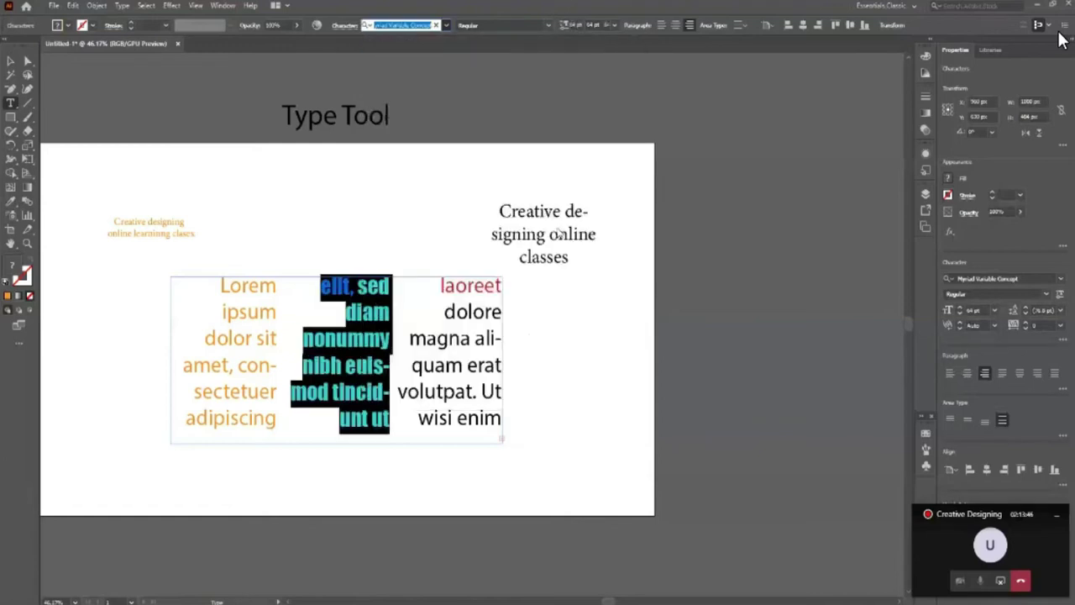
key("Escape")
left_click(353, 427)
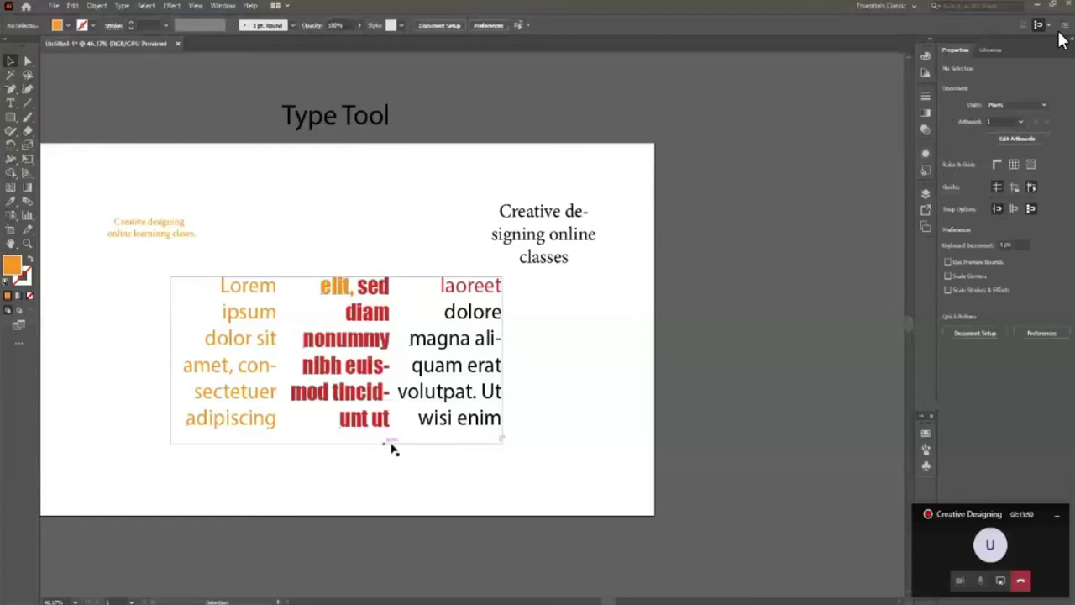
Zoom out, mute everyone in the meeting window, and return to Illustrator.
key("z")
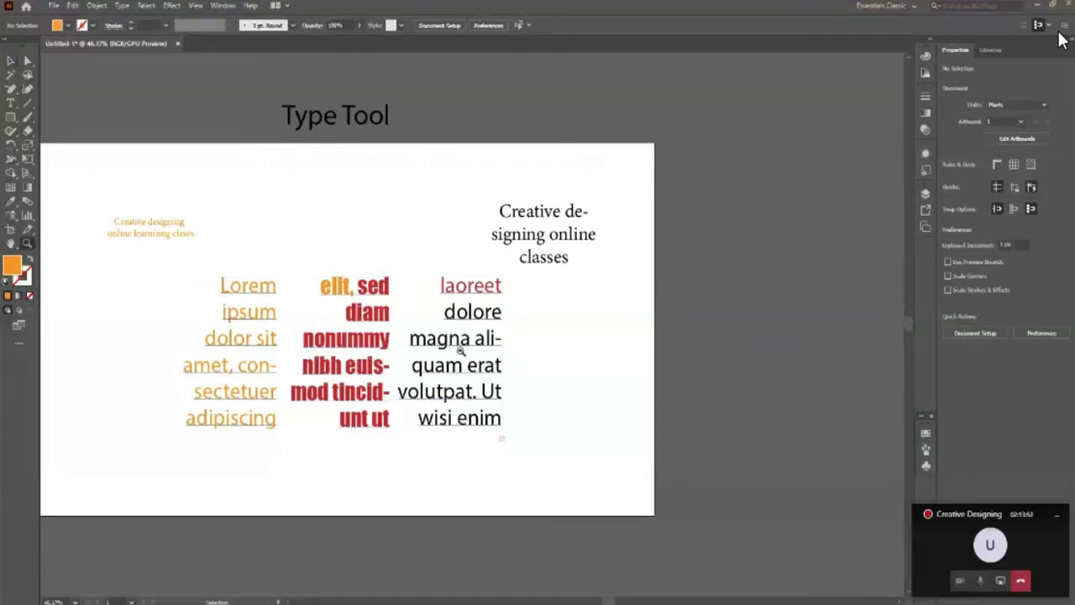
left_click(461, 350, "alt")
mouse_move(258, 541)
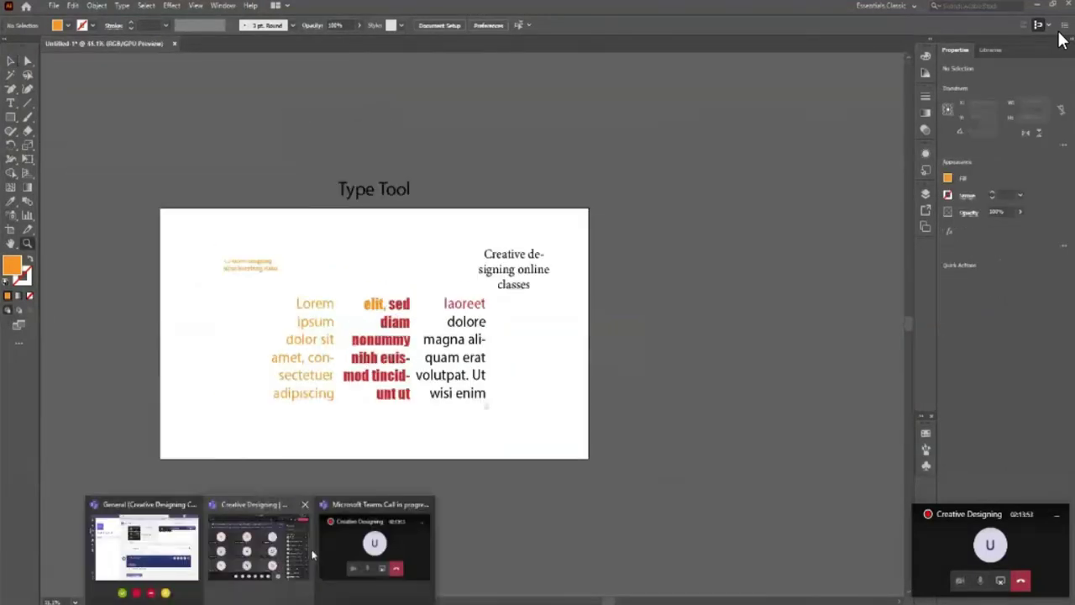
left_click(298, 550)
left_click(870, 159)
left_click(605, 276)
left_click(46, 309)
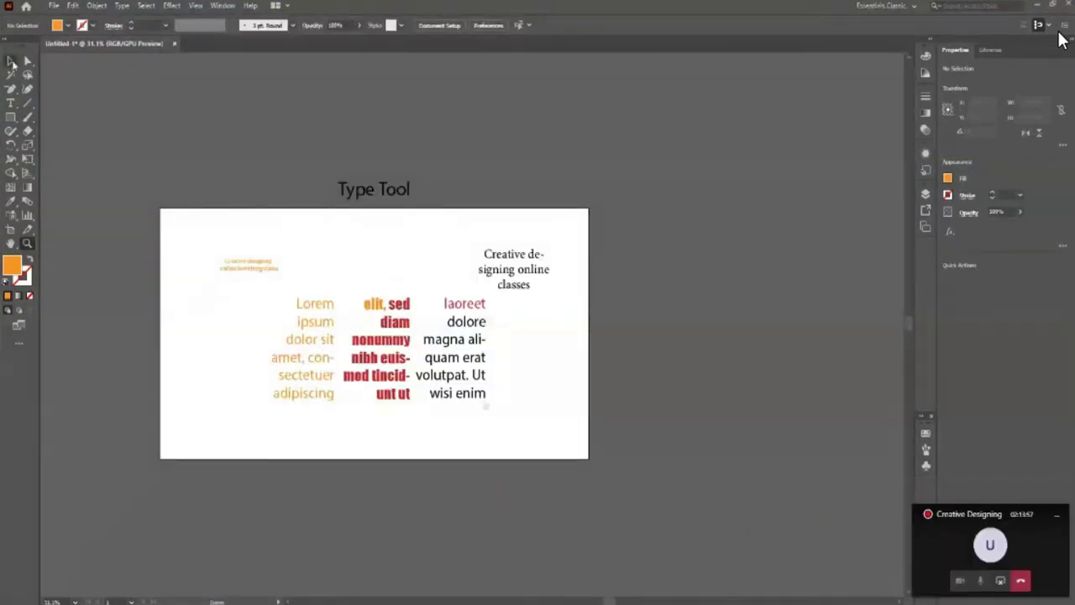
scroll(403, 339, "down", 1)
scroll(528, 353, "up", 1)
With the Artboard tool, add Artboard 2 beside Artboard 1, then exit artboard mode.
left_click(11, 62)
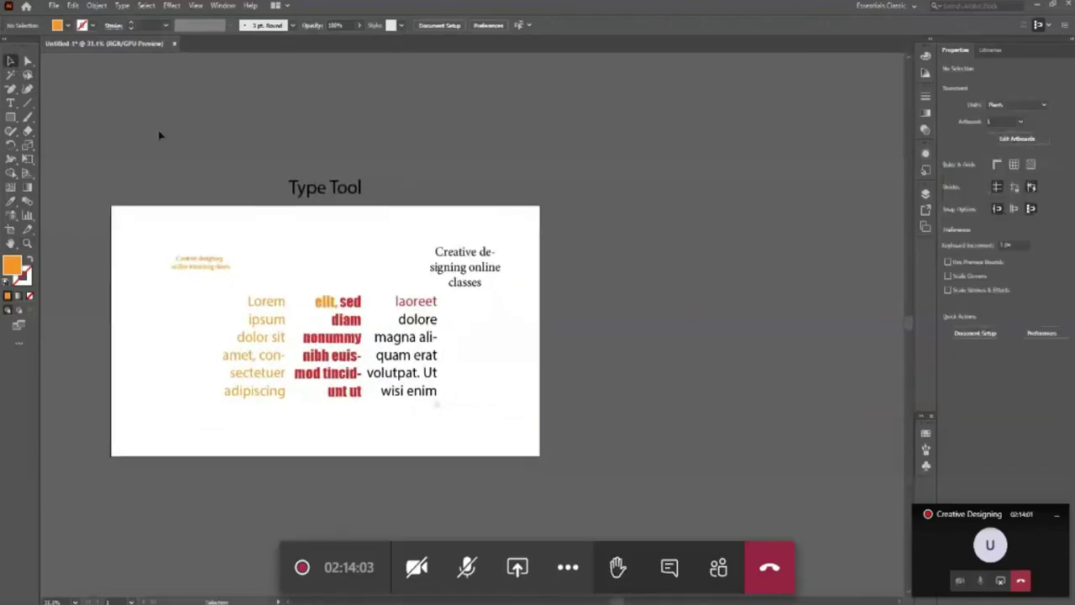
key("shift+o")
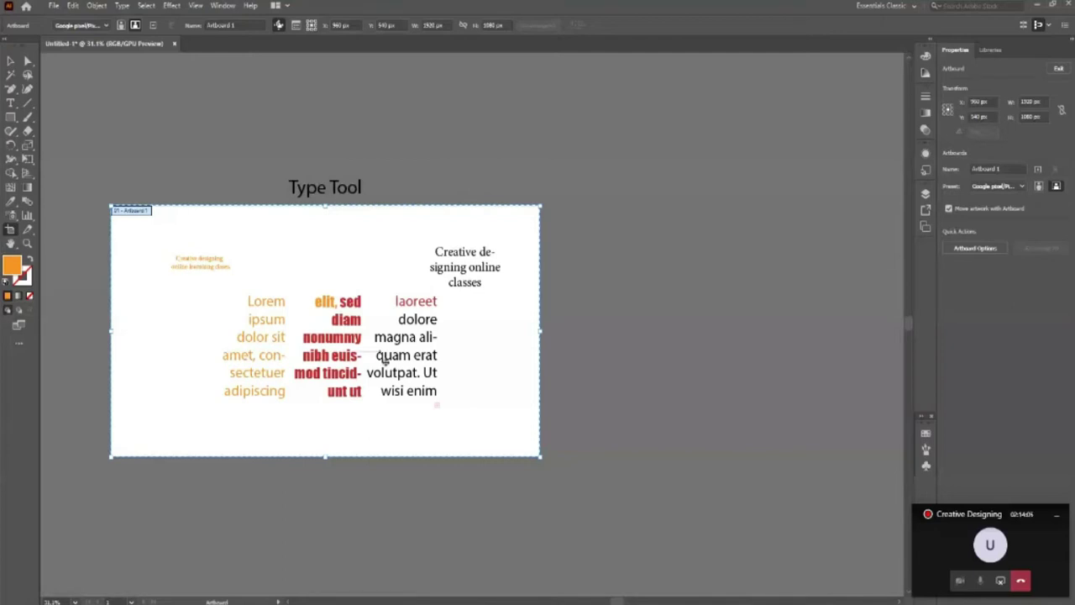
left_click(926, 226)
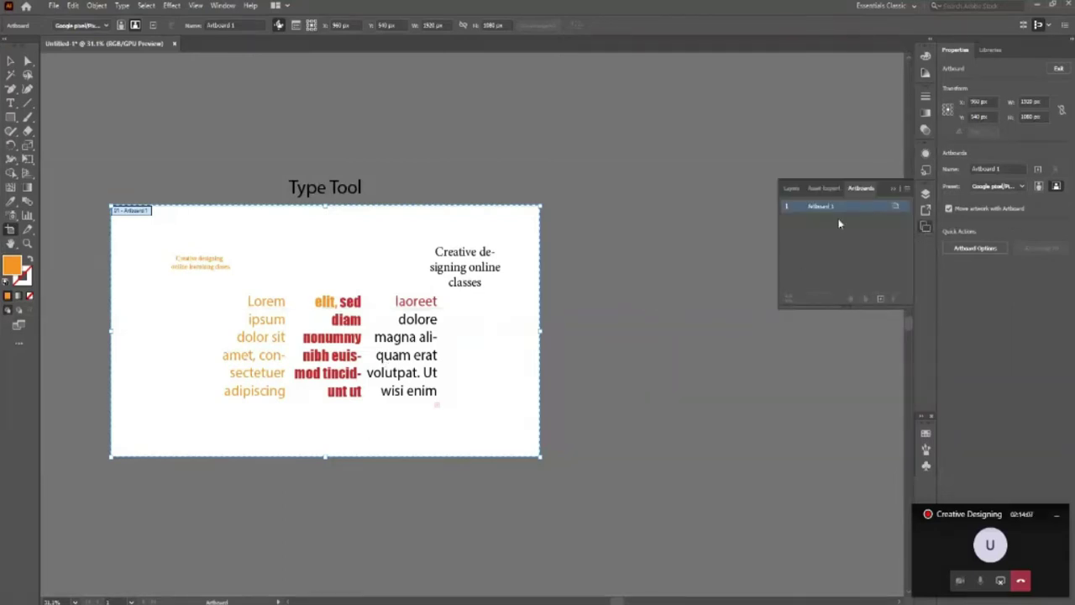
left_click(880, 298)
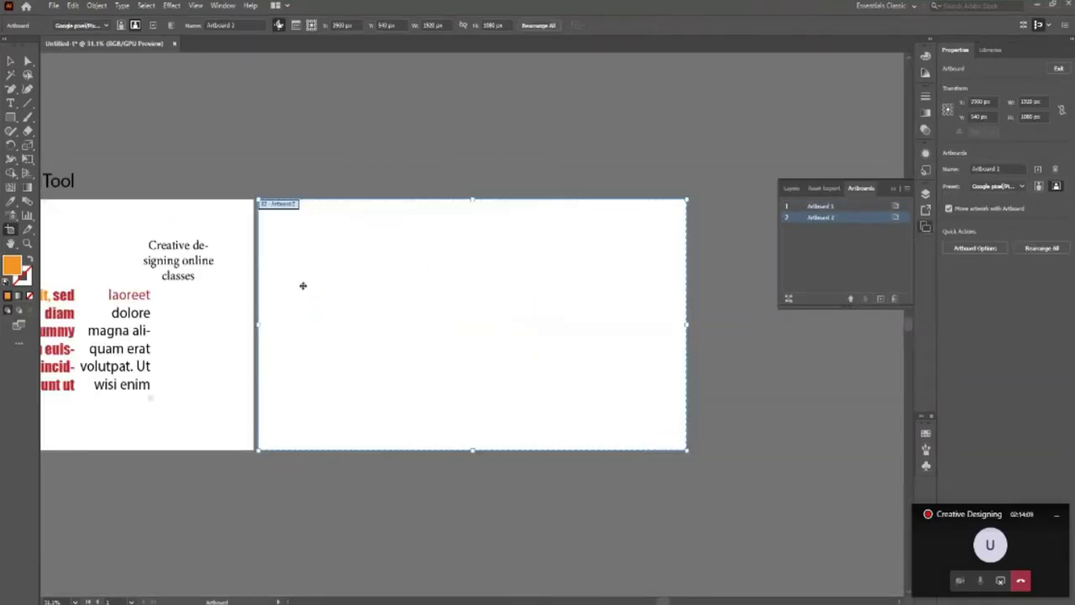
left_click(10, 61)
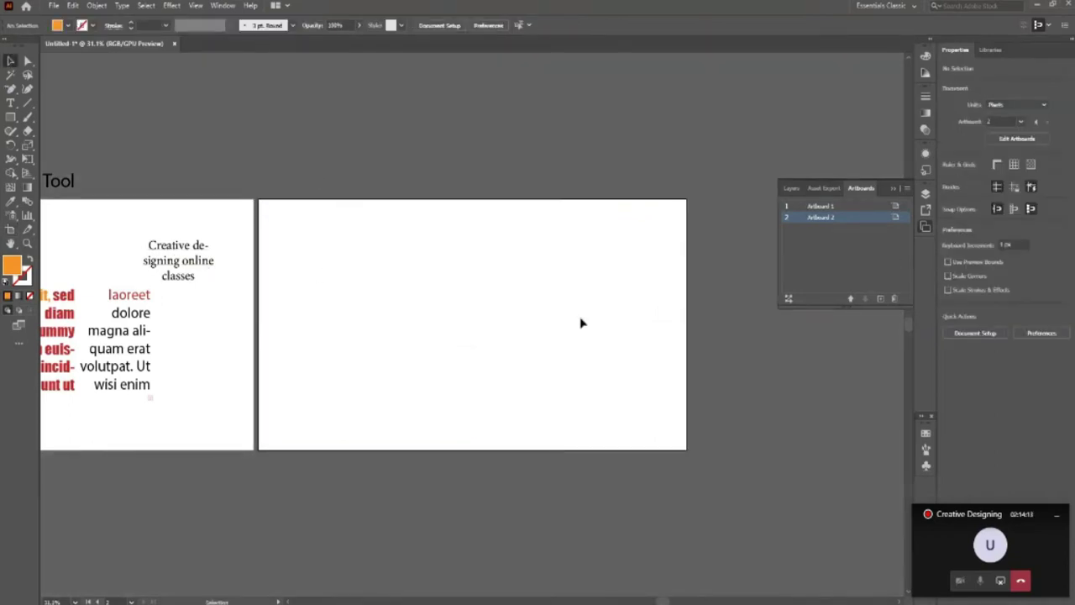
Drag the 'Type Tool' heading above Artboard 2 and zoom in on that artboard.
left_click_drag(71, 177, 67, 190)
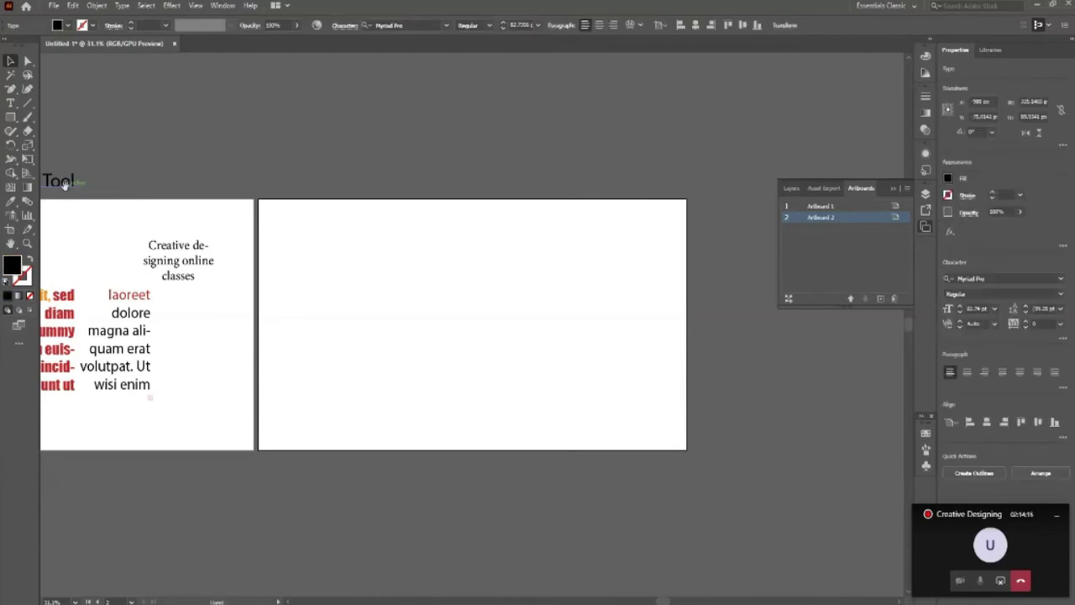
left_click_drag(67, 189, 488, 184)
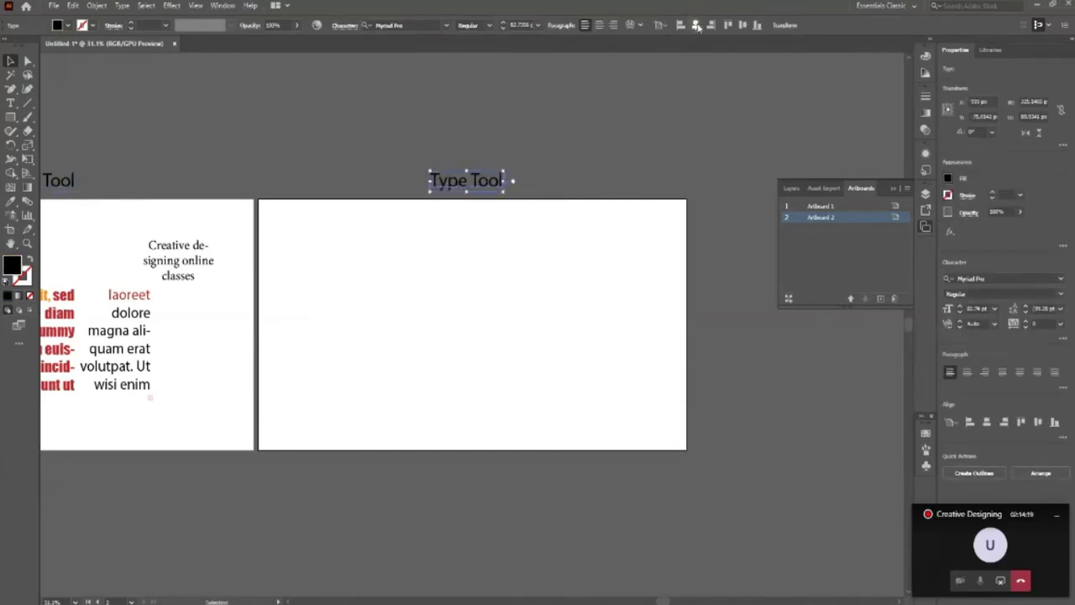
left_click(495, 283)
key("z")
mouse_move(610, 233)
left_mouse_down()
mouse_move(645, 278)
mouse_move(398, 272)
mouse_move(420, 272)
left_mouse_up()
left_click(10, 102)
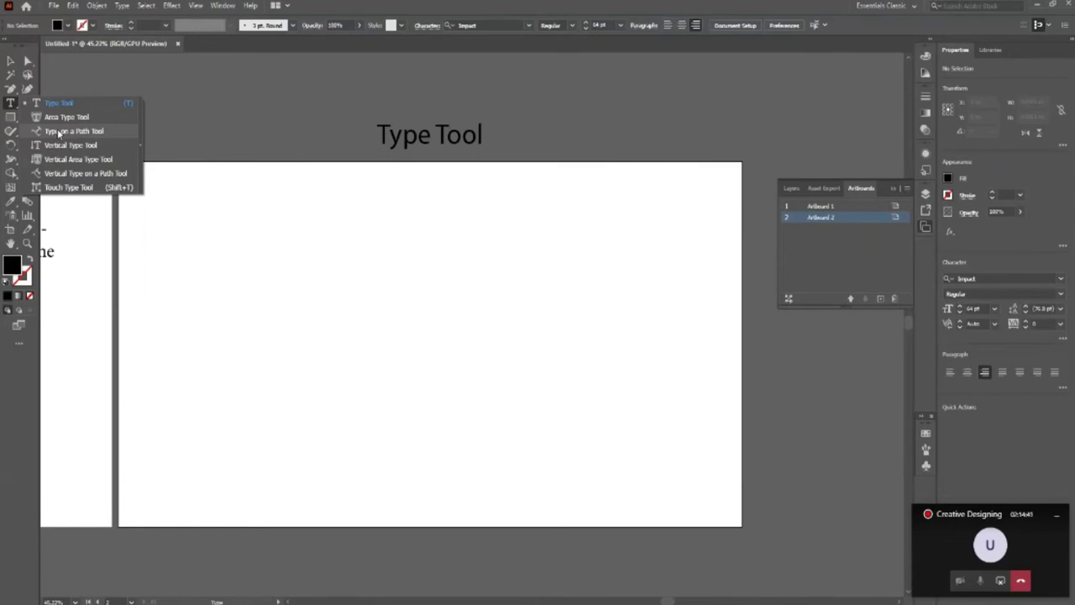
Draw a black circle of about 562 × 562 px with the Ellipse Tool in the middle of Artboard 2.
left_click(66, 132)
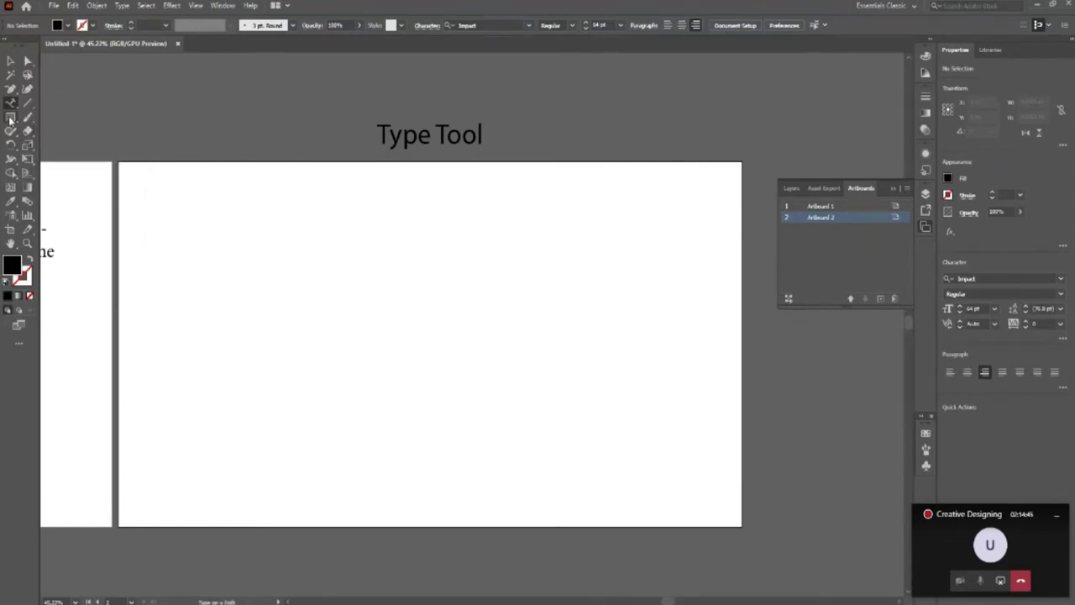
left_click_drag(10, 120, 71, 168)
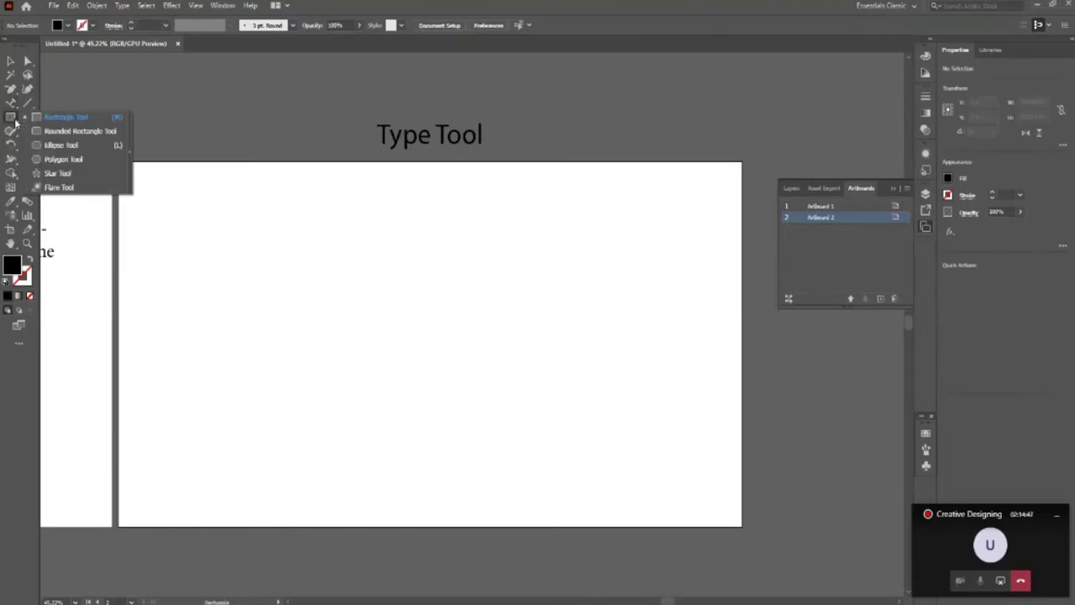
left_click(80, 149)
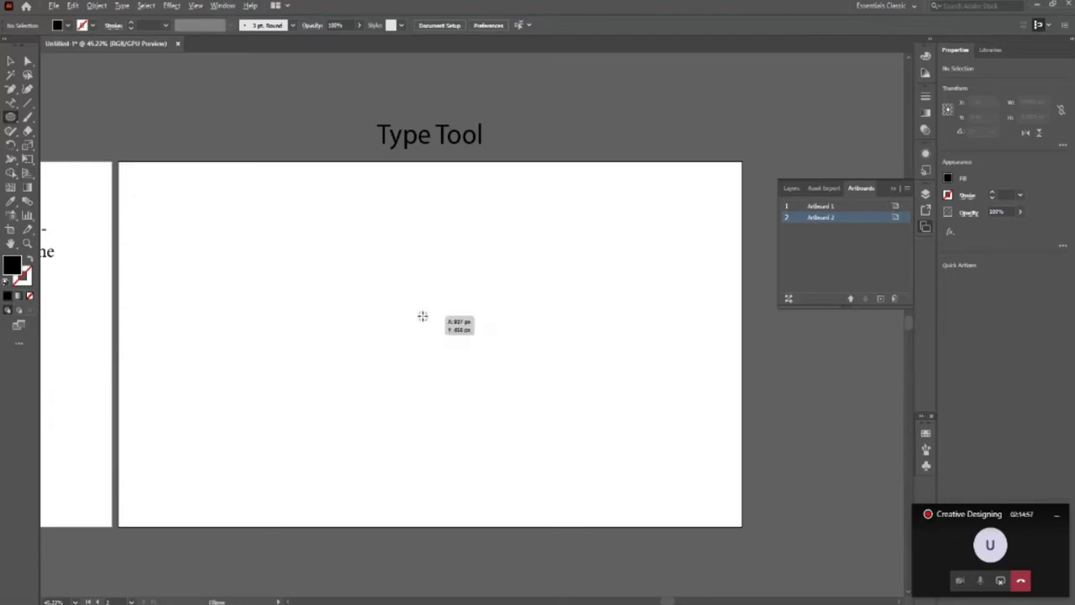
left_click_drag(423, 316, 471, 413)
mouse_move(10, 118)
left_mouse_down()
mouse_move(11, 107)
mouse_move(64, 144)
left_mouse_up()
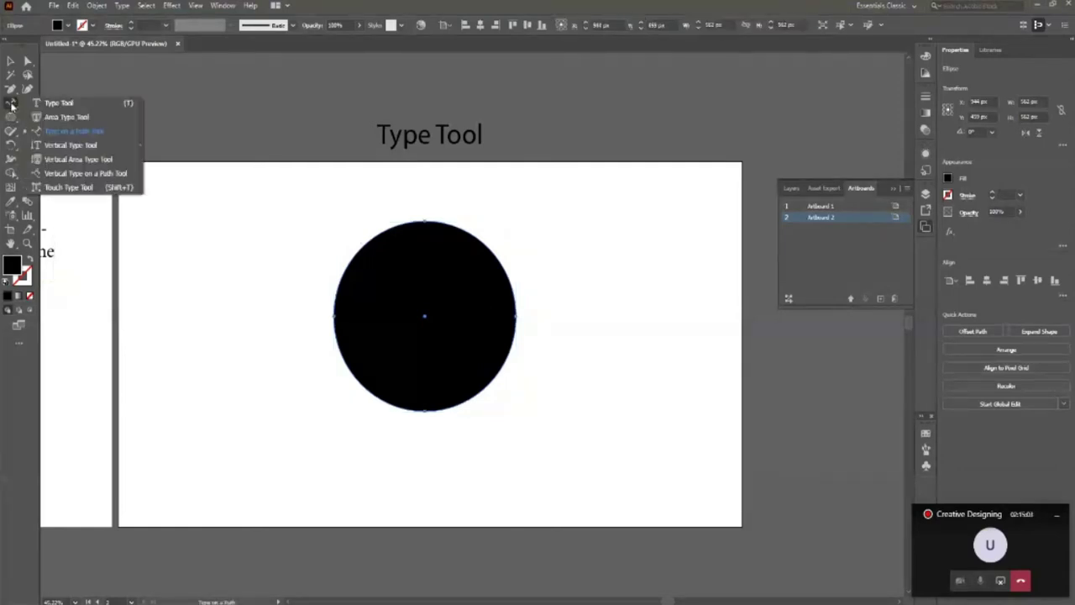
Turn the circle's outline into a text path and replace the stray text with 'Creative Designing online Class'.
left_click(63, 135)
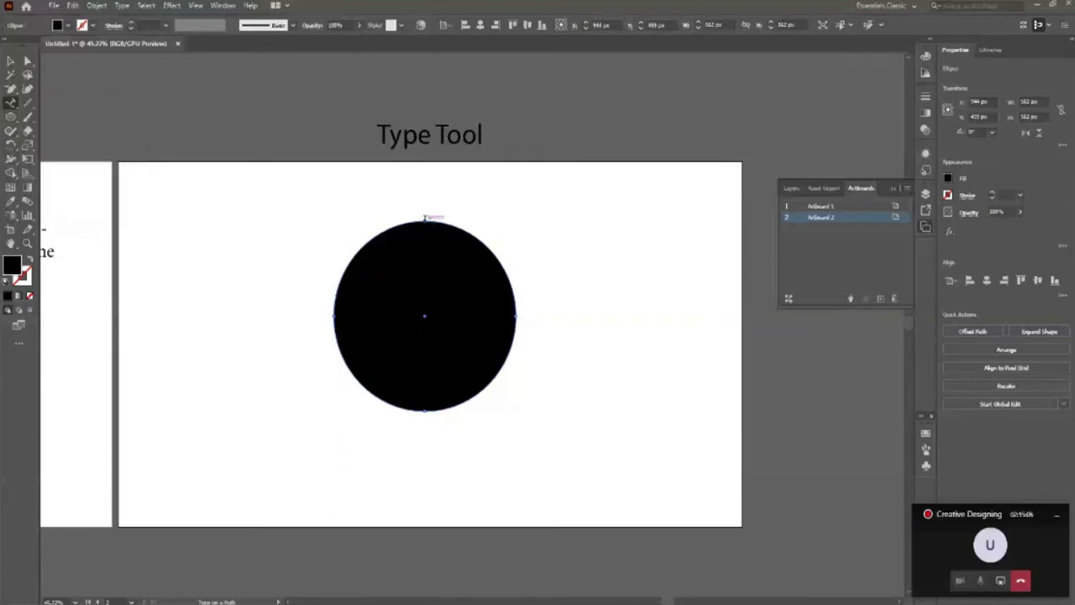
left_click(425, 217)
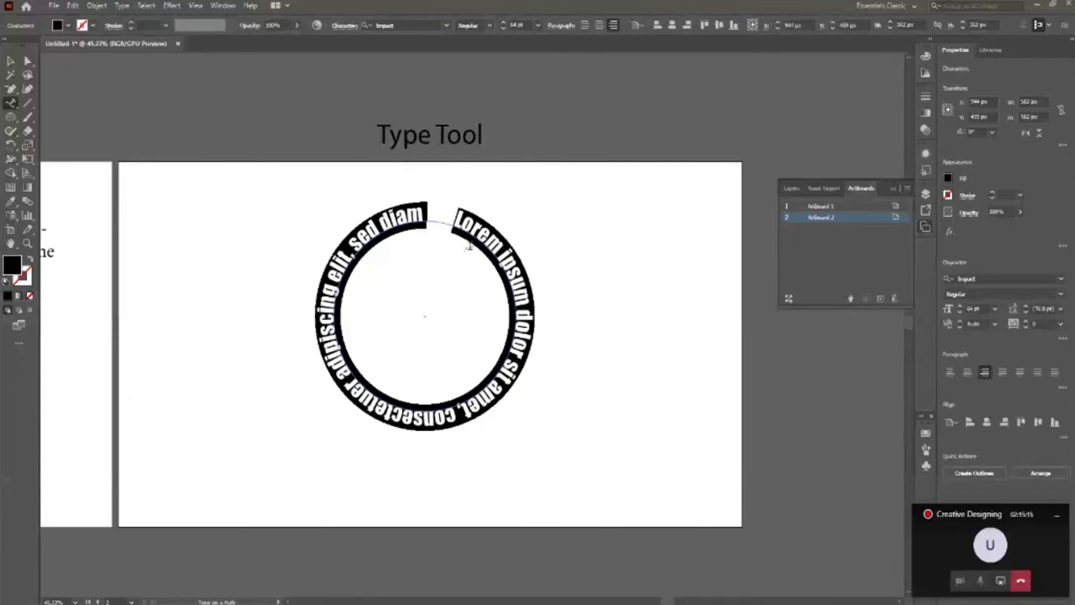
type("اعرث")
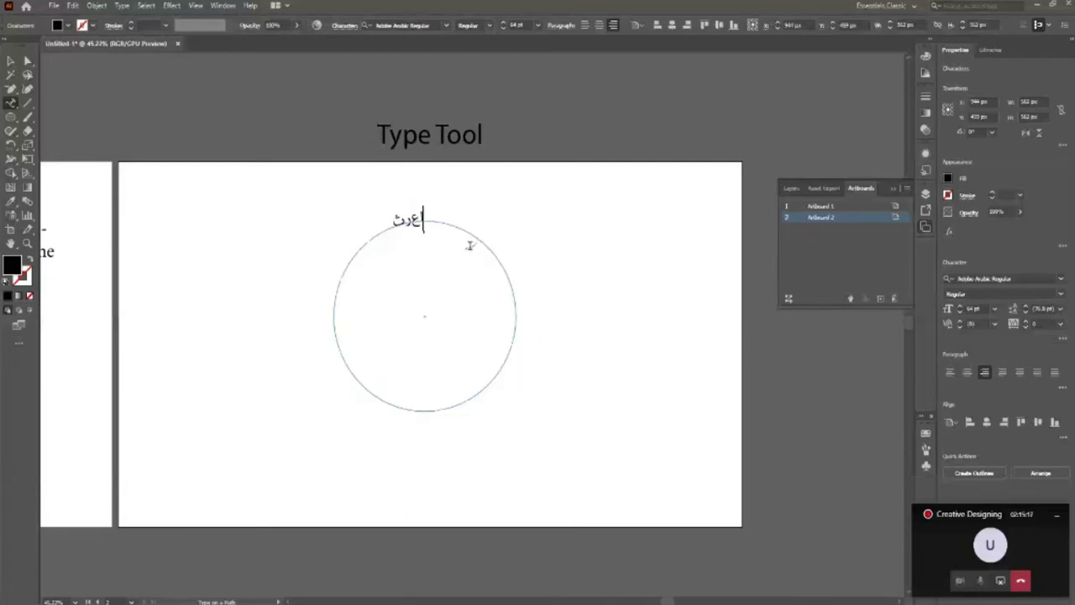
type("تىطع")
key("BackSpace")
key("ctrl+a")
key("BackSpace")
type("Creative Des")
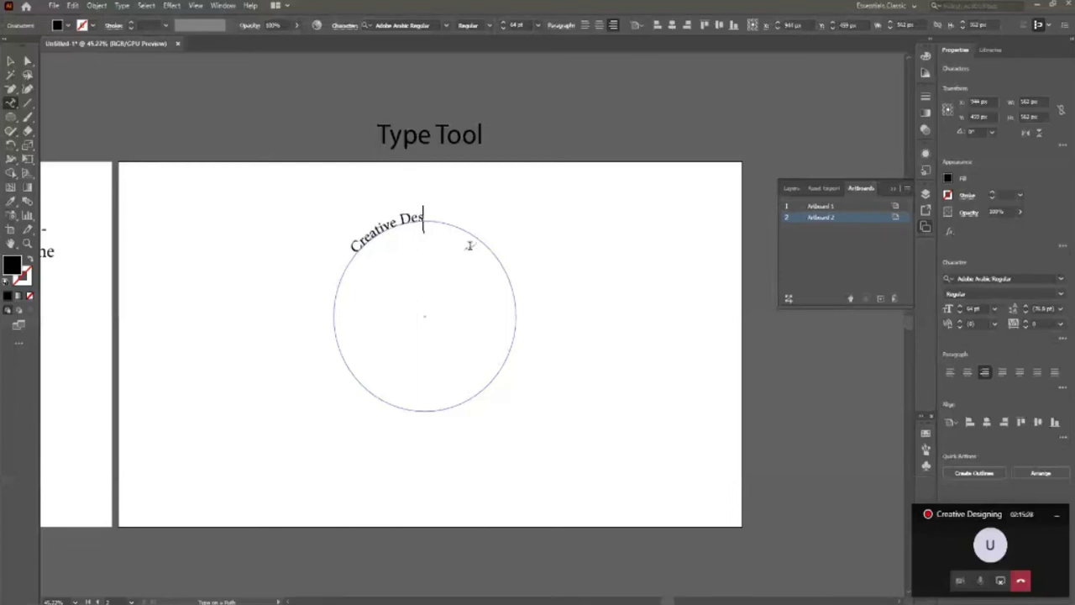
type("igning")
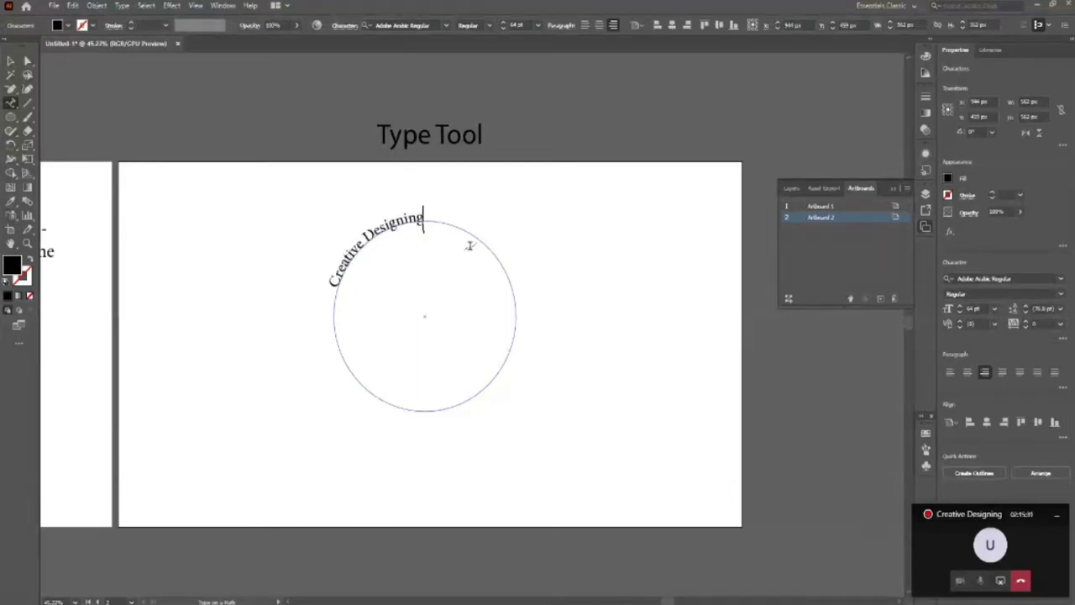
type(" online Cla")
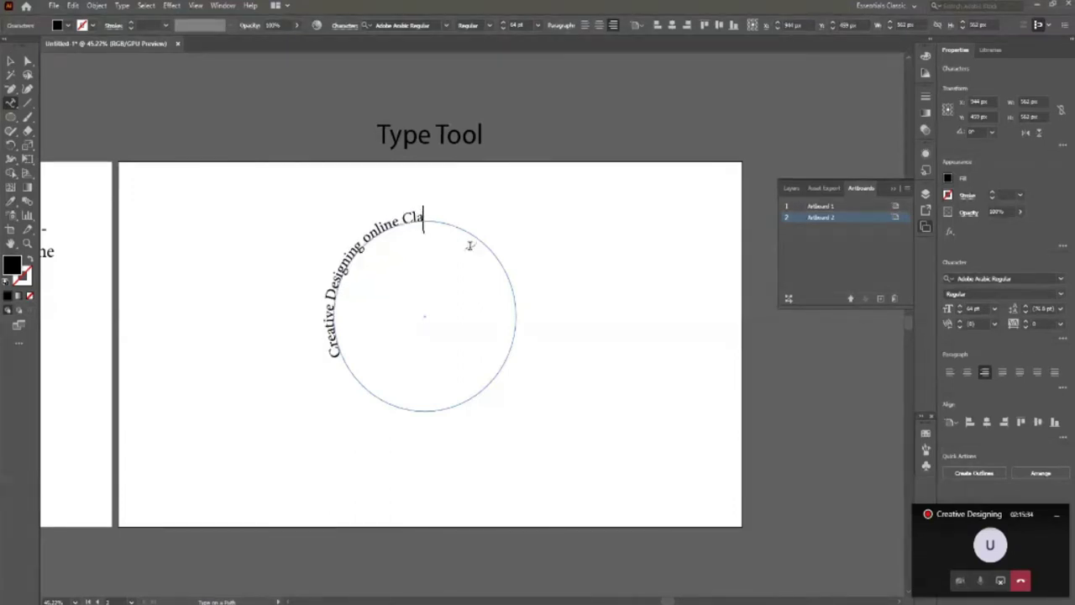
type("ss")
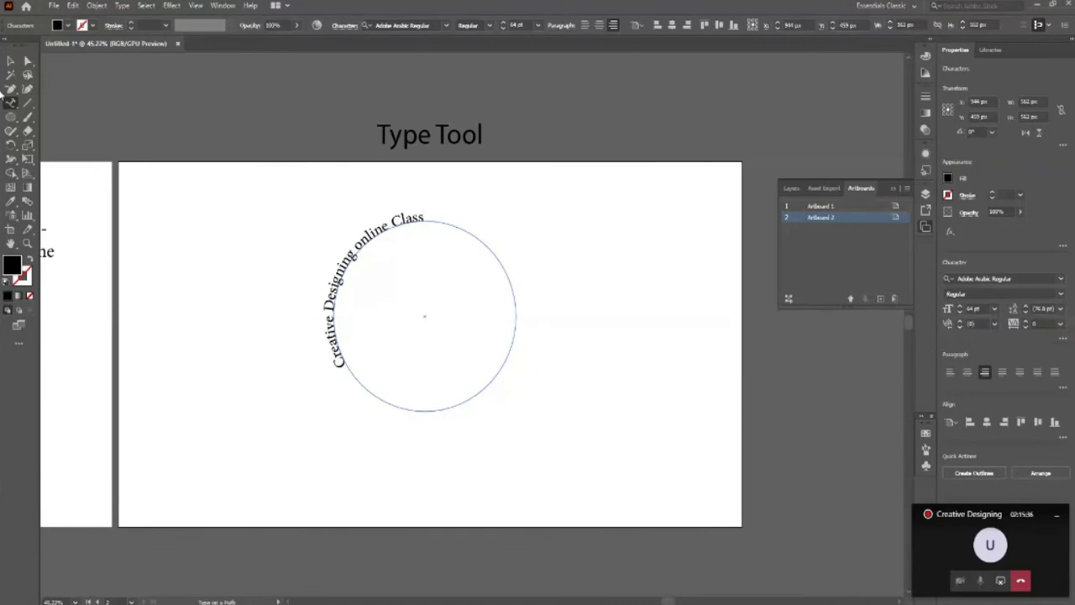
Rotate the path text by its corner so 'Creative Designing online Class' arcs across the circle's top.
left_click(10, 61)
scroll(572, 412, "up", 1)
left_click(10, 61)
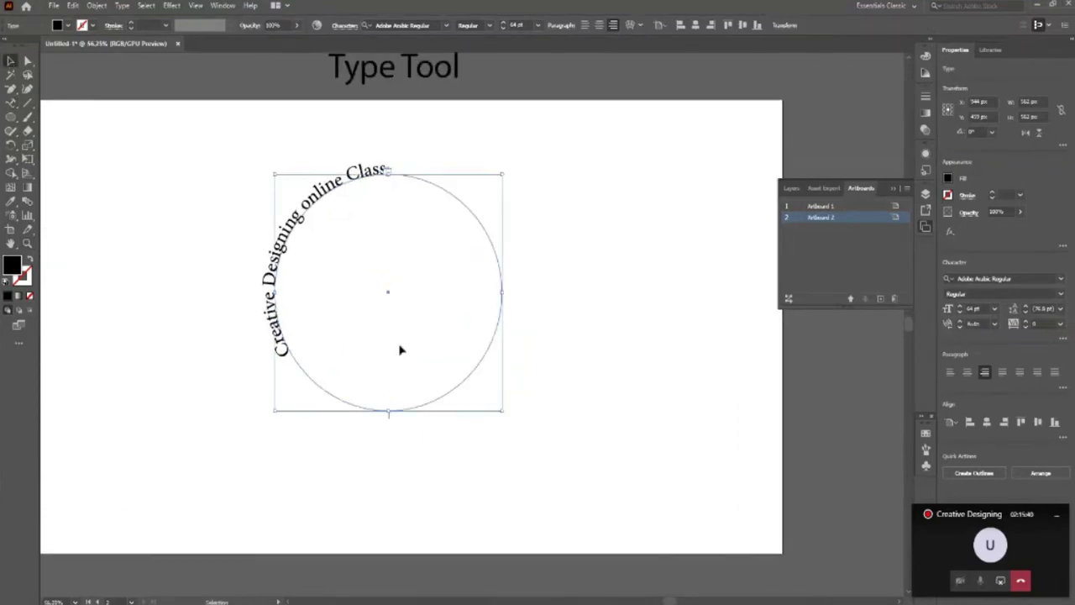
scroll(535, 204, "up", 1)
left_click_drag(516, 197, 545, 254)
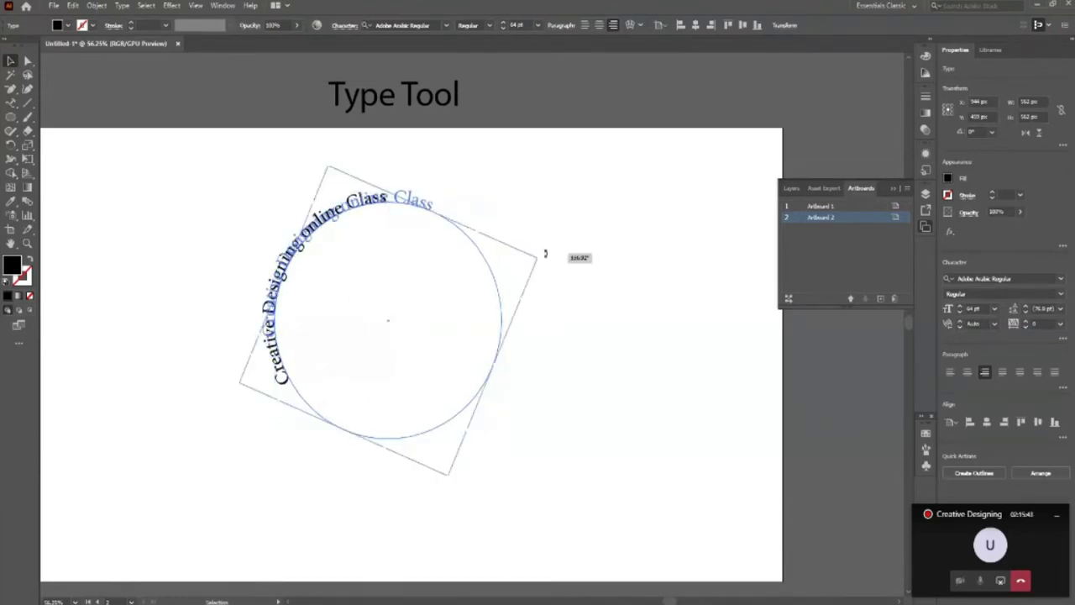
mouse_move(545, 253)
left_mouse_down()
mouse_move(566, 358)
mouse_move(532, 451)
mouse_move(518, 326)
mouse_move(529, 370)
left_mouse_up()
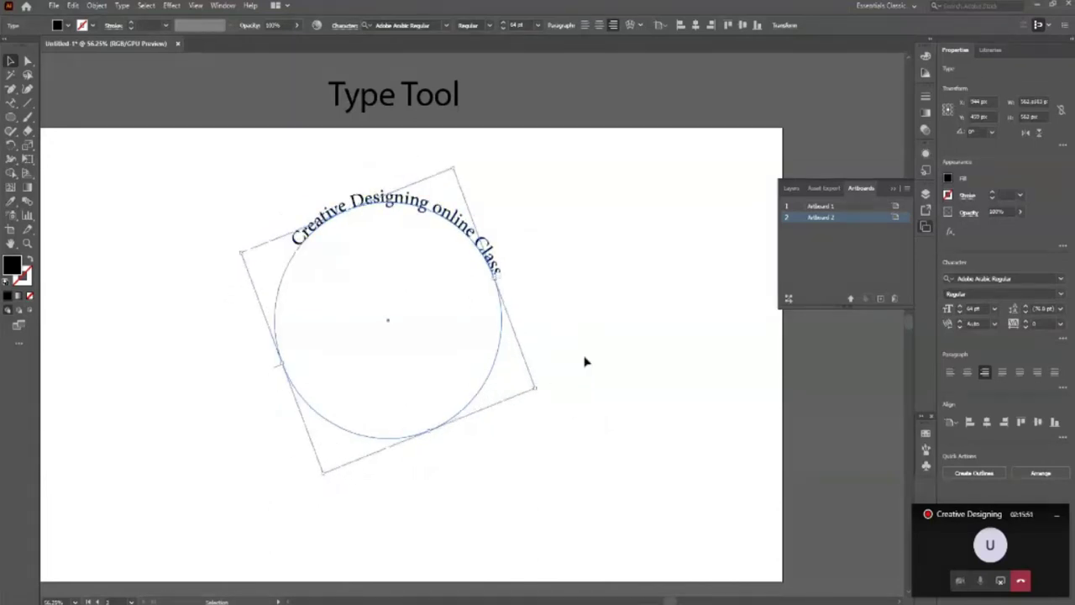
left_click(586, 360)
Centre the text circle horizontally and vertically on Artboard 2.
left_click(461, 222)
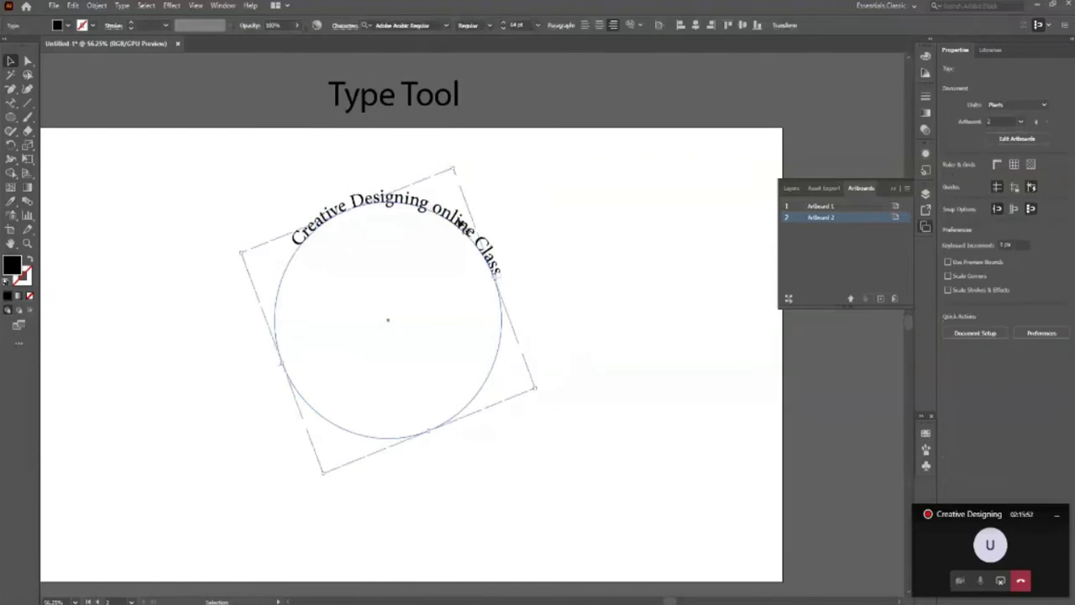
left_click(689, 26)
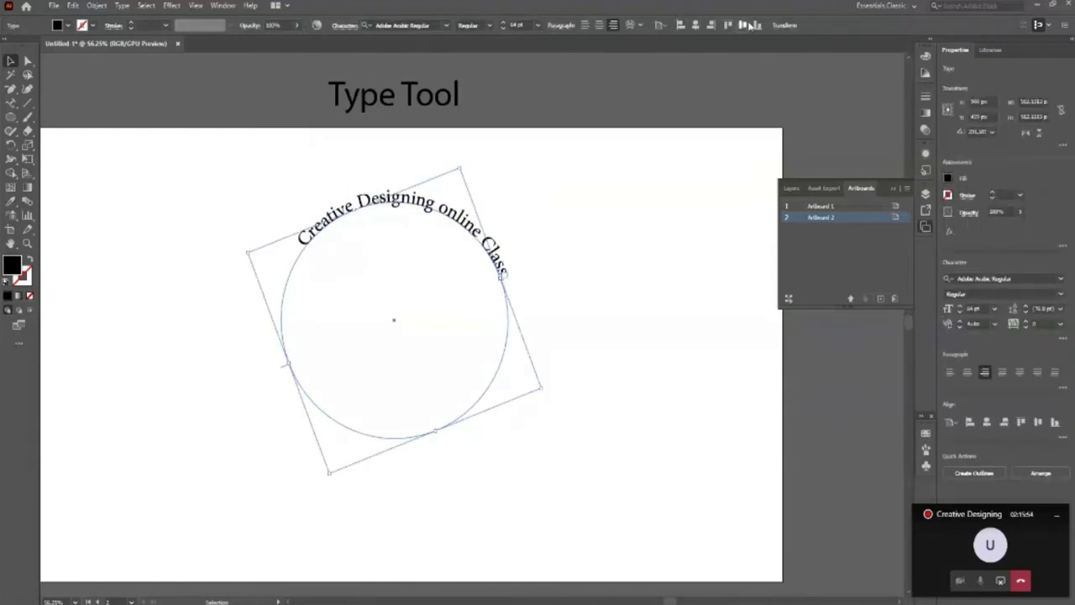
left_click(744, 25)
left_click(439, 336)
scroll(439, 336, "down", 1)
left_click(431, 228)
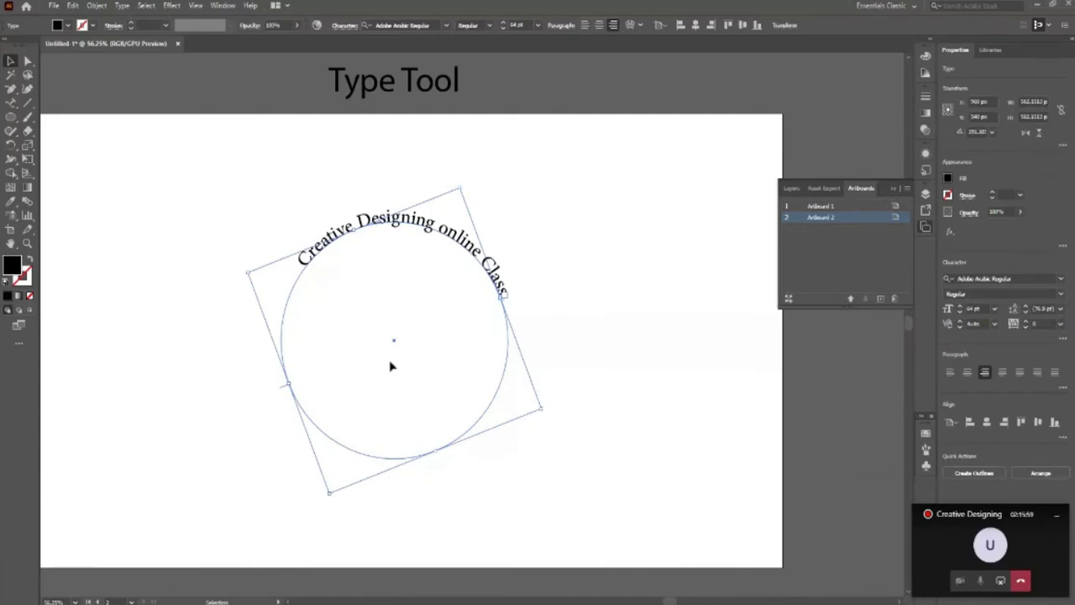
Drag the path text's bracket around the circle until the sentence sits upright over the upper-left arc.
left_click(13, 103)
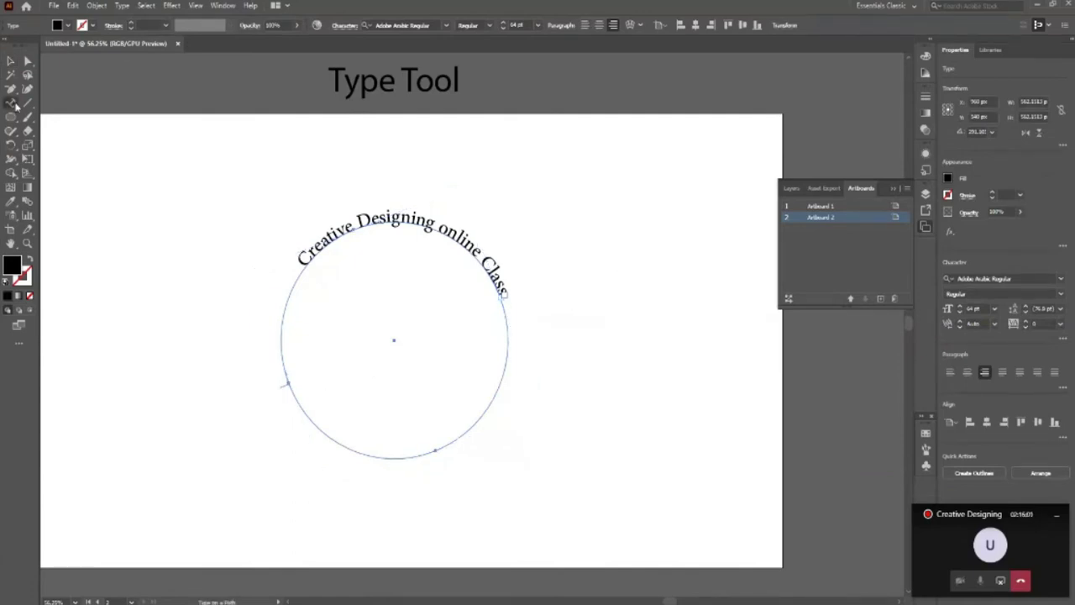
key("z")
mouse_move(468, 441)
left_mouse_down()
mouse_move(488, 452)
mouse_move(288, 432)
left_mouse_up()
key("v")
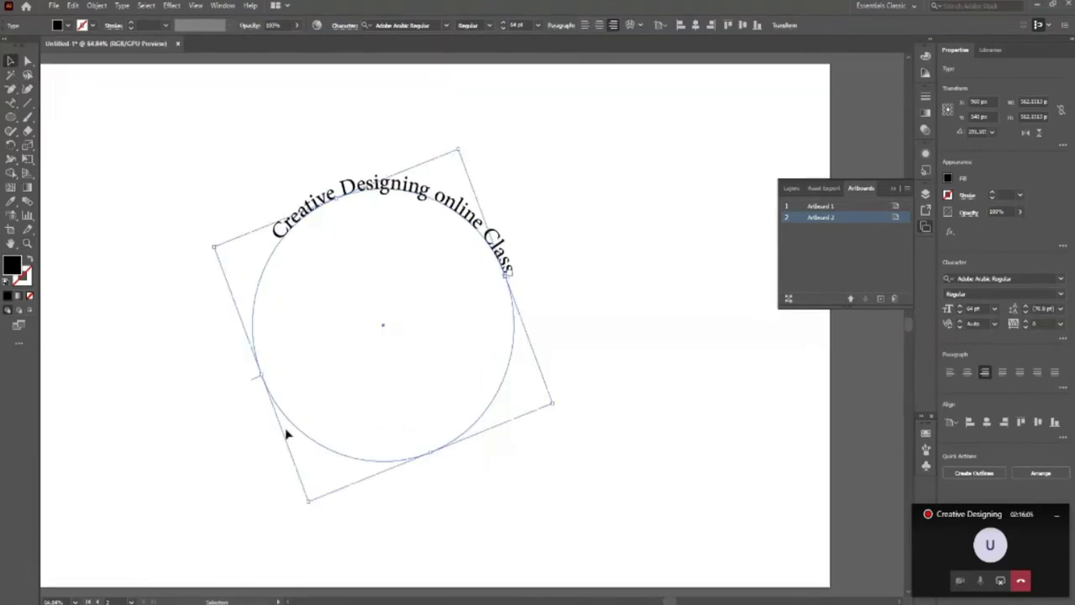
left_click(256, 376)
left_click(257, 355)
left_click_drag(252, 382, 277, 414)
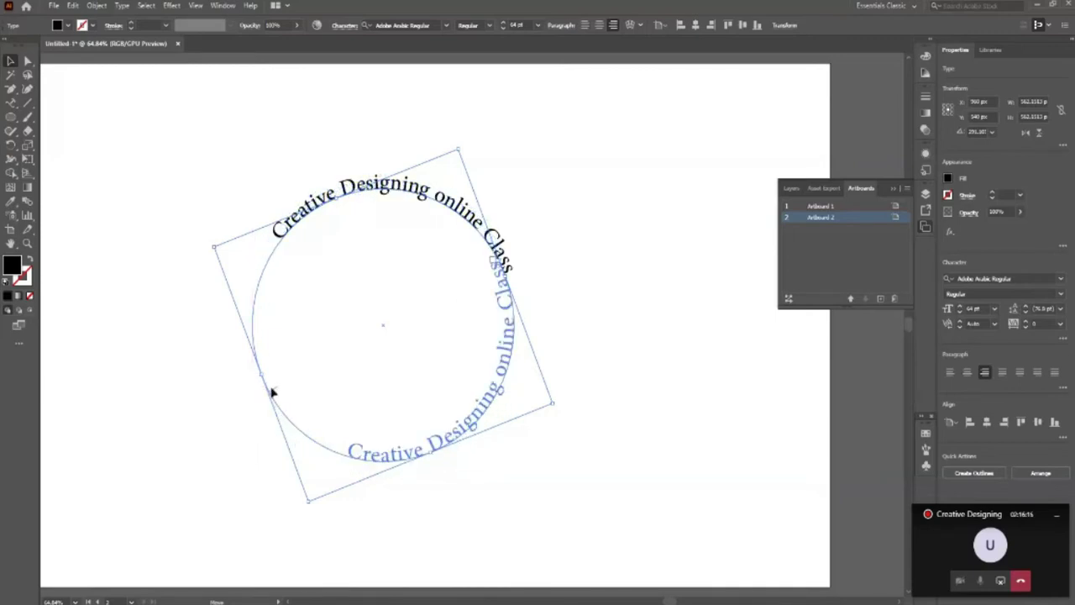
mouse_move(277, 414)
left_mouse_down()
mouse_move(259, 379)
mouse_move(265, 395)
left_mouse_up()
mouse_move(258, 384)
left_mouse_down()
mouse_move(262, 392)
mouse_move(257, 370)
left_mouse_up()
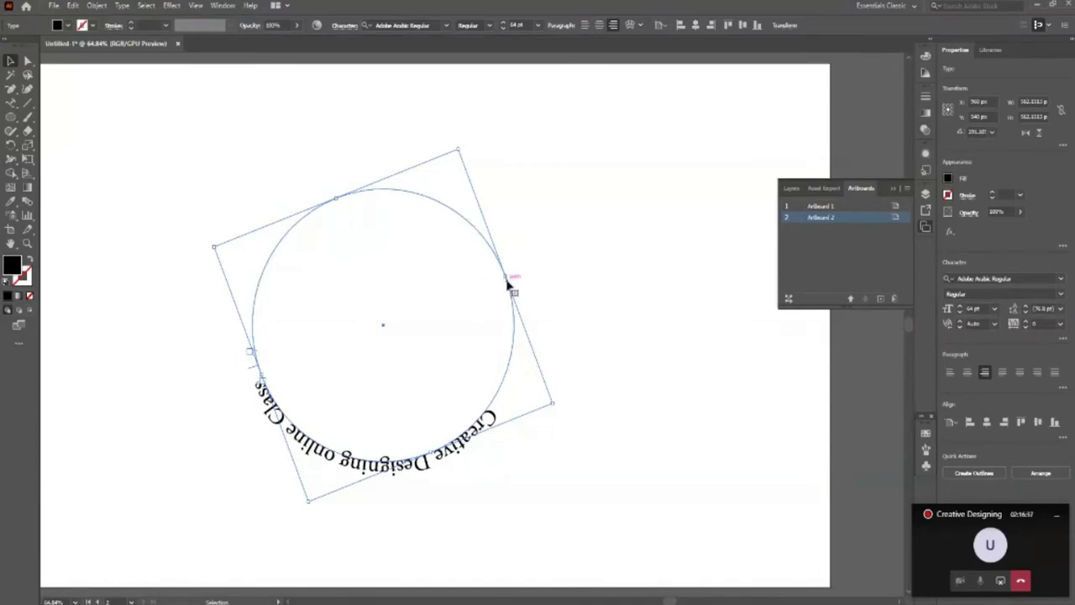
left_click_drag(250, 372, 290, 402)
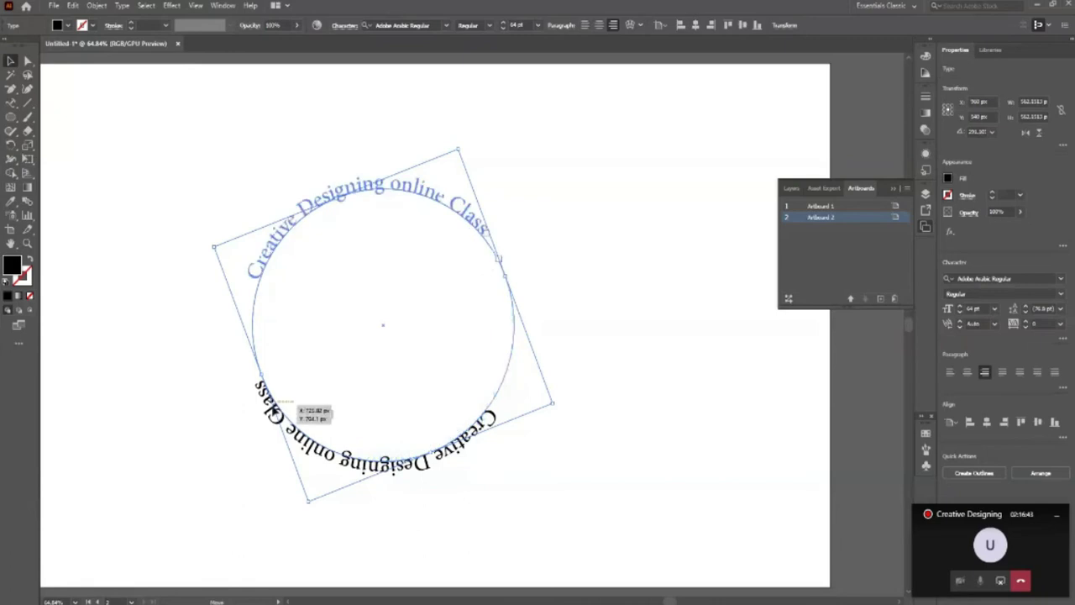
left_click_drag(282, 403, 284, 404)
left_click_drag(506, 275, 506, 276)
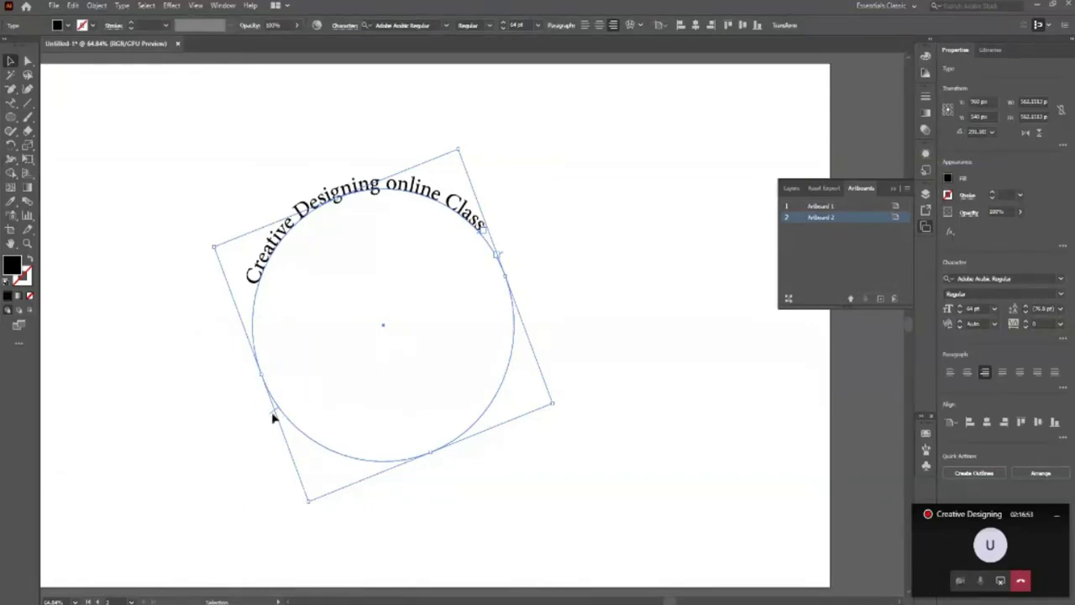
Test flipping the path text onto the circle's bottom, then undo to restore it to the top arc.
left_click_drag(270, 417, 382, 477)
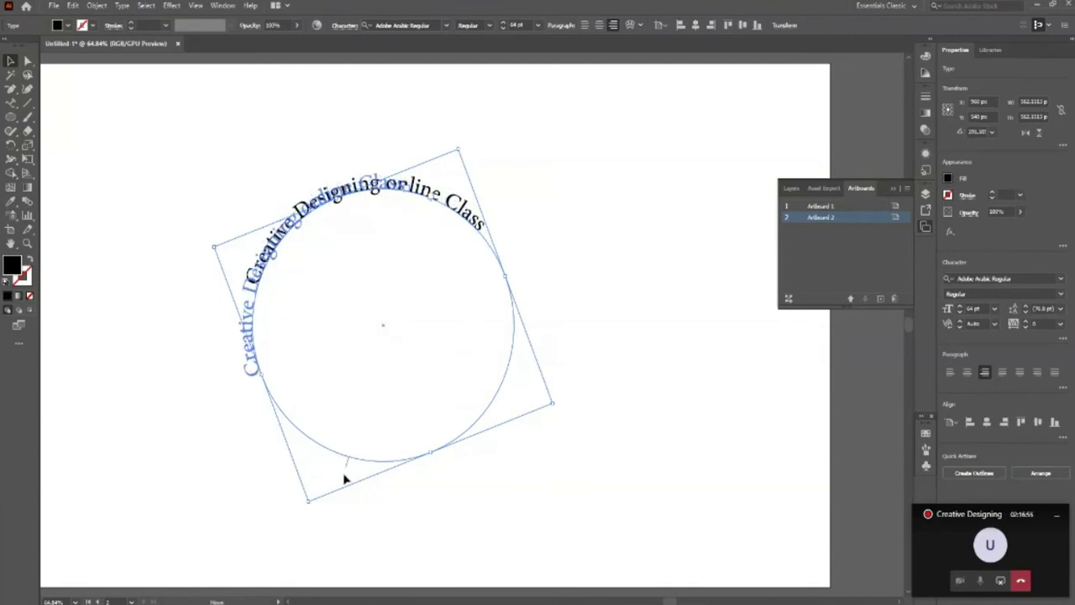
mouse_move(382, 477)
left_mouse_down()
mouse_move(570, 239)
mouse_move(504, 149)
mouse_move(477, 150)
mouse_move(378, 243)
mouse_move(278, 260)
mouse_move(276, 271)
mouse_move(289, 217)
mouse_move(379, 192)
mouse_move(408, 209)
mouse_move(533, 367)
mouse_move(504, 355)
mouse_move(517, 366)
left_mouse_up()
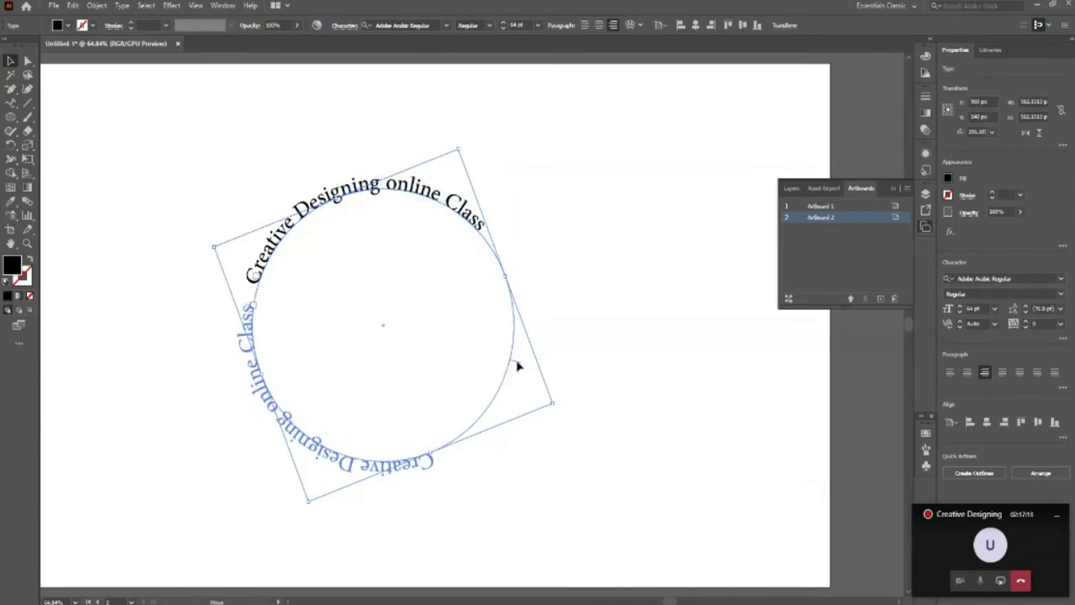
mouse_move(517, 365)
left_mouse_down()
mouse_move(507, 362)
mouse_move(529, 369)
mouse_move(505, 361)
left_mouse_up()
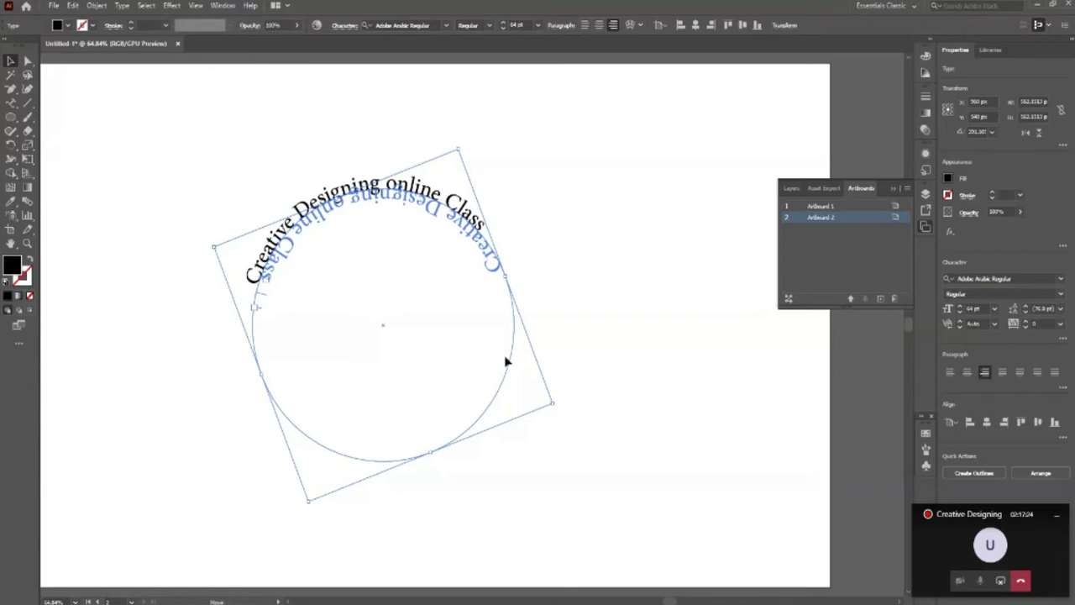
mouse_move(505, 362)
left_mouse_down()
mouse_move(520, 288)
mouse_move(528, 355)
mouse_move(422, 463)
mouse_move(312, 477)
mouse_move(446, 451)
mouse_move(408, 471)
mouse_move(429, 487)
mouse_move(339, 511)
mouse_move(307, 507)
mouse_move(362, 494)
mouse_move(461, 413)
mouse_move(470, 365)
mouse_move(515, 388)
mouse_move(490, 379)
mouse_move(511, 389)
mouse_move(495, 384)
mouse_move(516, 365)
mouse_move(523, 324)
mouse_move(519, 331)
mouse_move(303, 183)
mouse_move(176, 214)
mouse_move(183, 192)
mouse_move(132, 269)
mouse_move(154, 221)
left_mouse_up()
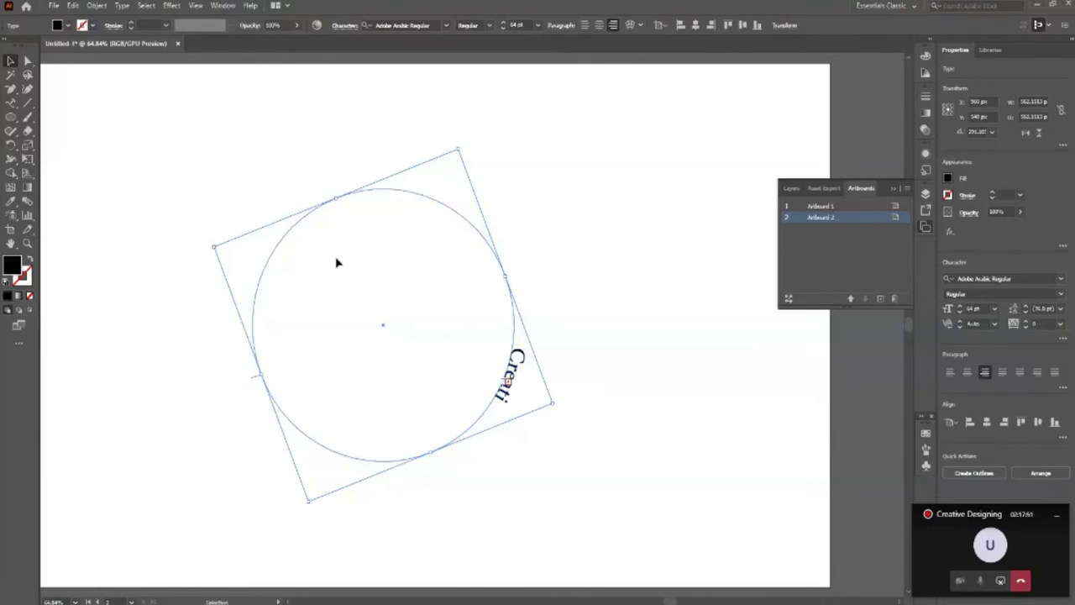
key("ctrl+z")
Select the circular path text and extend its end point further down the circle.
left_click(603, 438)
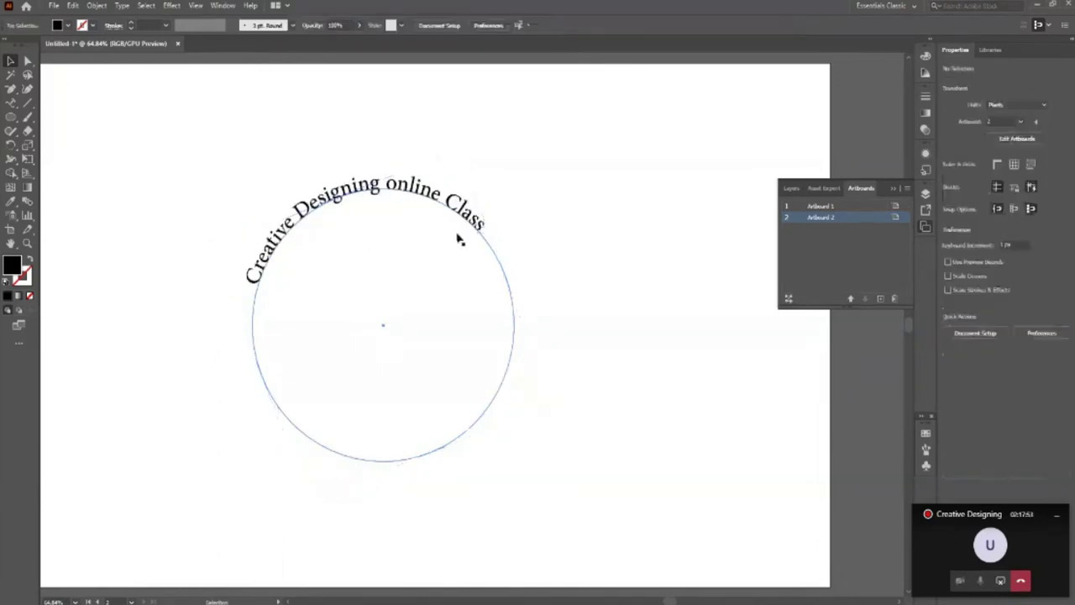
left_click(465, 215)
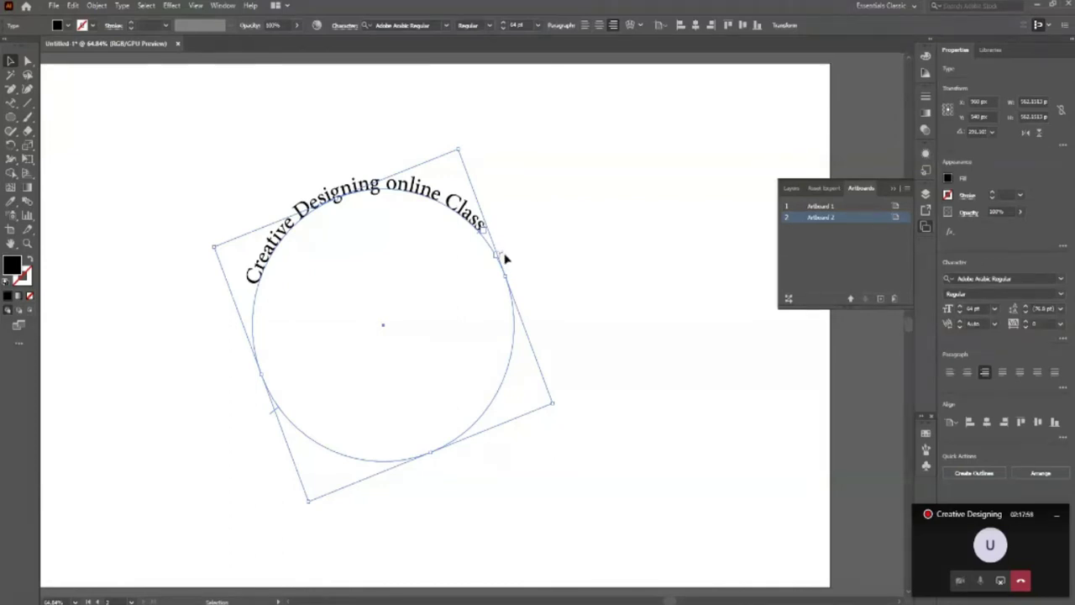
left_click_drag(504, 258, 517, 285)
mouse_move(516, 287)
left_mouse_down()
mouse_move(537, 365)
mouse_move(538, 301)
mouse_move(554, 341)
mouse_move(537, 261)
mouse_move(549, 324)
mouse_move(539, 286)
mouse_move(543, 297)
left_mouse_up()
Append 'we are learning adobe illustrator' after 'Class' in the path text.
key("t")
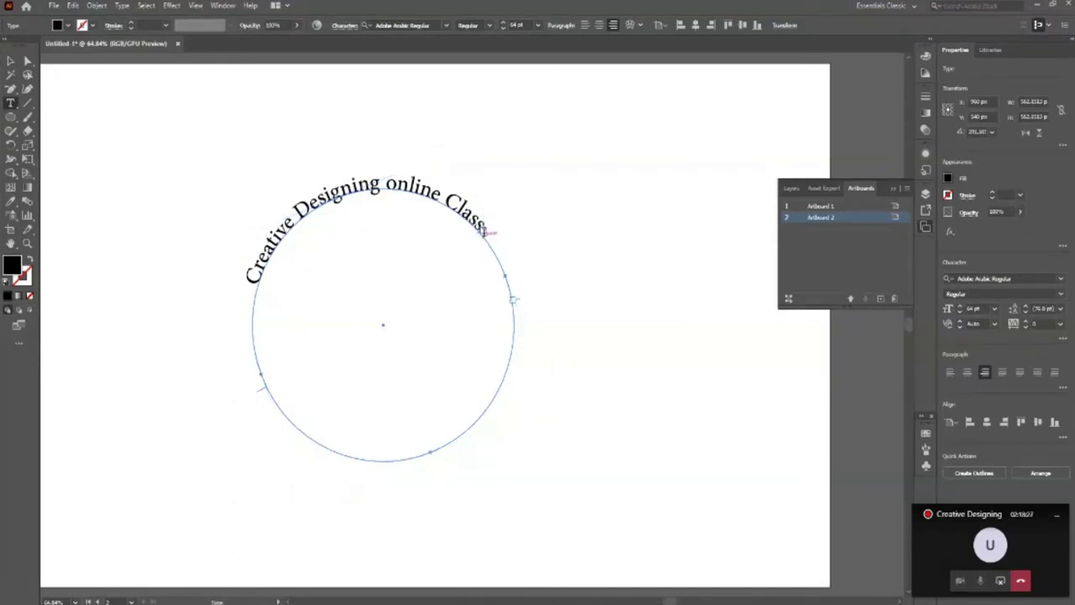
left_click(487, 238)
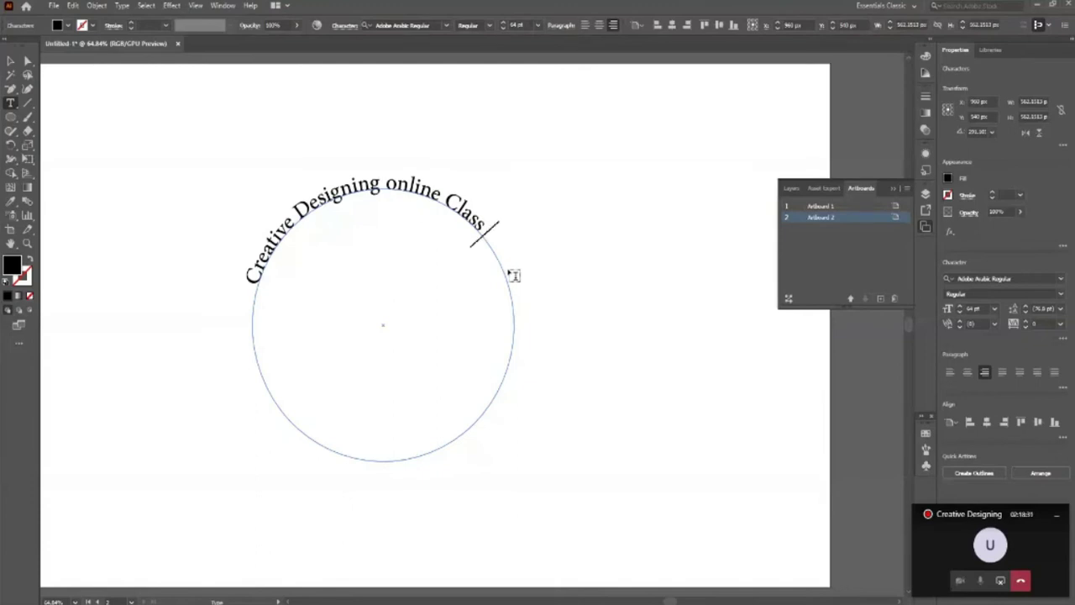
type("we are learning")
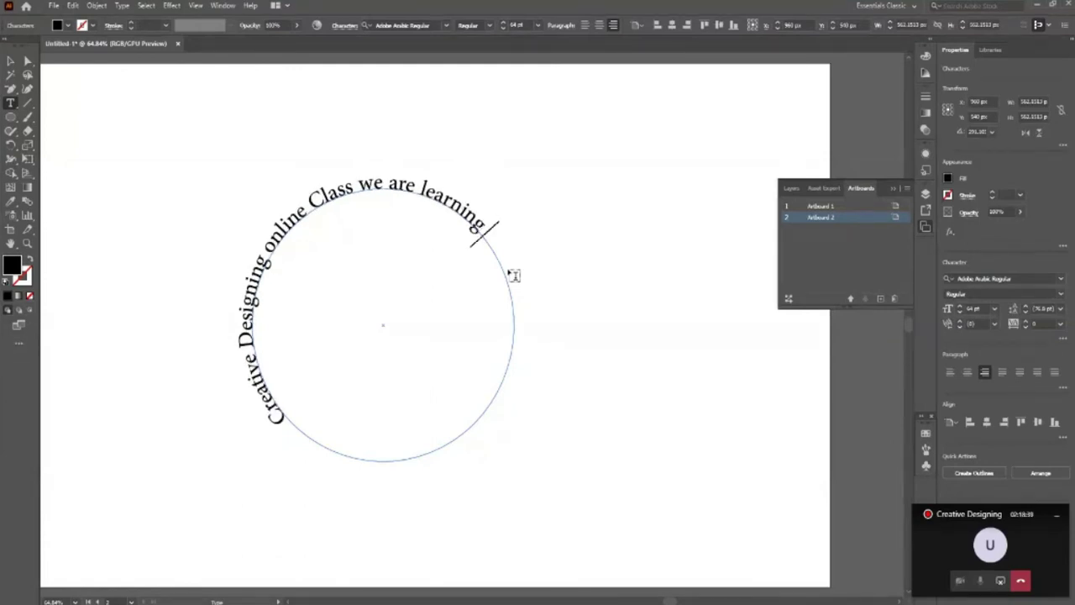
type(" ado")
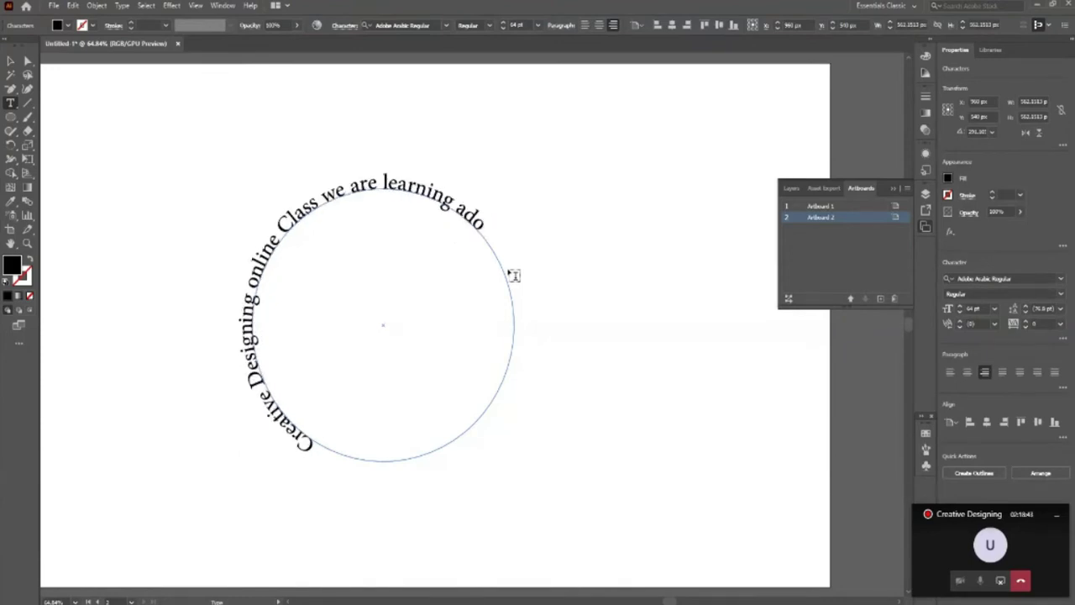
type("be ill")
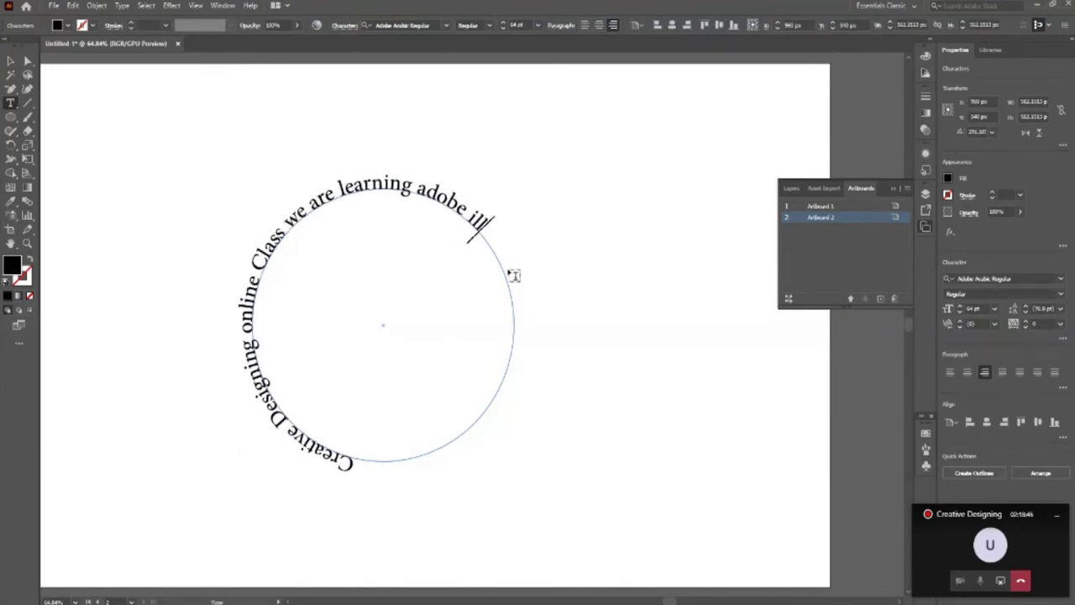
type("u")
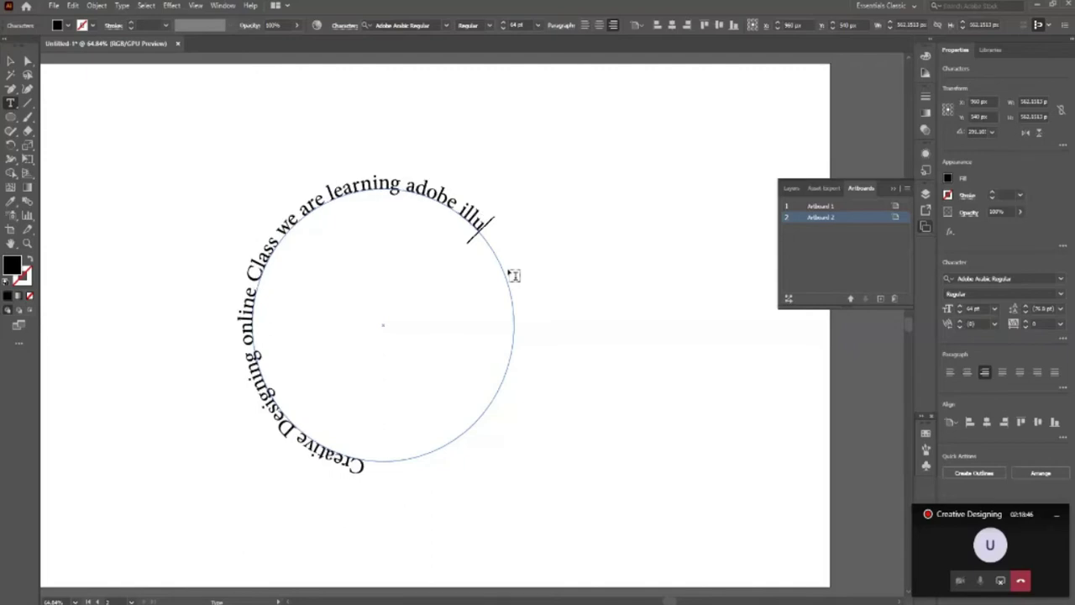
type("strator")
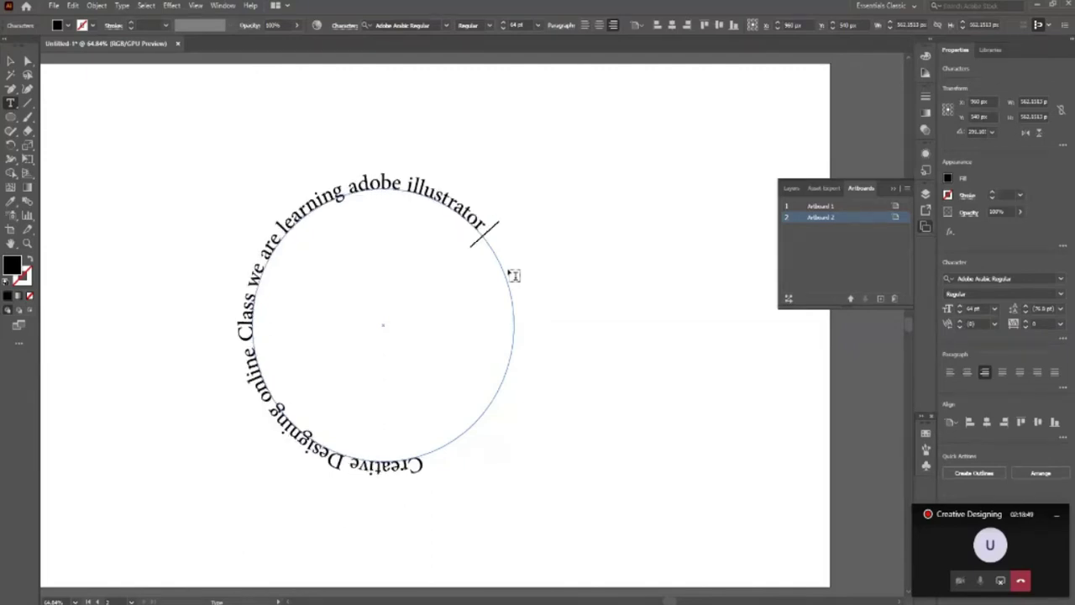
left_click(10, 61)
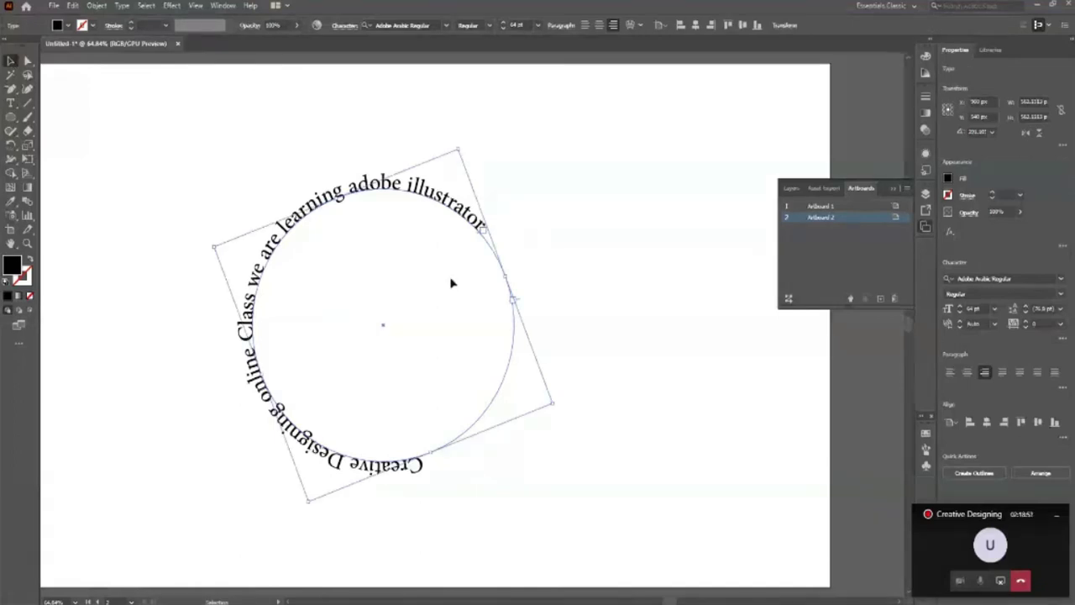
key("z")
scroll(486, 227, "up", 3)
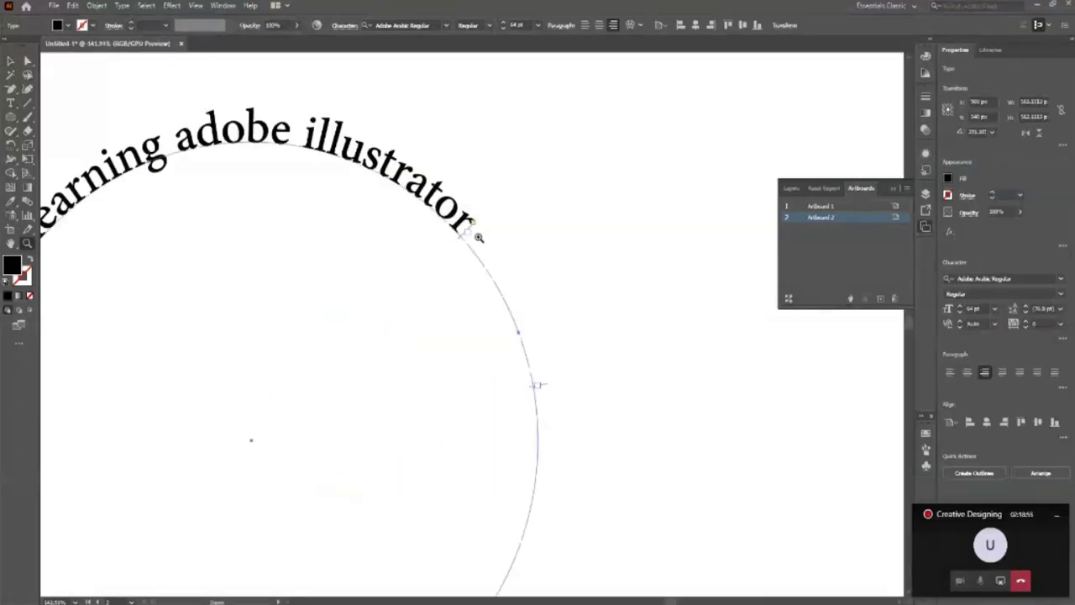
scroll(350, 227, "down", 3)
scroll(457, 233, "up", 1)
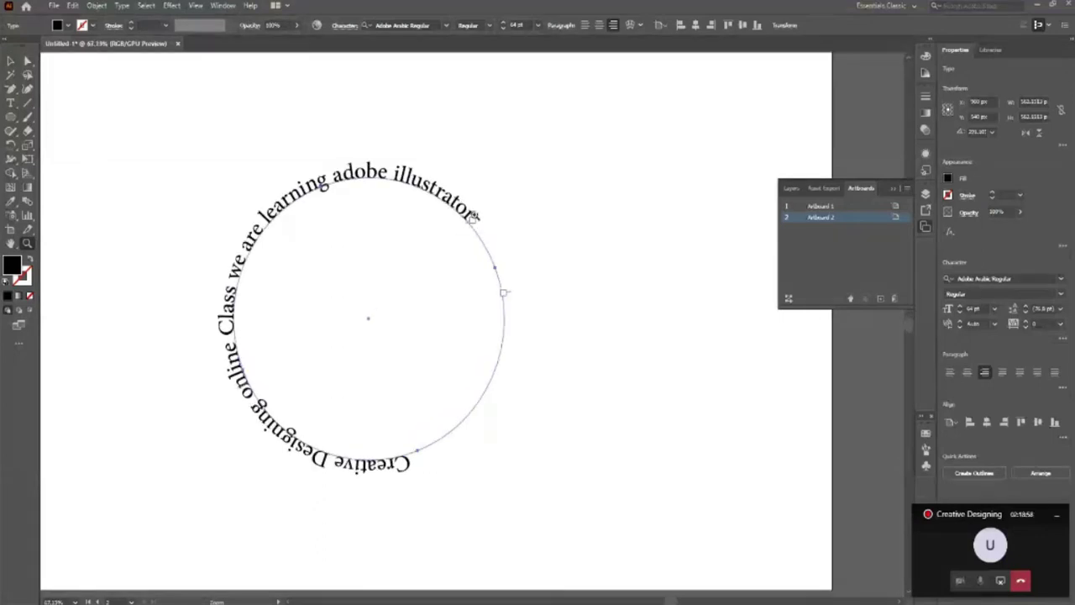
scroll(462, 231, "up", 3)
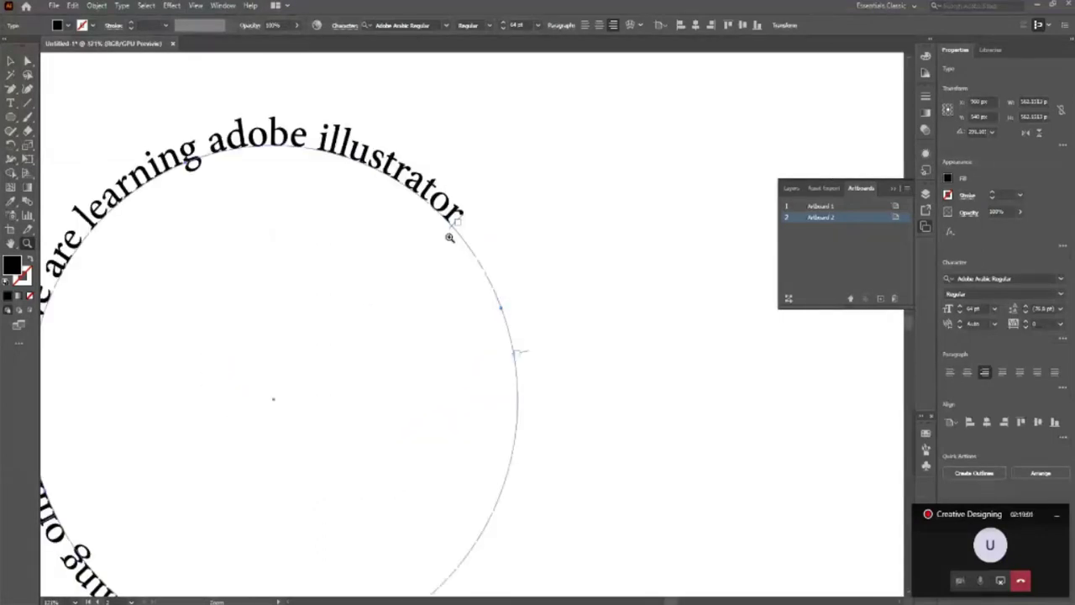
scroll(449, 238, "up", 2)
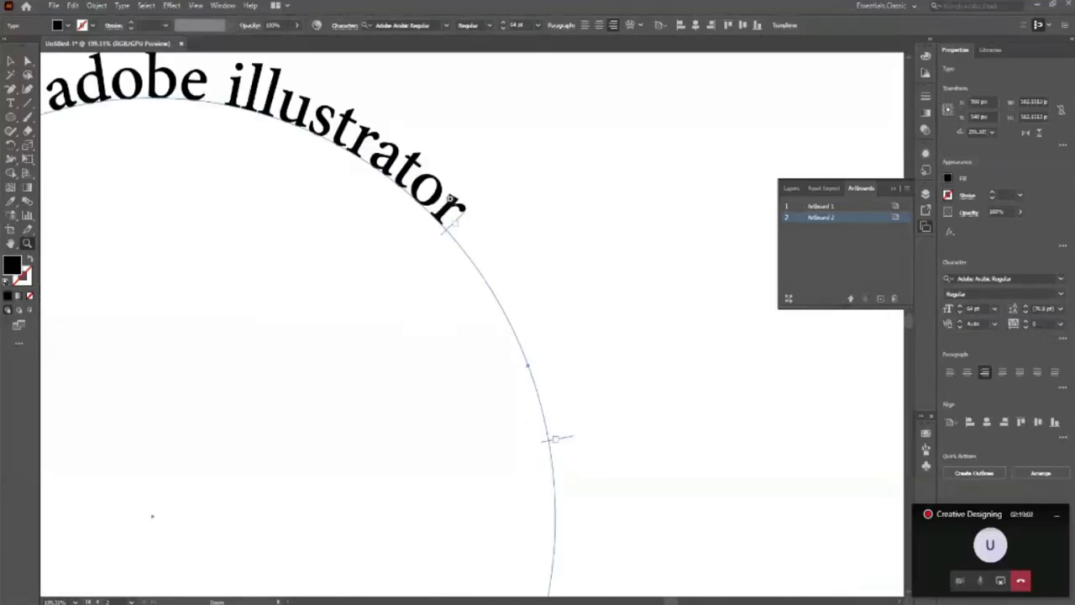
scroll(491, 220, "down", 2)
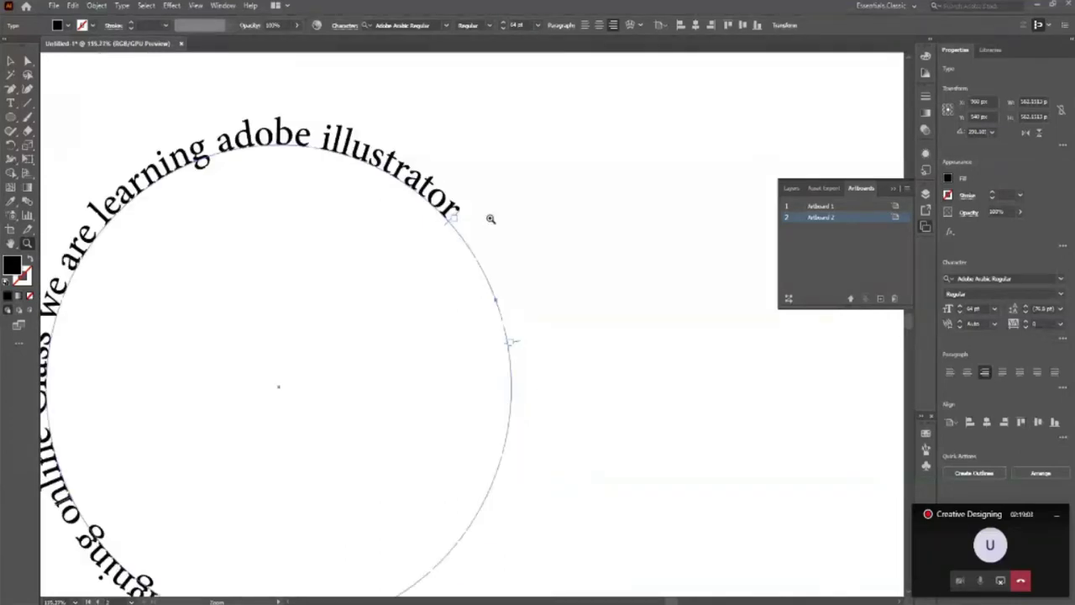
scroll(490, 218, "down", 1)
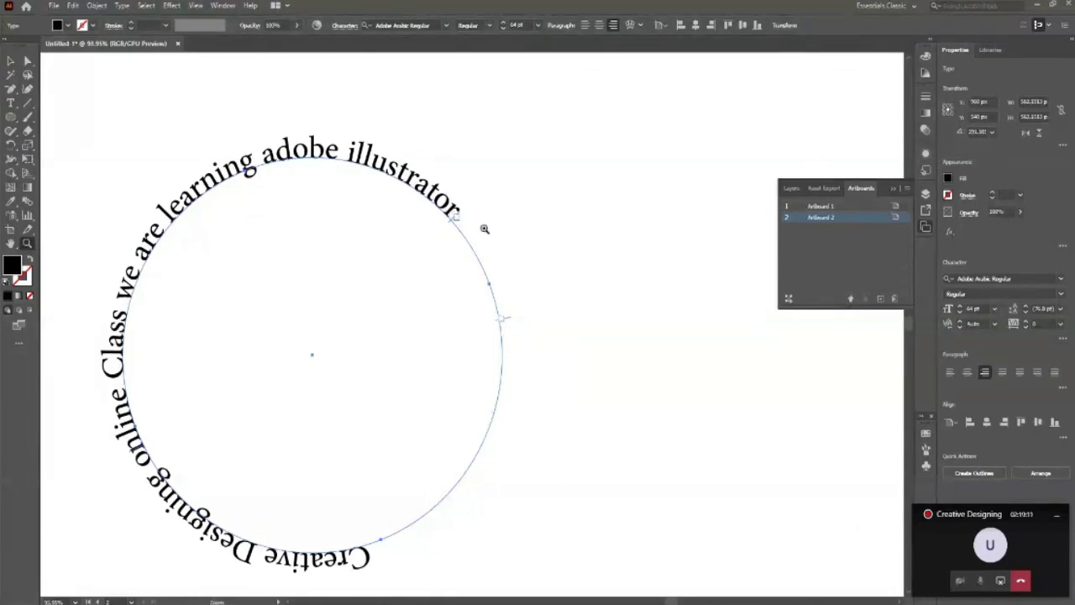
scroll(478, 233, "up", 2)
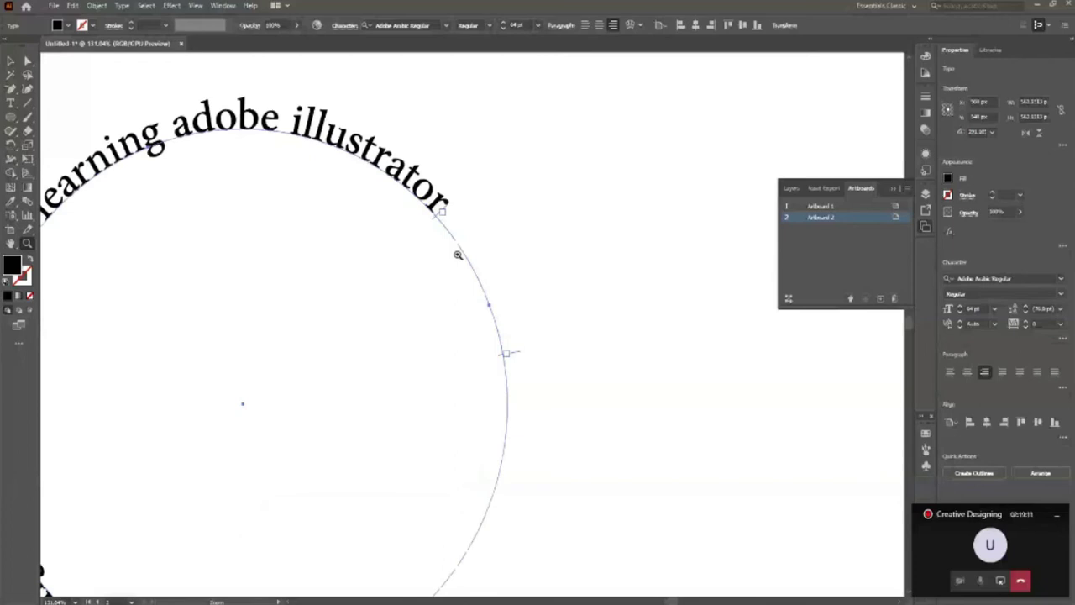
scroll(457, 255, "down", 3)
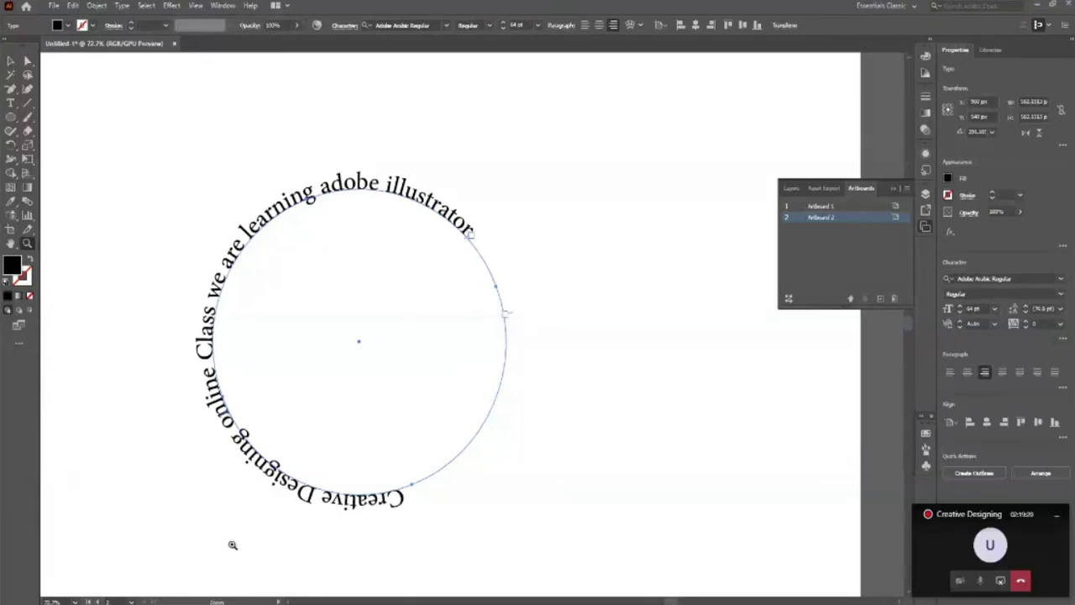
left_click(470, 234)
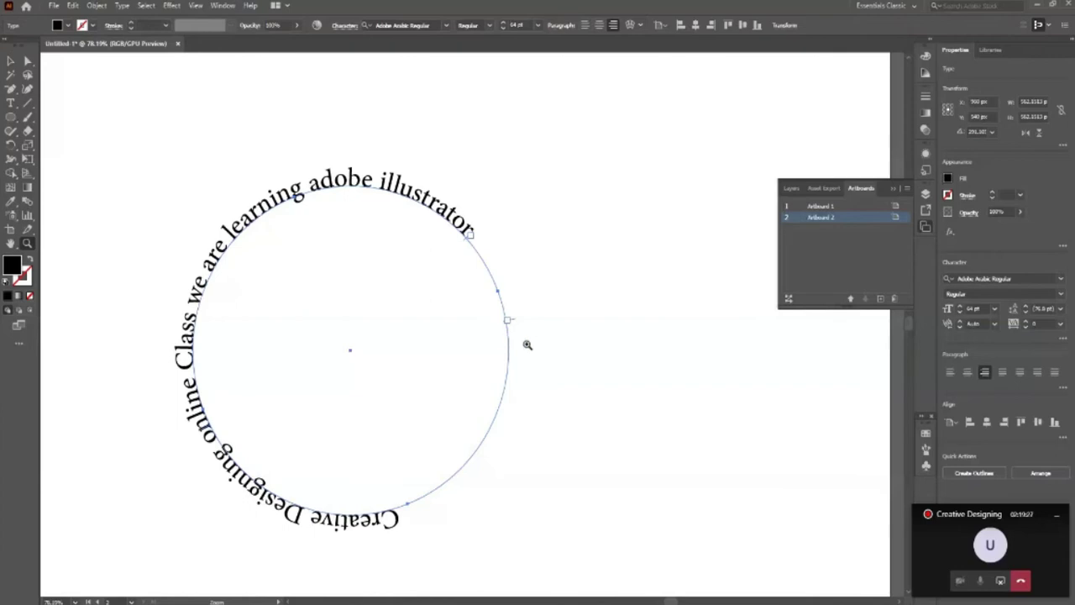
key("v")
Slide the path text to start at the circle's lower left, then nudge the object upward.
left_click(507, 320)
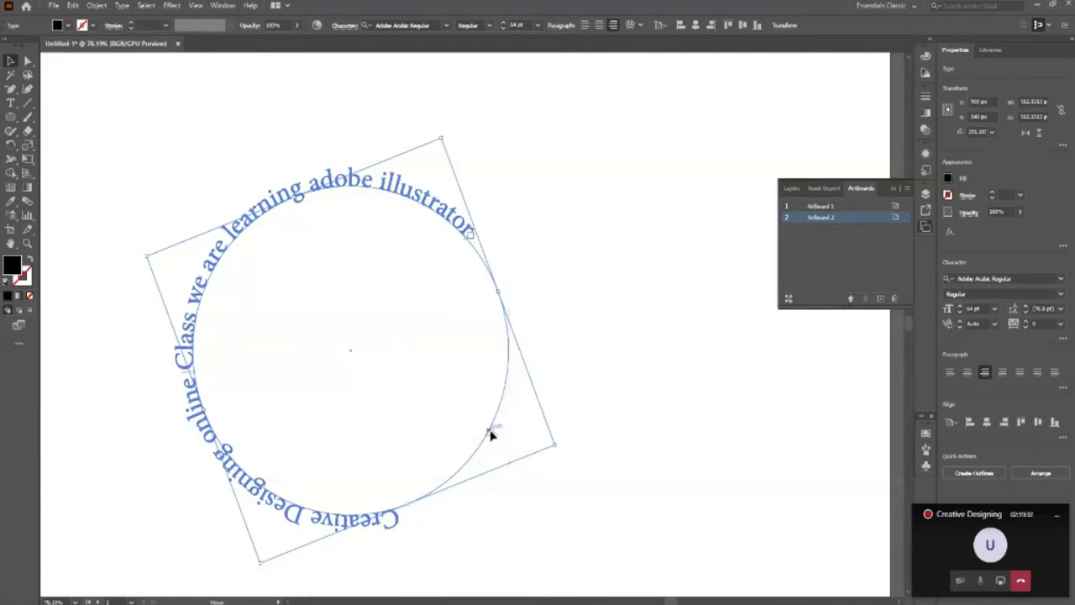
mouse_move(464, 244)
left_mouse_down()
mouse_move(496, 354)
mouse_move(492, 403)
left_mouse_up()
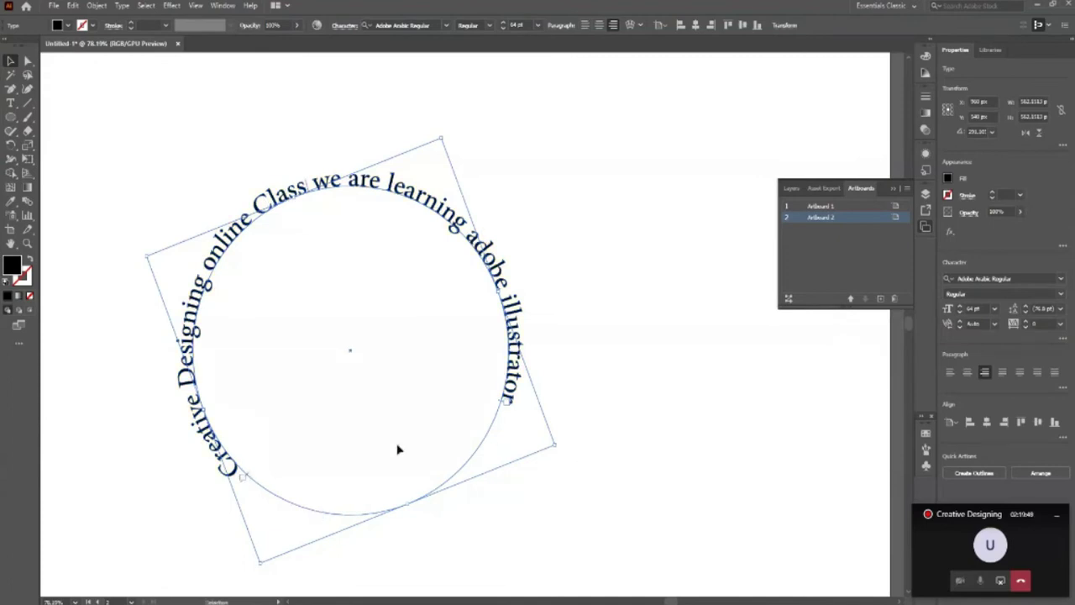
key("shift+Up")
key("shift+Up")
key("shift+Up")
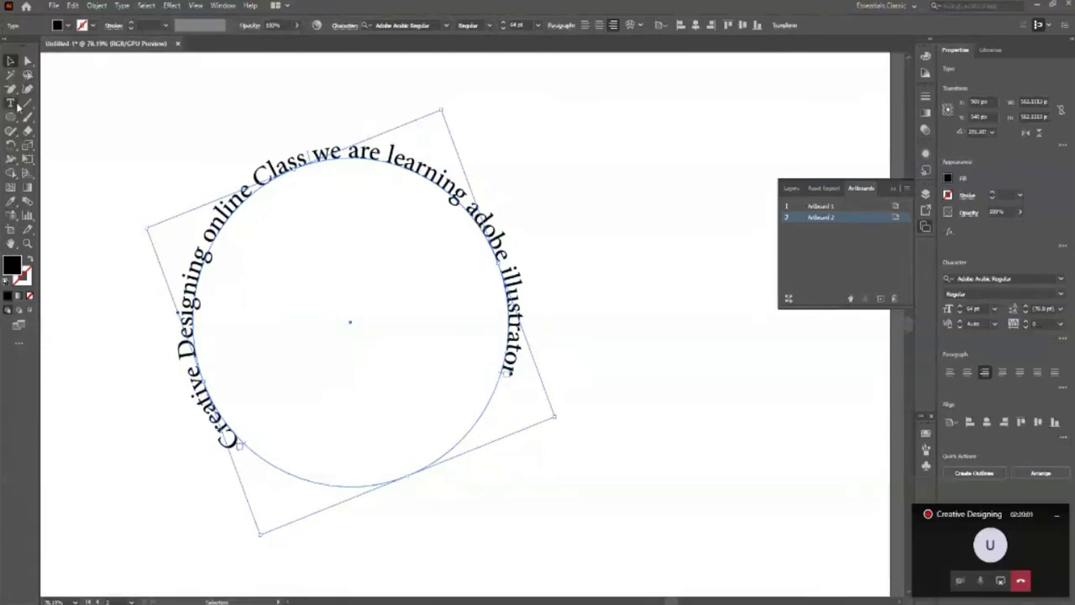
Enlarge the path text's font size and slide it back so 'illustrator' still fits.
left_click(504, 26)
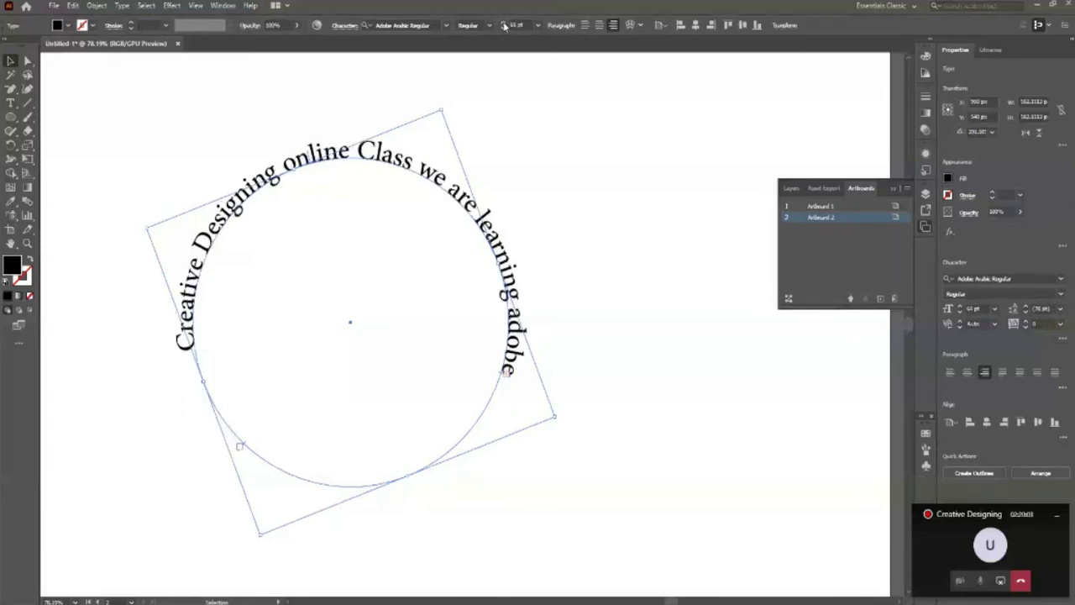
left_click_drag(244, 451, 250, 473)
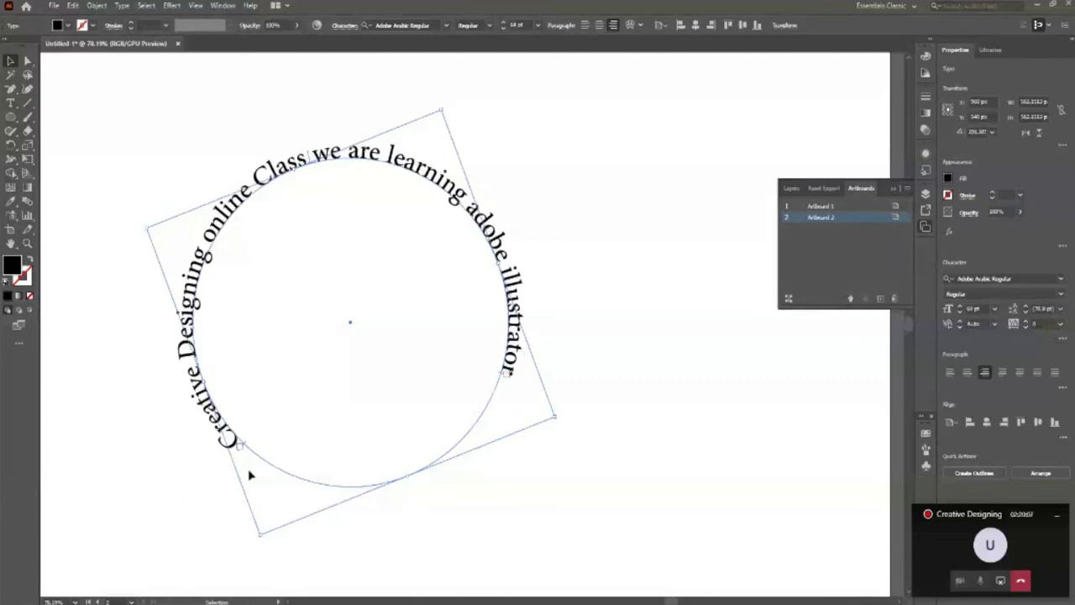
double_click(490, 364)
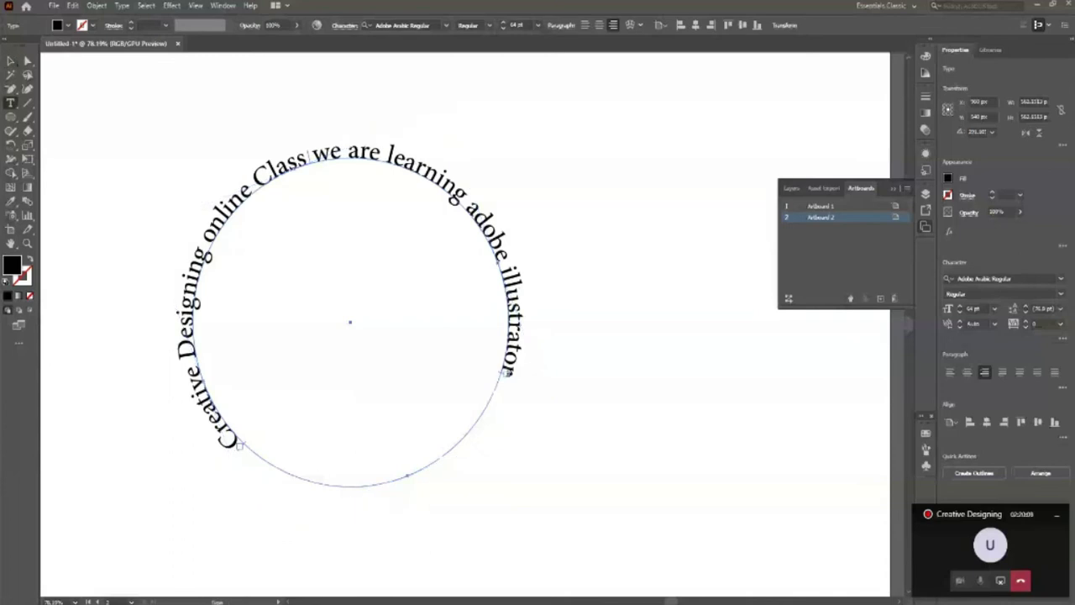
key("BackSpace")
key("BackSpace")
key("BackSpace")
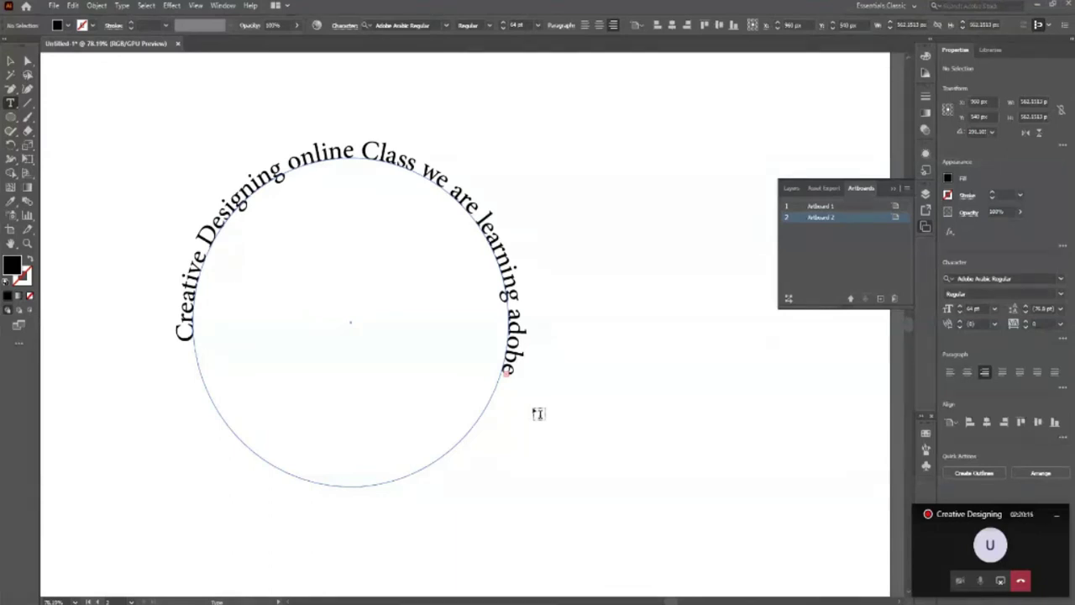
key("ctrl+z")
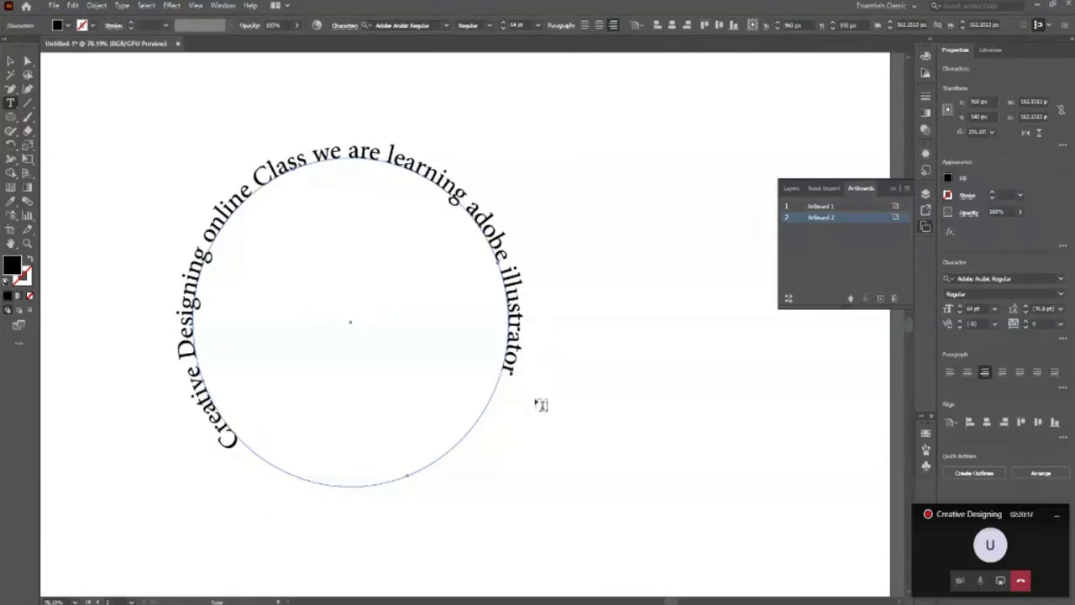
key("Escape")
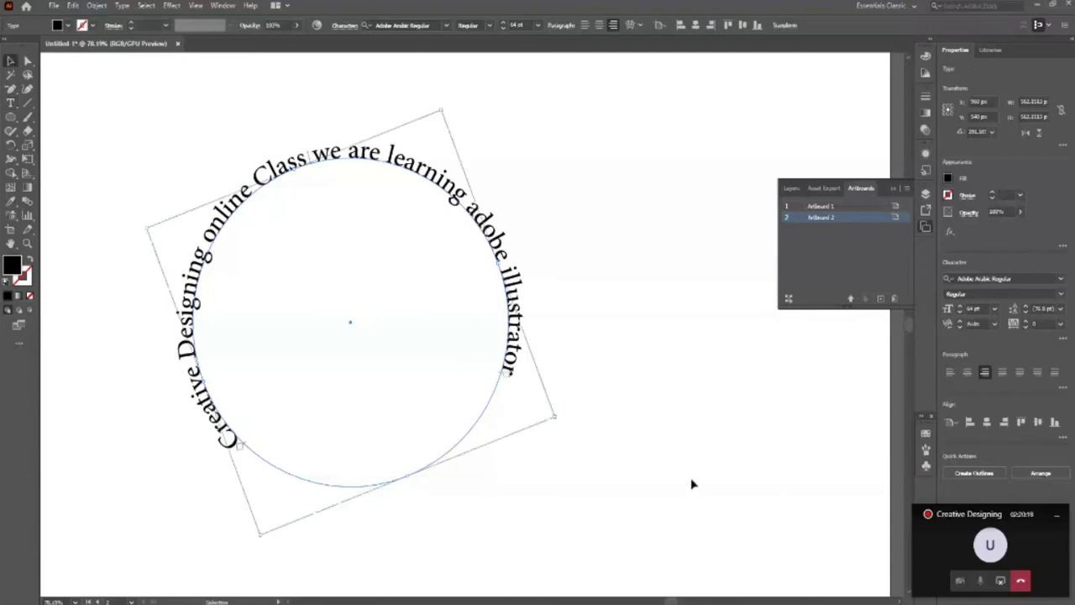
Put the cursor after 'illustrator' to finish the sentence, then select the whole path-text object.
key("t")
left_click(518, 393)
key("ctrl+shift+a")
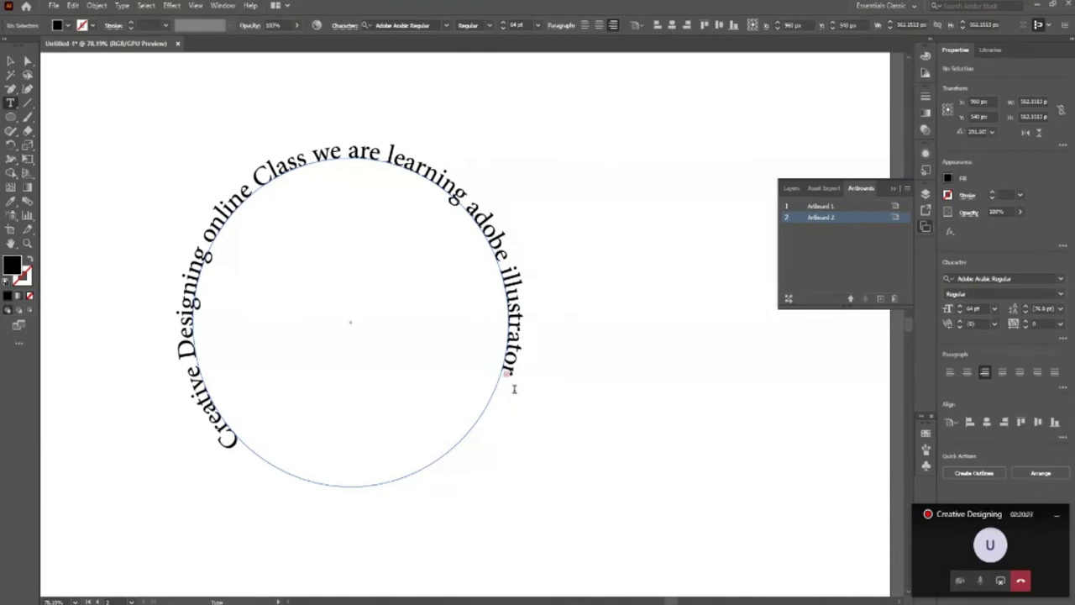
left_click(10, 60)
key("ctrl+a")
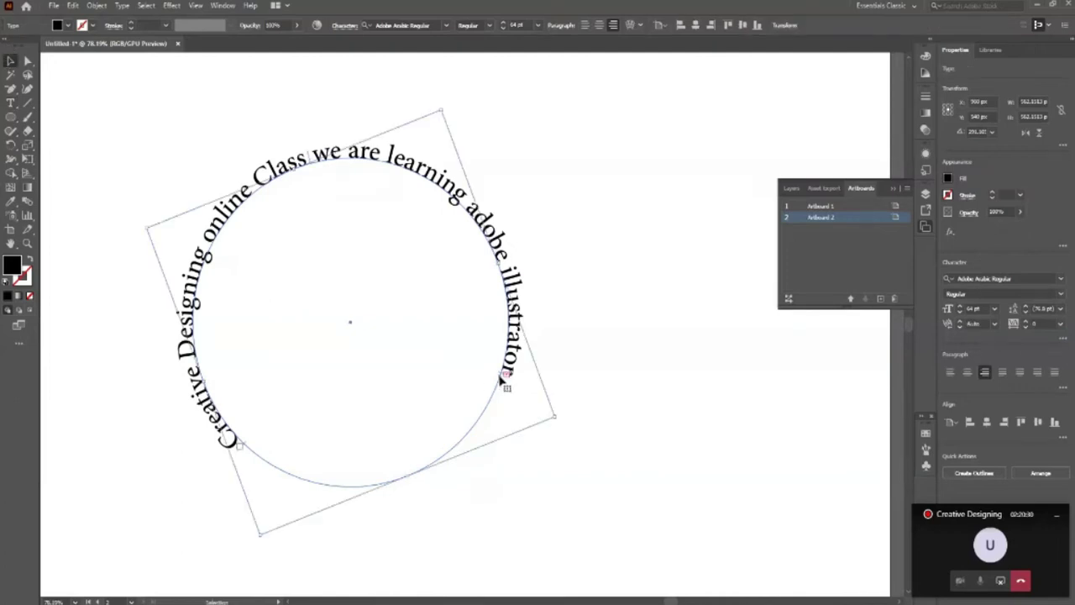
Slide the circular sentence's start and end brackets so 'illustrator 2020' shows.
left_click_drag(504, 374, 504, 379)
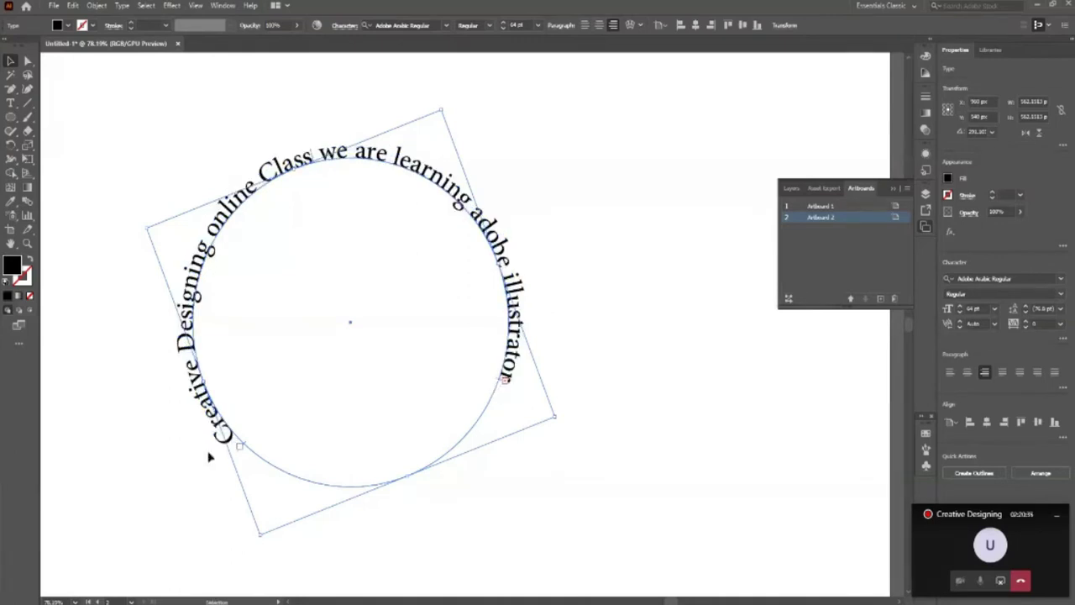
left_click_drag(248, 449, 262, 462)
left_click(671, 397)
left_click(260, 462)
left_click_drag(502, 383, 493, 386)
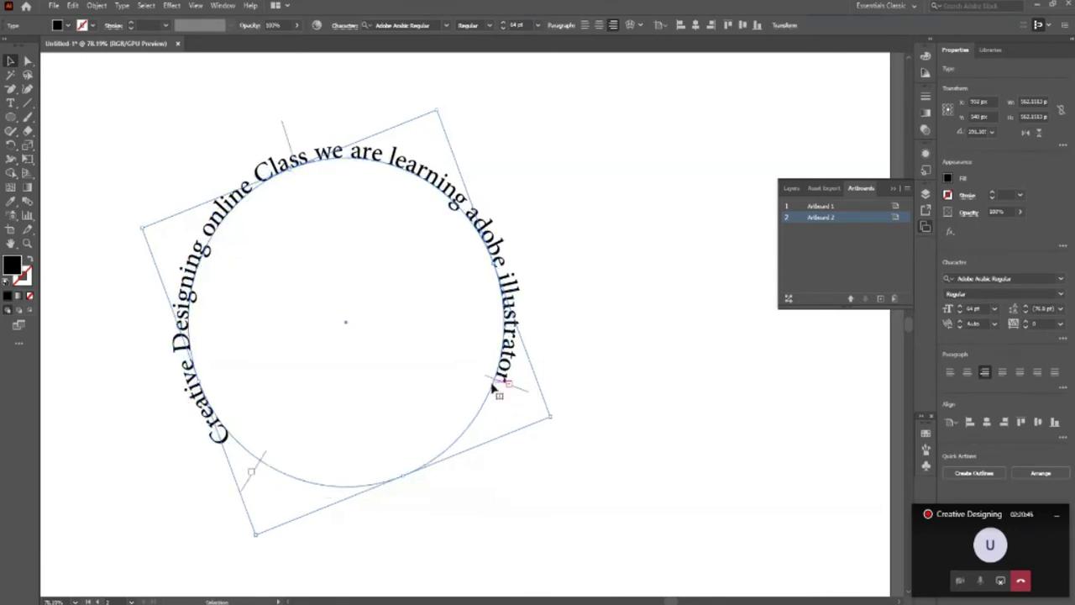
left_click_drag(525, 394, 469, 447)
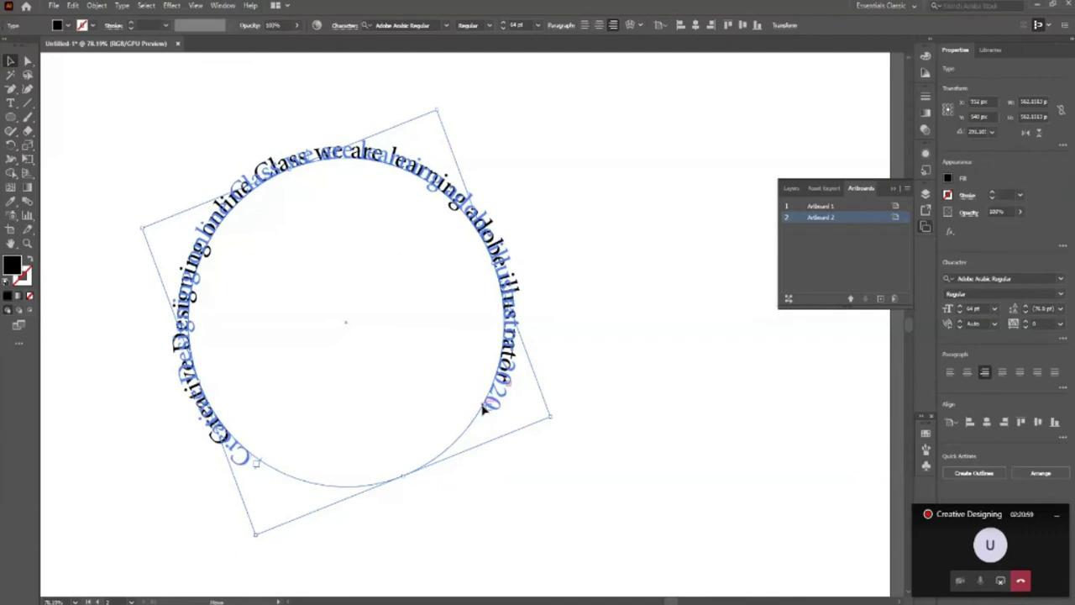
left_click_drag(470, 448, 518, 411)
Fine-tune the sentence's end point along the circle.
left_click(518, 411)
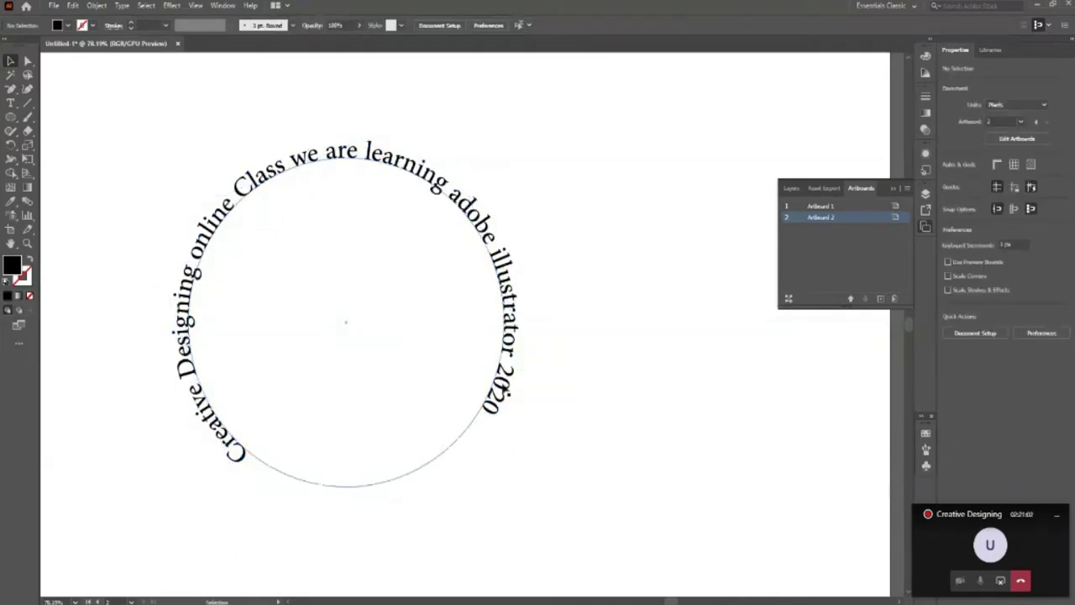
left_click(497, 383)
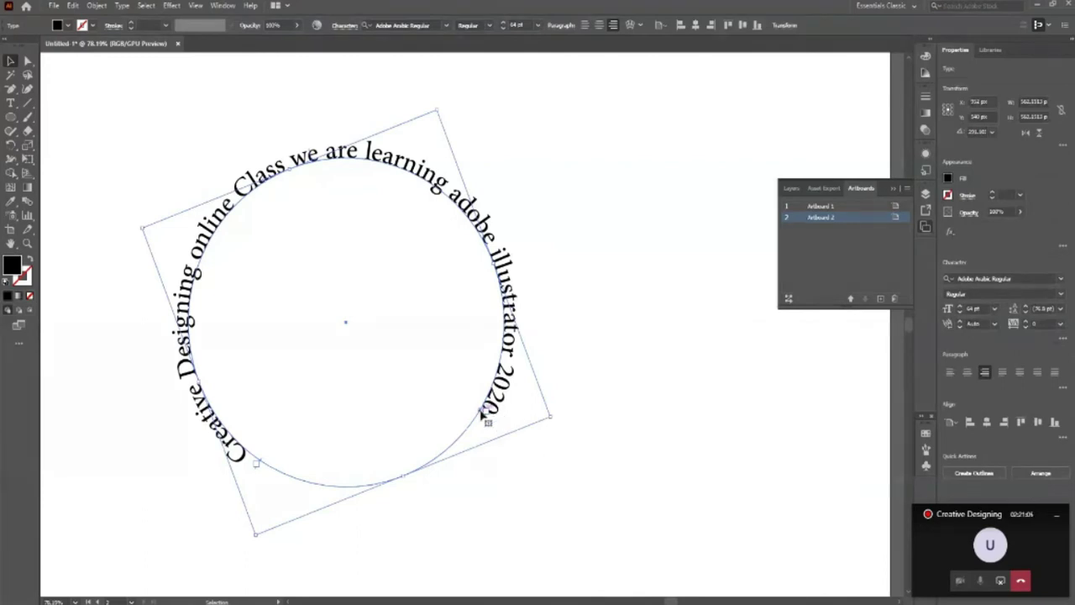
left_click_drag(483, 411, 516, 399)
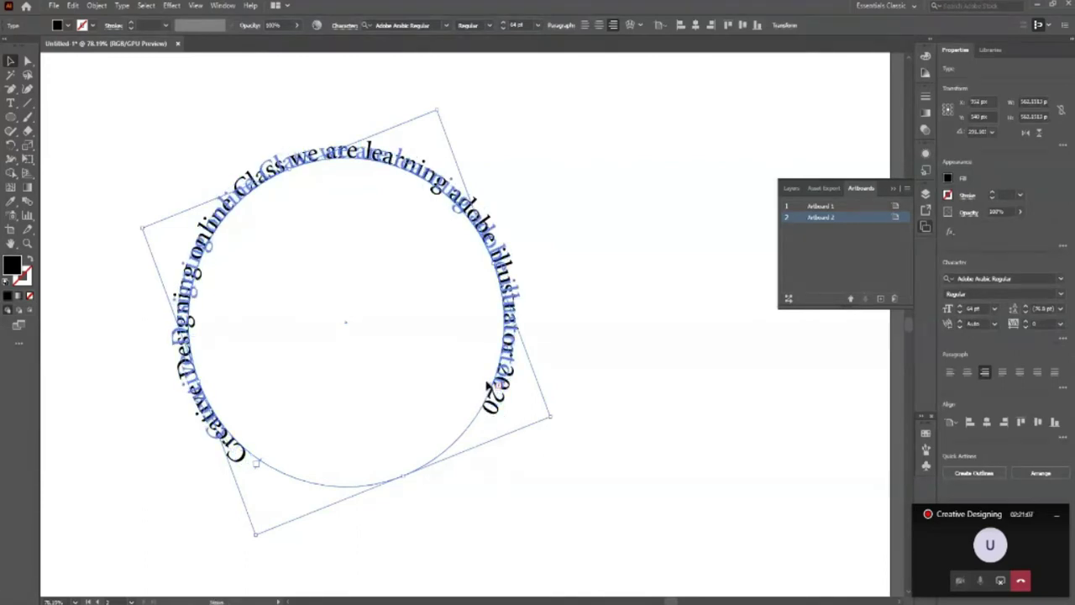
left_click(552, 420)
left_click(535, 365)
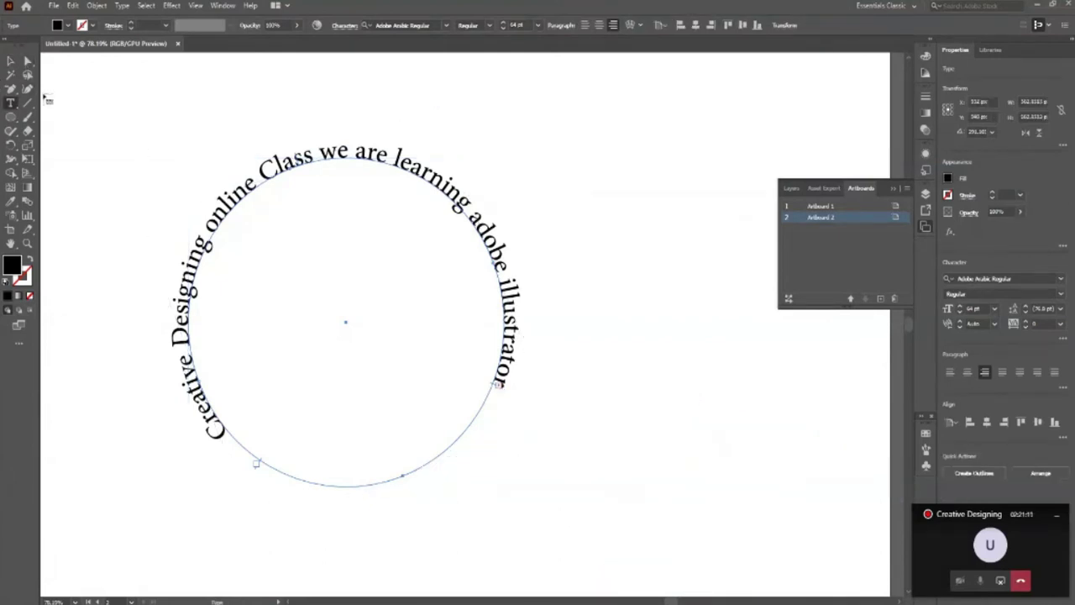
left_click(118, 76)
left_click(495, 386)
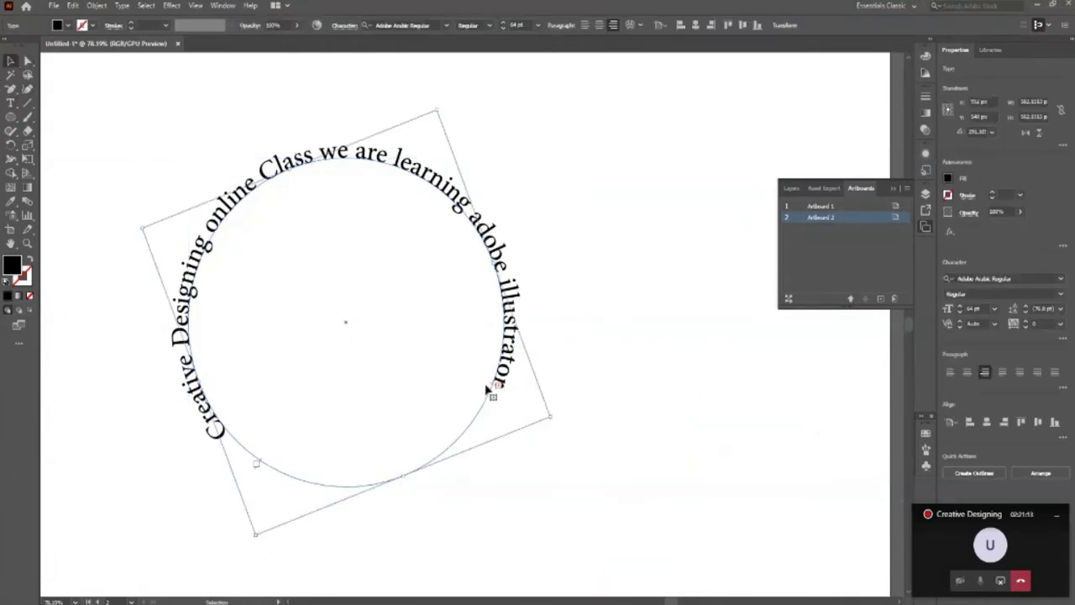
mouse_move(496, 386)
left_mouse_down()
mouse_move(484, 399)
mouse_move(493, 344)
left_mouse_up()
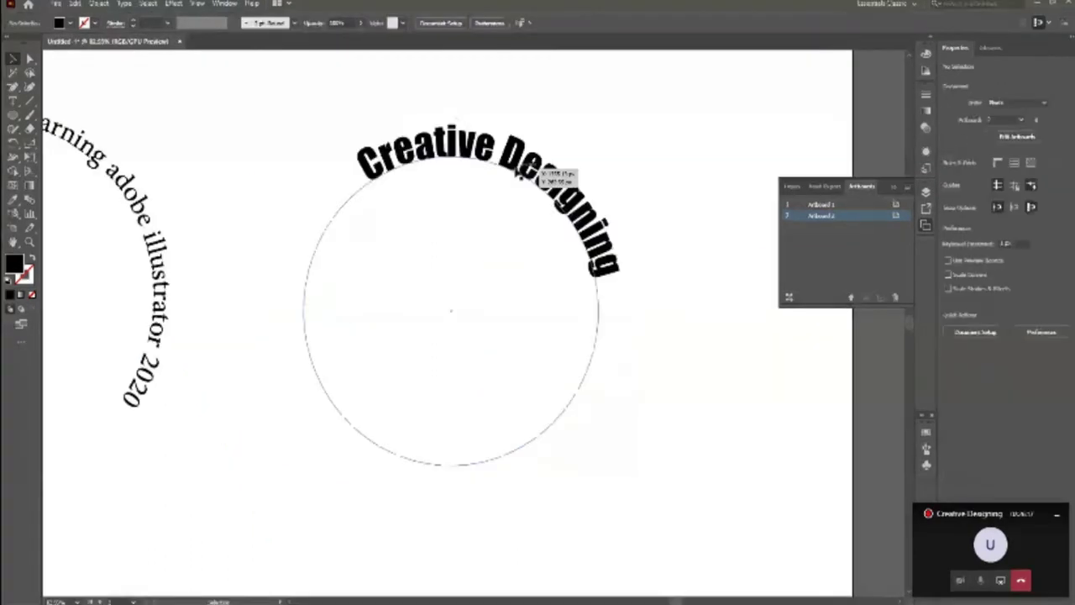
Rotate the Impact 'Creative Designing' arc counterclockwise to centre it over its circle.
left_click(518, 170)
left_click_drag(664, 284, 619, 185)
left_click(518, 189)
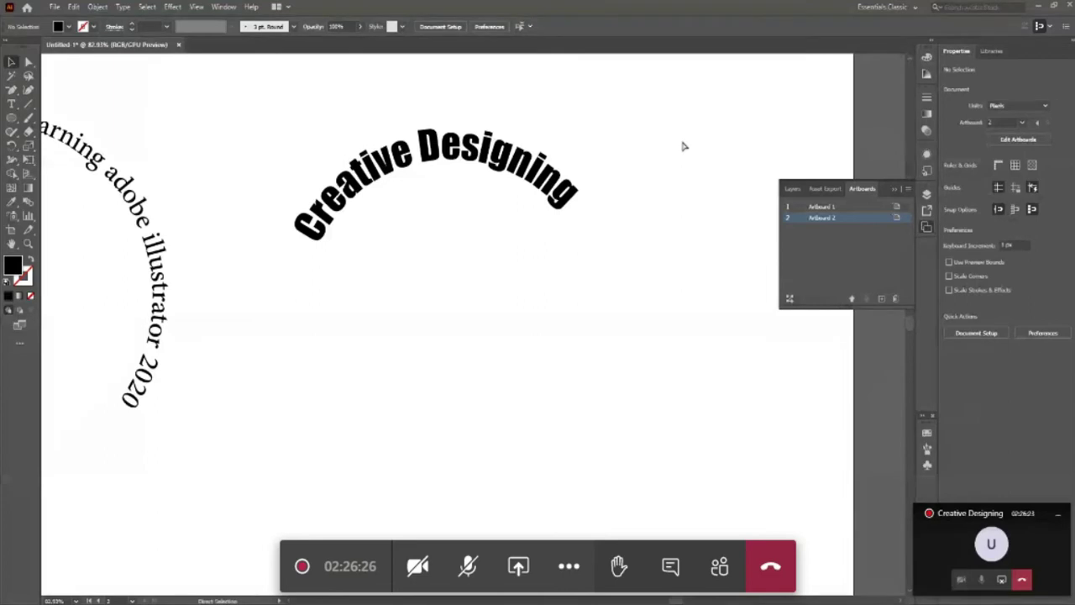
Add a horizontal ruler guide and rotate 'Creative Designing' until both ends meet it.
key("ctrl+r")
left_click_drag(587, 57, 546, 225)
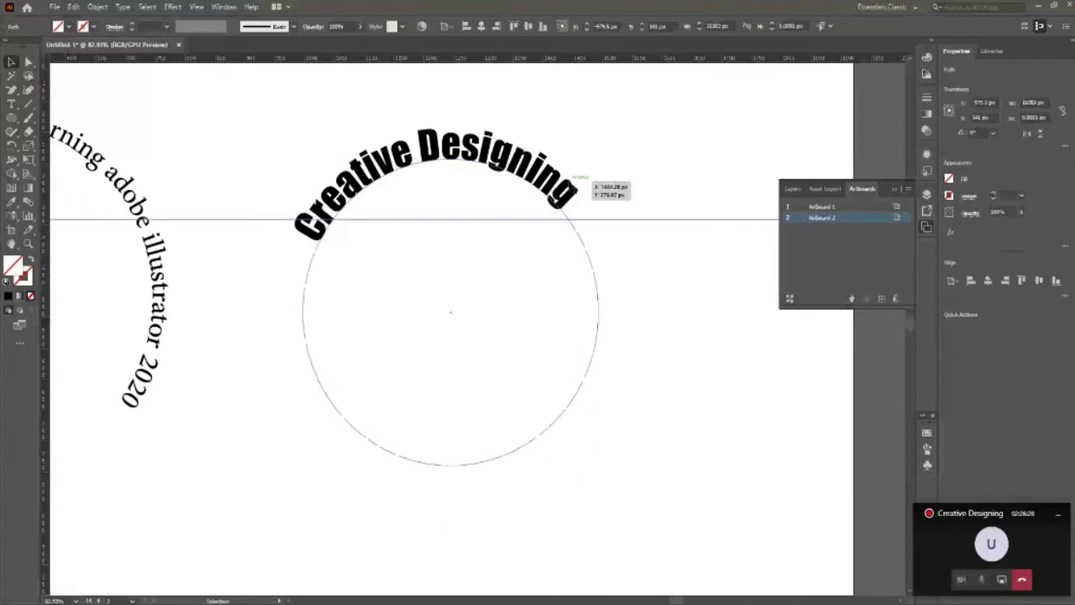
left_click(578, 179)
left_click_drag(615, 174, 636, 205)
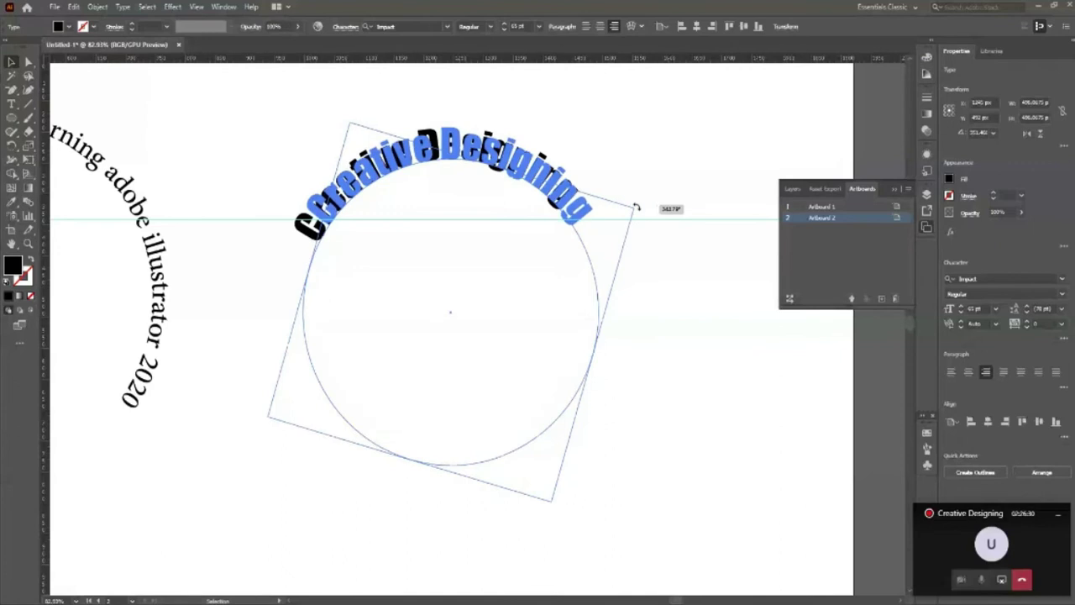
left_click_drag(636, 205, 641, 208)
Reselect the curved text and check that the arc sits symmetrically over the circle.
left_click(685, 321)
left_click(599, 211)
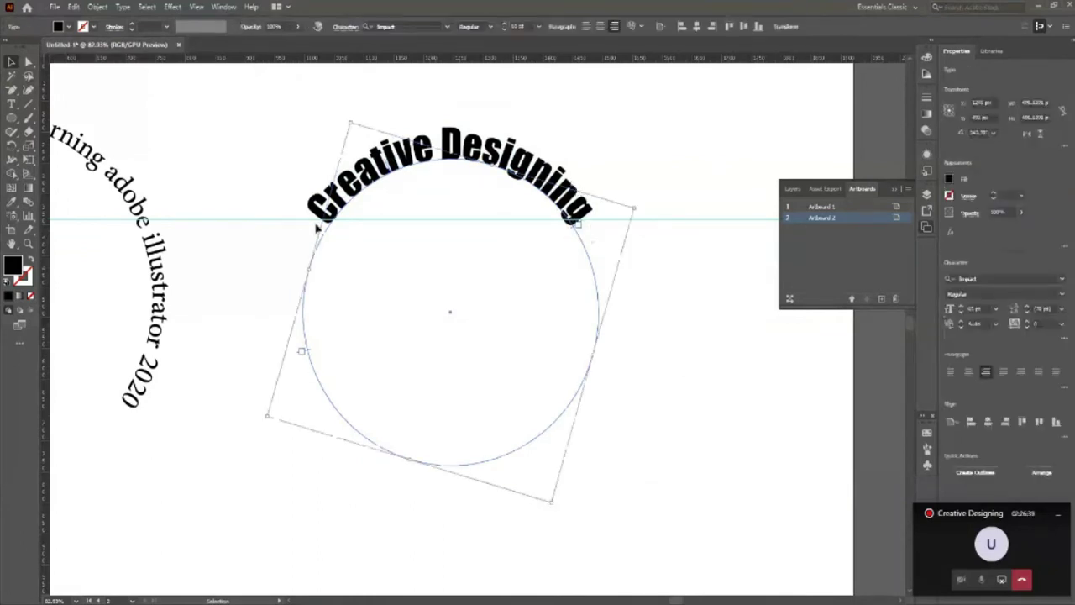
left_click(637, 259)
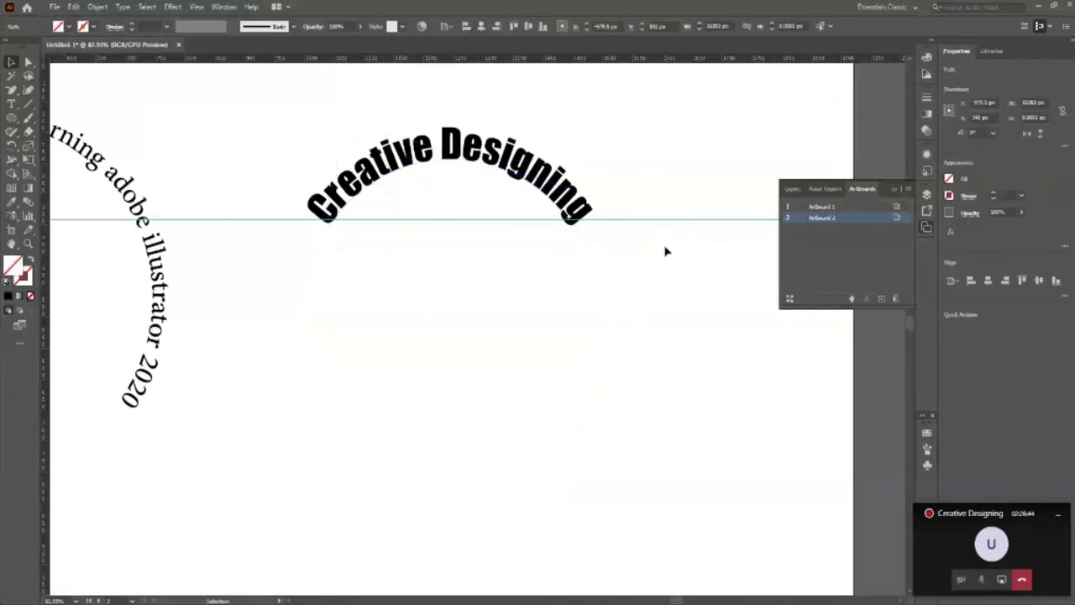
left_click(534, 187)
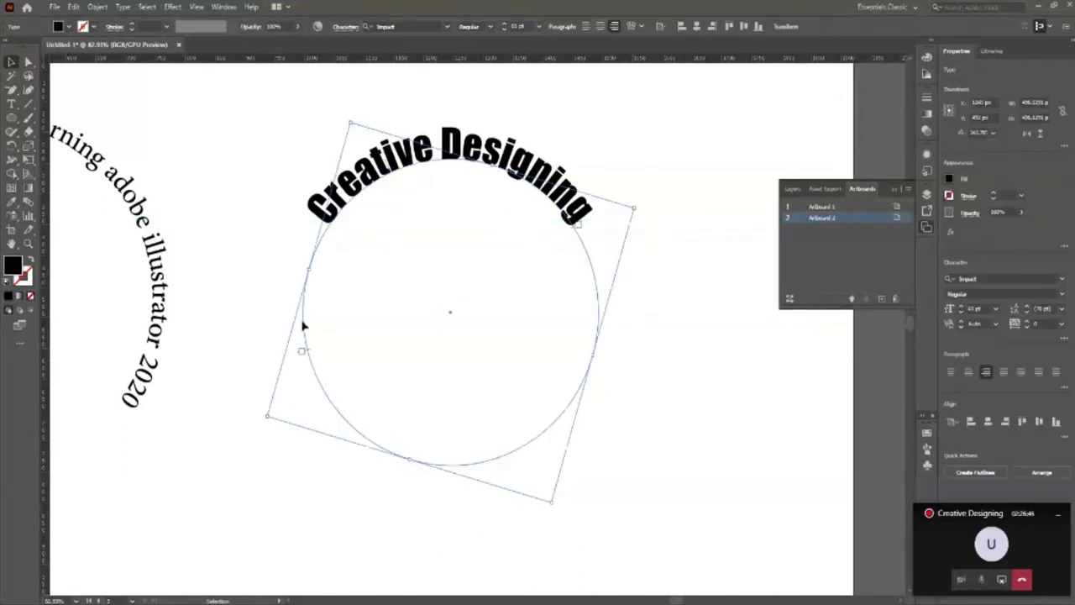
scroll(695, 277, "down", 1)
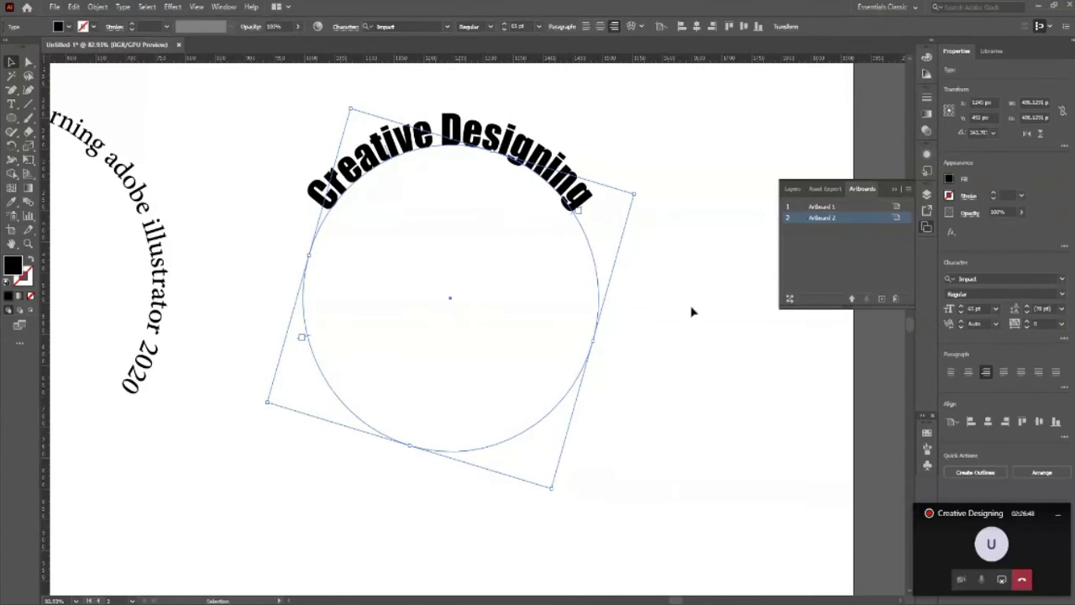
key("a")
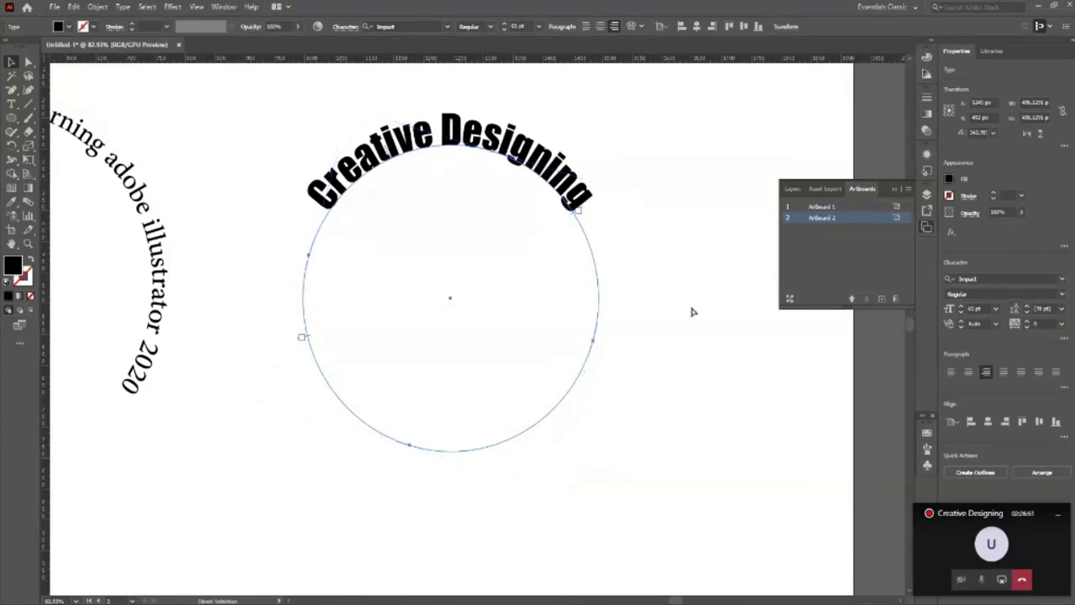
key("v")
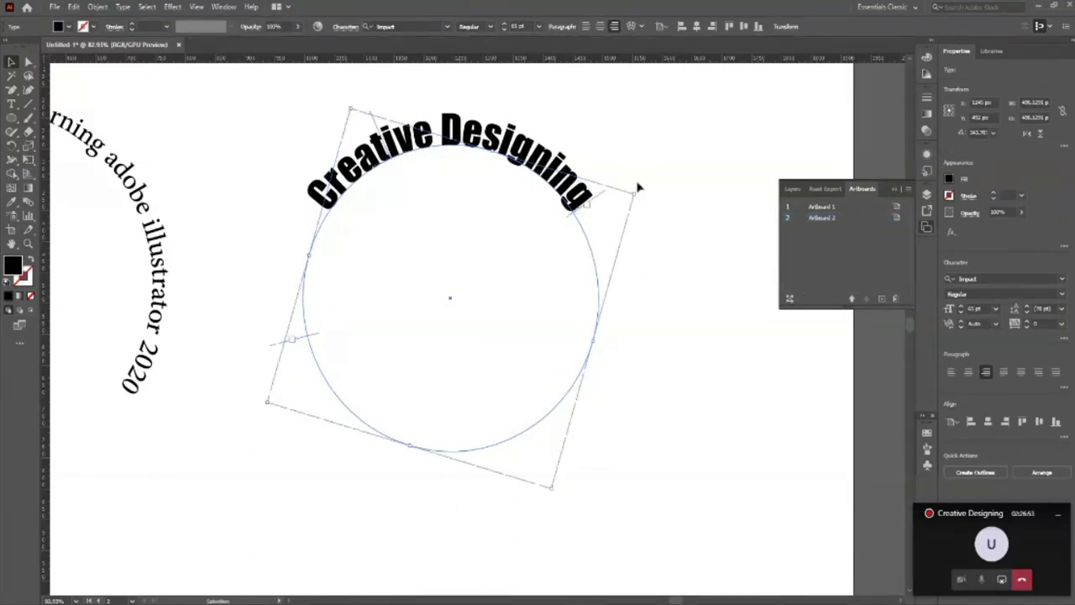
Rotate a copy of 'Creative Designing' onto the circle's lower arc, select it, and open the Type on a Path submenu.
mouse_move(638, 186)
left_mouse_down()
mouse_move(594, 530)
mouse_move(280, 451)
mouse_move(265, 418)
left_mouse_up()
left_click(666, 479)
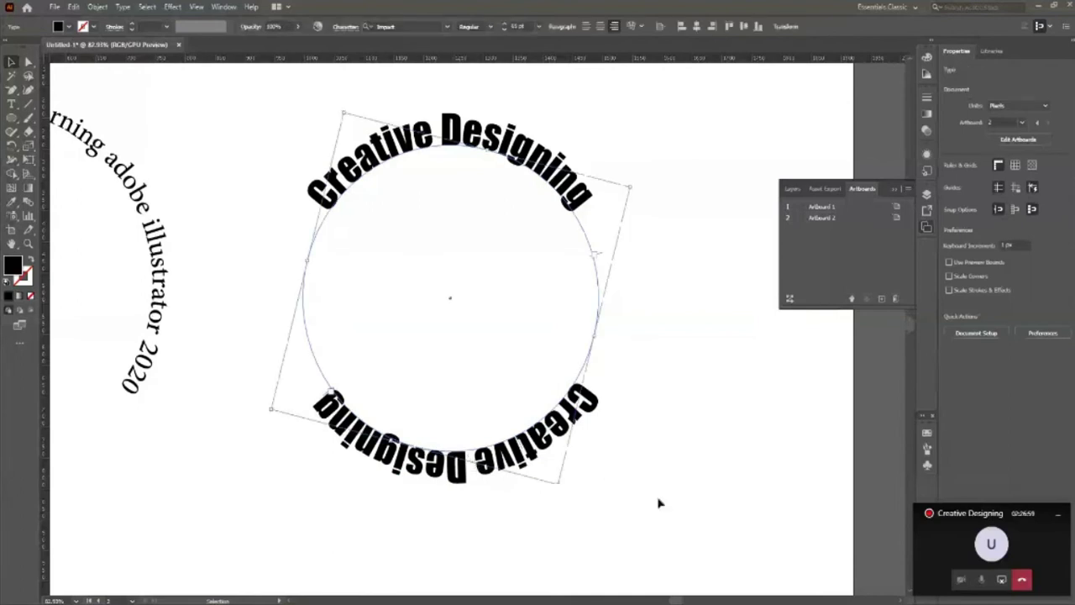
left_click(492, 479)
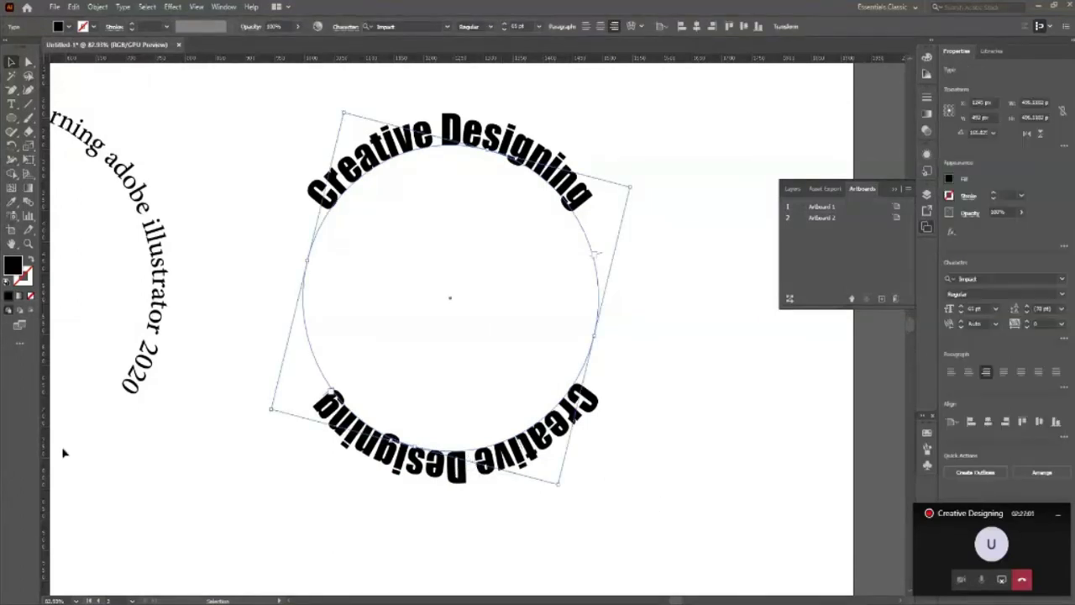
left_click(226, 156)
left_click(456, 471)
left_click(124, 7)
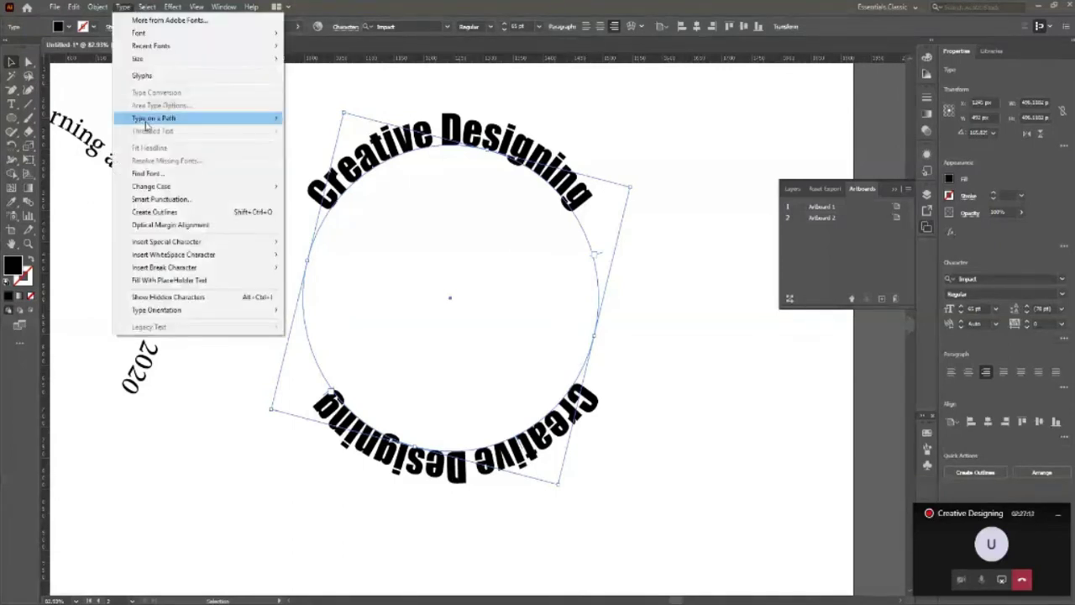
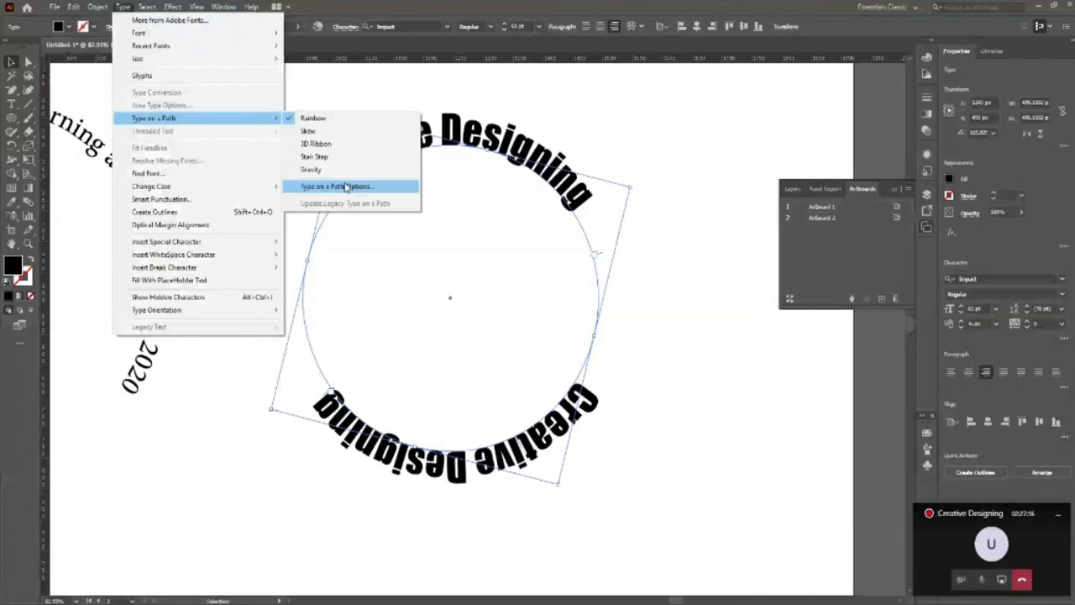
Dismiss the Type on a Path options and slide the lower text toward the circle's lower right.
left_click(345, 187)
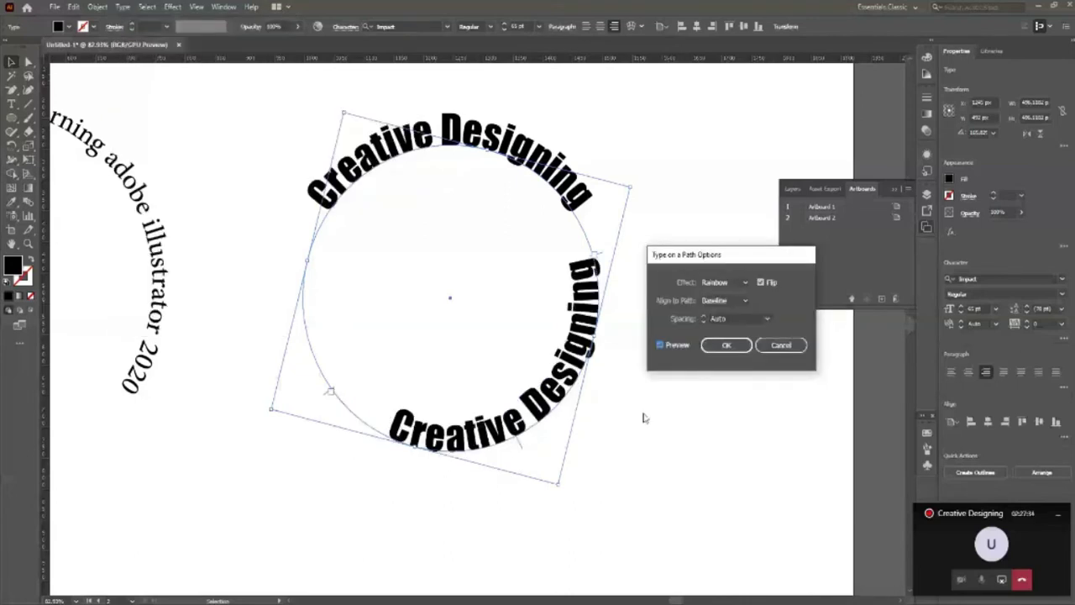
left_click(781, 344)
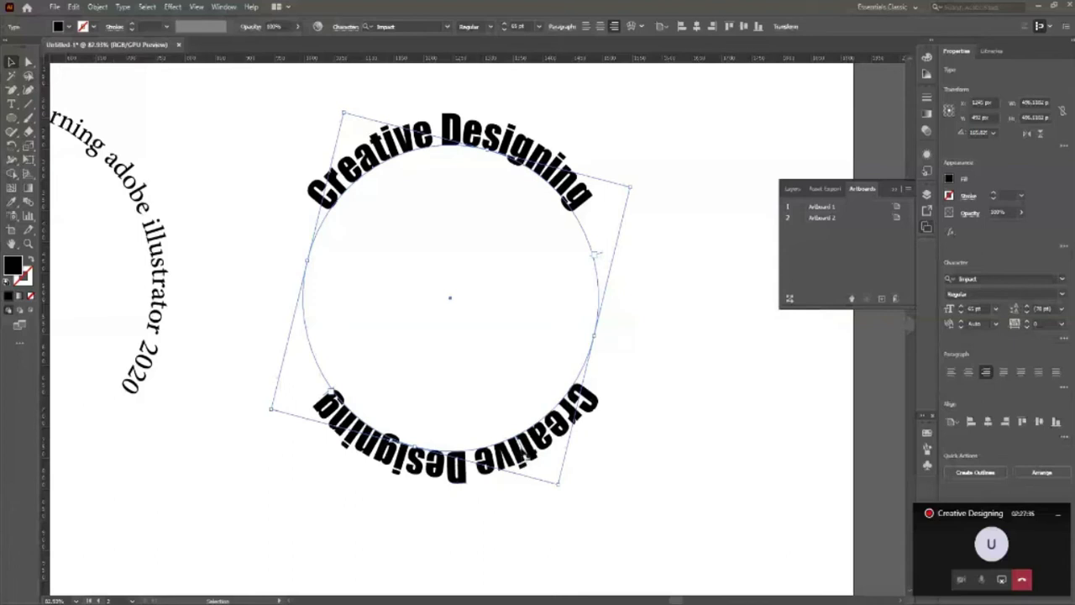
key("z")
left_click(536, 524)
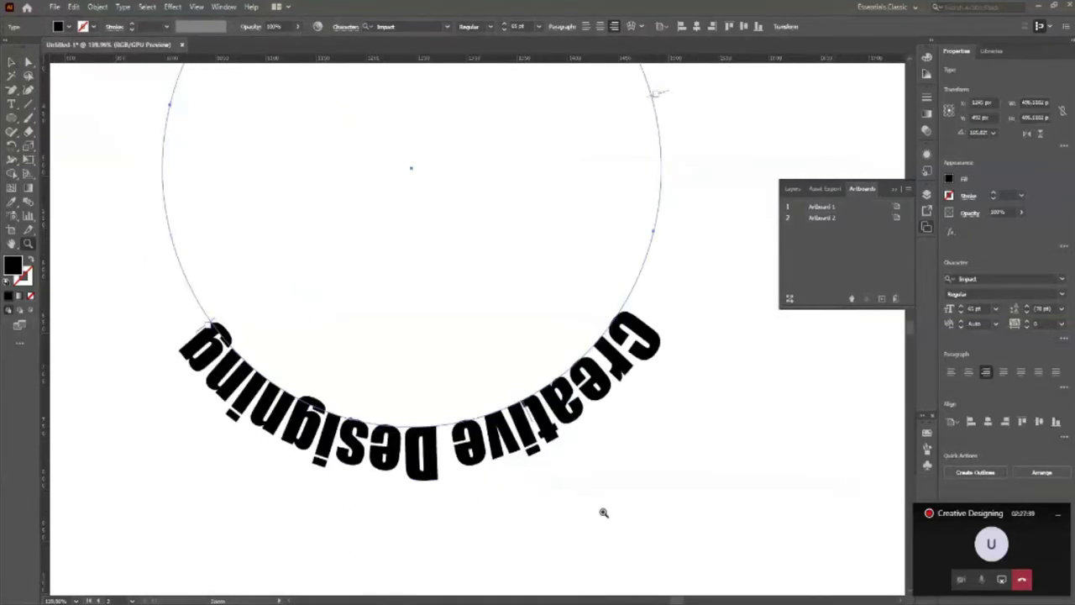
left_click(11, 62)
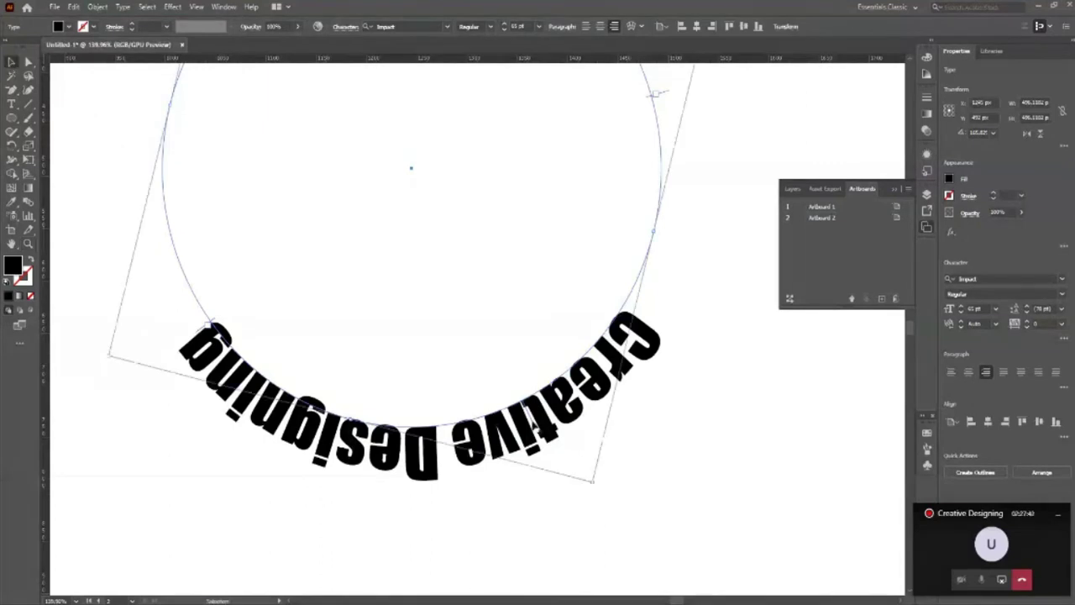
left_click(529, 418)
left_click_drag(529, 417, 571, 509)
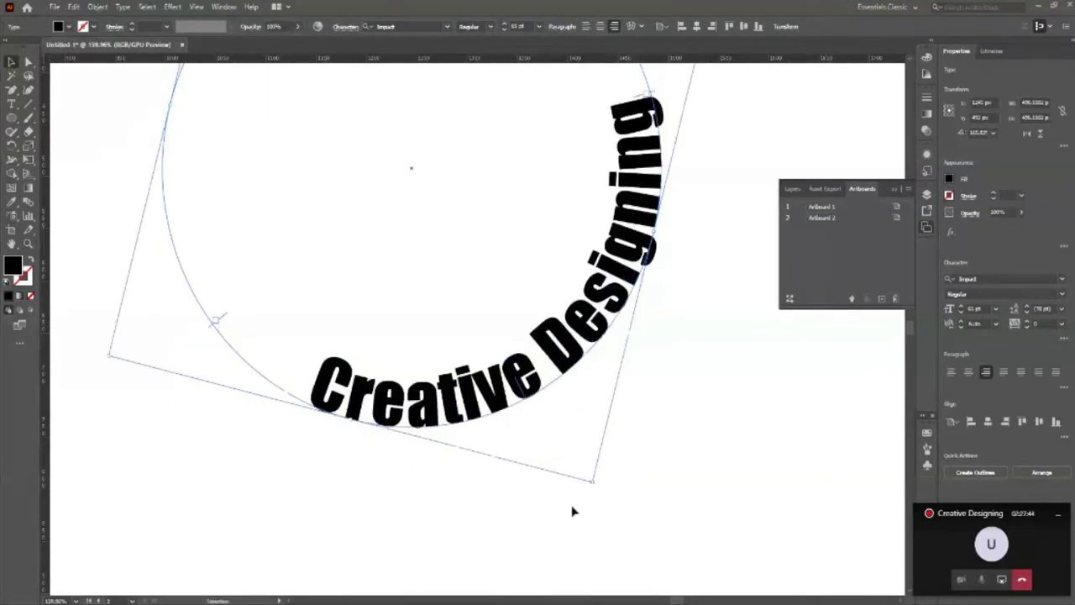
Zoom out to the whole text circle and rotate it twice.
key("z")
left_click(420, 458, "alt")
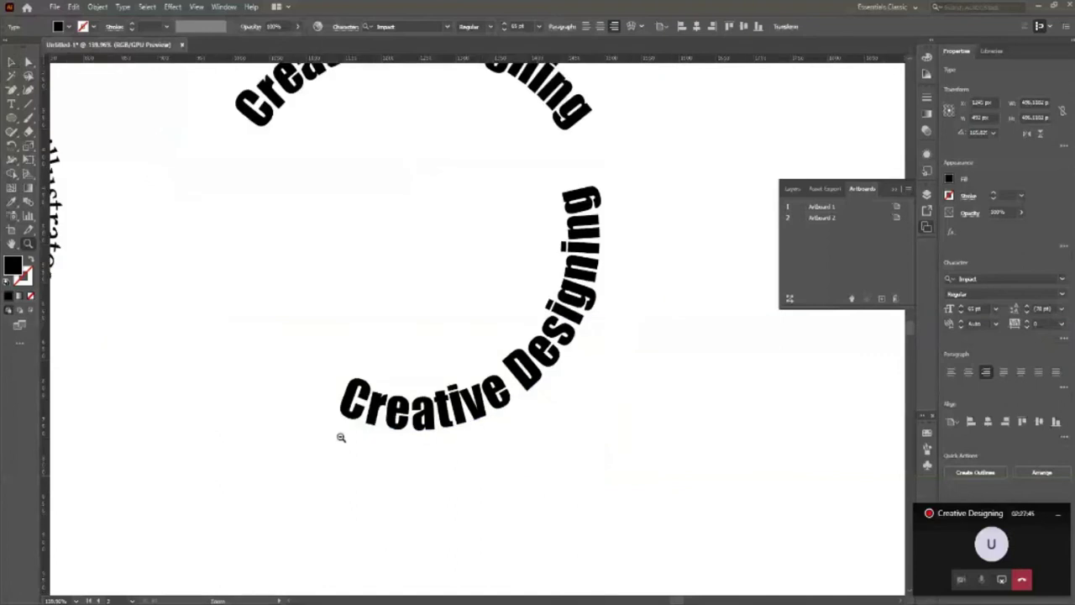
left_click(341, 437, "alt")
left_click(9, 61)
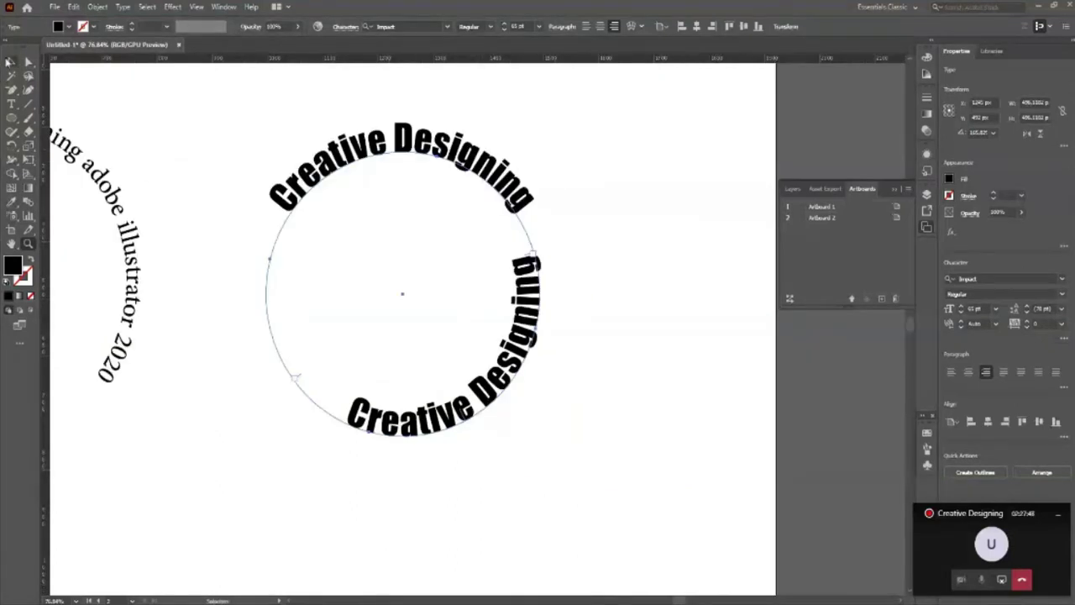
mouse_move(501, 472)
left_mouse_down()
mouse_move(386, 490)
mouse_move(351, 460)
left_mouse_up()
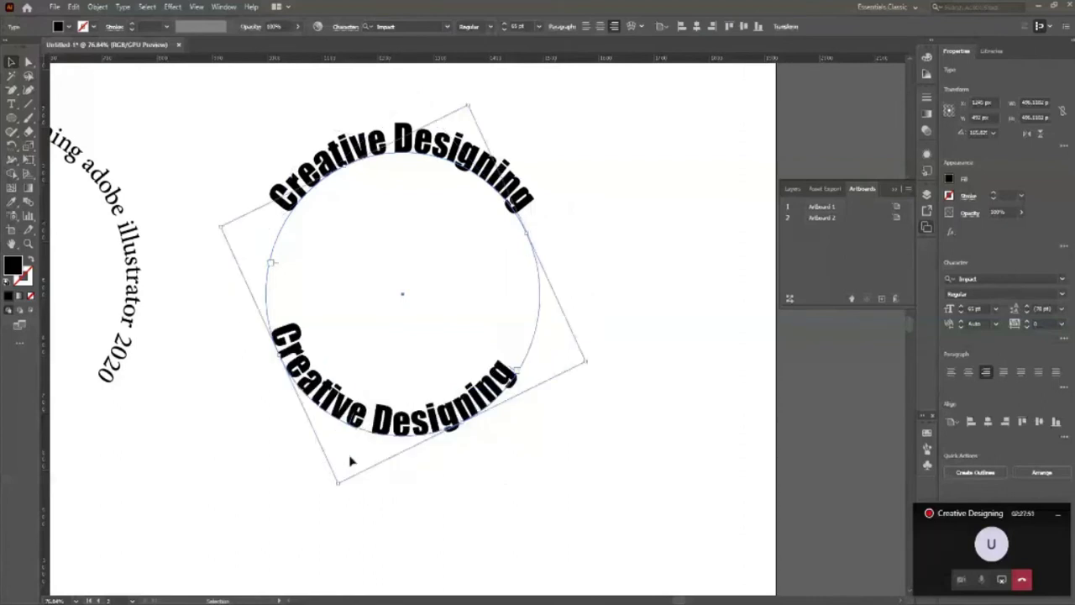
left_click_drag(586, 361, 602, 335)
Zoom in on the lower curved text and rotate it around the circle.
key("a")
key("z")
left_click(413, 451)
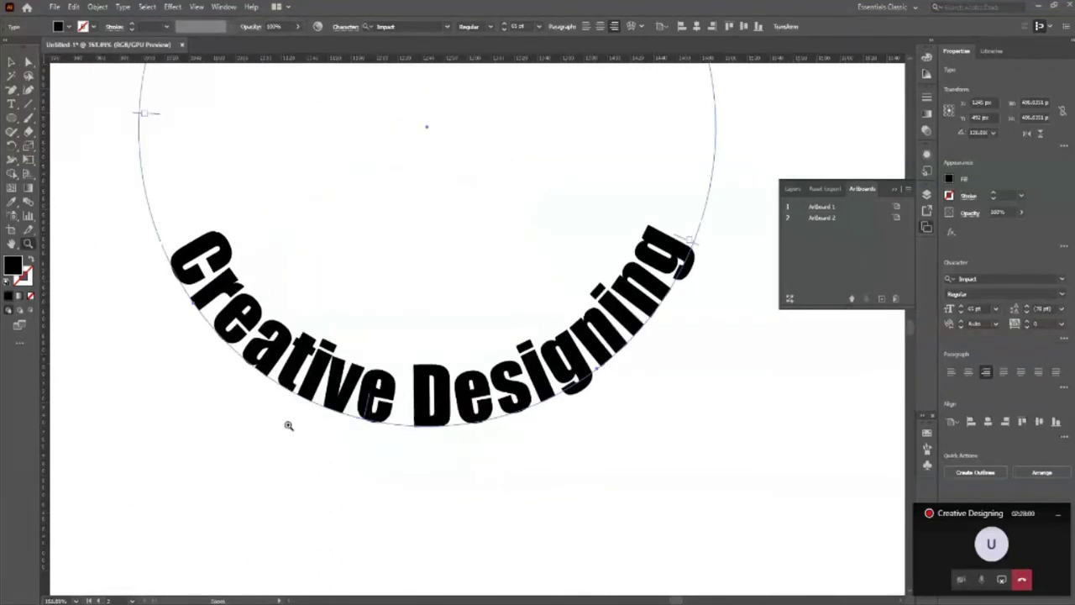
left_click(340, 433)
left_click(10, 62)
mouse_move(370, 558)
left_mouse_down()
mouse_move(384, 452)
mouse_move(638, 482)
left_mouse_up()
left_click(382, 351)
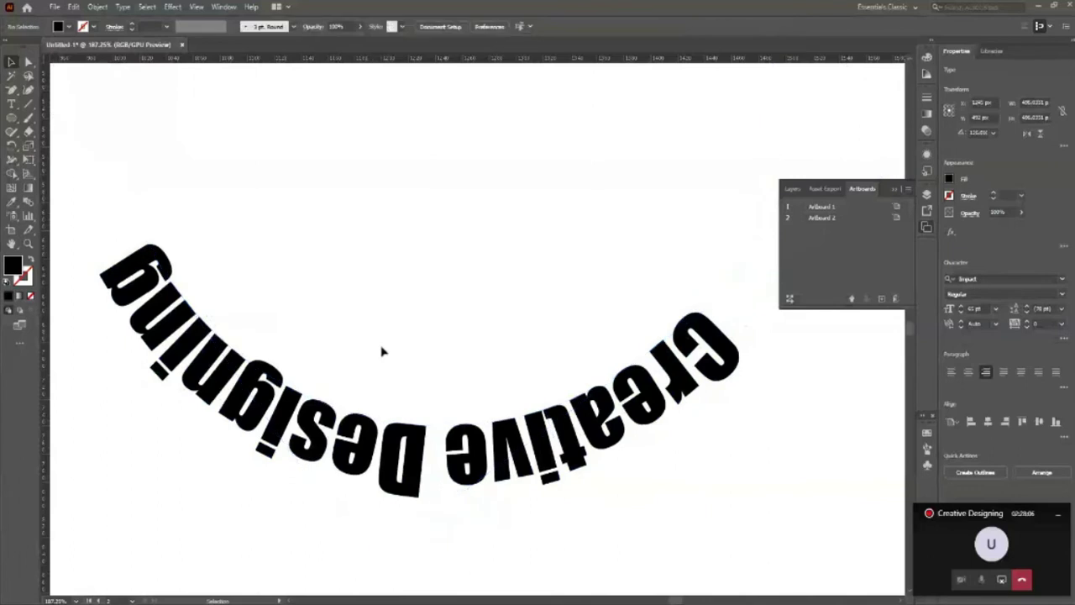
Select the circular text and turn on Flip with Preview in Type on a Path Options.
scroll(259, 305, "down", 2)
scroll(192, 324, "down", 3)
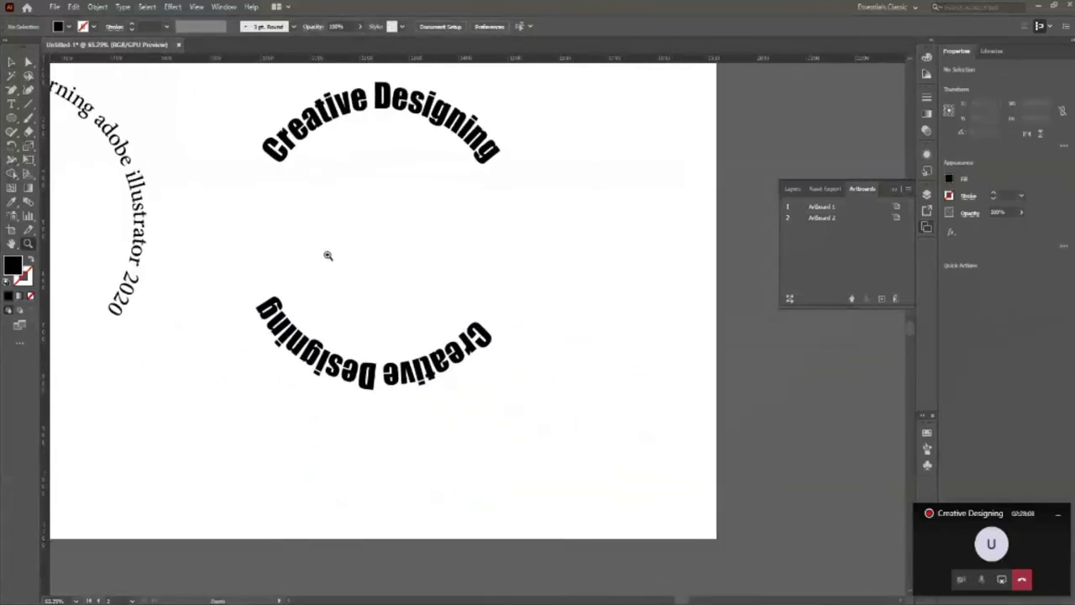
scroll(327, 255, "down", 1)
key("v")
left_click(518, 216)
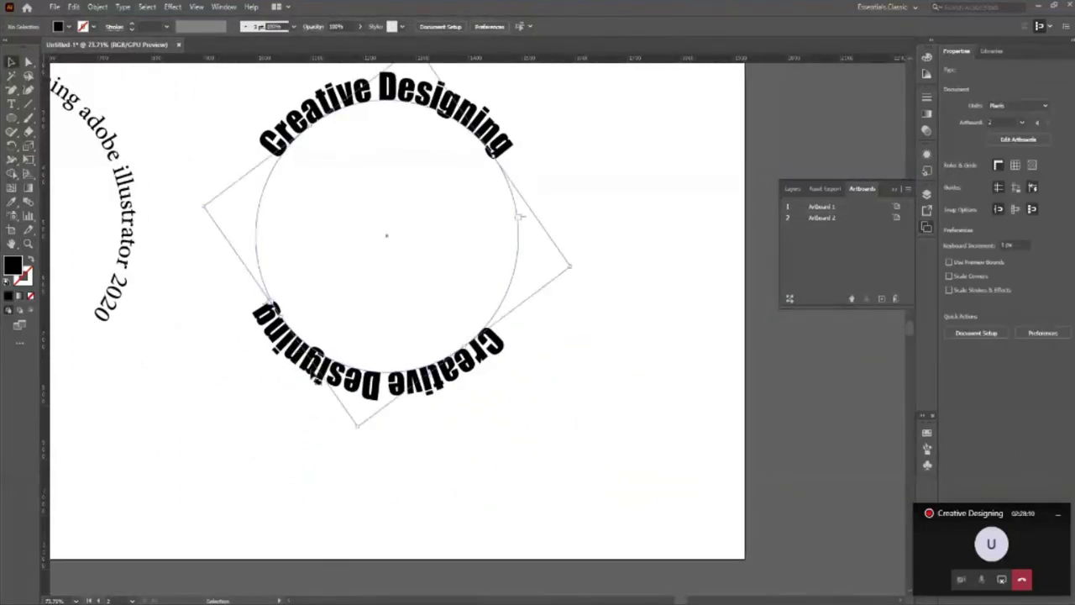
left_click(122, 7)
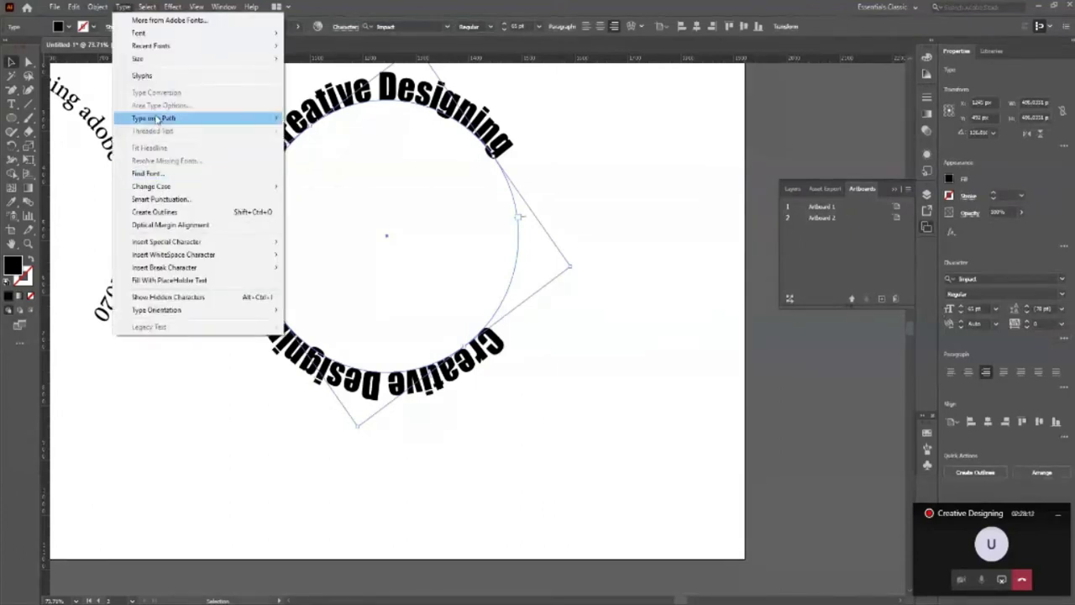
mouse_move(154, 119)
left_click(336, 185)
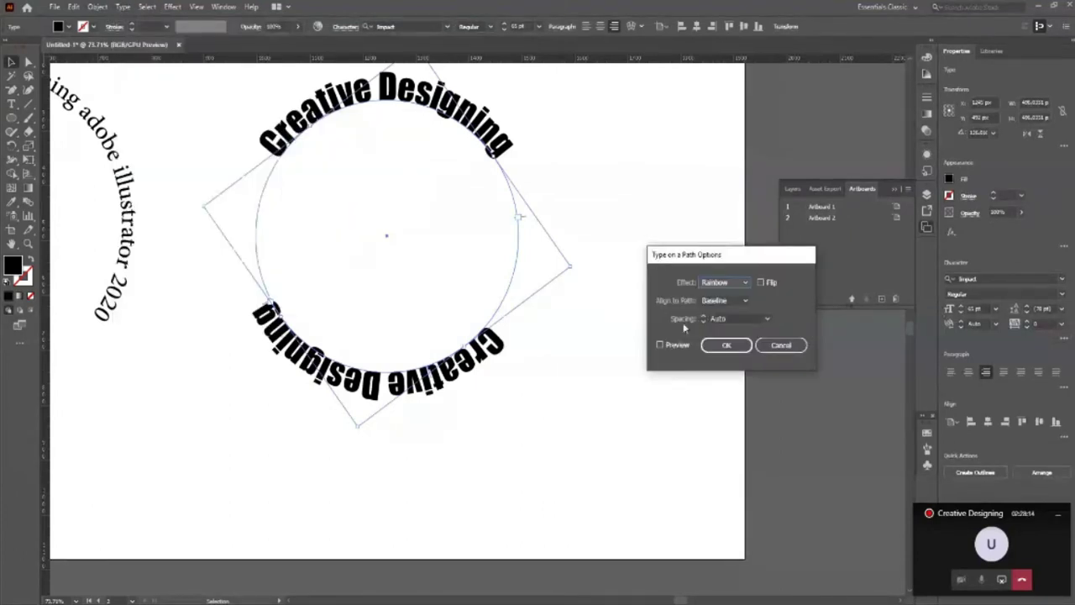
left_click(660, 344)
left_click(761, 283)
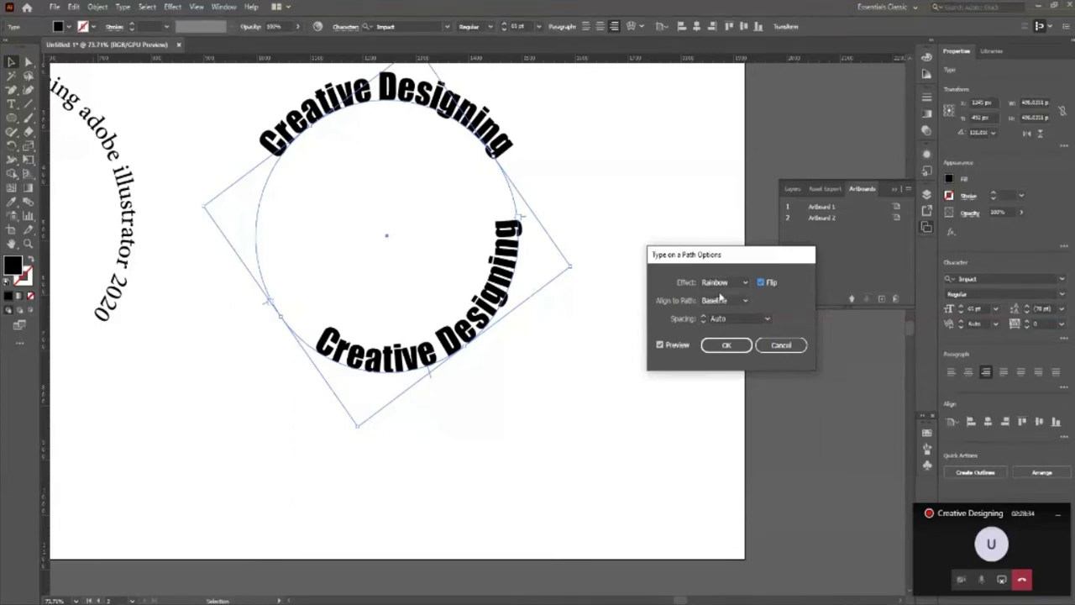
Compare Ascender, Descender and Baseline alignment, apply Center, then rotate the lower text.
left_click(721, 299)
left_click(724, 313)
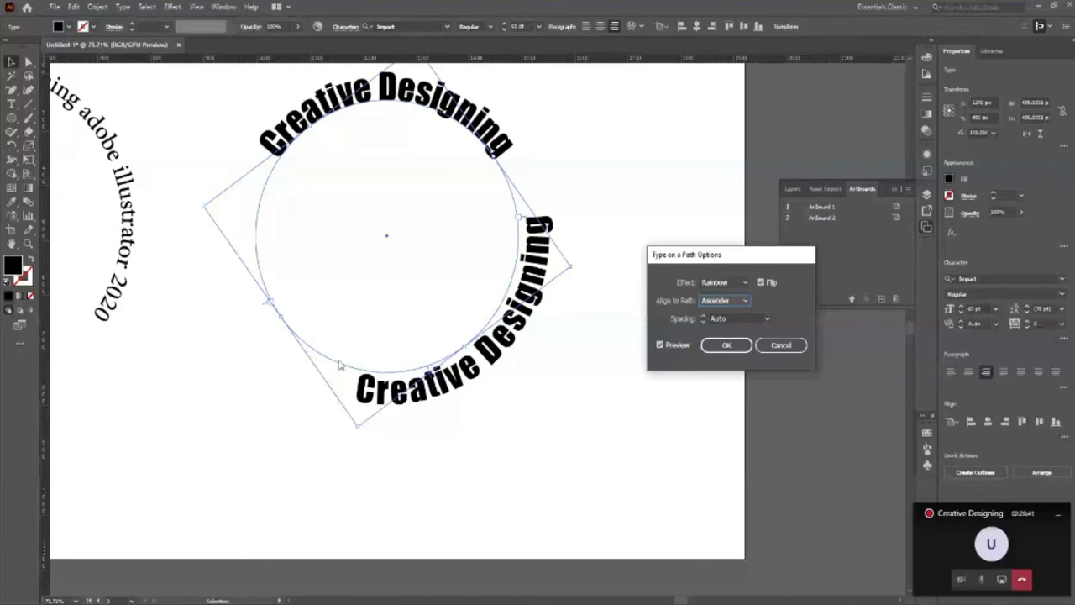
left_click(745, 300)
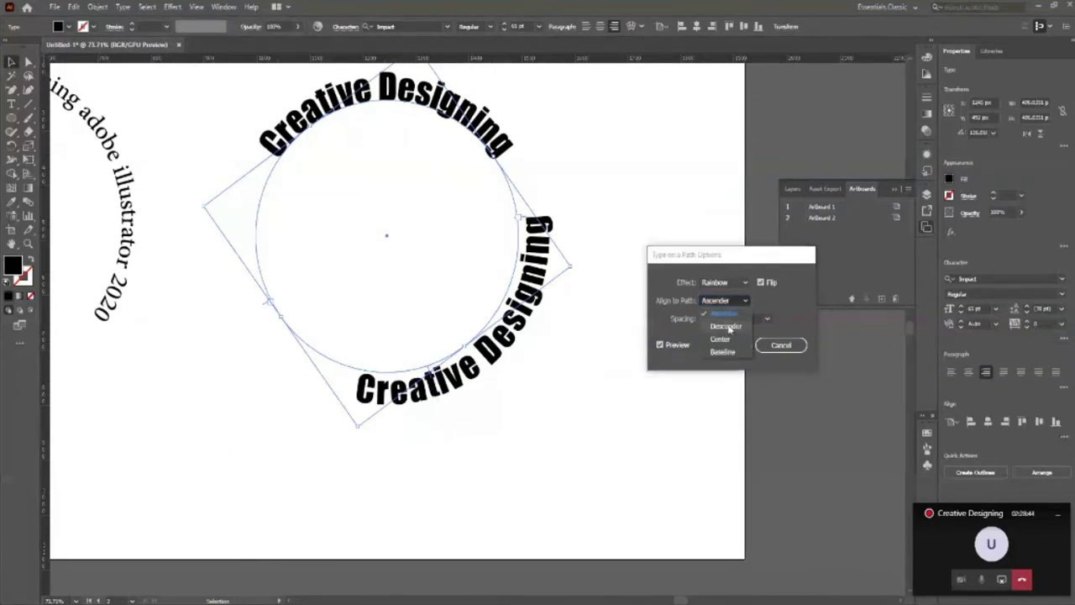
left_click(725, 326)
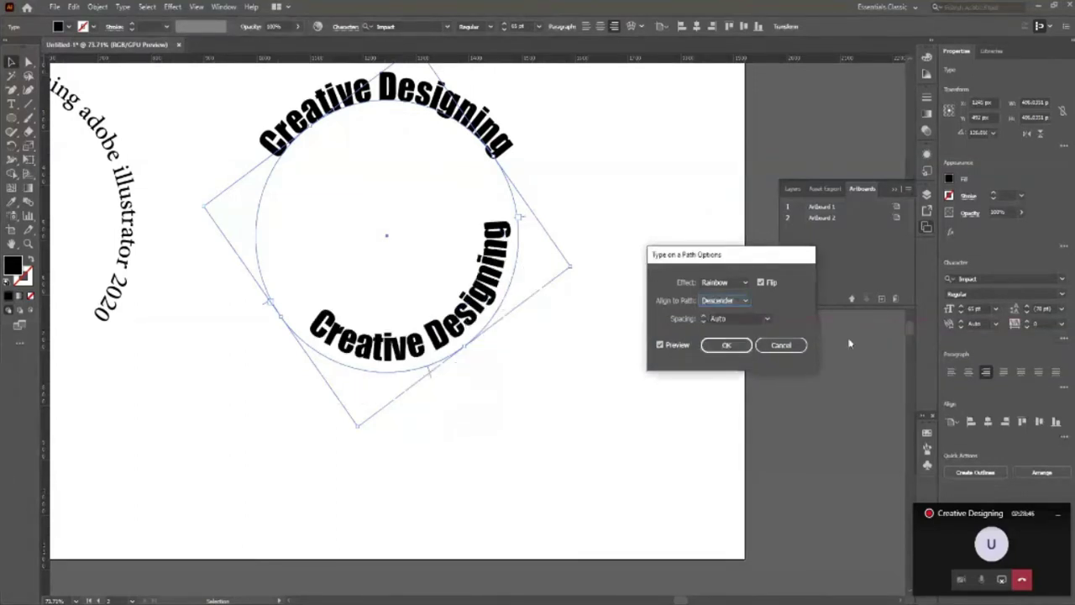
left_click(745, 300)
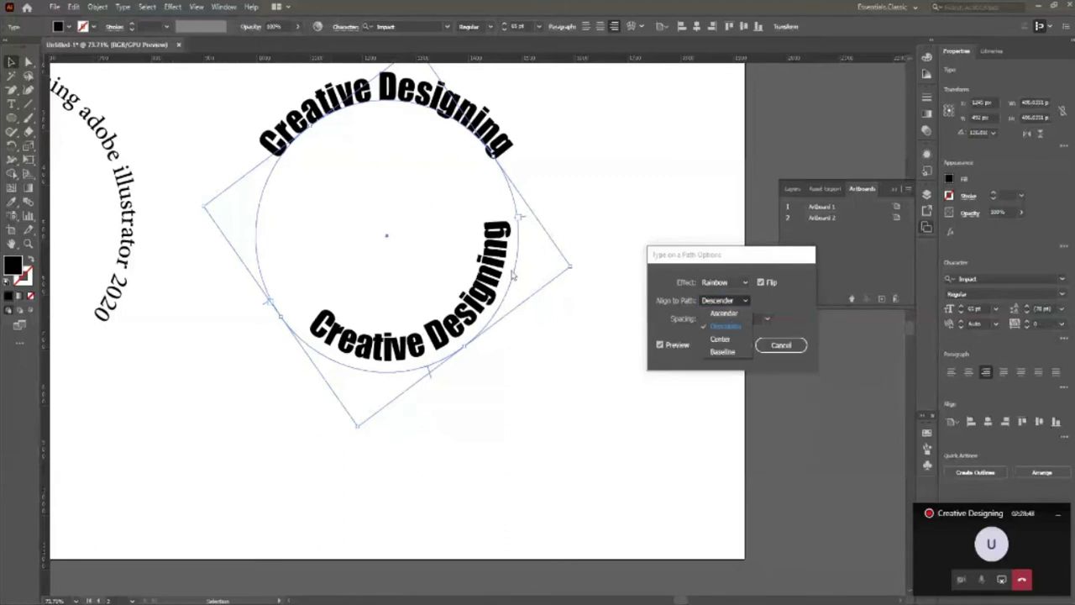
left_click(719, 339)
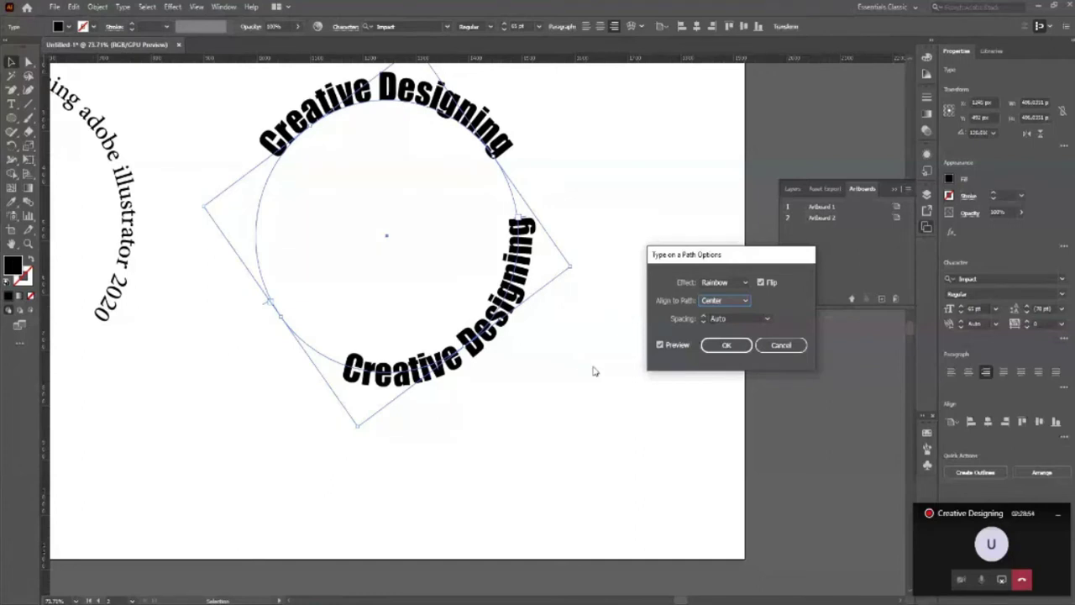
left_click(725, 302)
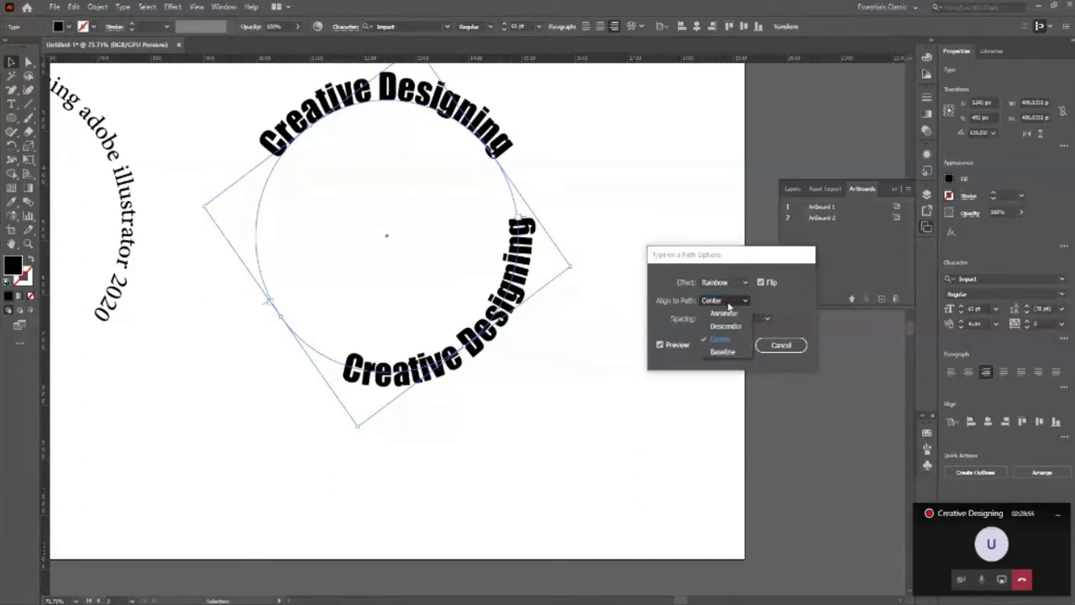
left_click(714, 350)
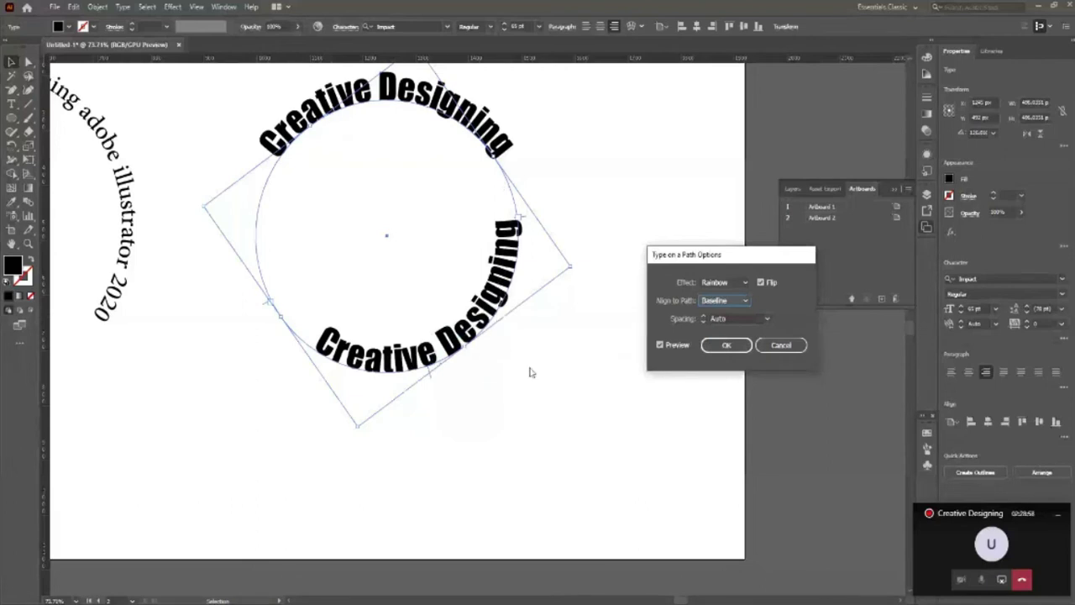
left_click(735, 303)
left_click(719, 340)
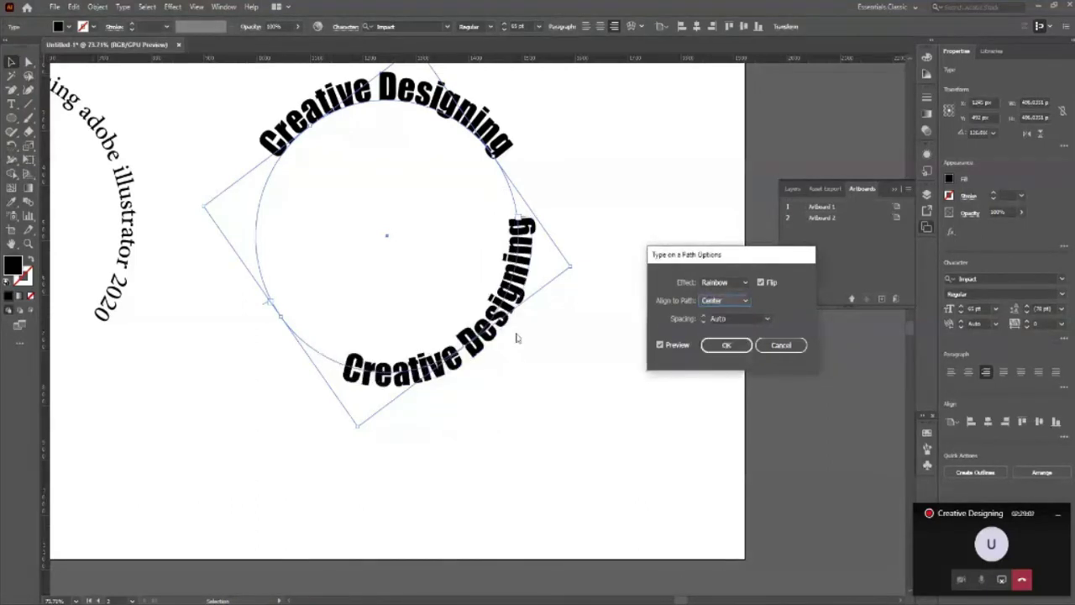
left_click(727, 346)
mouse_move(584, 274)
left_mouse_down()
mouse_move(482, 417)
mouse_move(454, 437)
mouse_move(494, 378)
left_mouse_up()
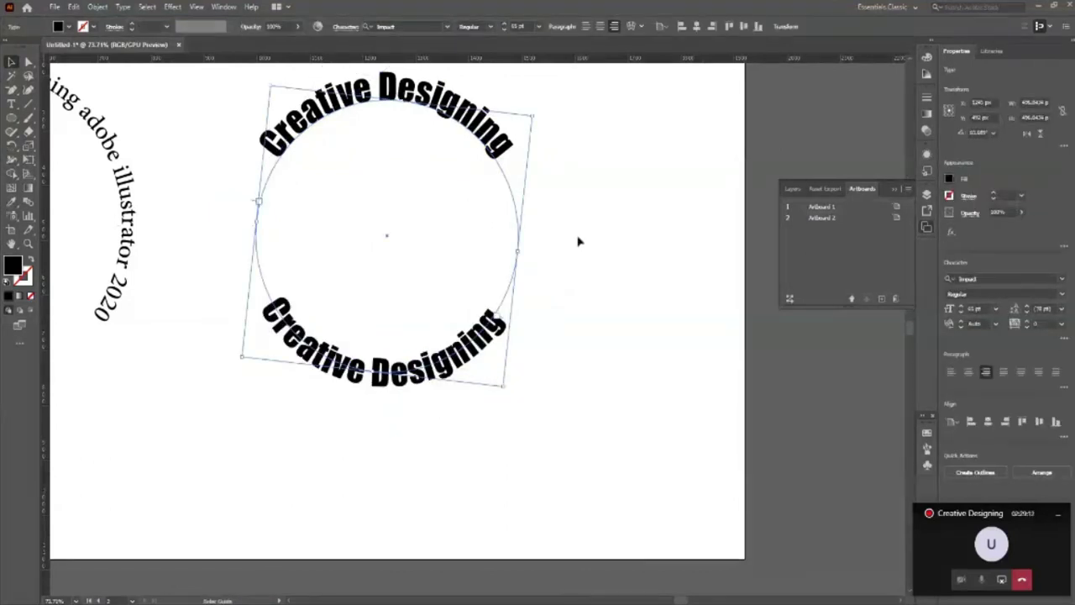
Rotate the lower Creative Designing text level beneath the circle, then deselect it.
left_click(575, 306)
left_click(426, 383)
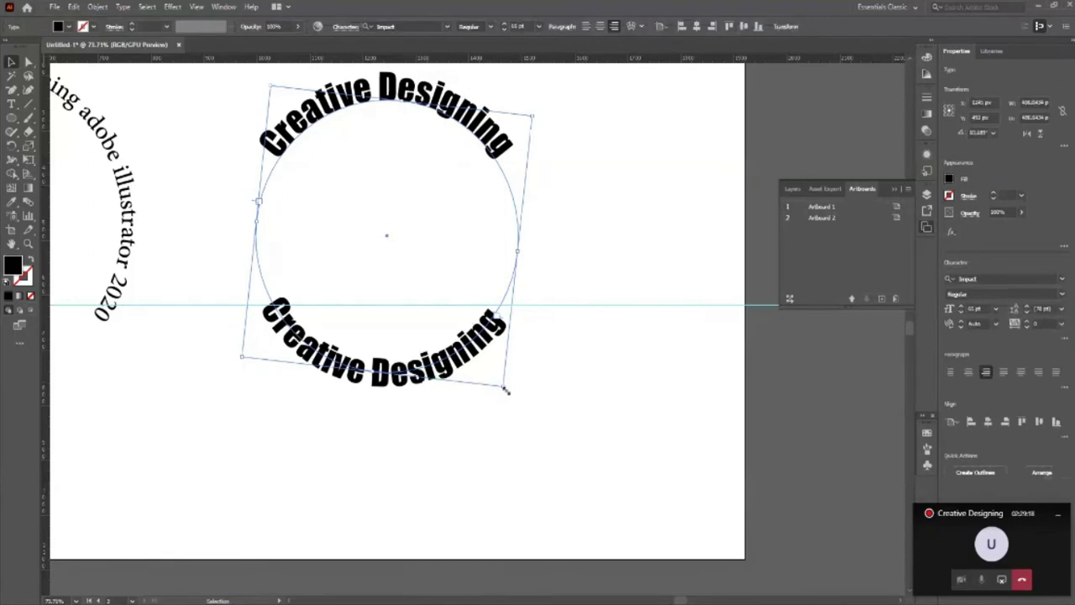
left_click_drag(507, 388, 517, 374)
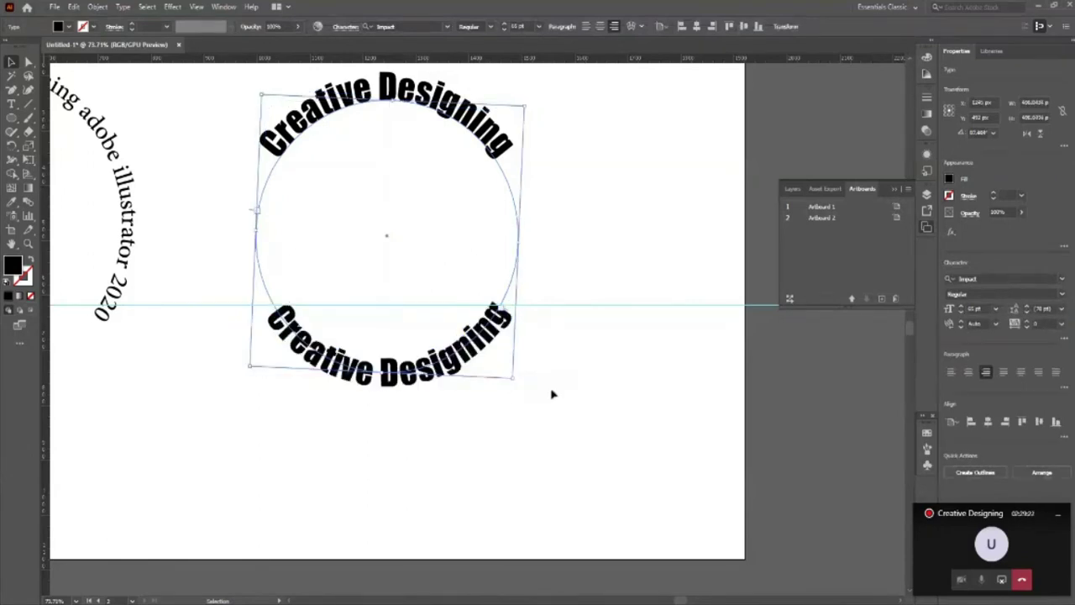
left_click(532, 414)
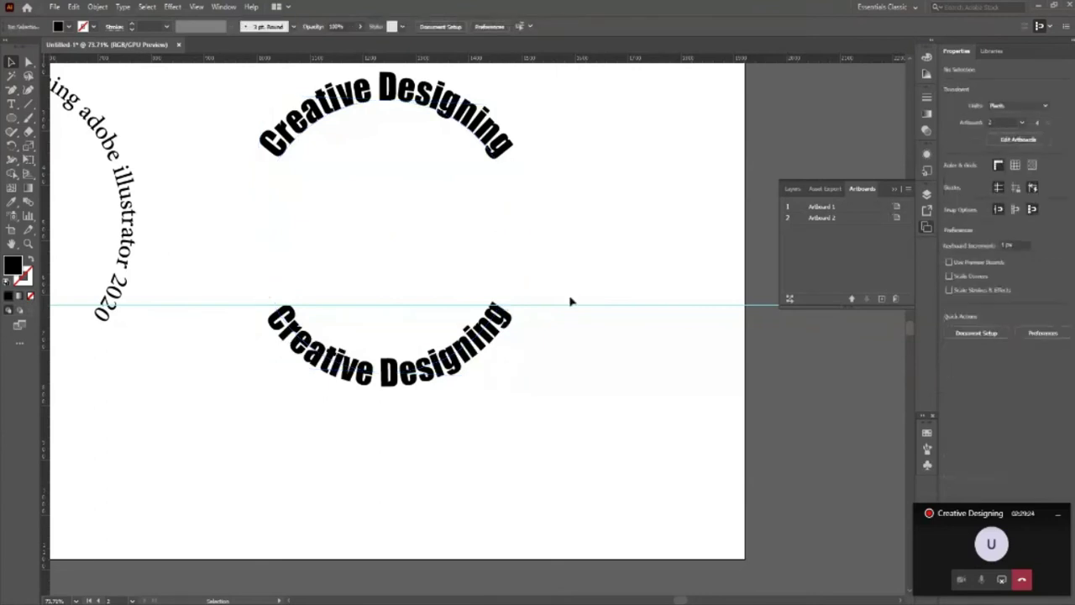
left_click(571, 375)
scroll(600, 386, "up", 1)
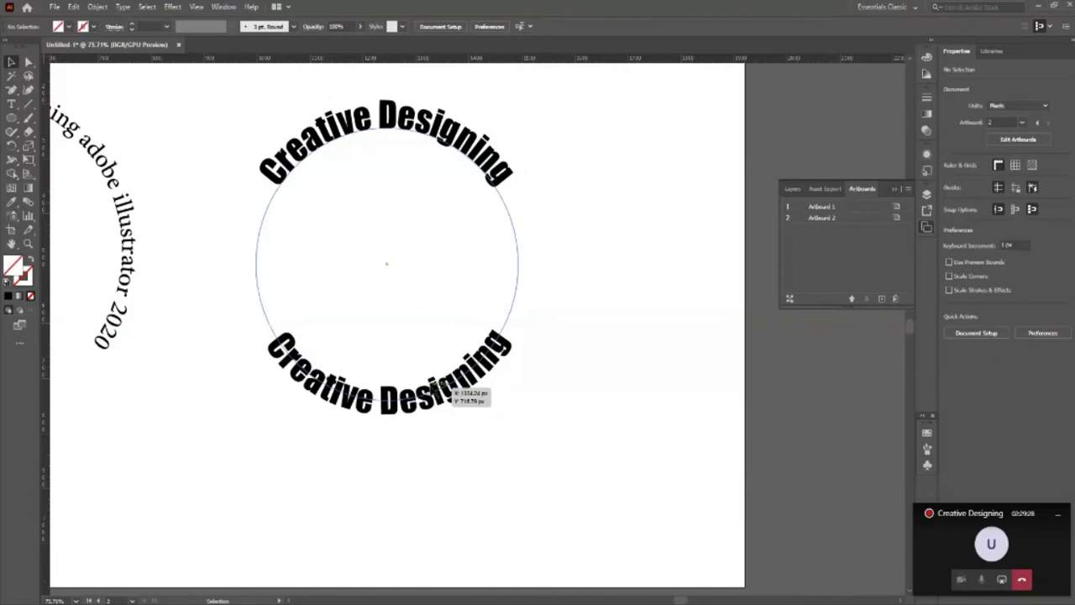
Colour the lower curved text orange and the top curved text red.
left_click(468, 389)
left_click(69, 27)
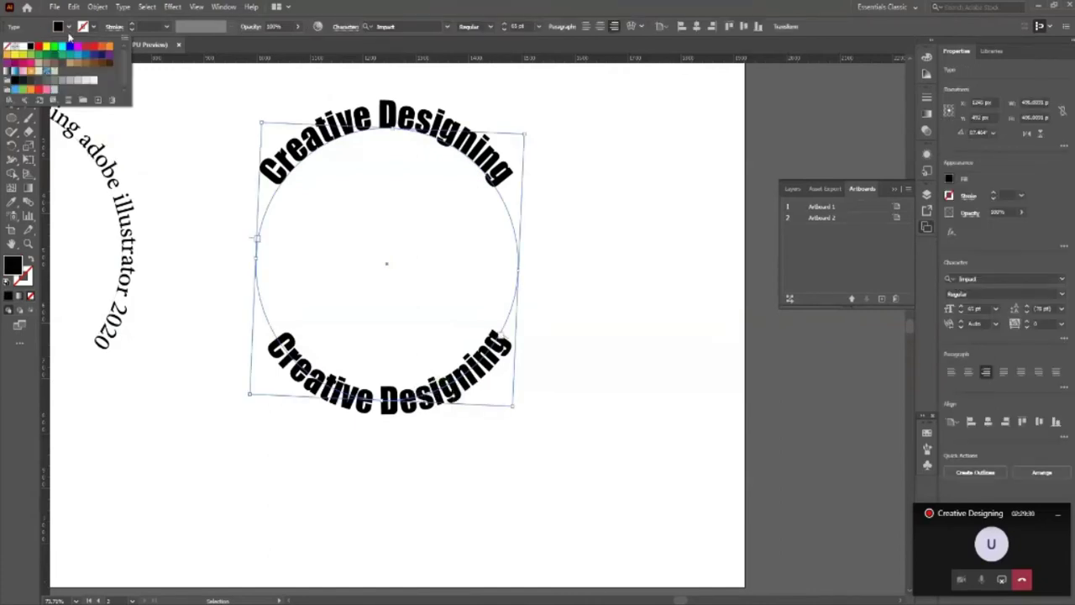
left_click(108, 47)
key("Escape")
left_click(201, 143)
left_click(384, 107)
left_click(69, 26)
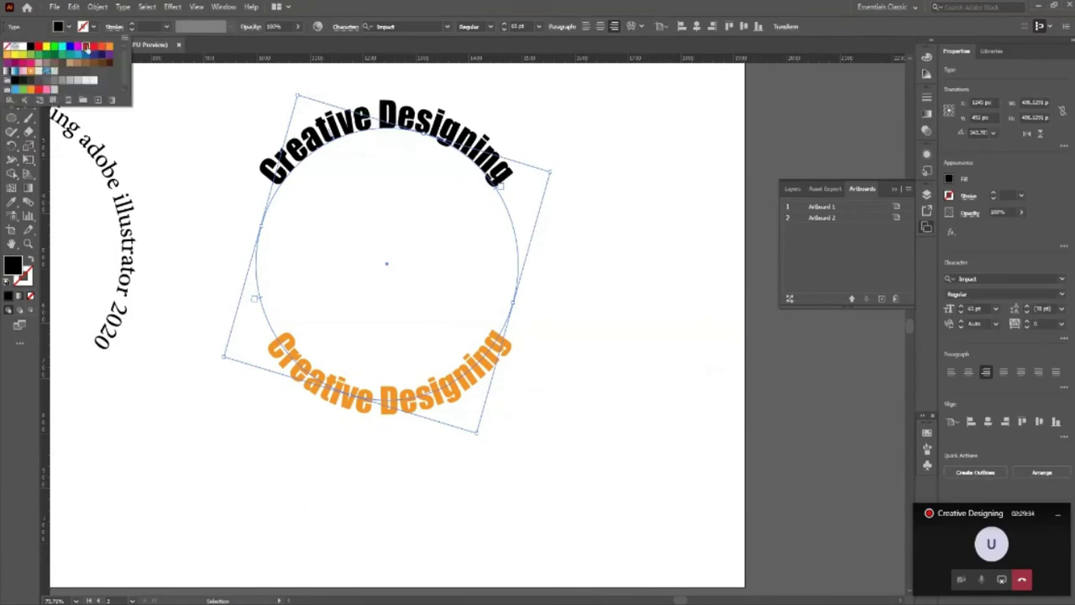
left_click(30, 47)
left_click(605, 370)
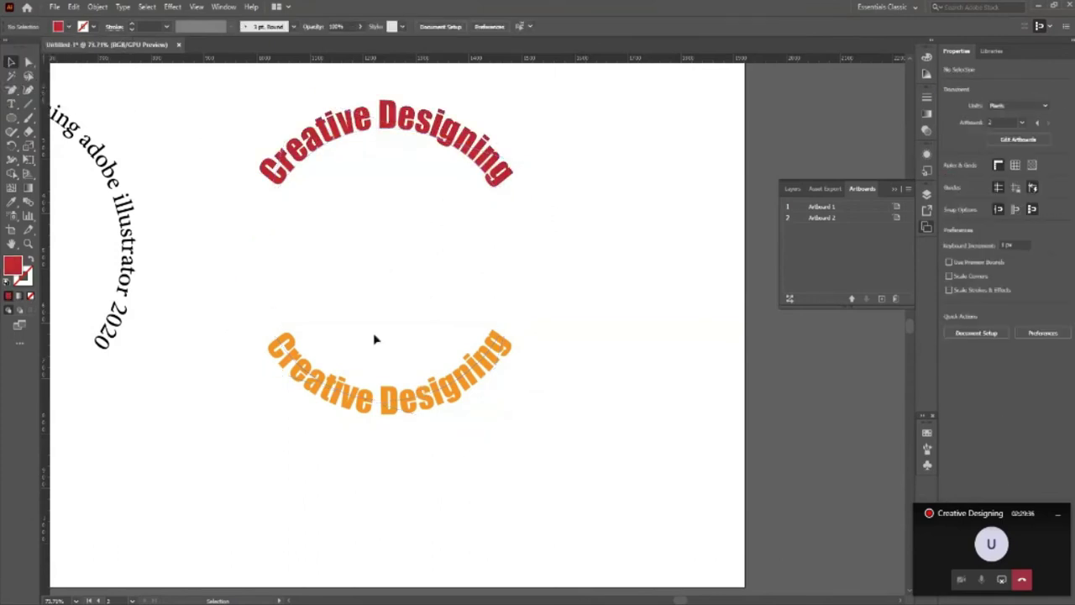
Delete the black circular sentence and move both curved texts left and down.
key("z")
left_click_drag(375, 322, 86, 211)
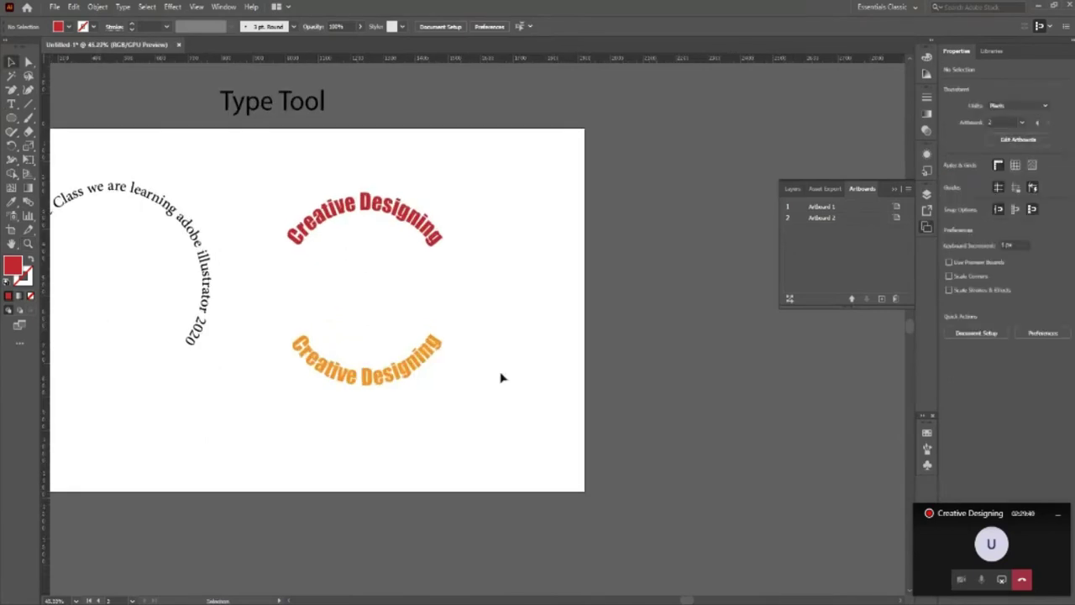
left_click(206, 285)
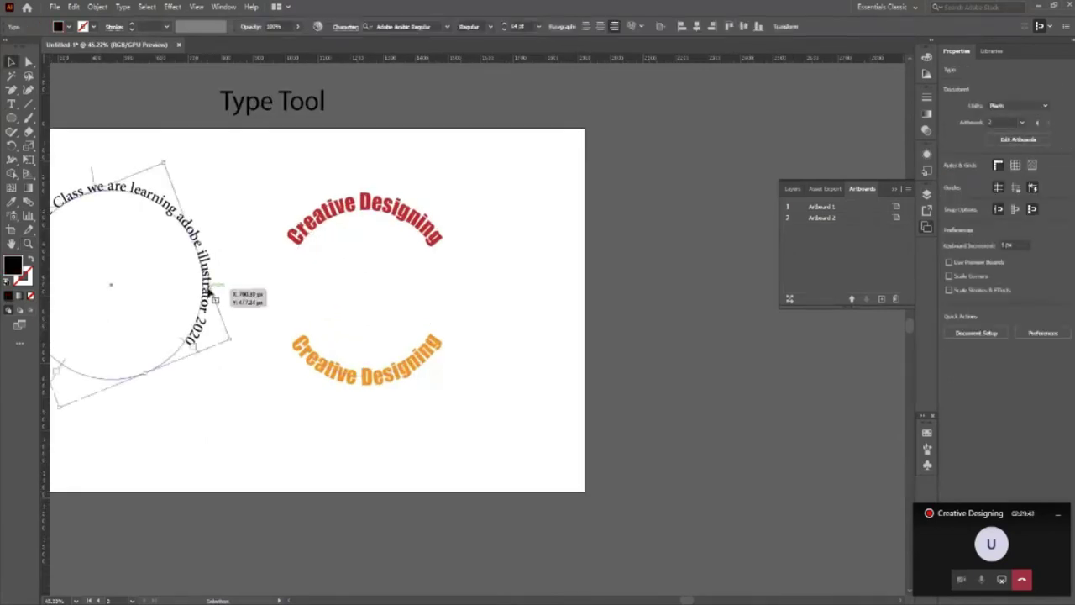
key("Delete")
left_click_drag(261, 221, 430, 396)
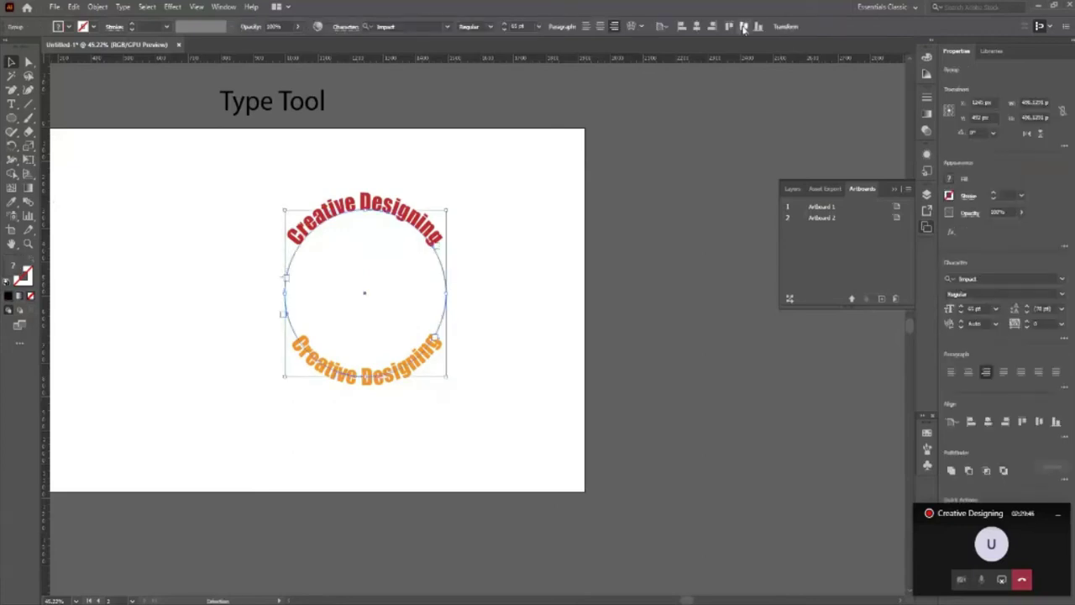
left_click(696, 26)
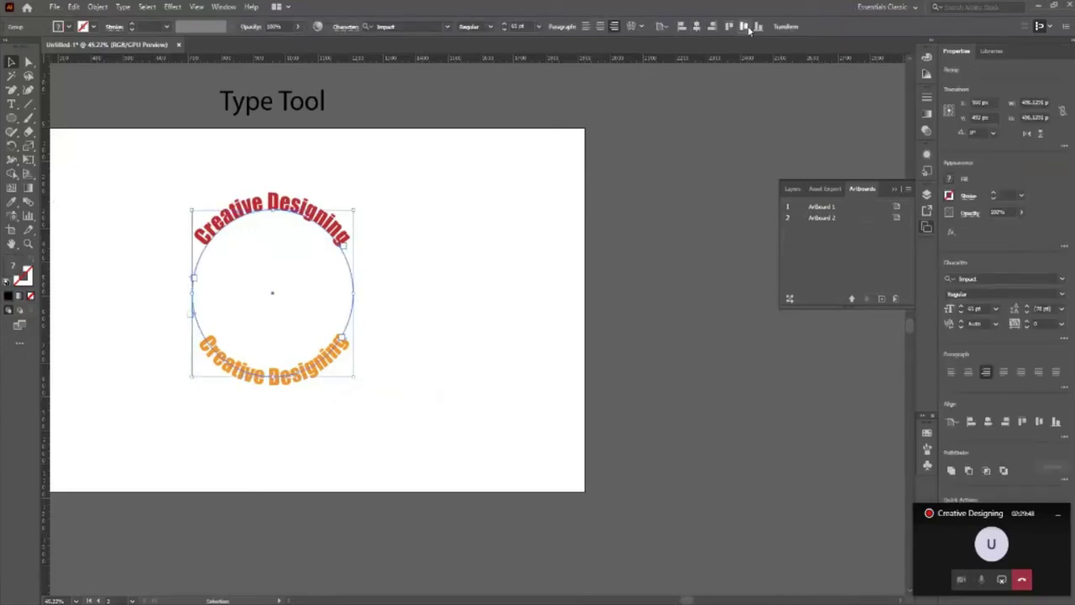
left_click(744, 26)
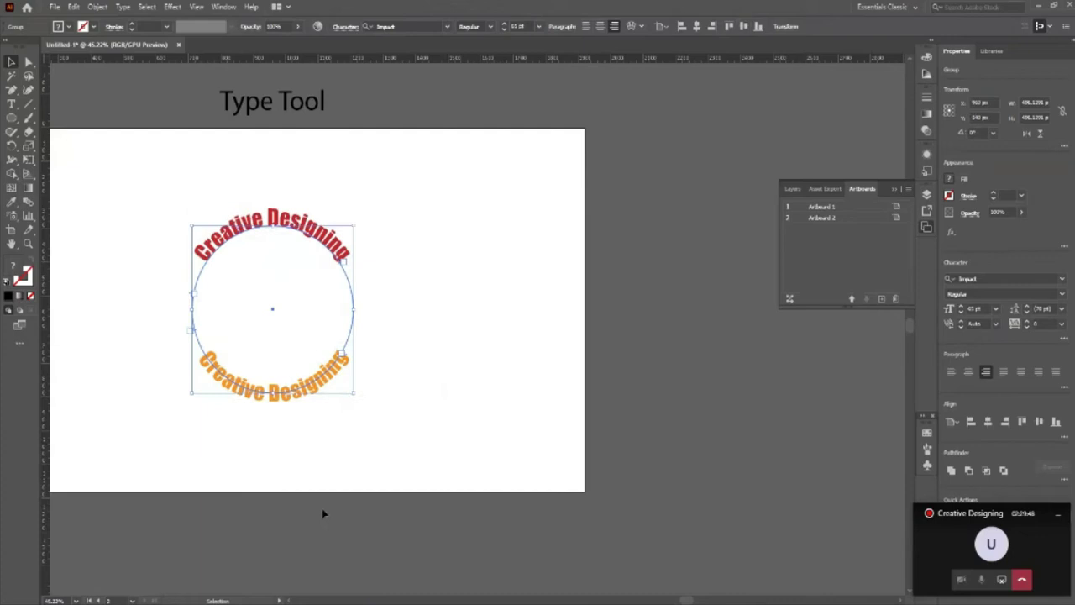
left_click(381, 509)
key("z")
mouse_move(503, 330)
left_mouse_down()
mouse_move(188, 298)
mouse_move(319, 245)
left_mouse_up()
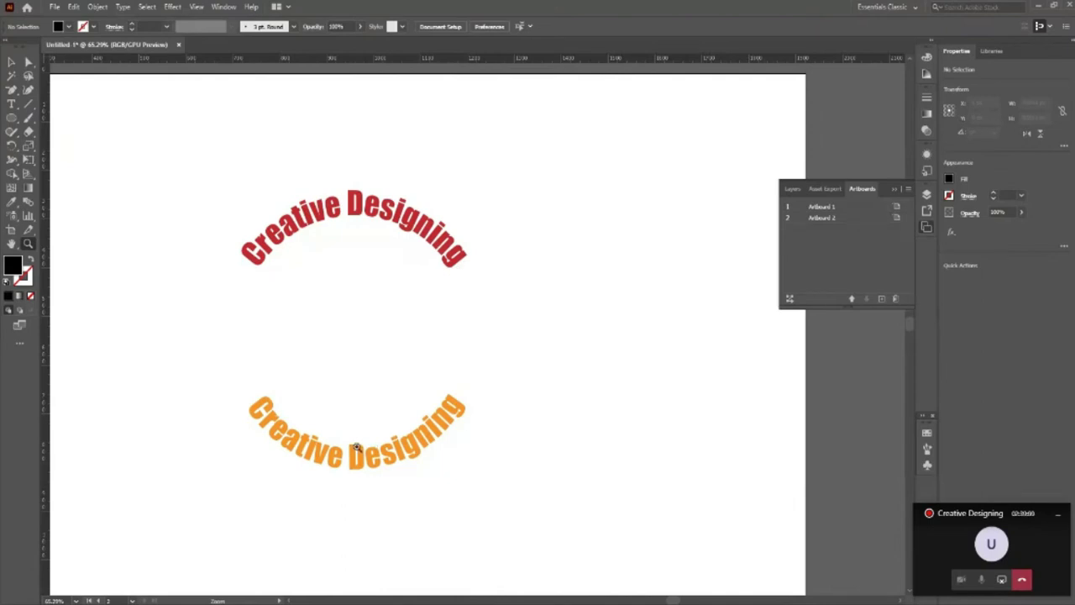
Draw an orange-filled circle, about 428 px wide, from the centre of the text ring.
key("v")
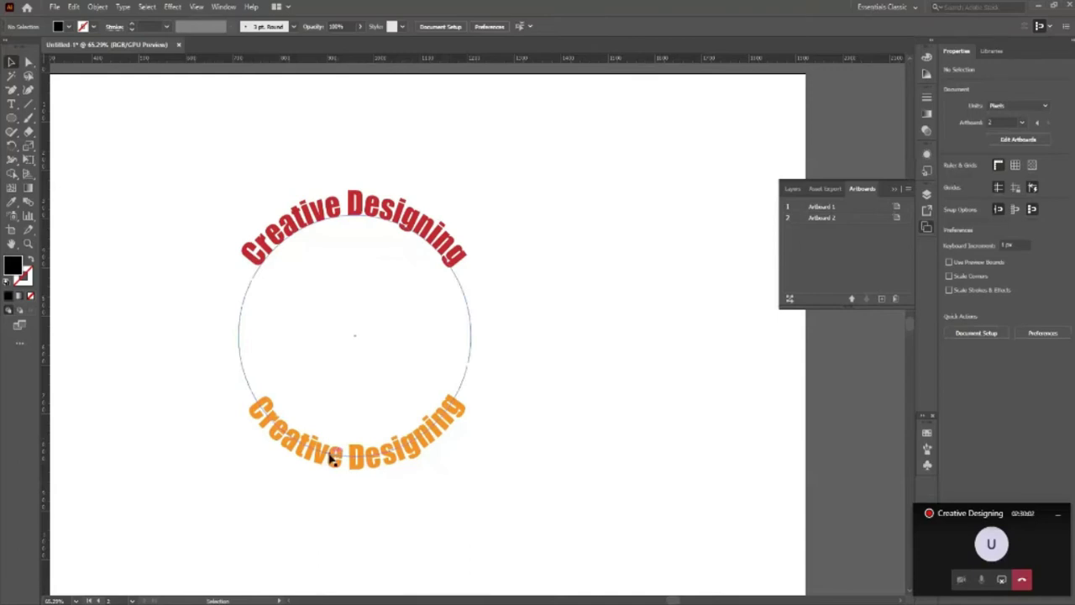
left_click(332, 459)
left_click(130, 376)
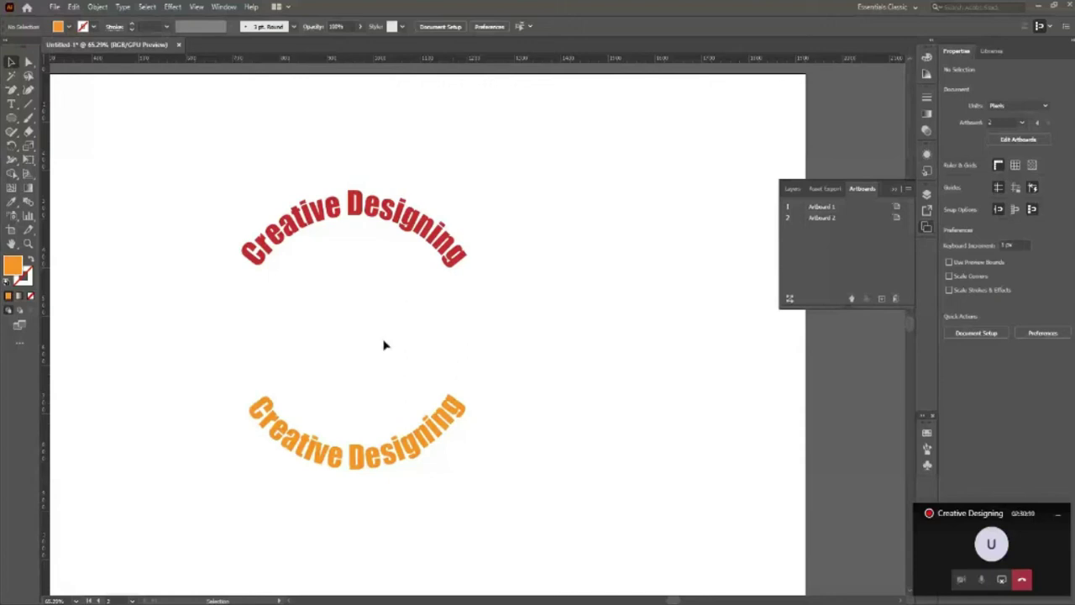
key("l")
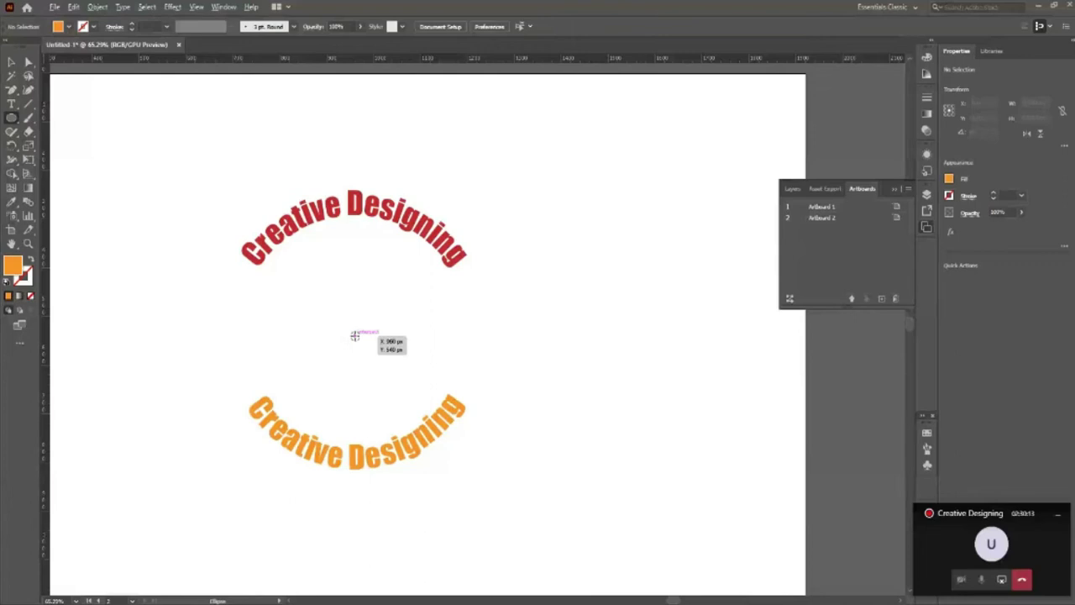
left_click_drag(355, 335, 410, 438)
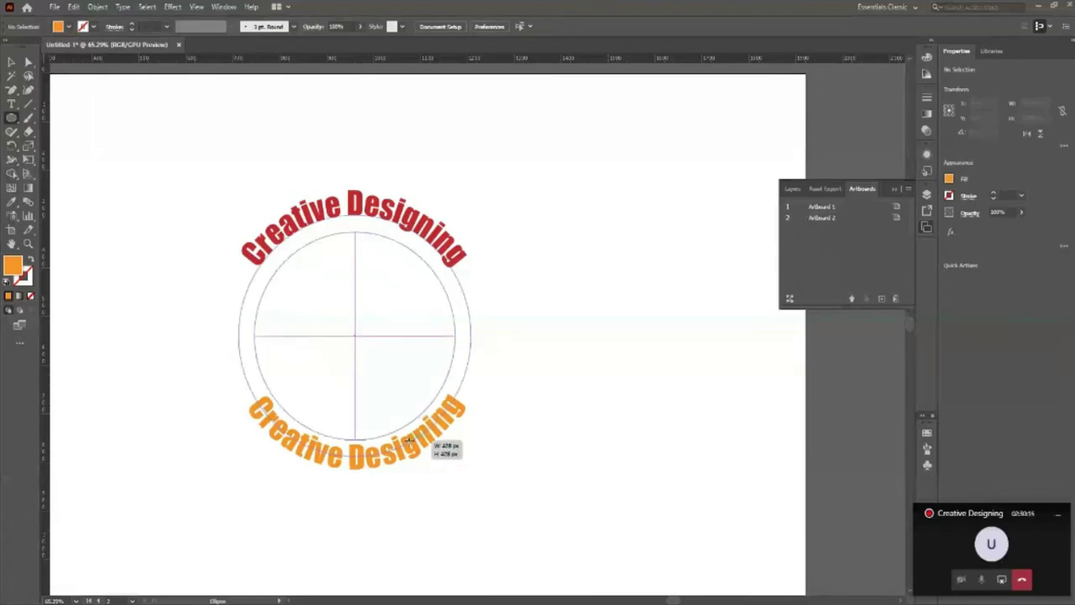
left_click_drag(410, 438, 410, 439)
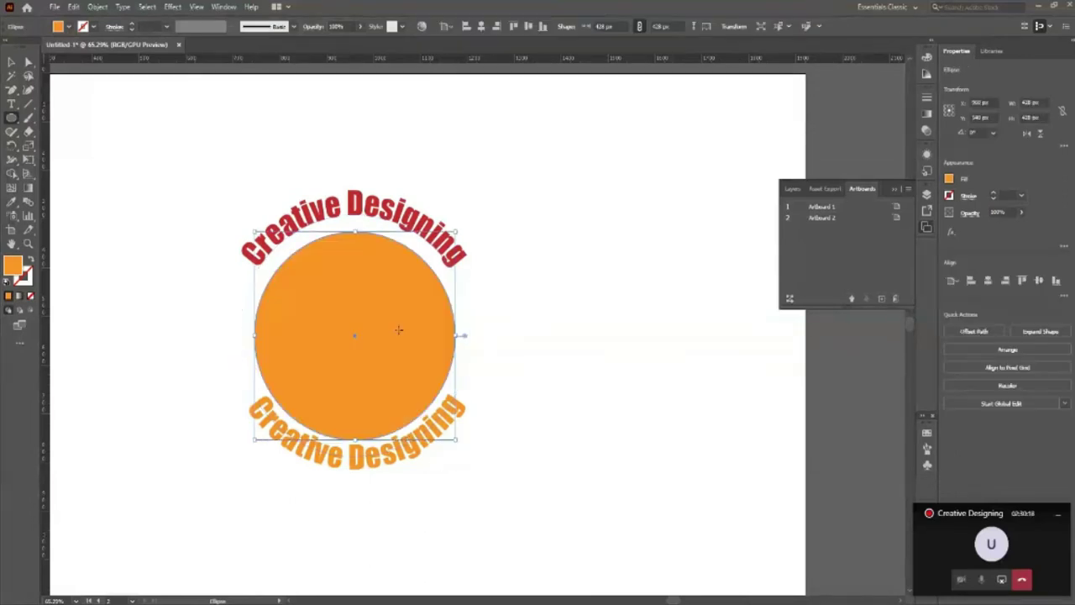
key("v")
left_click(98, 122)
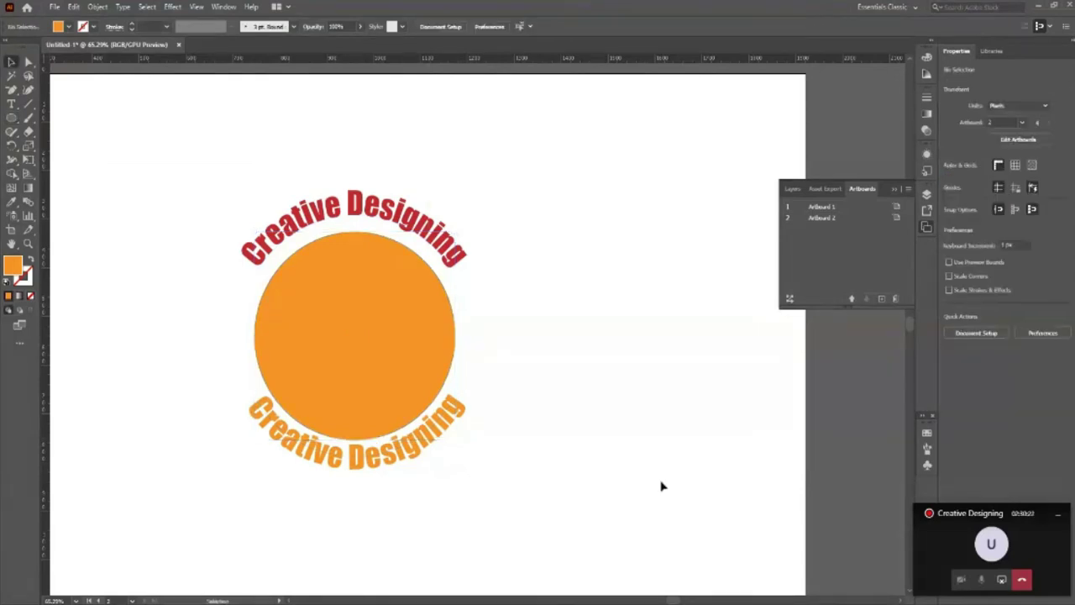
left_click(333, 368)
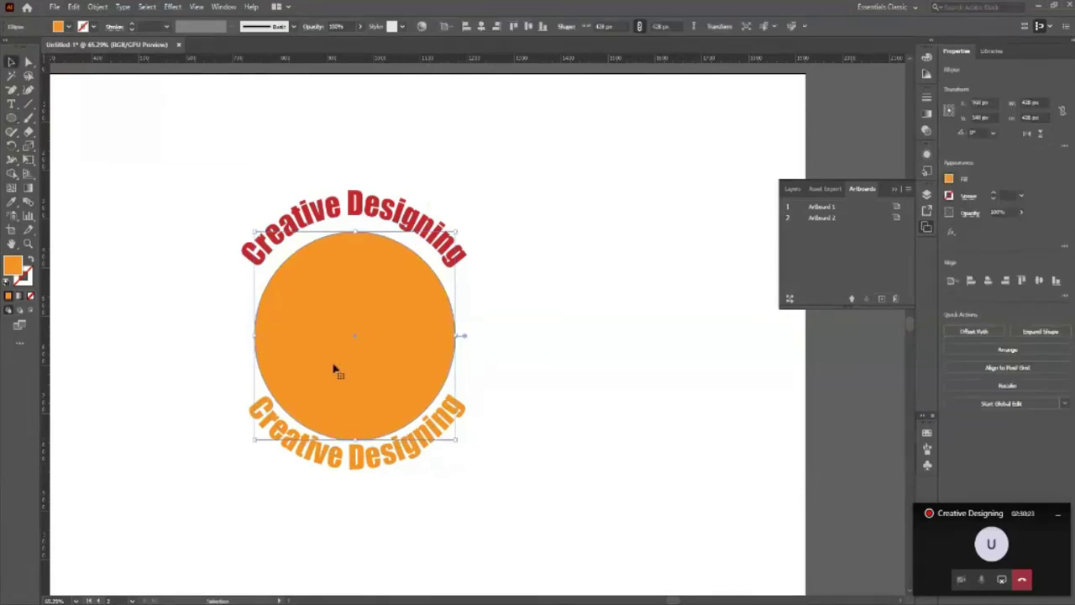
left_click(422, 427)
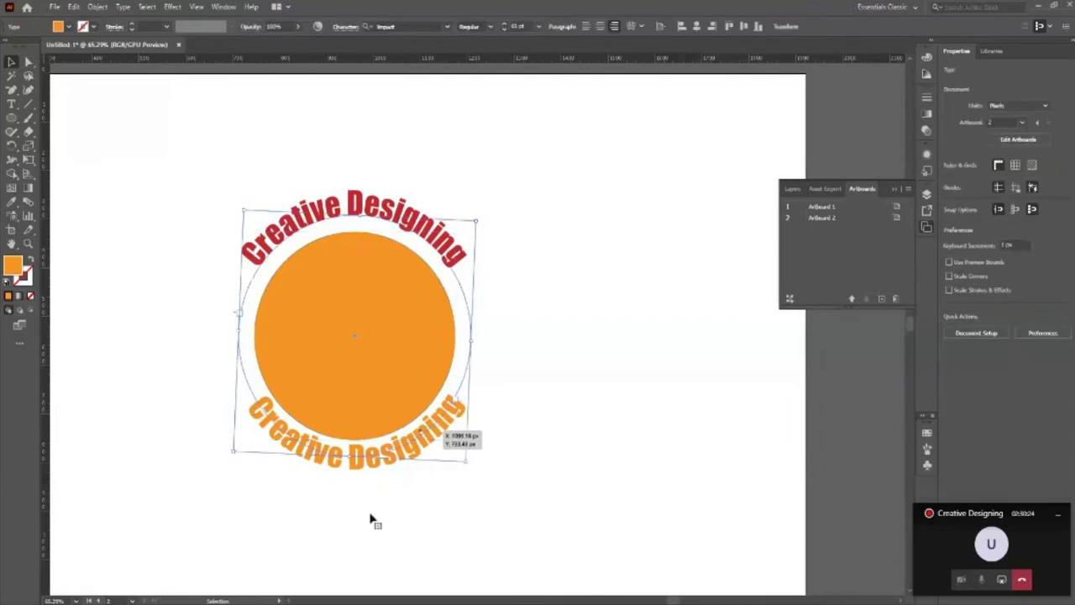
key("z")
left_click(379, 235)
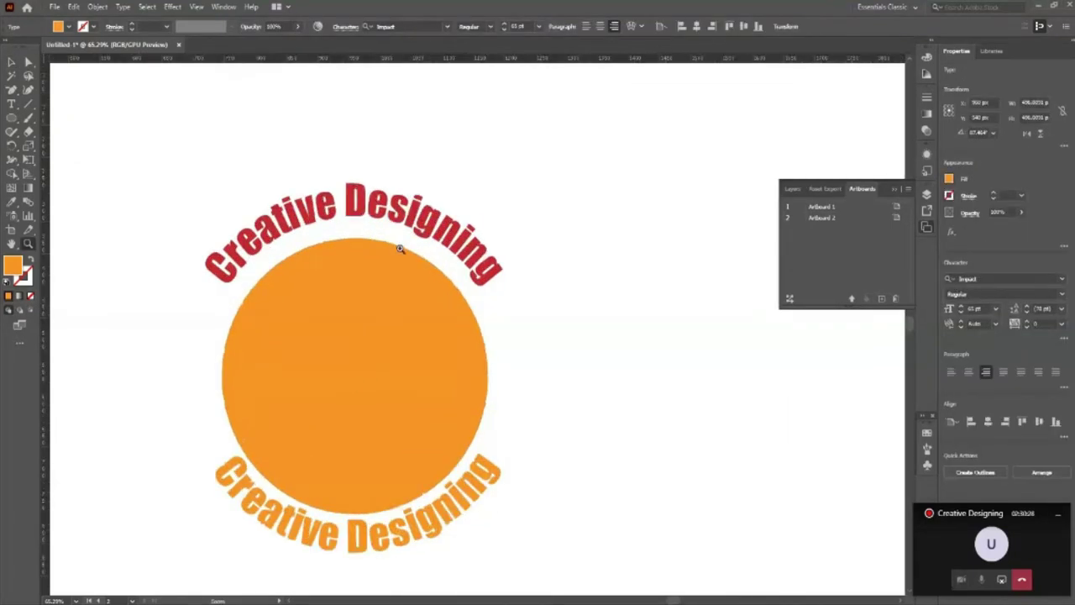
left_click(359, 216)
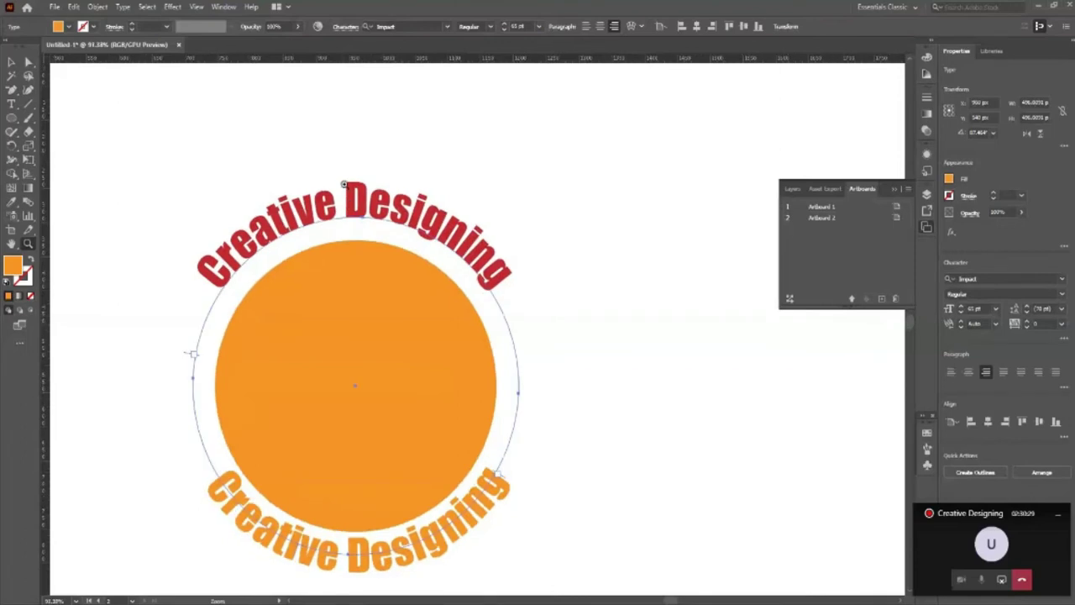
left_click(343, 183)
key("v")
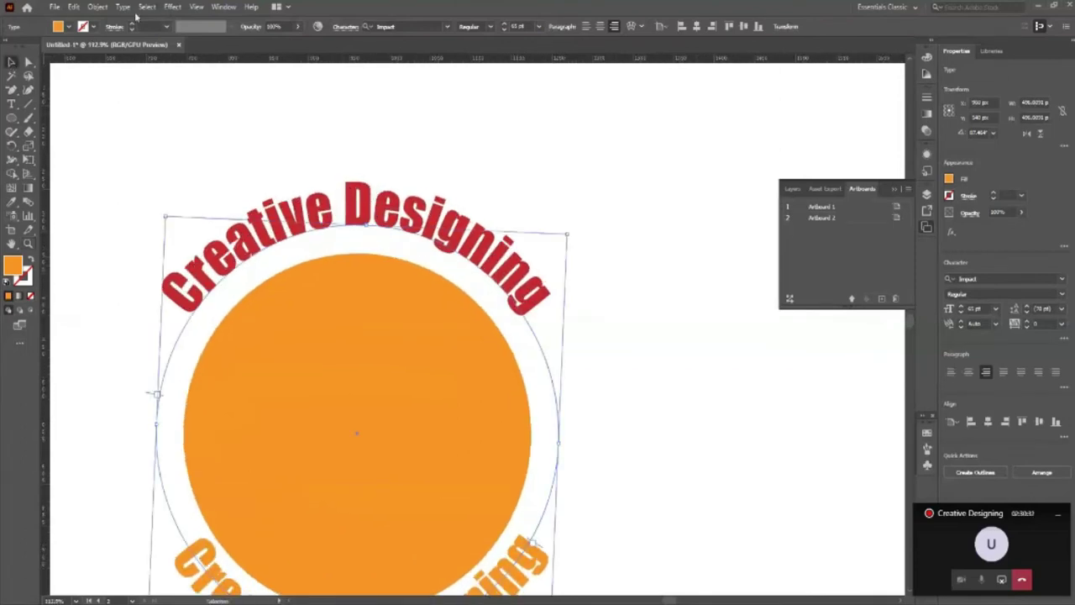
left_click(123, 6)
mouse_move(154, 118)
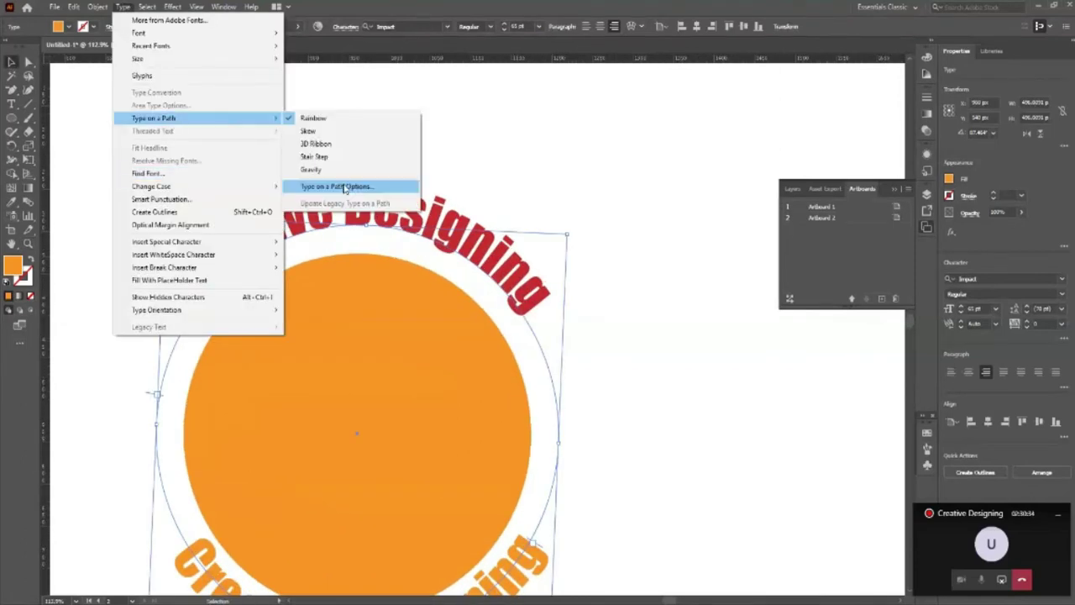
left_click(344, 186)
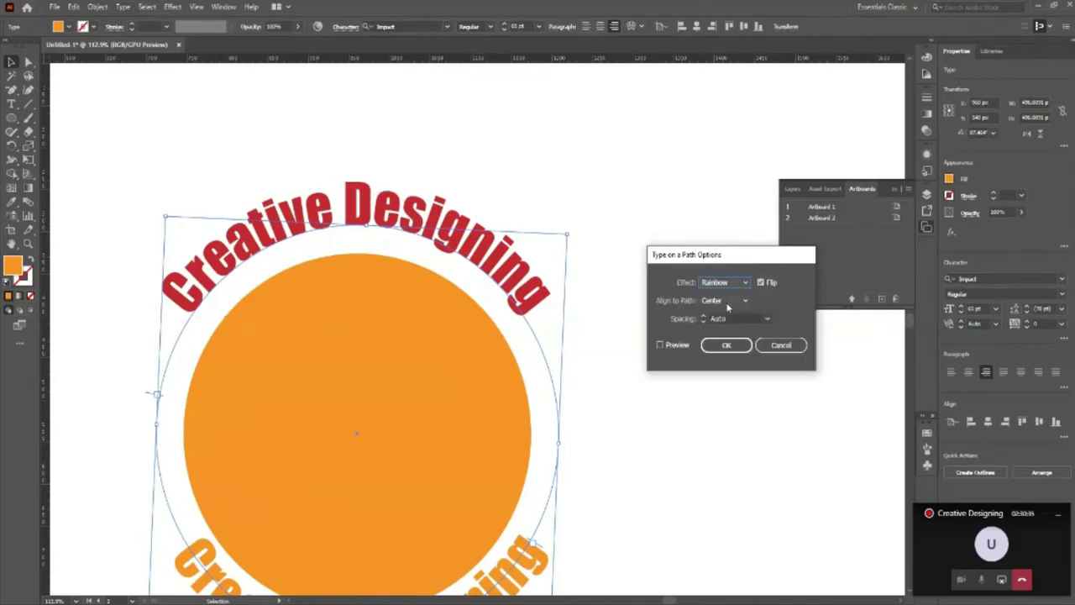
left_click(727, 301)
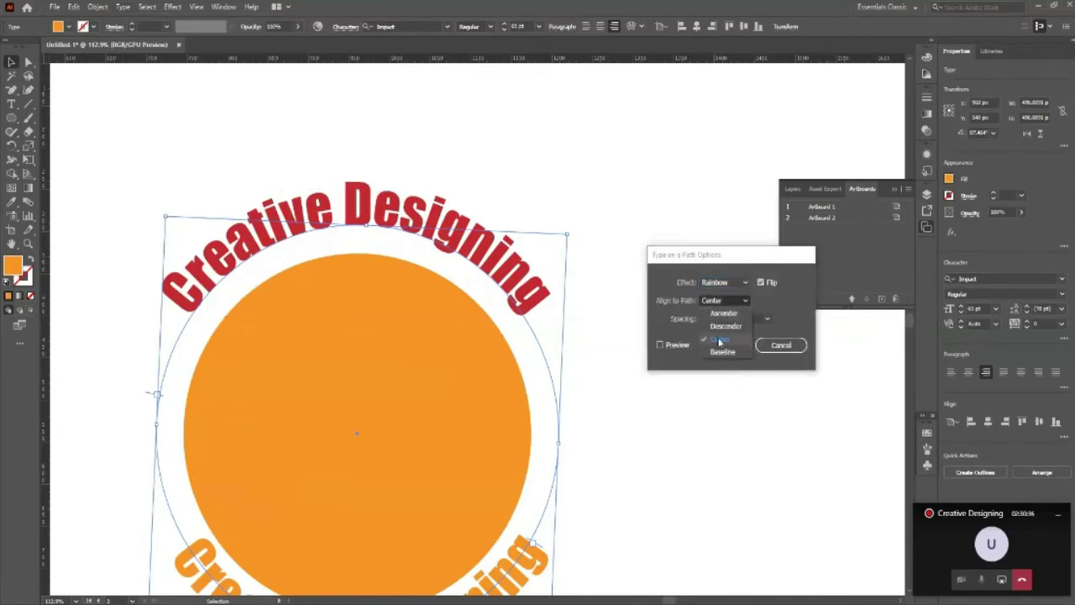
left_click(718, 340)
left_click(767, 283)
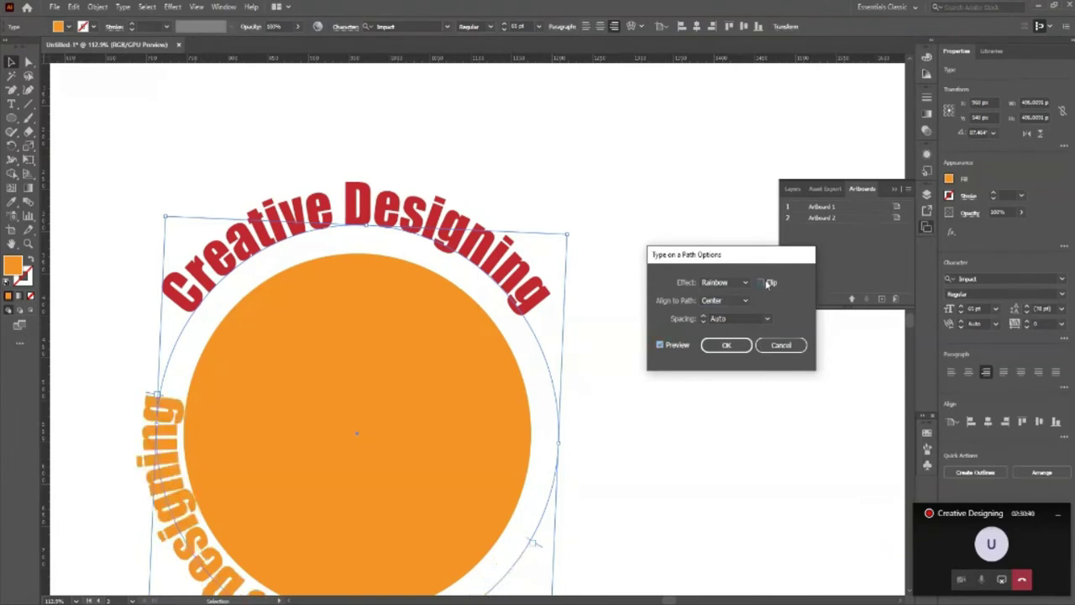
left_click(780, 344)
left_click(604, 353)
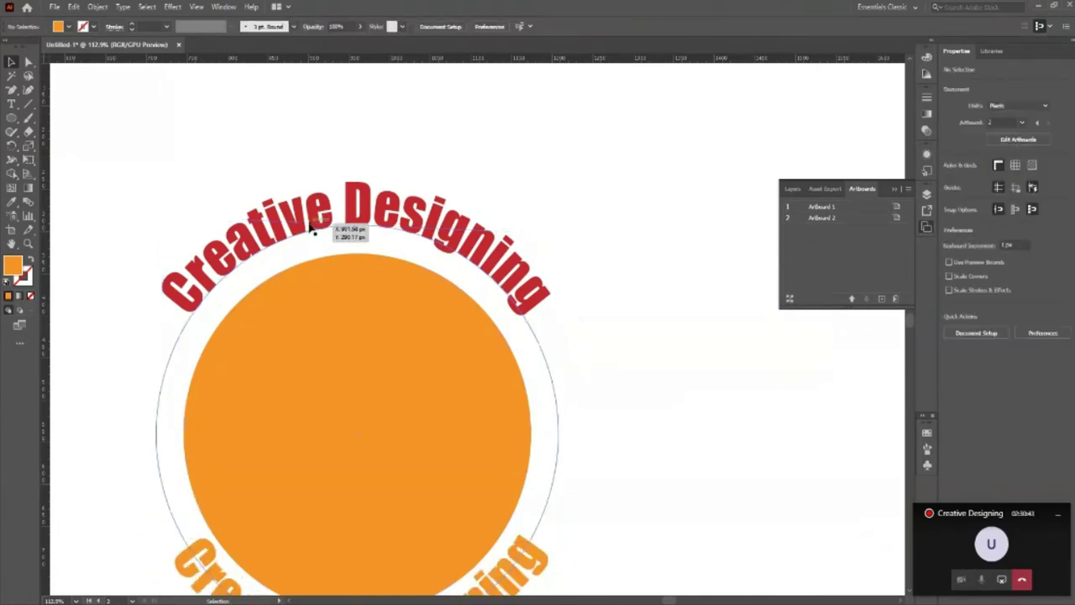
left_click(310, 225)
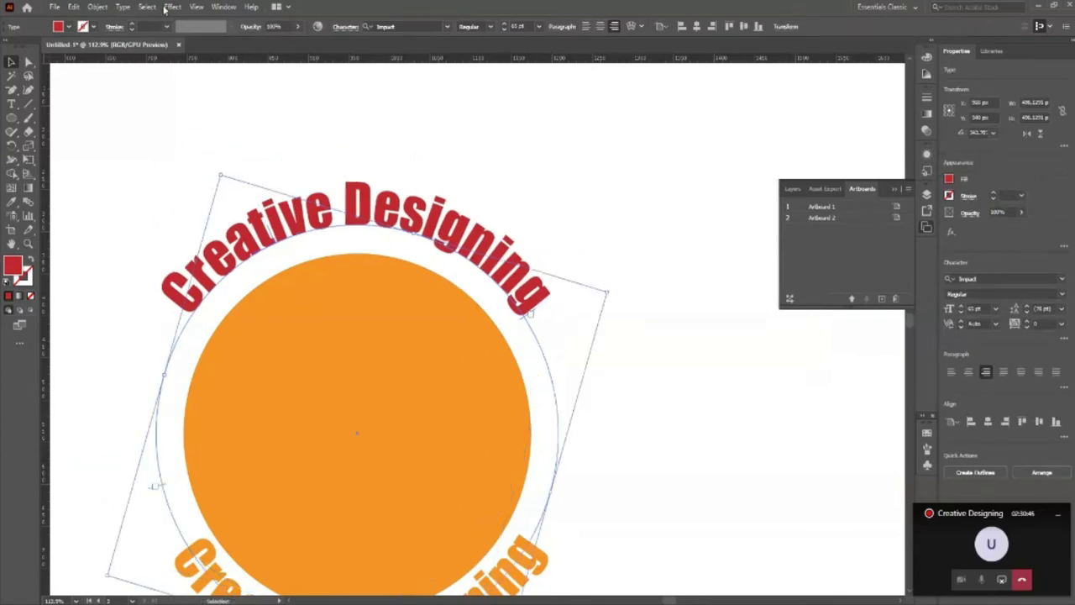
left_click(124, 7)
mouse_move(154, 118)
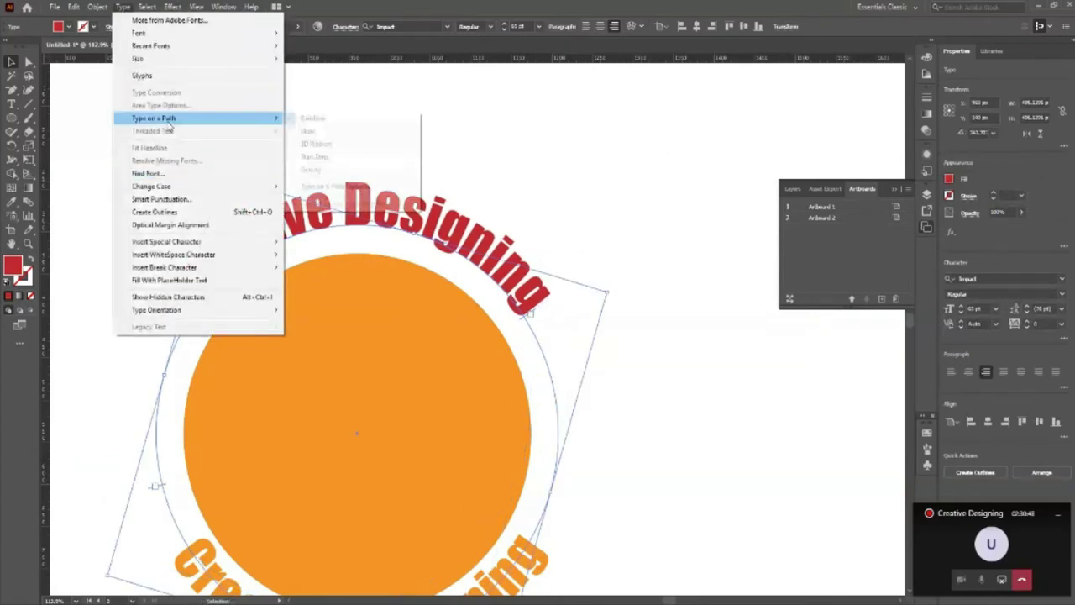
left_click(334, 188)
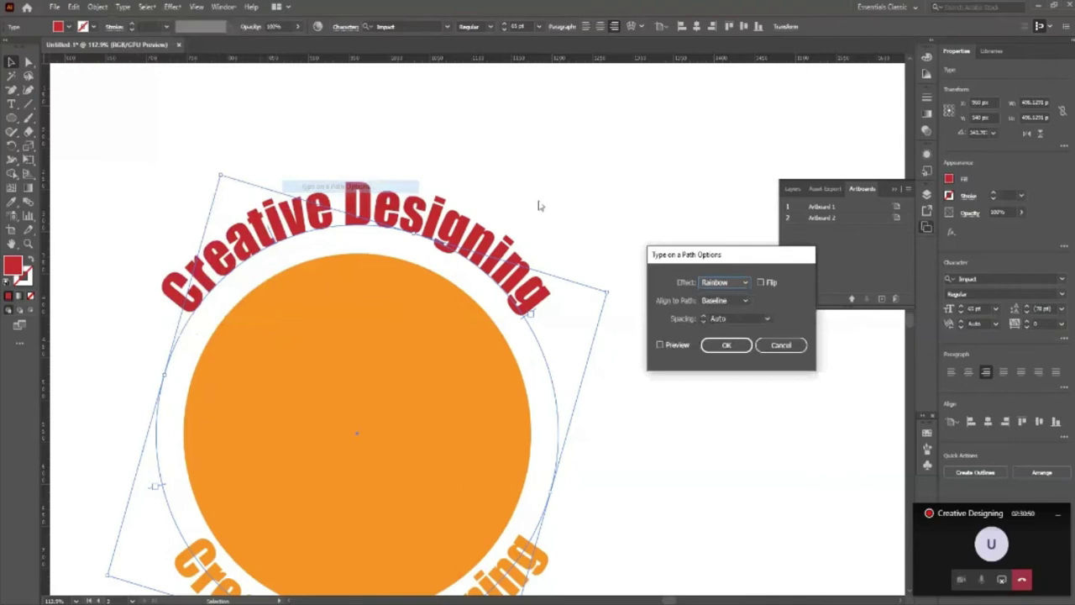
left_click(724, 301)
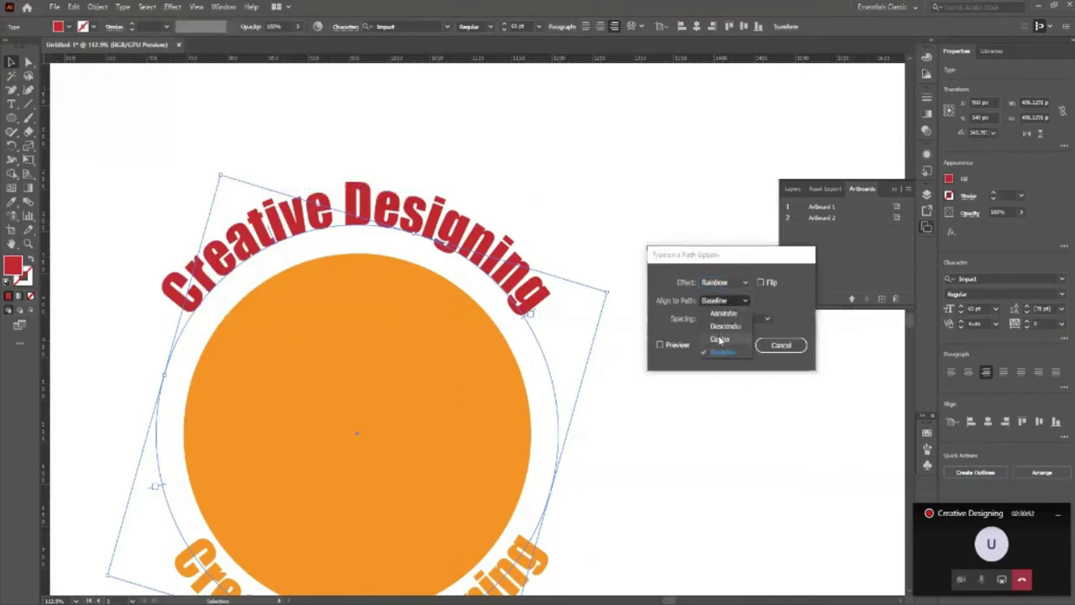
left_click(719, 338)
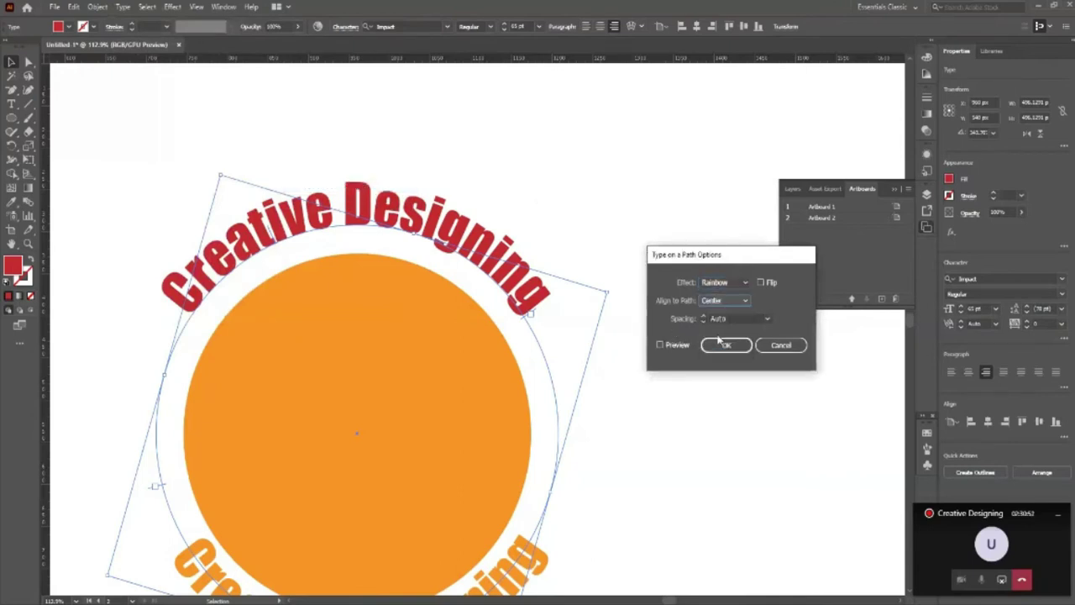
left_click(660, 346)
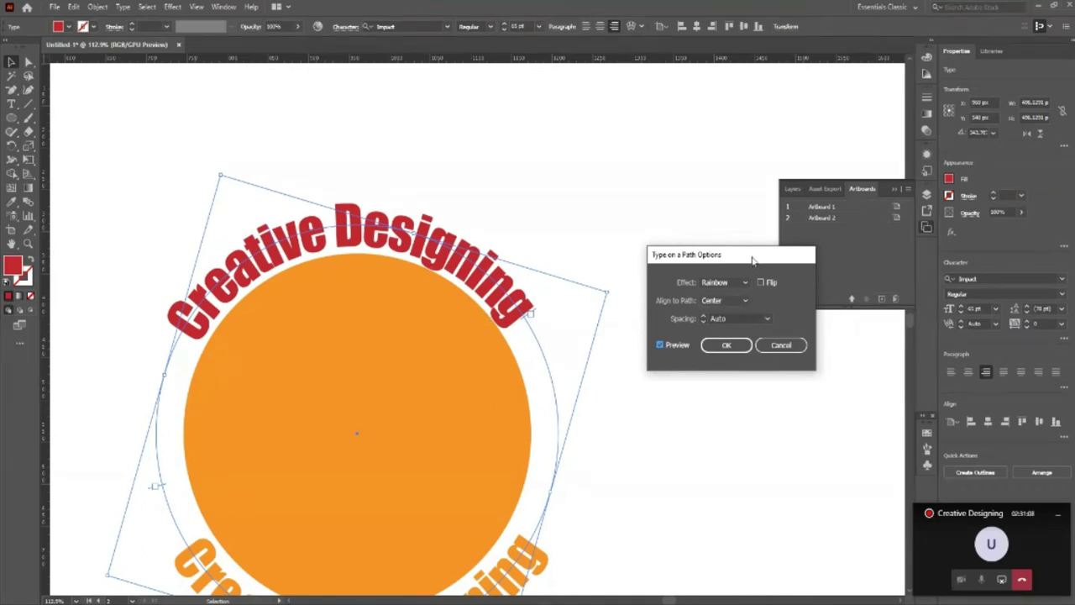
left_click_drag(751, 257, 714, 184)
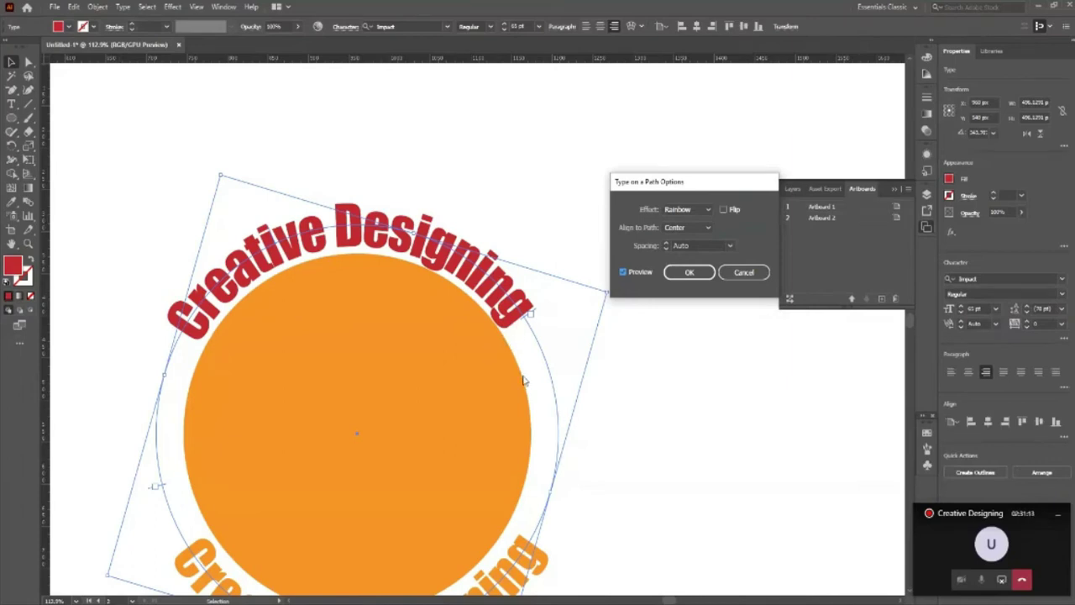
left_click(687, 228)
left_click(687, 199)
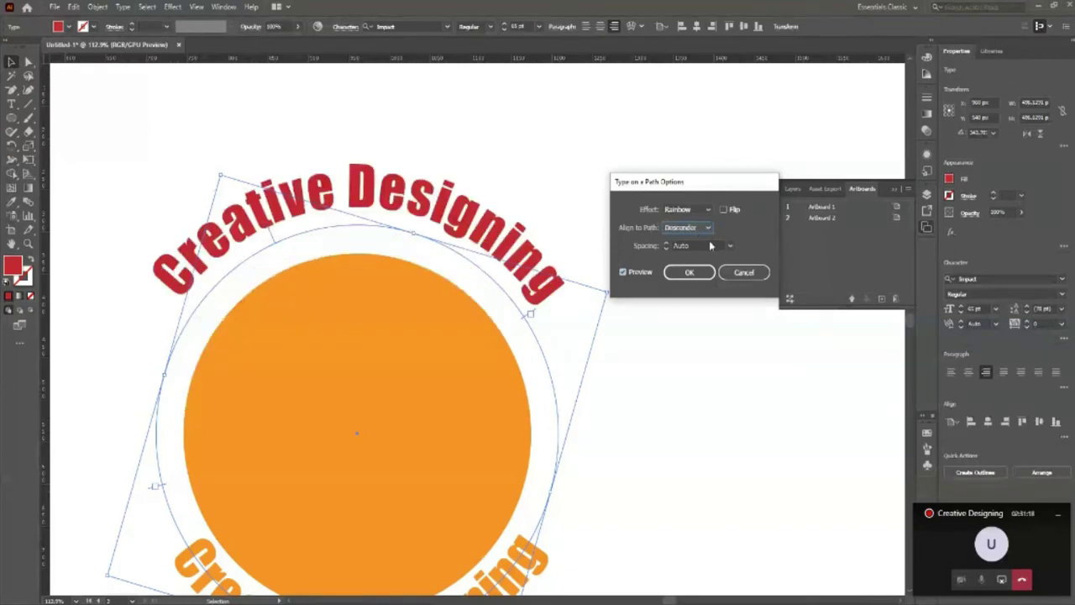
left_click(687, 228)
left_click(686, 277)
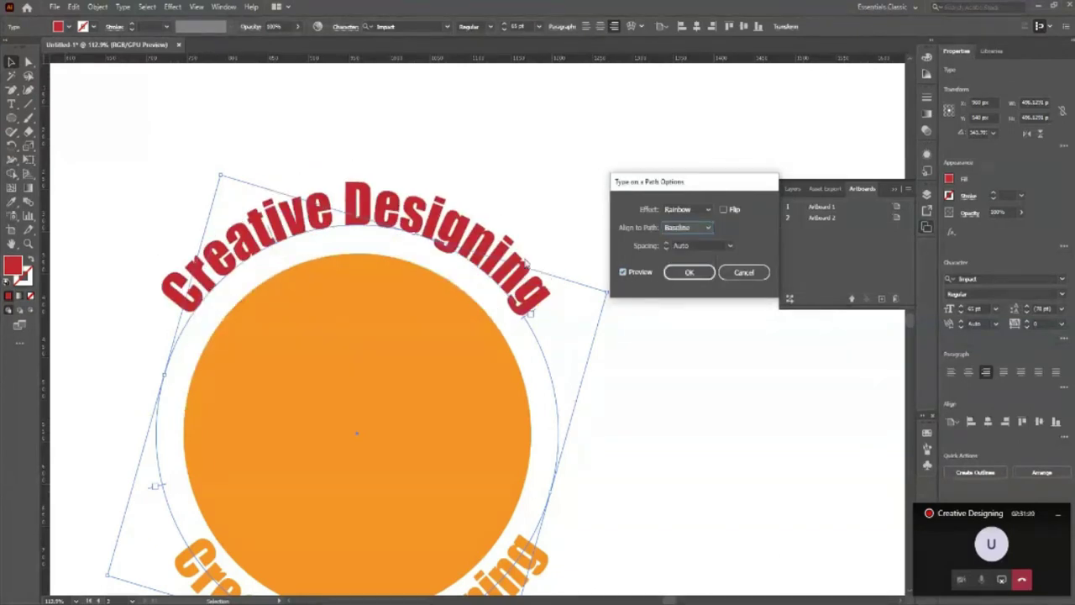
left_click(674, 273)
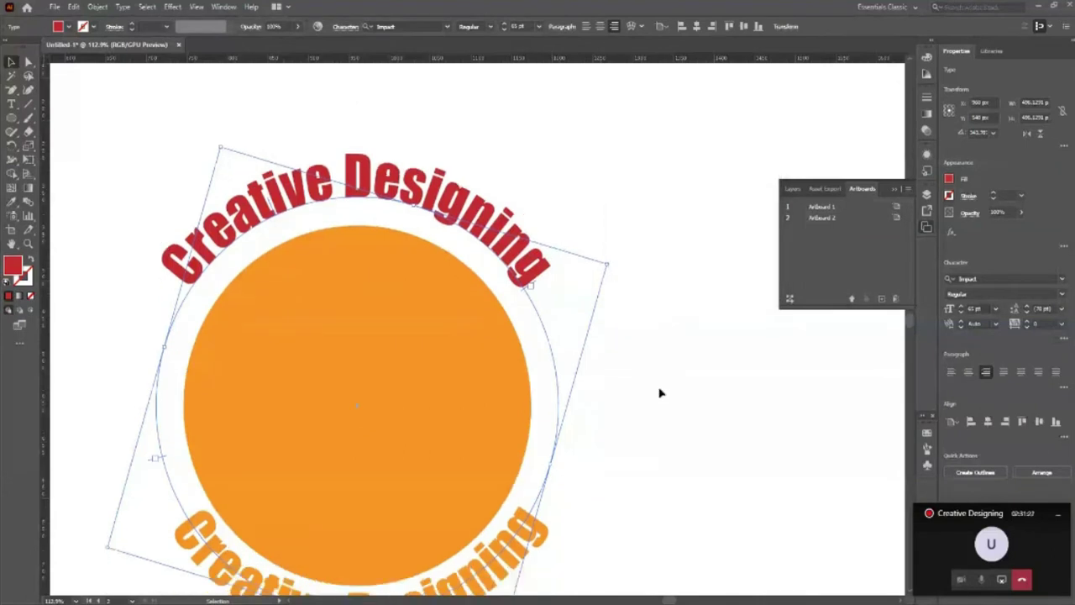
left_click(638, 420)
left_click(519, 547)
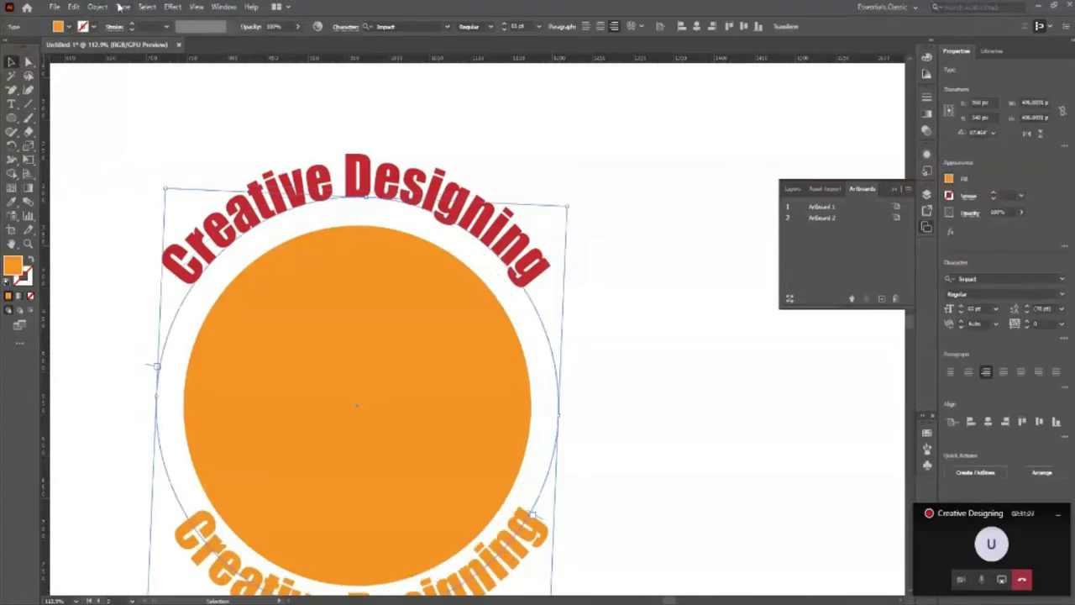
left_click(122, 6)
left_click(344, 182)
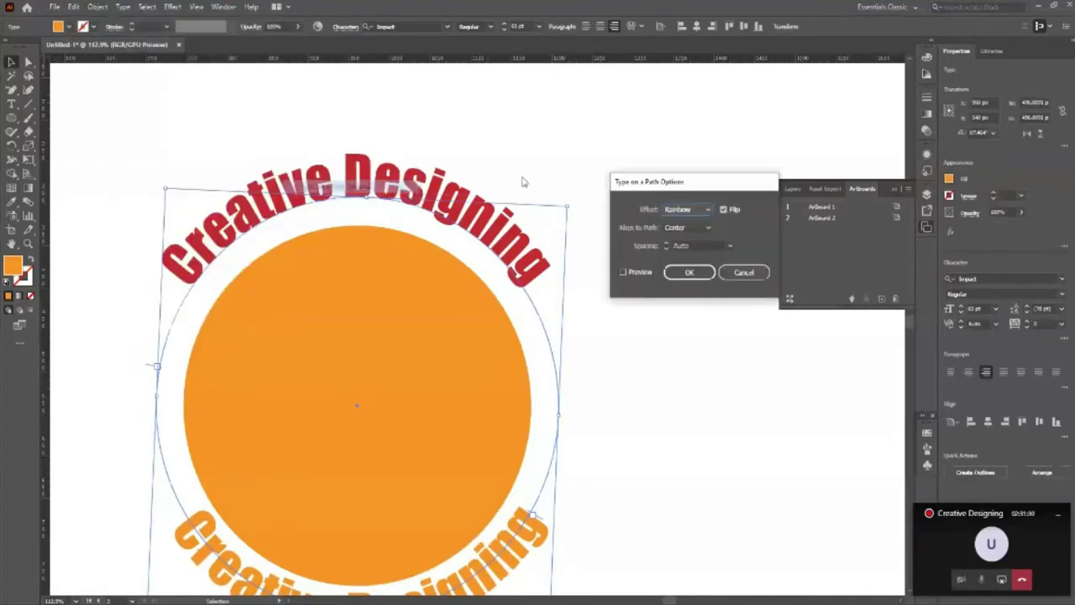
left_click(687, 228)
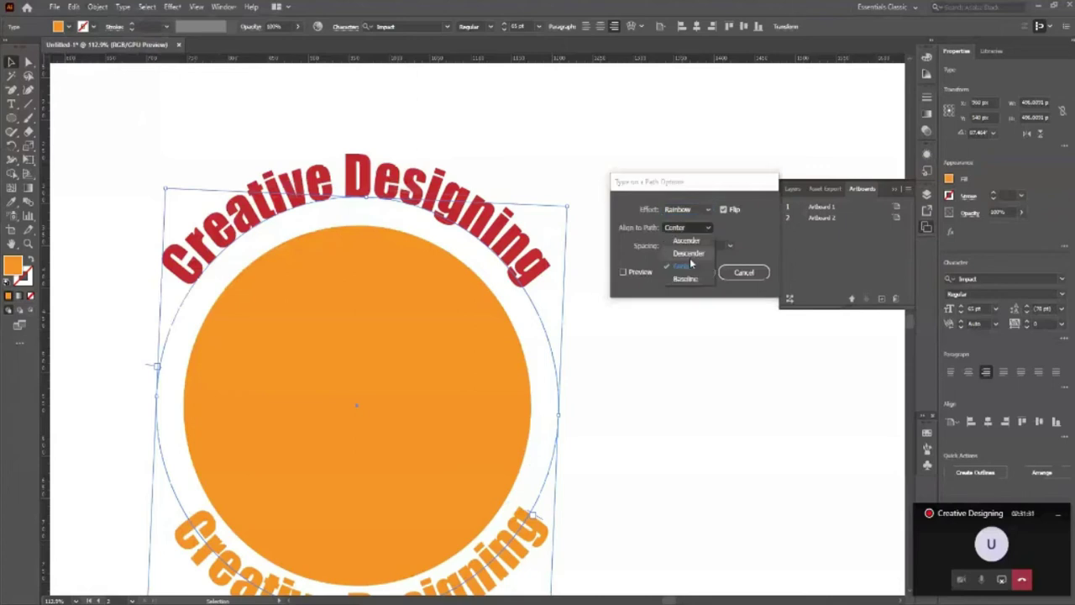
left_click(685, 278)
left_click(622, 271)
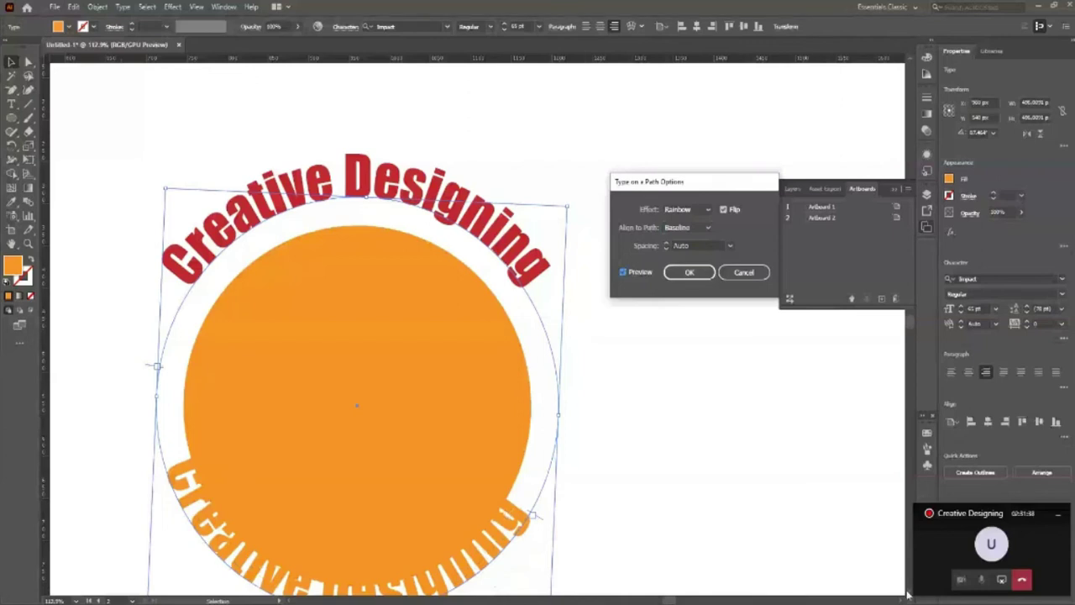
left_click(724, 209)
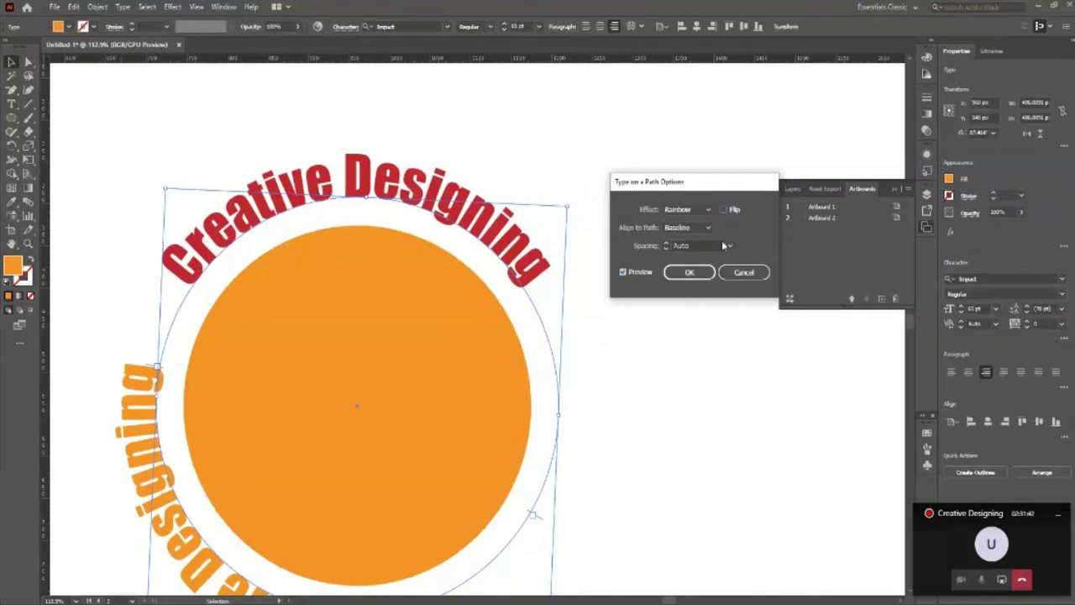
left_click(724, 209)
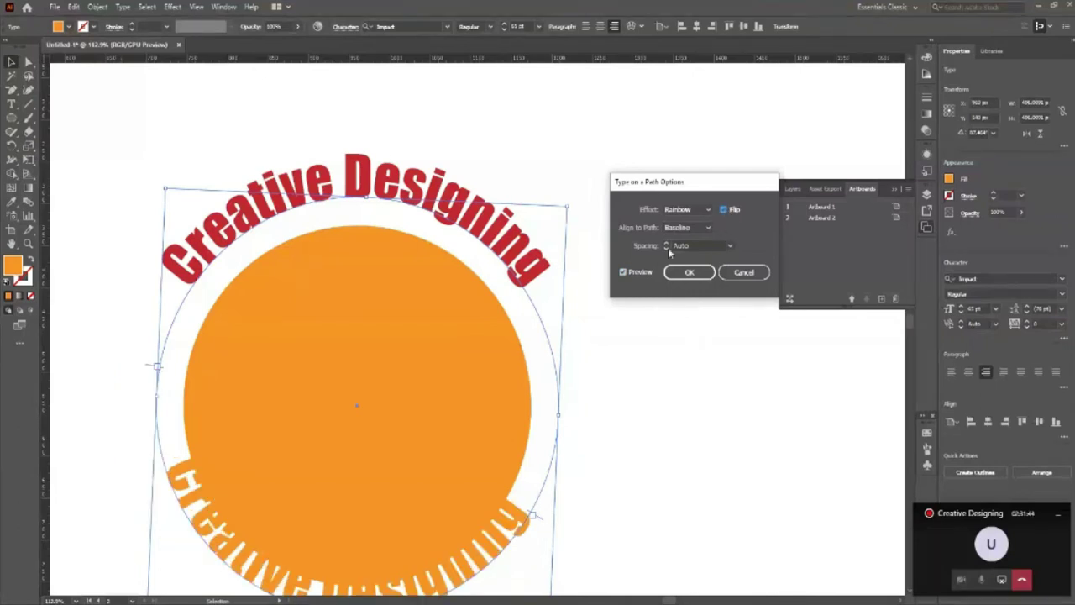
left_click(692, 236)
left_click(706, 269)
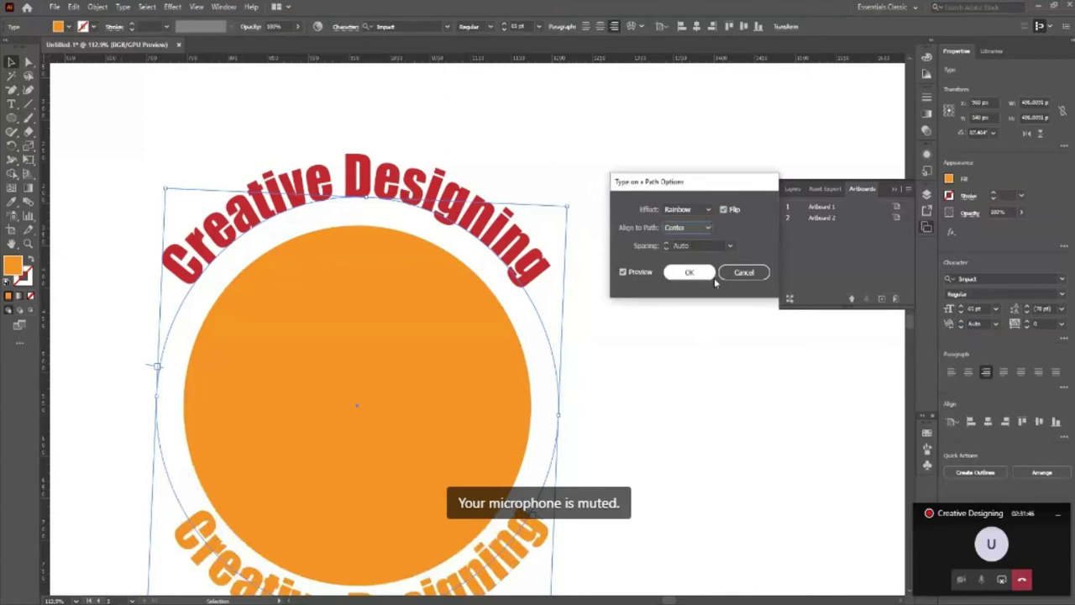
left_click(689, 277)
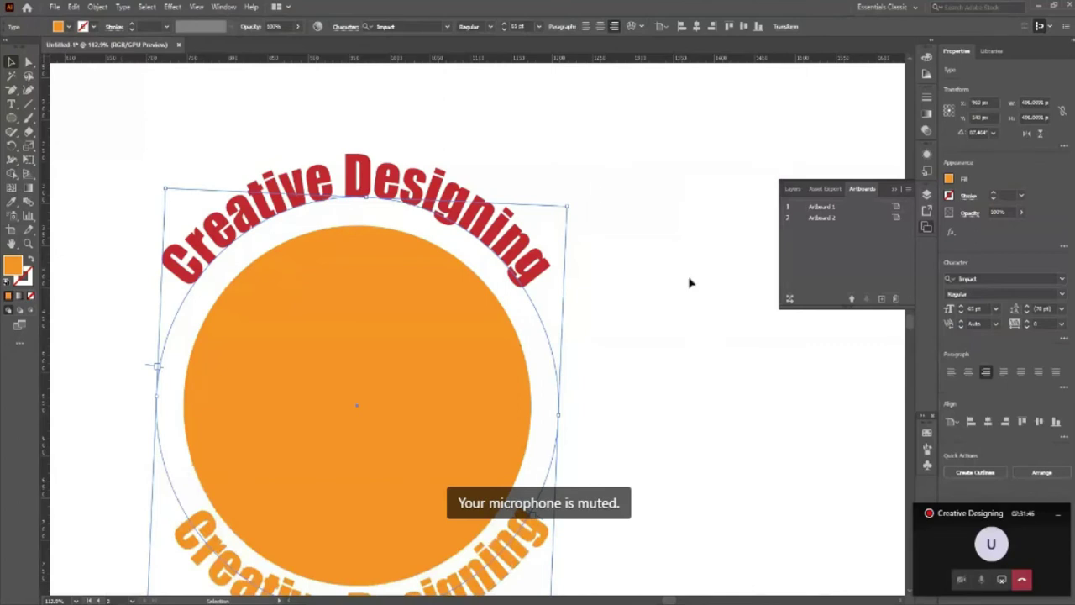
scroll(689, 283, "down", 1)
Scale the orange bottom curved text up slightly by its corner handle.
scroll(672, 364, "down", 2)
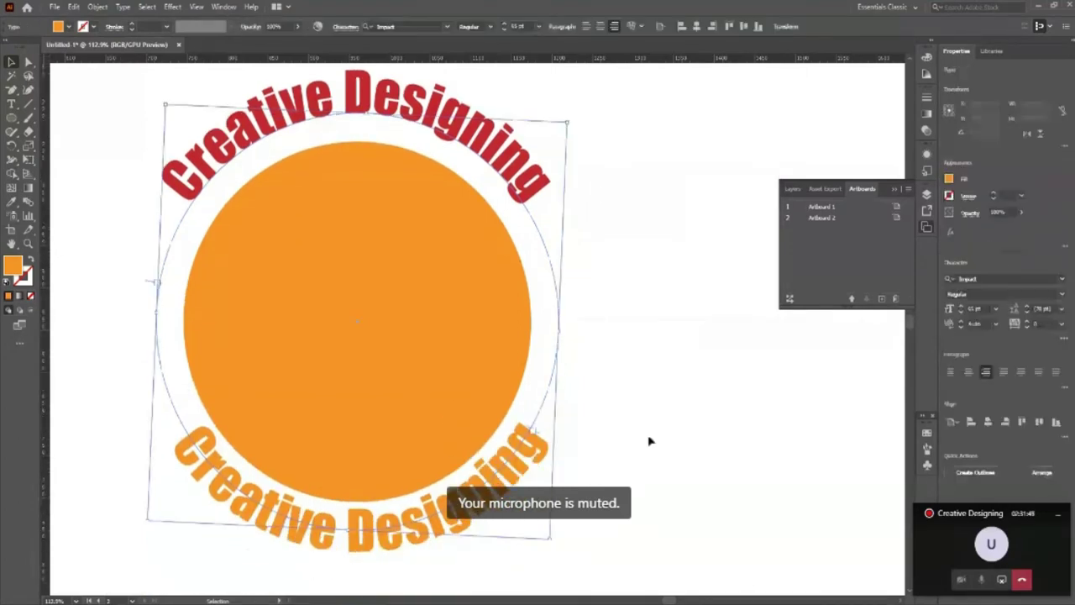
left_click(552, 528)
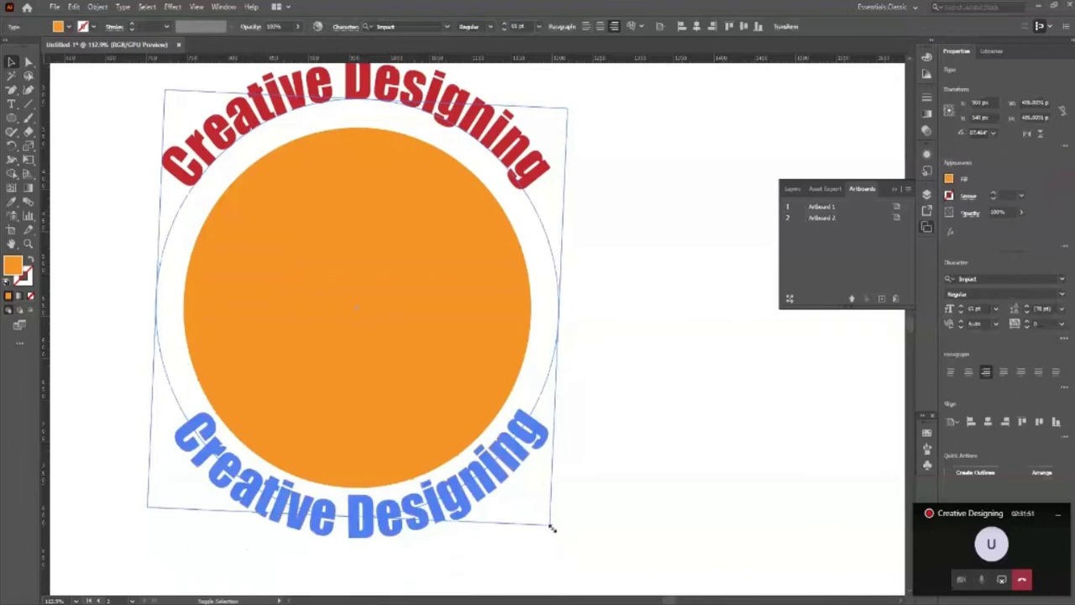
left_click_drag(551, 528, 554, 528)
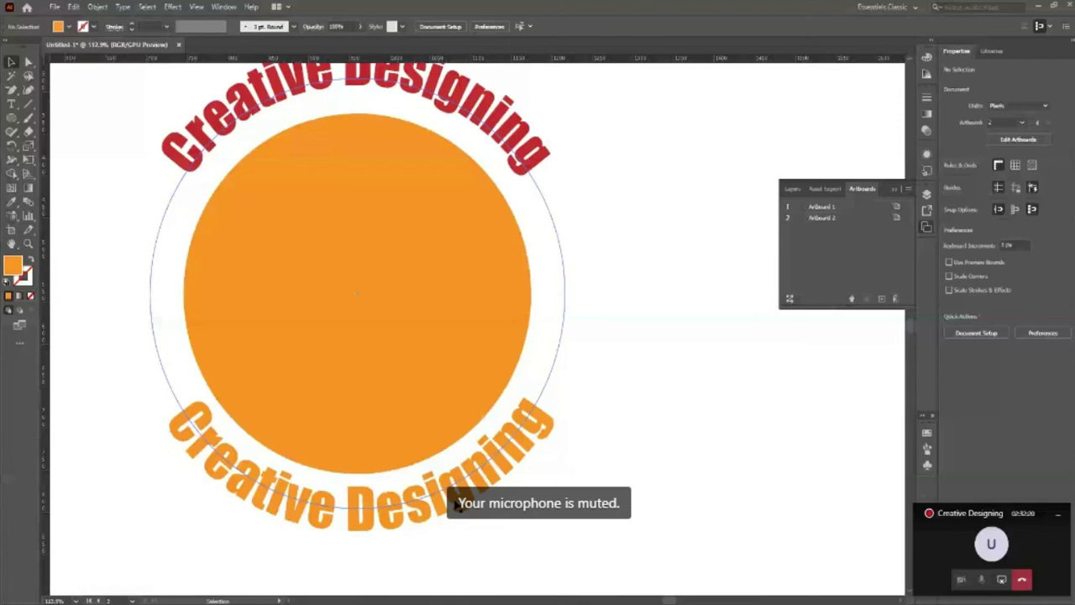
Preview Skew, 3D Ribbon, Stair Step and Gravity effects on the bottom text, keeping Rainbow.
double_click(456, 503)
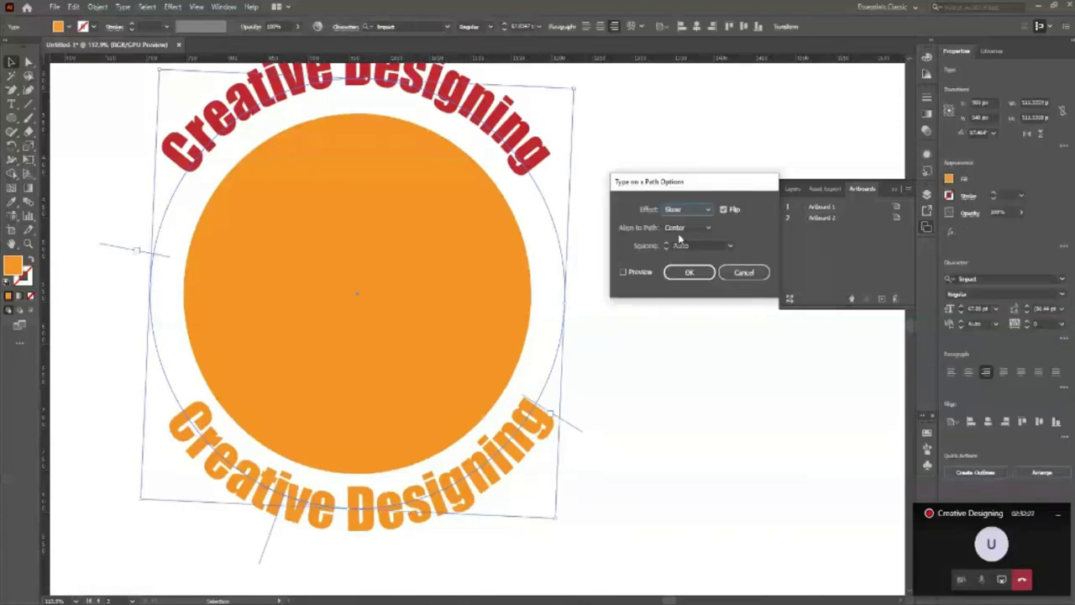
key("alt+p")
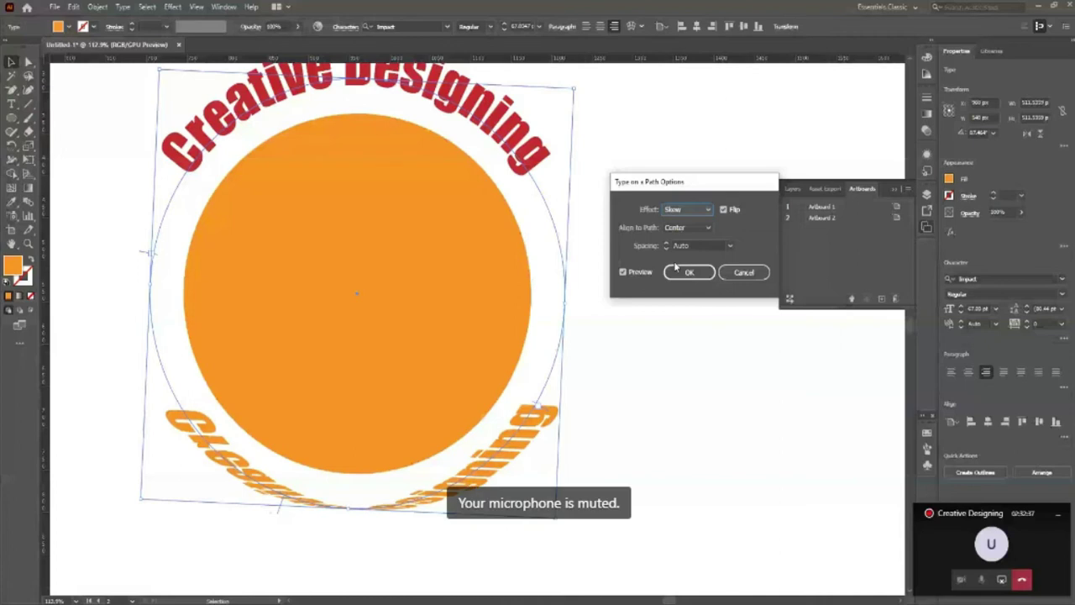
key("Down")
key("alt+Down")
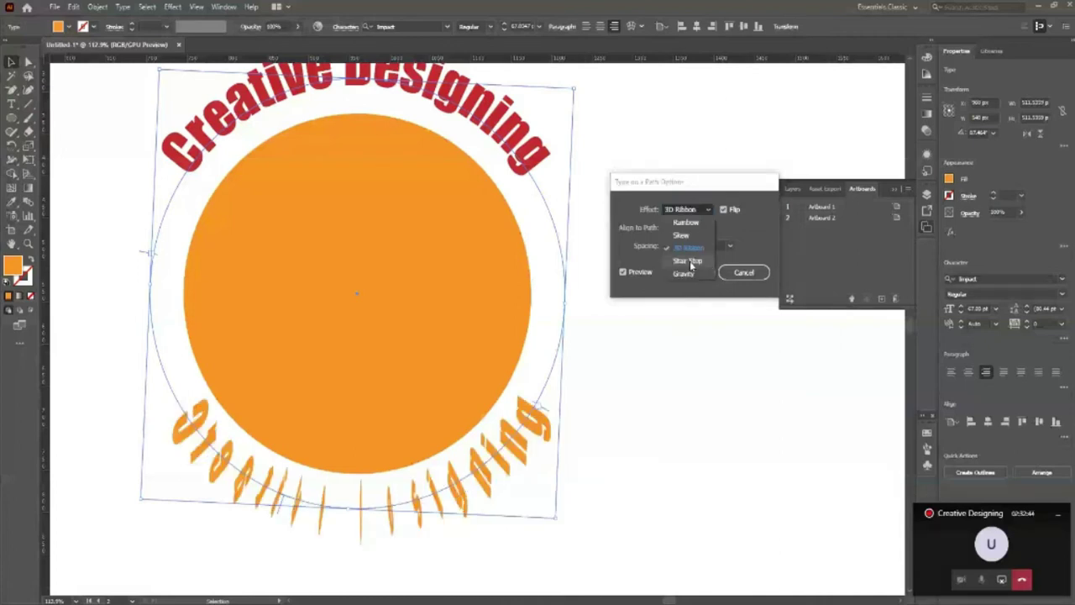
left_click(691, 263)
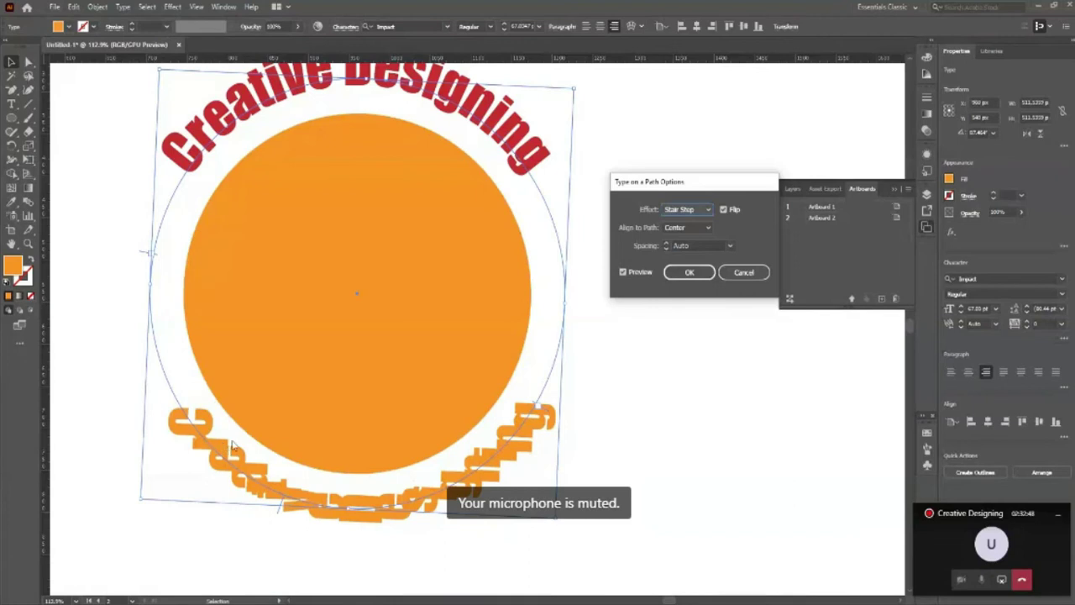
left_click(708, 211)
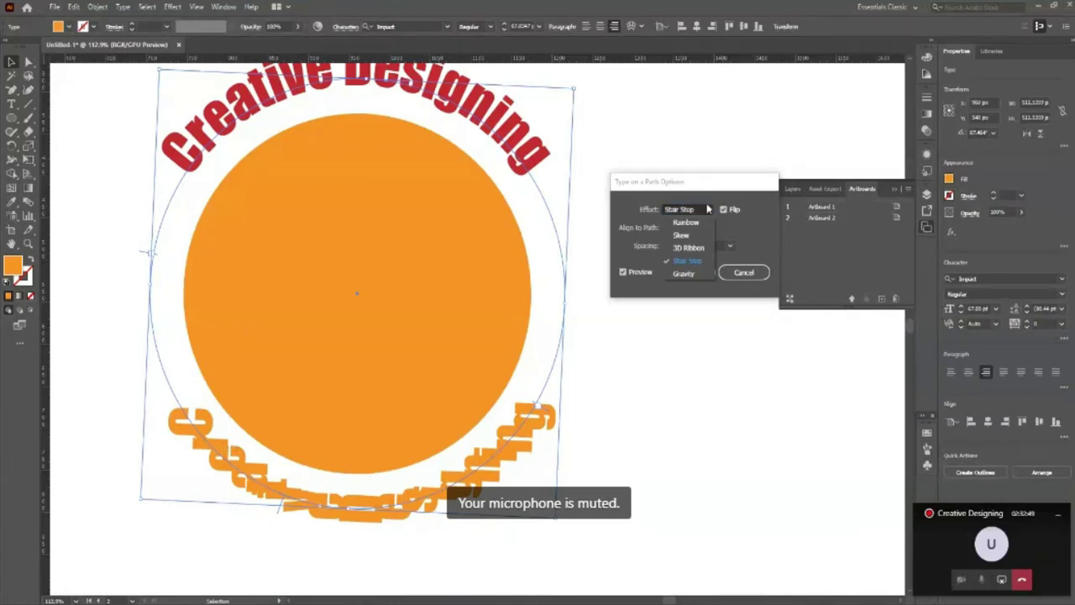
left_click(690, 277)
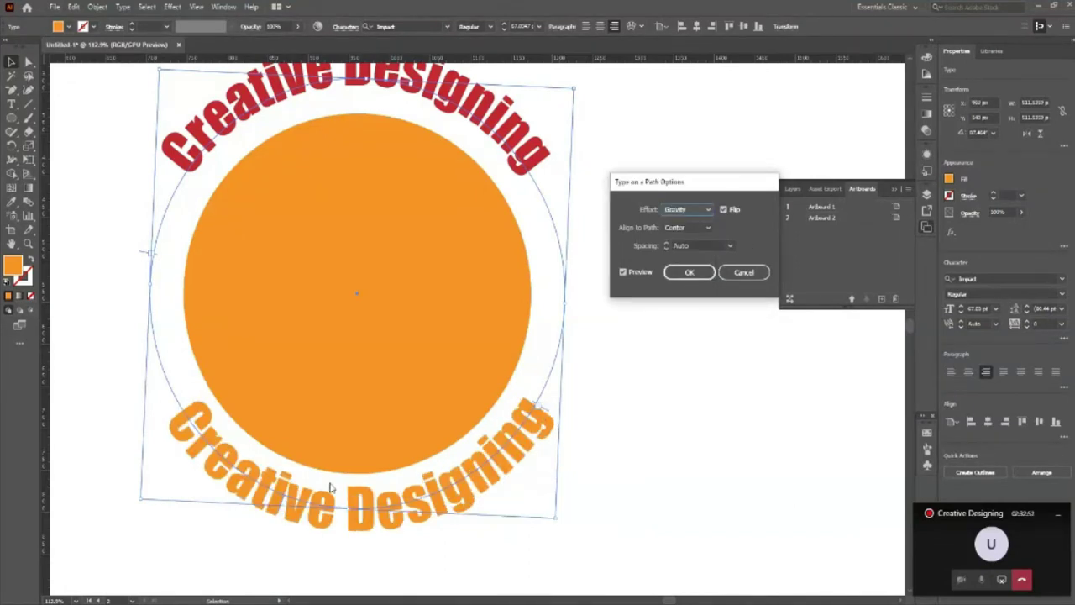
left_click(693, 211)
left_click(687, 224)
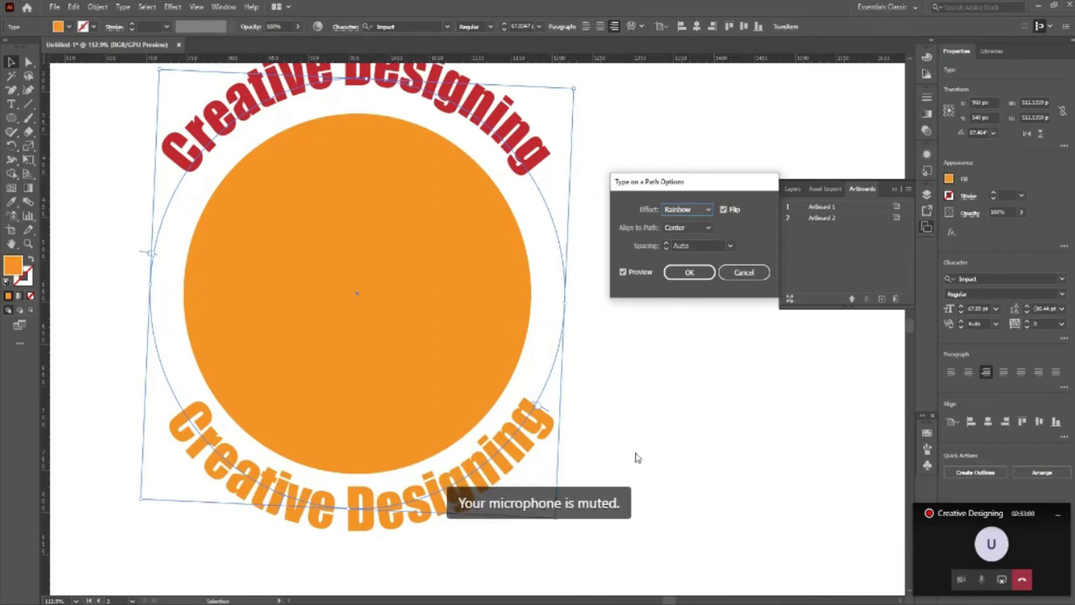
Try path spacing of -15 pt and 18 pt, then apply a larger spacing value.
left_click(701, 245)
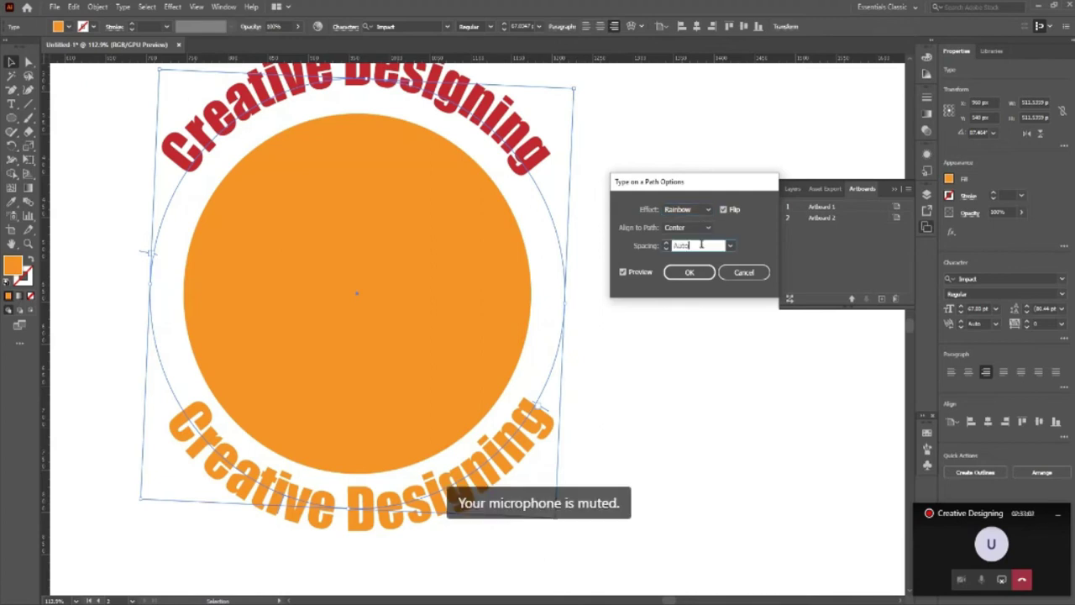
left_click(730, 245)
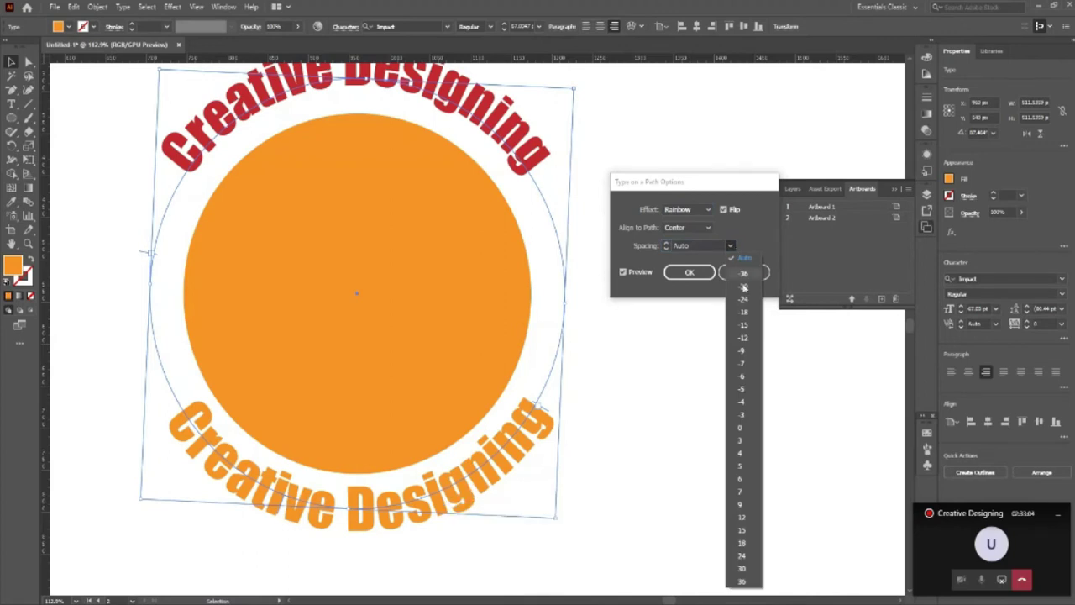
left_click(743, 325)
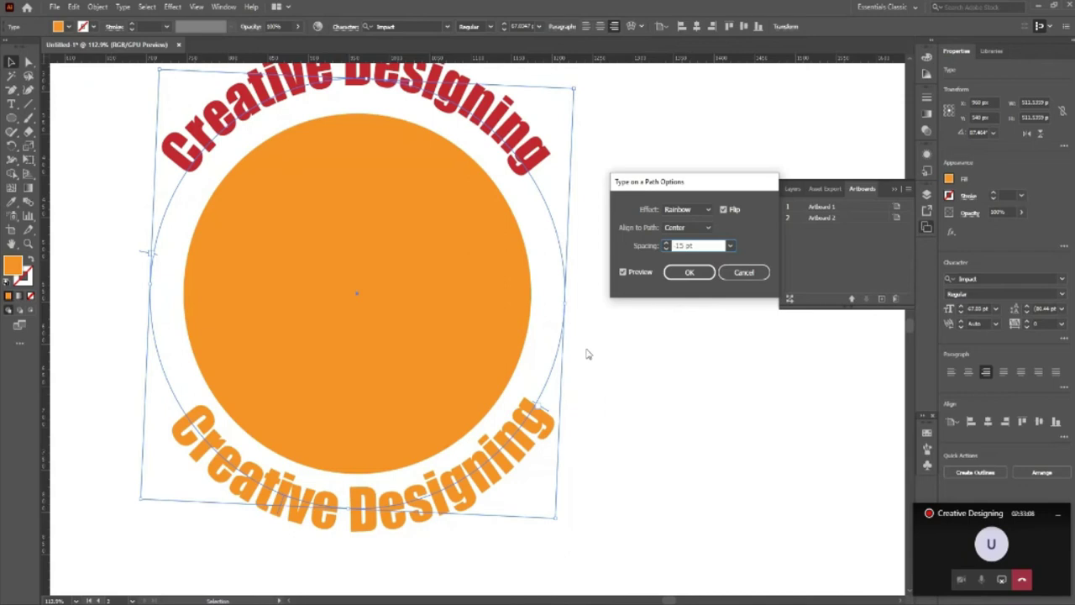
left_click(730, 245)
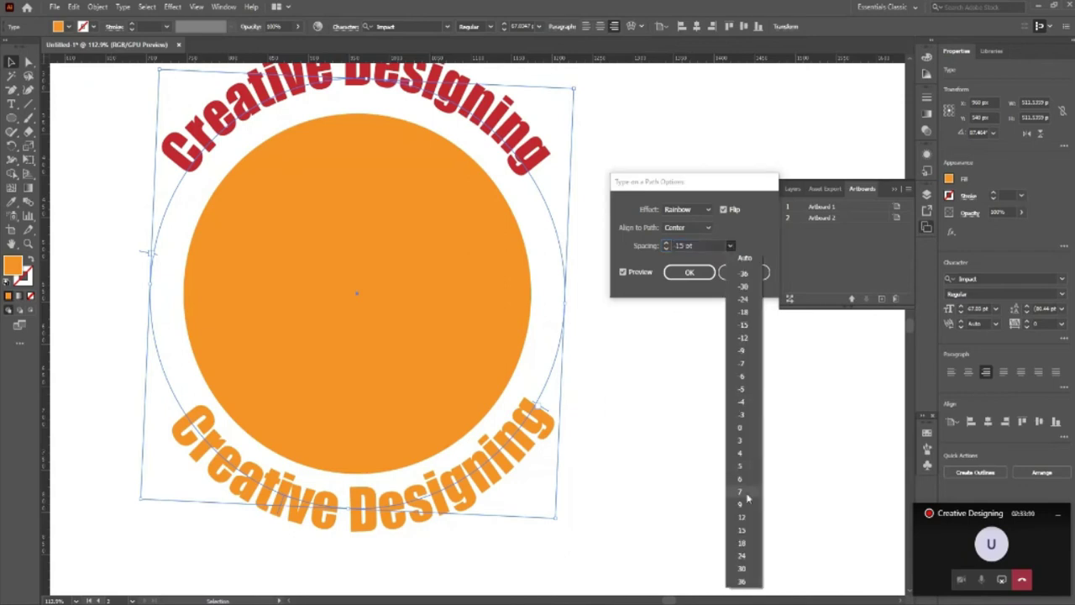
left_click(743, 544)
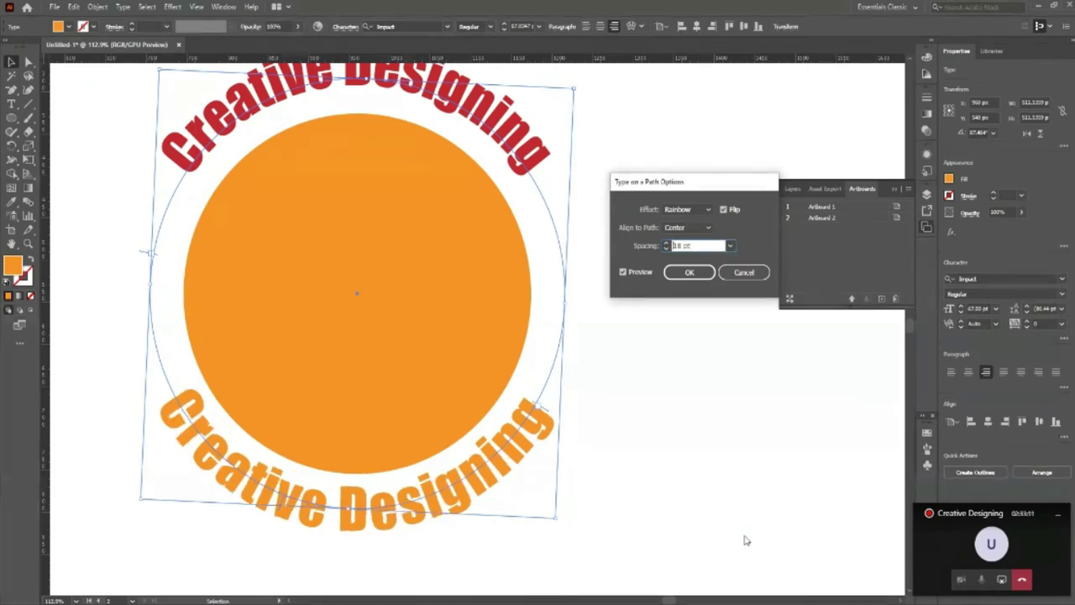
left_click(730, 246)
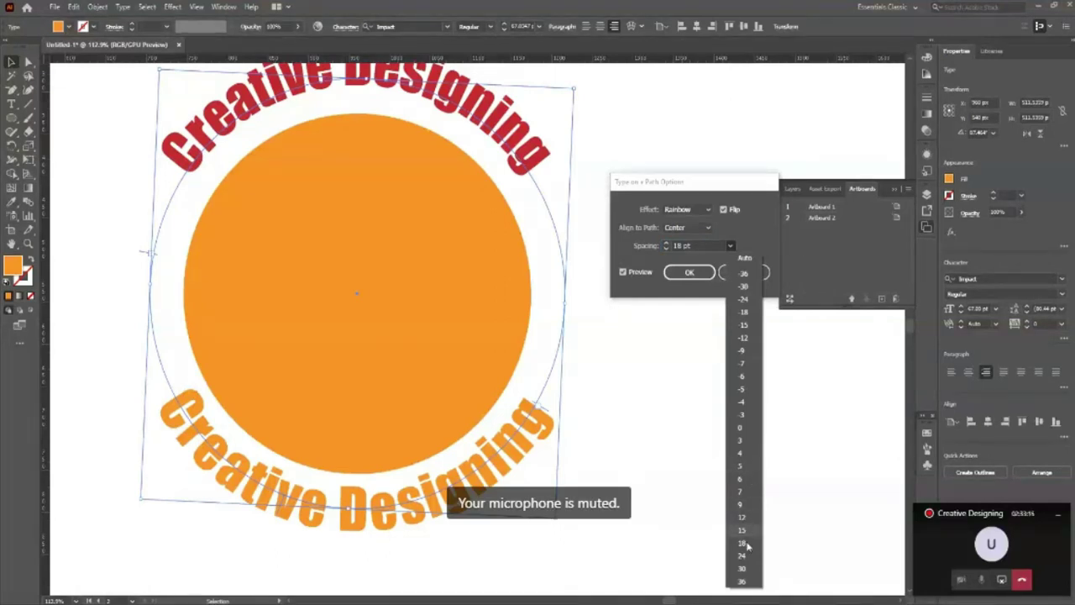
left_click(742, 569)
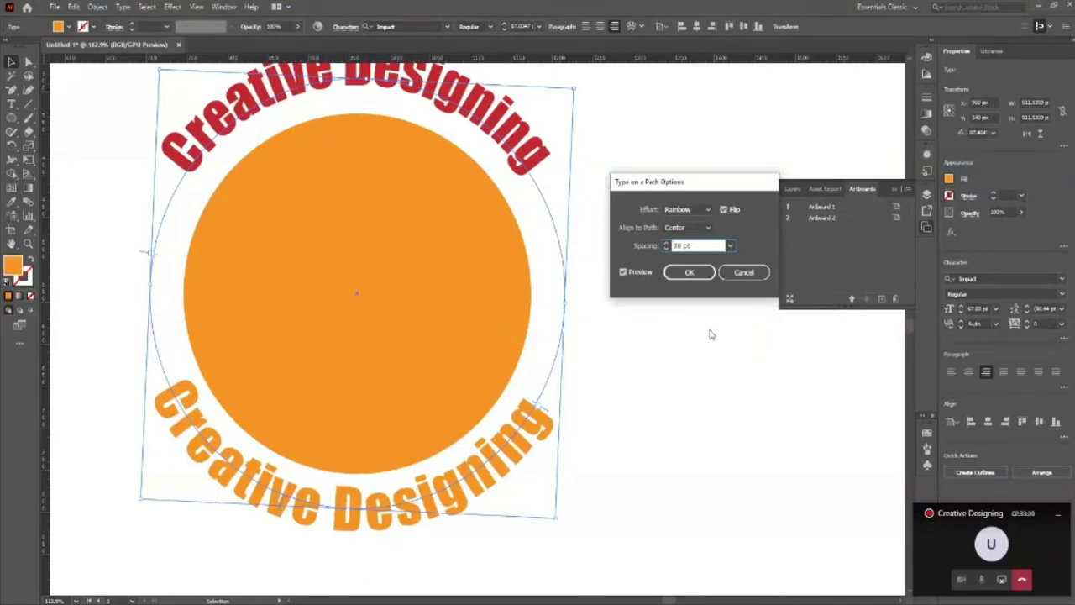
left_click(690, 272)
left_click(643, 378)
Zoom out to the whole design, delete the orange circle, then undo the deletion.
key("z")
mouse_move(444, 355)
left_mouse_down()
mouse_move(377, 384)
mouse_move(420, 289)
mouse_move(410, 266)
mouse_move(377, 274)
left_mouse_up()
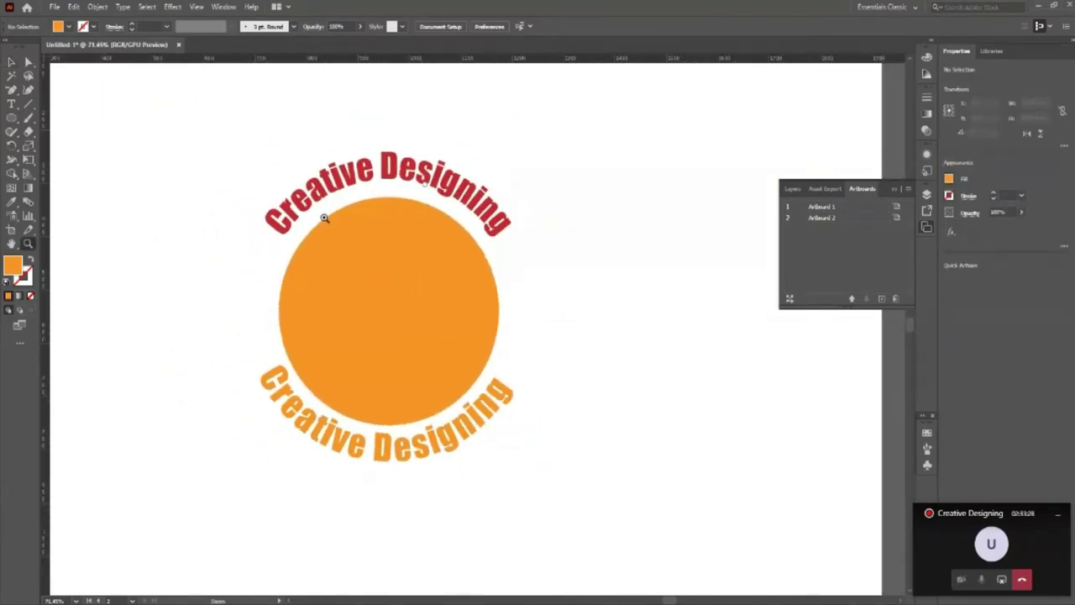
left_click_drag(344, 196, 361, 191)
left_click(11, 62)
left_click(390, 179)
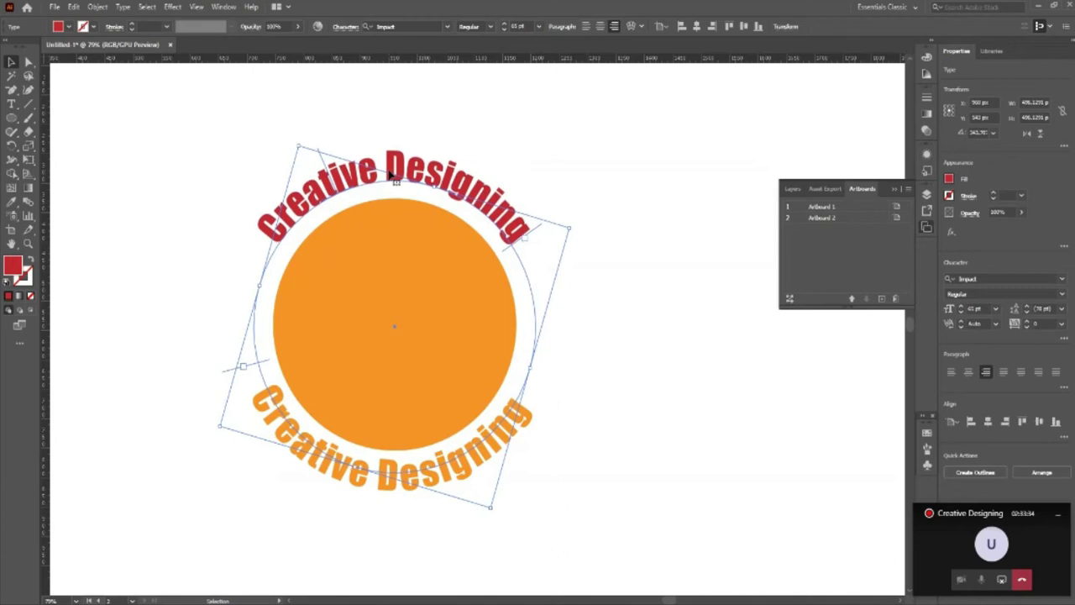
left_click(685, 377)
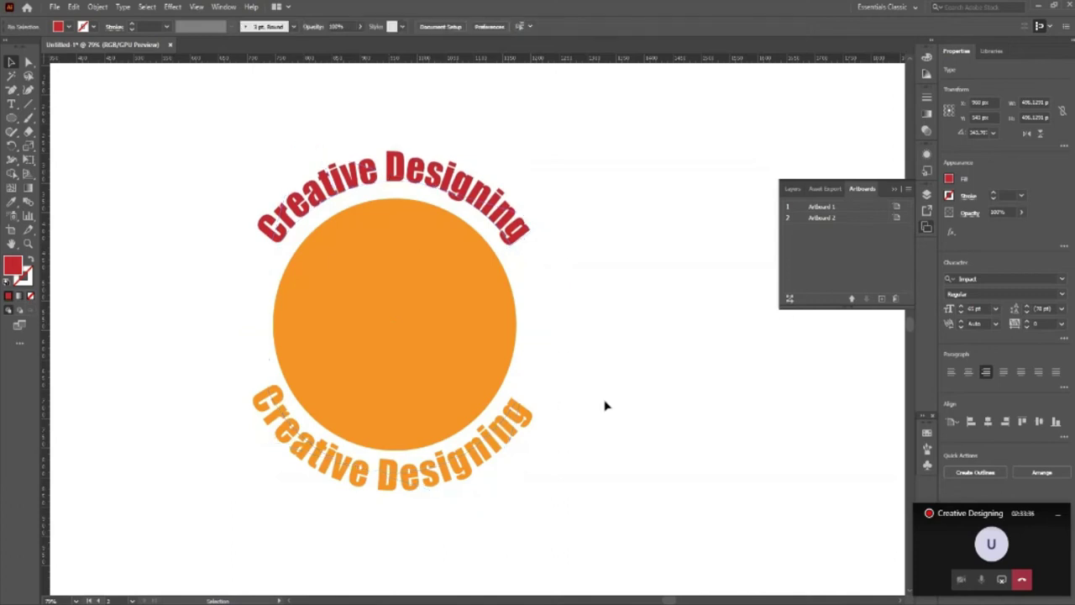
left_click(428, 362)
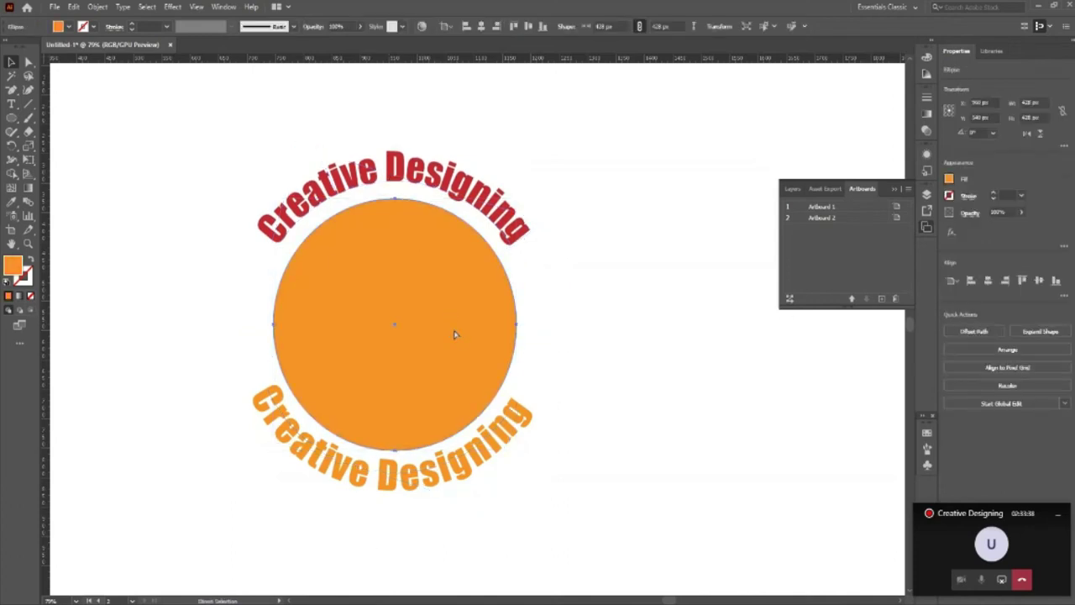
key("Delete")
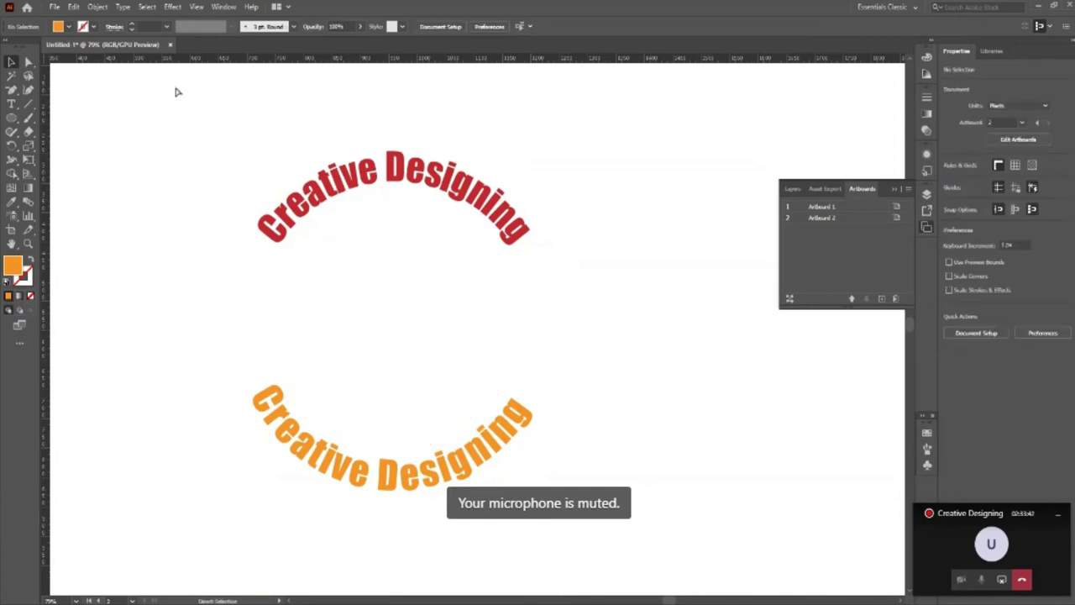
key("ctrl+z")
Turn the circle into an unfilled outline with a black stroke of about 8 pt.
key("shift+x")
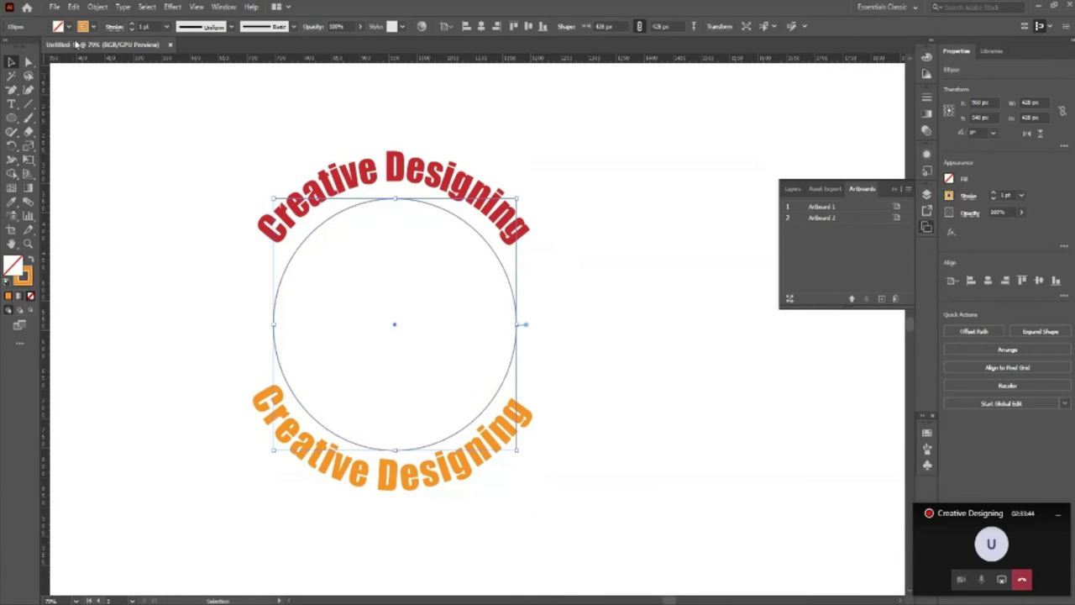
left_click(131, 26)
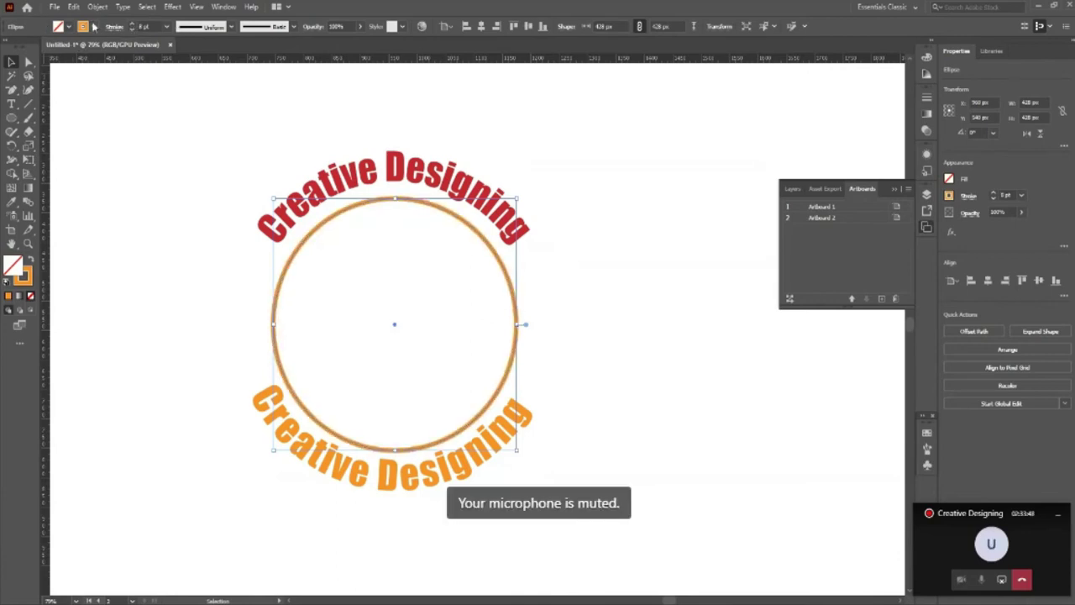
left_click(94, 27)
left_click(21, 79)
left_click(112, 163)
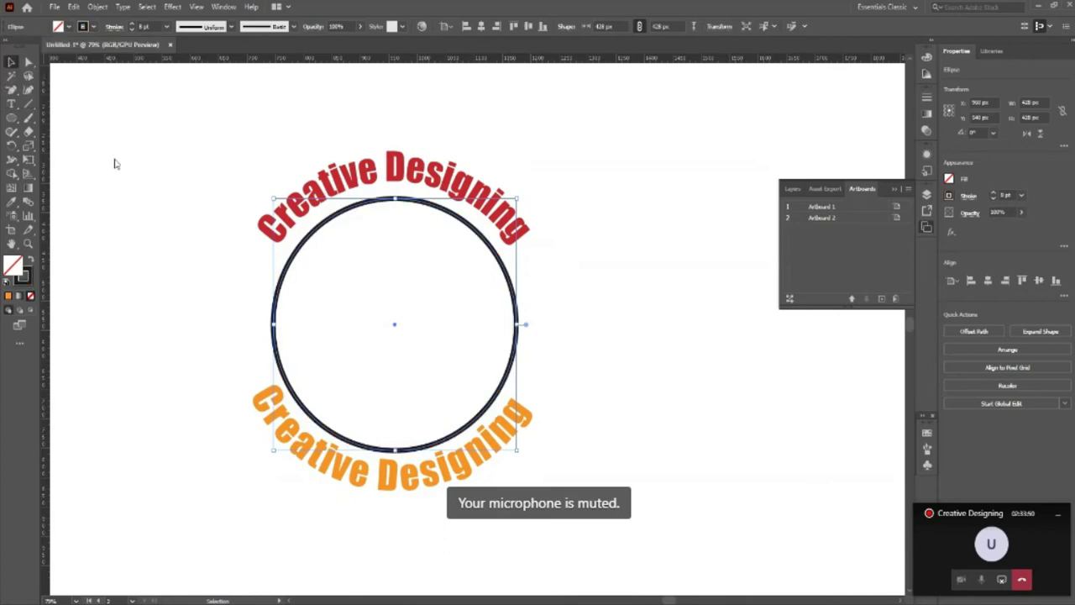
left_click(216, 209)
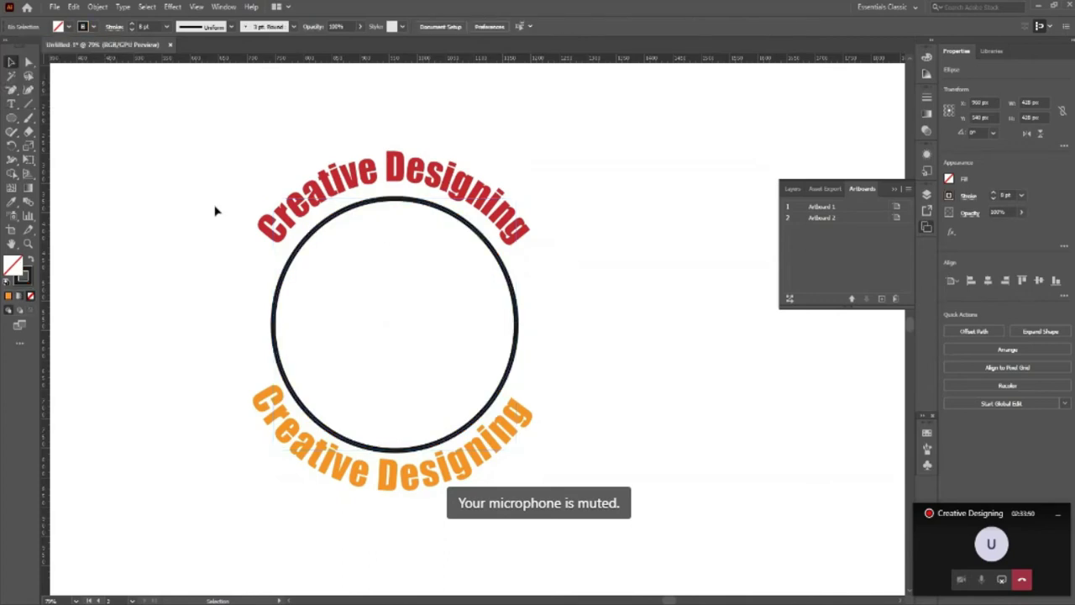
left_click(514, 356)
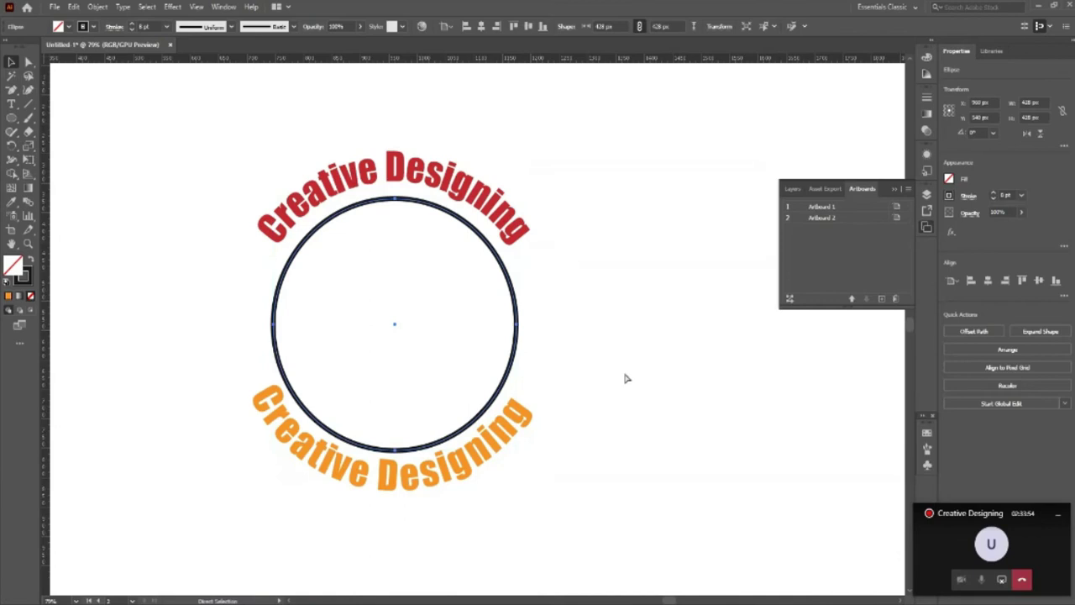
Enlarge the black-outlined circle to about 616 px wide and zoom in on the logo.
key("v")
left_click_drag(516, 450, 568, 541)
left_click(333, 286)
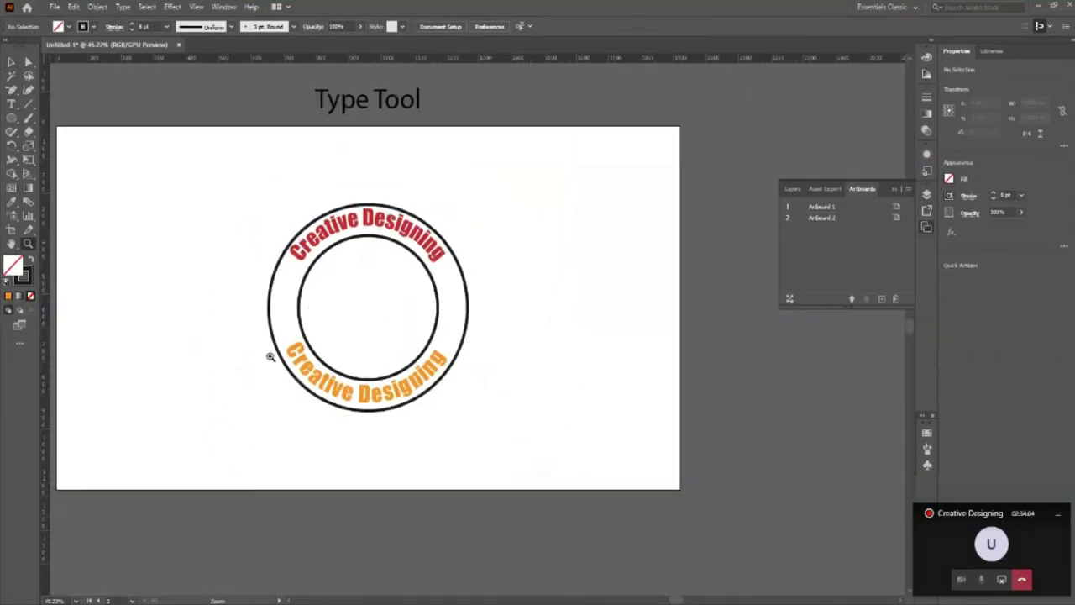
left_click_drag(282, 338, 310, 341)
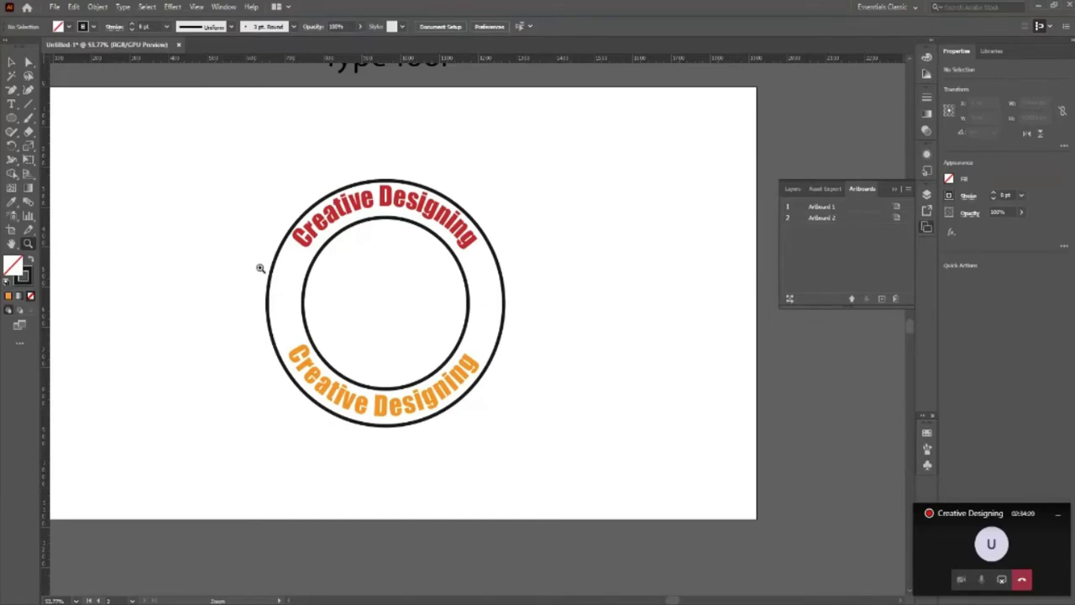
left_click(260, 268)
left_click(11, 62)
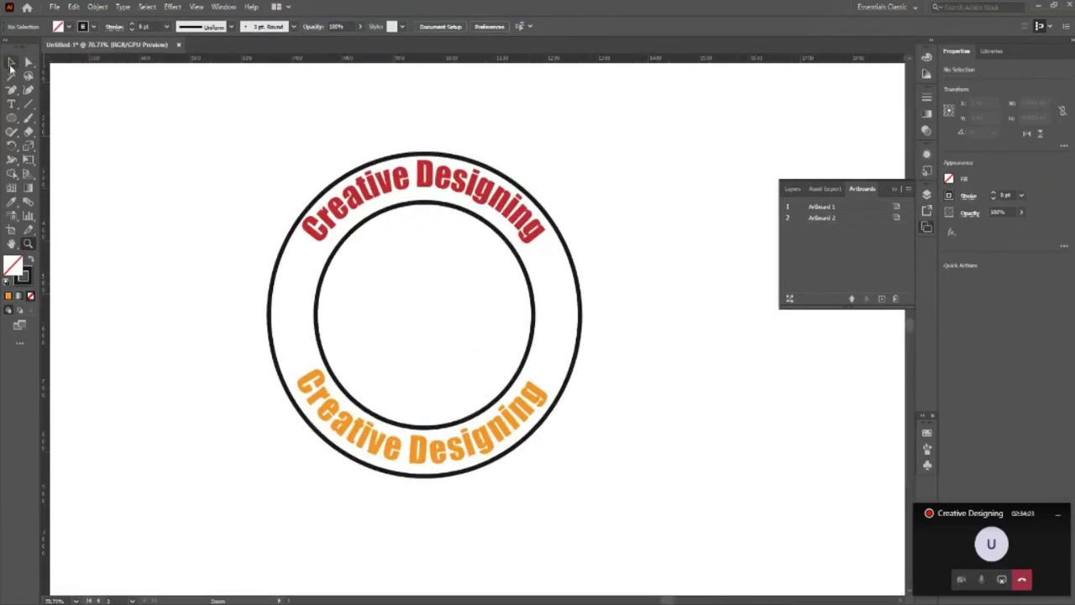
left_click(433, 189)
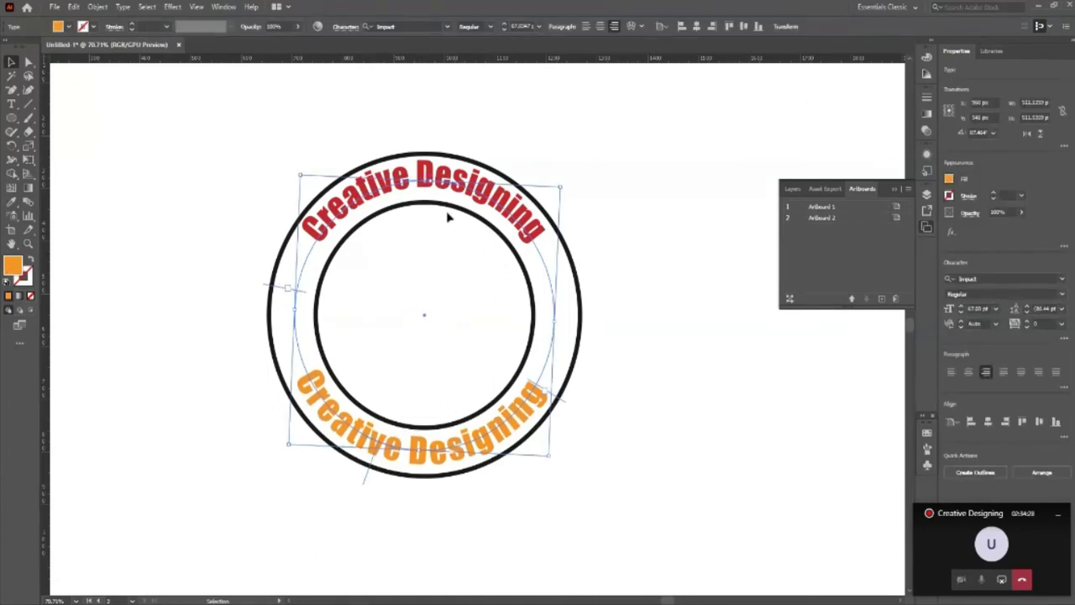
left_click(590, 270)
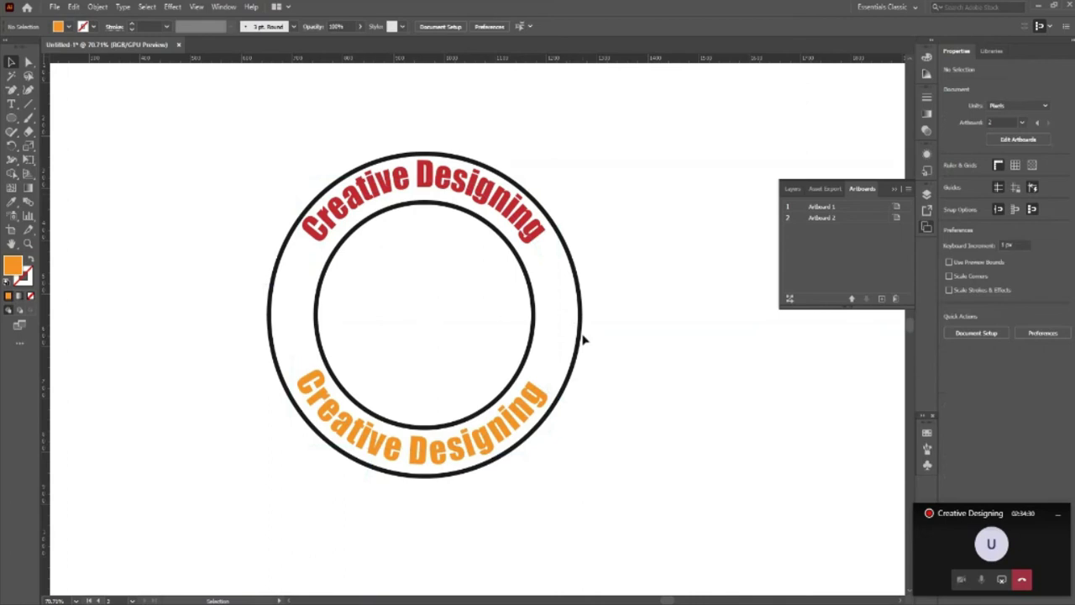
left_click(12, 118)
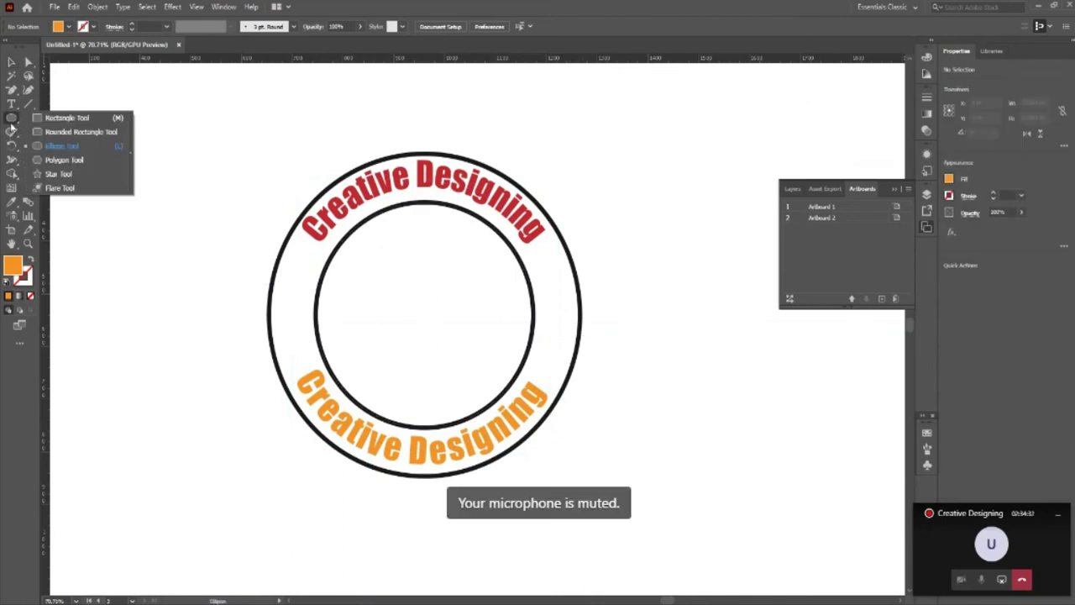
Draw a small orange star on the ring's left, nudged onto a horizontal guide through the ring's centre.
left_click(49, 174)
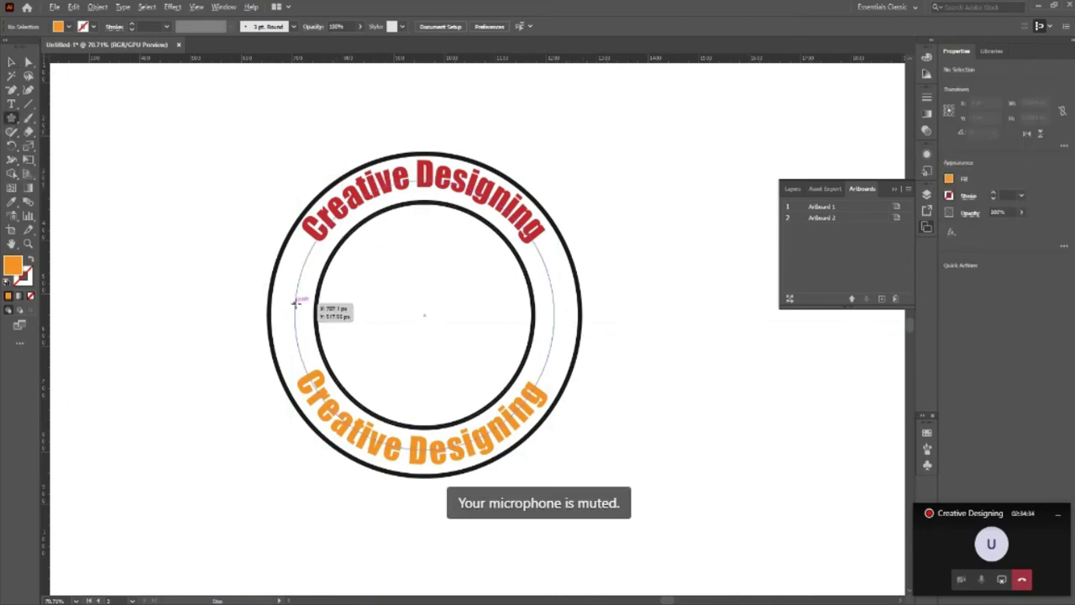
left_click_drag(289, 298, 299, 309)
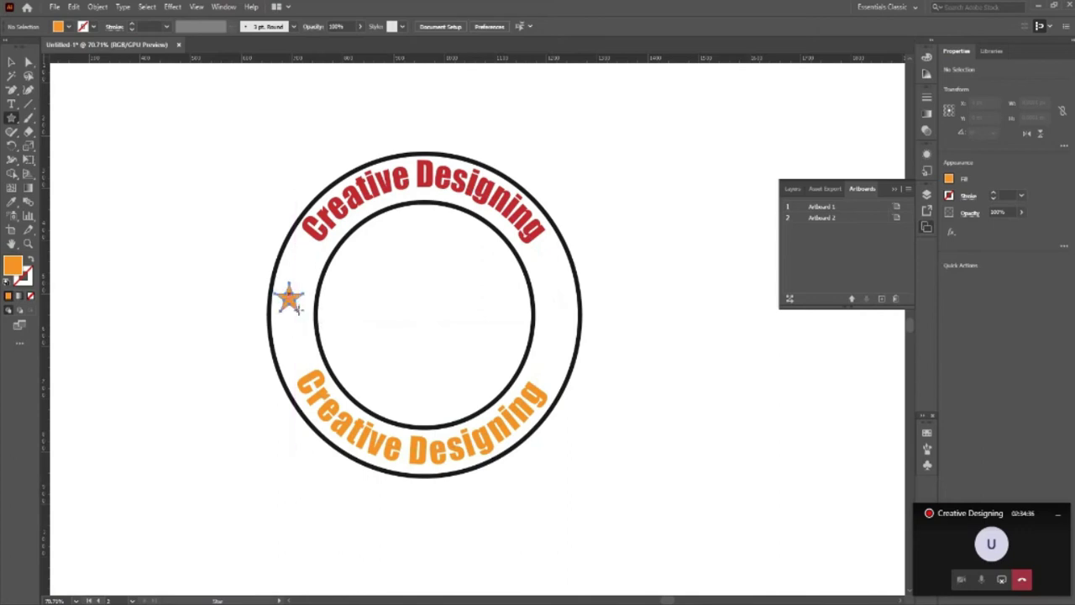
left_click(95, 136)
left_click(424, 315)
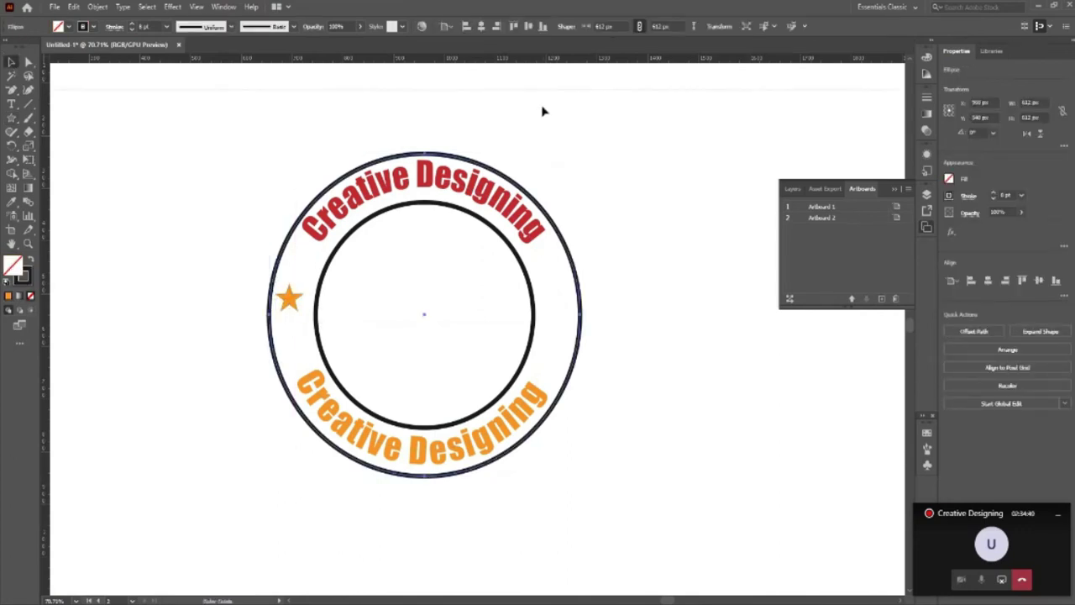
left_click_drag(533, 317, 532, 317)
left_click(532, 315)
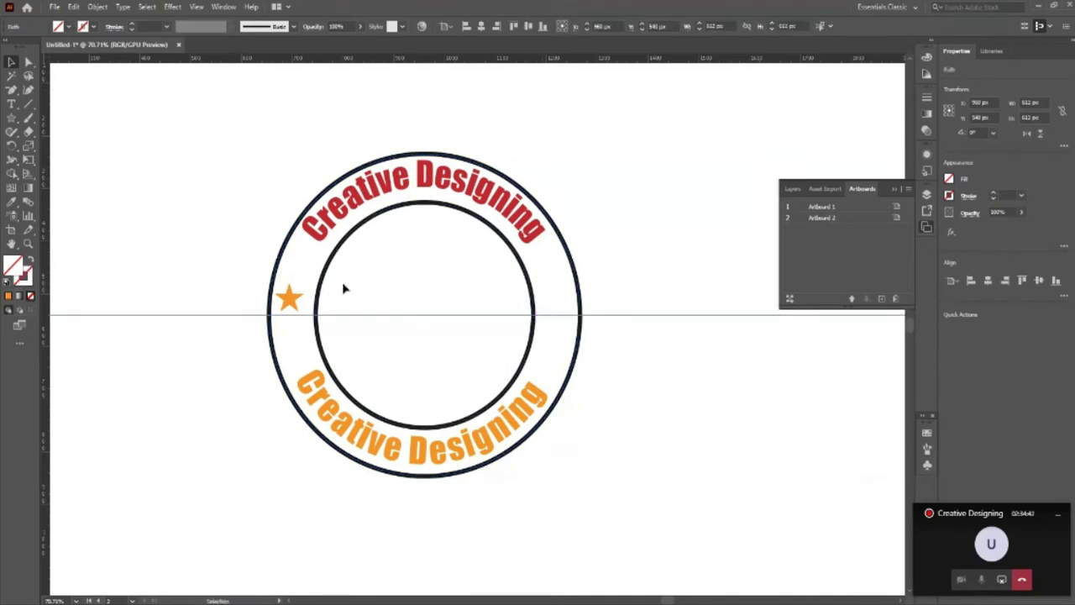
left_click(288, 299)
key("Down")
key("Down")
key("Down")
key("Down")
key("Down")
key("Down")
key("Down")
key("Down")
key("Down")
key("Down")
key("Down")
key("Down")
key("Down")
key("Down")
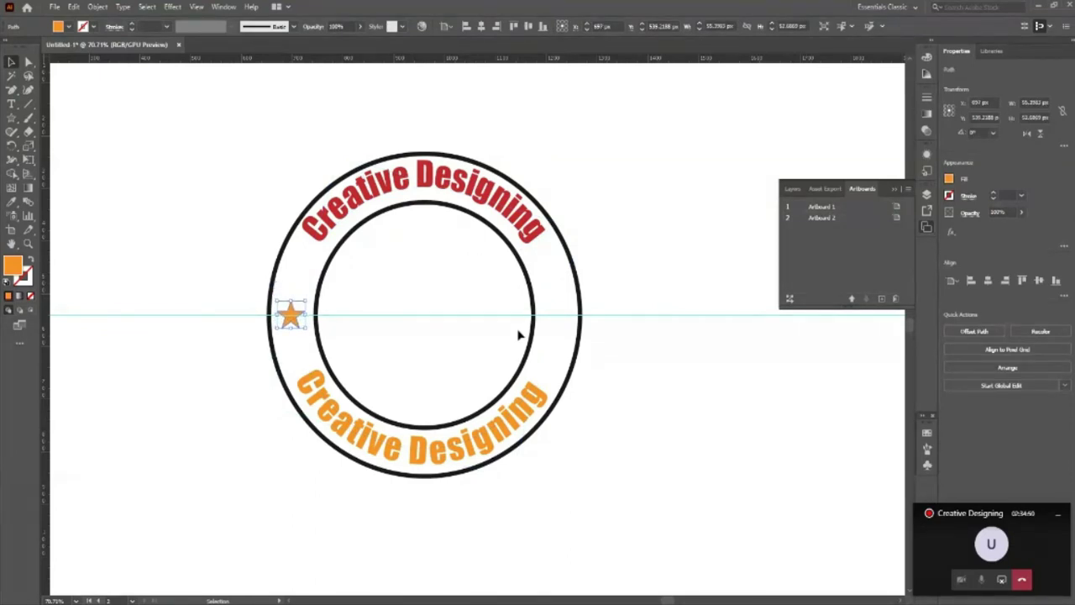
Duplicate the star straight across to the ring's right side, level with the original.
key("a")
key("v")
key("Right")
key("alt+shift+Right")
key("shift+Right")
key("shift+Right")
key("shift+Right")
key("shift+Right")
key("shift+Right")
key("shift+Right")
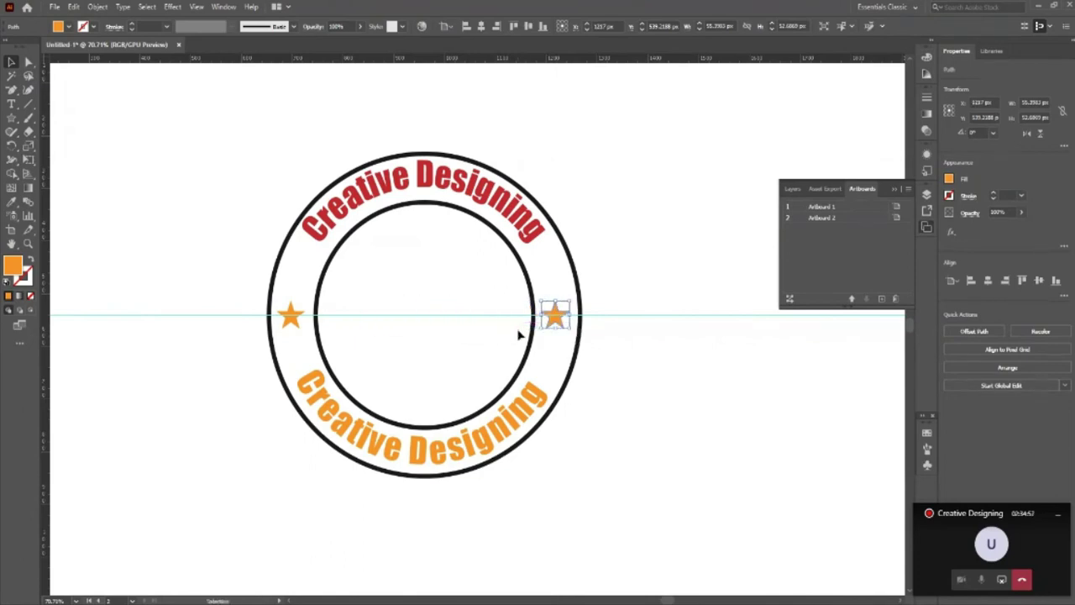
key("Right")
Colour the right star red by sampling the top text's colour with the Eyedropper.
left_click(739, 445)
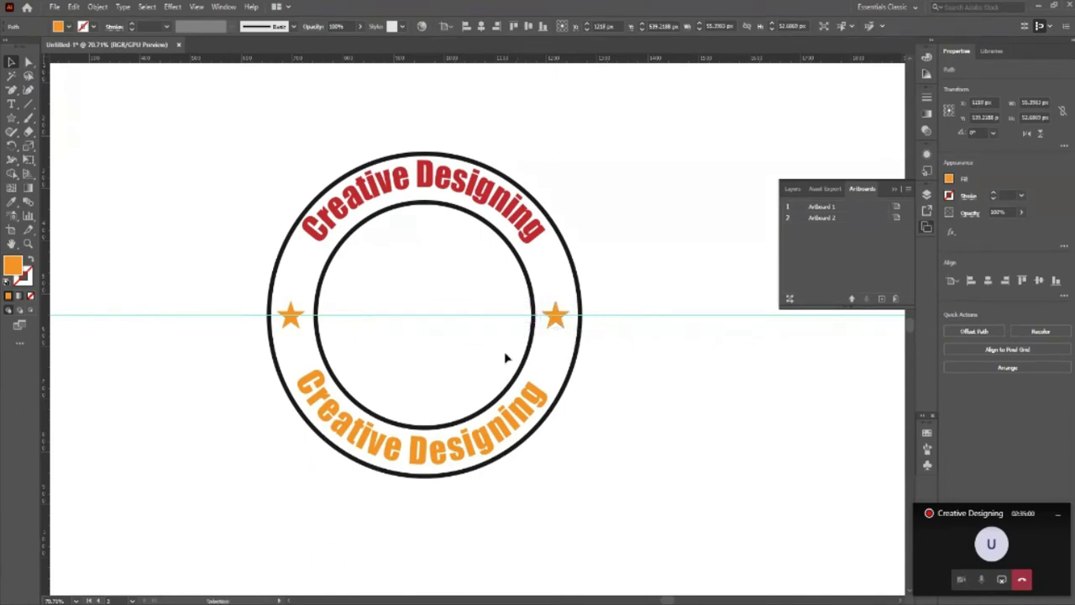
left_click(558, 320)
key("i")
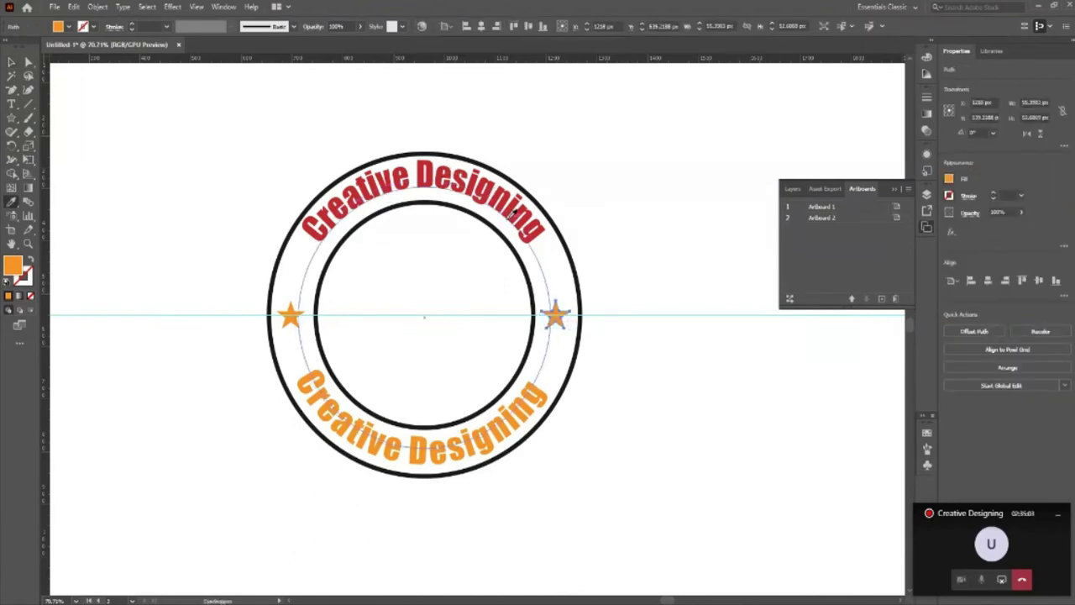
left_click(513, 214)
left_click(12, 61)
left_click(622, 243)
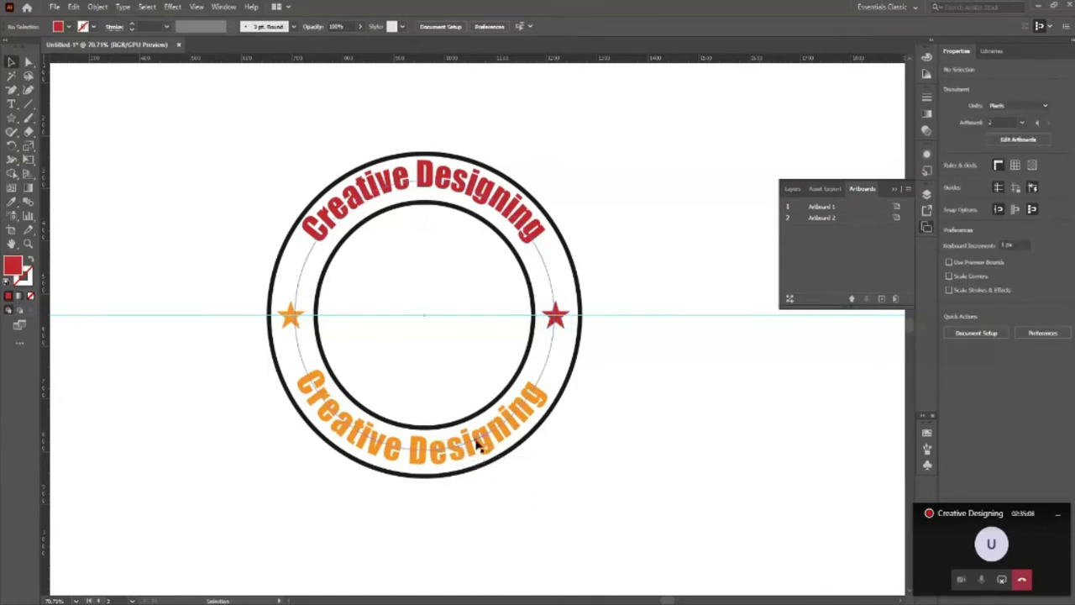
Delete the horizontal ruler guide.
left_click(69, 27)
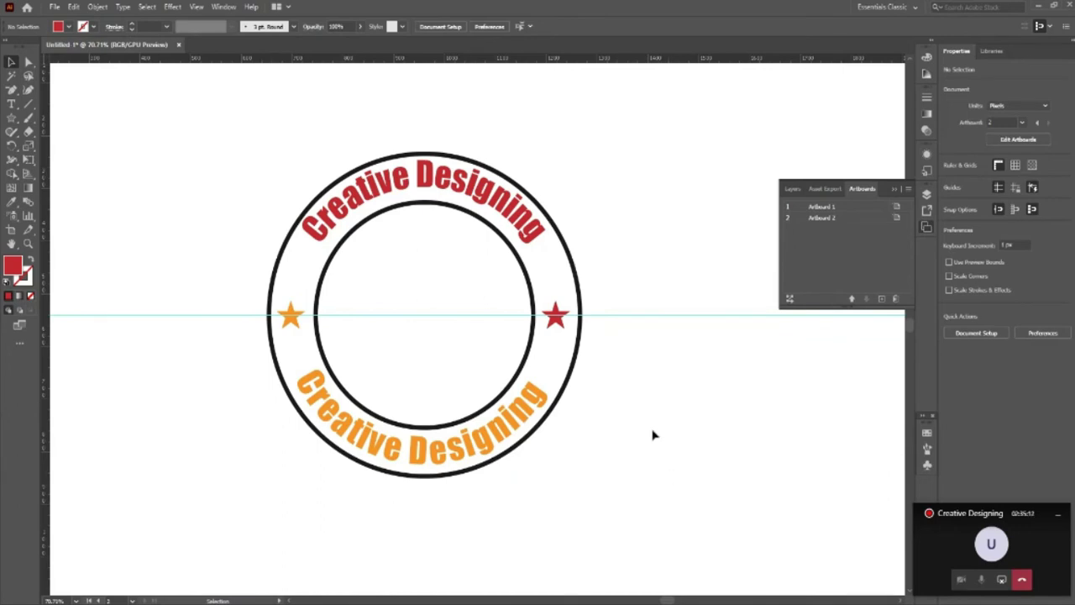
left_click(642, 316)
key("Delete")
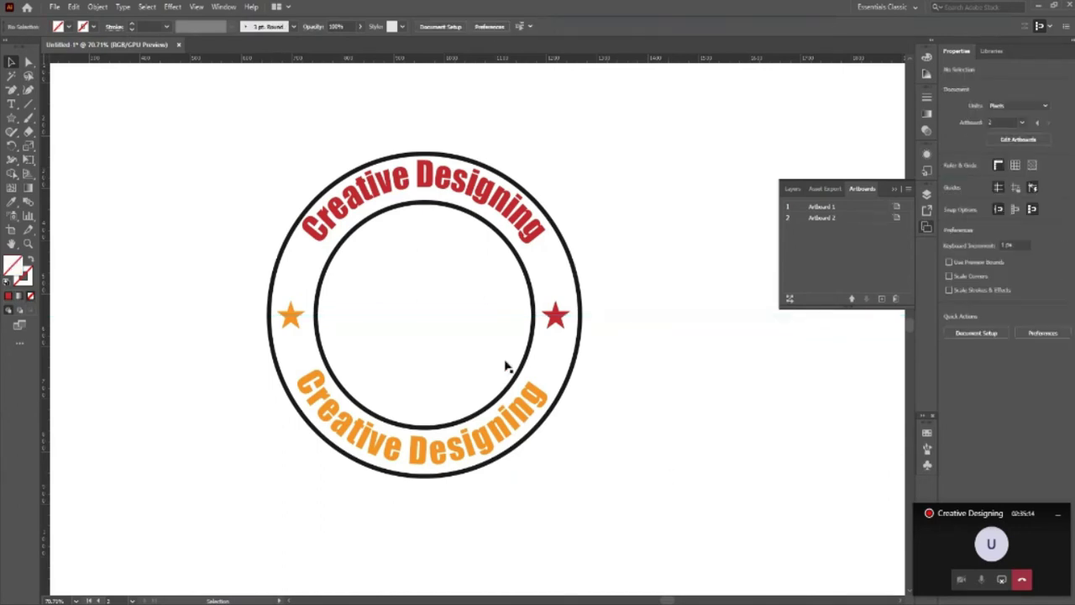
Draw a wide rectangle band across the ring passing through both stars.
key("z")
left_click(325, 290, "alt")
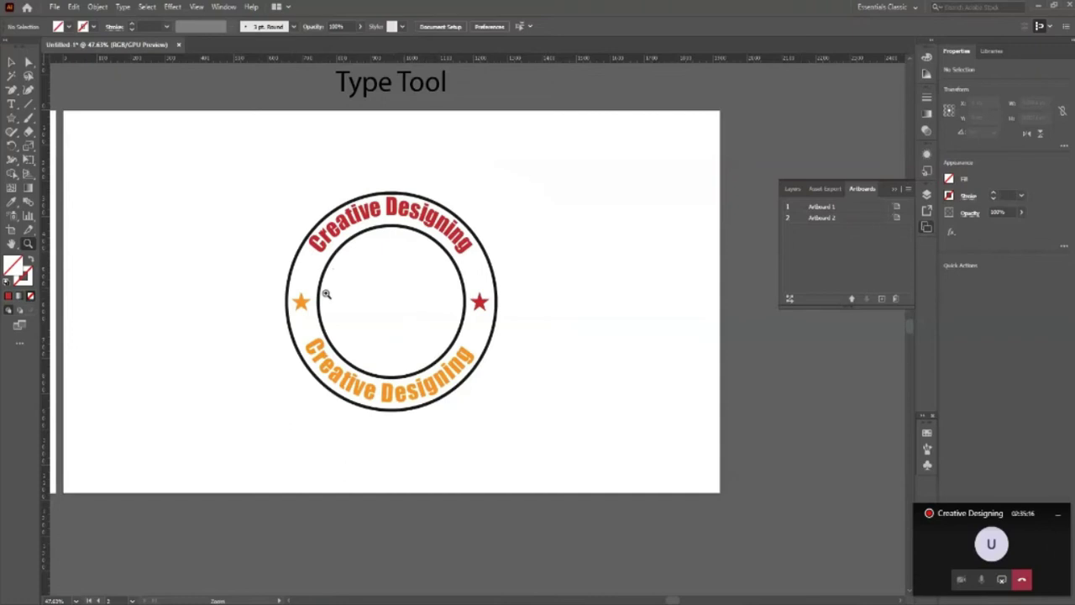
left_click(382, 298)
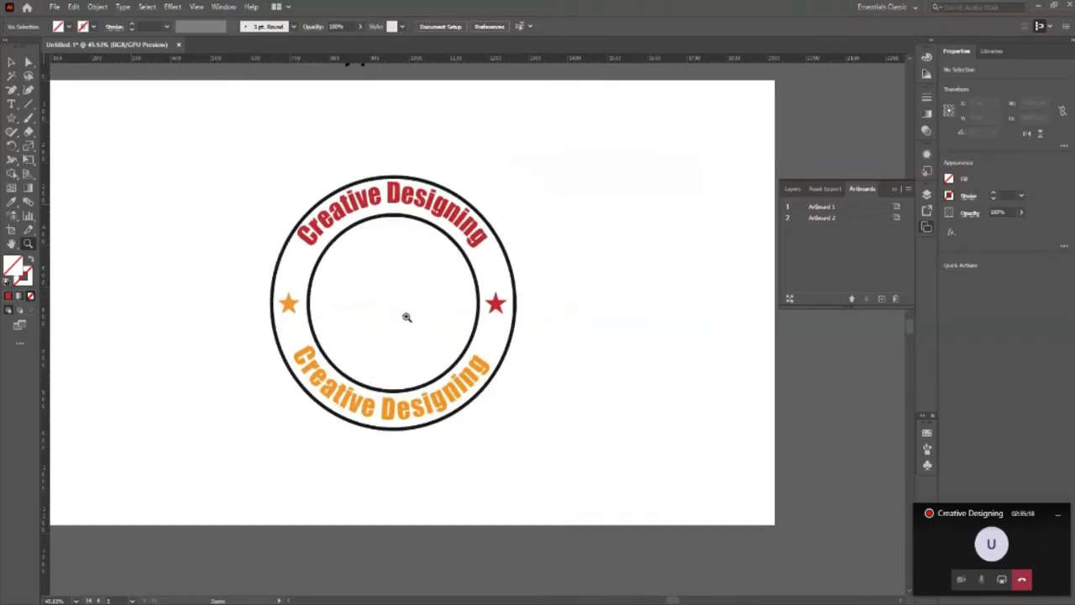
left_click_drag(425, 267, 480, 291)
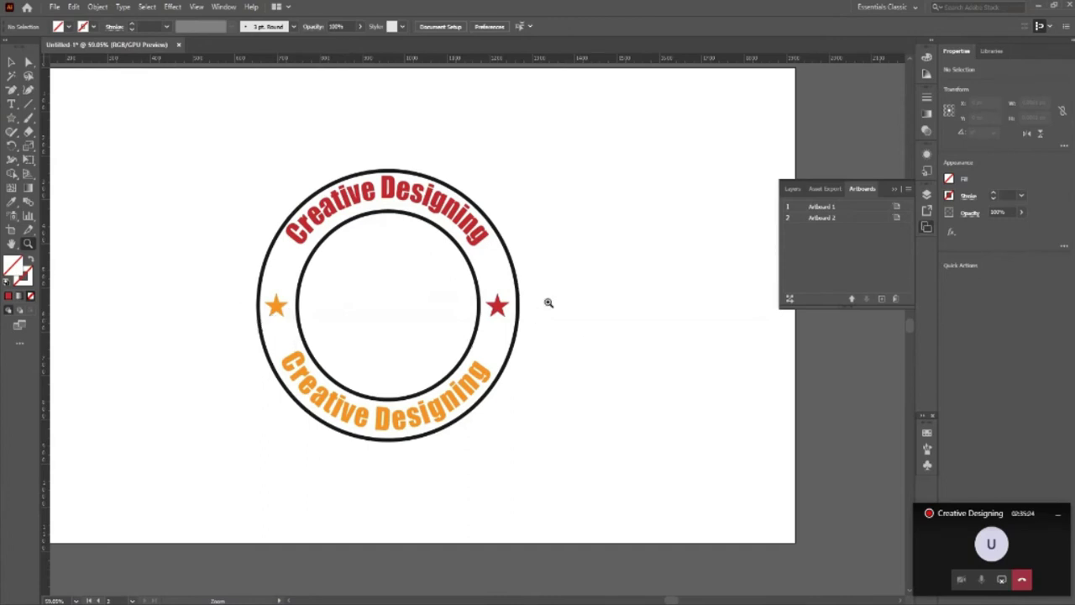
left_click(11, 62)
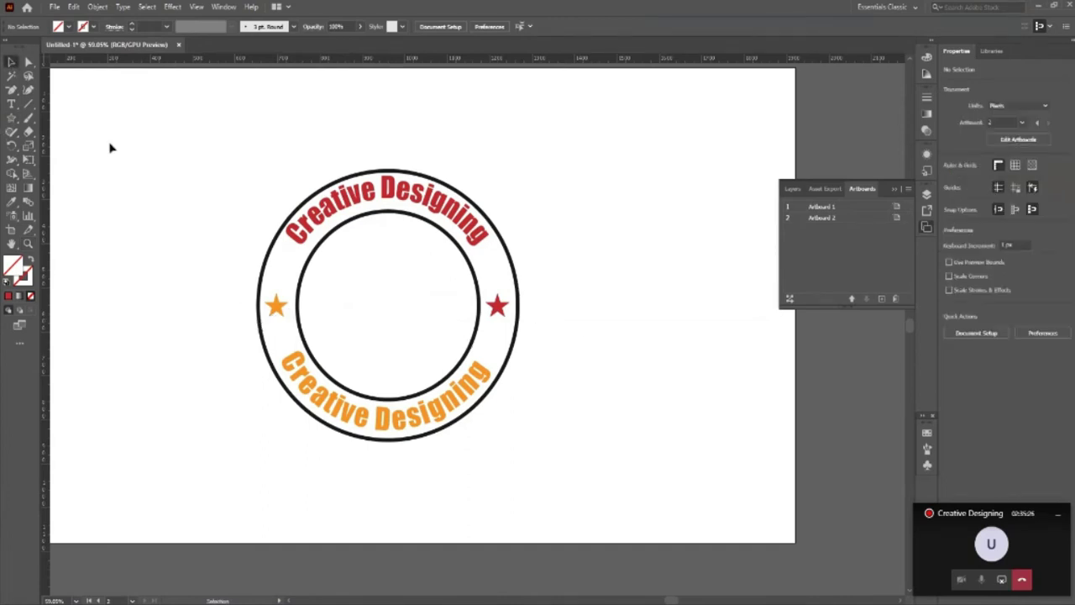
key("m")
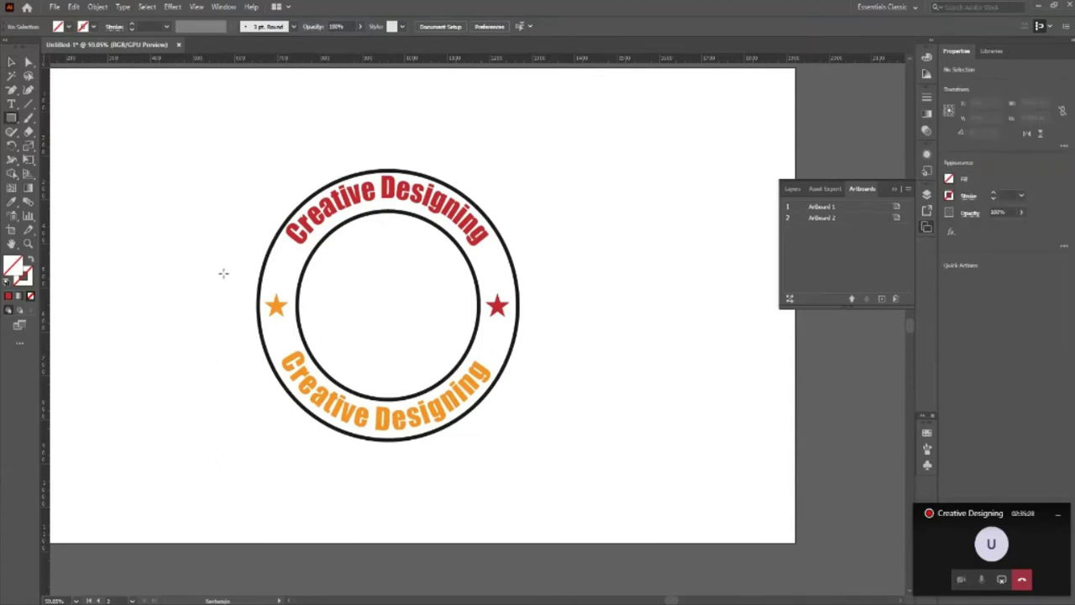
left_click_drag(232, 277, 534, 330)
left_click(12, 63)
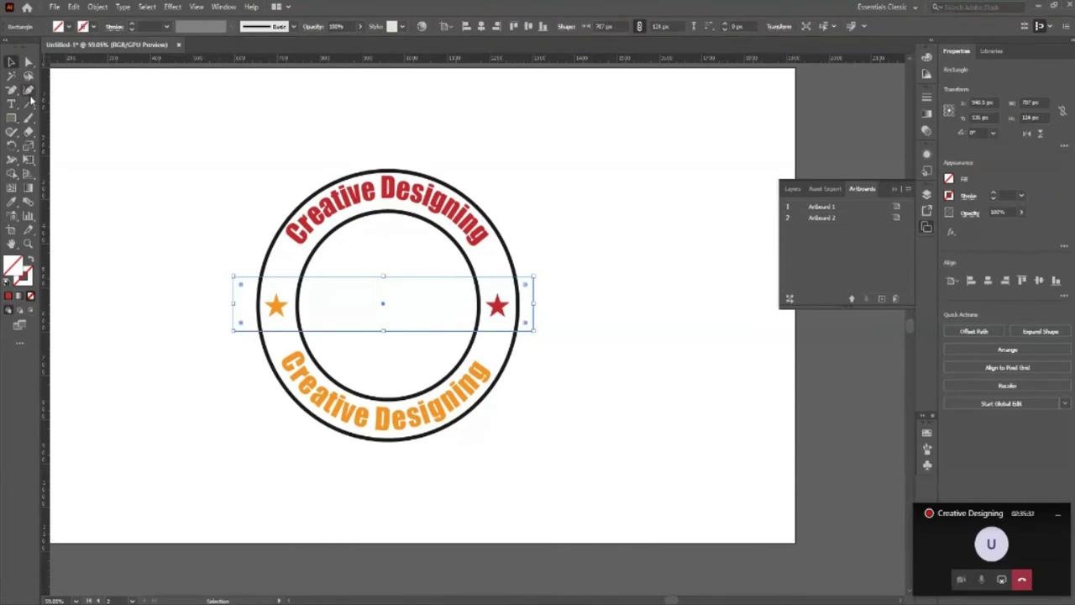
Give the rectangle a 4 pt black outline and centre it on the outer ring.
left_click(134, 23)
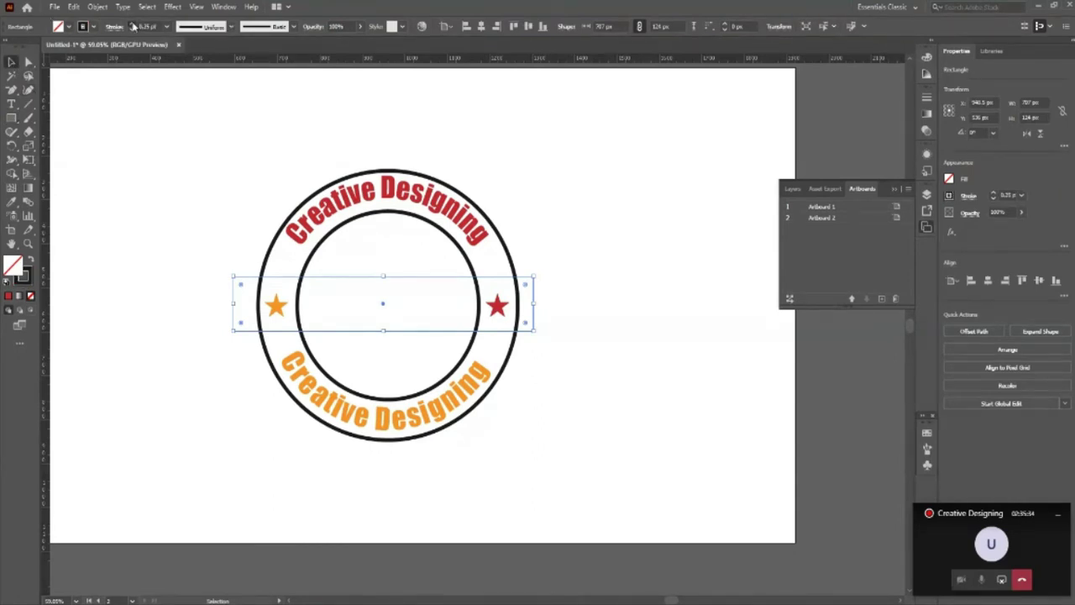
left_click(134, 23)
type("4")
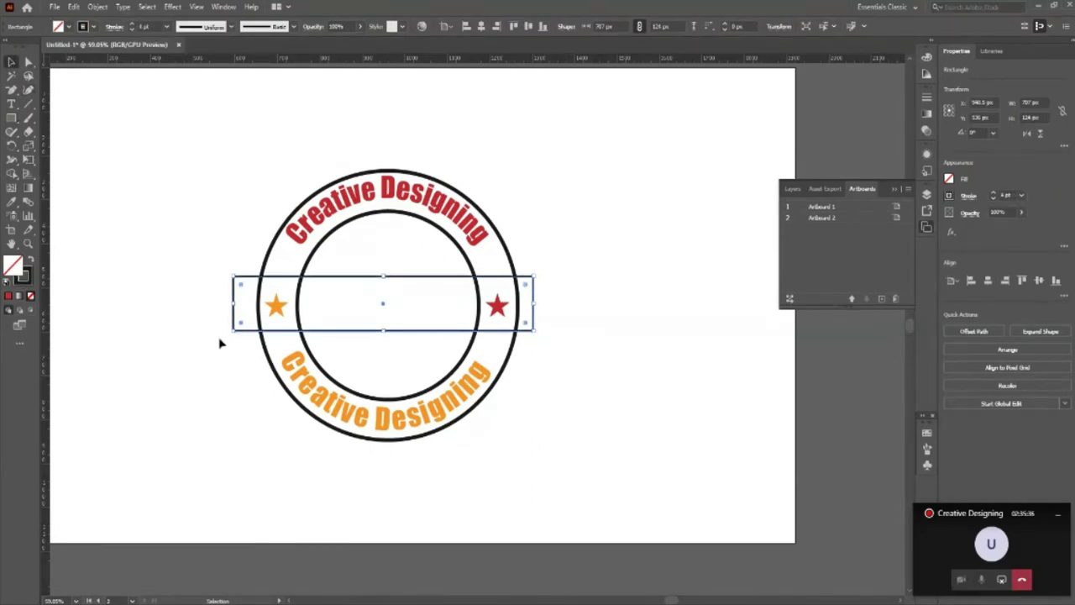
left_click(271, 373, "shift")
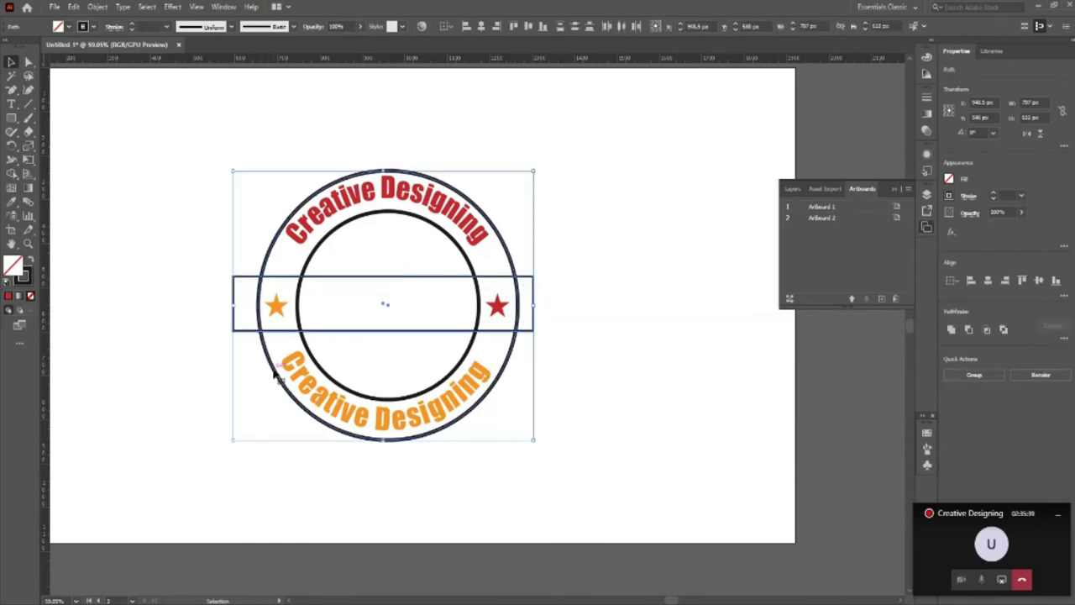
left_click(483, 27)
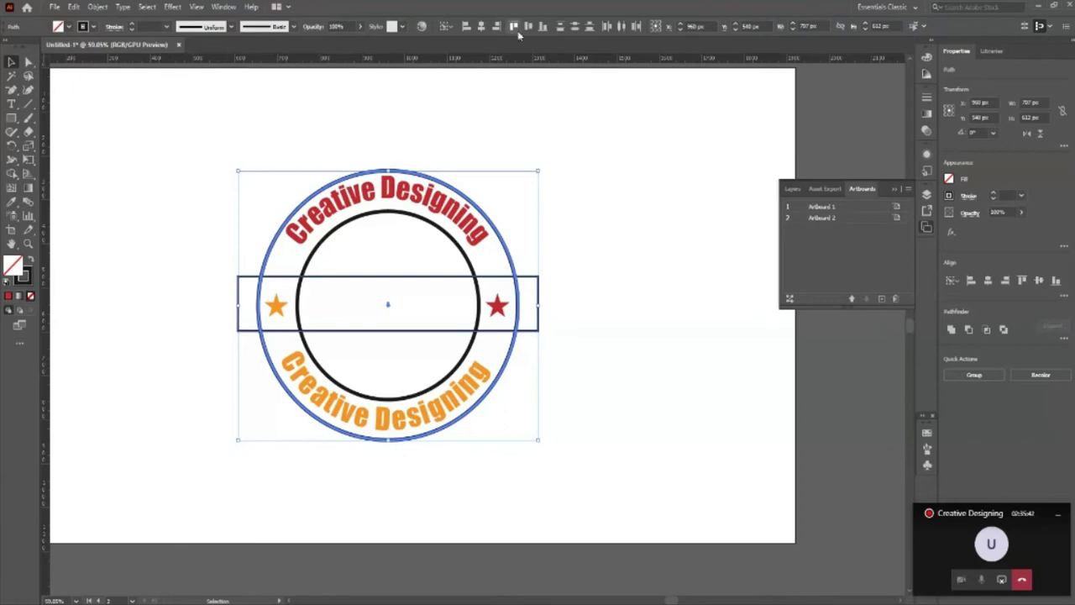
left_click(527, 26)
left_click(606, 324)
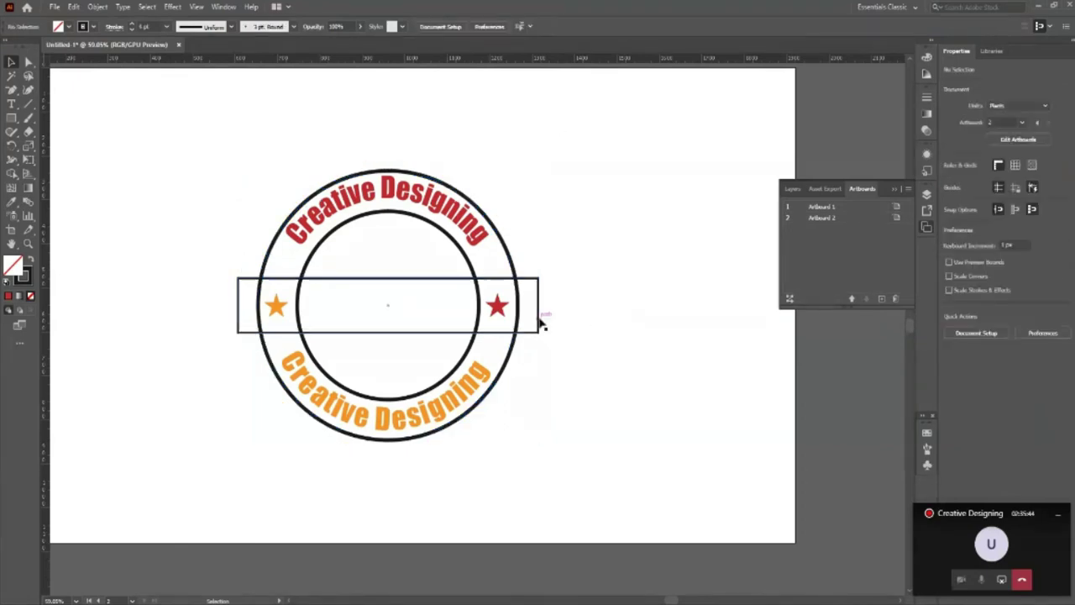
Raise the banner rectangle's stroke weight to 8 pt.
left_click(540, 324)
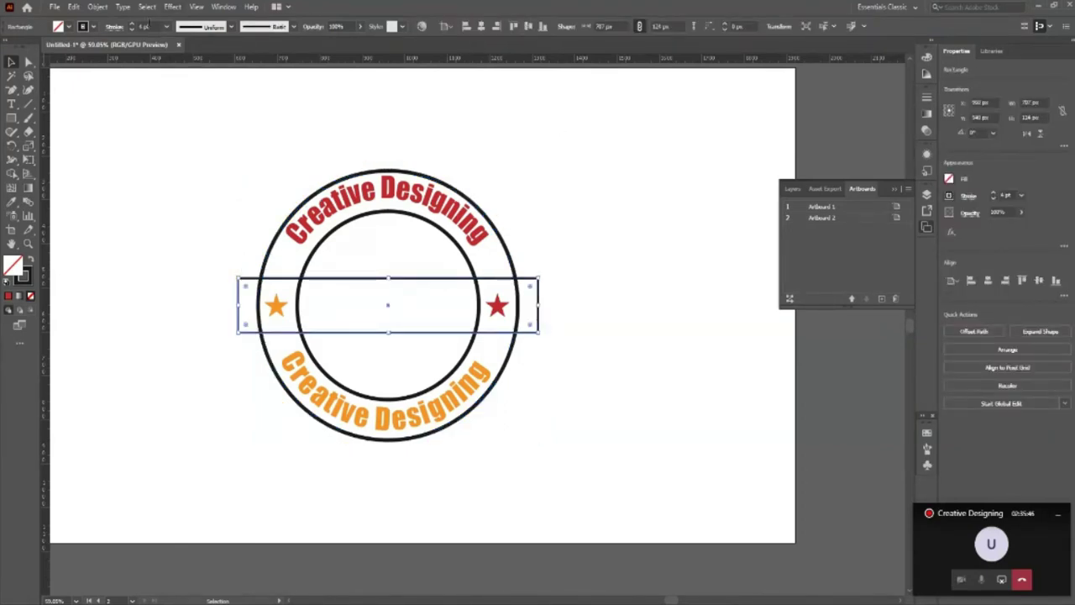
left_click(130, 26)
left_click(130, 26)
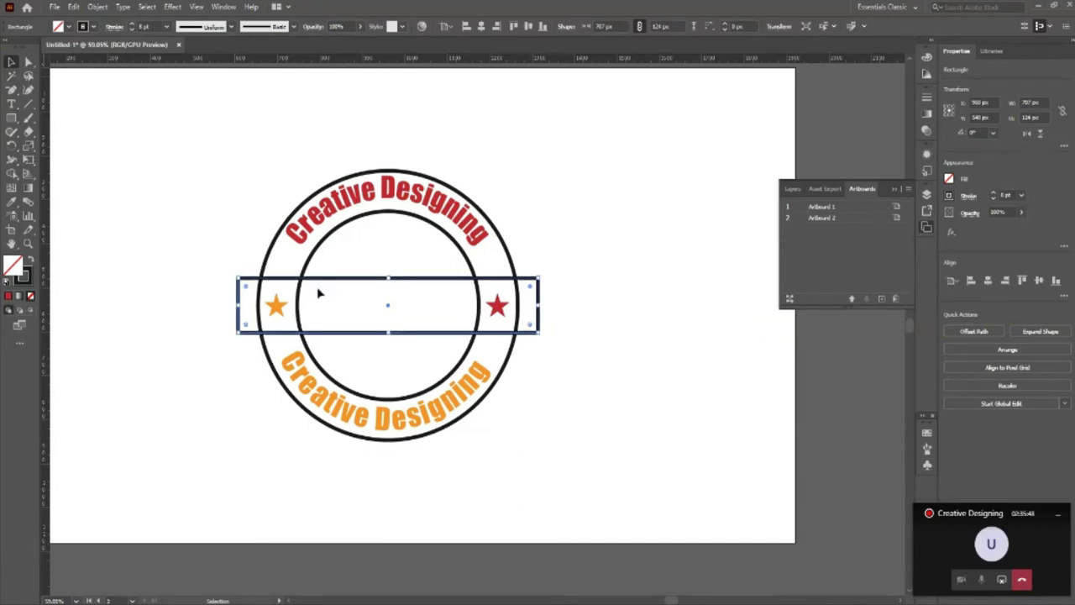
left_click(309, 252, "shift")
Use Shape Builder to remove the inner-circle pieces inside the banner near both stars.
left_click(266, 265, "shift")
key("shift+m")
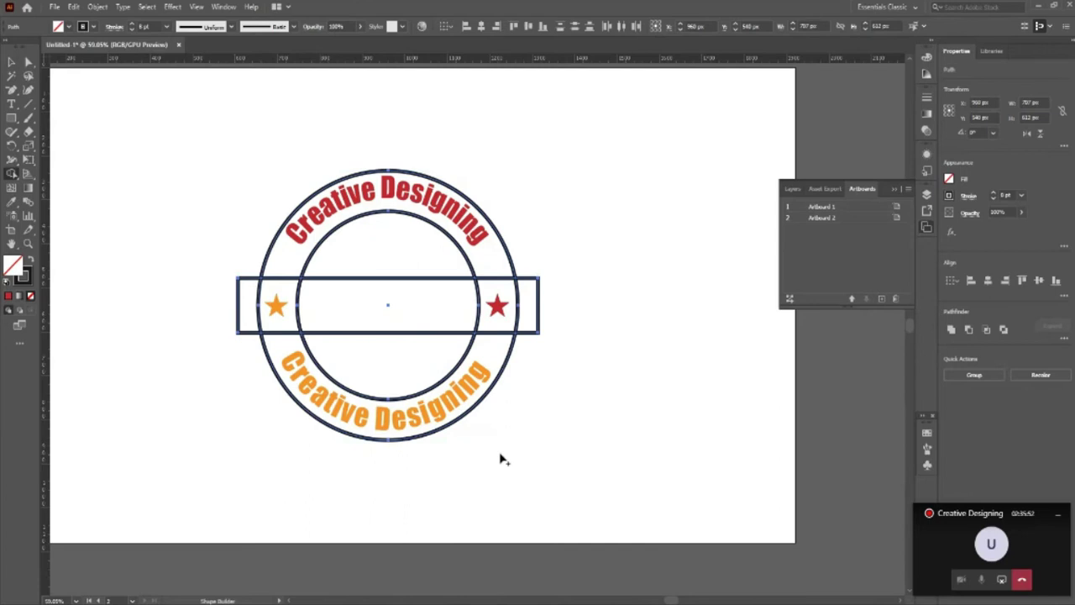
left_click(300, 307, "alt")
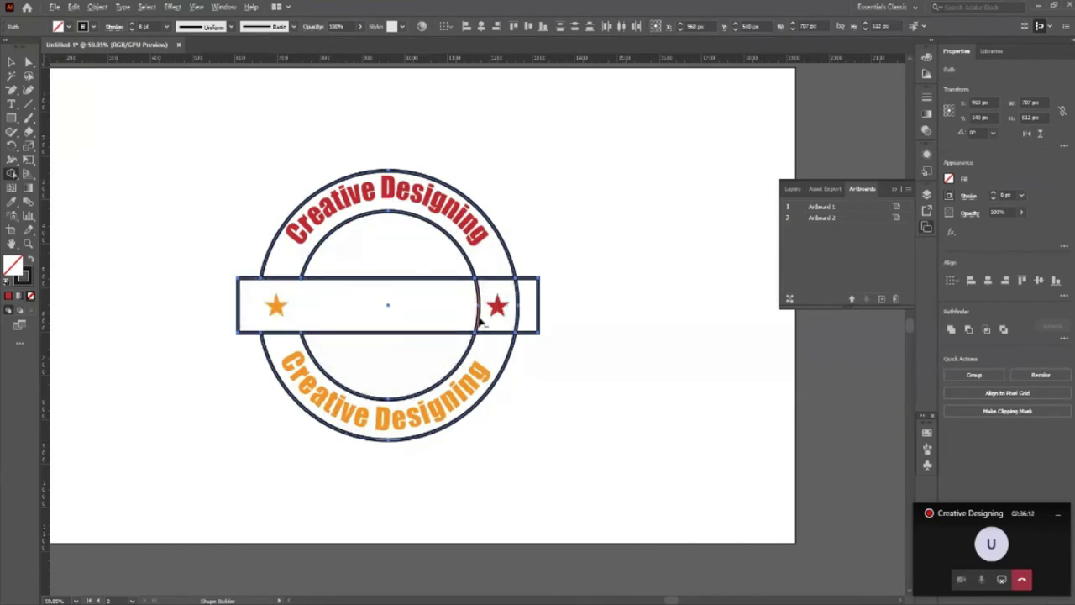
left_click_drag(495, 320, 458, 318)
key("v")
left_click(647, 434)
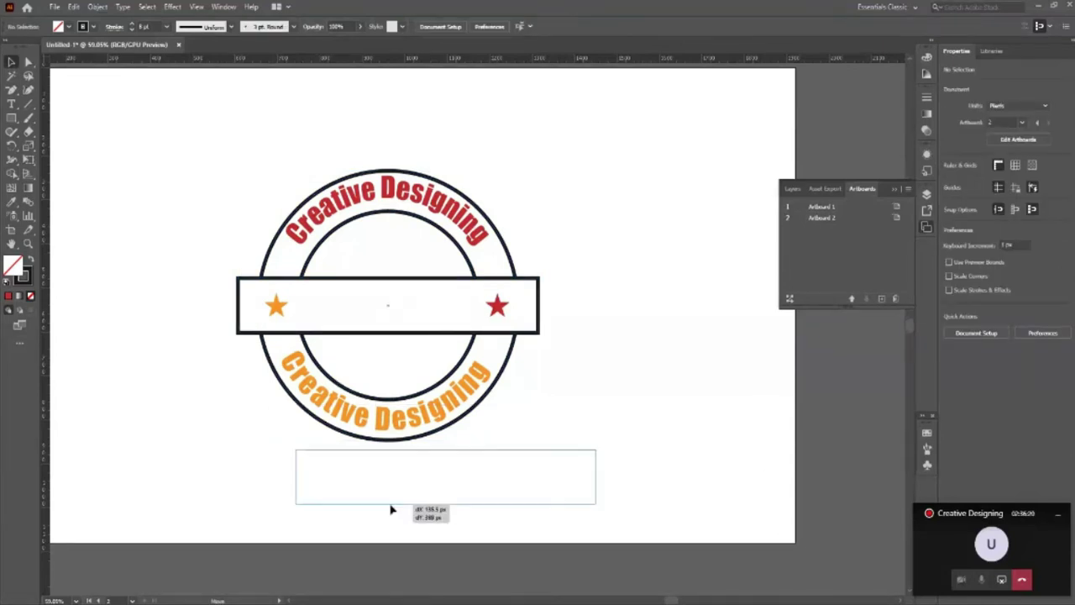
Try pulling the banner rectangle below the logo, then undo the move.
left_click_drag(333, 336, 391, 508)
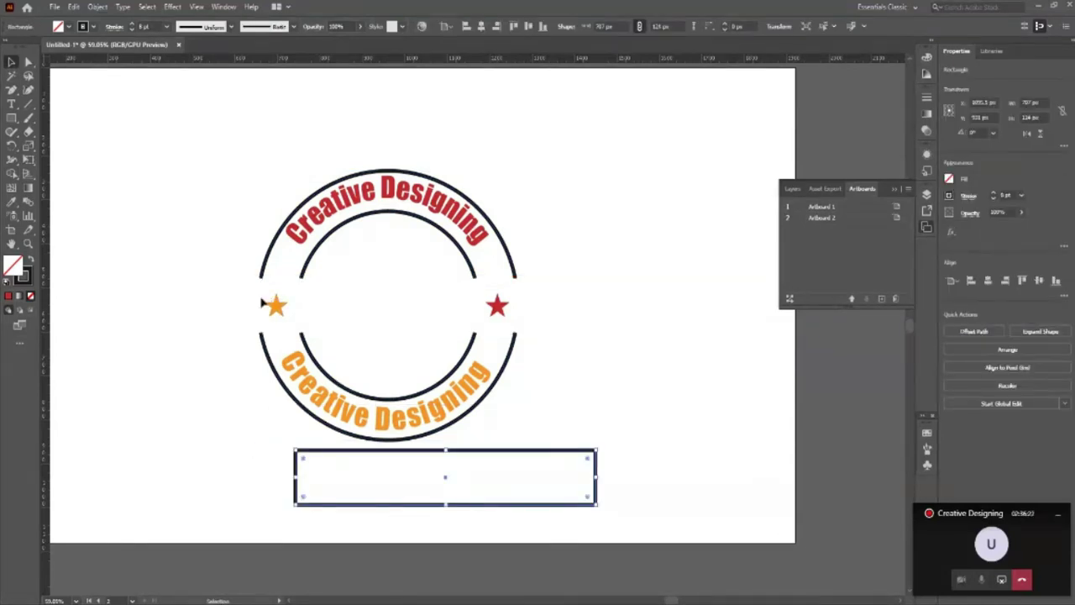
key("a")
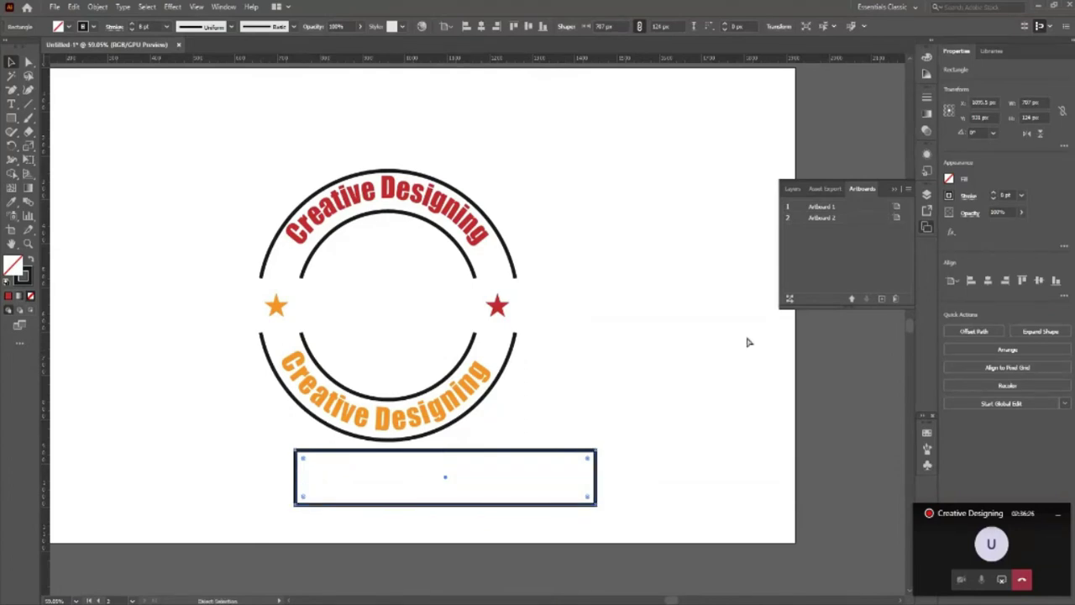
key("ctrl+z")
key("v")
left_click(719, 363)
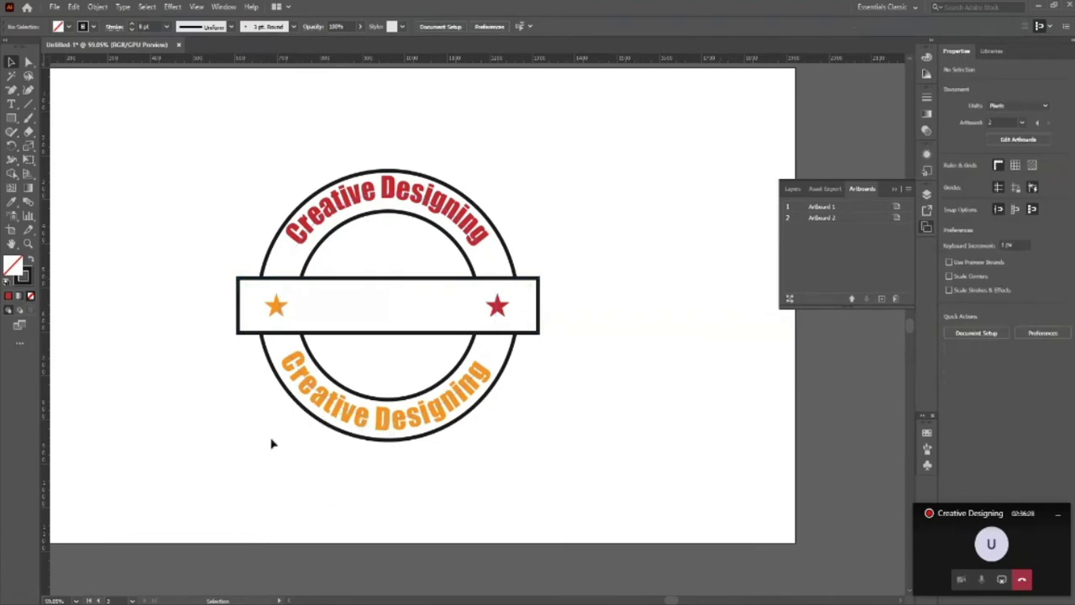
Duplicate Artboard 2 to its right with the Artboard tool.
key("z")
left_click_drag(428, 331, 351, 326)
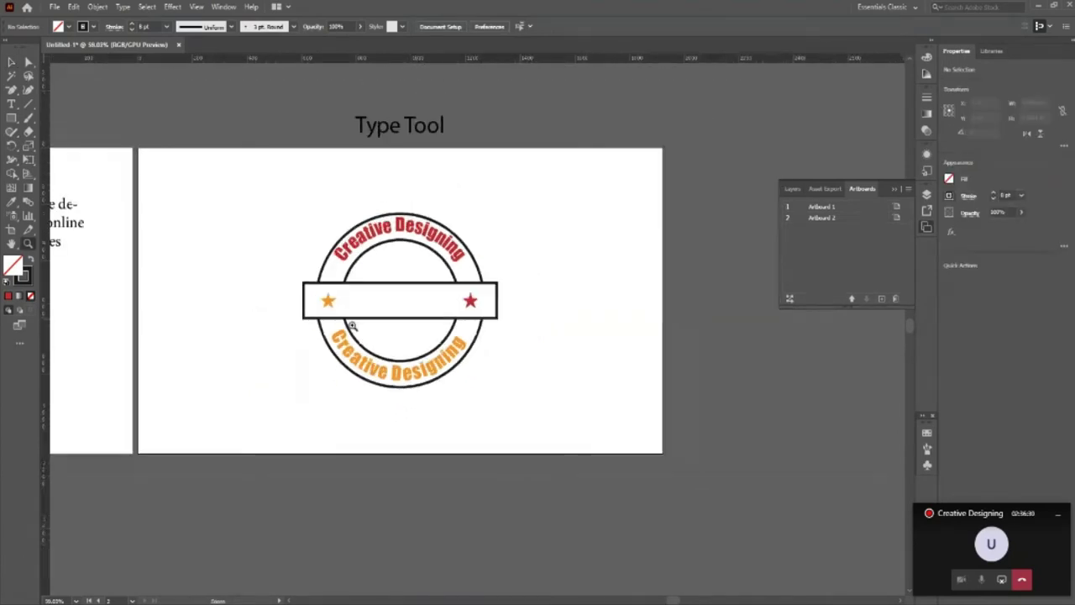
left_click_drag(527, 315, 550, 341)
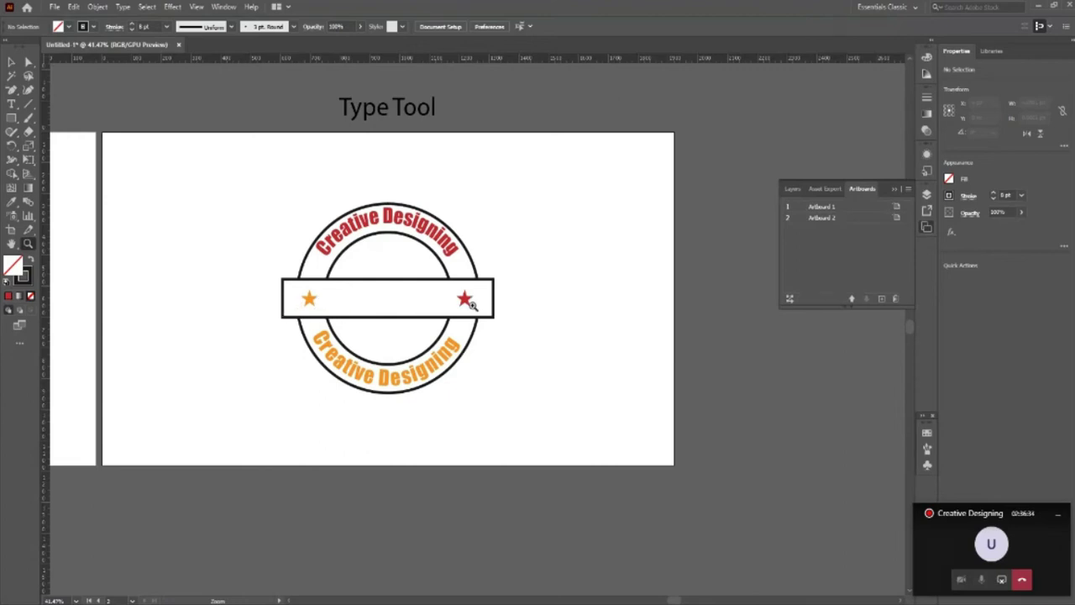
left_click(420, 330)
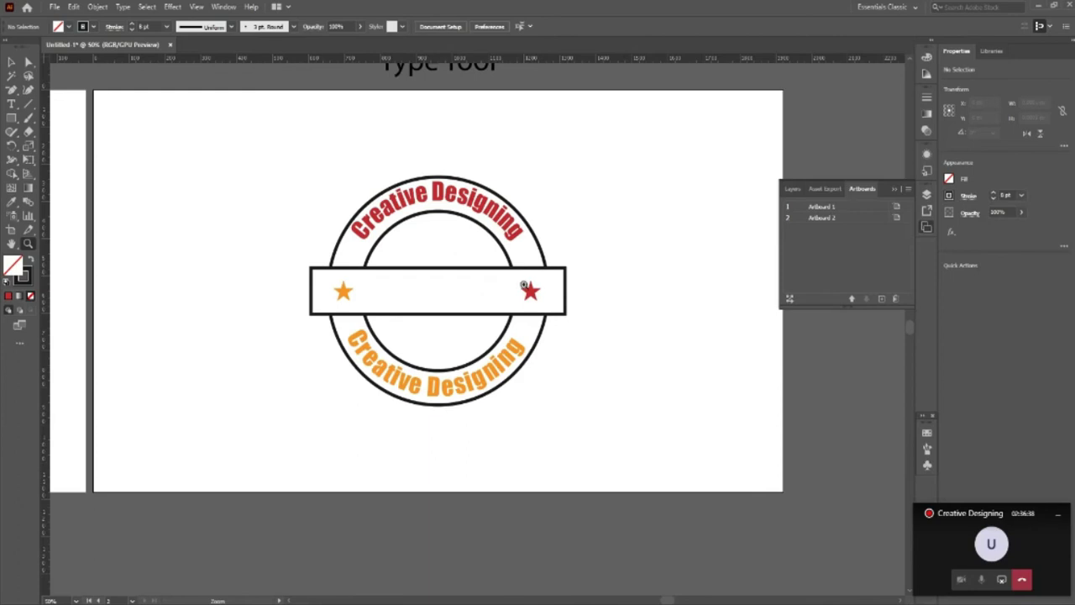
left_click_drag(311, 276, 286, 283)
left_click_drag(350, 325, 274, 334)
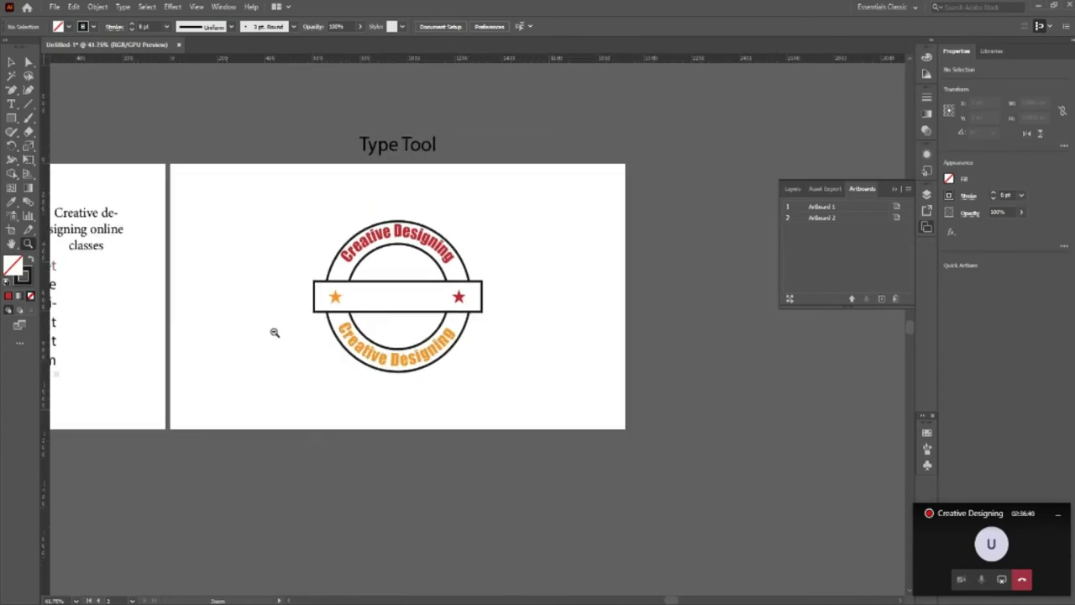
left_click_drag(482, 338, 542, 343)
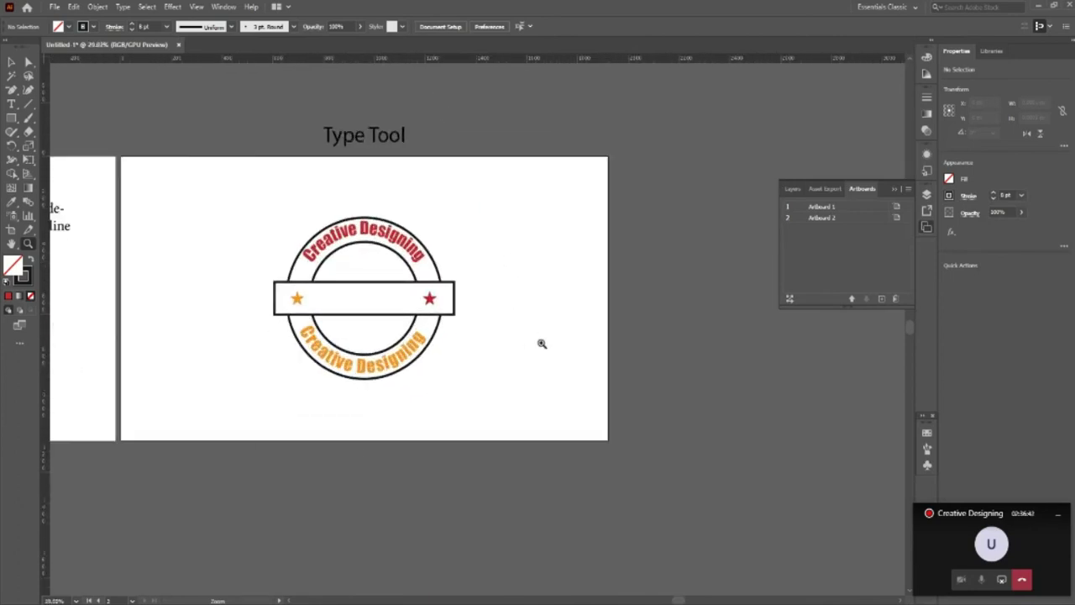
left_click(11, 62)
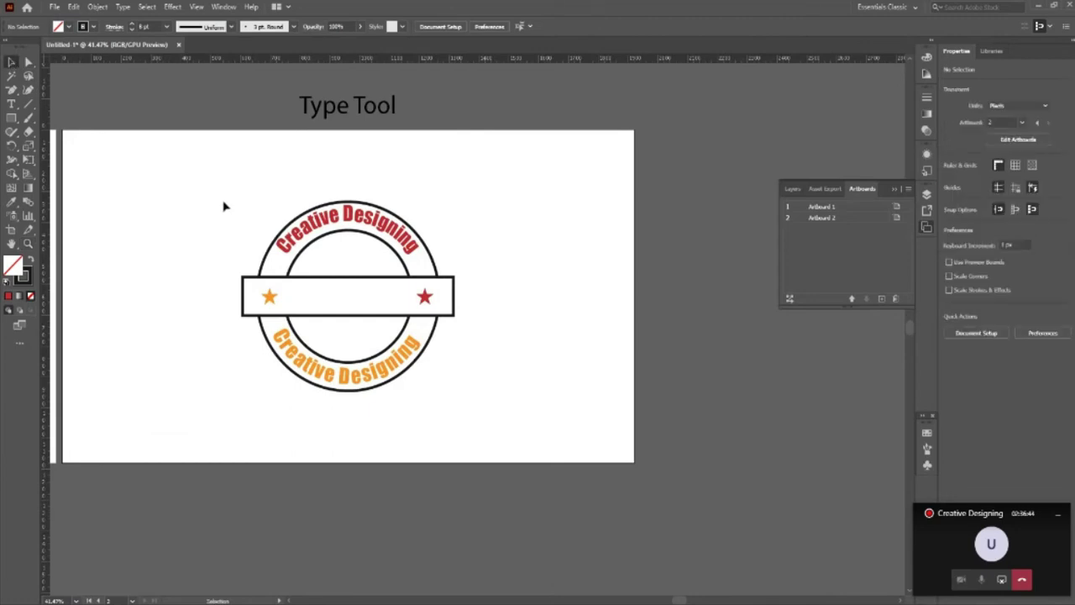
key("z")
mouse_move(183, 218)
left_mouse_down()
mouse_move(87, 233)
mouse_move(336, 240)
mouse_move(331, 262)
left_mouse_up()
key("v")
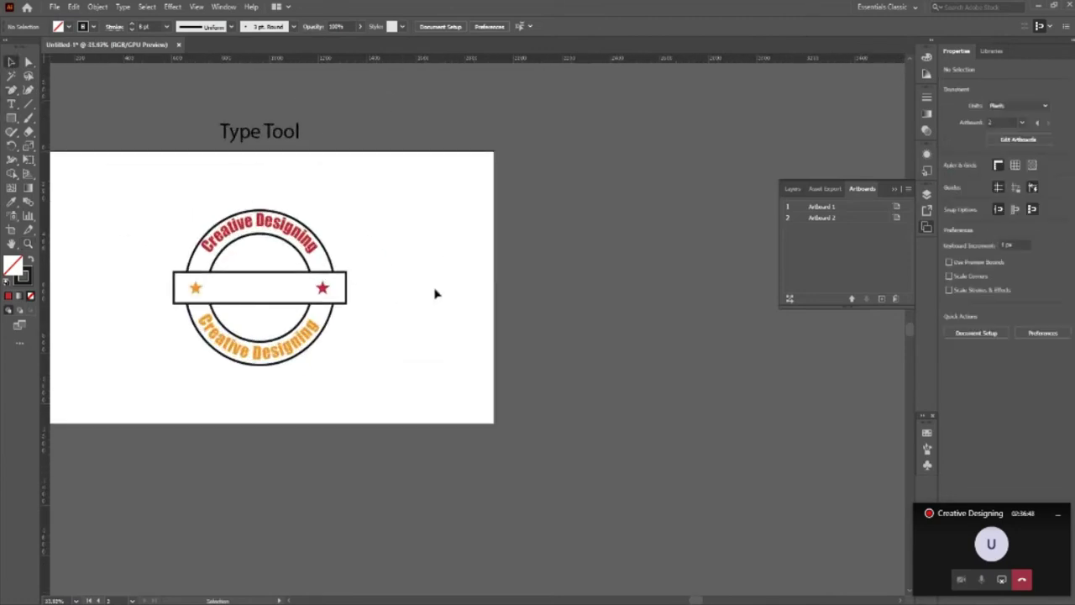
key("shift+o")
mouse_move(163, 401)
left_mouse_down()
mouse_move(781, 374)
mouse_move(647, 401)
left_mouse_up()
key("v")
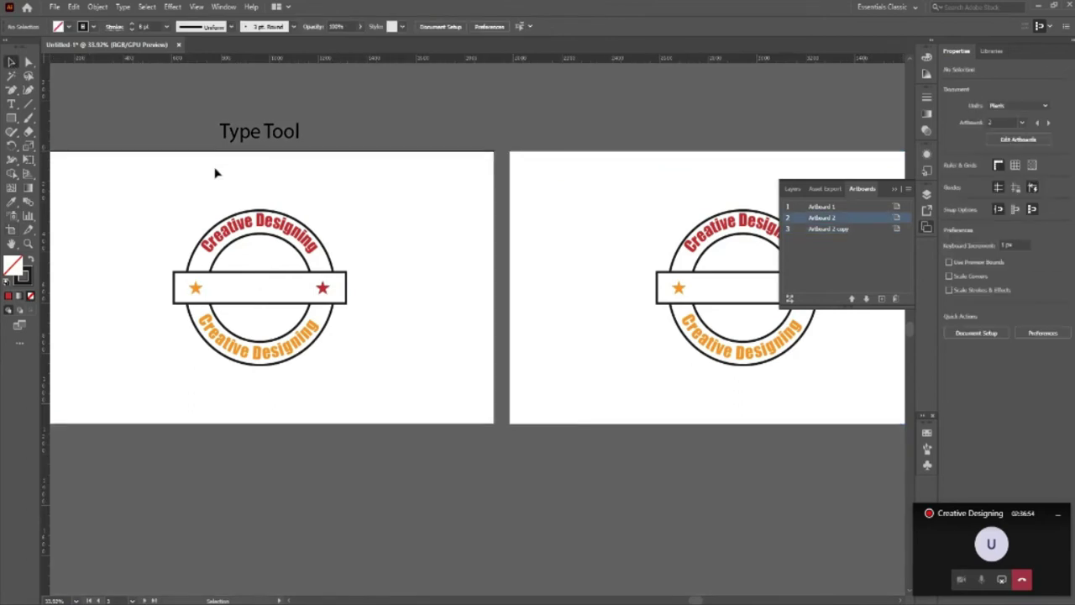
Copy the 'Type Tool' heading above the new artboard and centre it there.
key("z")
left_click(268, 300, "alt")
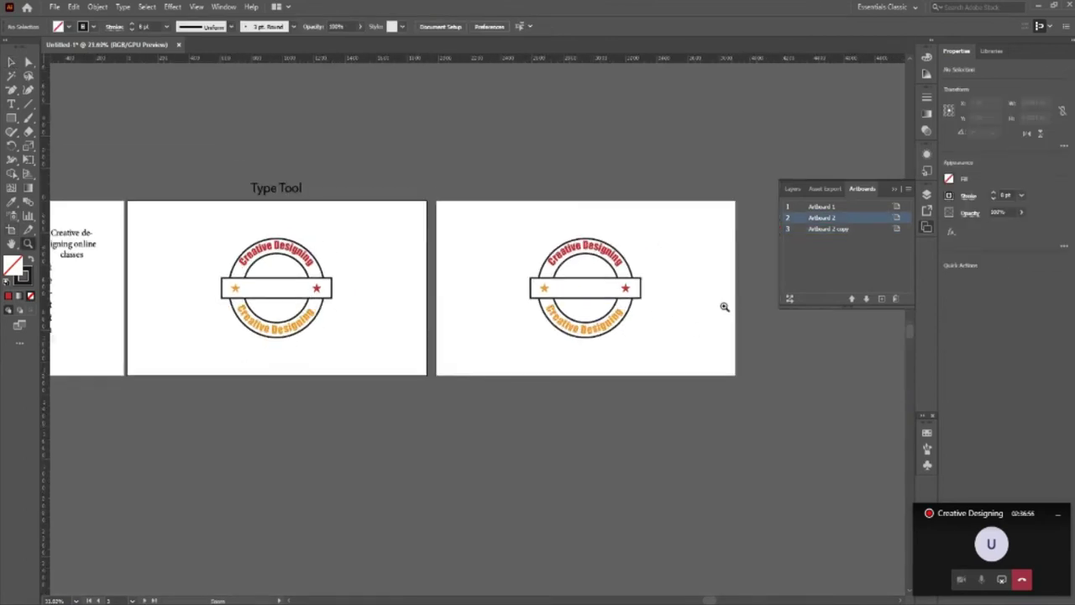
left_click(724, 307)
key("v")
left_click_drag(91, 142, 528, 145)
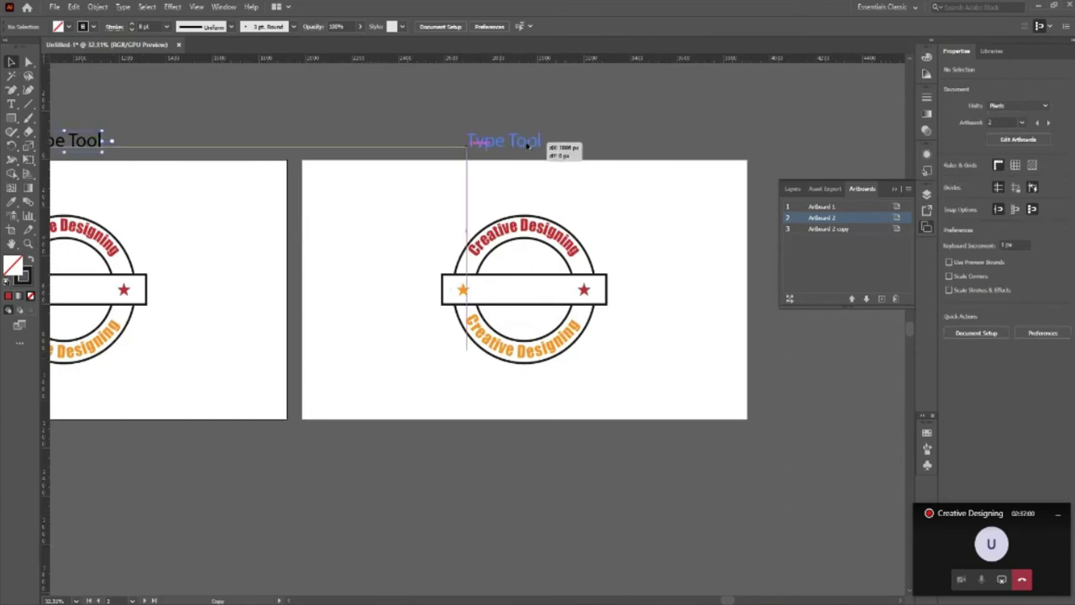
left_click_drag(528, 145, 542, 144)
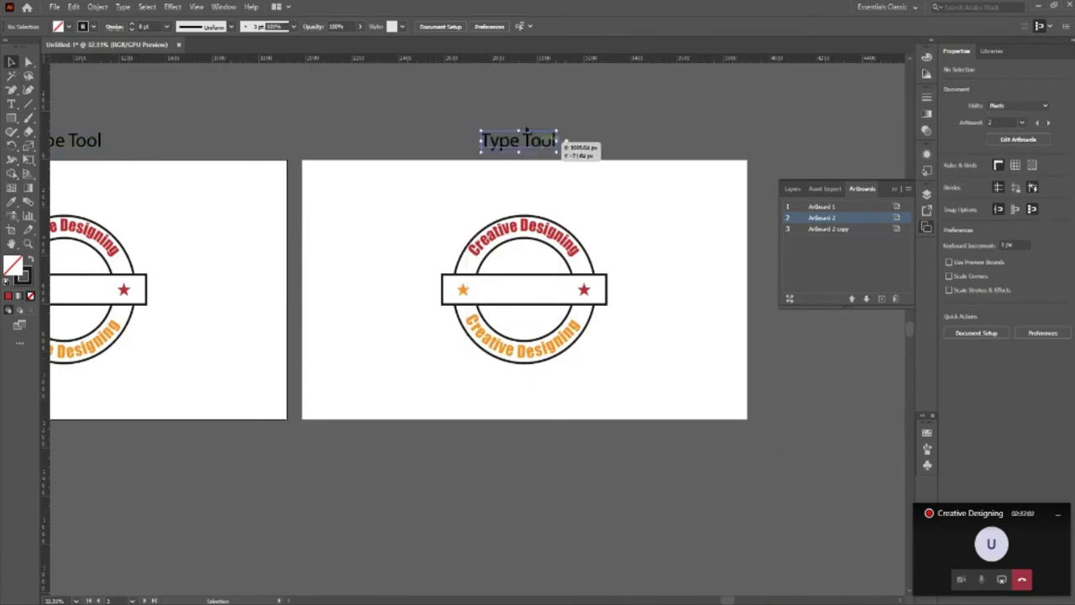
left_click(711, 127)
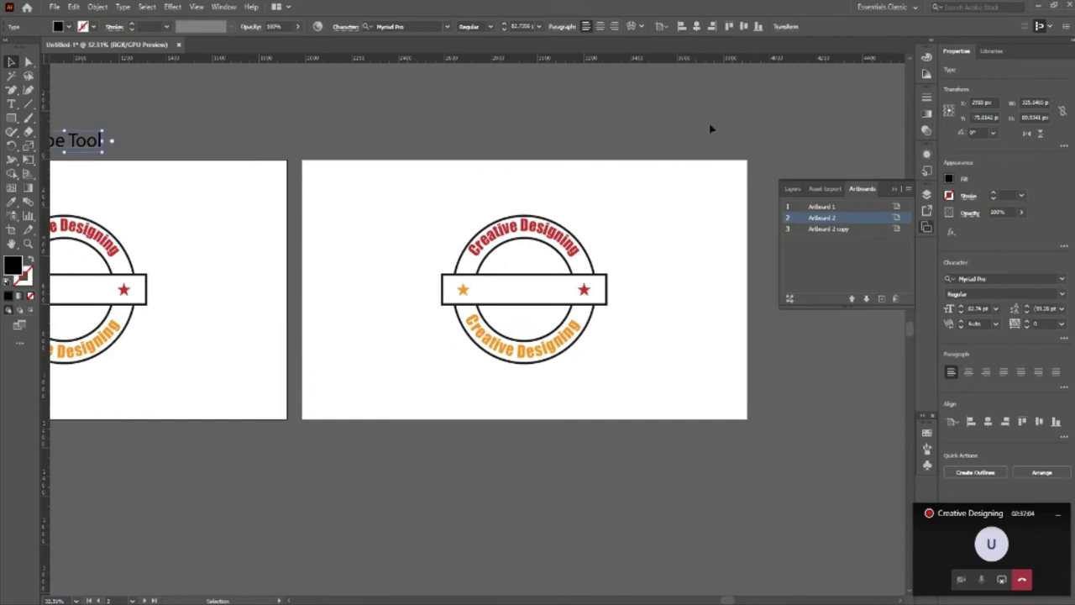
left_click(583, 186)
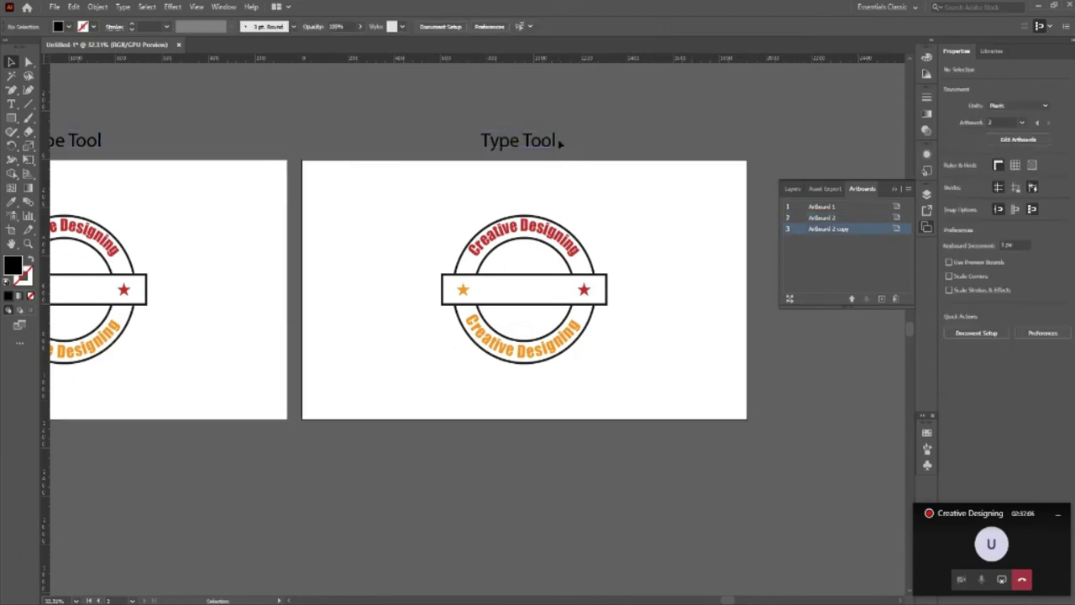
left_click(560, 141)
left_click(696, 26)
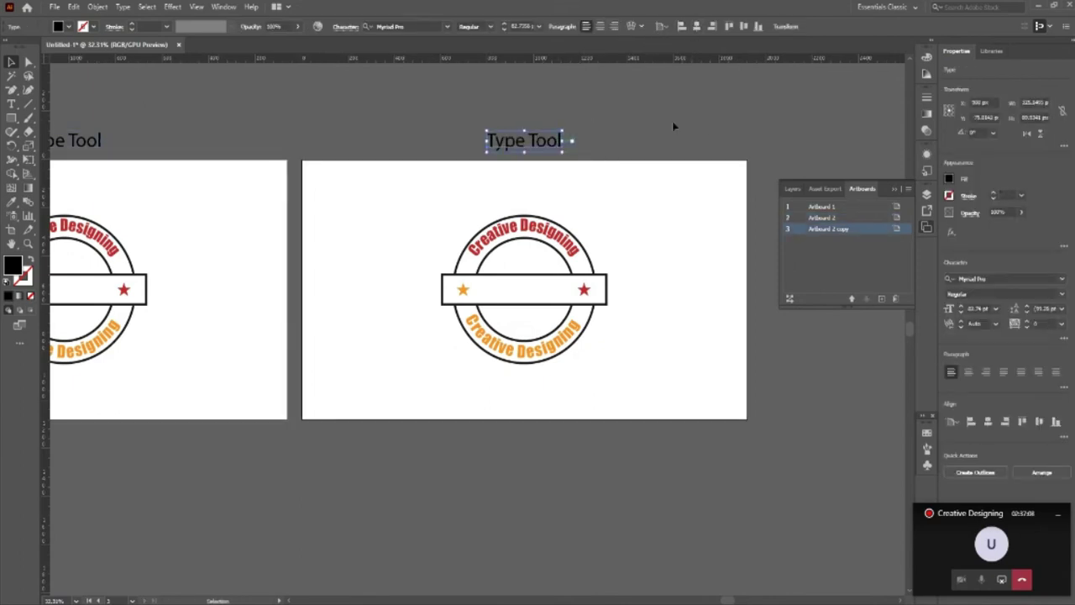
left_click(647, 368)
Delete the duplicated logo from the new artboard.
left_click(720, 346)
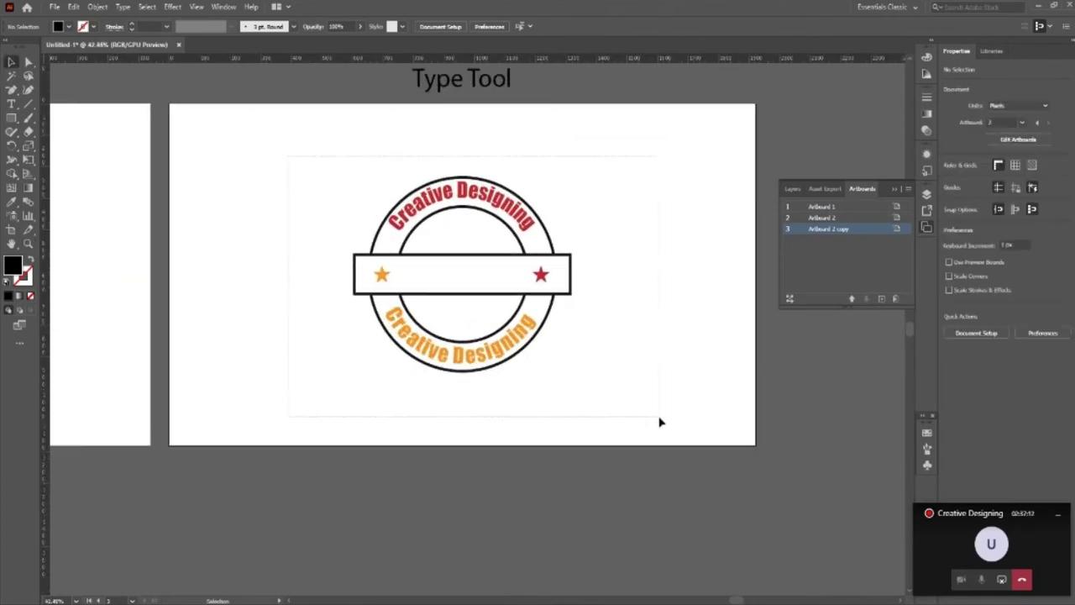
left_click_drag(293, 162, 669, 422)
key("Delete")
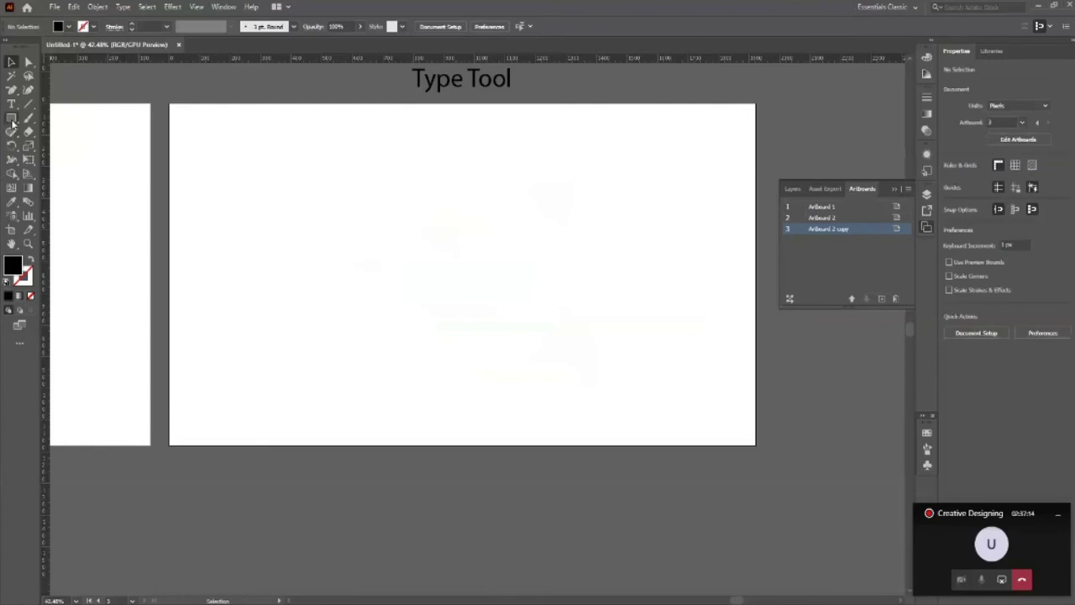
Place vertical placeholder text and move it to the artboard's middle.
left_click(11, 103)
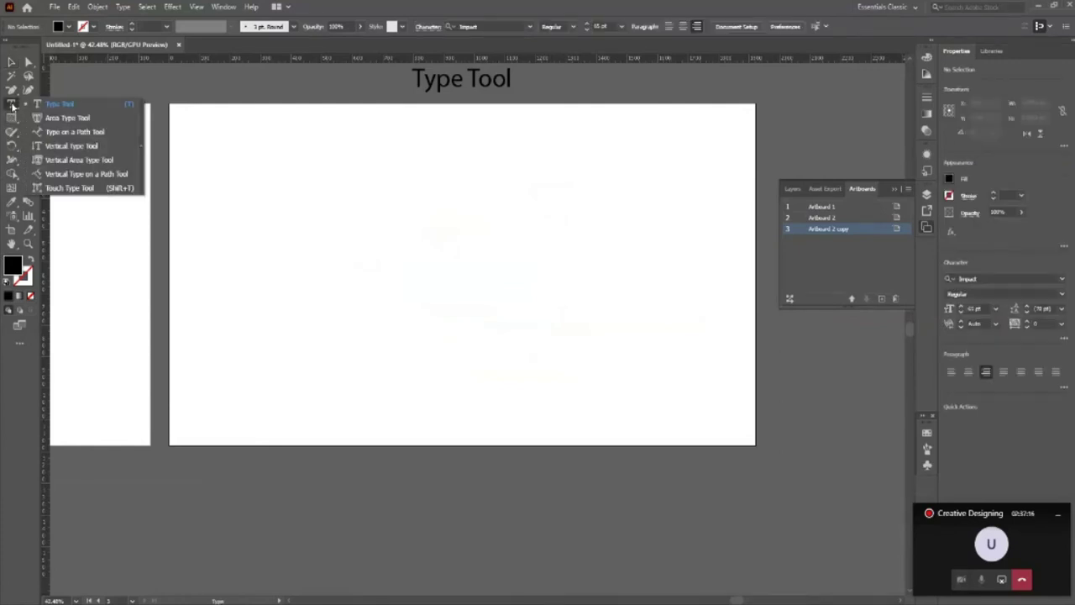
left_click(70, 148)
left_click(341, 218)
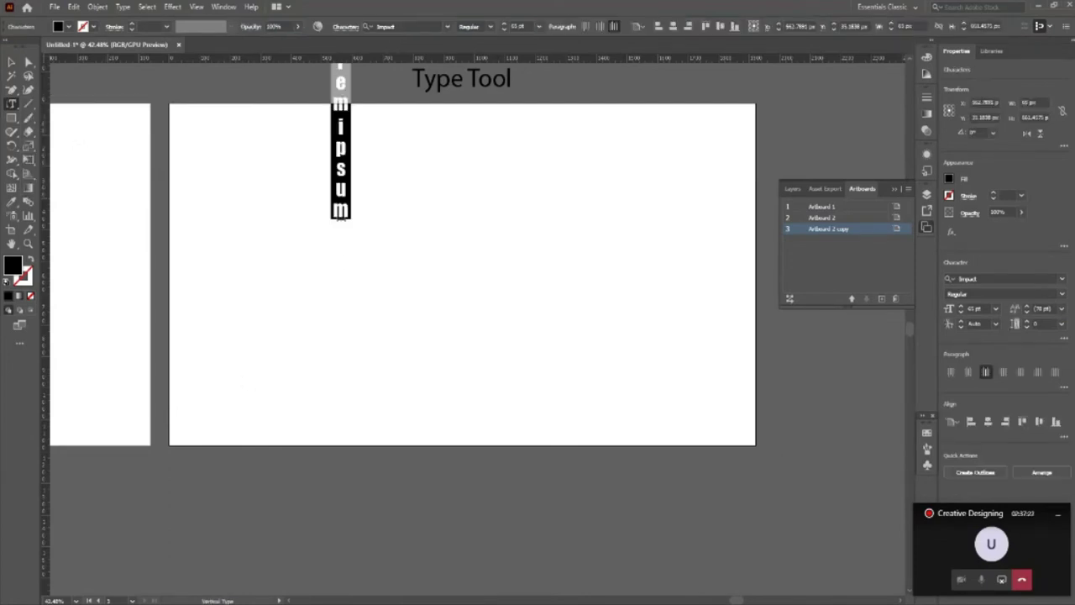
left_click(10, 61)
left_click_drag(344, 150, 346, 324)
Replace the placeholder letters with 'CReative'.
key("t")
left_click(342, 195)
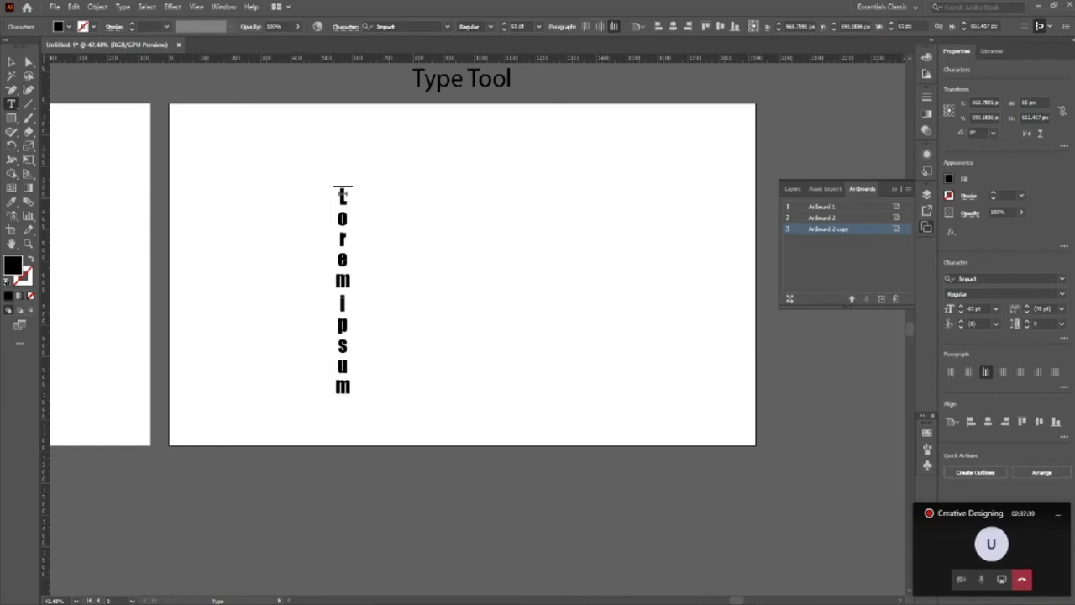
key("ctrl+a")
type("CReative")
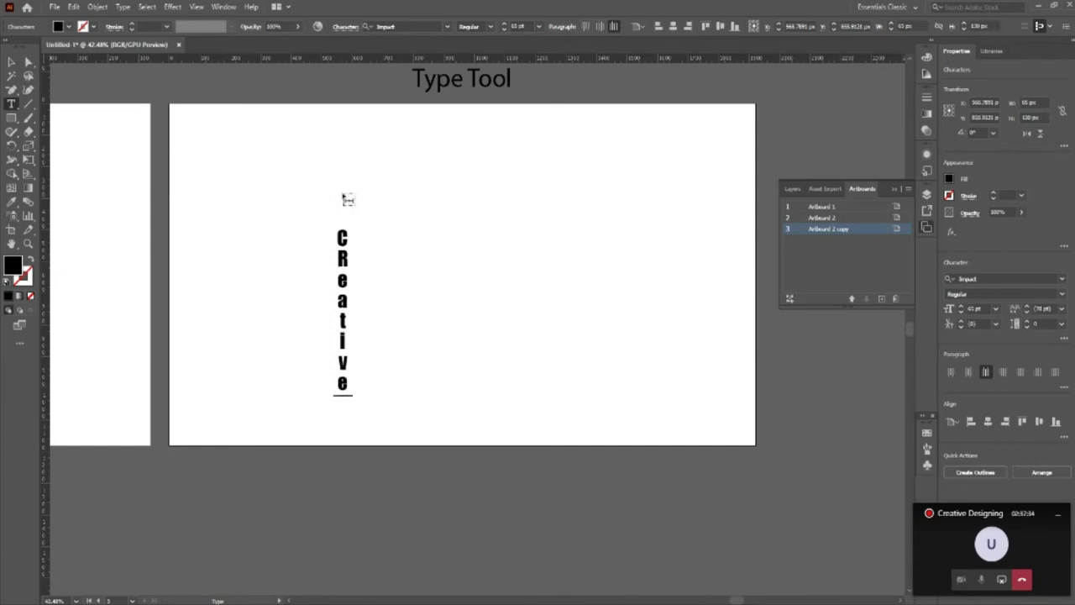
type("De")
key("BackSpace")
key("BackSpace")
Set the vertical text's font to Century Gothic after trying Ink Free.
left_click(12, 64)
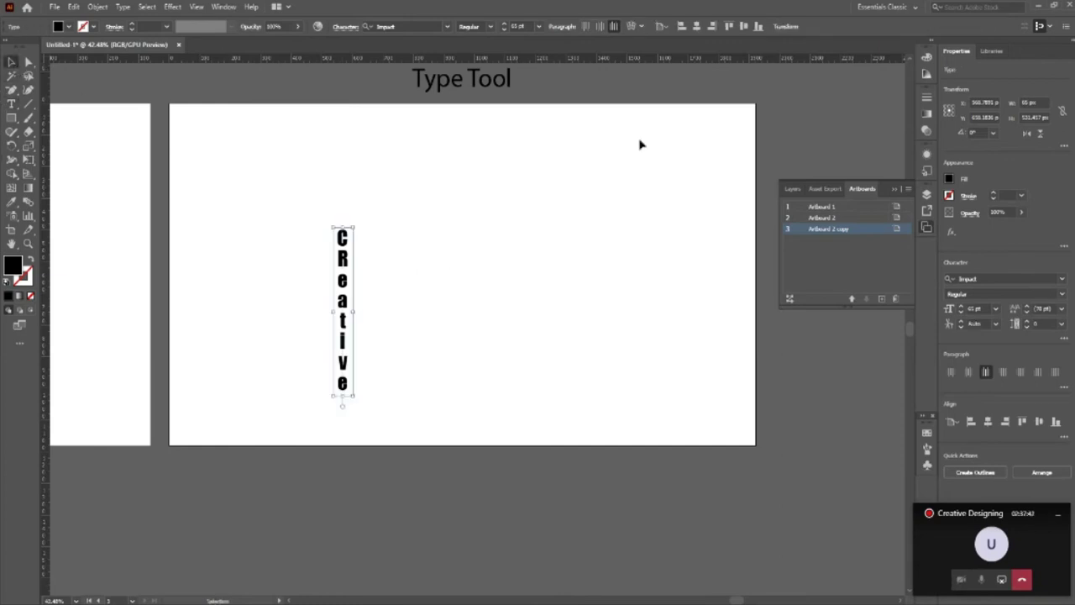
left_click(426, 26)
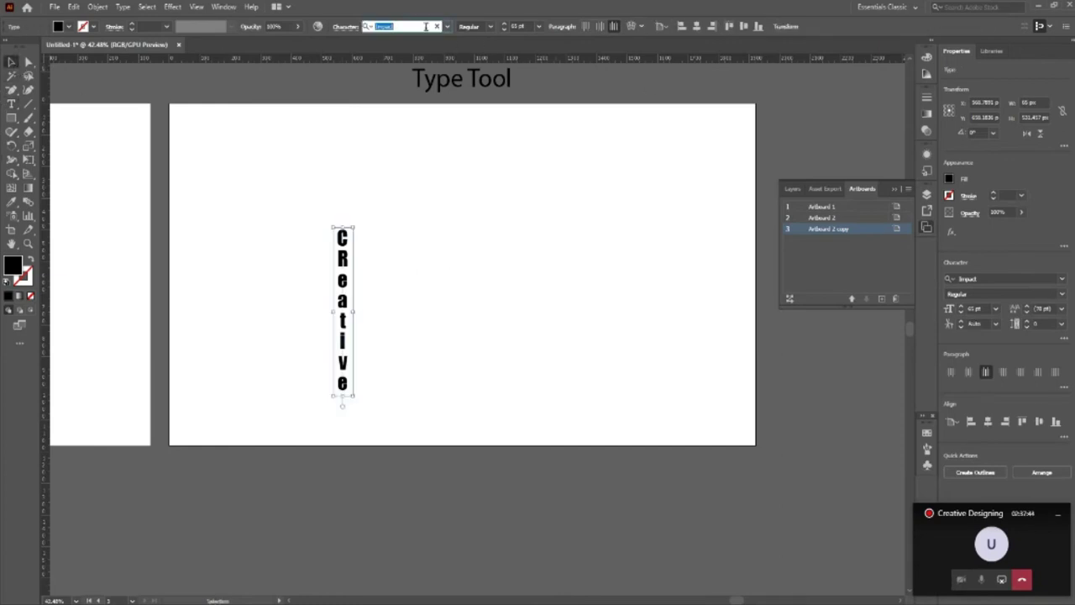
type("Ink Free")
key("Down")
key("Down")
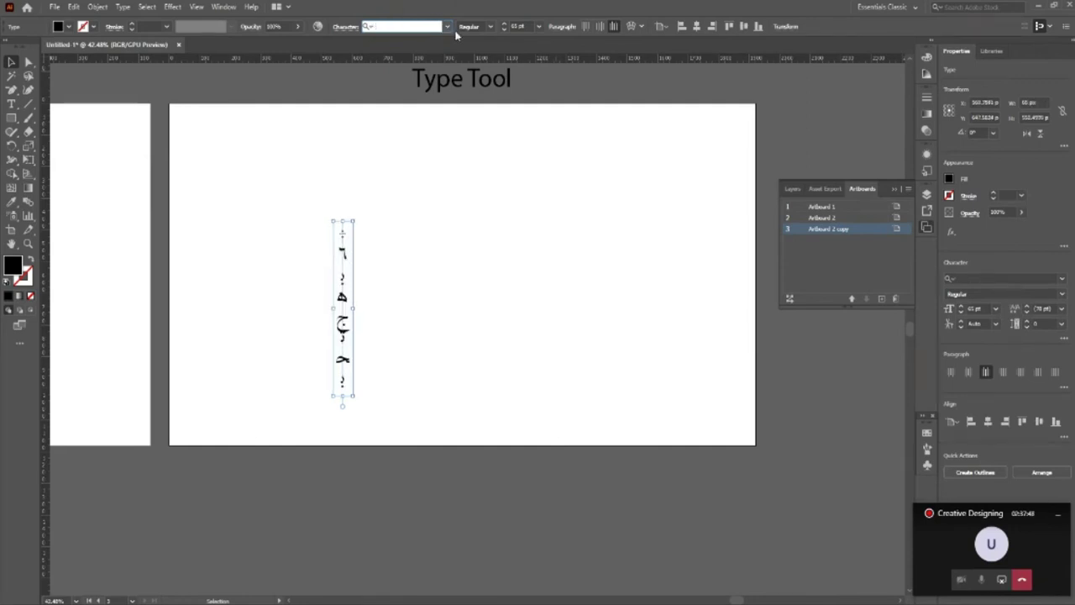
left_click(447, 27)
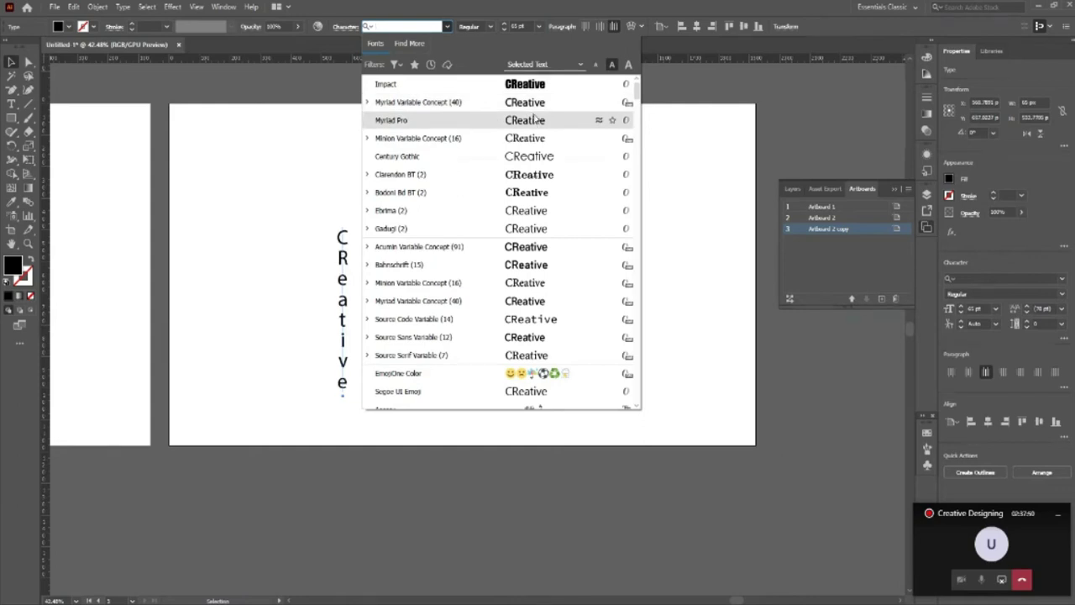
left_click(535, 157)
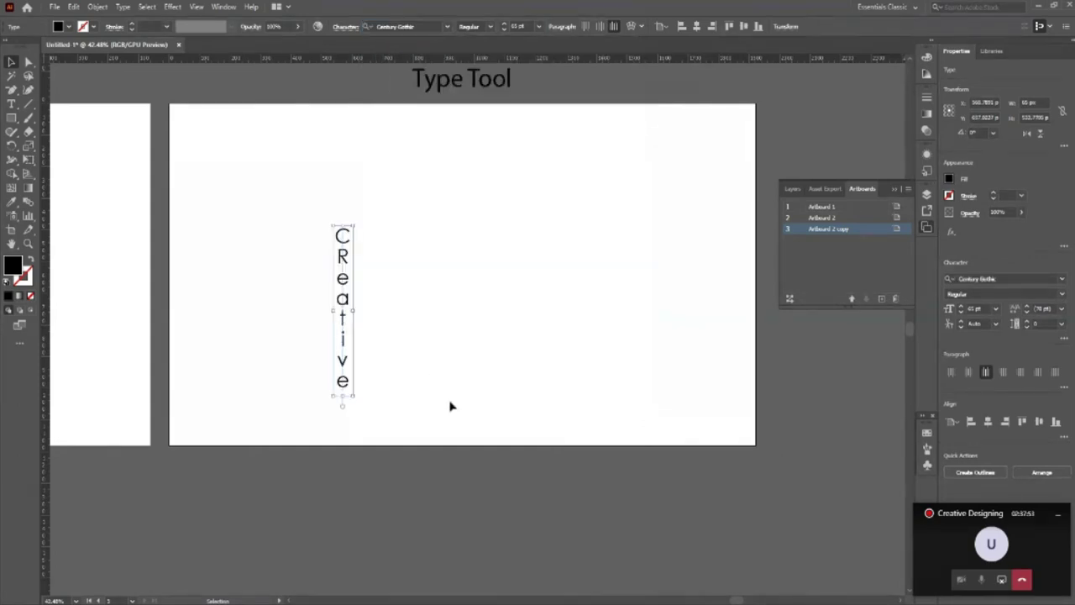
double_click(343, 329)
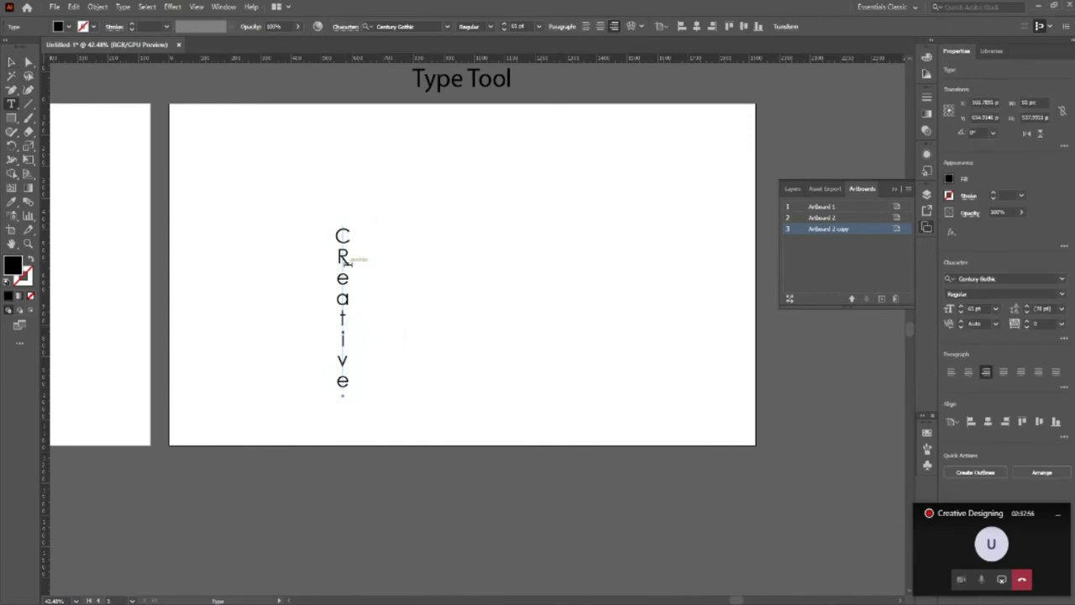
Correct the capital R so the vertical text reads 'Creative'.
left_click(344, 261)
key("BackSpace")
type("r")
left_click(10, 63)
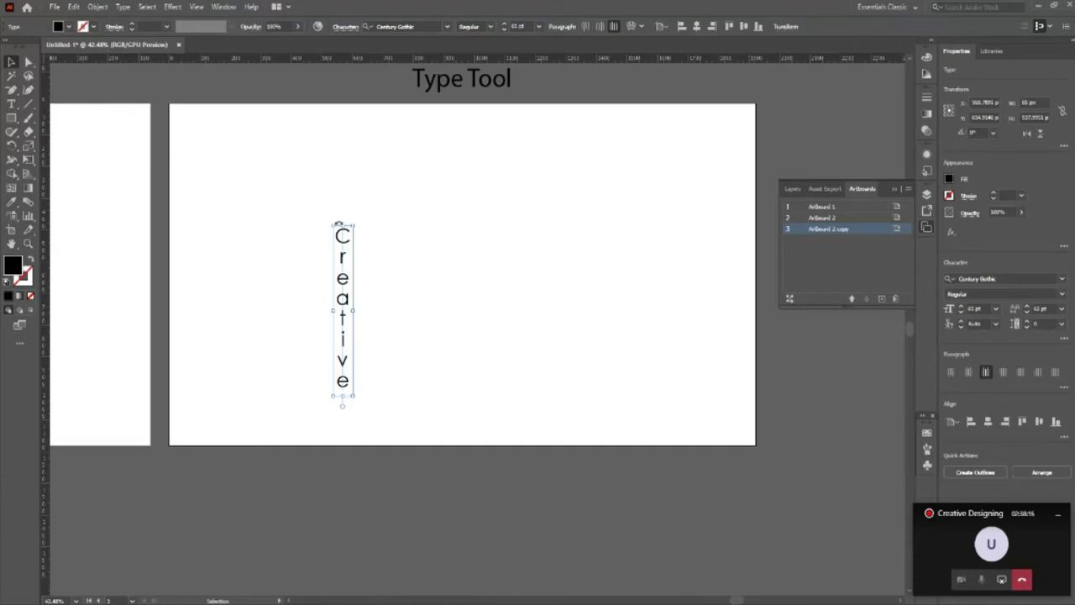
Extend the vertical text path upward from its top point.
left_click_drag(343, 226, 343, 165)
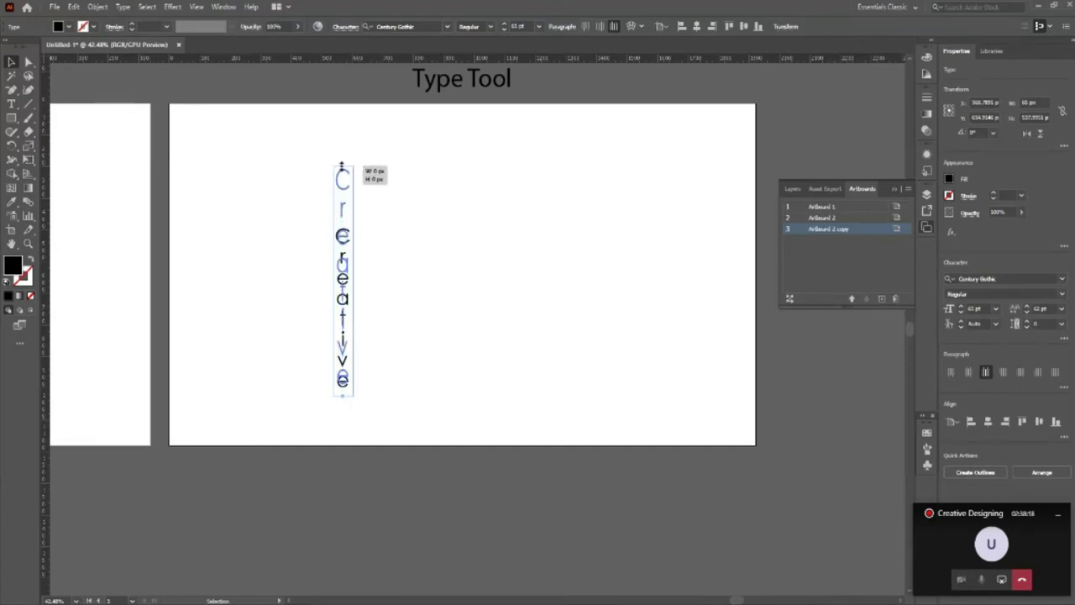
left_click(393, 297)
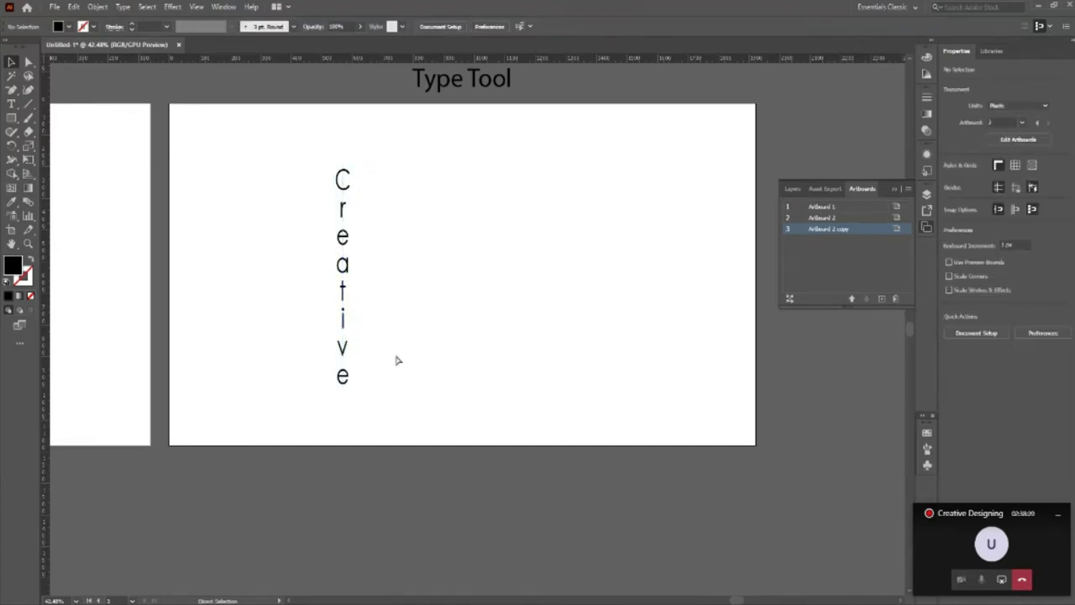
key("ctrl+z")
key("ctrl+z")
key("a")
left_click(343, 238)
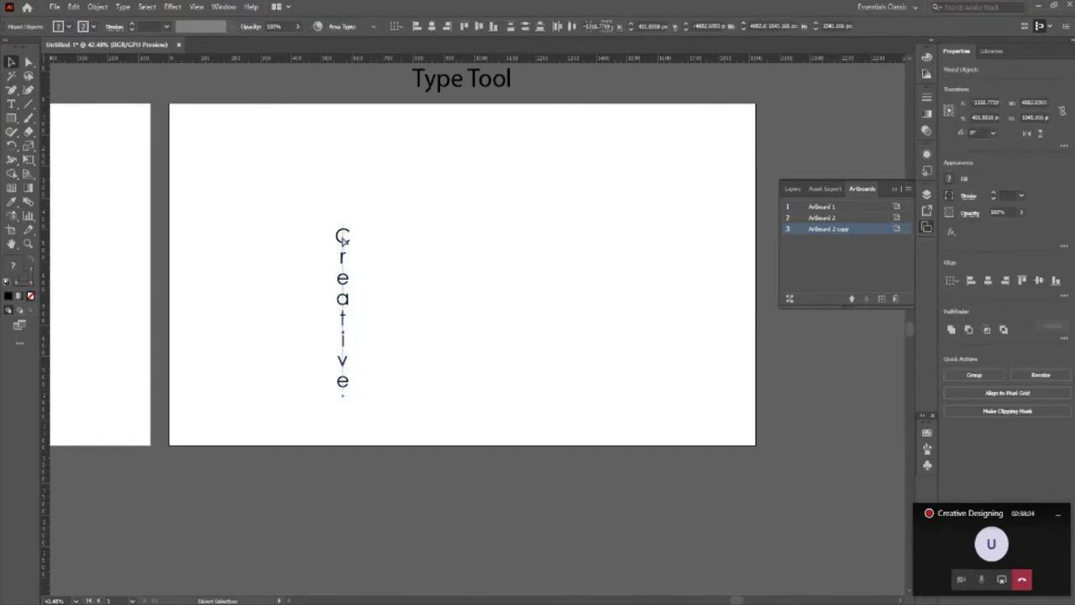
left_click_drag(344, 238, 344, 211)
key("v")
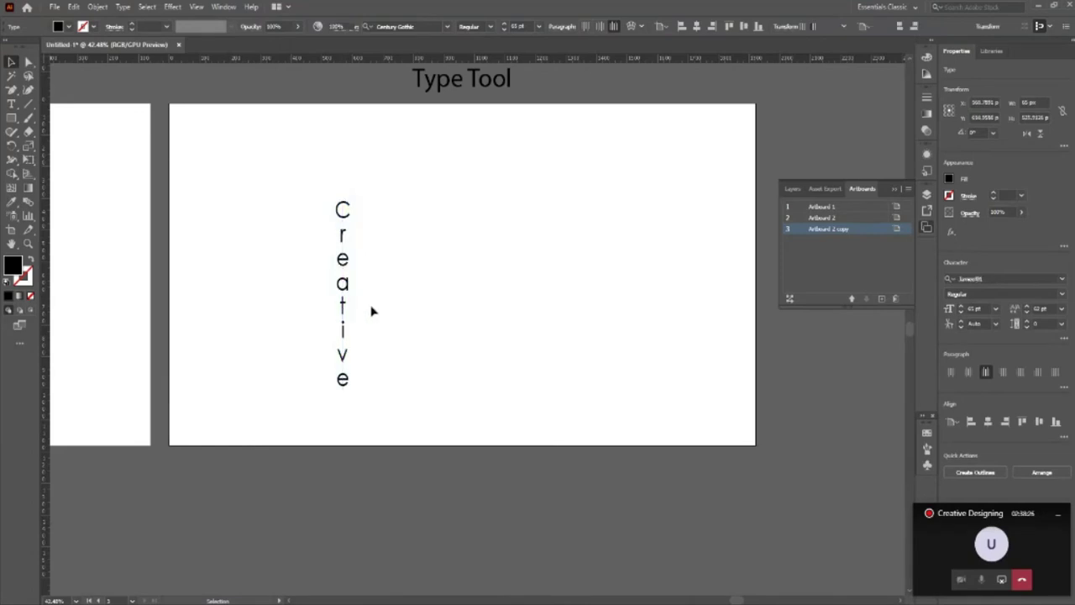
Spread the Creative letters slightly further apart with Alt+arrow tracking.
left_click(343, 290)
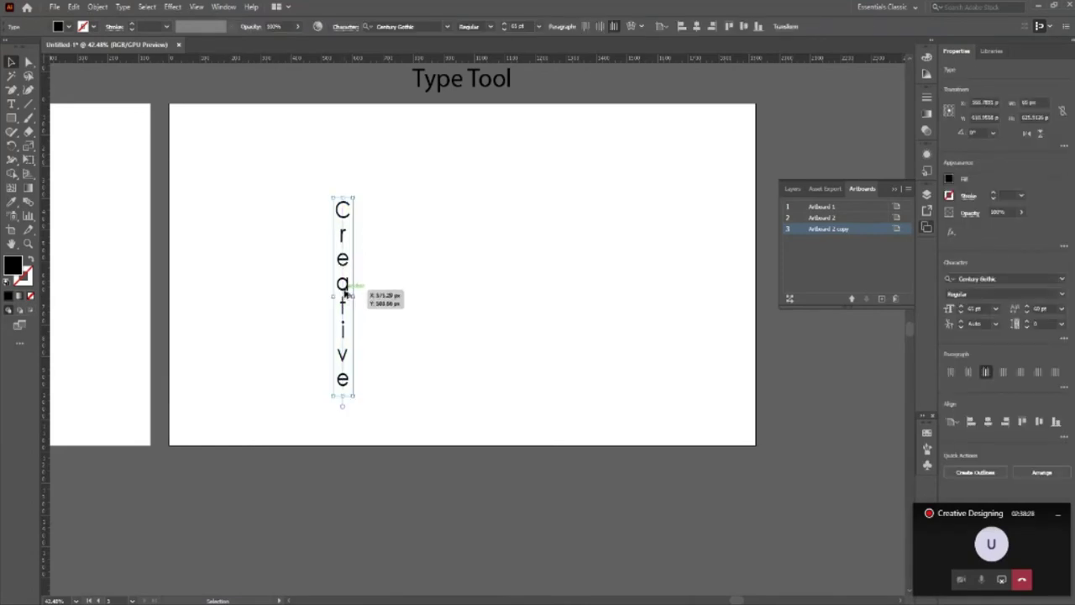
key("alt+Right")
key("alt+Right")
key("alt+Right")
key("alt+Right")
key("alt+Right")
key("alt+Right")
key("alt+Right")
key("alt+Right")
key("alt+Right")
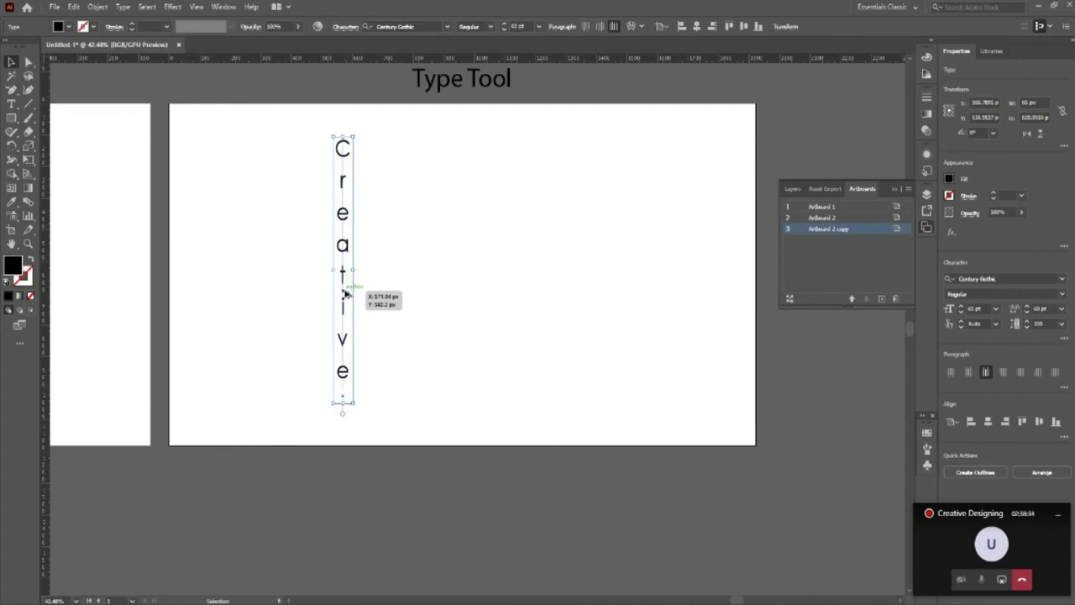
key("alt+Left")
key("alt+Left")
key("alt+Left")
key("alt+Left")
key("alt+Left")
key("alt+Left")
key("alt+Left")
key("alt+Right")
key("alt+Right")
key("alt+Right")
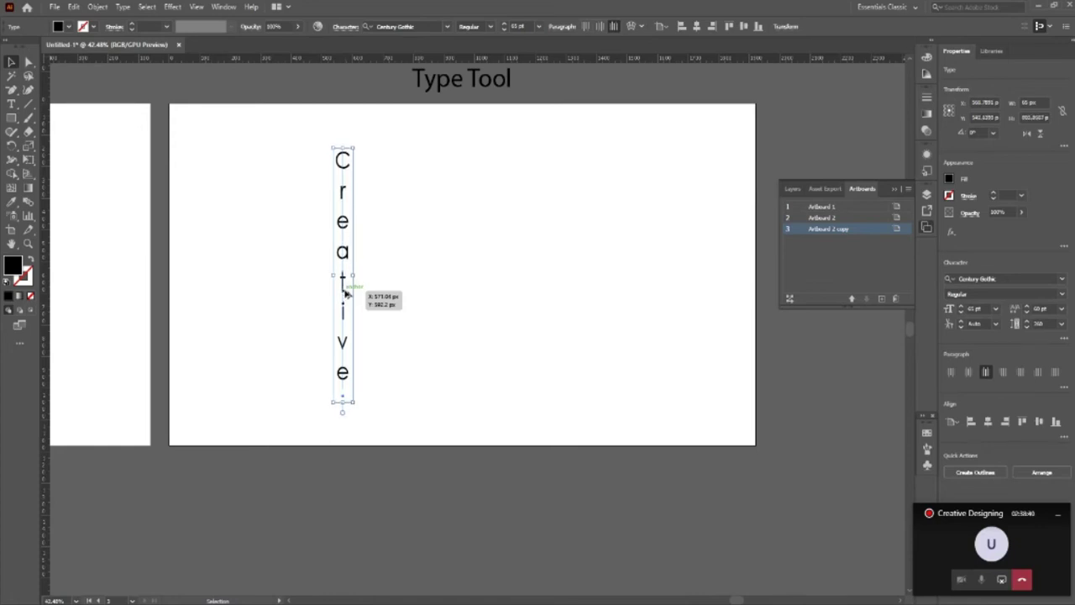
Centre the Creative text, then move it to the artboard's left side.
double_click(341, 282)
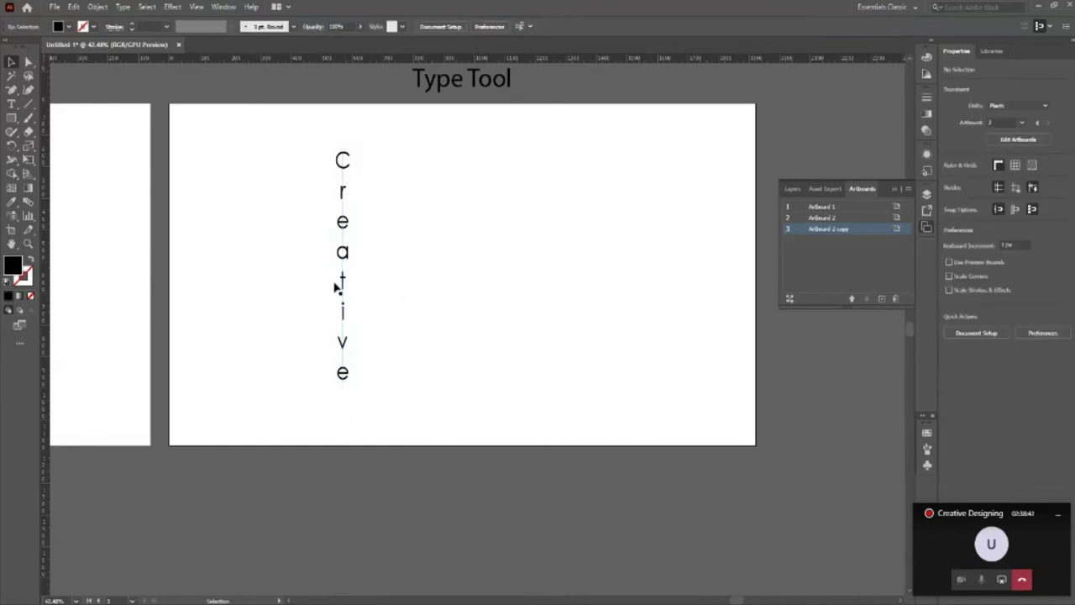
key("Escape")
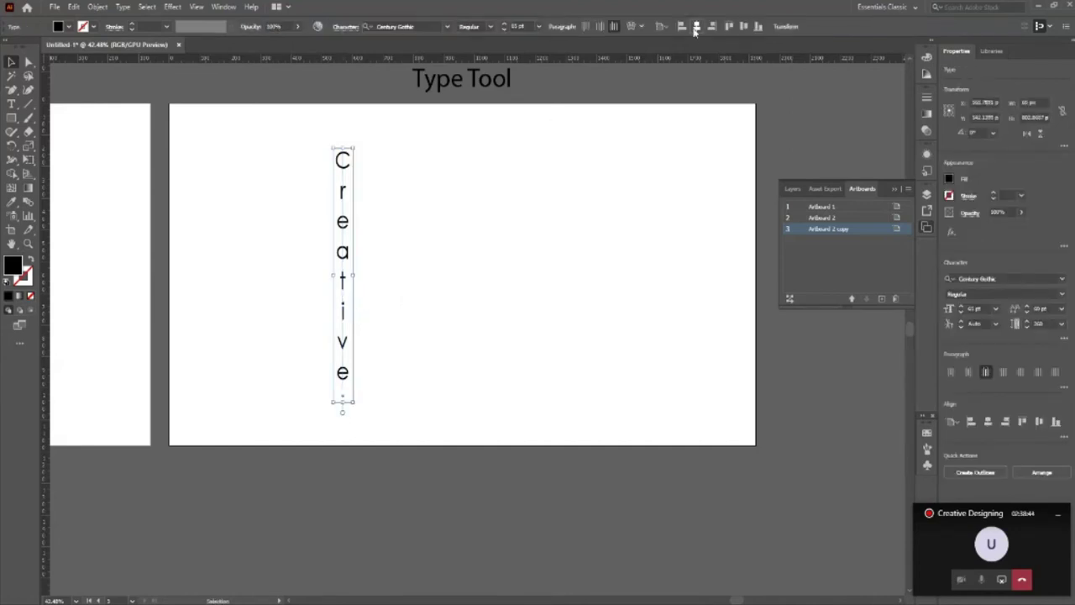
left_click(695, 28)
left_click(437, 446)
left_click_drag(468, 375, 222, 378)
left_click(374, 403)
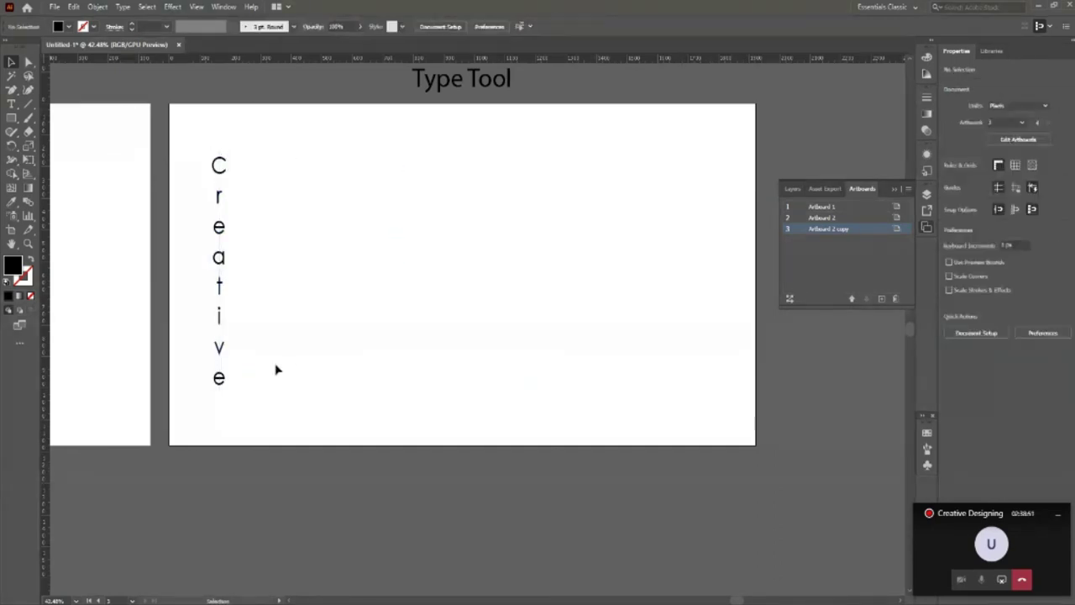
left_click(12, 104)
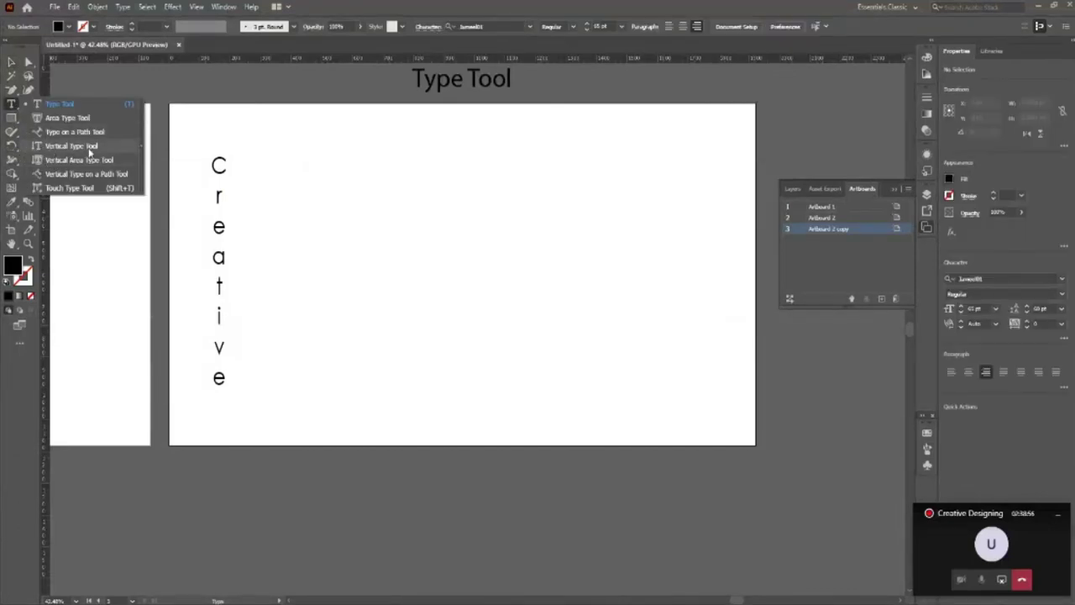
Try the Vertical Type Tool, then return to horizontal type with left paragraph alignment.
left_click(12, 104)
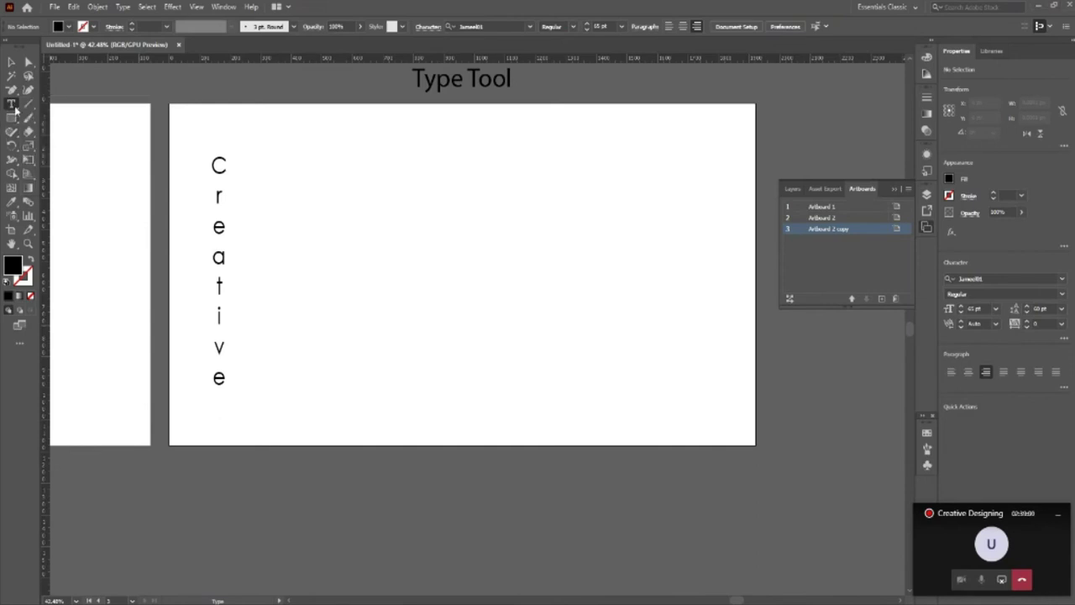
left_click(11, 105)
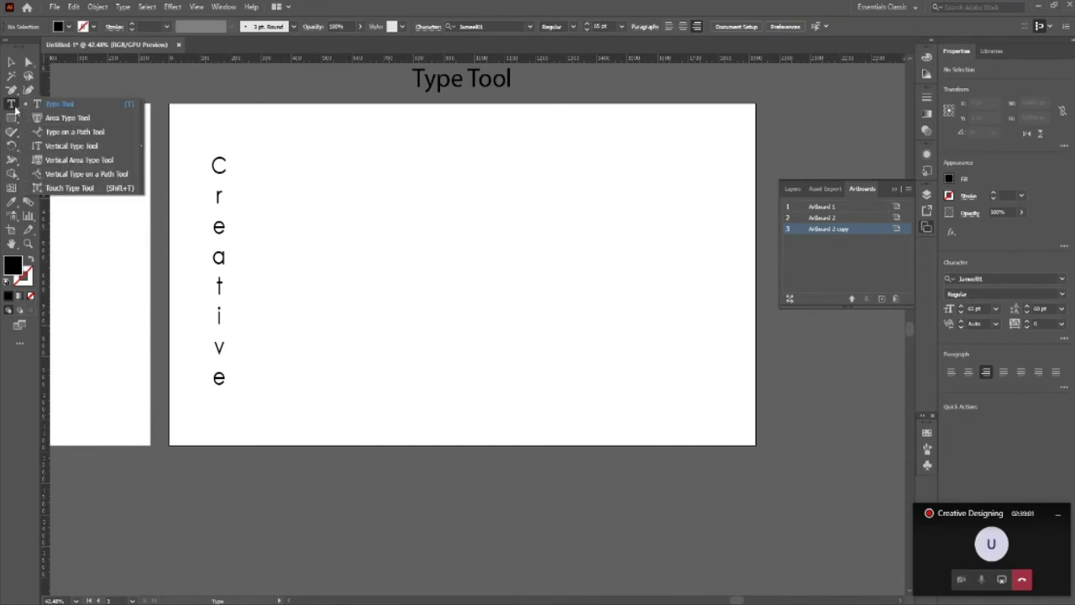
left_click(72, 146)
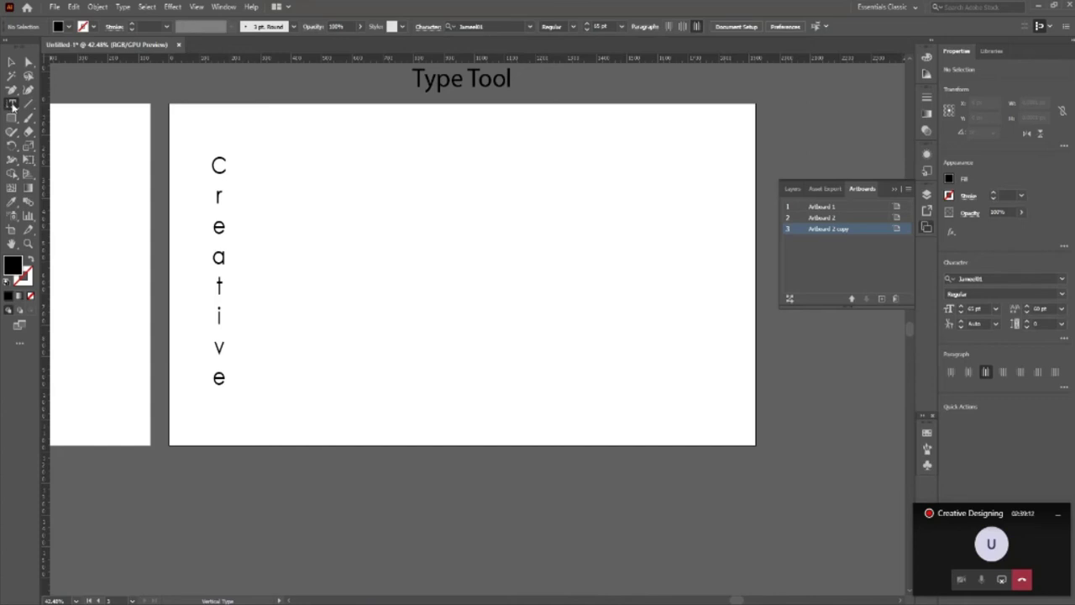
key("t")
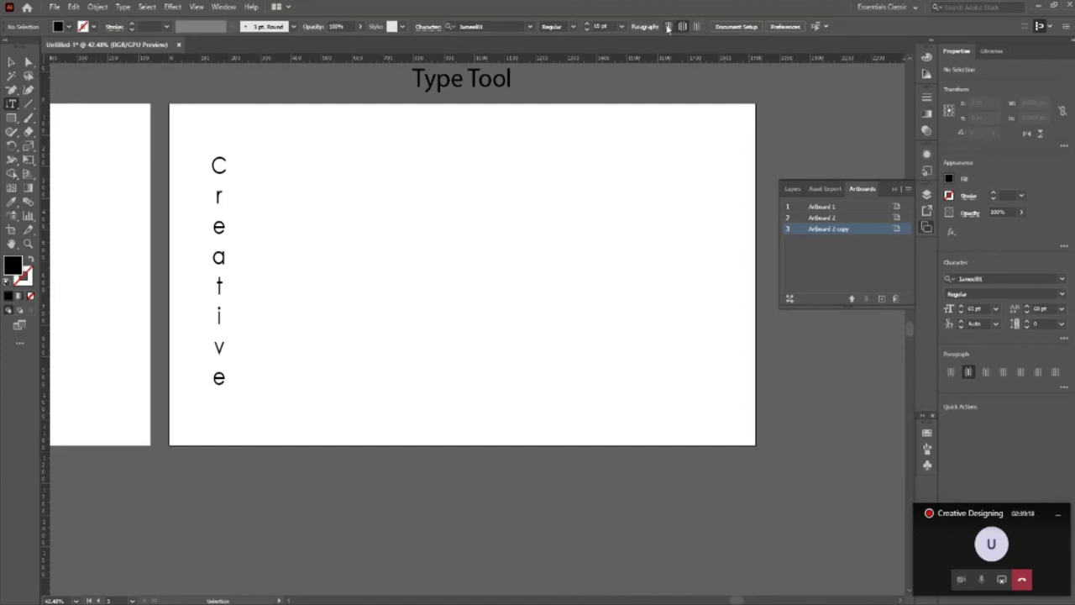
left_click(669, 26)
left_click(12, 63)
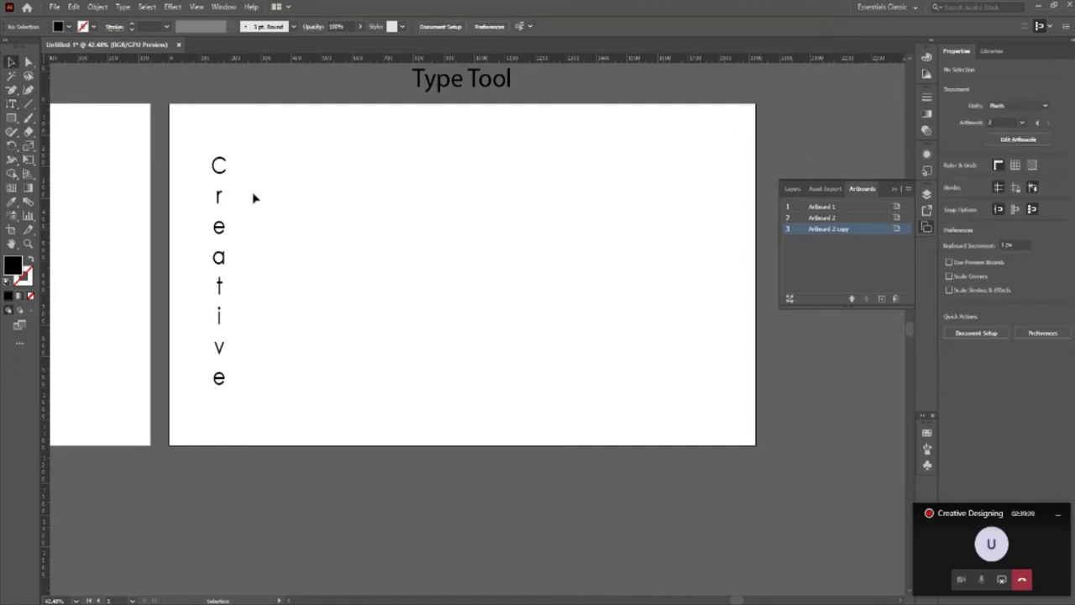
Choose the Vertical Type Tool again and bring up the shape-drawing tools.
left_click(12, 104)
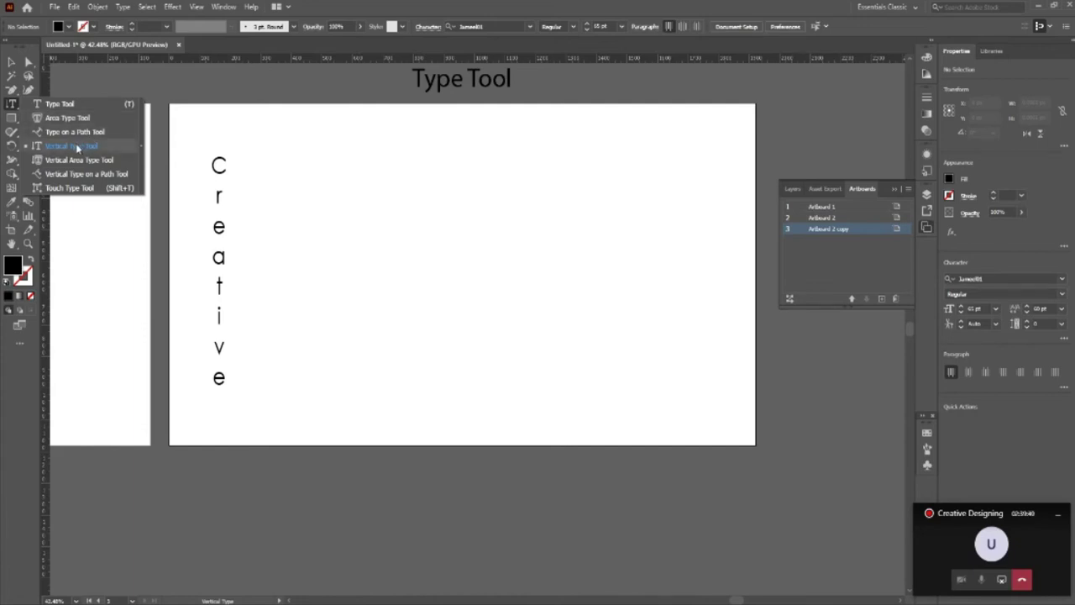
left_click(78, 147)
left_click(11, 117)
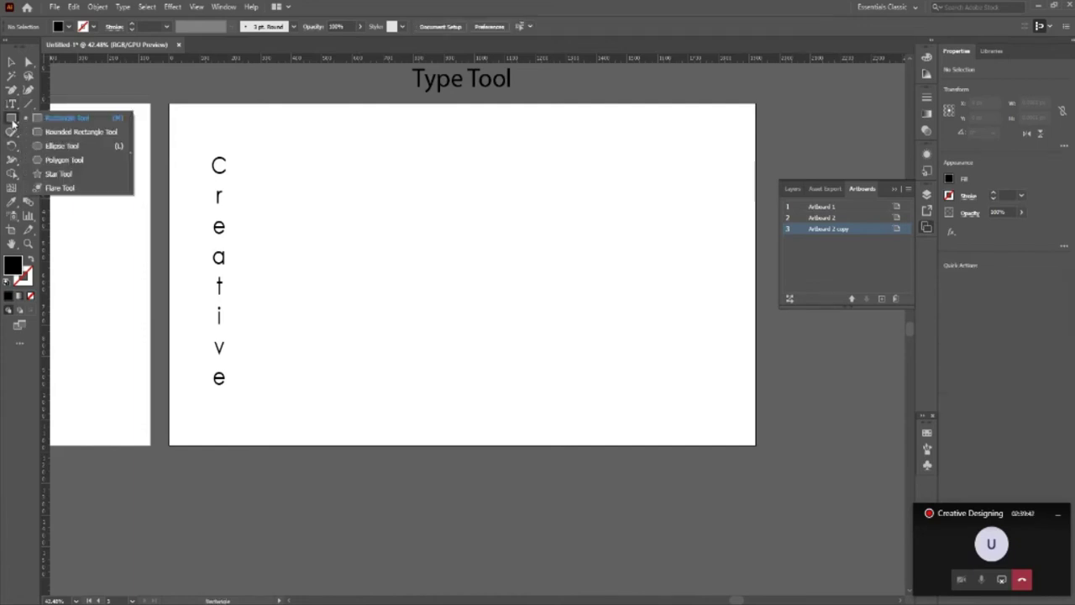
Draw a hexagon centred horizontally and vertically on the artboard.
left_click(56, 160)
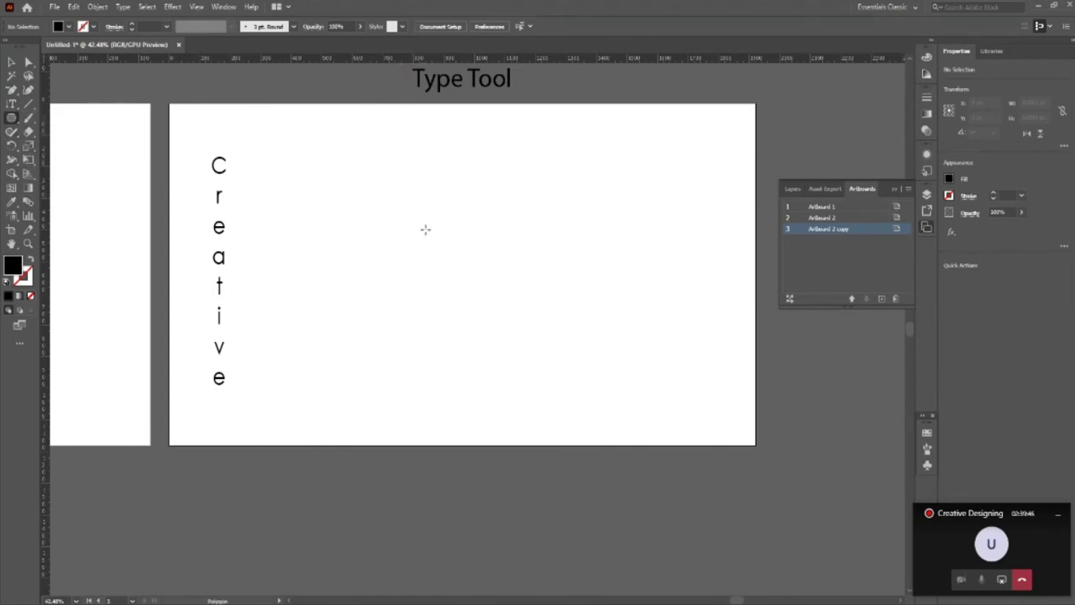
left_click_drag(445, 253, 502, 351)
key("v")
left_click(481, 26)
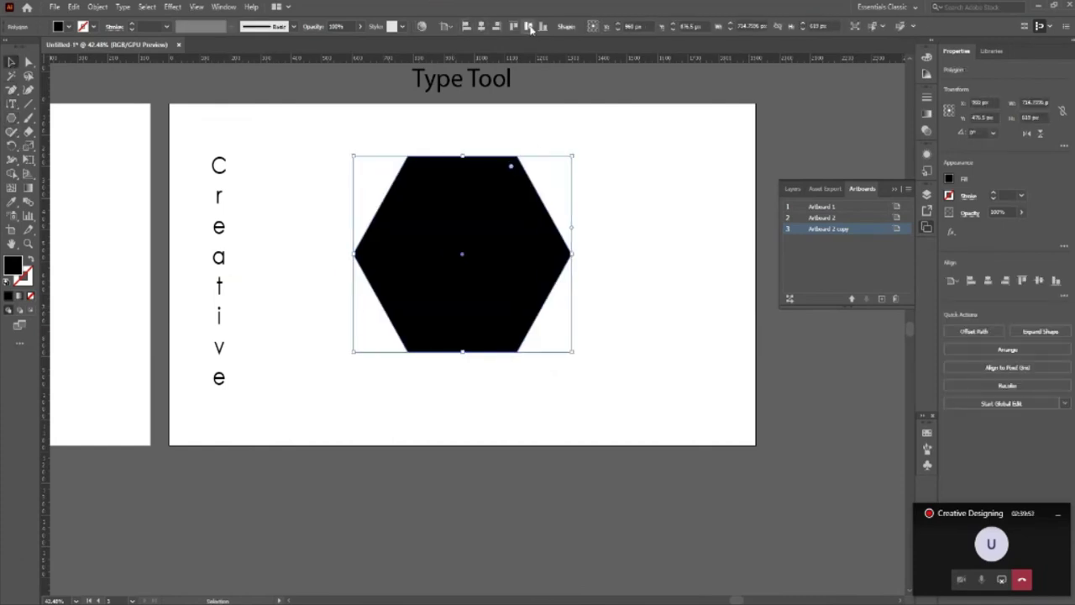
left_click(529, 26)
left_click(670, 322)
left_click(531, 317)
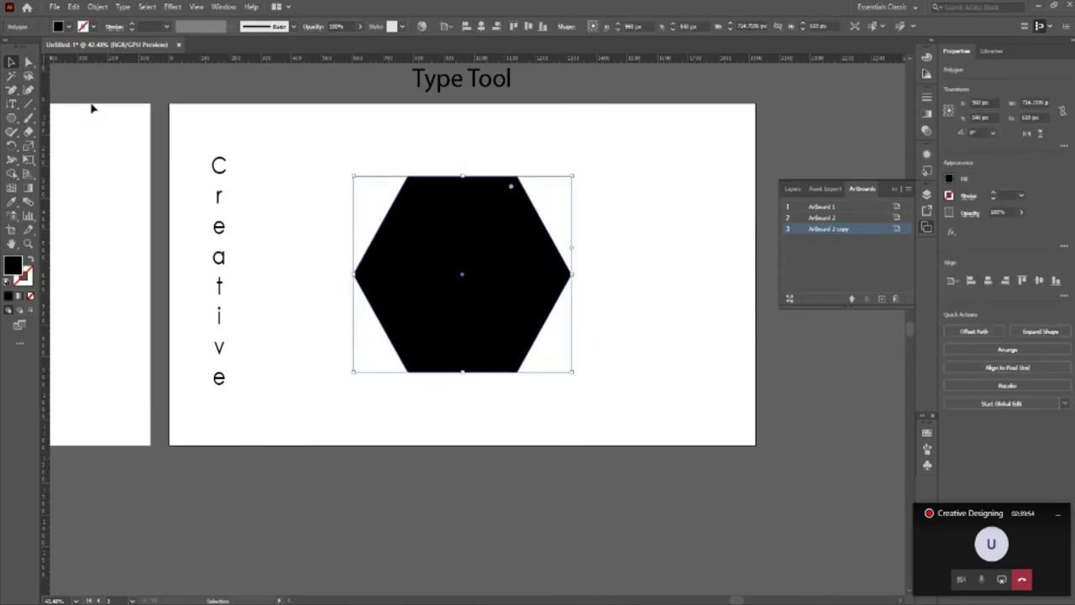
Fill the hexagon with vertical area type placeholder text.
left_click(13, 105)
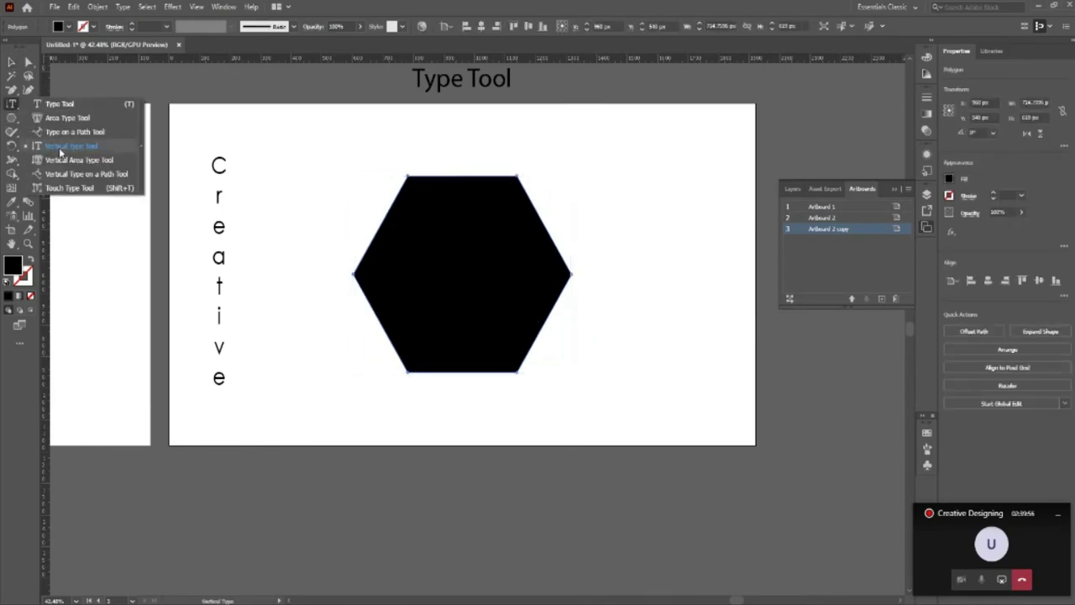
left_click(60, 147)
left_click(515, 176)
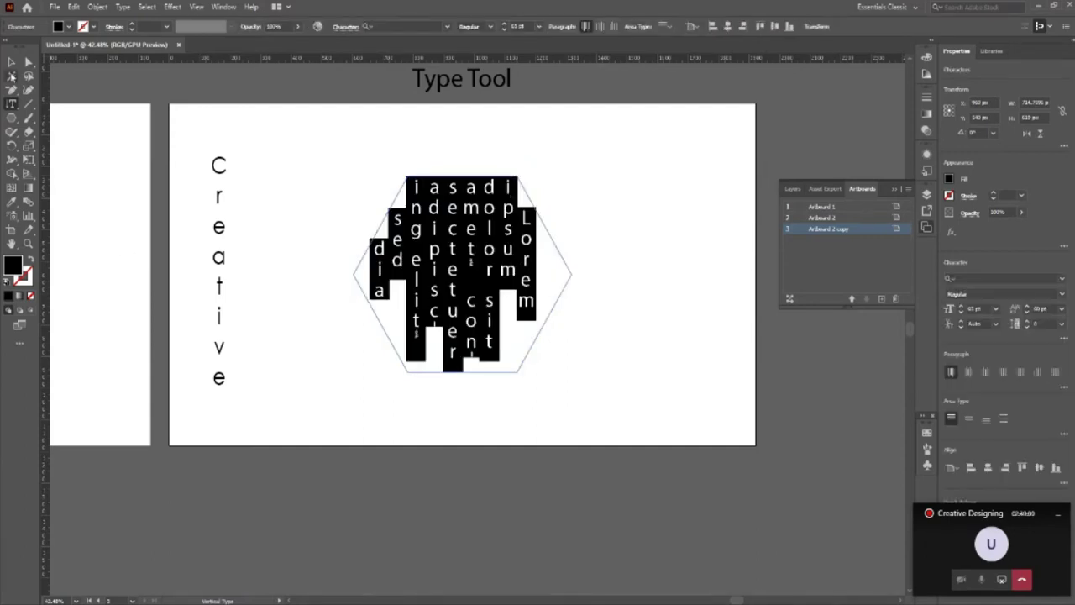
Enlarge the hexagon text area and set its placeholder text to about 63 pt.
key("Escape")
left_click(495, 309)
left_click(495, 309)
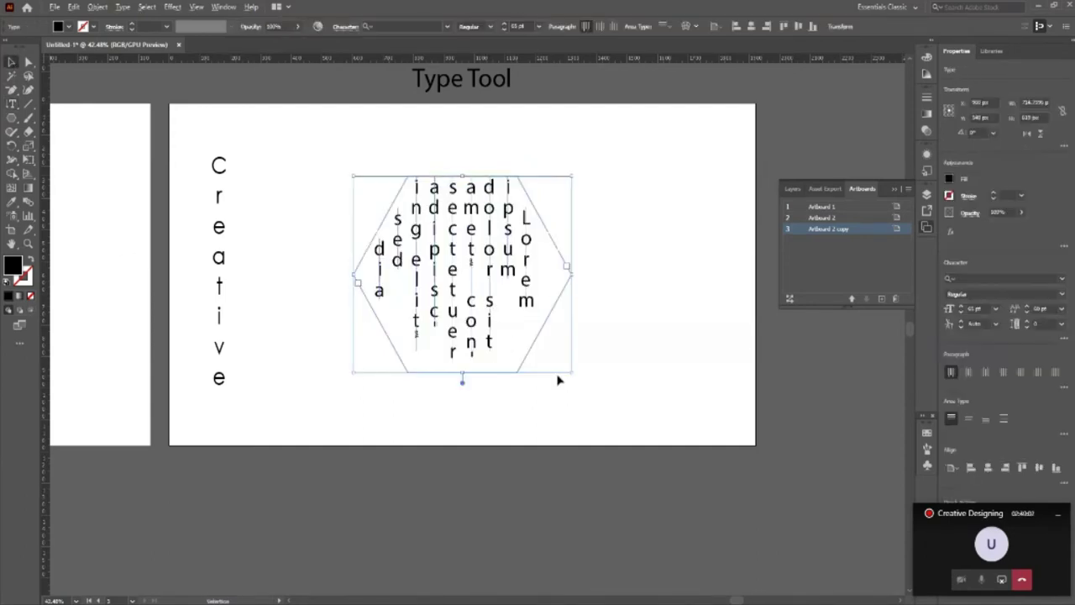
left_click_drag(561, 378, 589, 389)
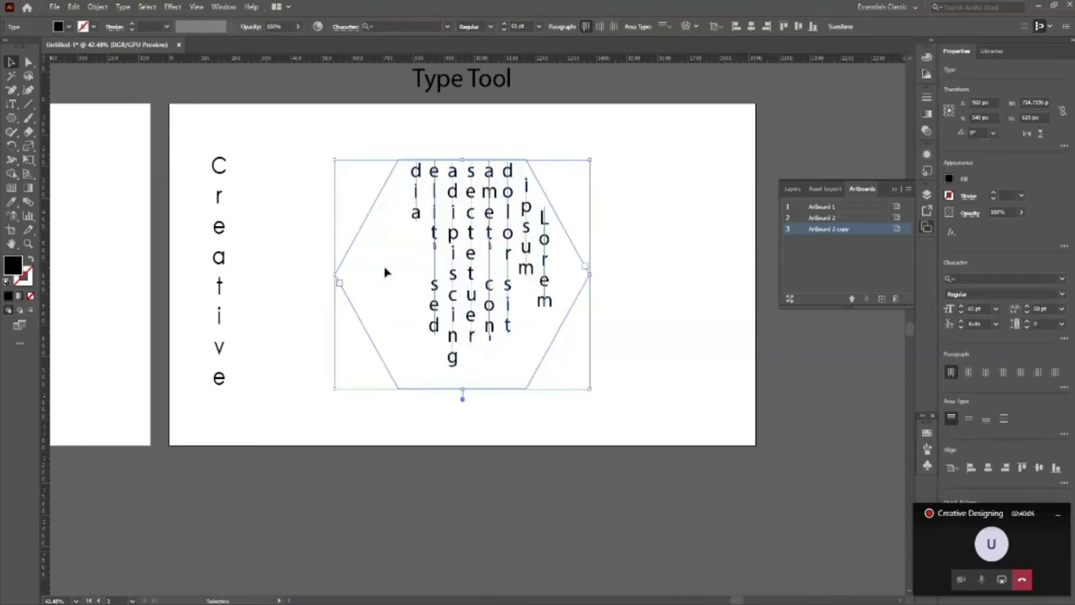
left_click(505, 26)
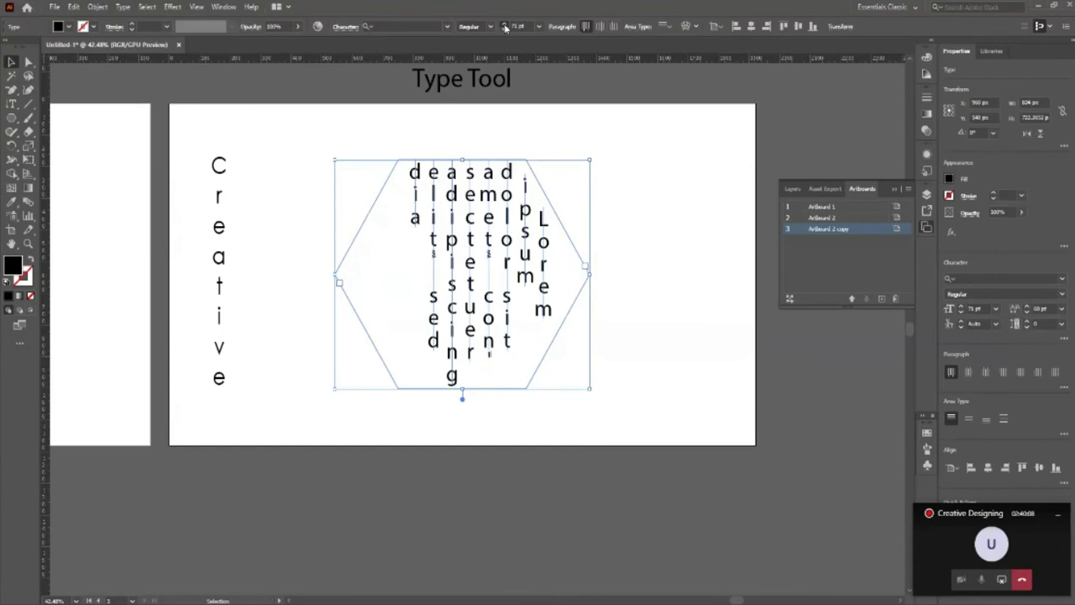
left_click(505, 28)
left_click(505, 24)
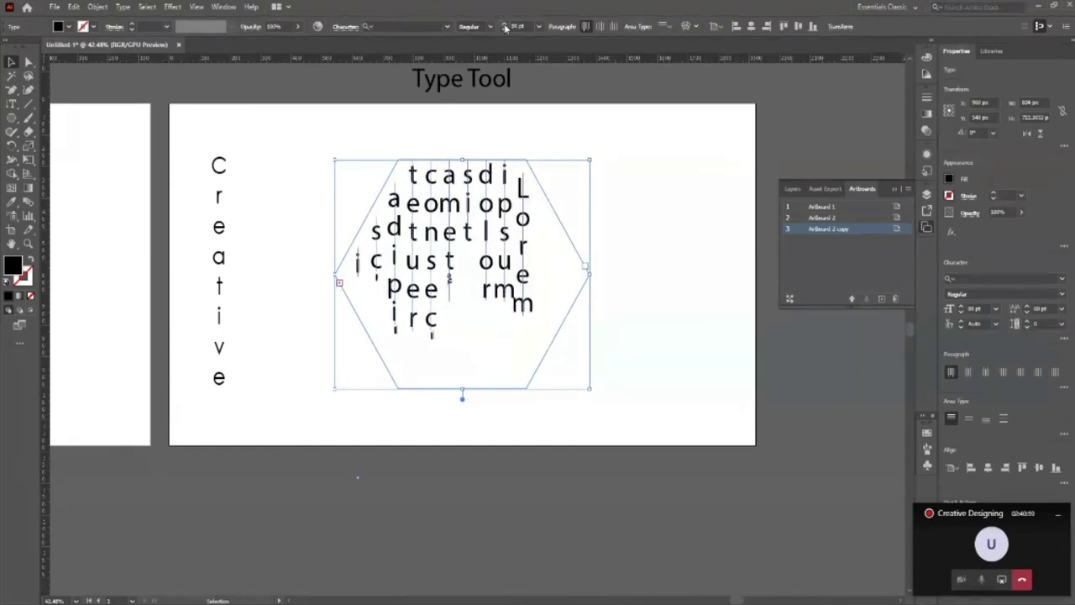
left_click(504, 30)
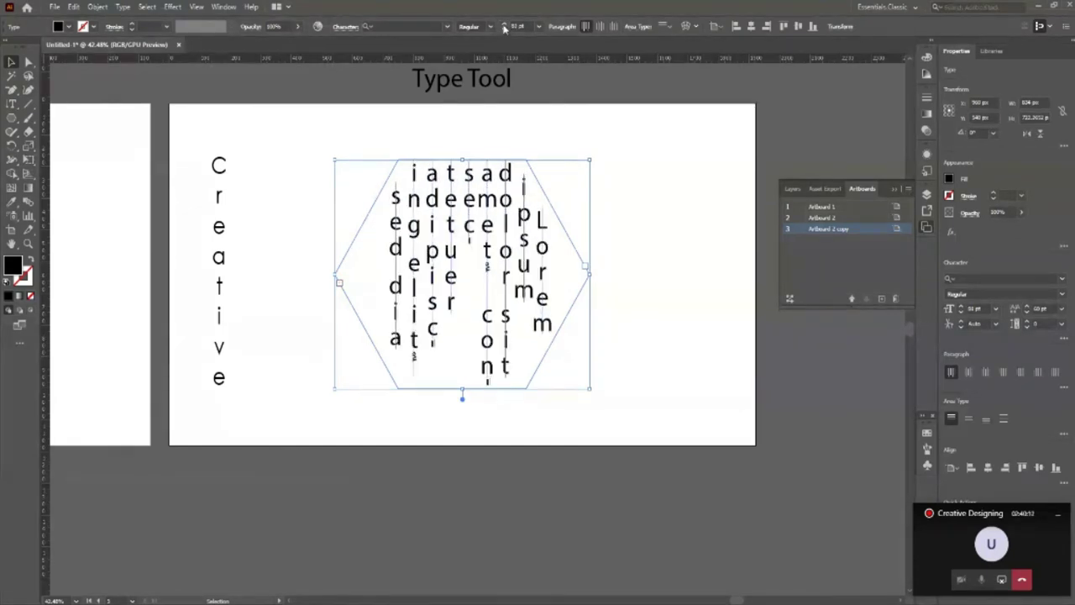
left_click(505, 28)
left_click(504, 30)
Deselect and reselect the hexagon text area, placing the cursor in its text.
left_click(708, 313)
left_click(578, 387)
left_click(648, 408)
left_click(522, 295)
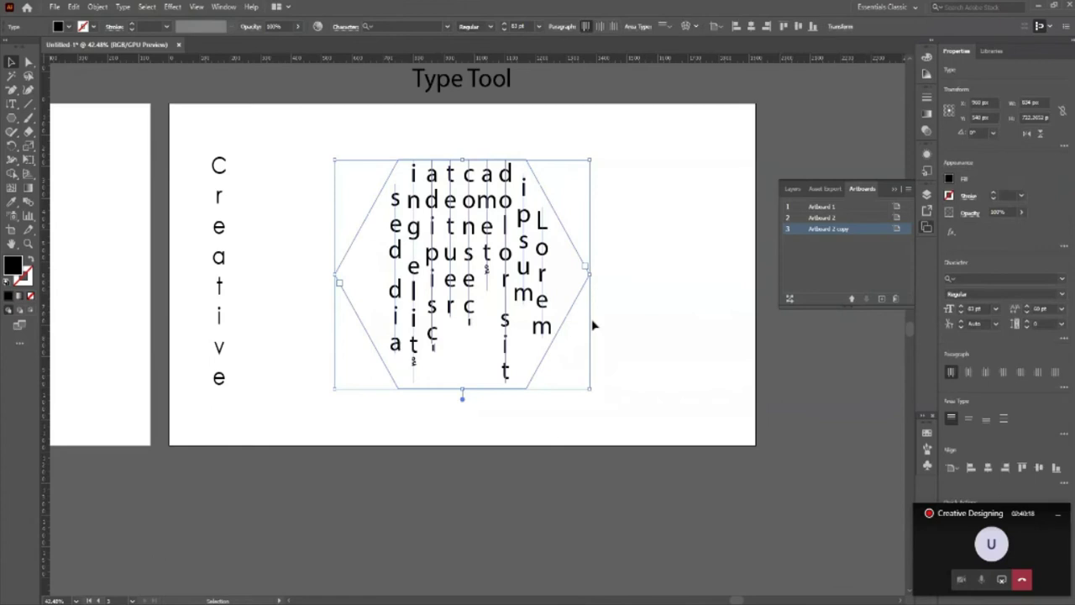
left_click(657, 344)
left_click(367, 305)
left_click(609, 422)
left_click(474, 305)
Select the whole hexagon text frame and switch to the Type tool.
key("t")
key("Escape")
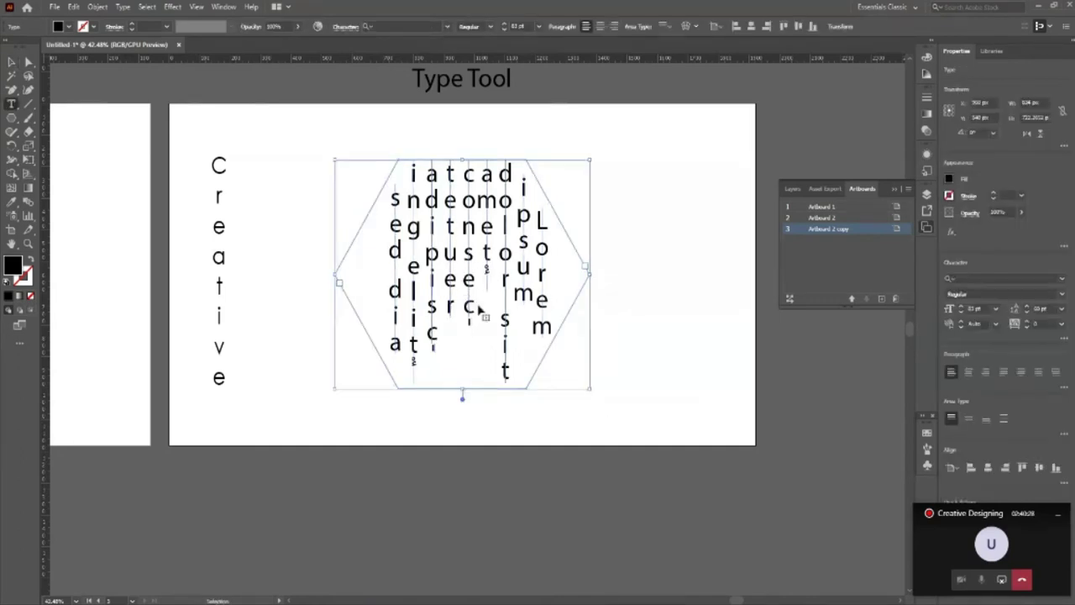
key("ctrl+a")
left_click(9, 60)
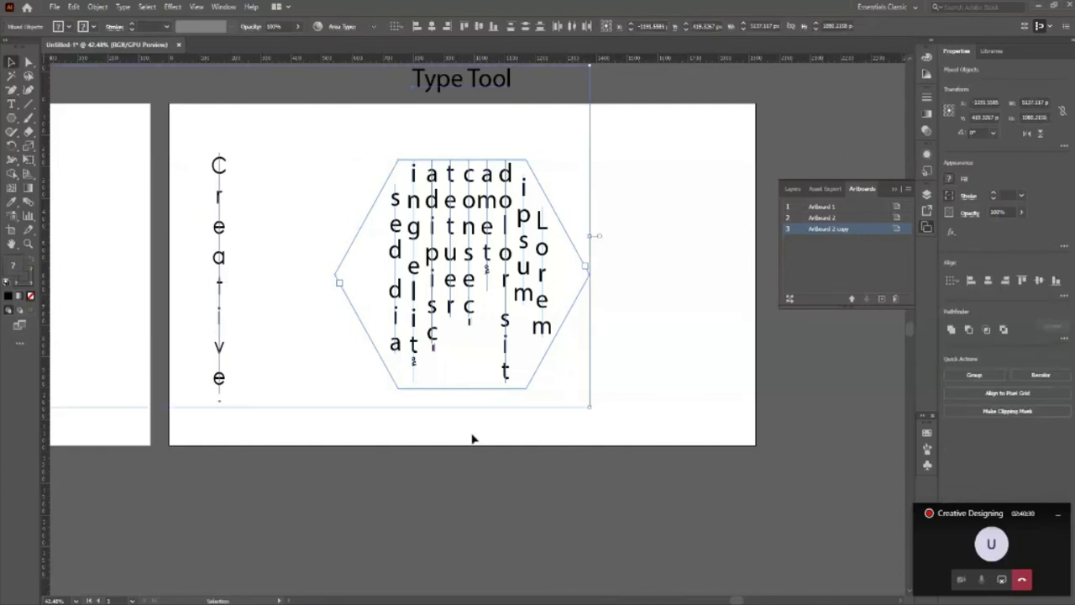
left_click(475, 438)
left_click(496, 317)
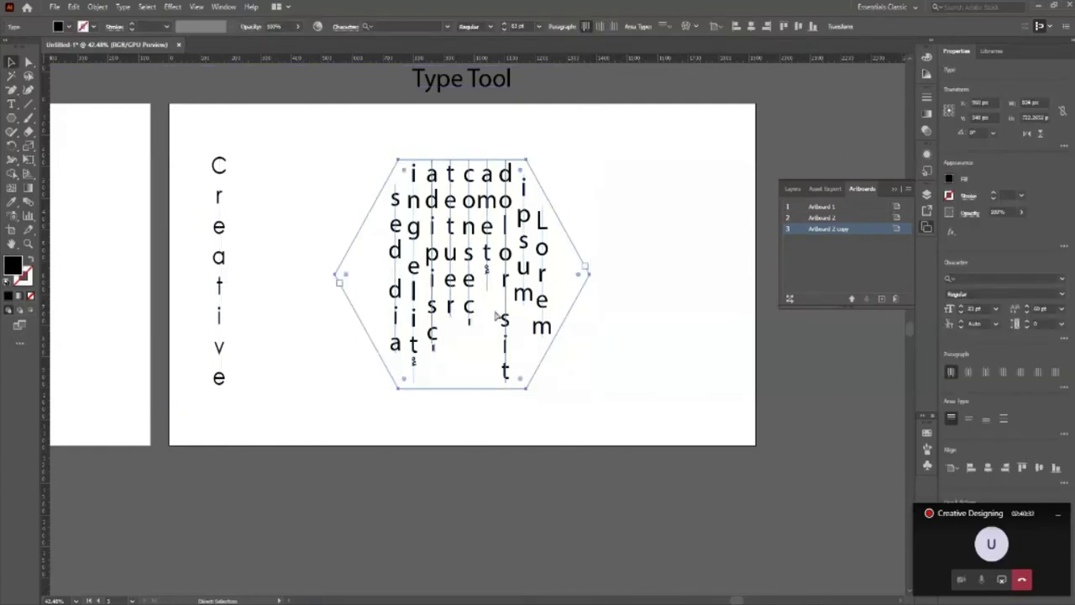
left_click(531, 267)
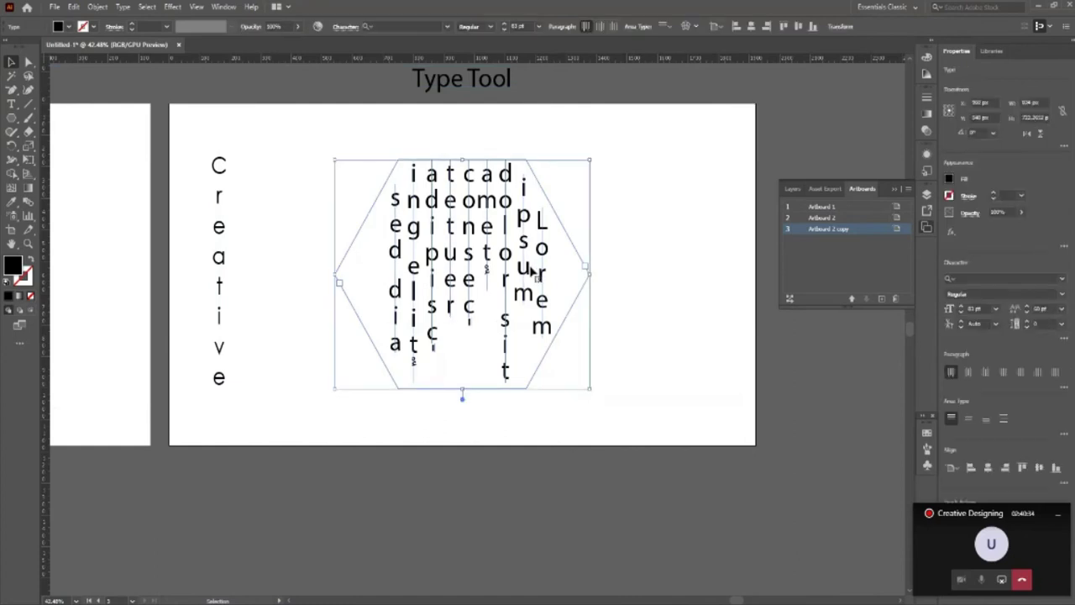
left_click(10, 103)
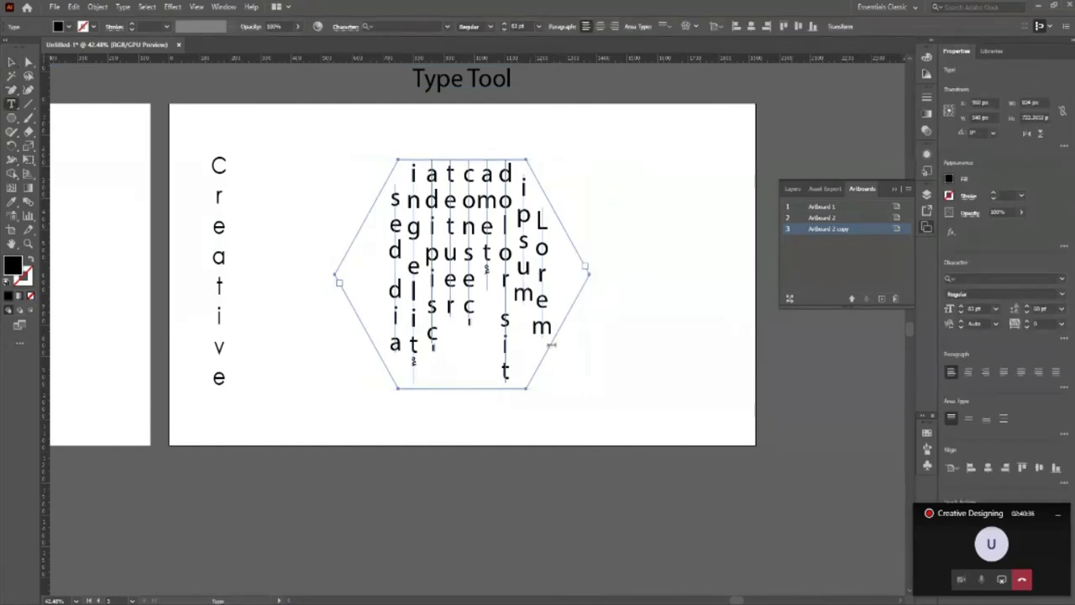
Replace the hexagon placeholder with 'Creative Designing' and set it to 100 pt.
left_click_drag(508, 378, 475, 225)
key("BackSpace")
key("BackSpace")
key("BackSpace")
key("BackSpace")
key("BackSpace")
key("BackSpace")
key("BackSpace")
key("BackSpace")
key("BackSpace")
key("BackSpace")
key("BackSpace")
key("BackSpace")
key("BackSpace")
key("BackSpace")
key("BackSpace")
key("BackSpace")
key("BackSpace")
type("Creative D")
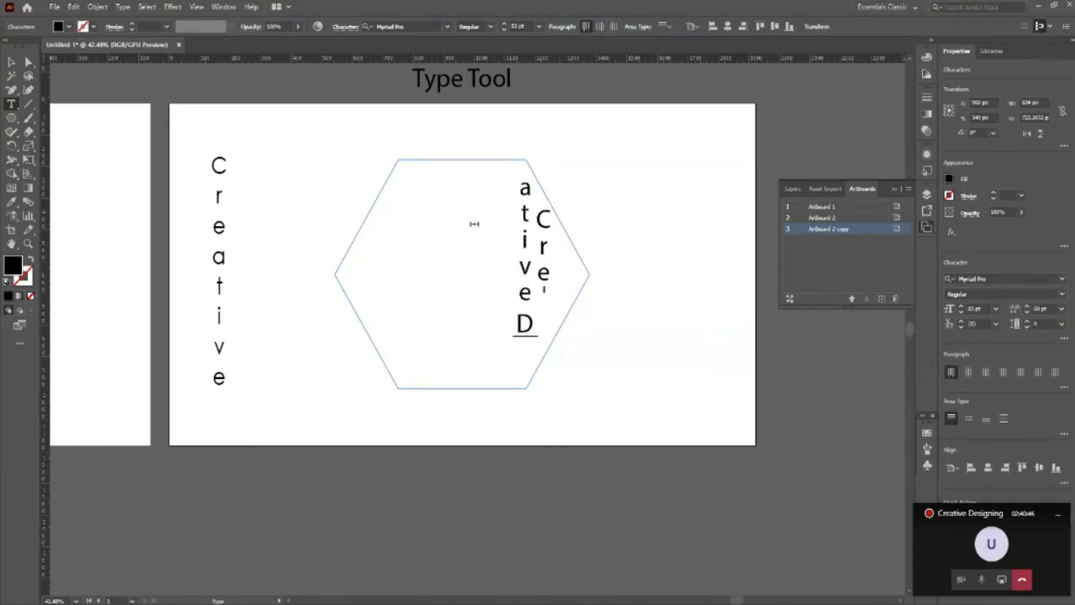
type("esigning")
left_click(11, 63)
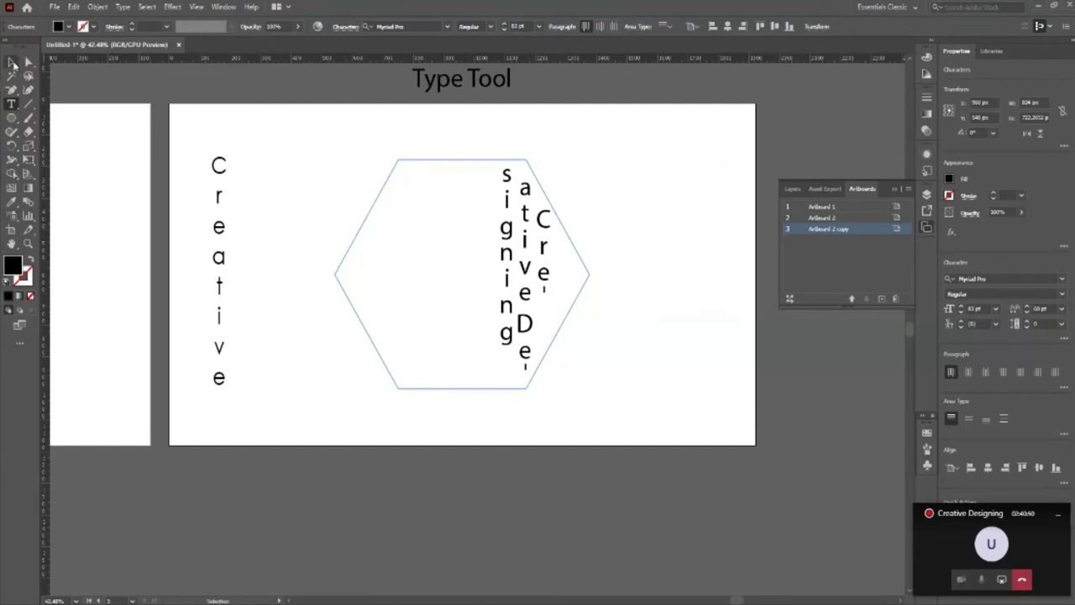
left_click(12, 62)
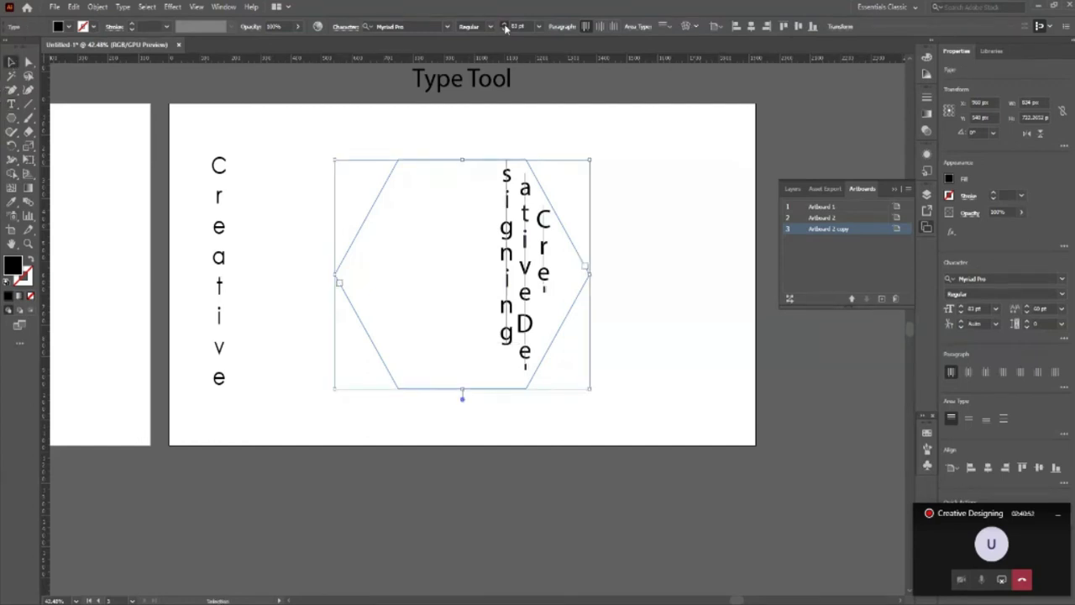
left_click(505, 29)
left_click(505, 28)
Mirror the text across the vertical axis twice with Transform > Reflect.
right_click(544, 264)
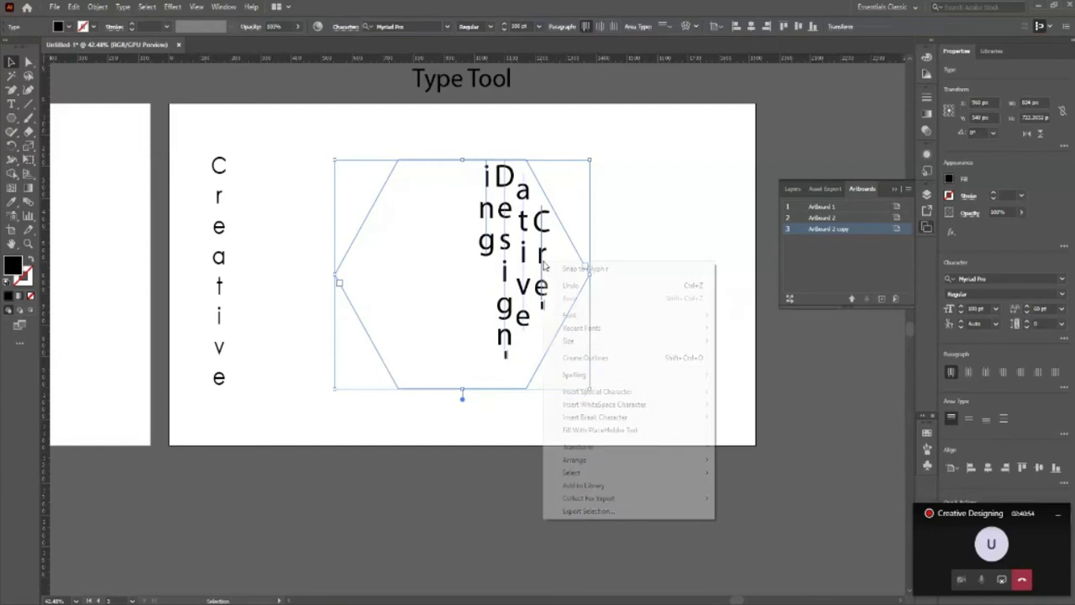
mouse_move(626, 447)
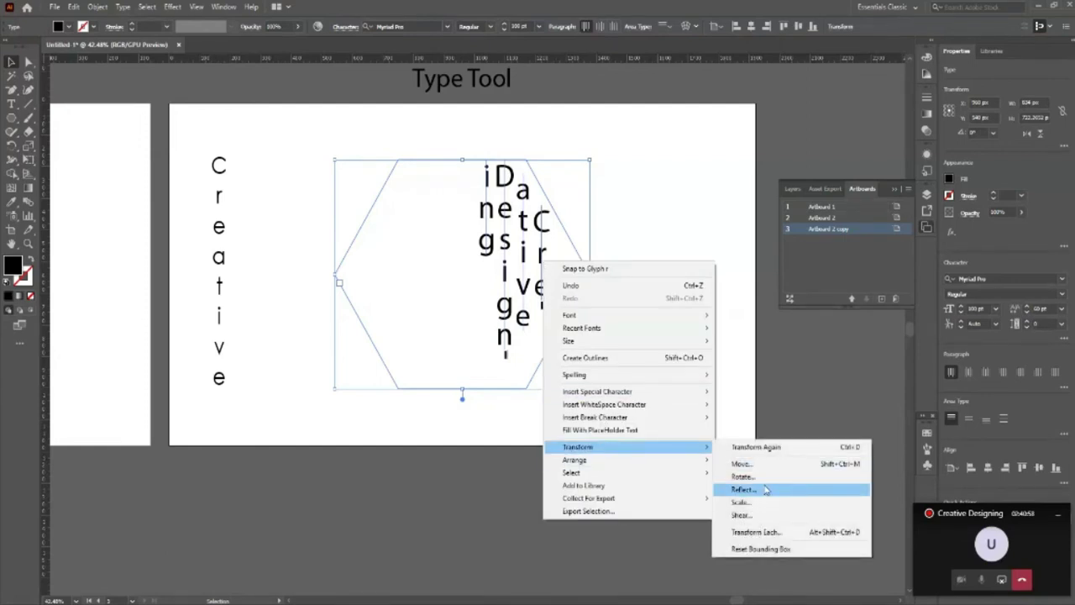
left_click(766, 489)
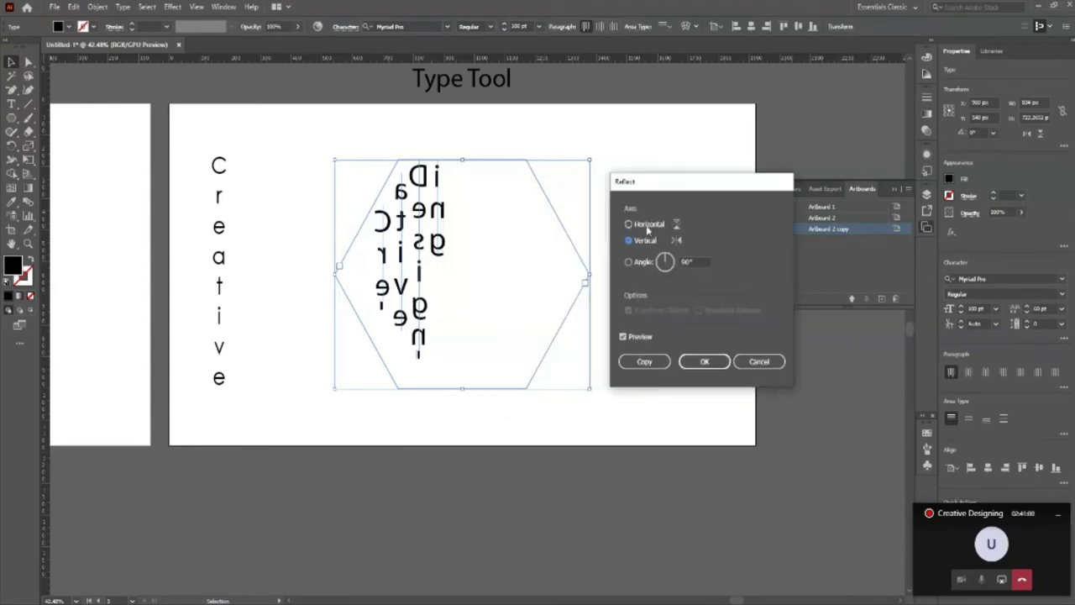
left_click(647, 225)
left_click(644, 241)
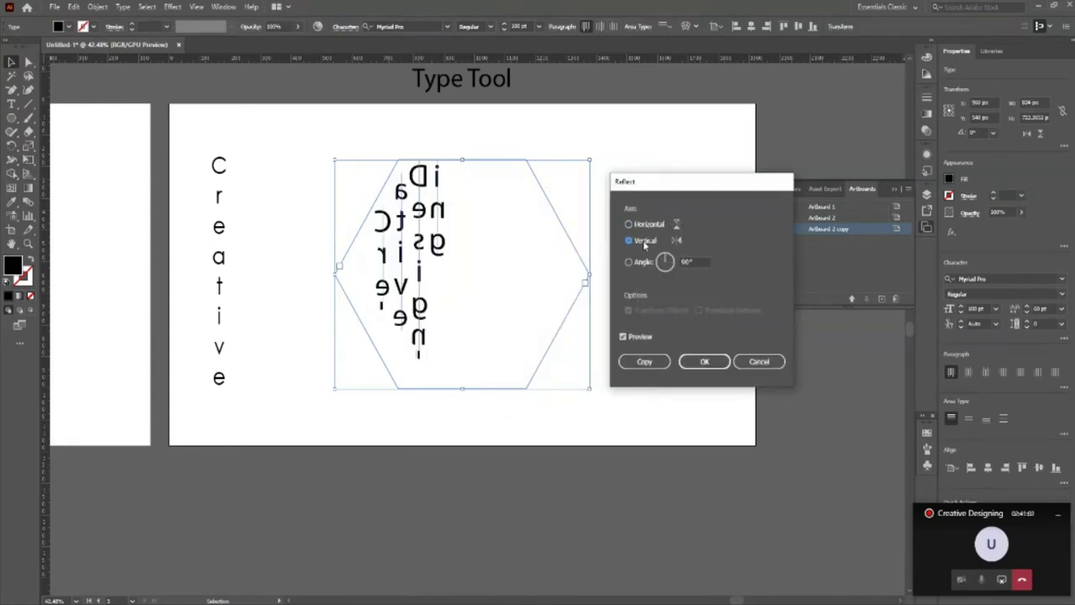
left_click(666, 360)
right_click(431, 247)
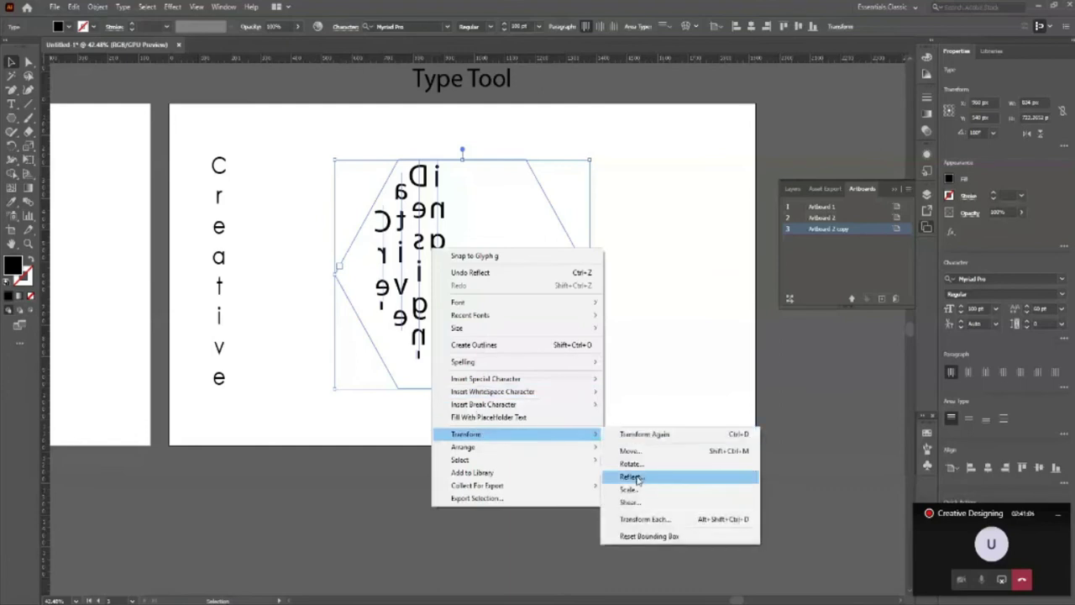
left_click(638, 480)
left_click(653, 224)
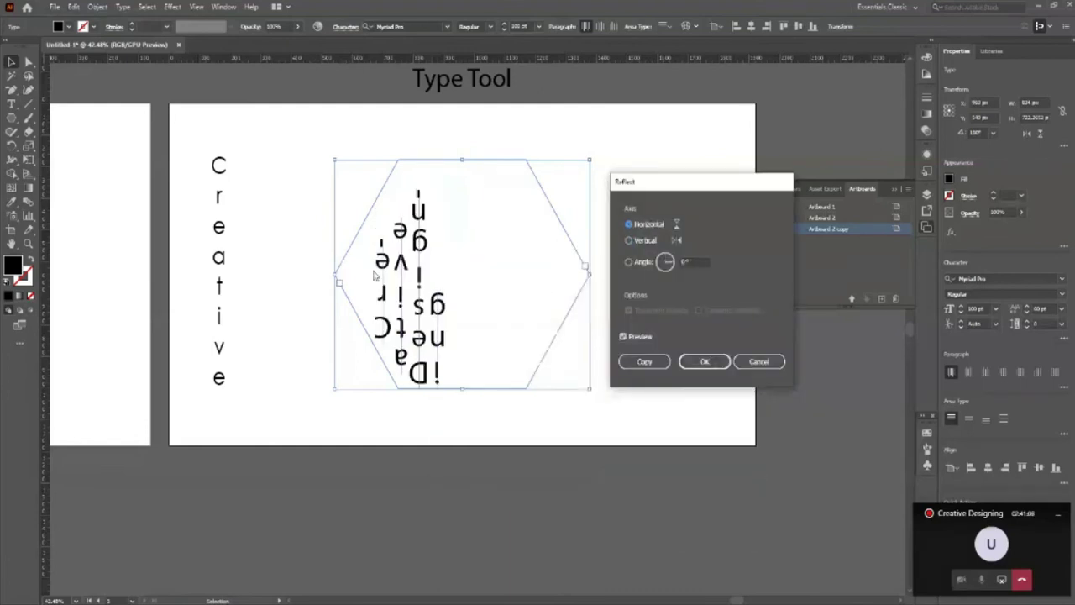
left_click(639, 241)
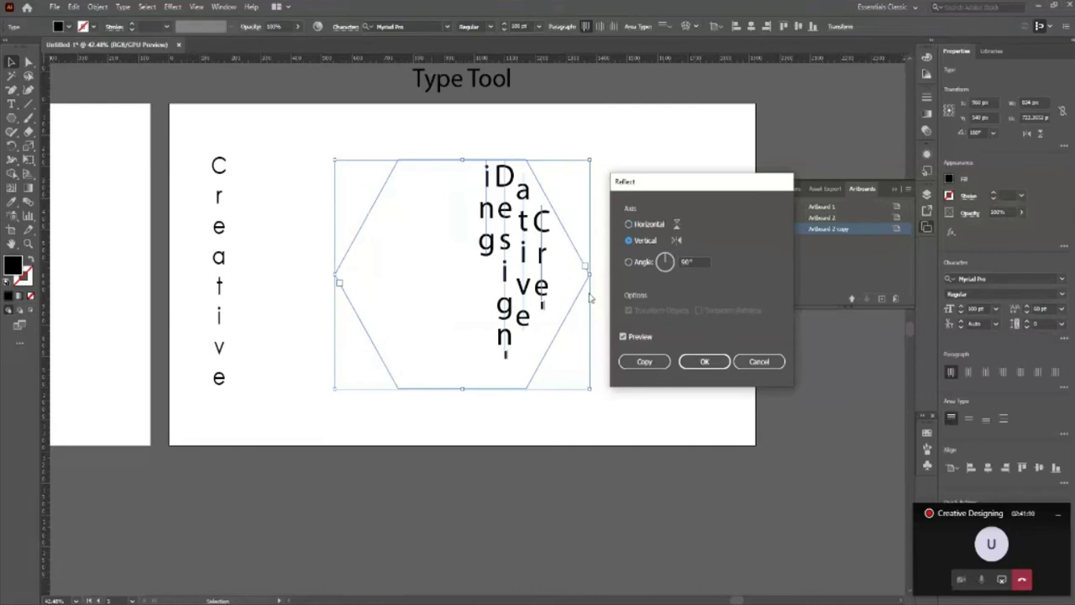
left_click(705, 361)
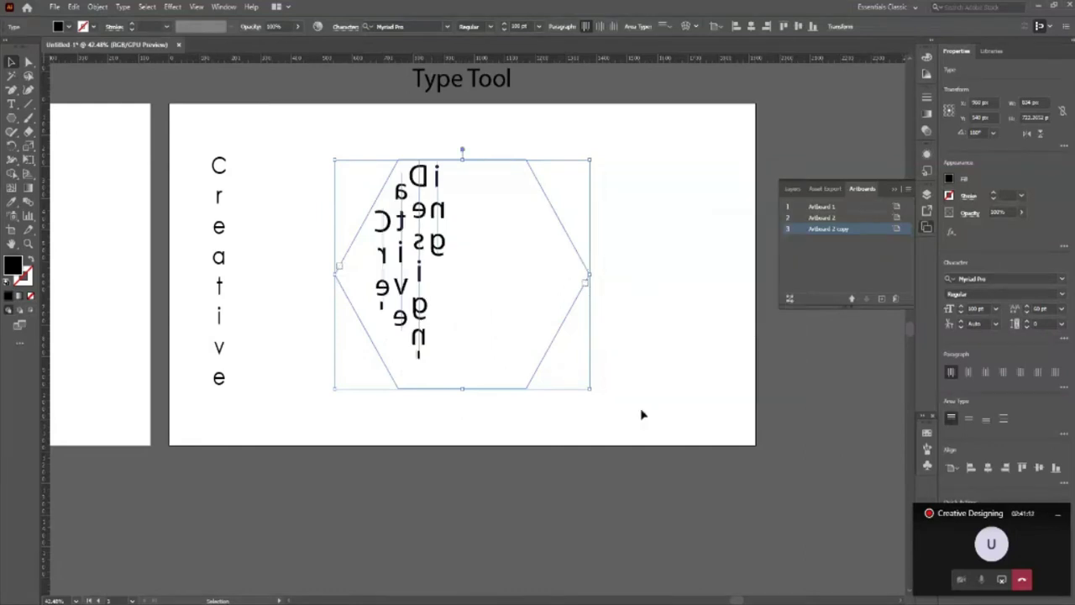
Undo the reflection so 'Creative Designing' reads vertically, unmirrored.
left_click(669, 409)
key("a")
key("ctrl+a")
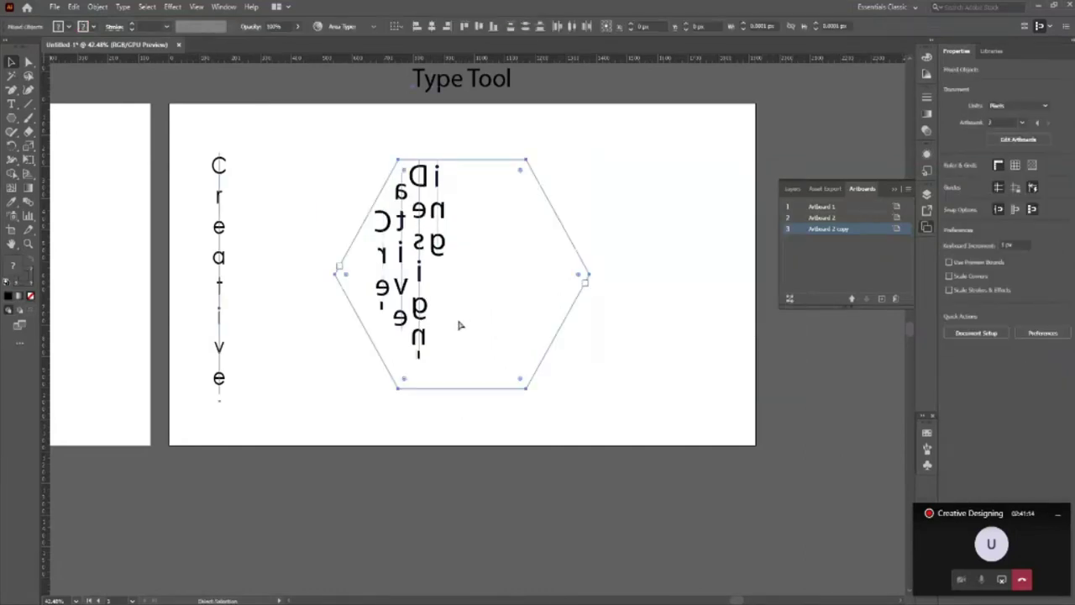
key("ctrl+z")
left_click(655, 377)
key("v")
left_click(529, 340)
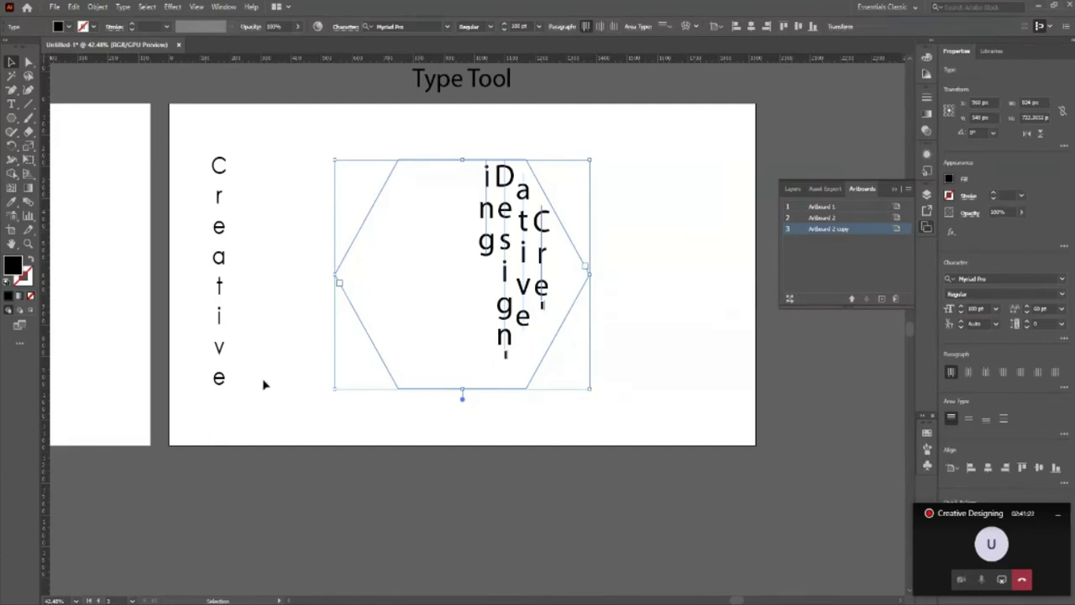
Preview 2 rows and several columns in Area Type Options, then cancel.
left_click(642, 29)
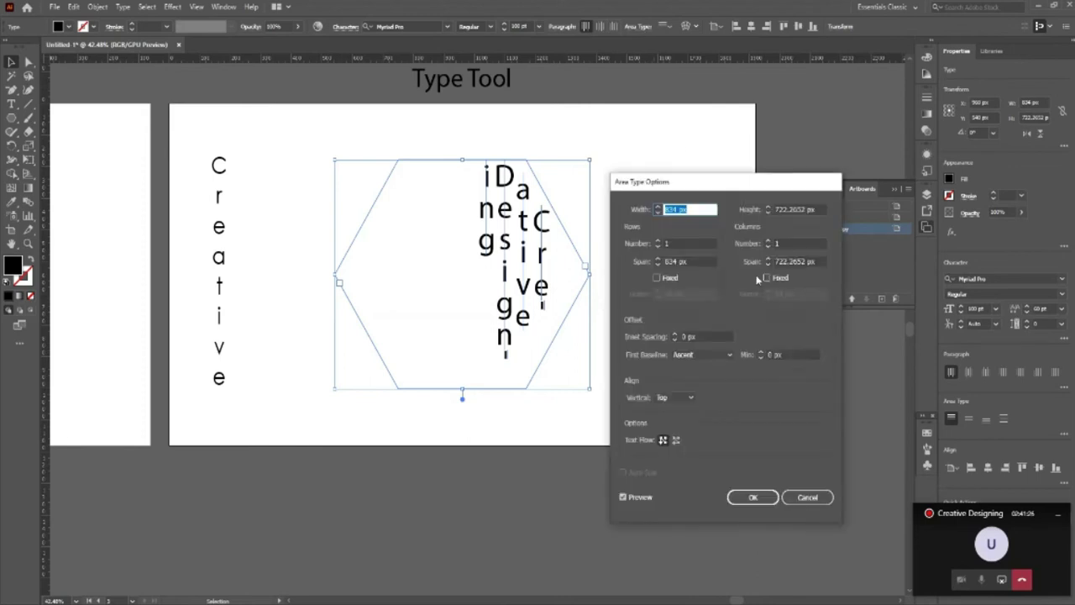
left_click(657, 242)
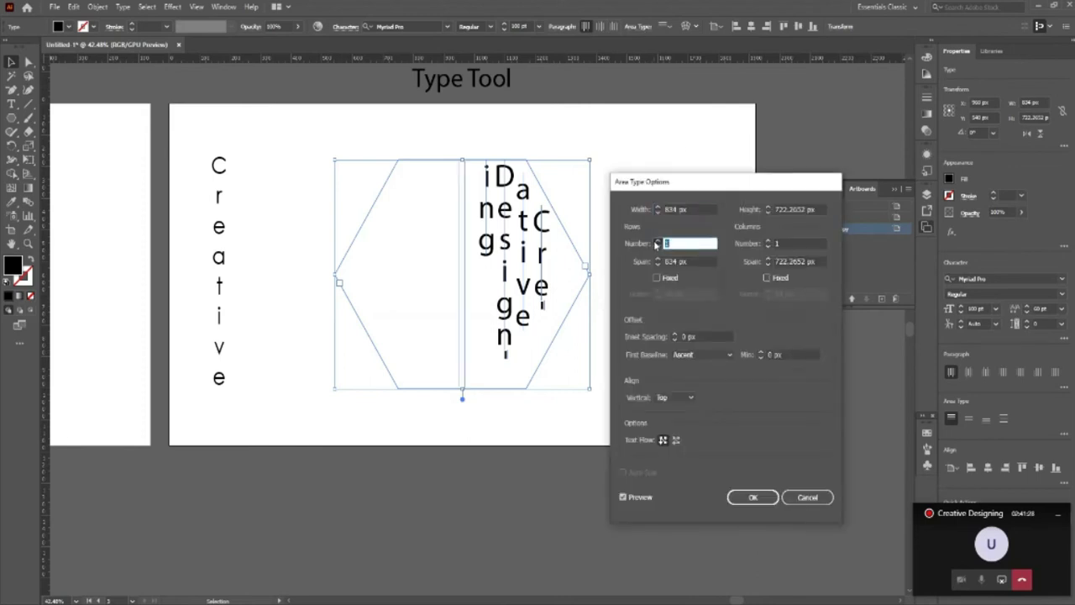
left_click(768, 241)
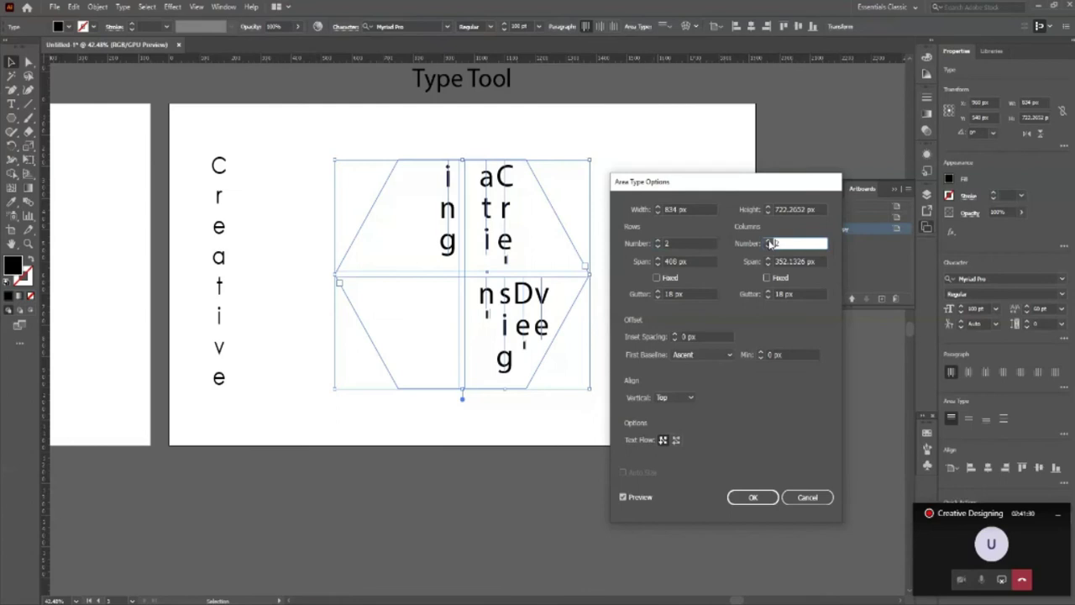
left_click(768, 242)
left_click(768, 242)
left_click(768, 242)
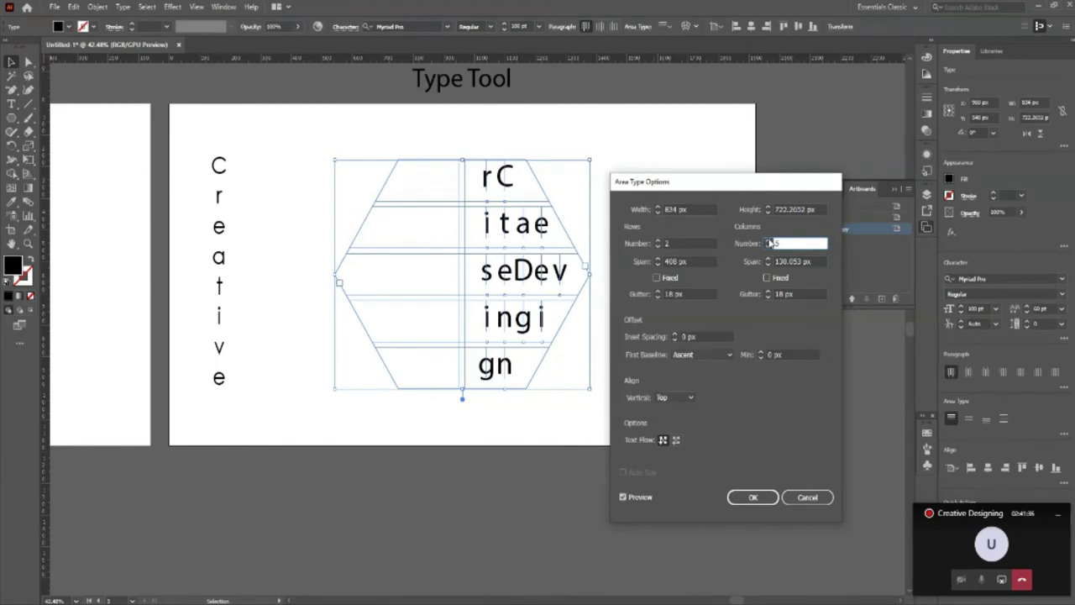
left_click(769, 241)
left_click(769, 241)
left_click(767, 246)
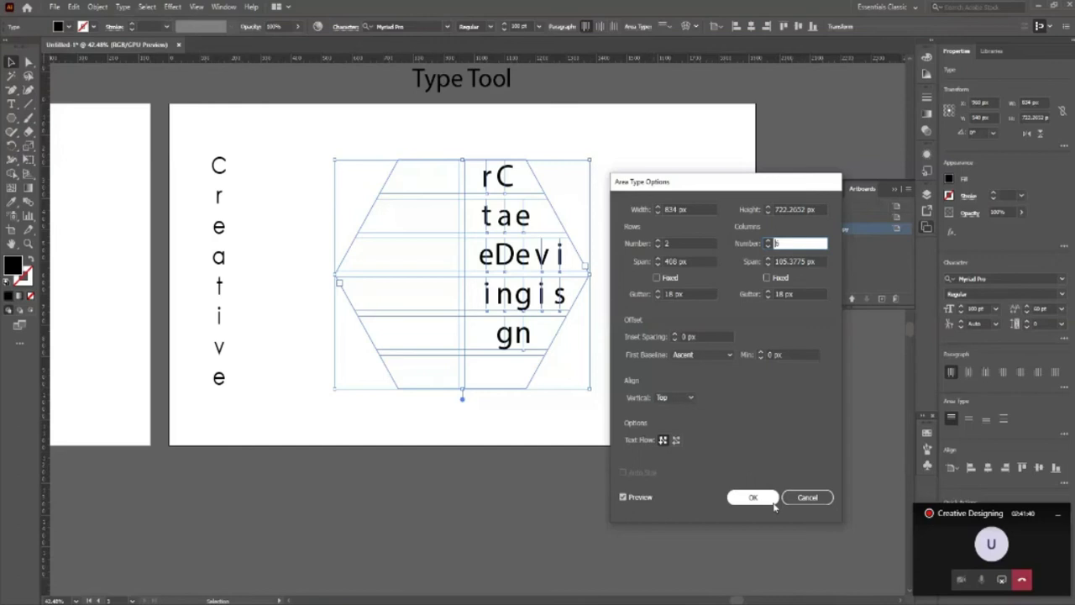
left_click(800, 497)
Reselect the hexagon text and bring up the Fill colour swatches.
left_click(293, 353)
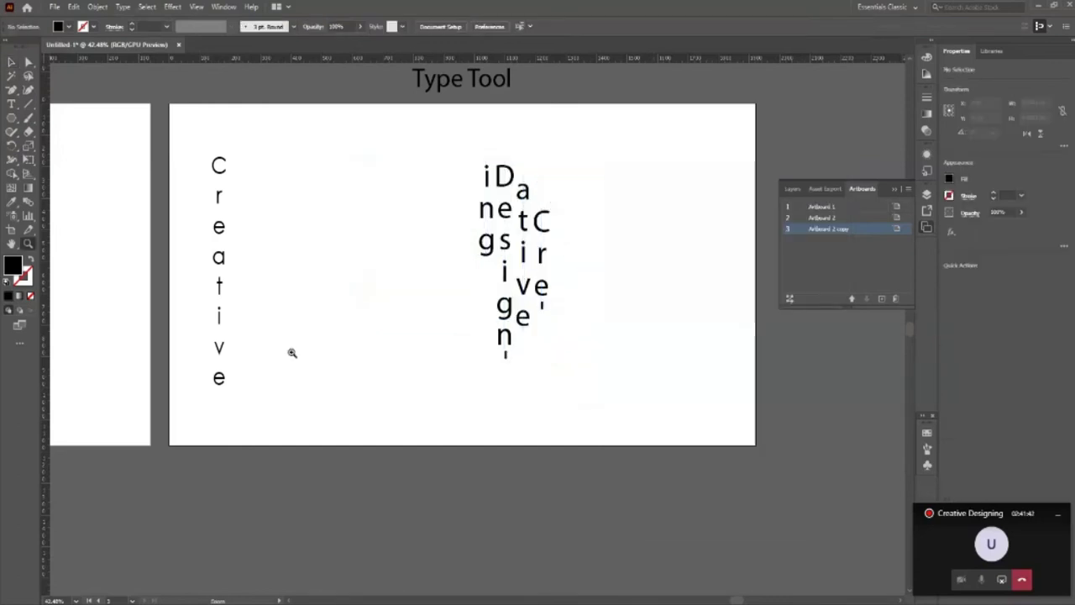
left_click(549, 277)
key("v")
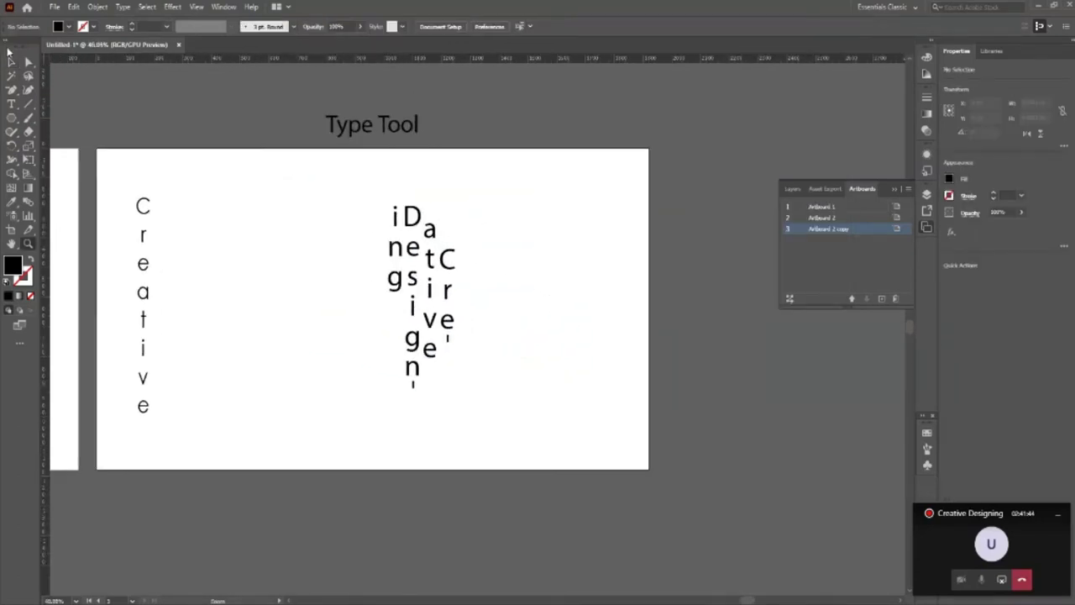
key("ctrl+a")
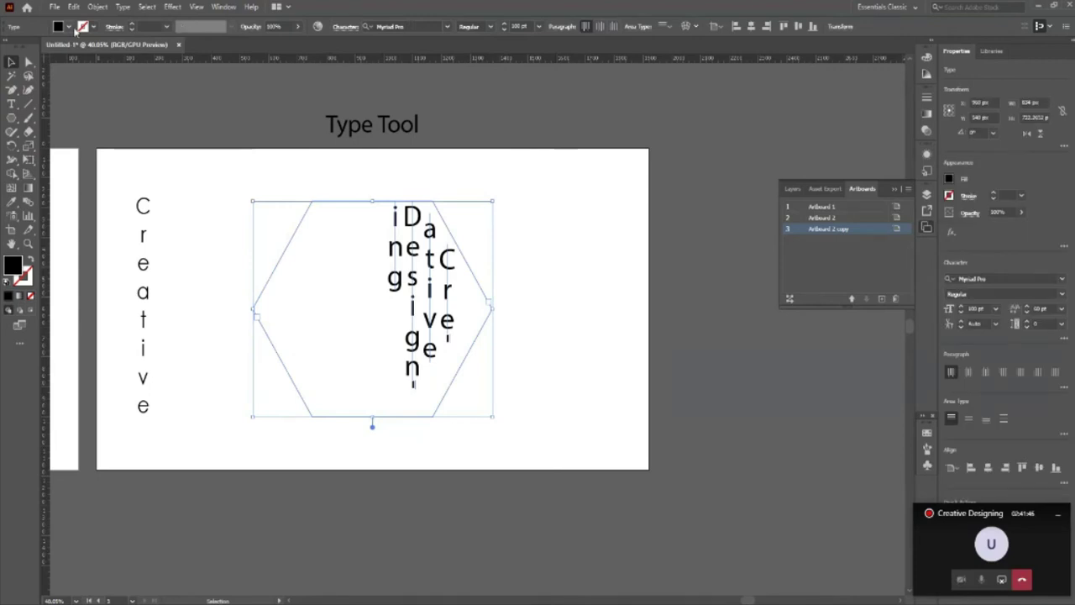
left_click(69, 27)
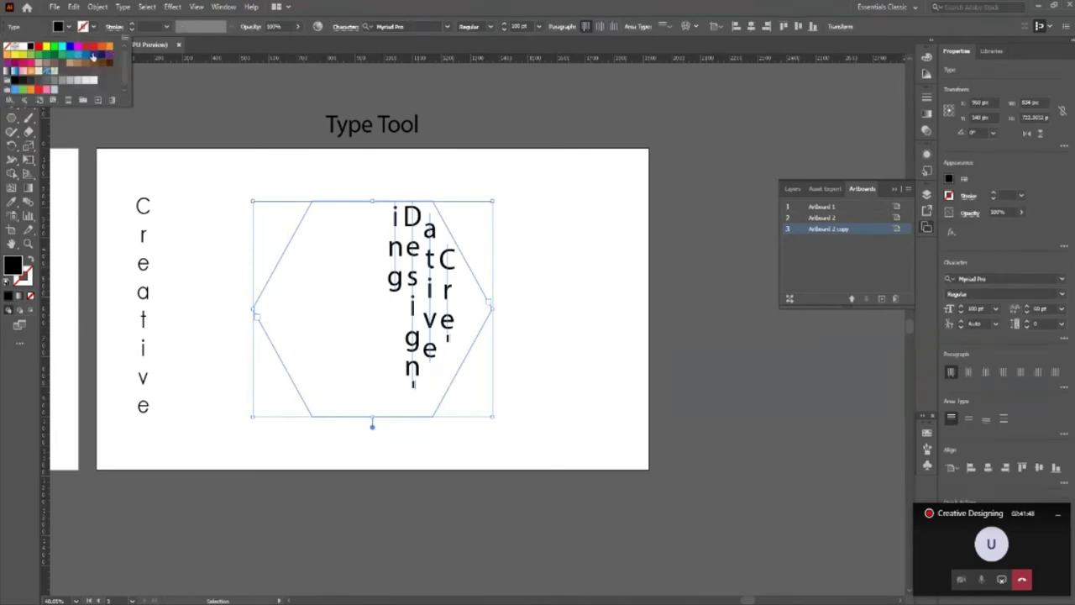
Fill the Creative Designing text with dark blue and zoom out.
left_click(94, 54)
left_click(245, 153)
key("z")
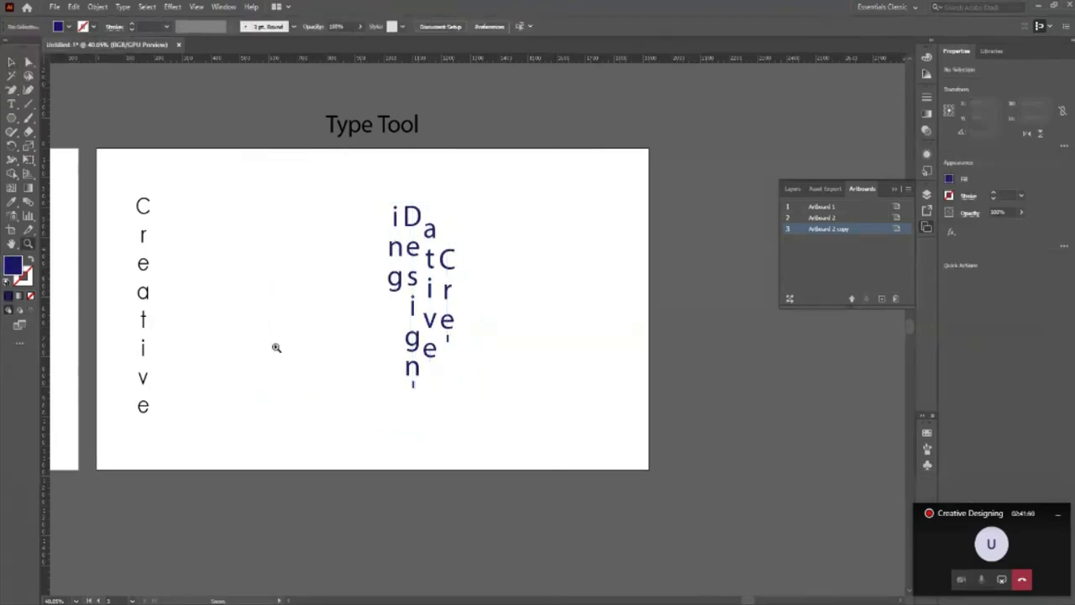
left_click(192, 331, "alt")
left_click(236, 334, "alt")
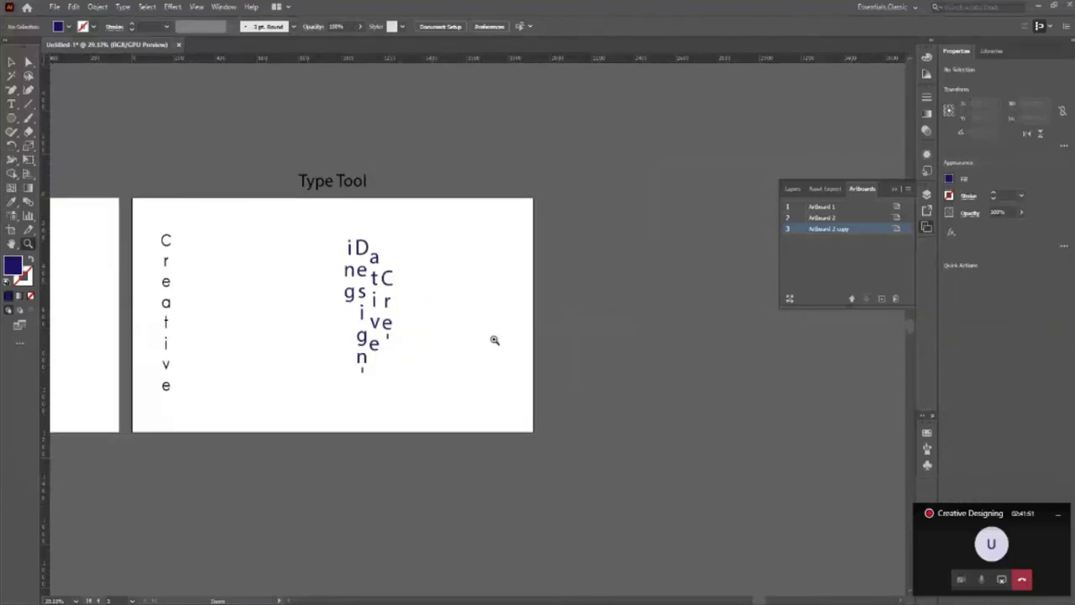
Duplicate the artboard to the right as 'Artboard 2 copy 2'.
key("v")
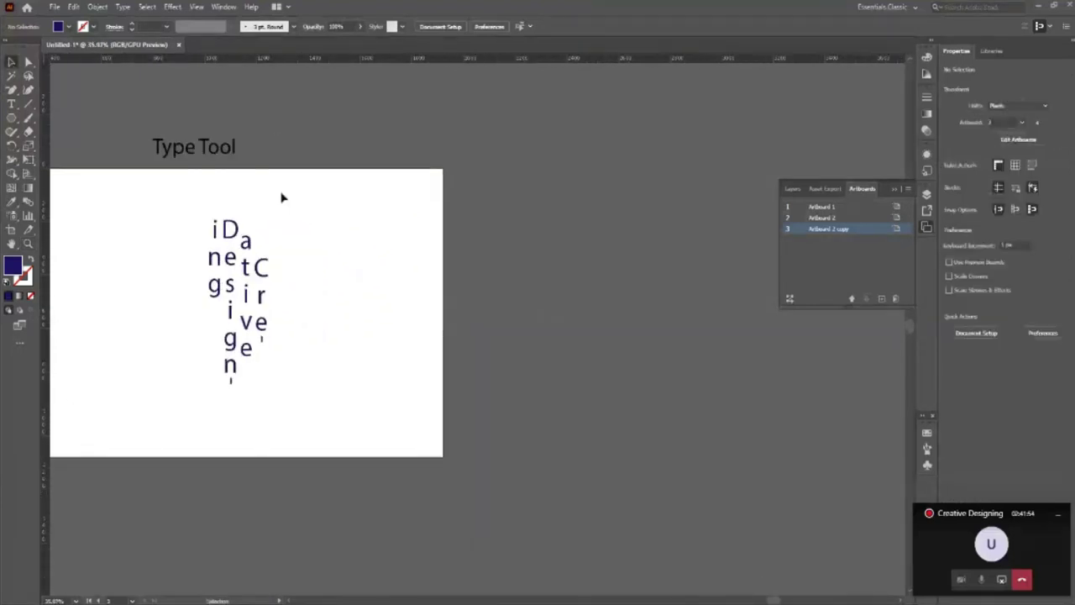
key("shift+o")
left_click_drag(372, 217, 630, 363)
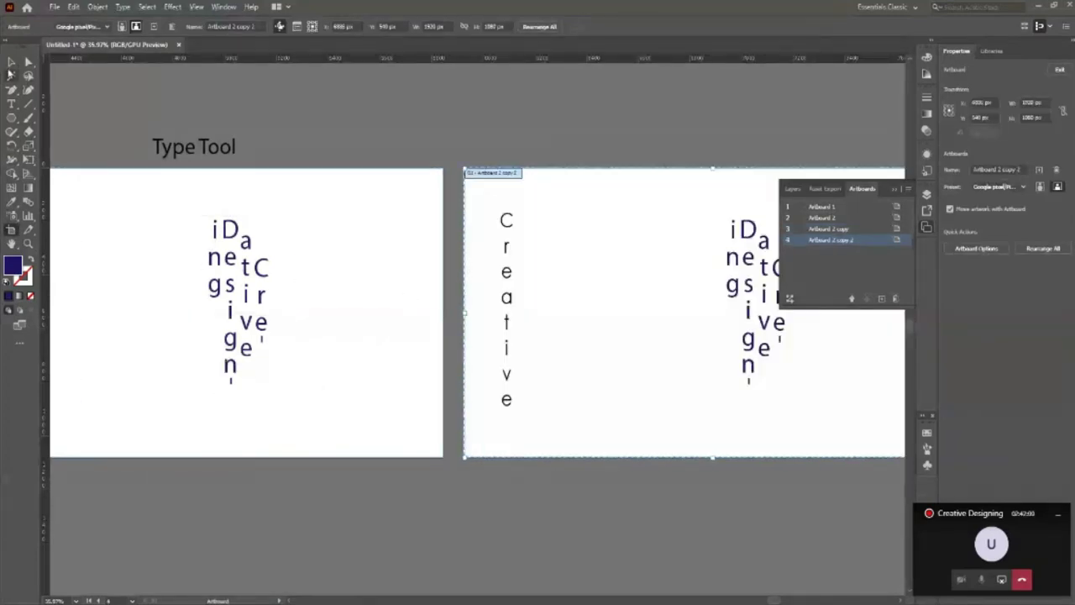
Frame both artboards, clear the fourth artboard's texts, and show the Type tool flyout.
left_click(28, 244)
left_click_drag(173, 290, 84, 300)
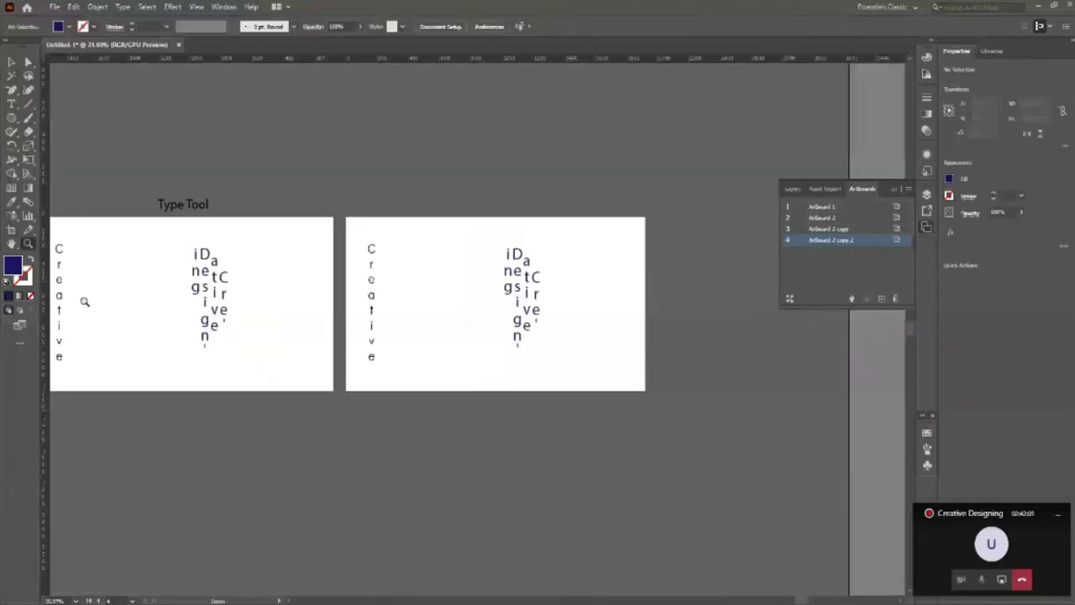
left_click(592, 314)
key("v")
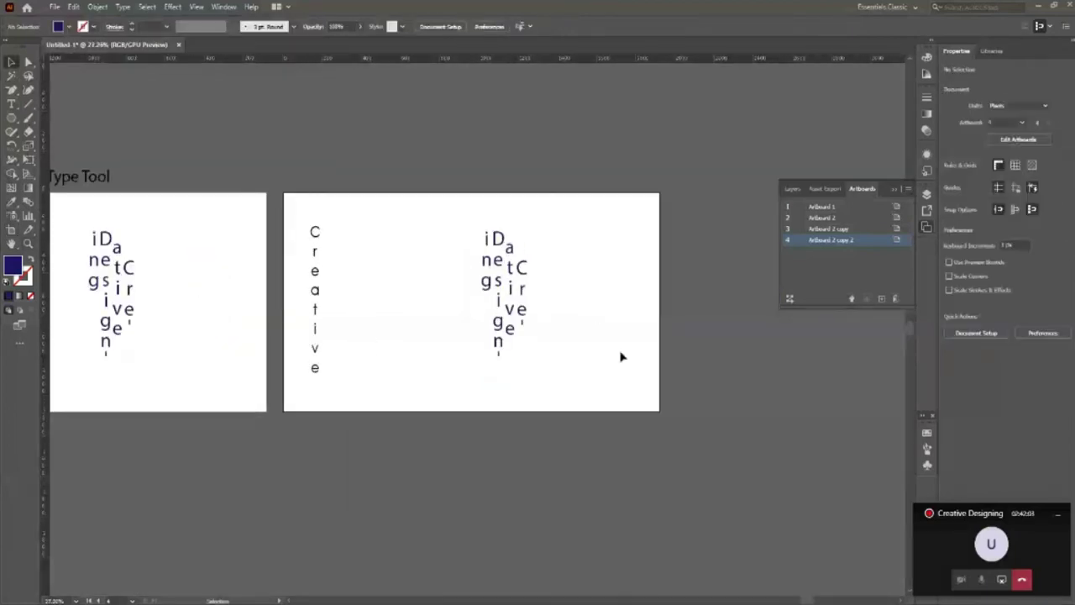
left_click(11, 103)
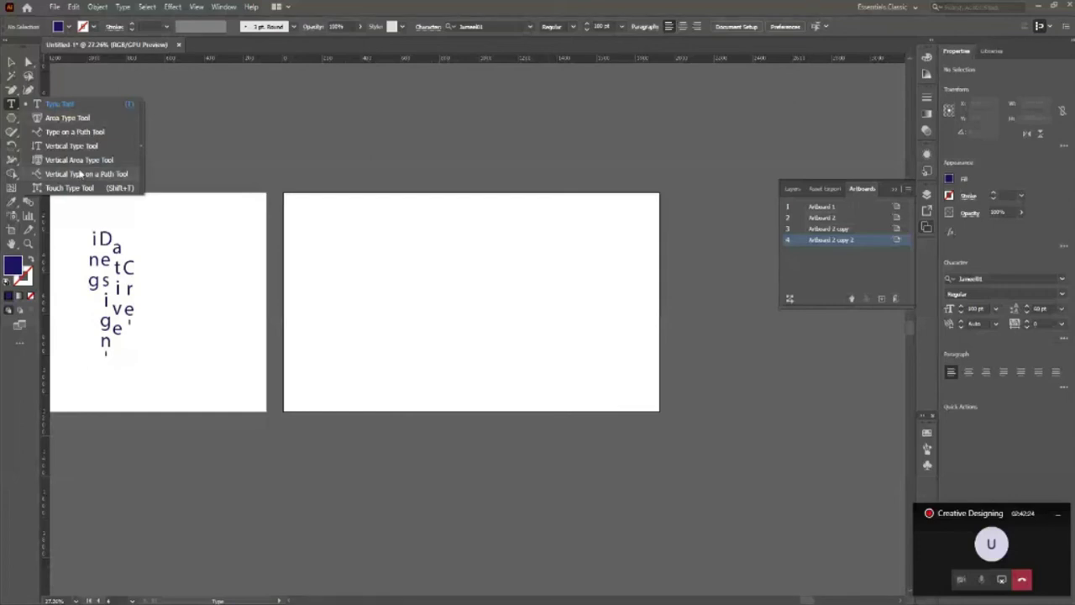
Draw a straight vertical line with the Pencil on the empty fourth artboard.
left_click(81, 174)
left_click(11, 64)
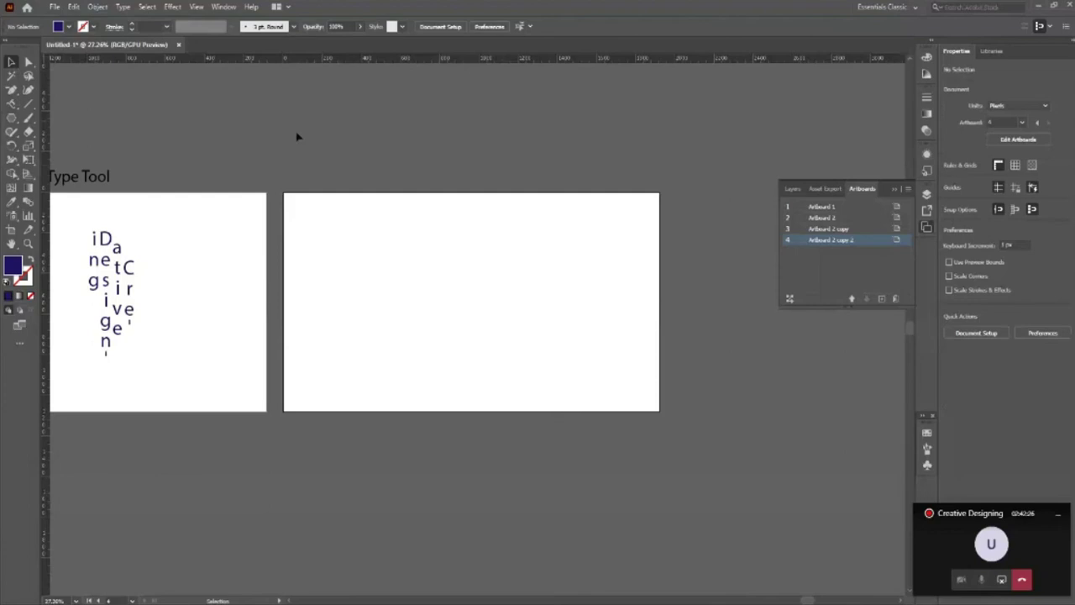
left_click(12, 90)
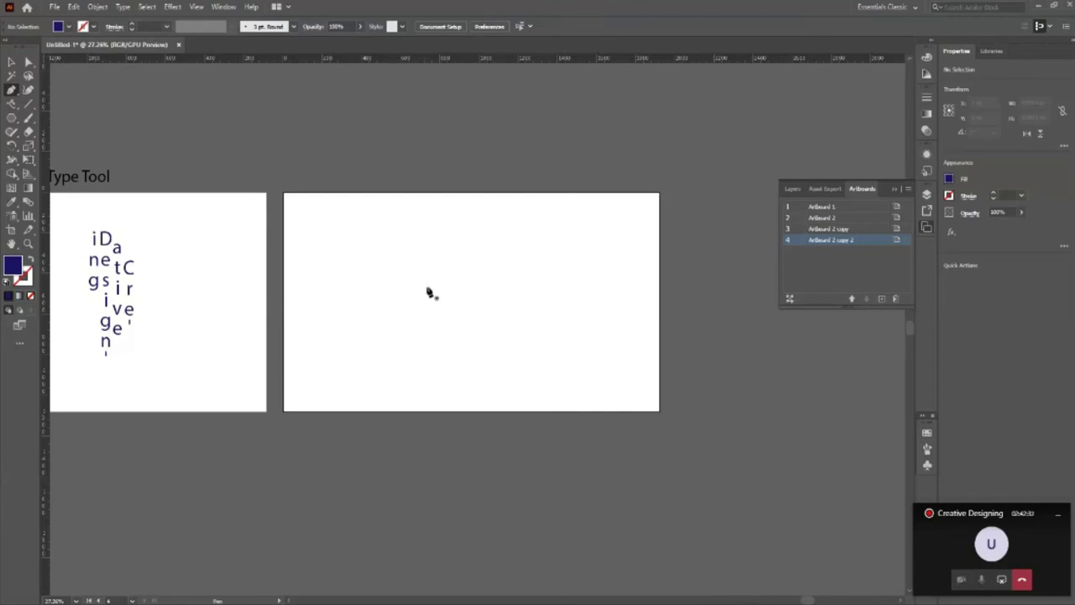
key("n")
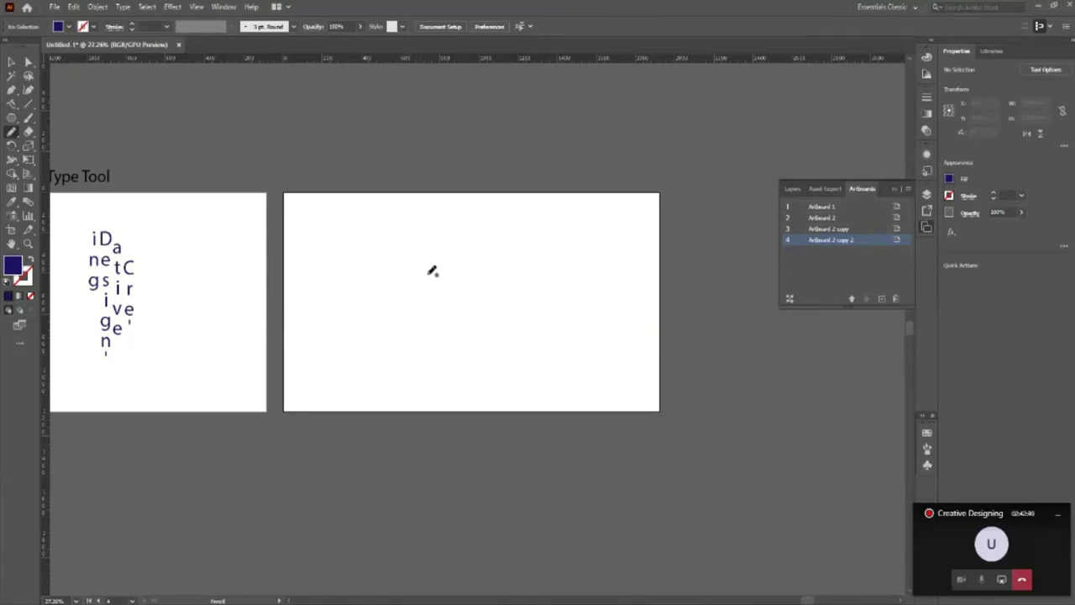
left_click_drag(394, 237, 393, 368)
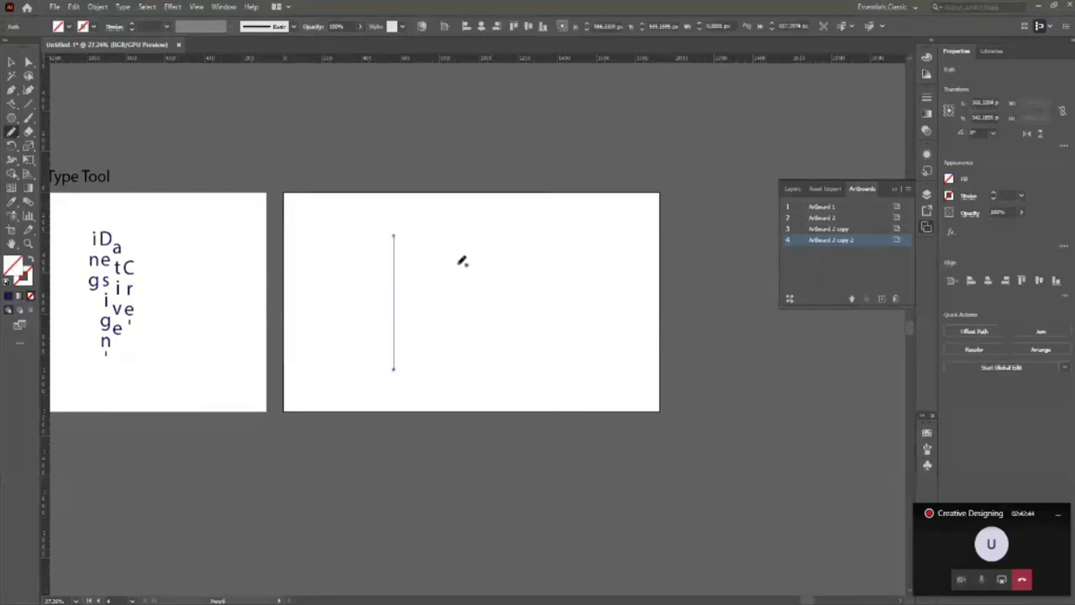
Give the line a black 1 pt stroke and zoom in on it.
key("v")
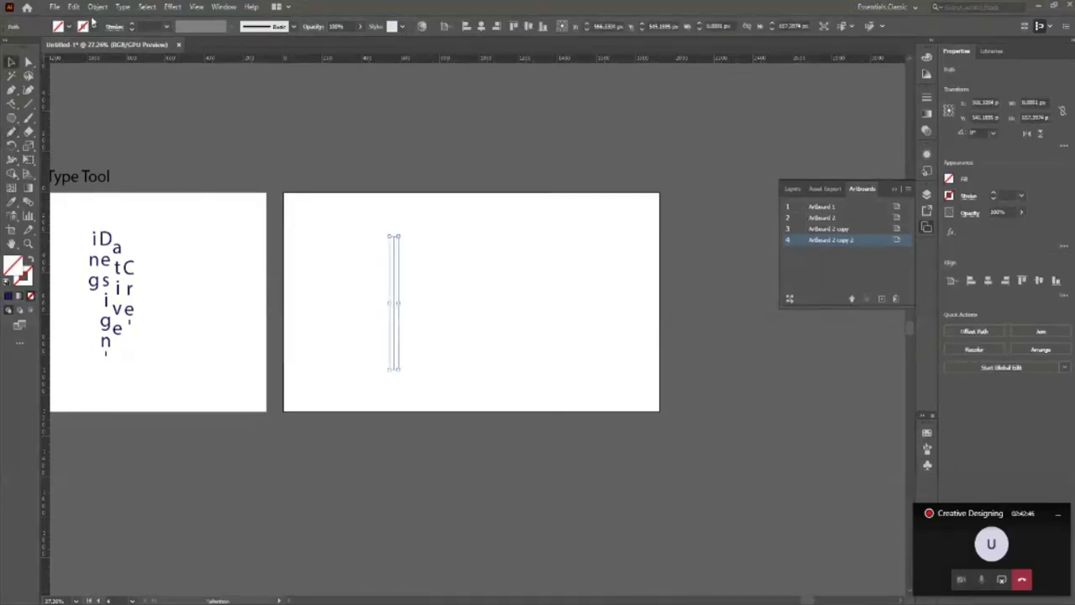
left_click(132, 25)
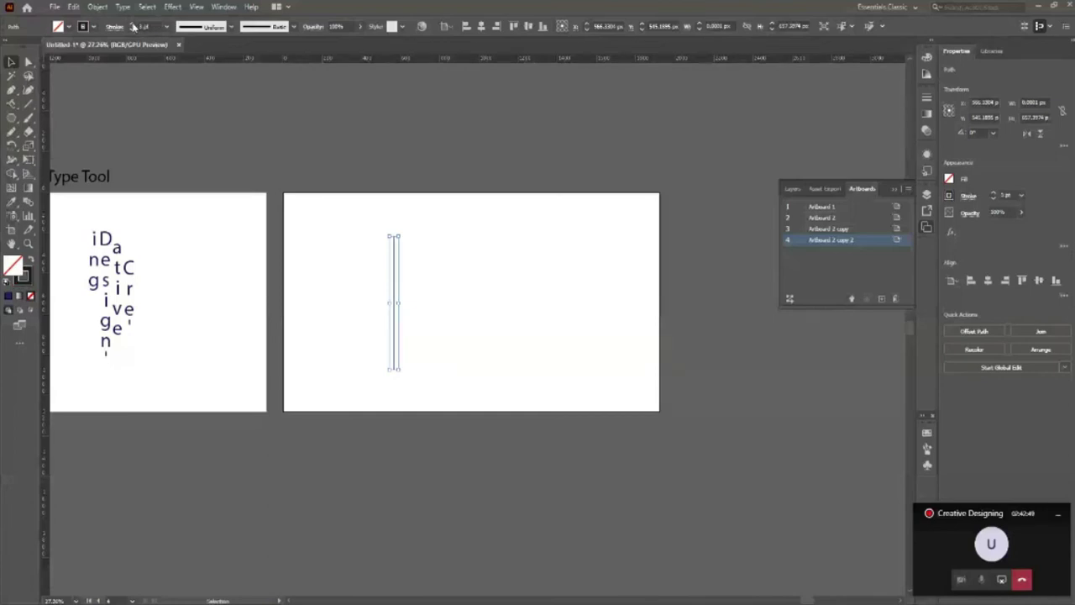
left_click(428, 364)
key("z")
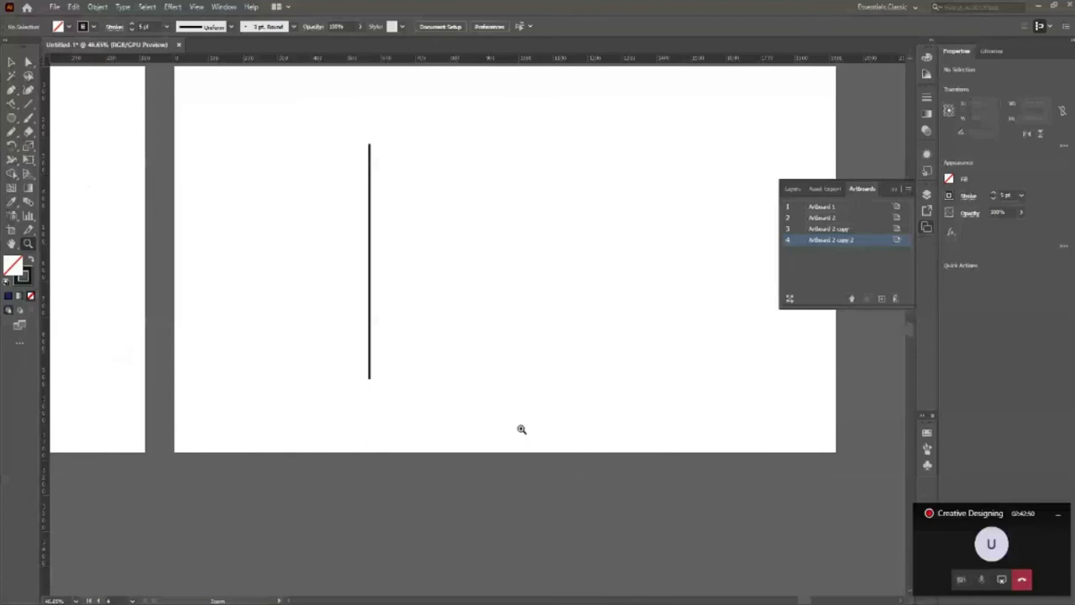
scroll(520, 430, "up", 1)
key("v")
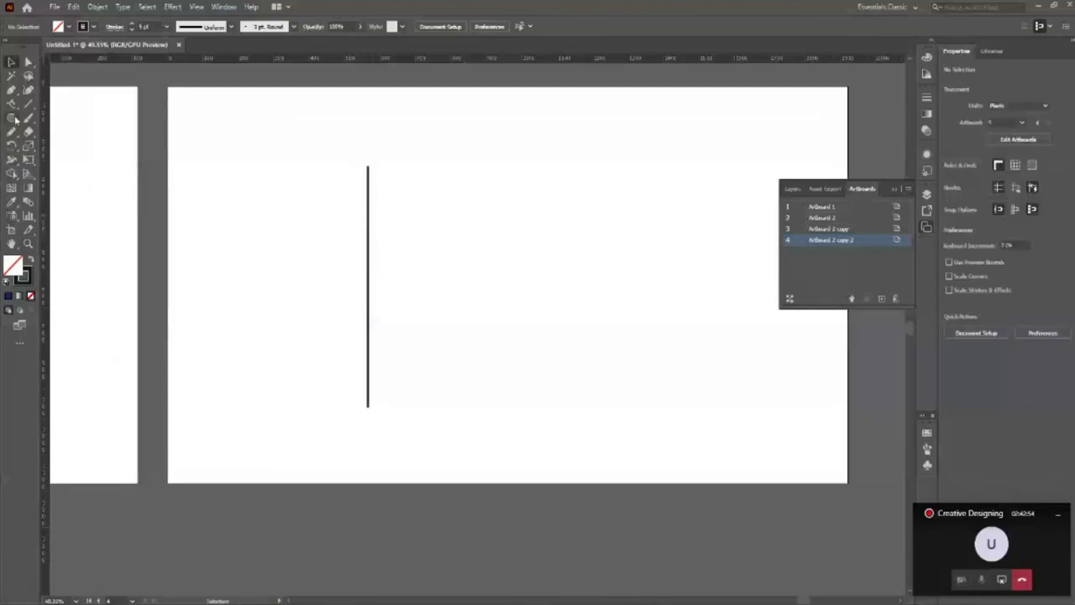
left_click(11, 105)
Type 'Grap' vertically along the drawn line using Vertical Type on a Path.
left_click_drag(11, 108, 66, 174)
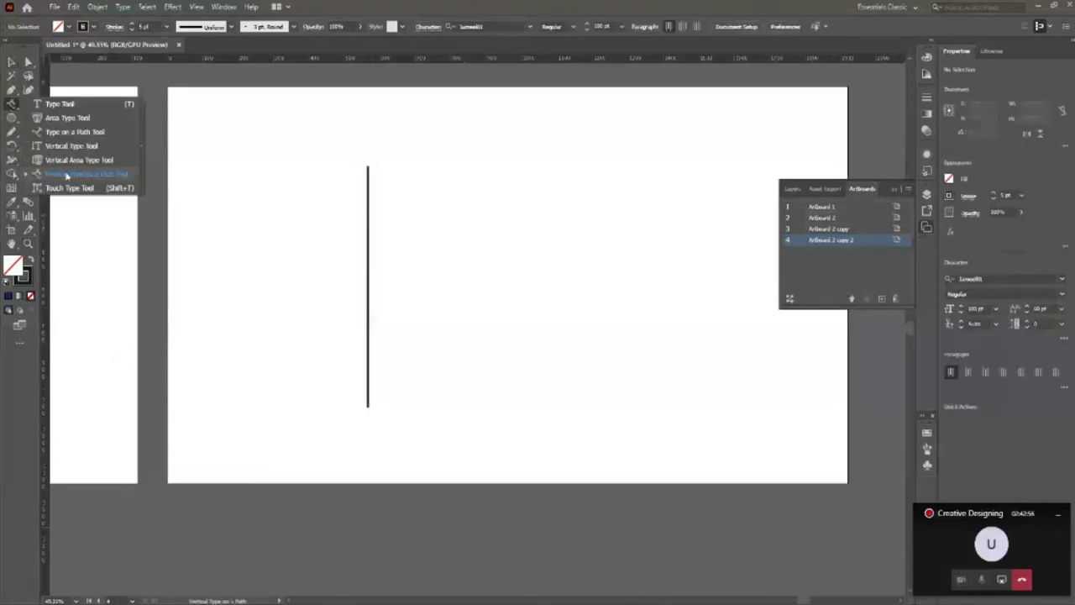
left_click(67, 175)
left_click(367, 250)
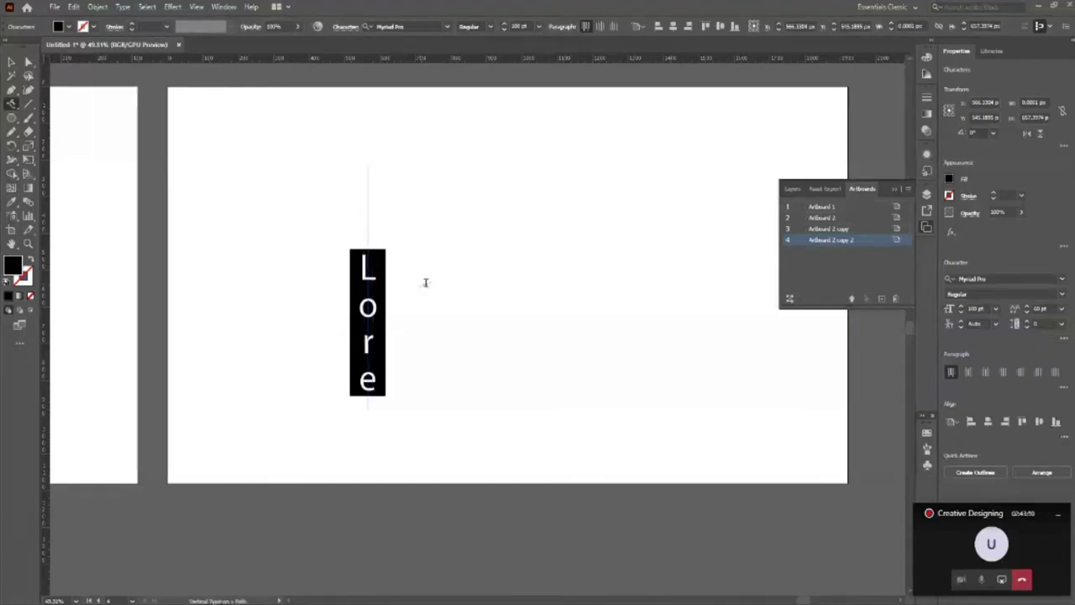
type("Grap")
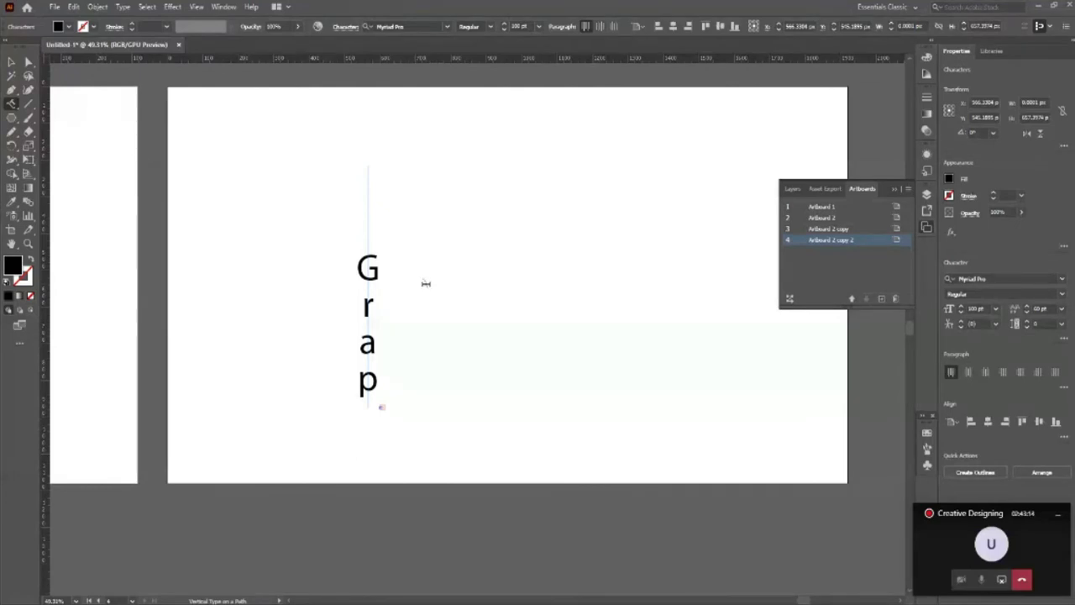
key("Escape")
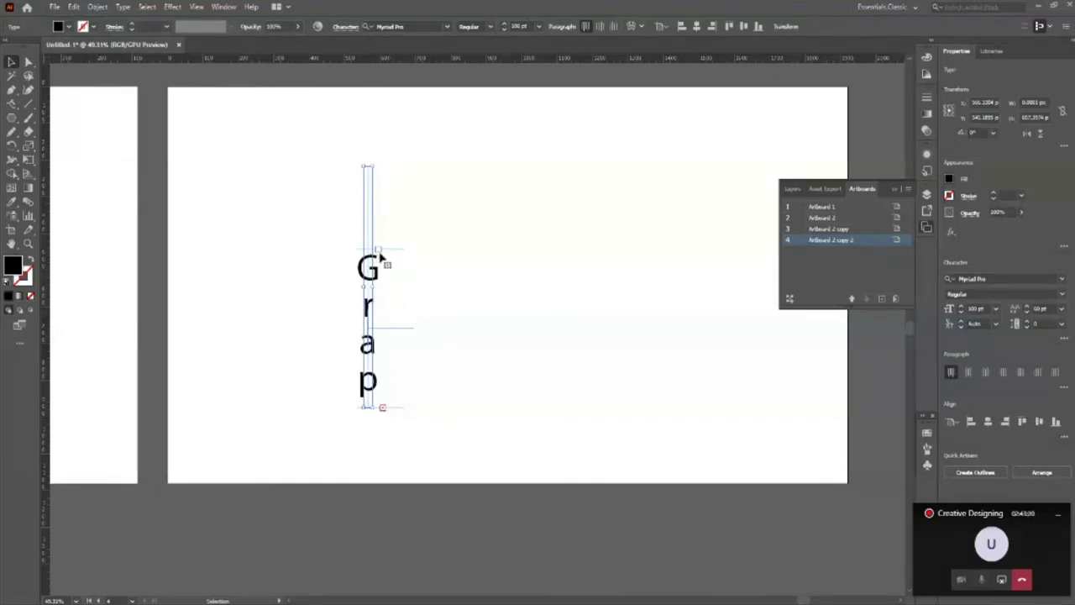
Start the path text at the line's top and size it to about 74 pt.
left_click_drag(396, 252, 398, 174)
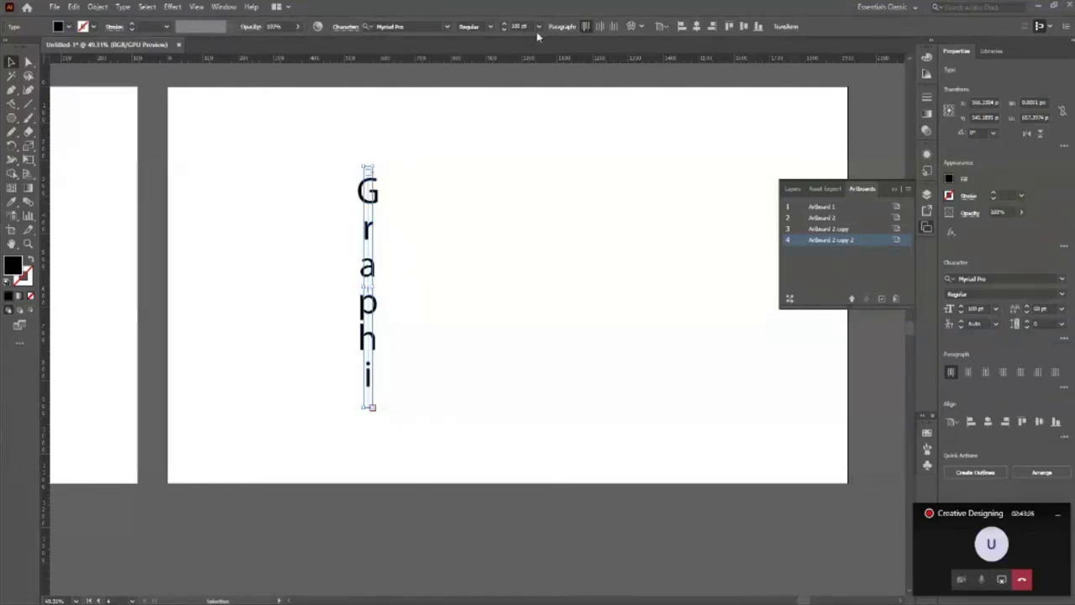
left_click(503, 29)
left_click(503, 29)
left_click(504, 29)
left_click(504, 29)
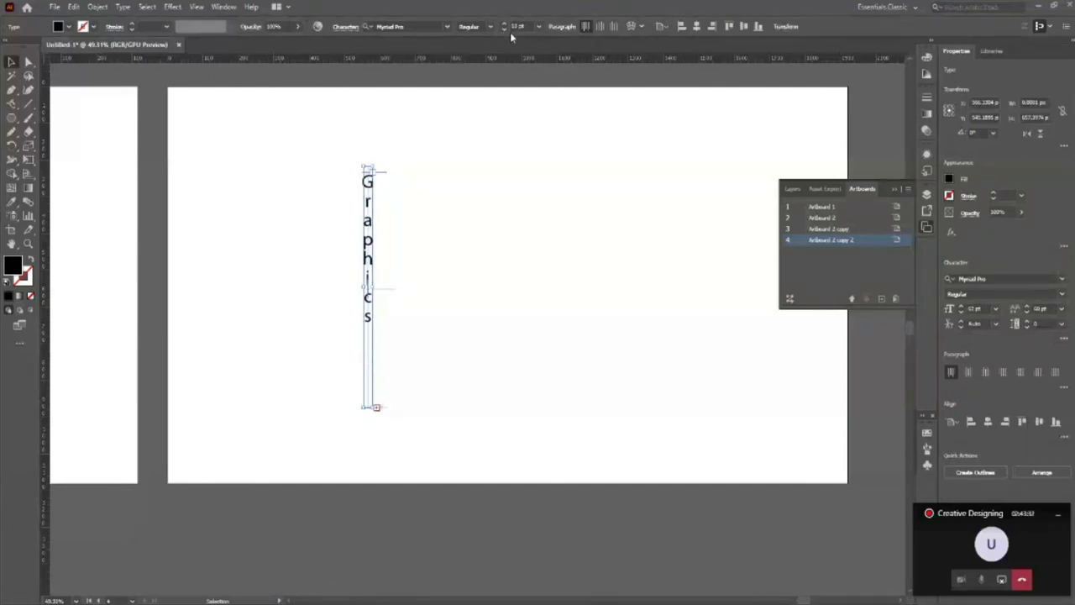
left_click(504, 23)
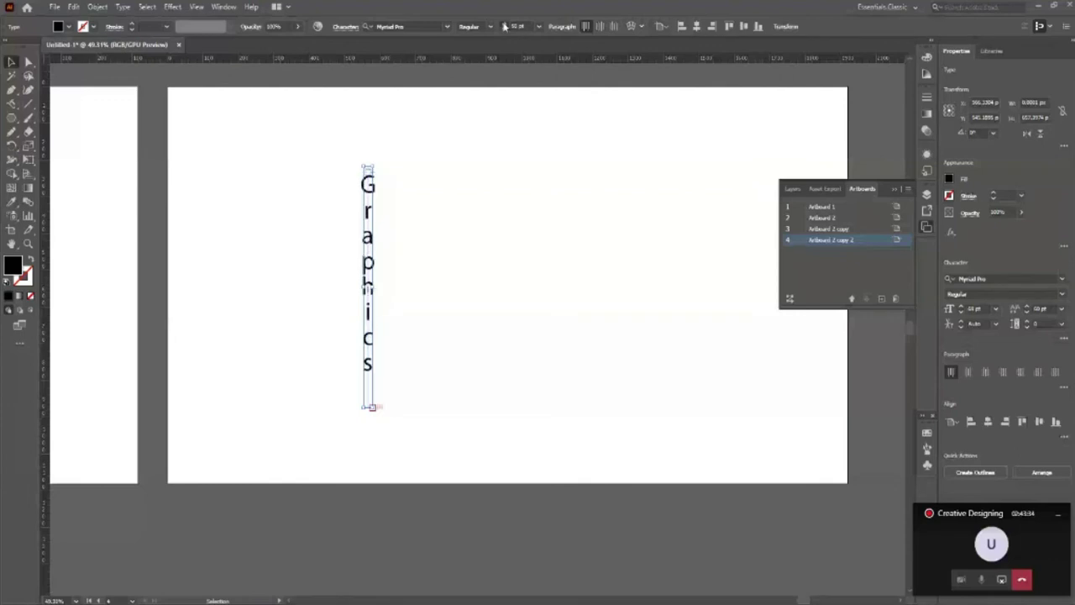
left_click(504, 24)
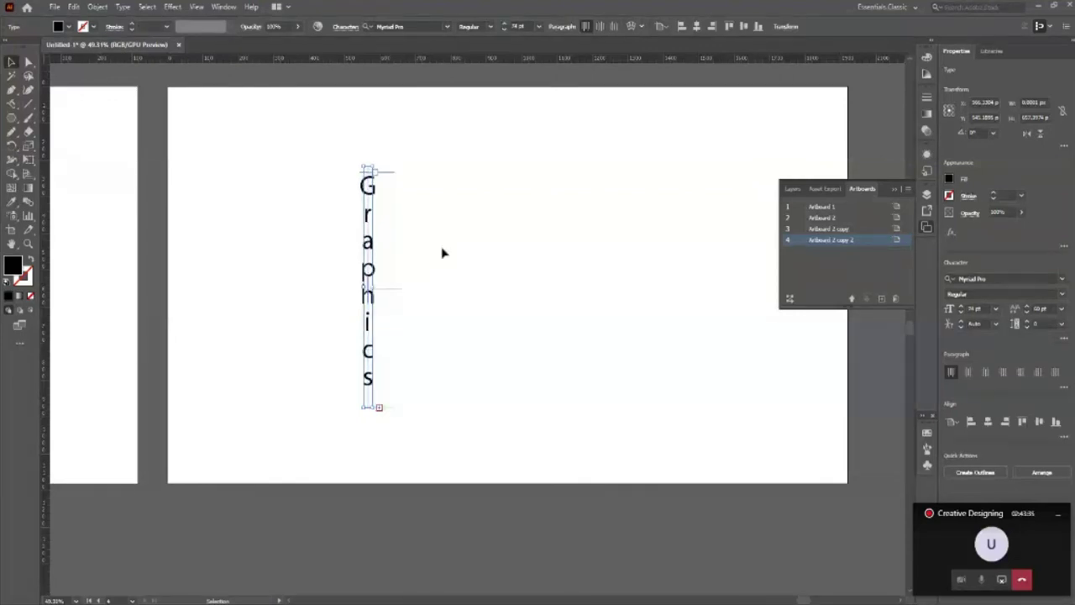
Center the vertical Graphics text horizontally, then nudge it left.
left_click(554, 412)
left_click(364, 292)
left_click(694, 29)
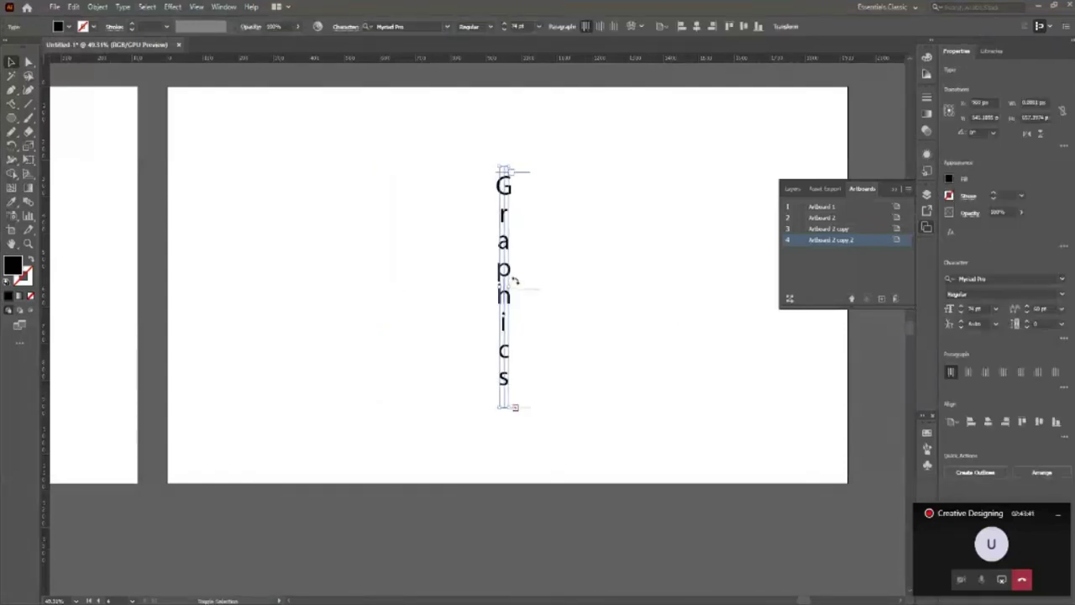
key("shift+Left")
key("shift+Left")
key("shift+Left")
key("shift+Left")
key("shift+Left")
key("shift+Left")
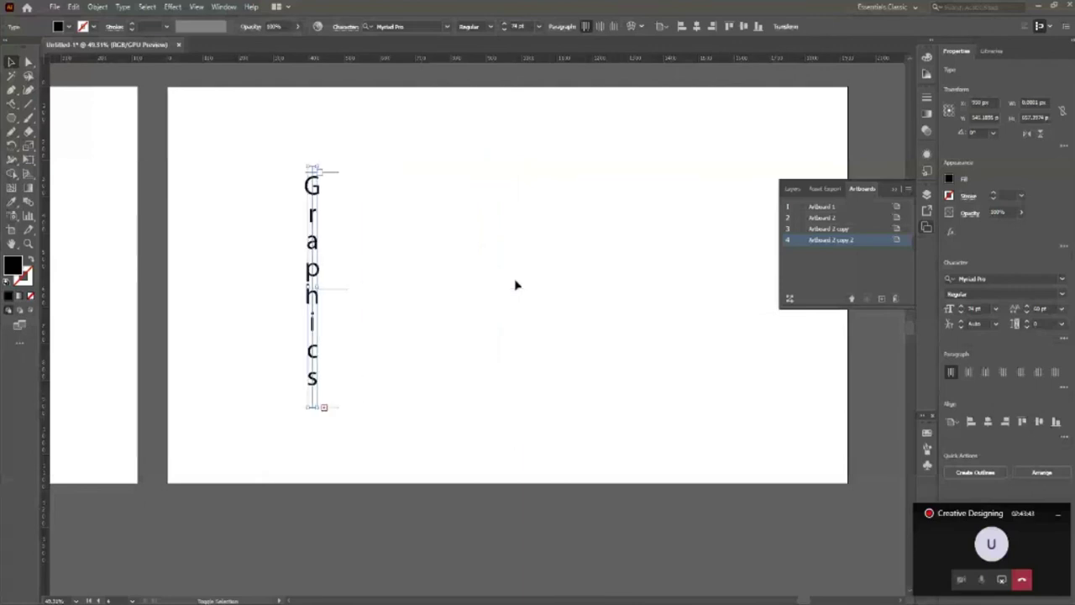
key("shift+Left")
key("shift+Left")
key("shift+Left")
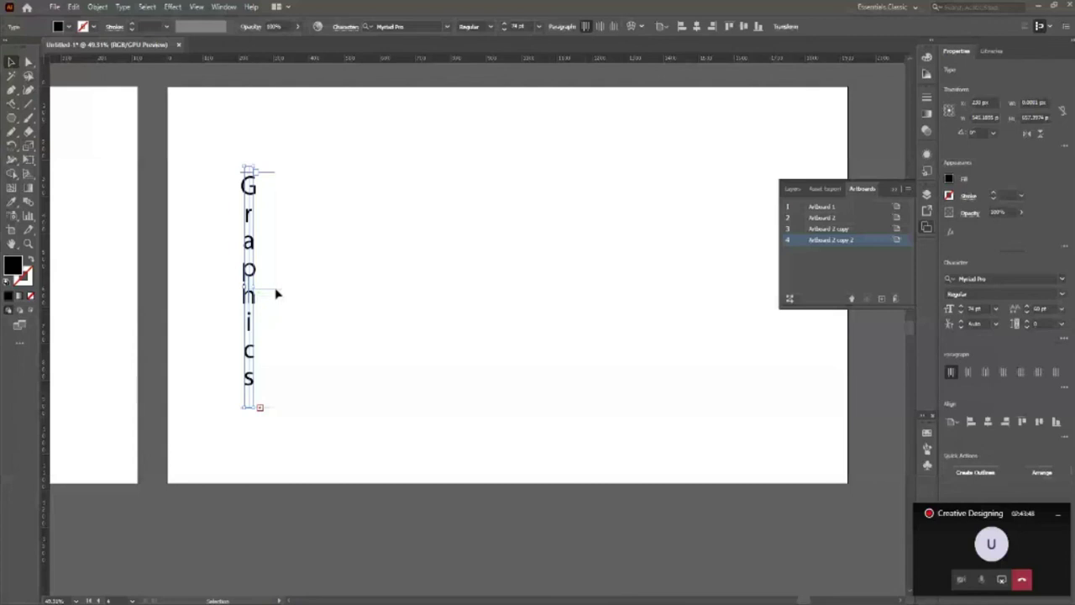
Try sliding the text along its path, undoing each accidental flip.
left_click_drag(225, 290, 240, 289)
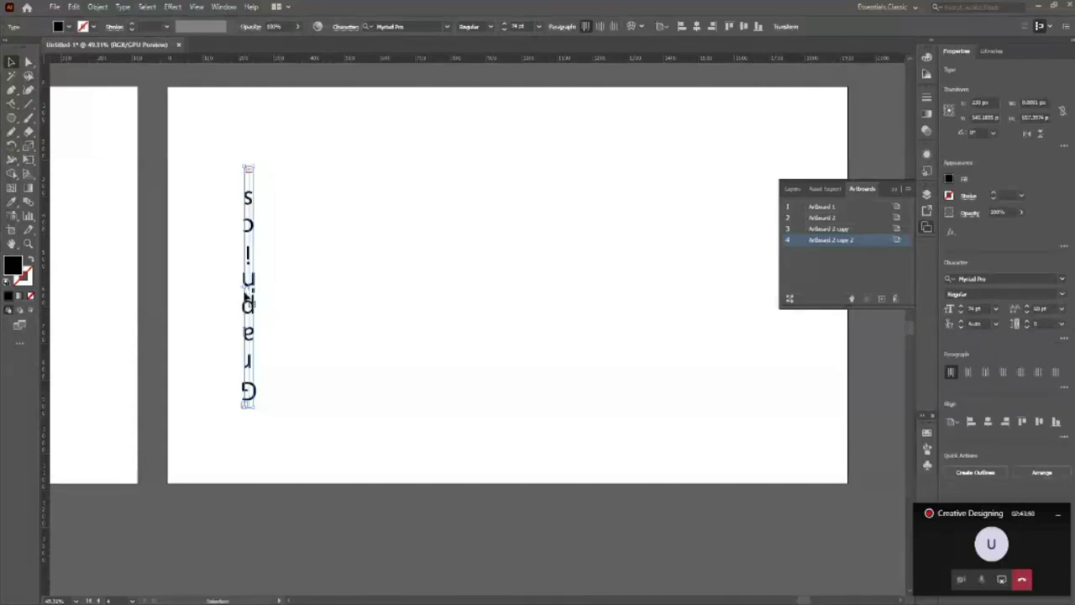
key("ctrl+z")
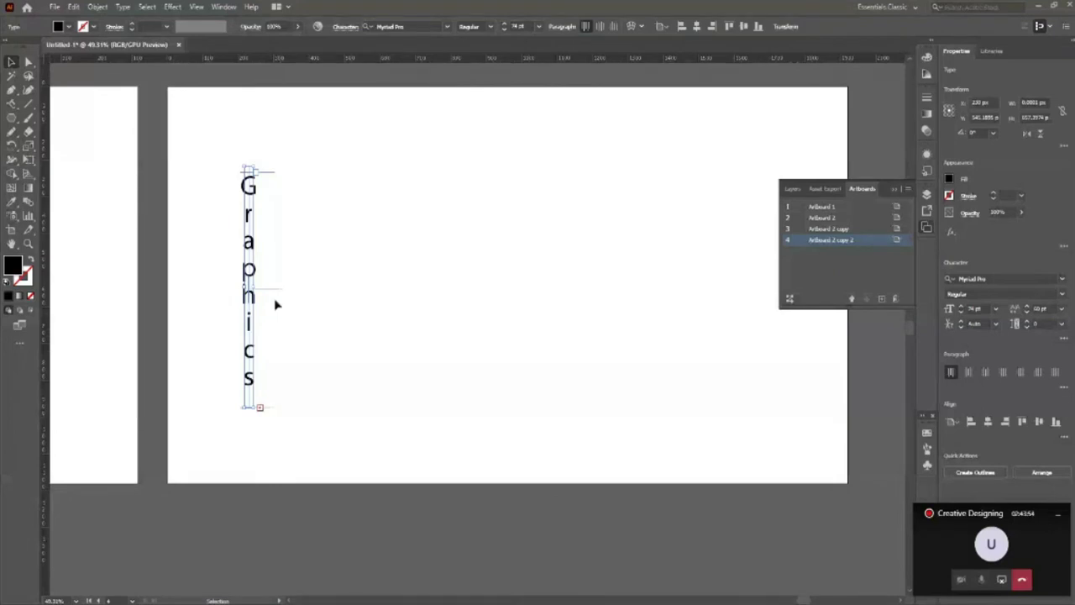
mouse_move(280, 295)
left_mouse_down()
mouse_move(218, 294)
mouse_move(216, 263)
mouse_move(221, 293)
left_mouse_up()
left_click(225, 372)
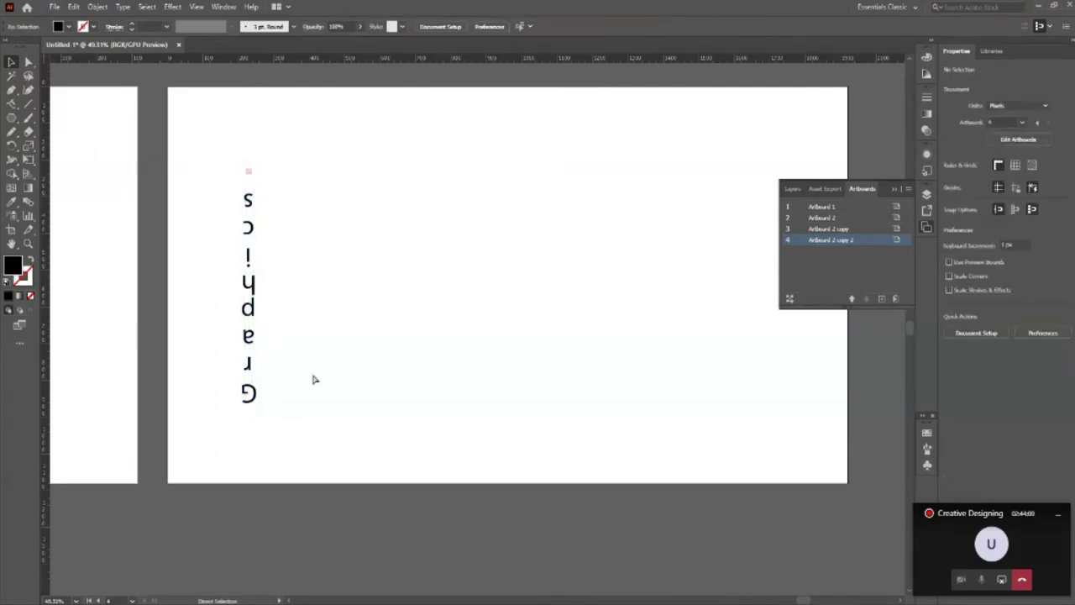
key("ctrl+z")
left_click_drag(280, 293, 207, 306)
key("ctrl+z")
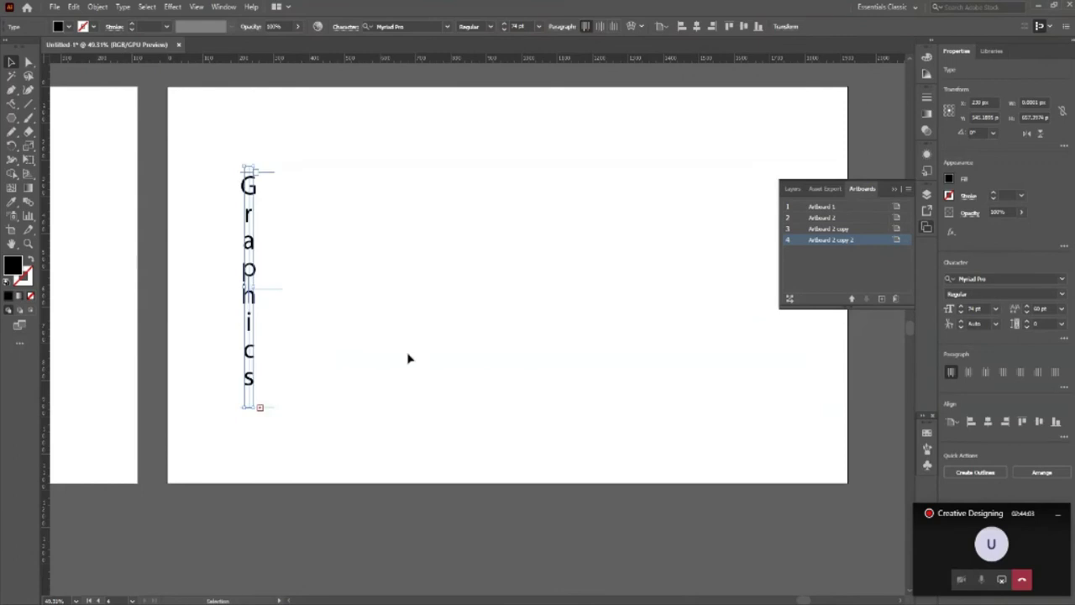
Collapse the floating artboards list and check the vertical Graphics text placement.
left_click(408, 359)
left_click(240, 288)
left_click(339, 272)
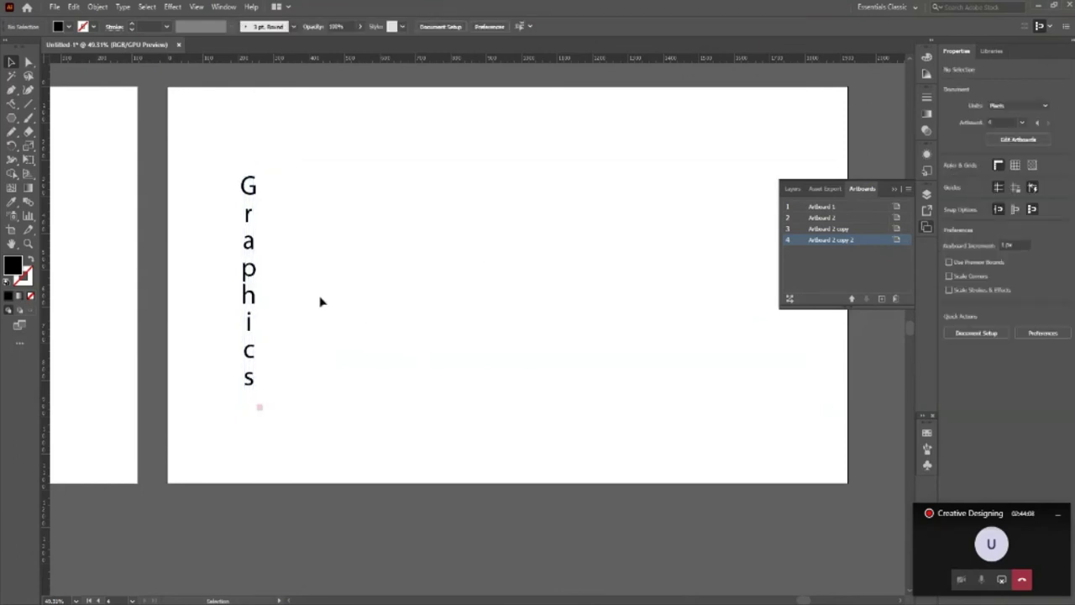
scroll(336, 300, "up", 1)
scroll(286, 295, "down", 1)
scroll(260, 293, "up", 2)
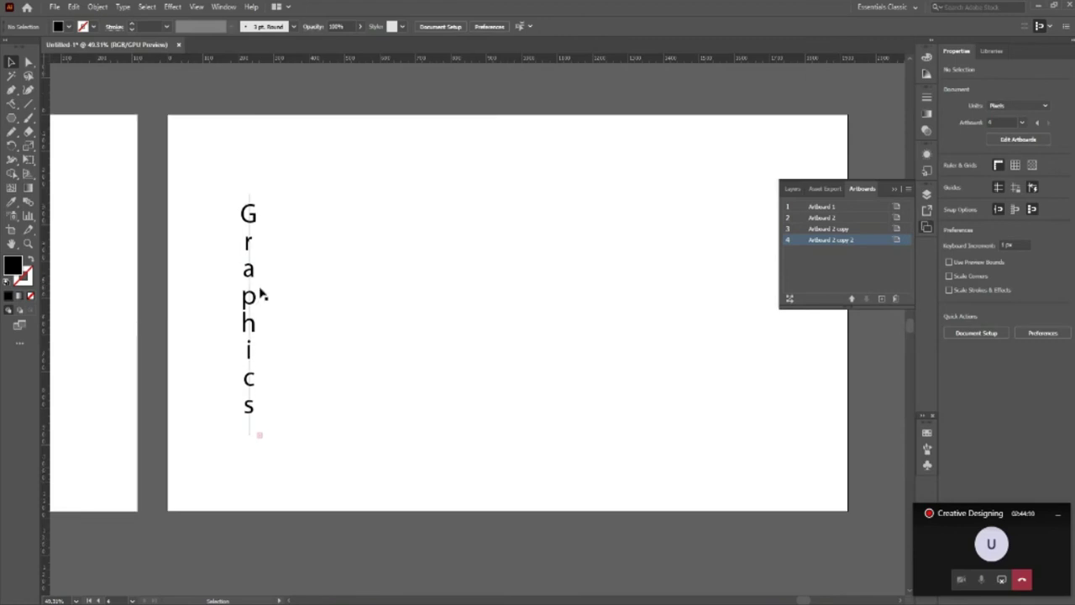
left_click(422, 293)
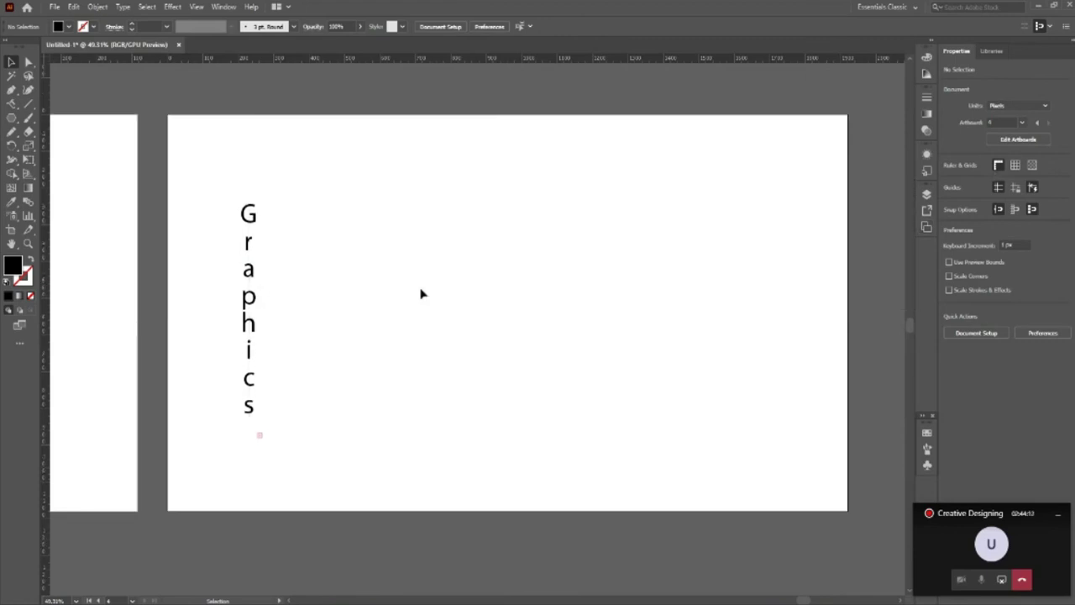
left_click(252, 329)
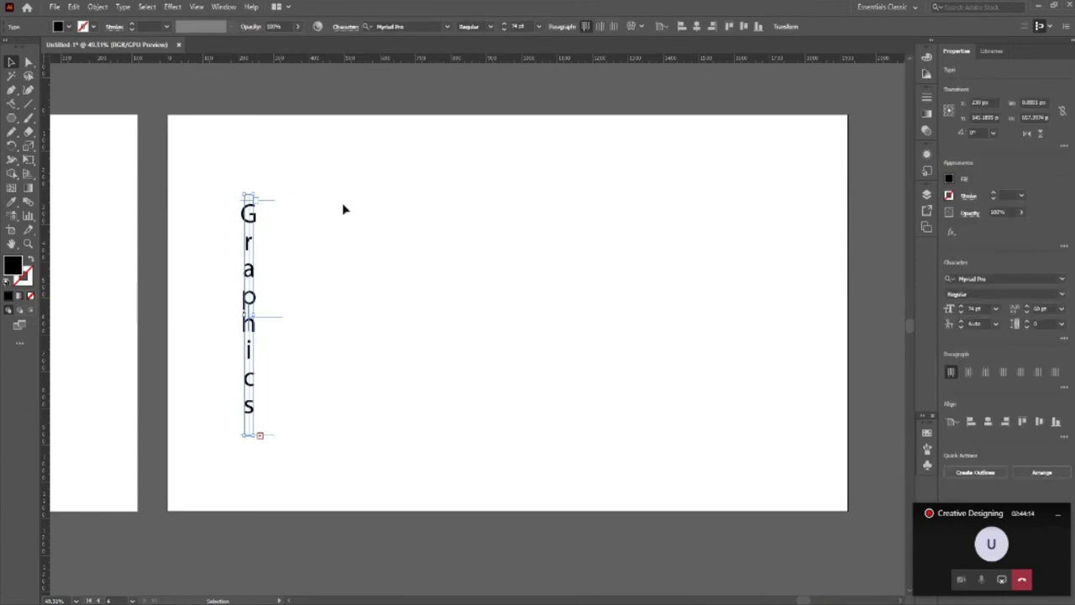
left_click(340, 312)
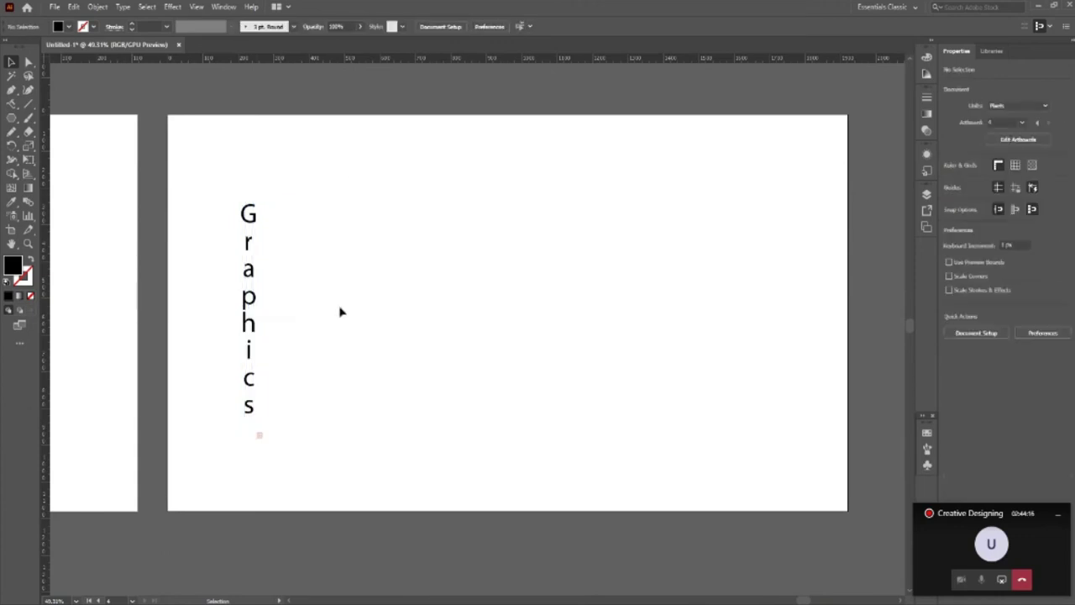
key("l")
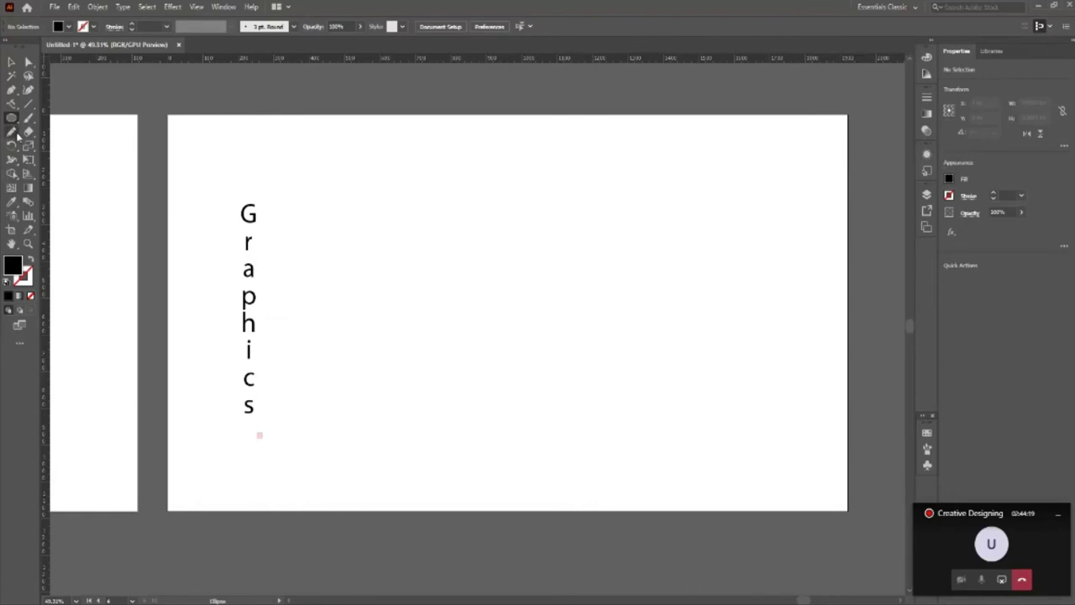
Add horizontal 'Graphics Designing' text to the right of the vertical Graphics.
left_click(11, 118)
left_click(10, 104)
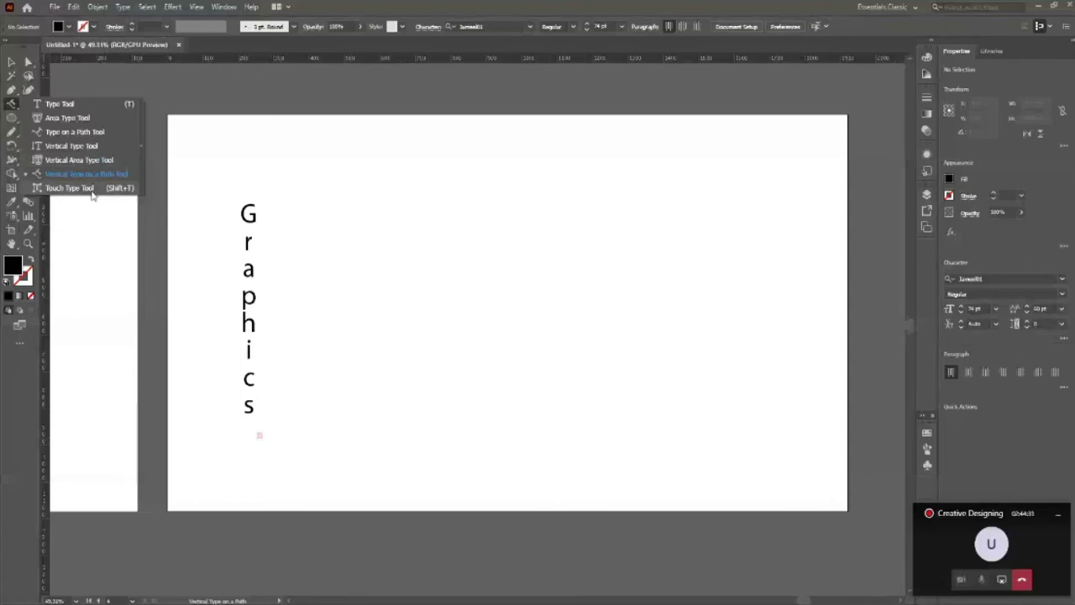
left_click(13, 63)
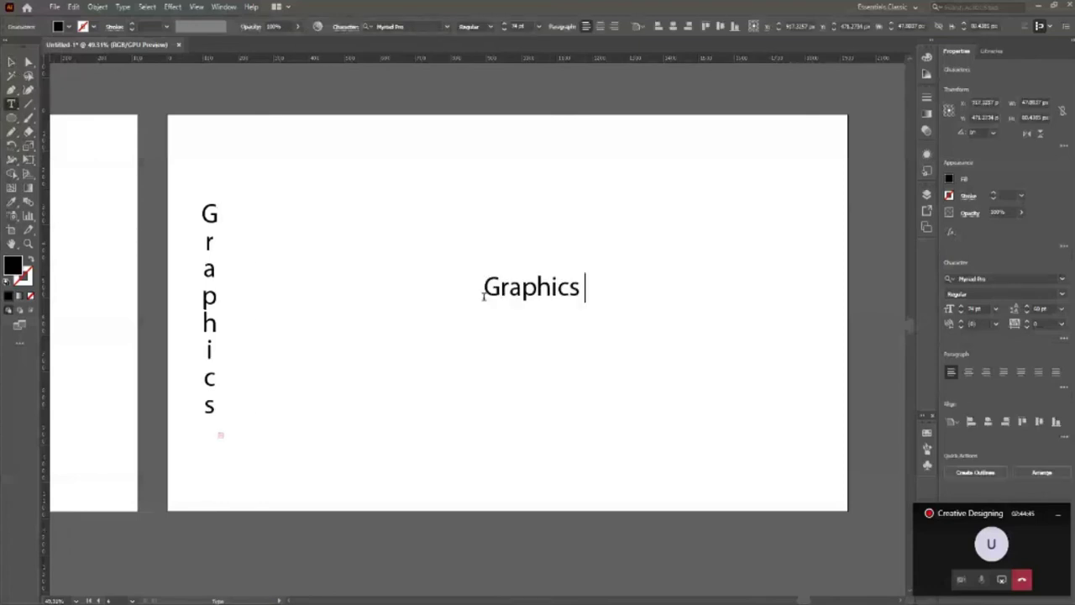
type("Designing")
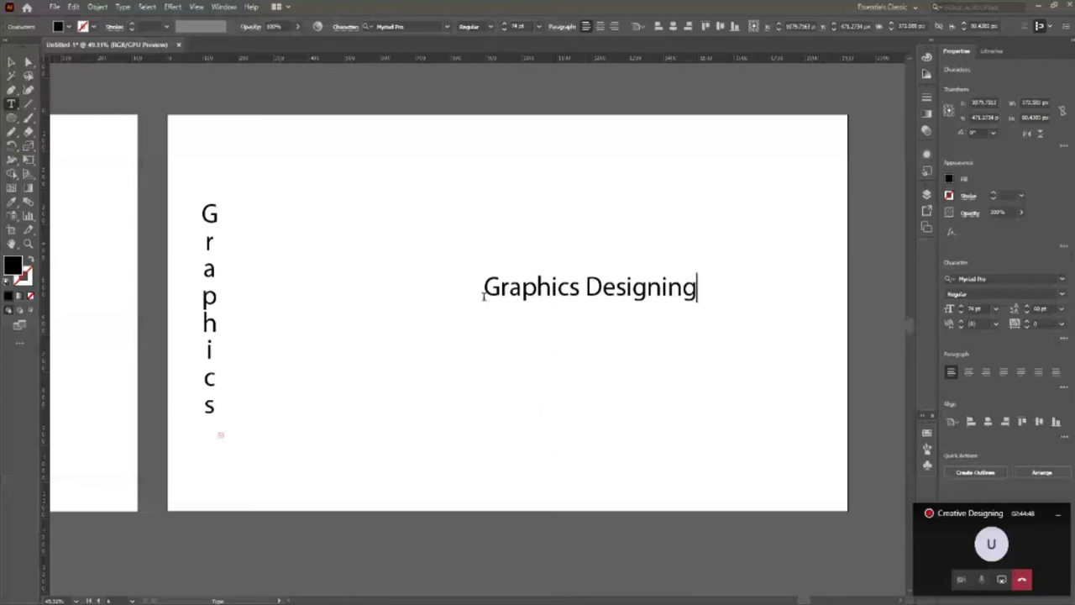
key("Escape")
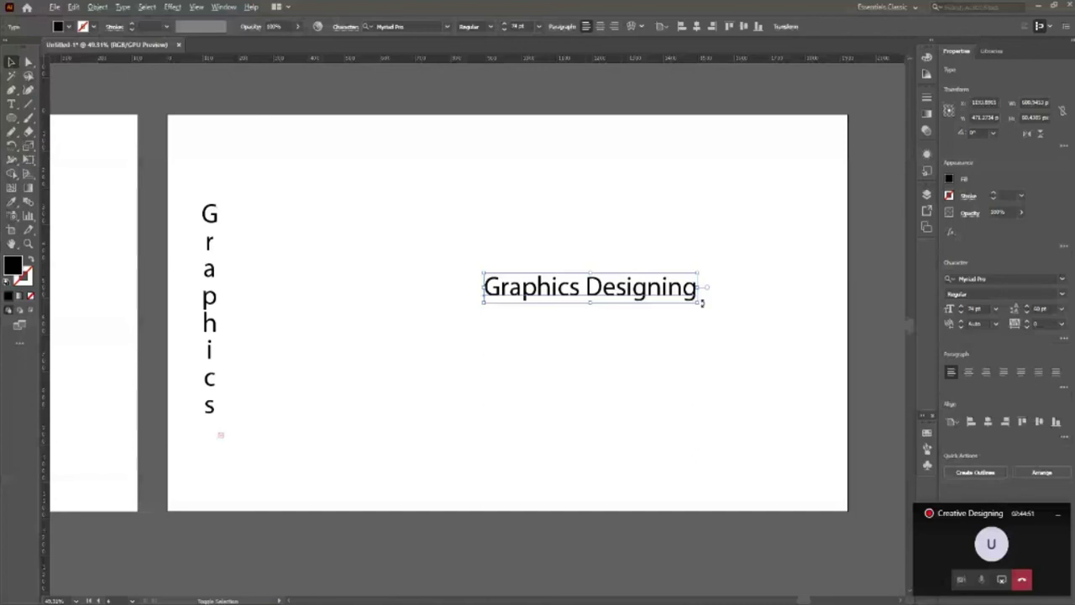
Using Touch Type, raise the r of Graphics and drop the a well below the word.
left_click(11, 103)
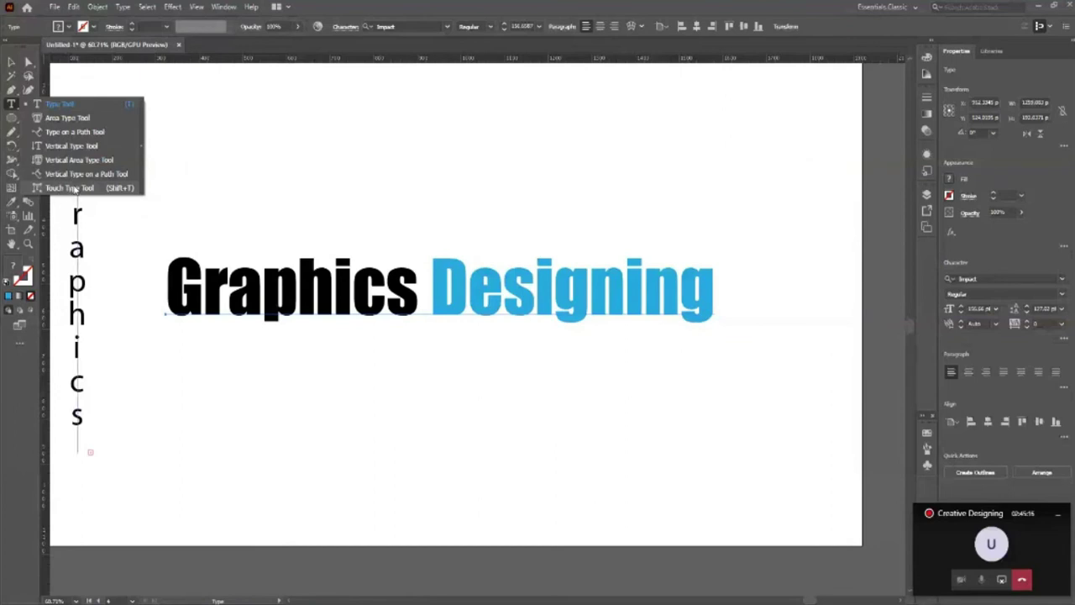
left_click(69, 187)
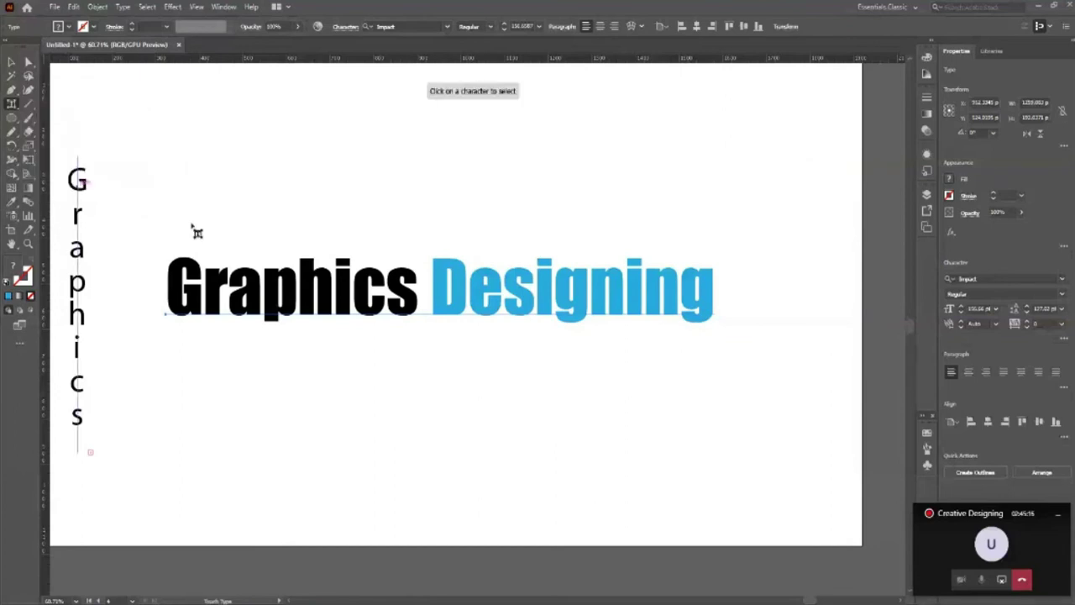
left_click(220, 290)
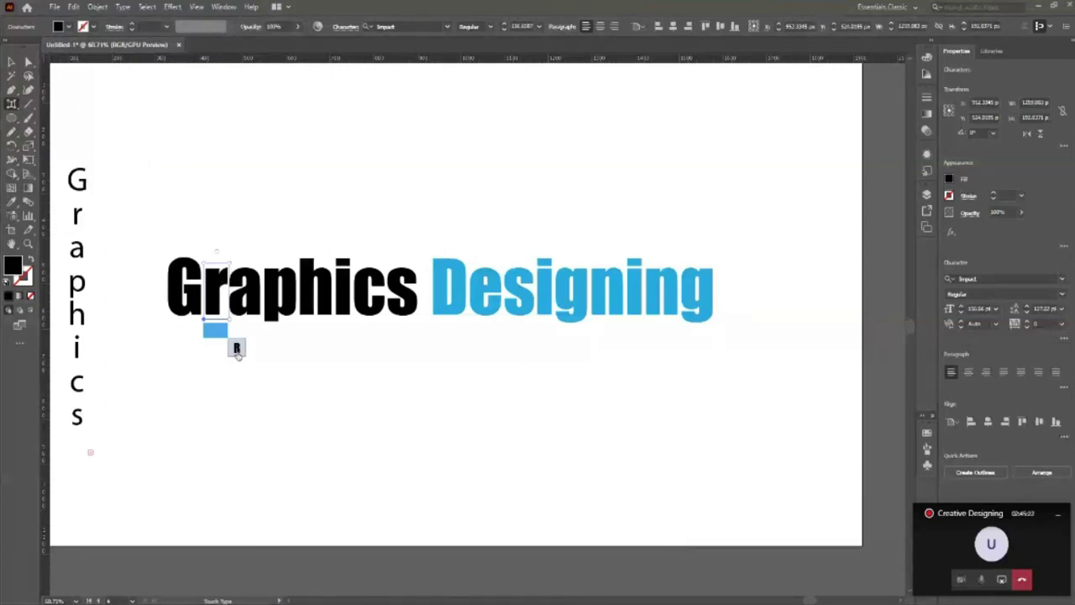
left_click_drag(220, 294, 218, 233)
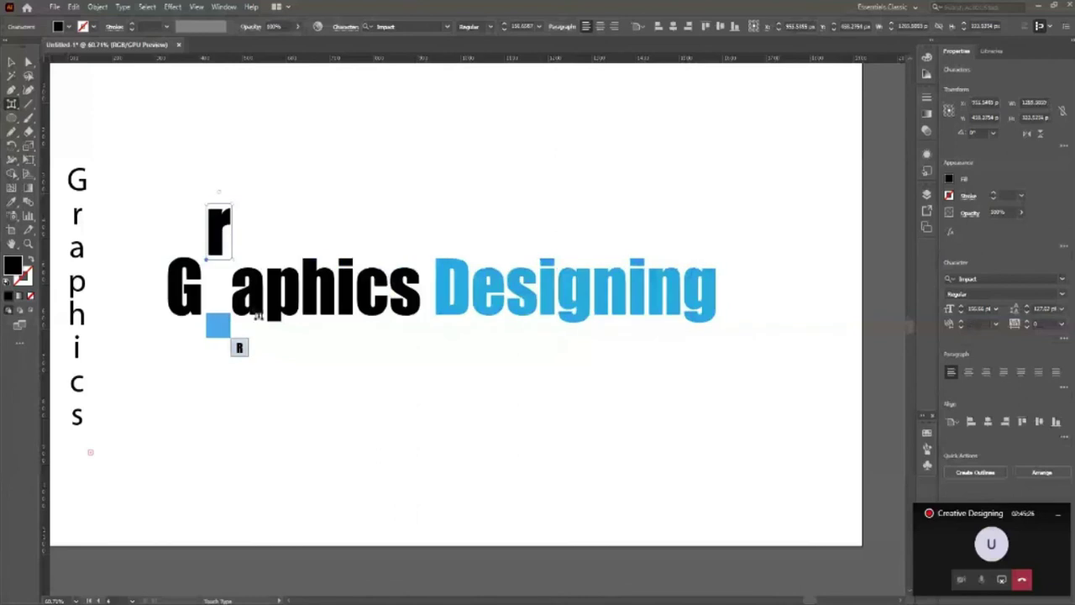
left_click(257, 309)
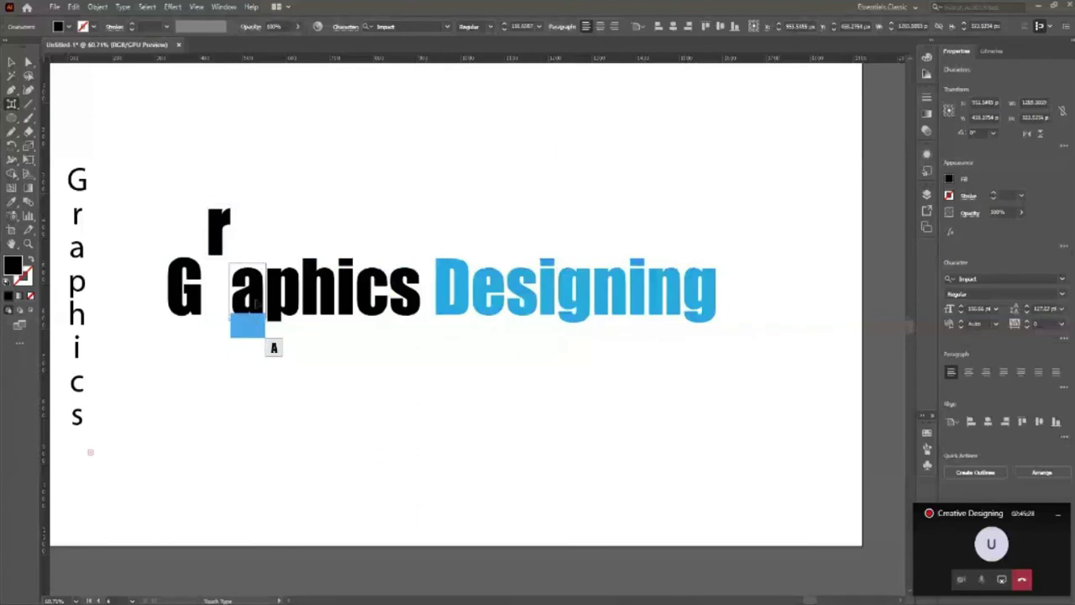
left_click_drag(258, 303, 257, 308)
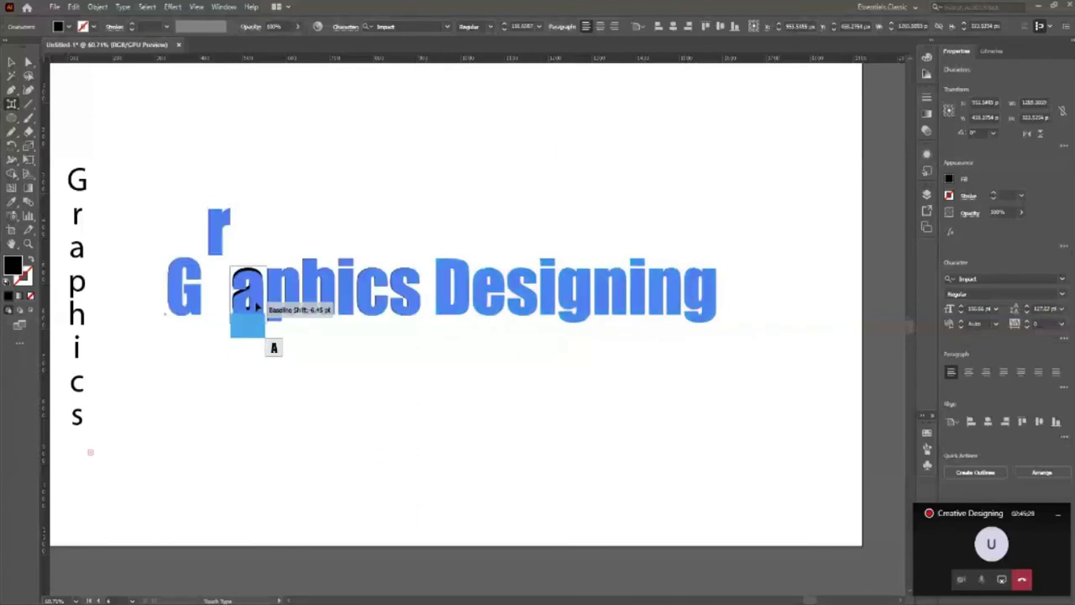
left_click_drag(257, 308, 275, 351)
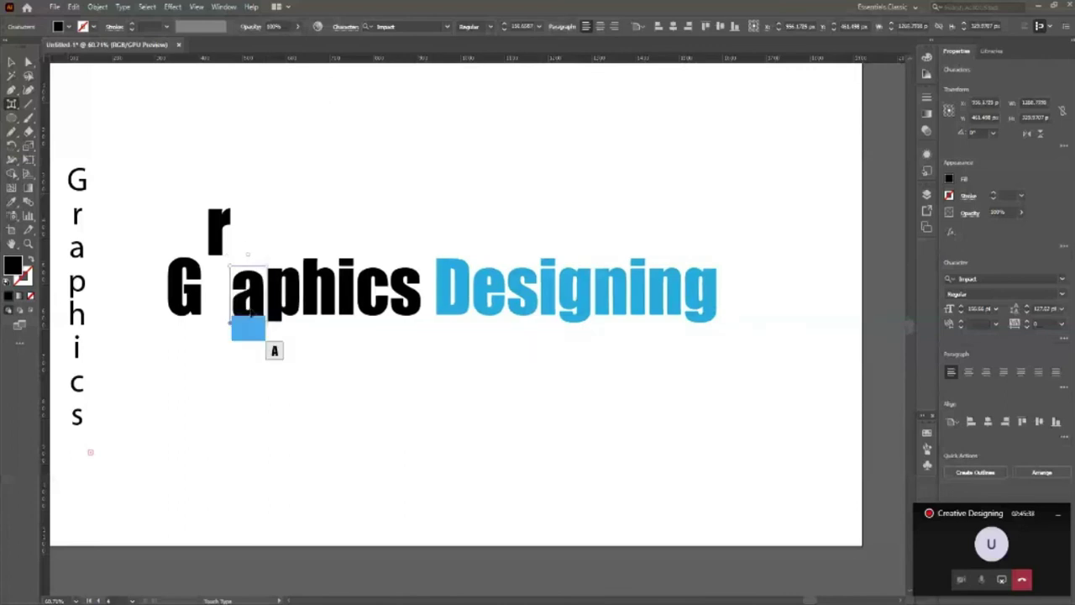
mouse_move(275, 351)
left_mouse_down()
mouse_move(237, 346)
mouse_move(238, 378)
left_mouse_up()
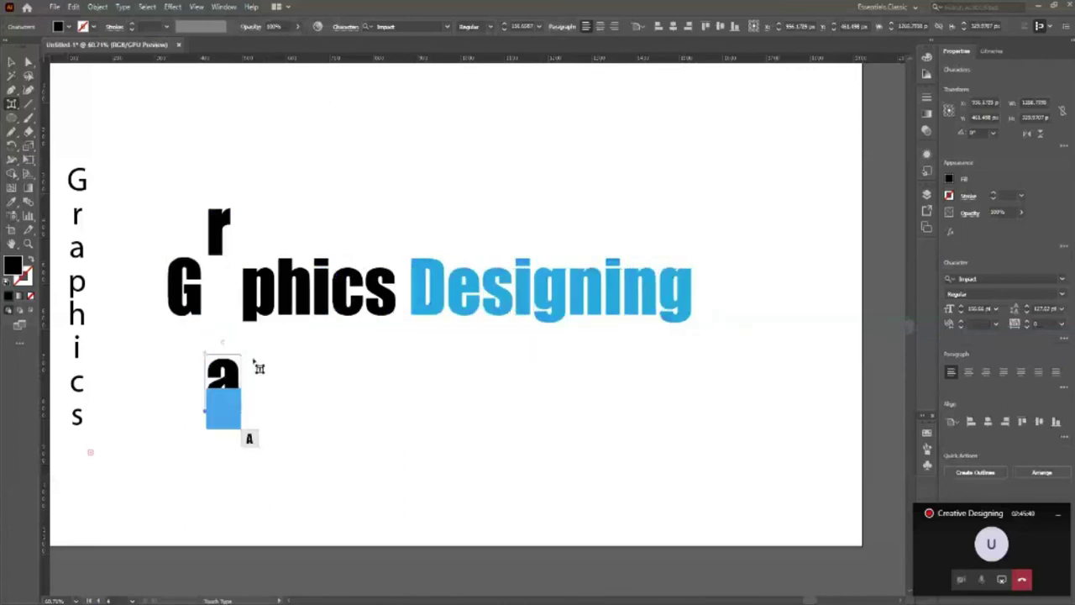
Raise the p above Graphics and lower the h and i below its baseline.
left_click(274, 317)
left_click_drag(274, 317, 288, 250)
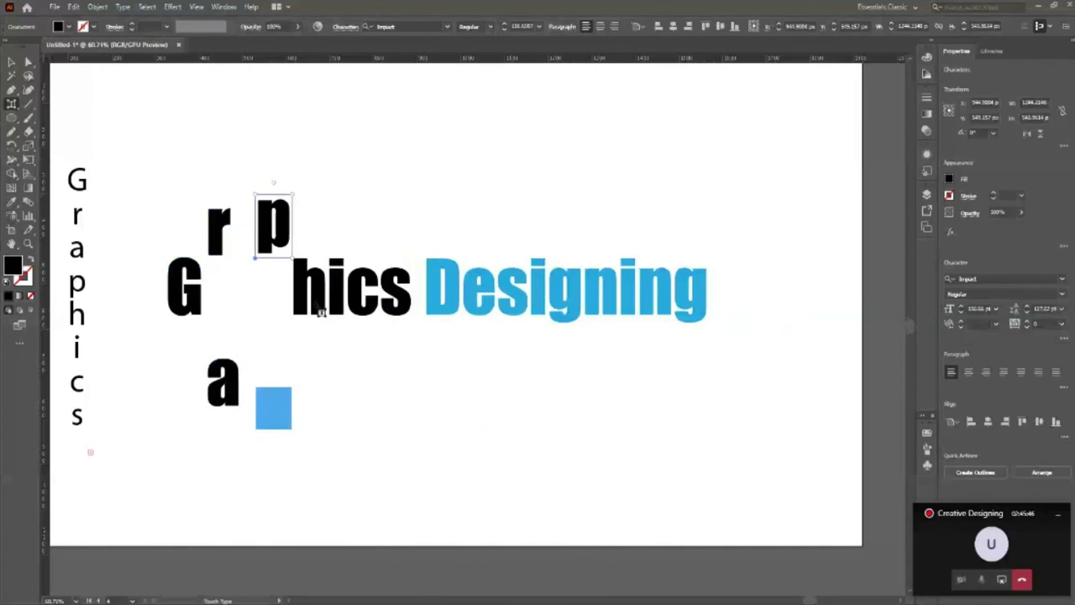
left_click(317, 304)
mouse_move(317, 304)
left_mouse_down()
mouse_move(294, 340)
mouse_move(281, 340)
left_mouse_up()
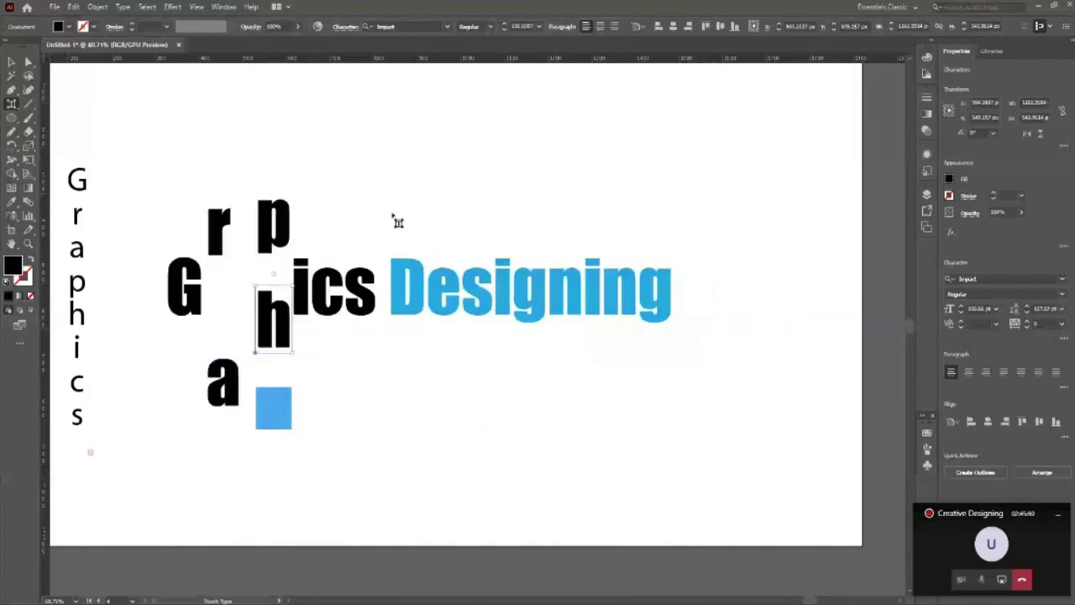
scroll(353, 201, "up", 1)
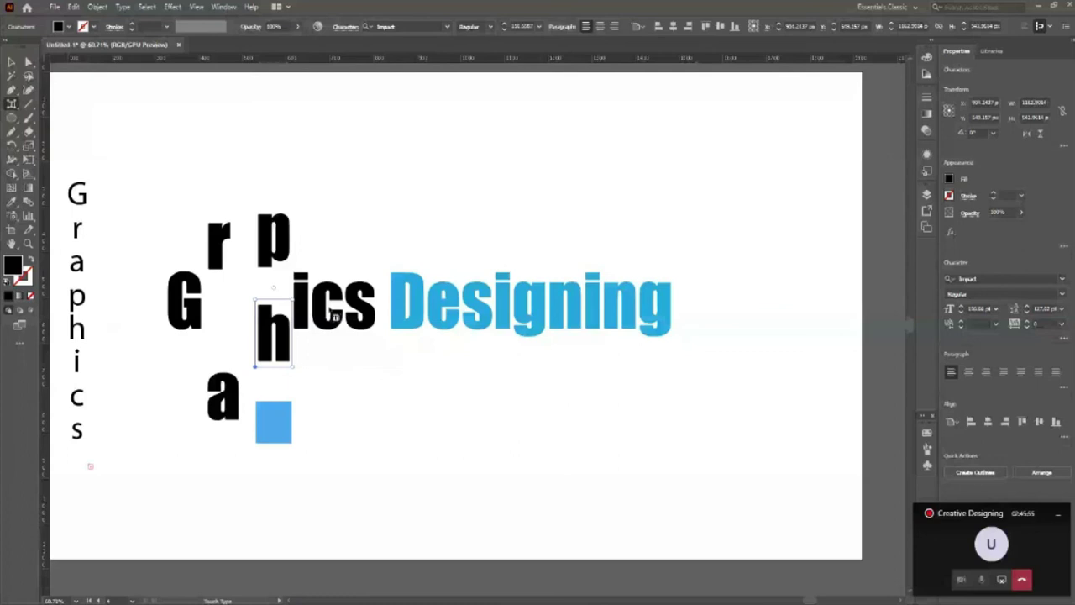
key("Right")
key("shift+Right")
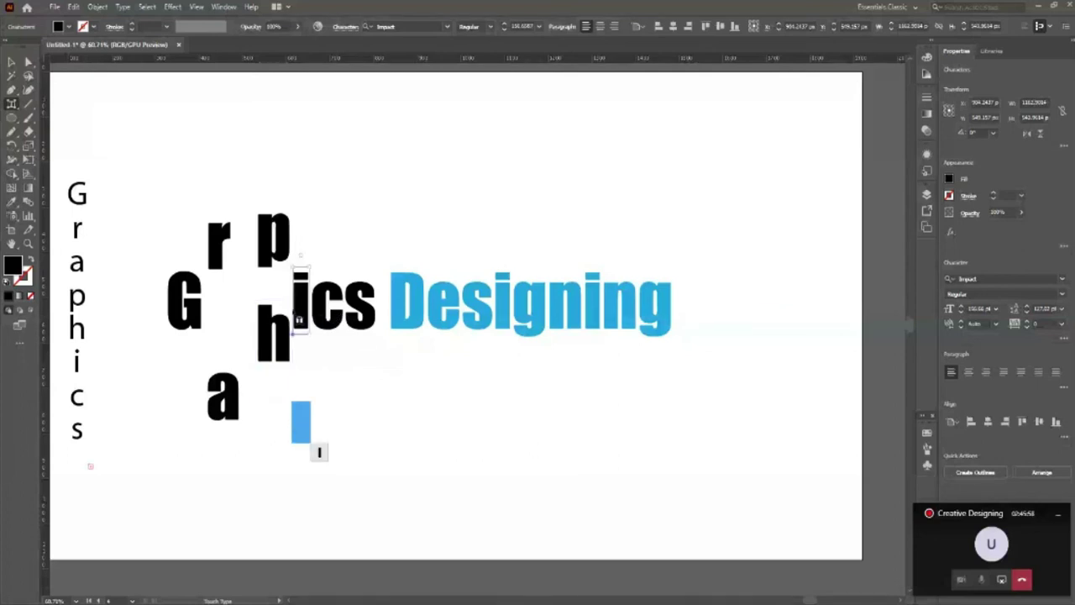
left_click_drag(303, 304, 314, 334)
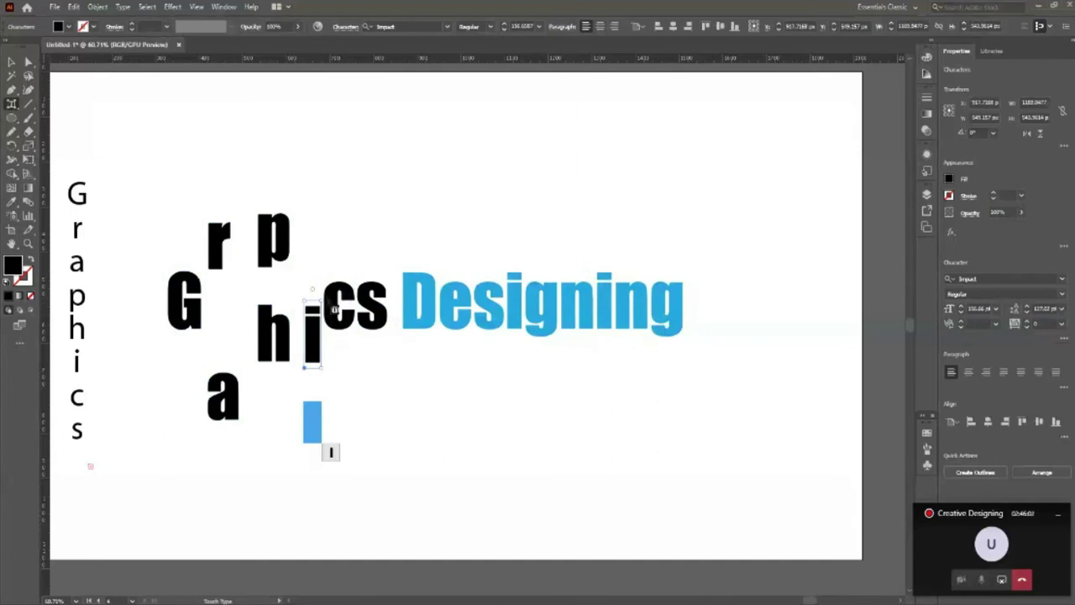
left_click(340, 277)
Raise the c, move the s down and shrink it to about 72%.
left_click(342, 279)
left_click_drag(342, 279, 337, 273)
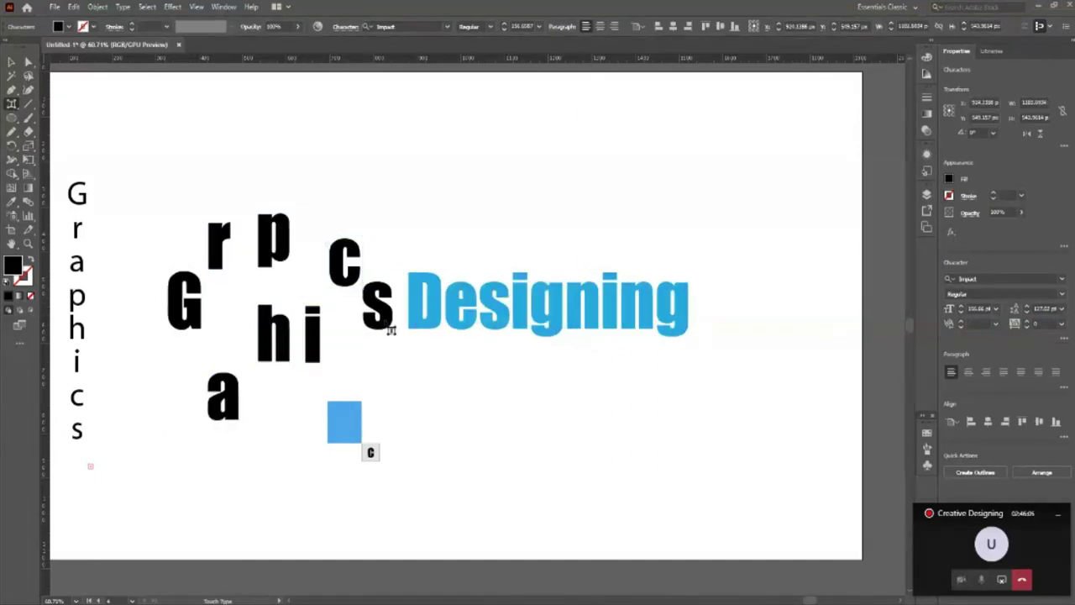
left_click_drag(390, 330, 381, 358)
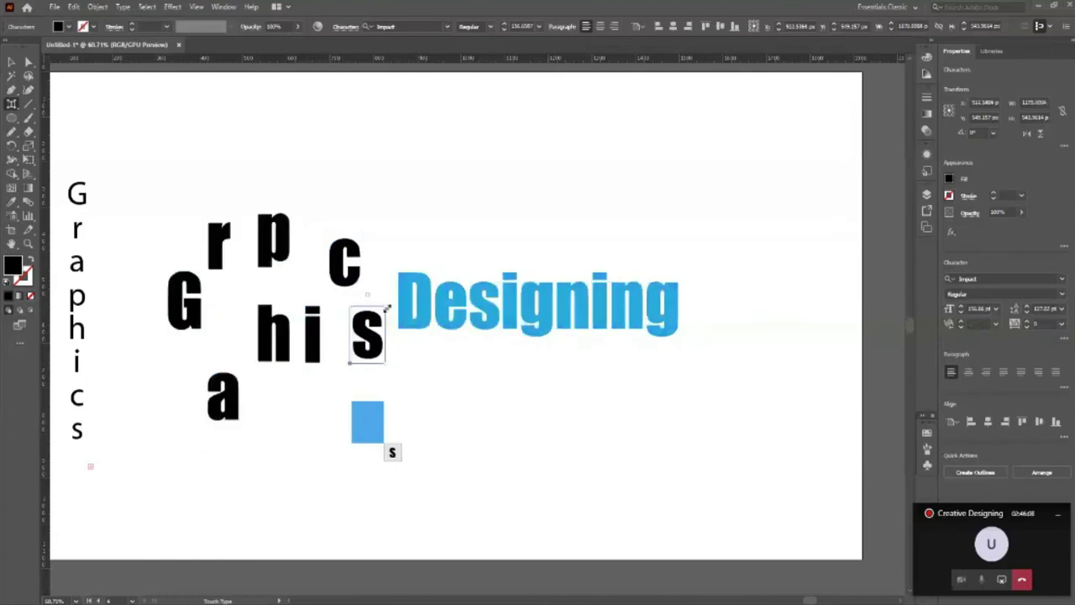
mouse_move(386, 309)
left_mouse_down()
mouse_move(382, 321)
mouse_move(393, 298)
mouse_move(382, 312)
mouse_move(381, 297)
mouse_move(382, 329)
mouse_move(371, 328)
left_mouse_up()
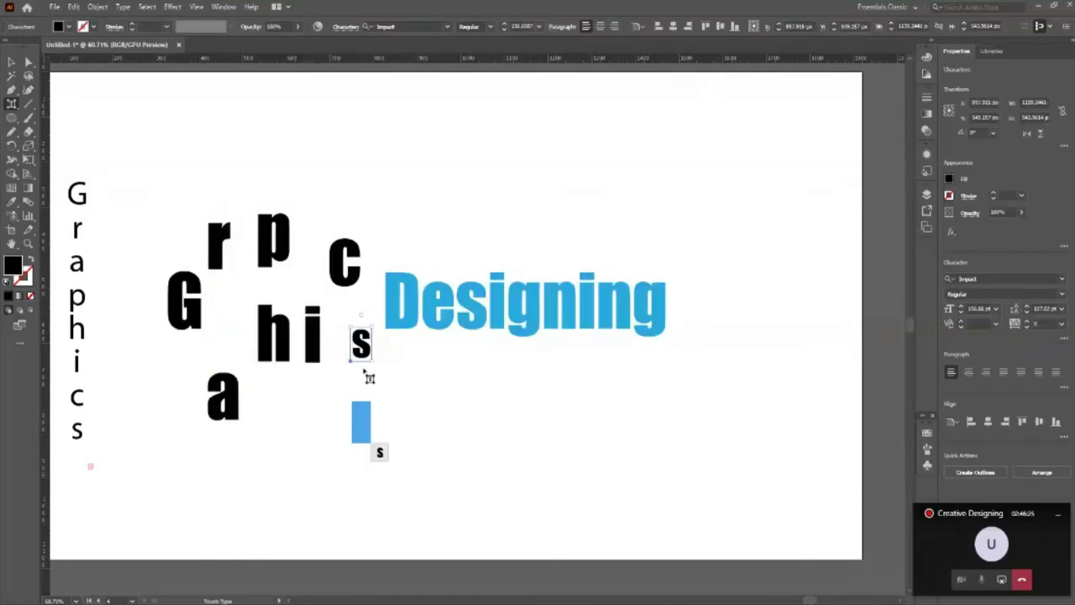
Try an orange fill on the s of Graphics, then undo it.
left_click(69, 27)
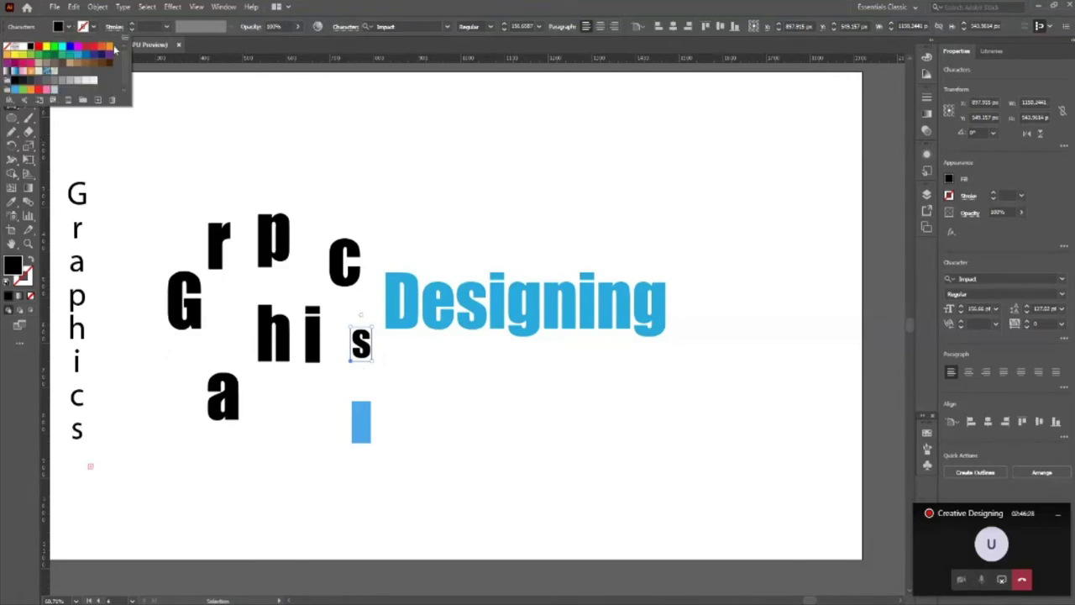
left_click(113, 47)
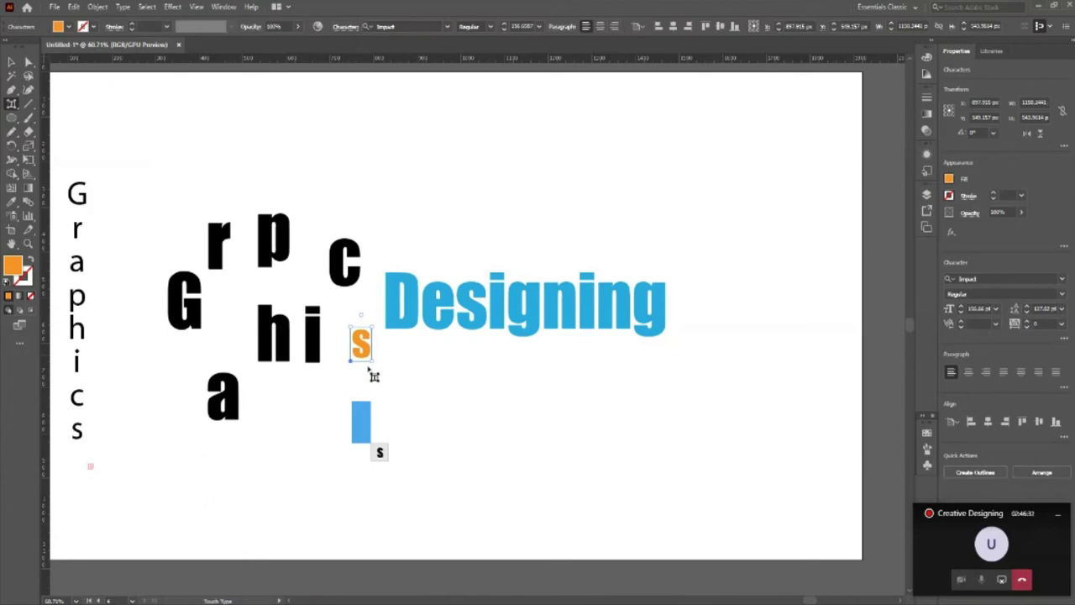
key("Escape")
key("ctrl+z")
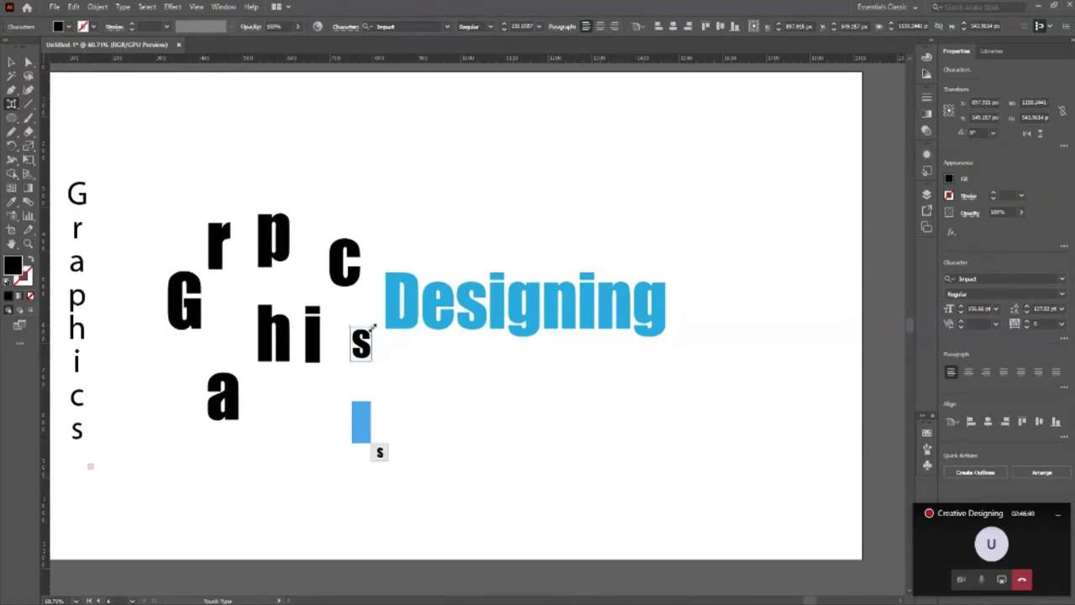
Enlarge the s slightly and fill it orange.
left_click_drag(372, 329, 380, 318)
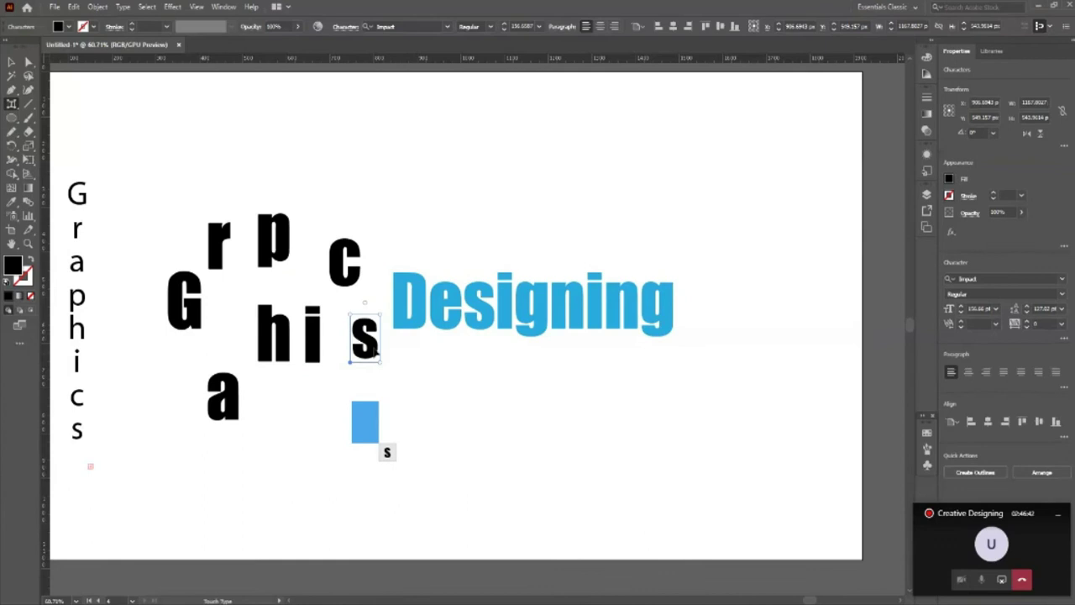
left_click(68, 27)
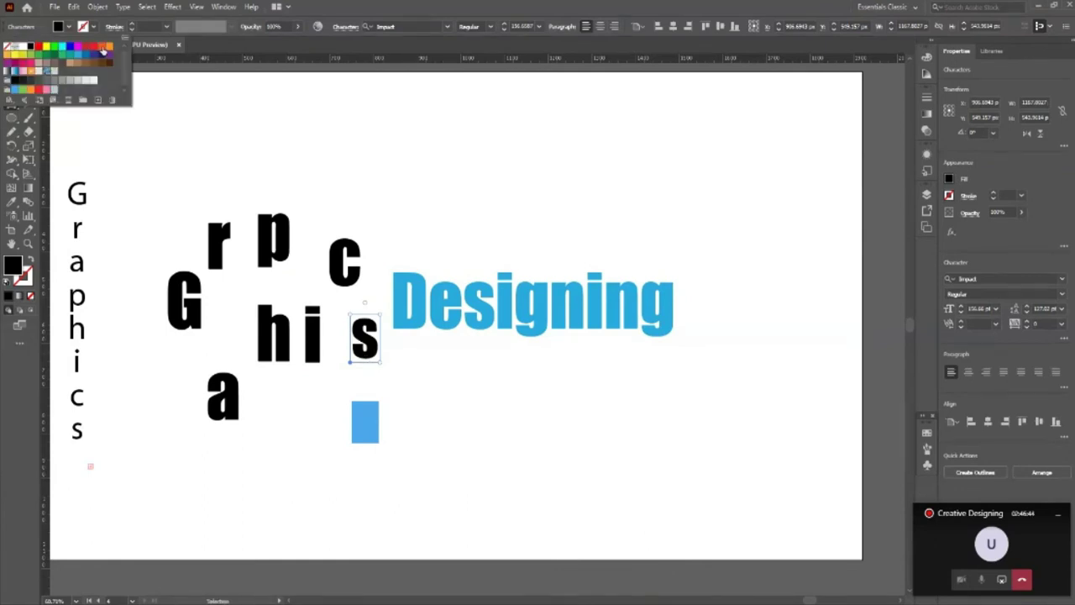
left_click(102, 52)
left_click(419, 328)
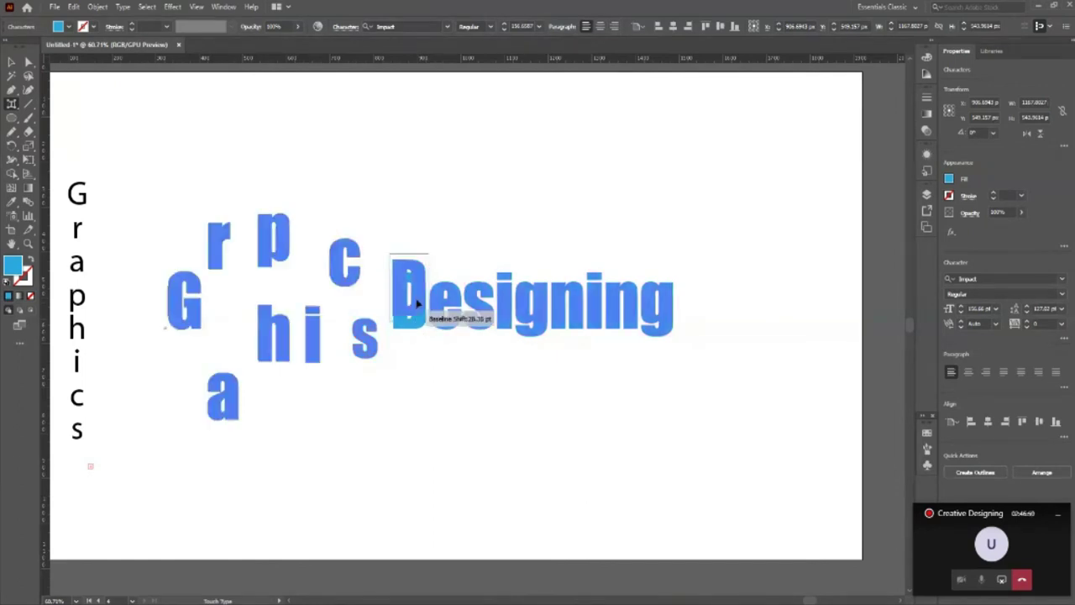
Raise and enlarge the D of Designing, and enlarge the G of Graphics to about 156%.
left_click_drag(417, 329, 426, 267)
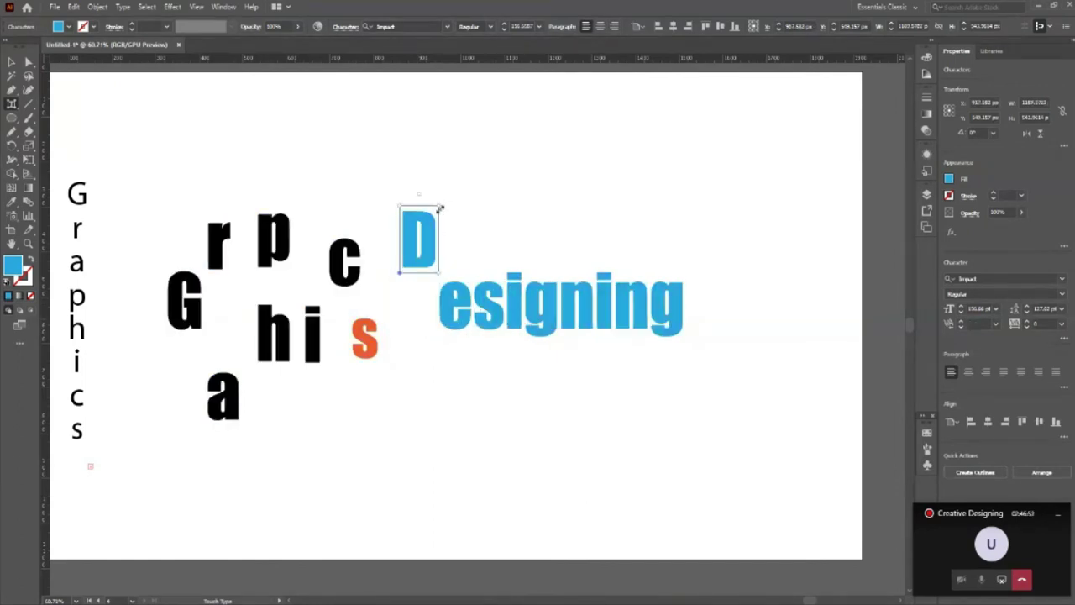
left_click_drag(439, 206, 485, 154)
left_click(529, 211)
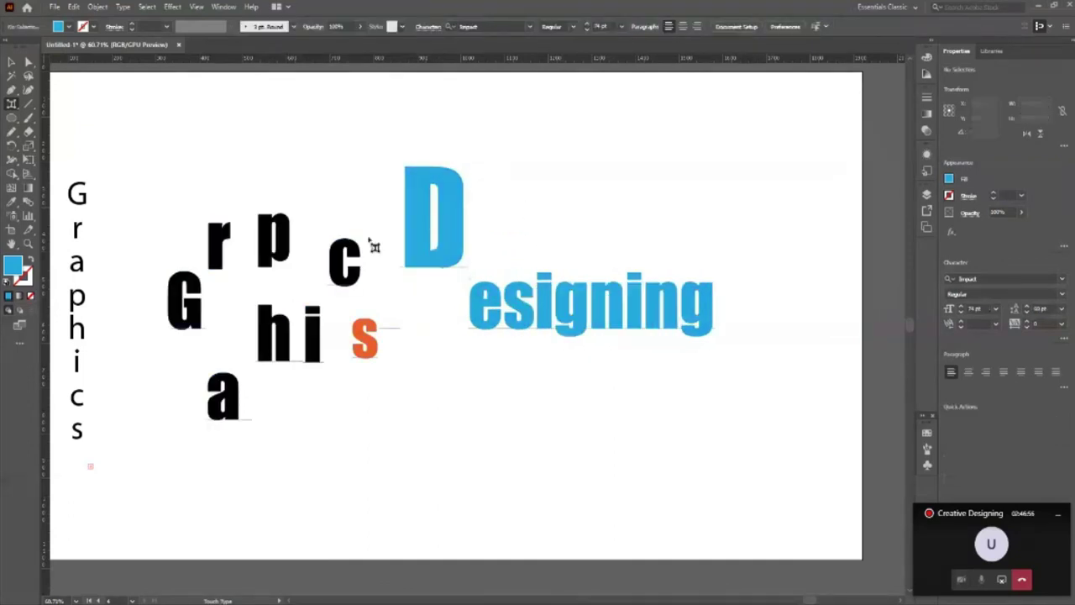
left_click(185, 328)
left_click_drag(184, 327, 221, 353)
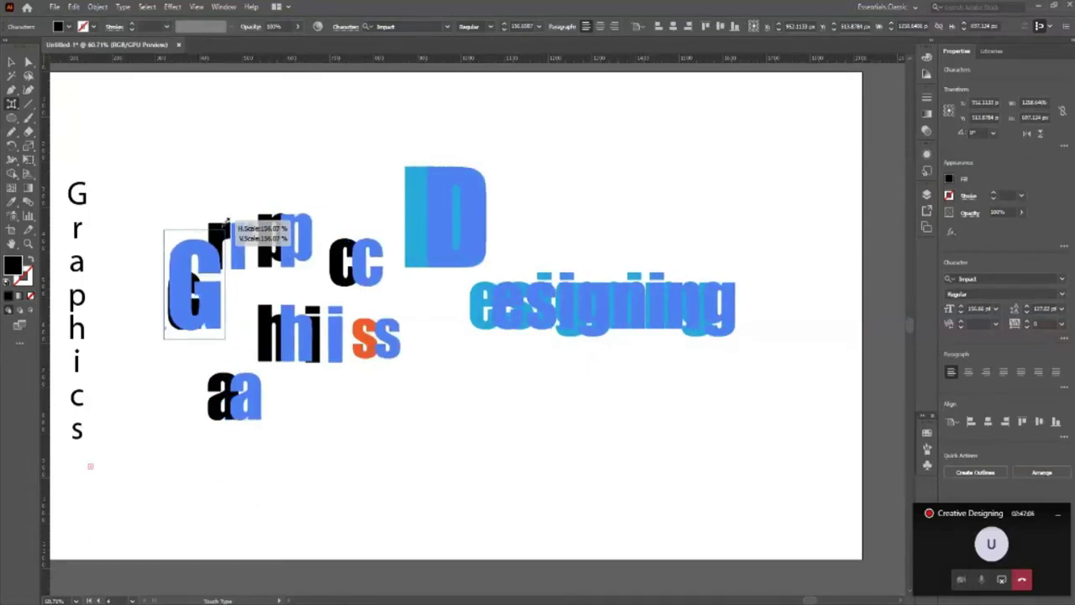
left_click_drag(204, 267, 226, 237)
left_click(126, 399)
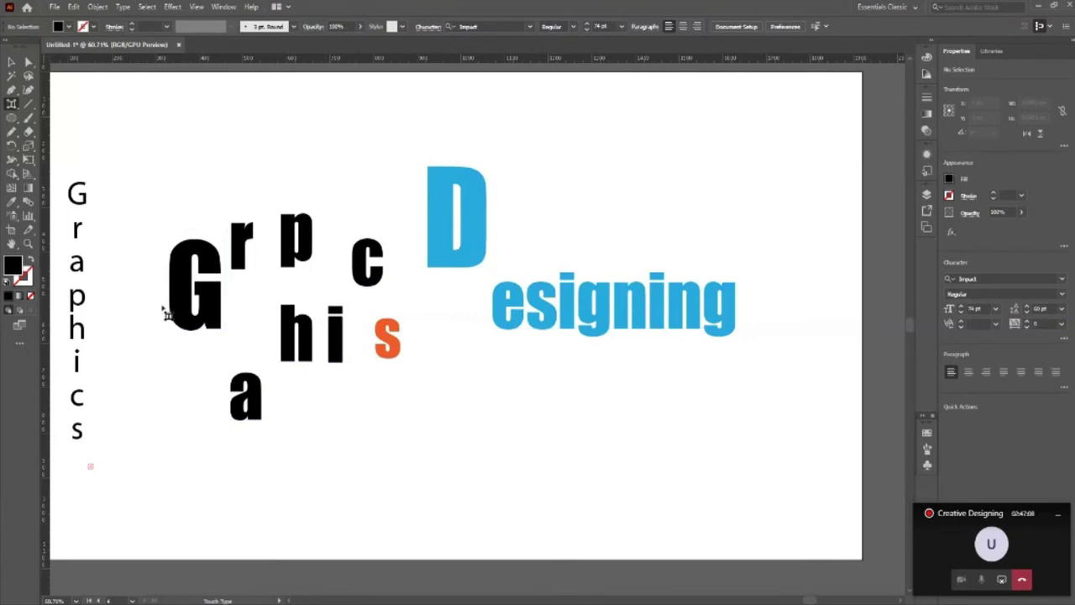
Lower the enlarged G below the baseline and shift the h of Graphics.
left_click(190, 322)
left_click_drag(189, 322, 187, 356)
left_click(395, 466)
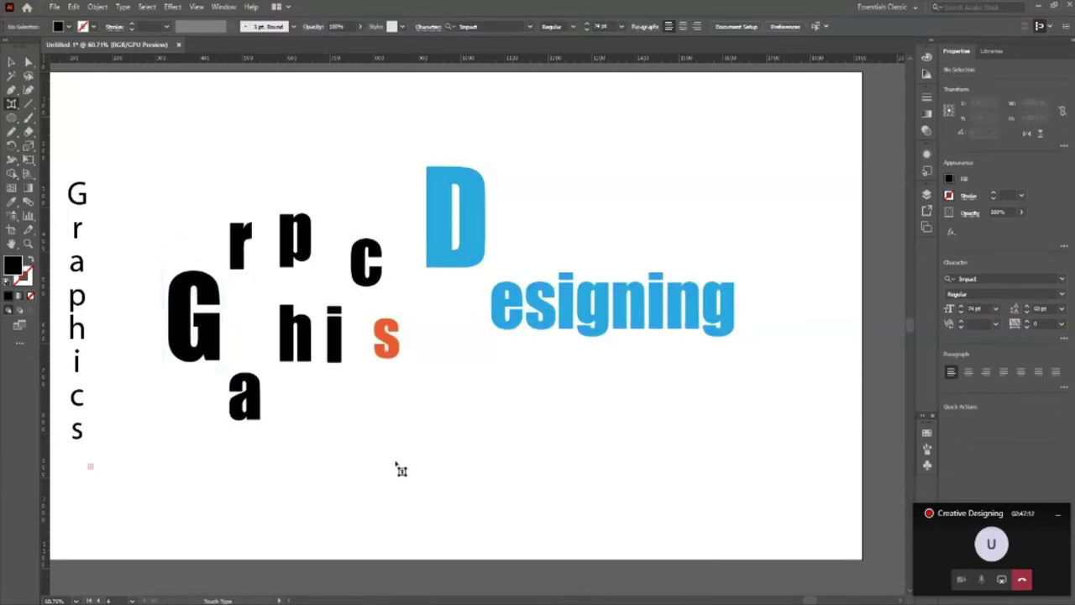
left_click(310, 355)
mouse_move(309, 356)
left_mouse_down()
mouse_move(309, 344)
mouse_move(353, 386)
left_mouse_up()
left_click(334, 354)
Nudge the h down, drop the e of Designing below the line and lift the s.
left_click(306, 341)
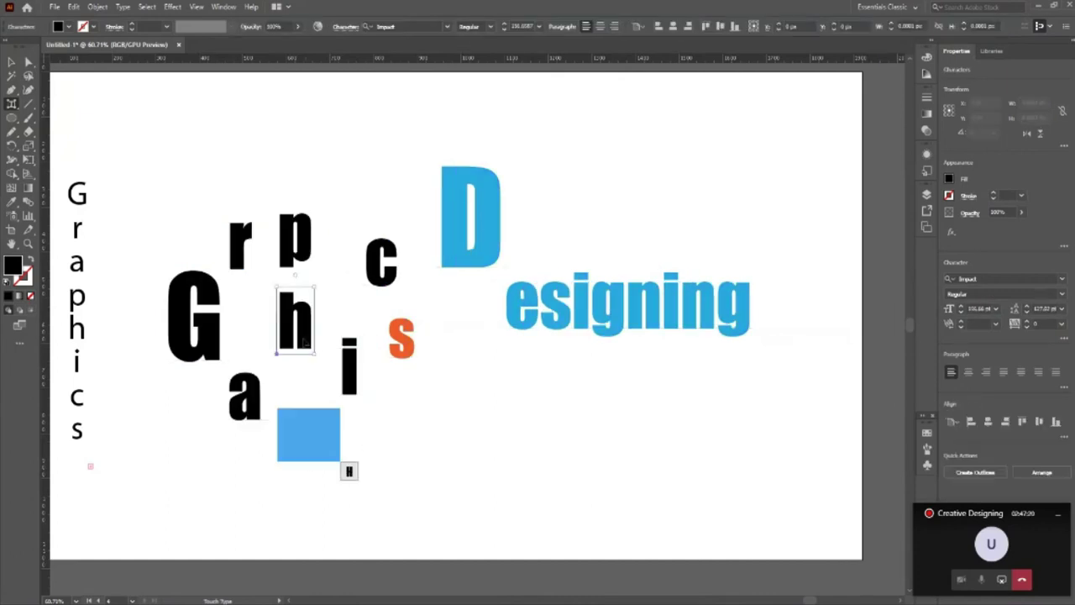
left_click_drag(306, 341, 307, 350)
left_click(362, 385)
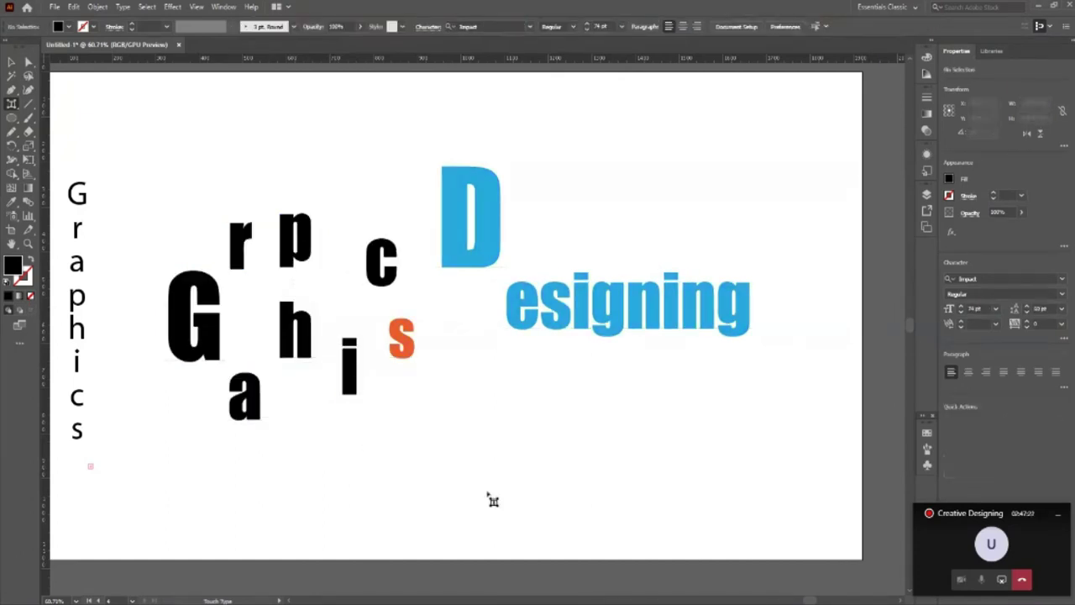
left_click(480, 259)
left_click(521, 332)
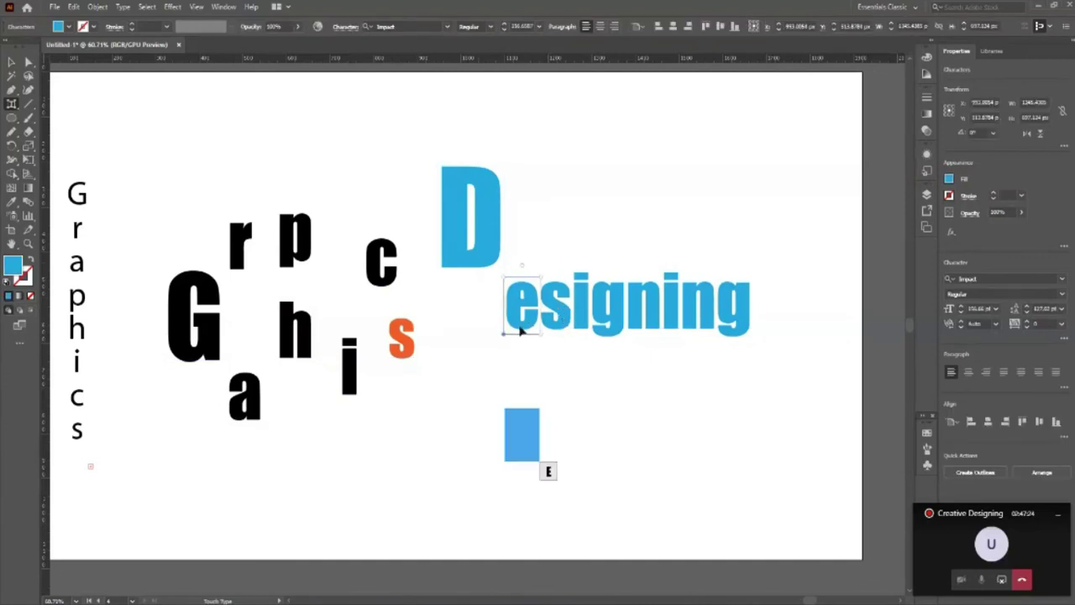
left_click_drag(520, 332, 515, 382)
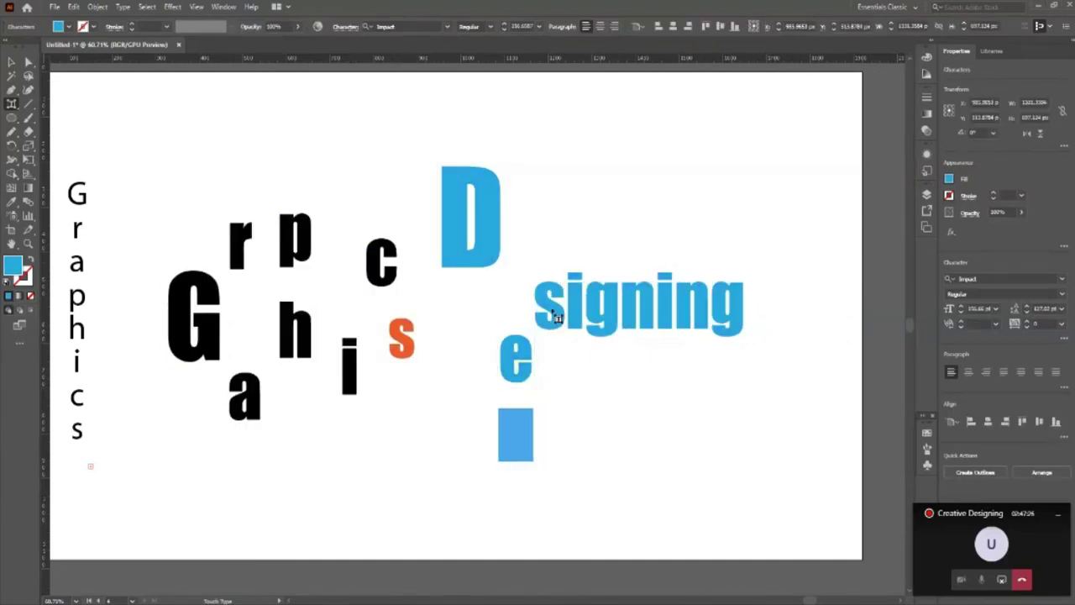
left_click(548, 307)
left_click_drag(547, 306, 546, 241)
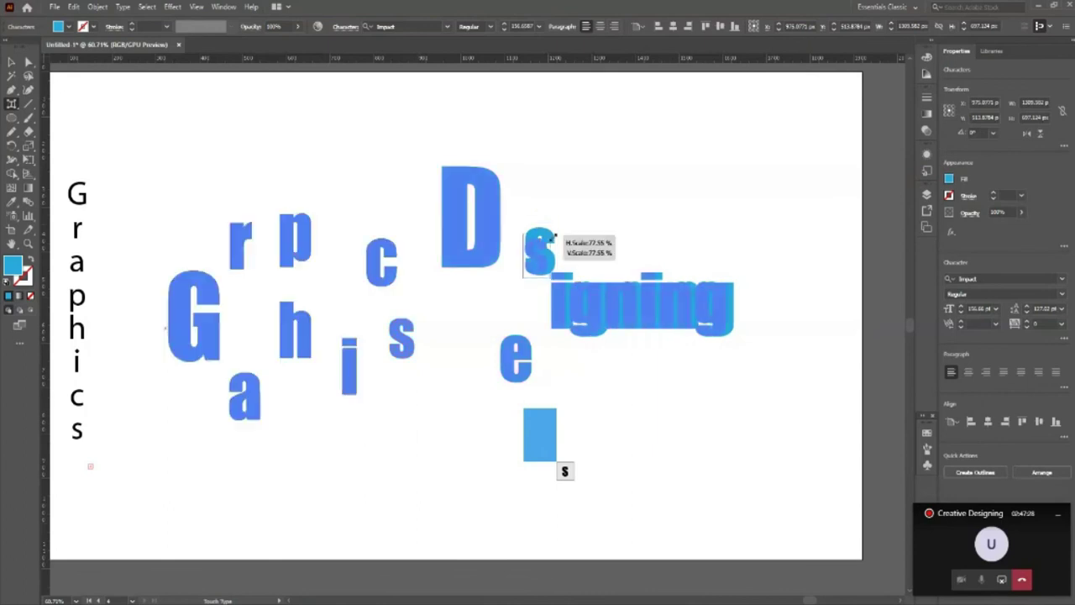
left_click(584, 326)
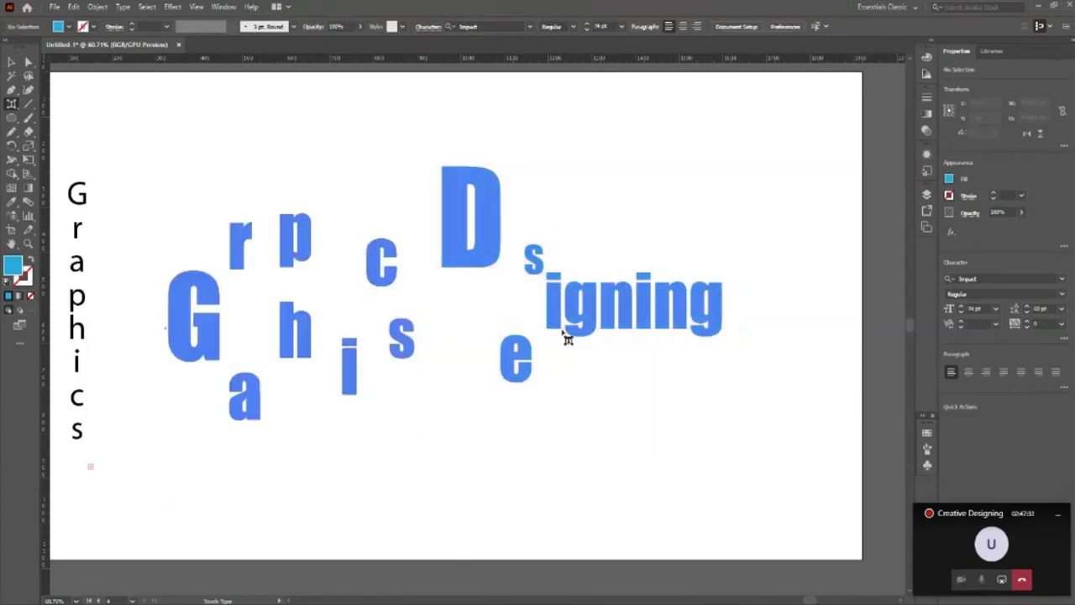
Lift the first i, lower the g, raise the n and drop the second i of Designing.
left_click(554, 315)
left_click_drag(561, 273, 567, 254)
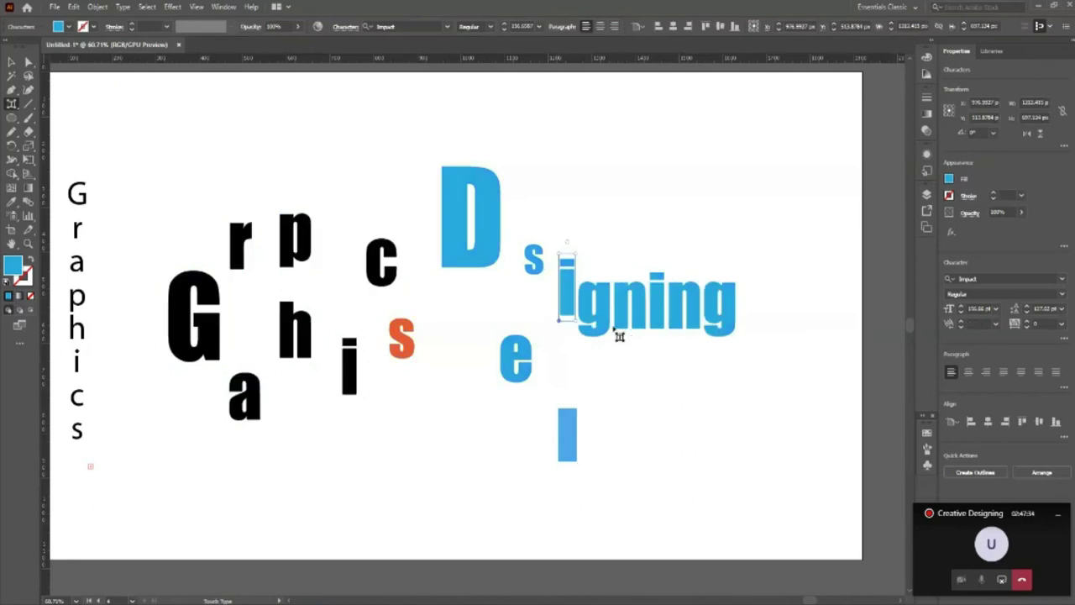
left_click(605, 311)
left_click_drag(604, 310, 617, 357)
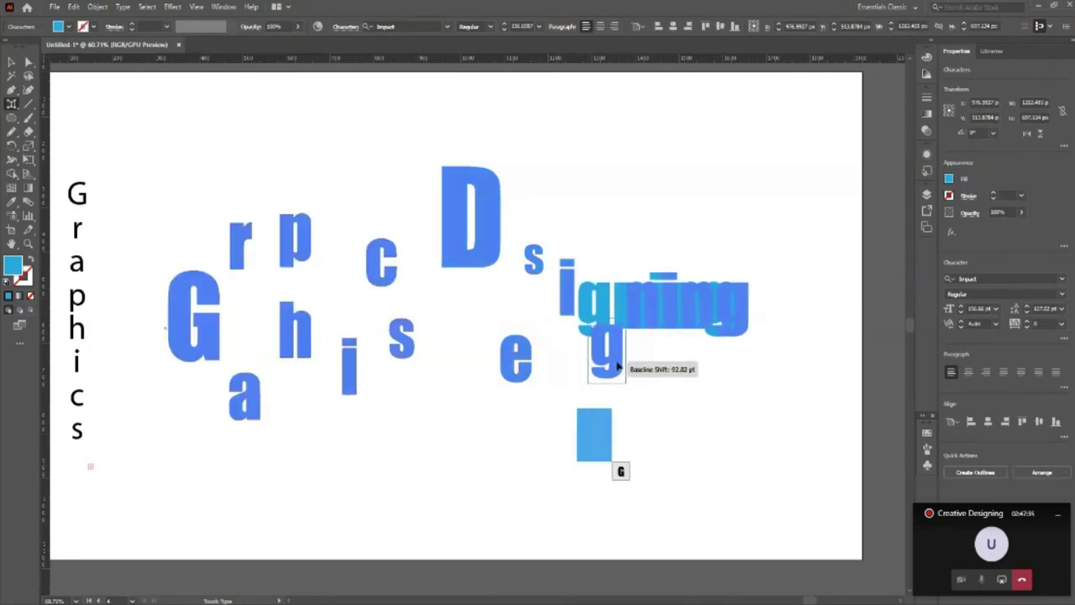
left_click(643, 306)
left_click_drag(642, 306, 634, 256)
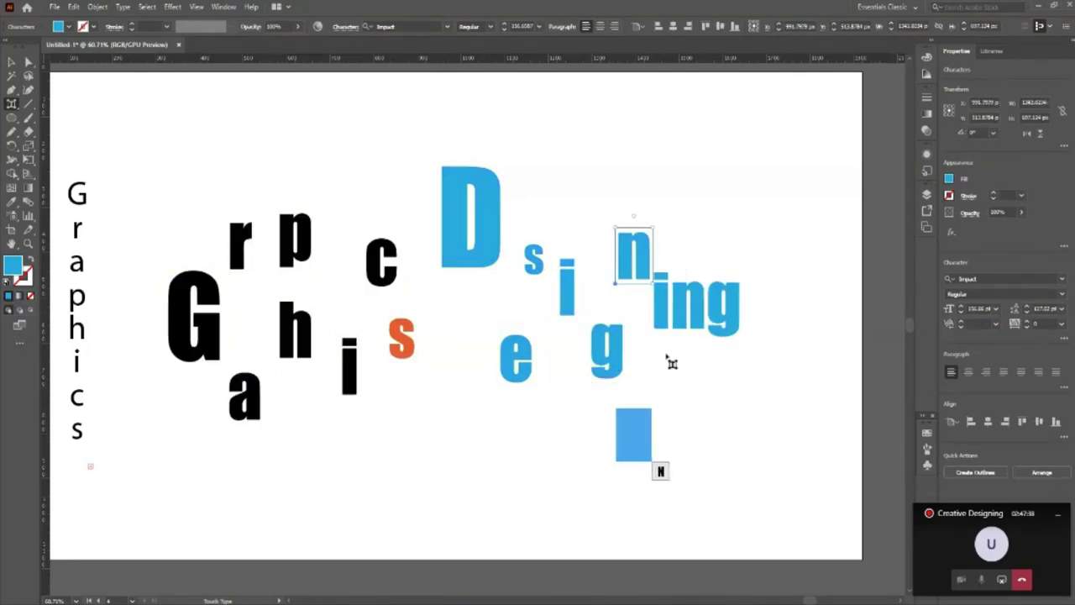
left_click(662, 322)
left_click_drag(661, 322, 662, 351)
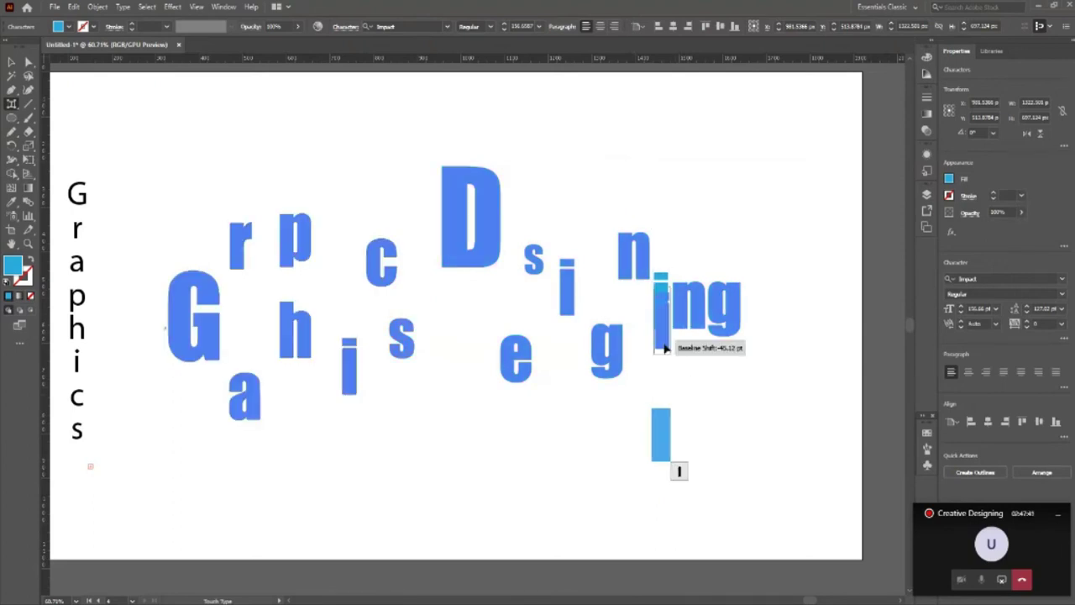
Colour the second i of Designing orange and raise the last n high.
left_click(68, 27)
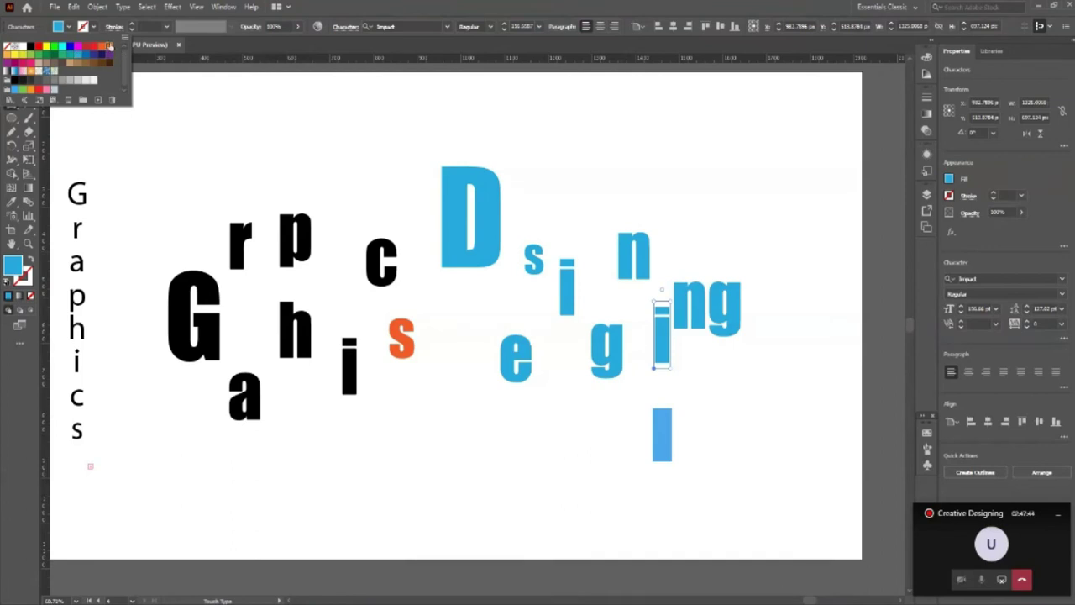
left_click(109, 45)
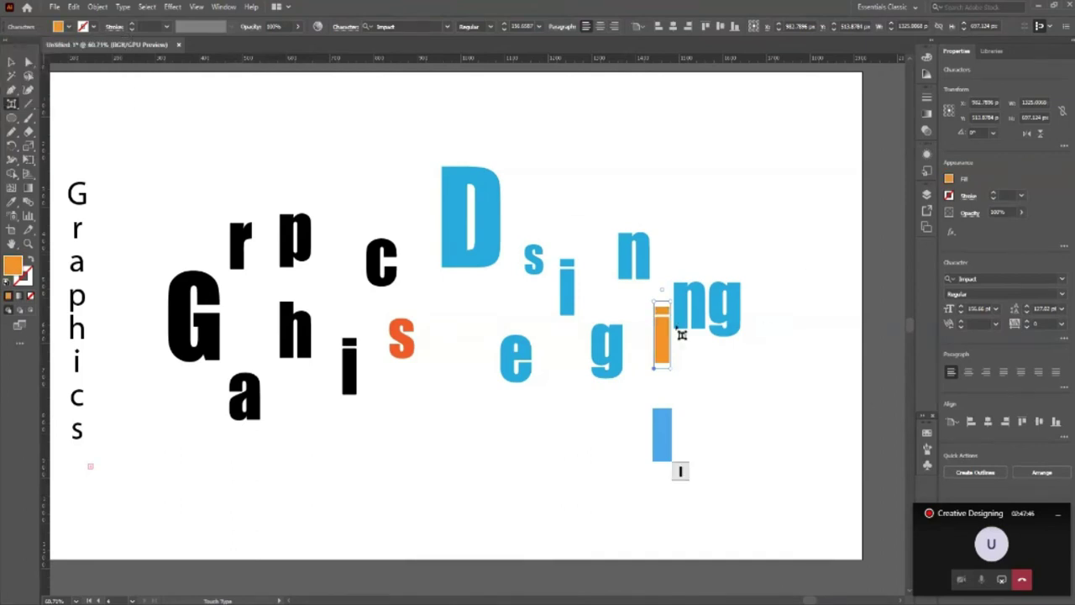
left_click_drag(701, 308, 707, 265)
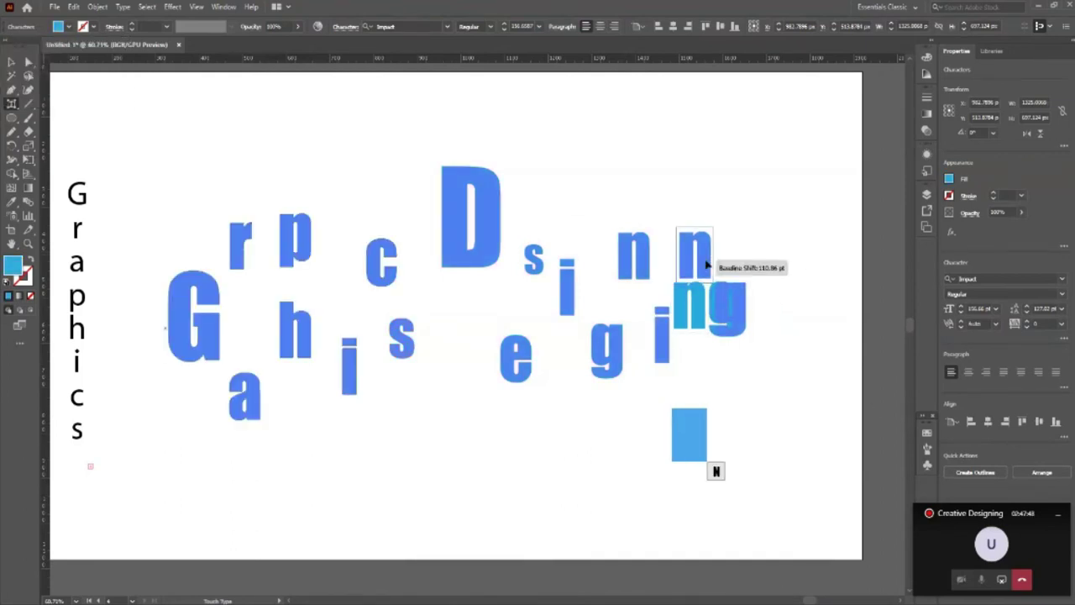
left_click(744, 326)
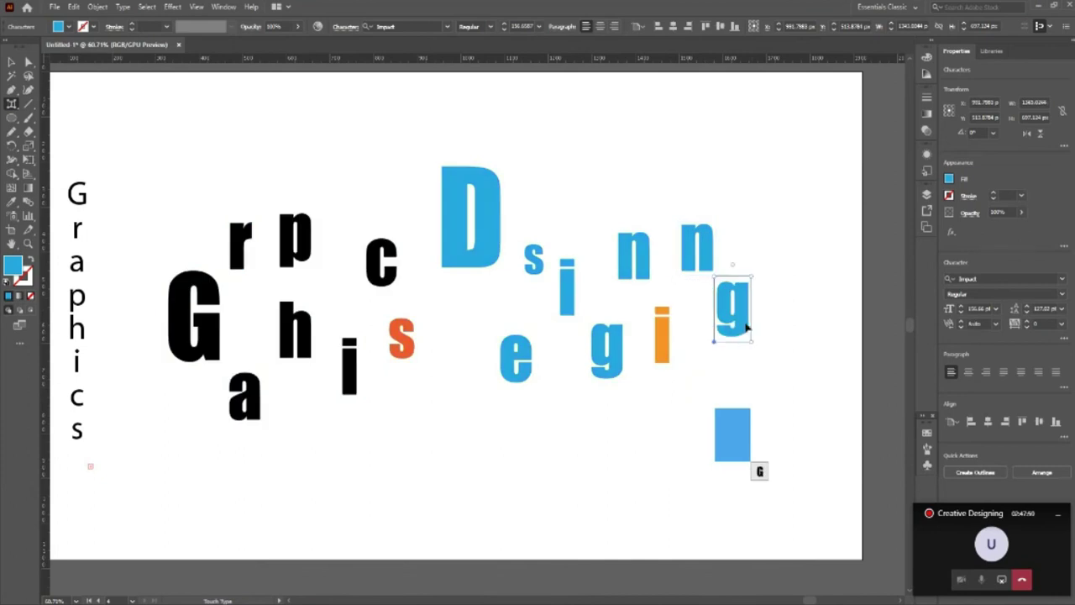
left_click(156, 430)
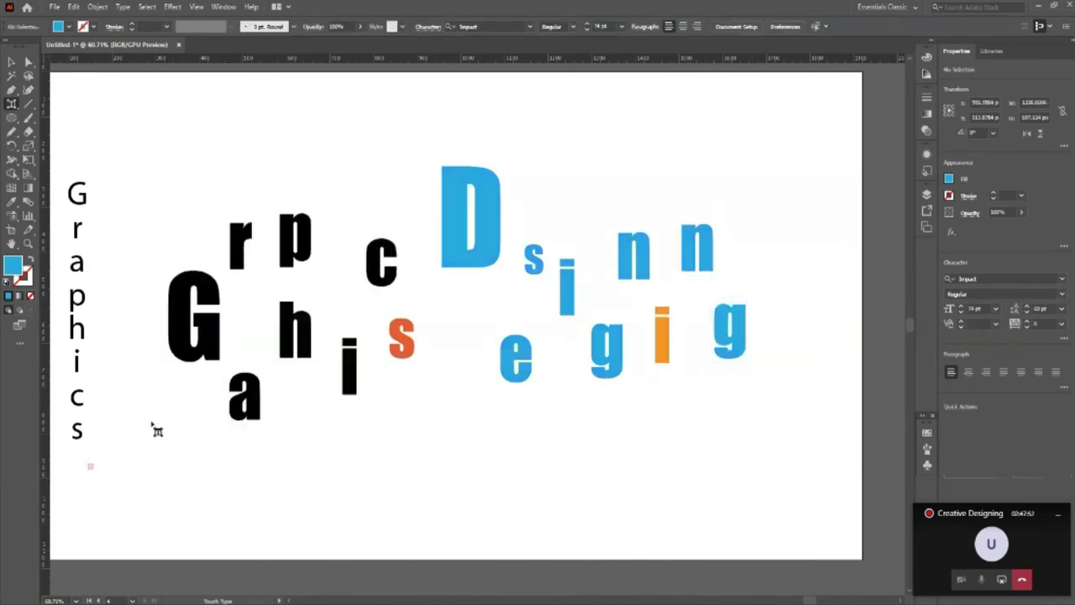
Zoom to 50% and try wider letter spacing on the scattered text, then revert it.
scroll(378, 324, "up", 1)
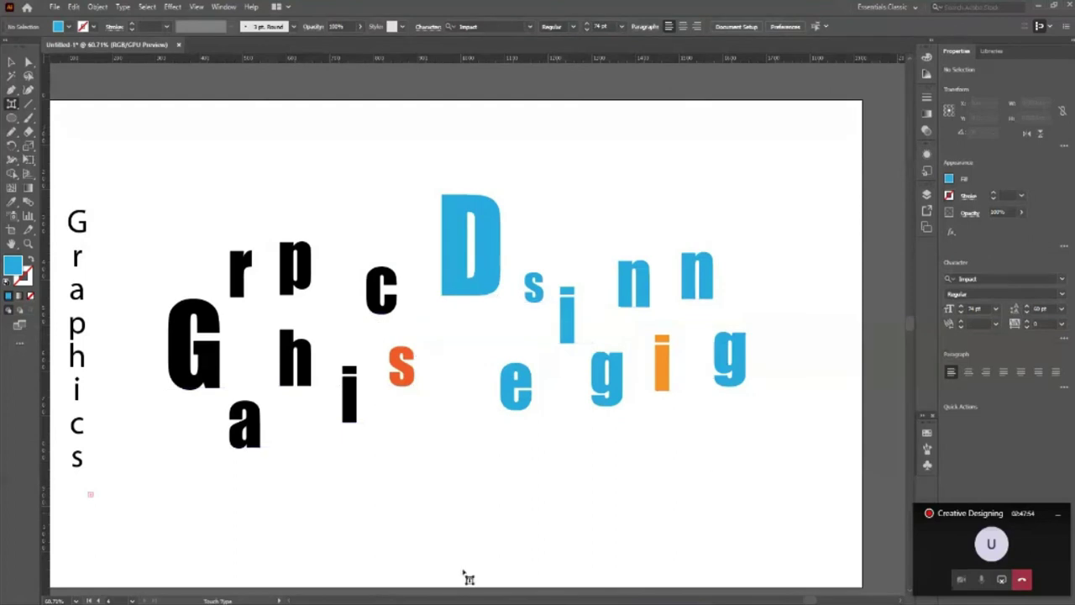
scroll(710, 461, "down", 1)
key("z")
mouse_move(538, 311)
left_mouse_down()
mouse_move(457, 336)
mouse_move(729, 365)
left_mouse_up()
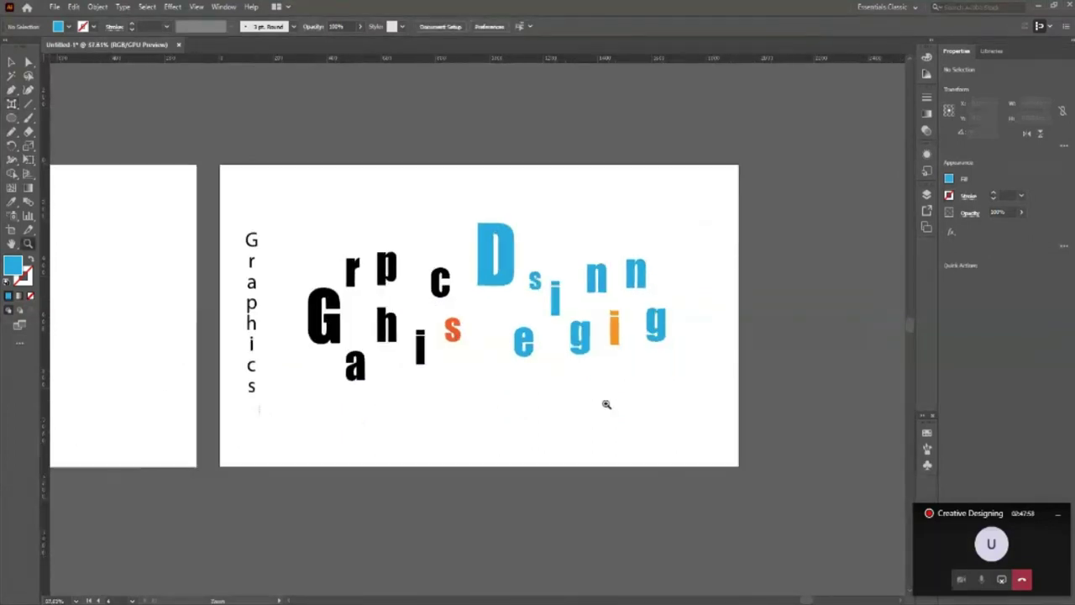
left_click(545, 374)
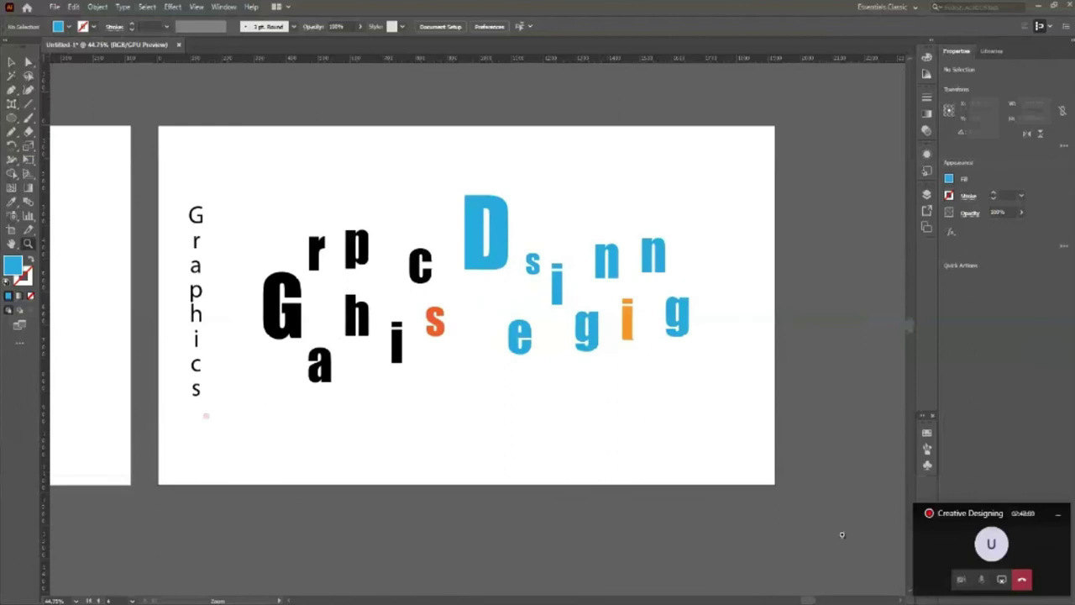
left_click(665, 377)
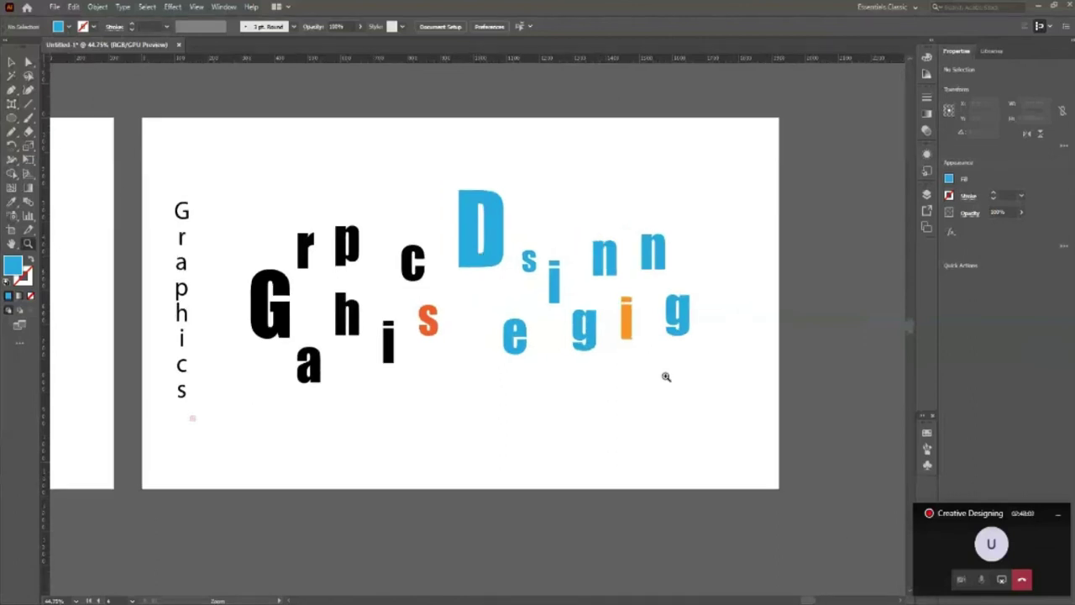
key("v")
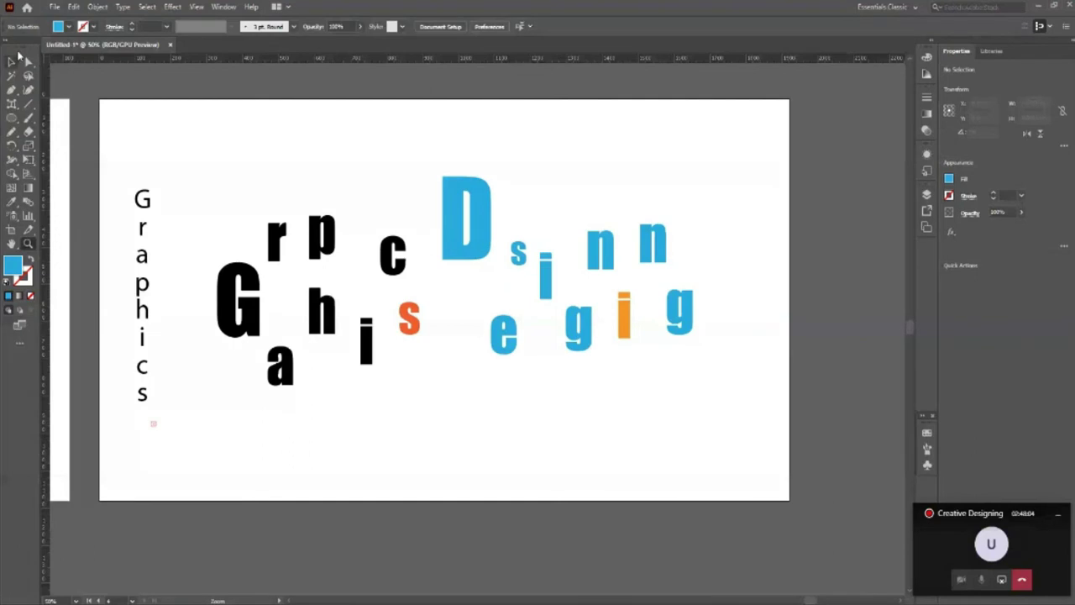
left_click(584, 351)
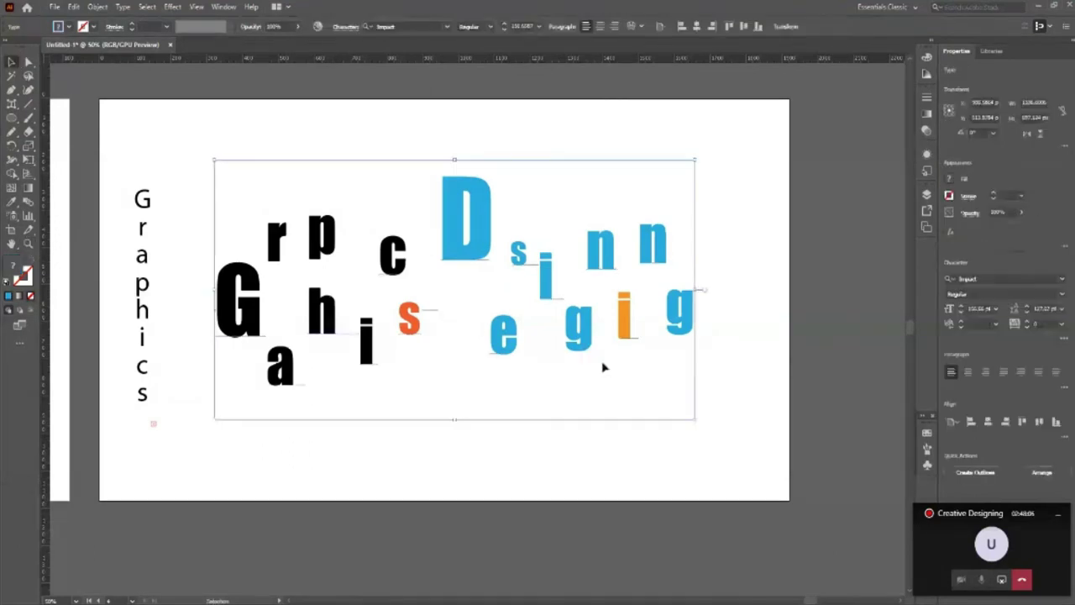
key("alt+Right")
key("alt+Right")
key("alt+Right")
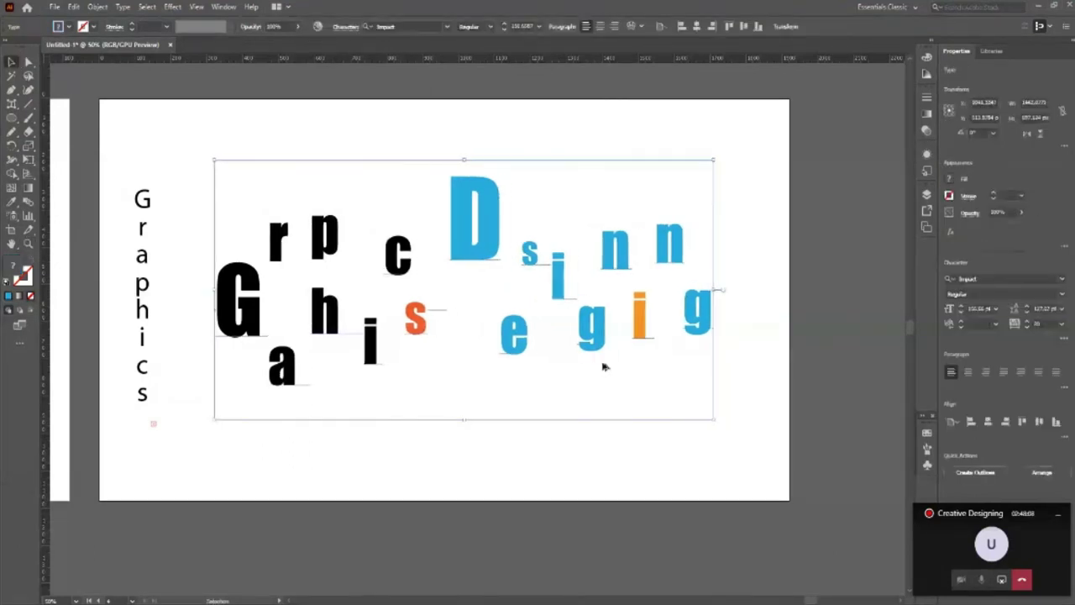
key("alt+Left")
key("alt+Left")
key("alt+Left")
Delete and retype the final g of Designing, then deselect the text.
left_click(661, 467)
double_click(687, 315)
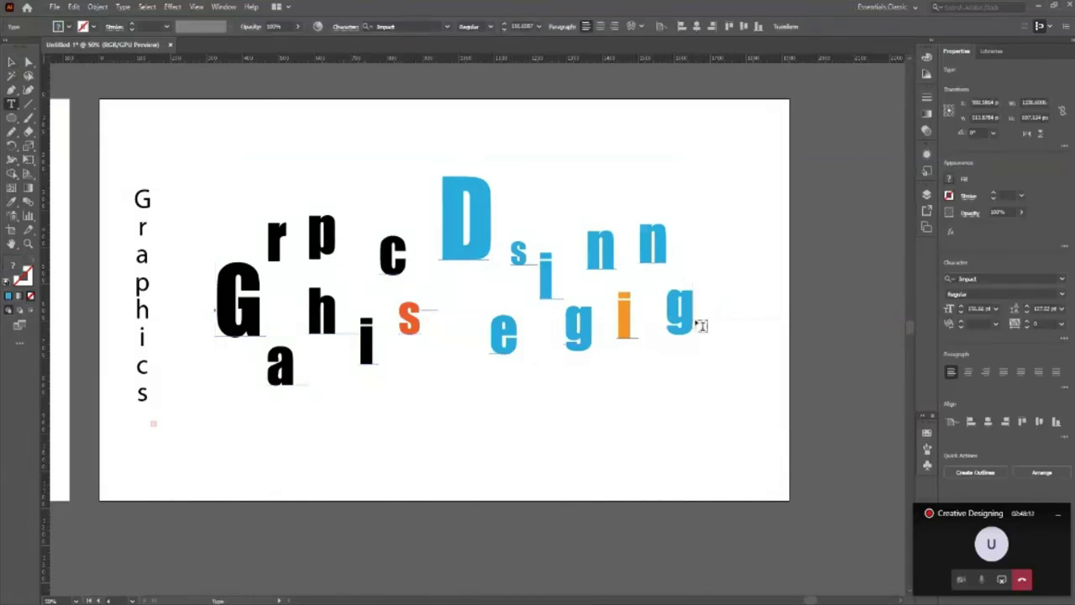
key("Escape")
left_click(706, 340)
key("BackSpace")
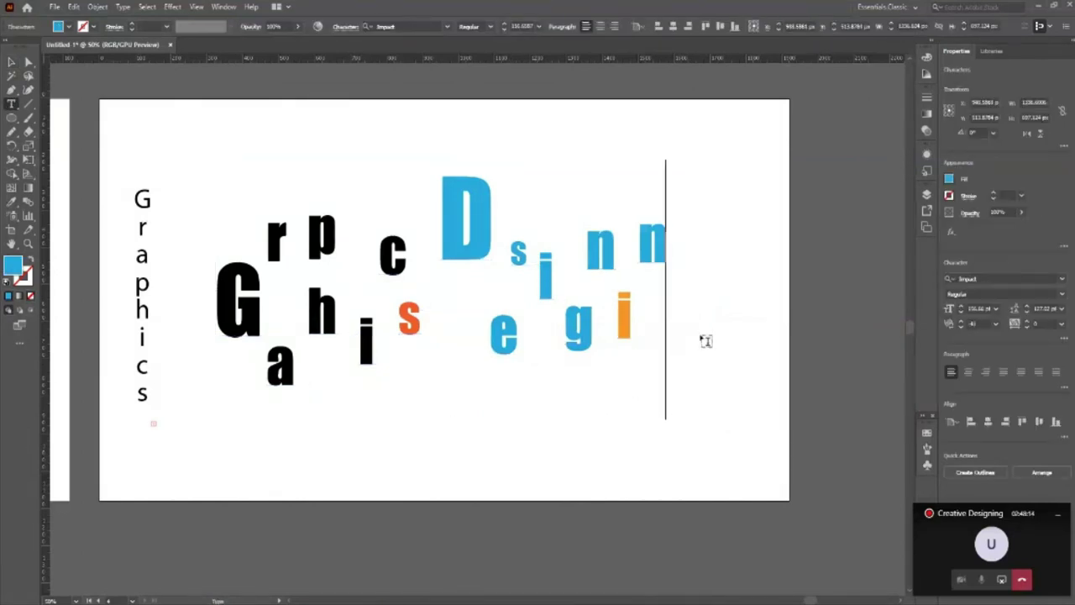
type("g")
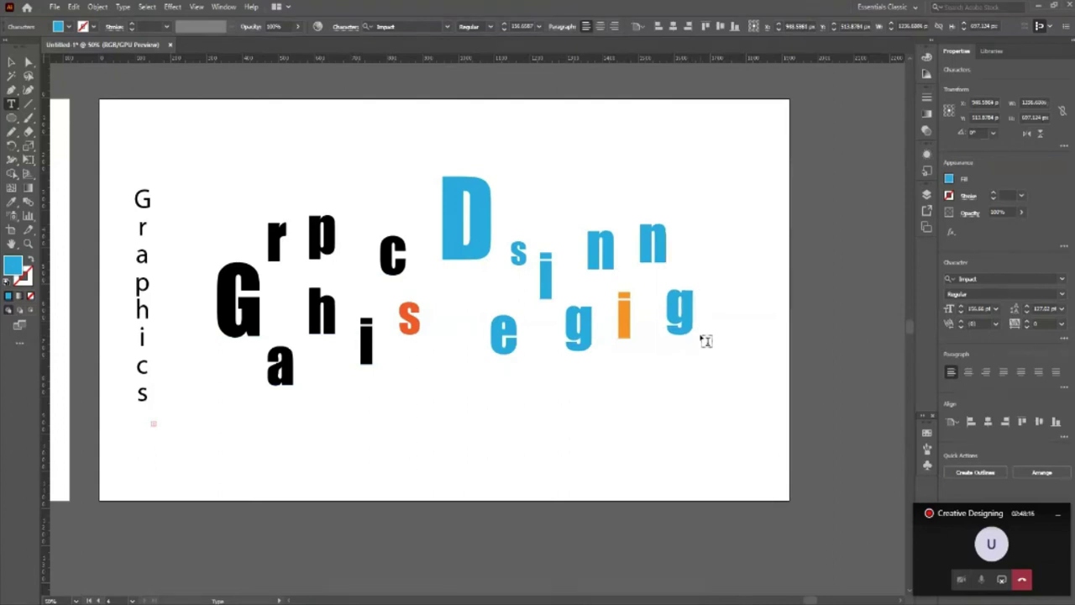
key("BackSpace")
type("h")
key("BackSpace")
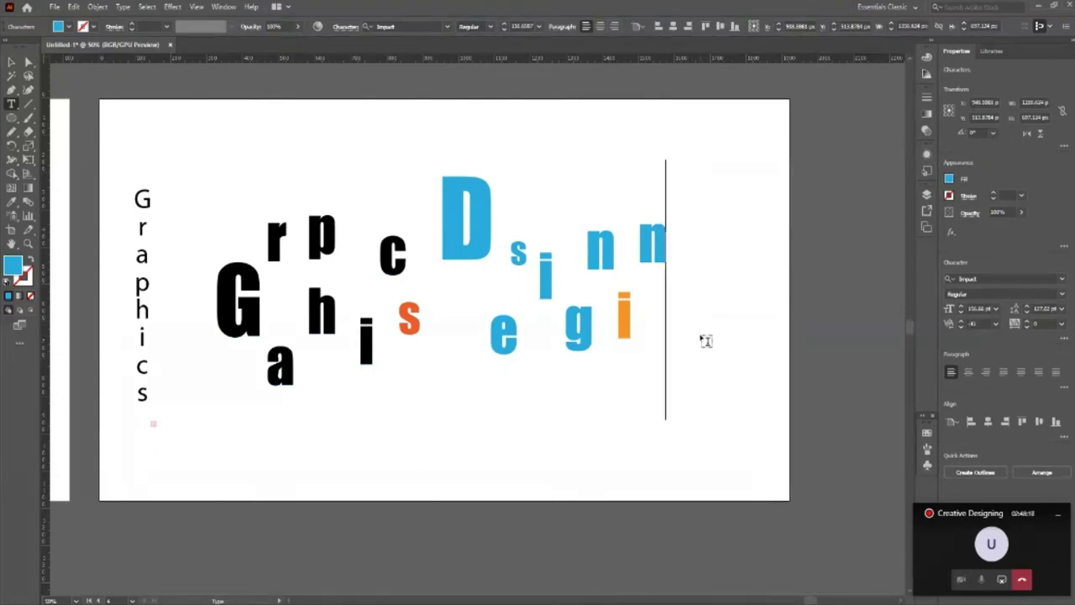
type("g")
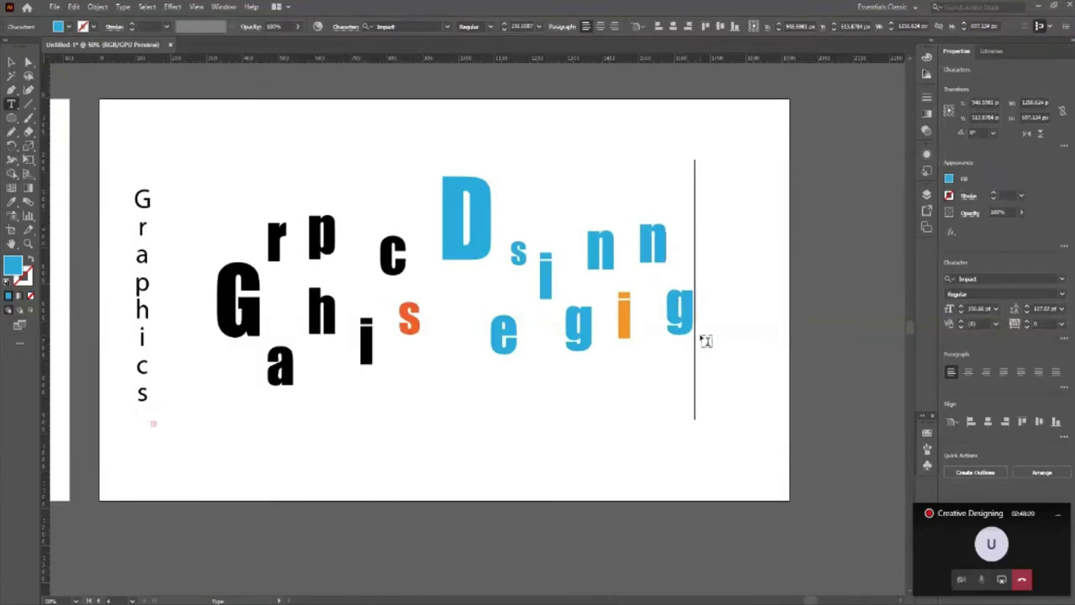
key("Escape")
left_click(647, 470)
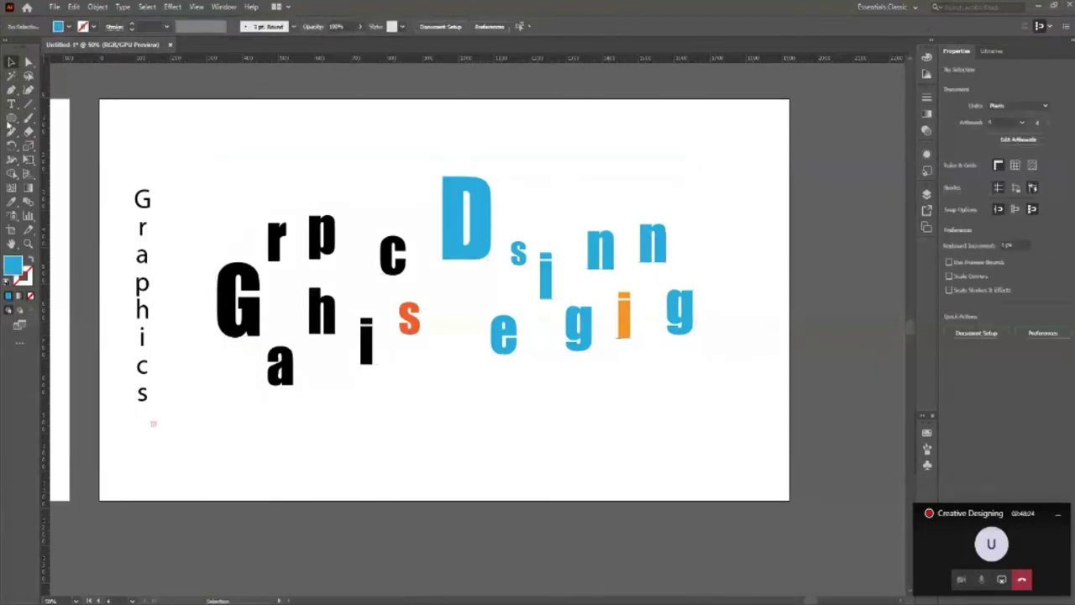
Zoom out to see the artboards neighbouring the Graphics artwork.
left_click(11, 105)
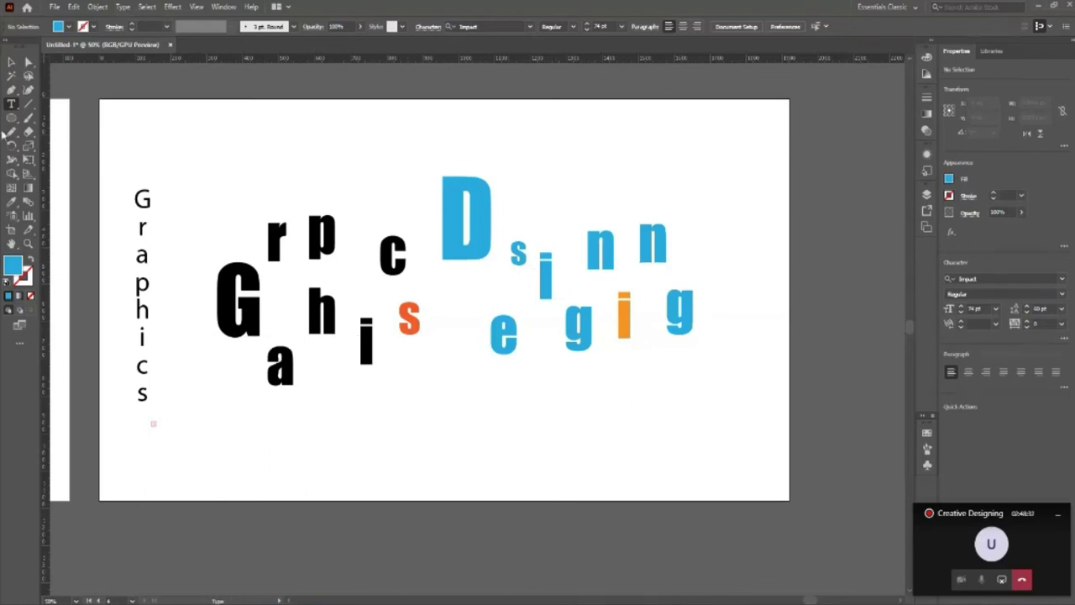
left_click(21, 61)
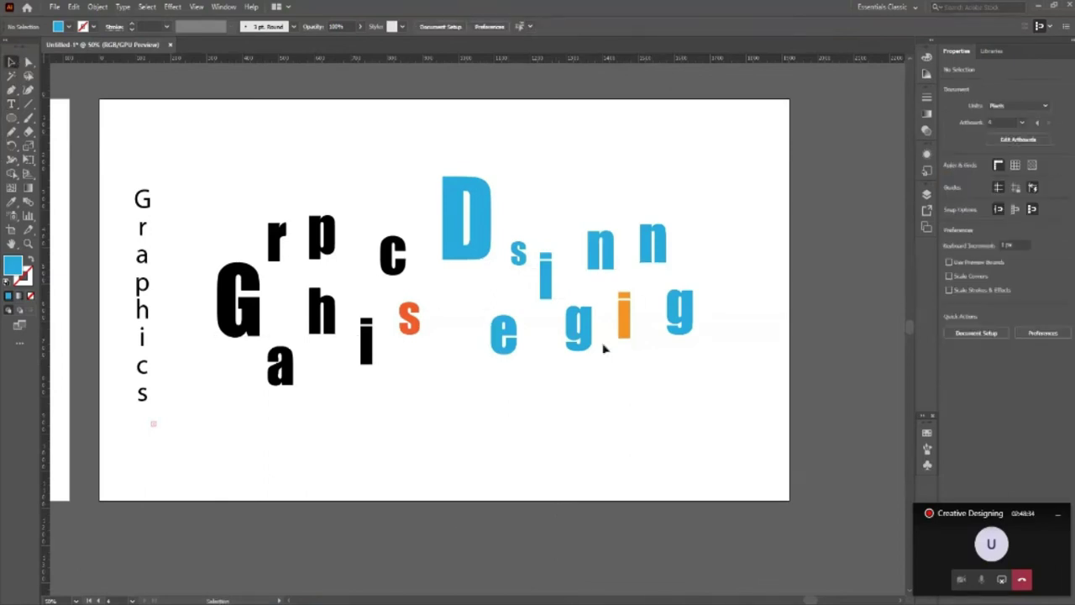
scroll(340, 356, "up", 1)
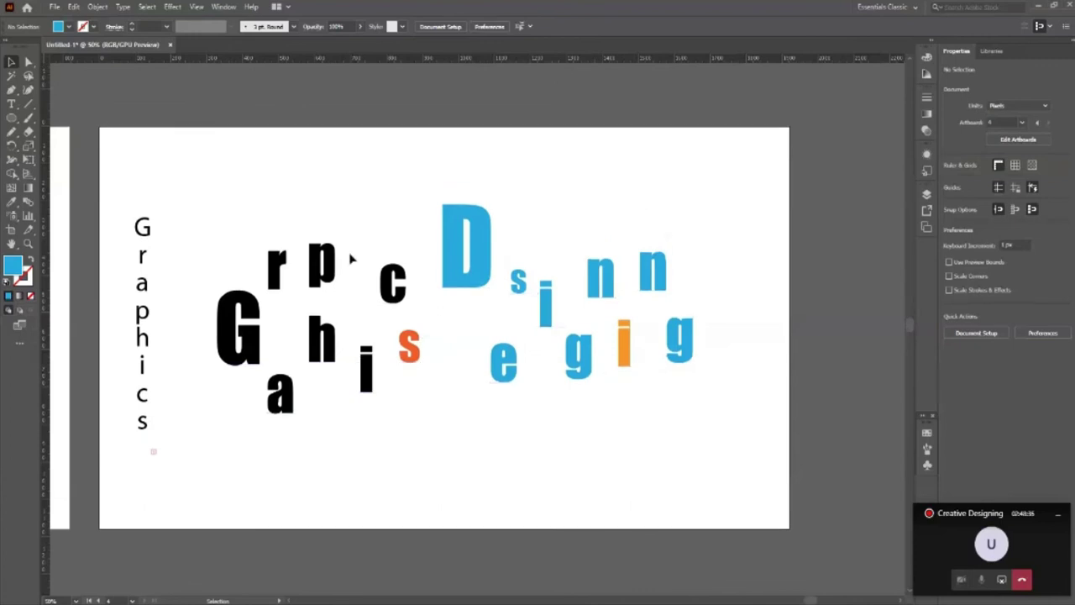
key("z")
left_click_drag(469, 235, 420, 240)
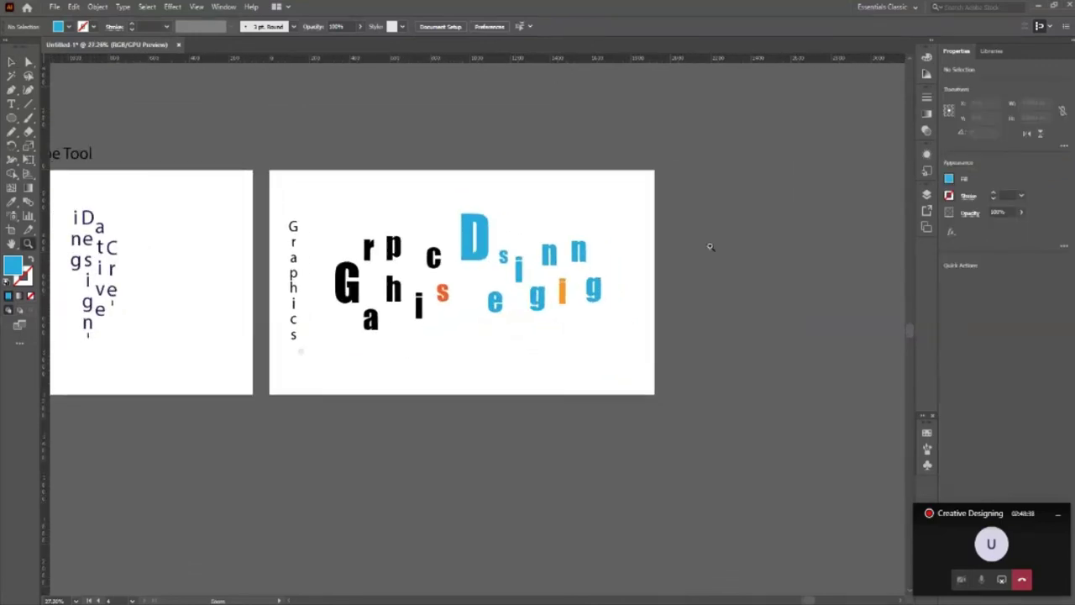
scroll(737, 282, "up", 1)
key("v")
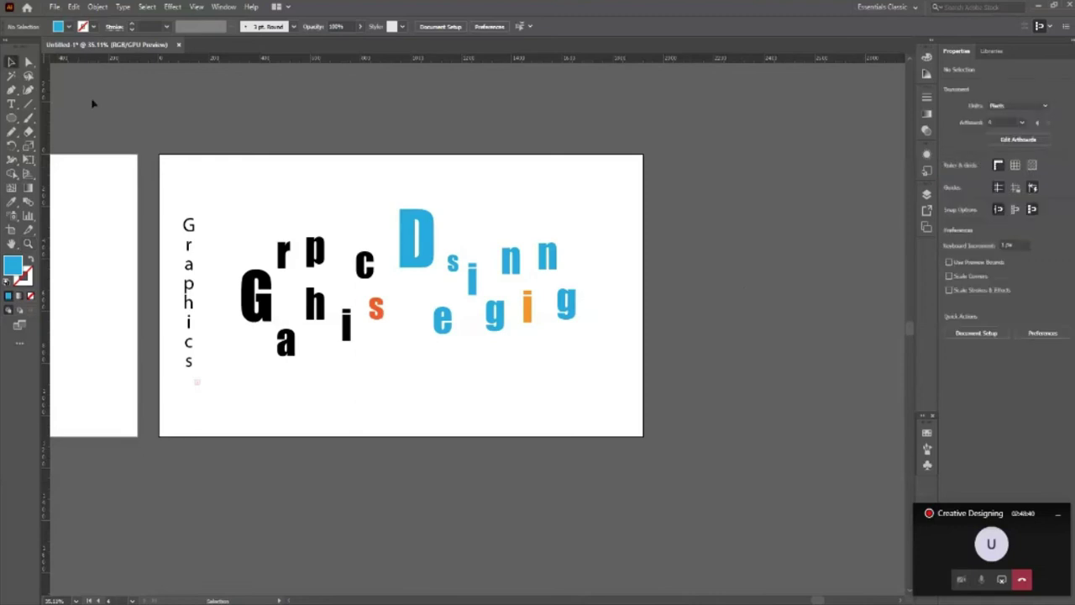
Zoom out to all four artboards, then zoom in on the first two.
left_click(11, 104)
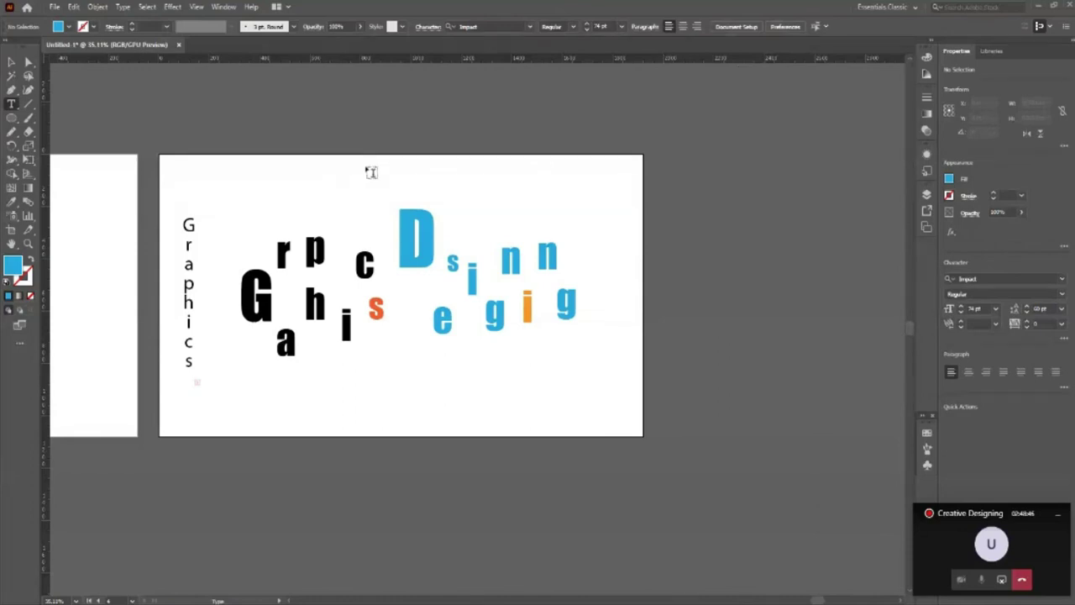
left_click(11, 62)
key("z")
left_click(115, 265, "alt")
left_click(604, 252, "alt")
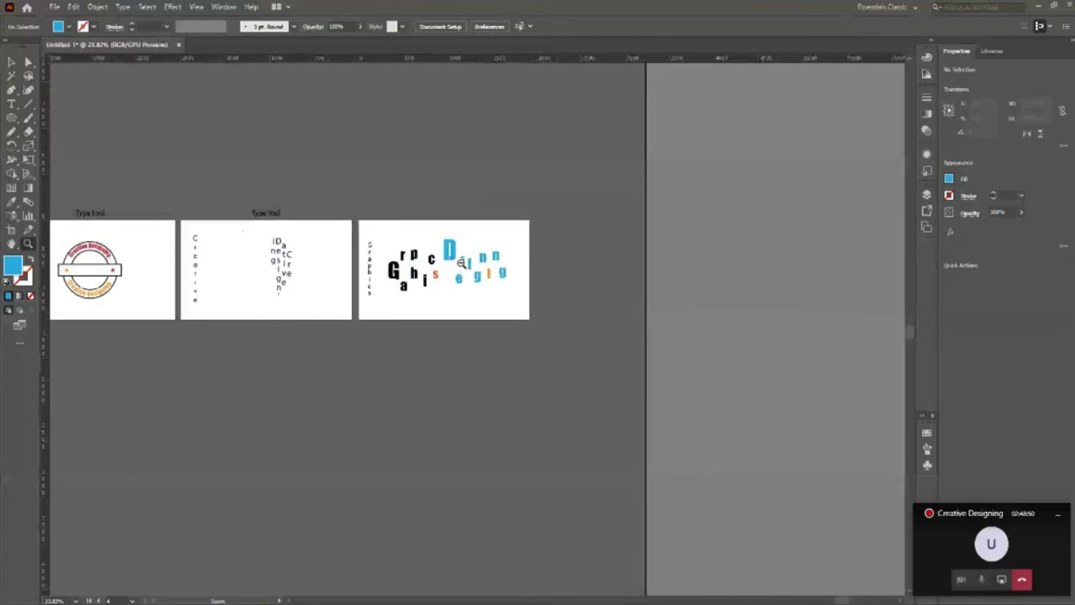
left_click(384, 300, "alt")
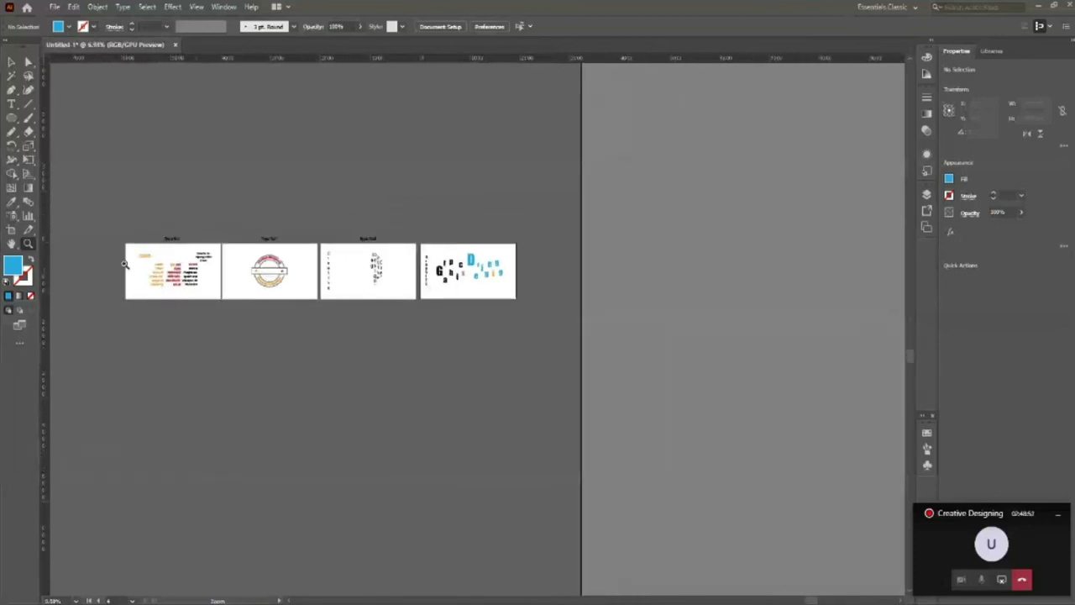
left_click(296, 404)
scroll(403, 399, "down", 3)
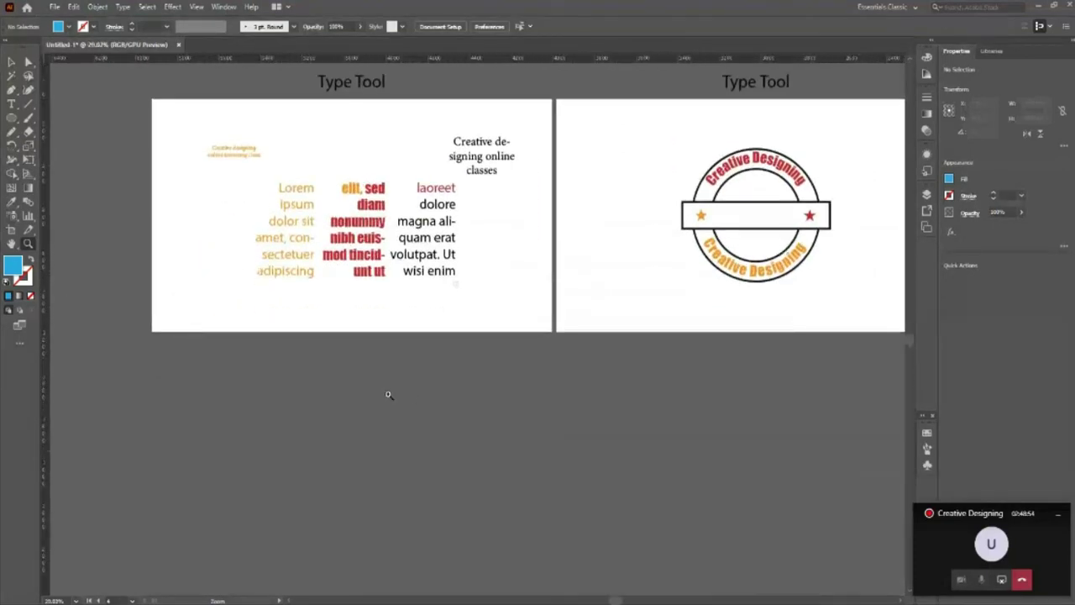
left_click(11, 61)
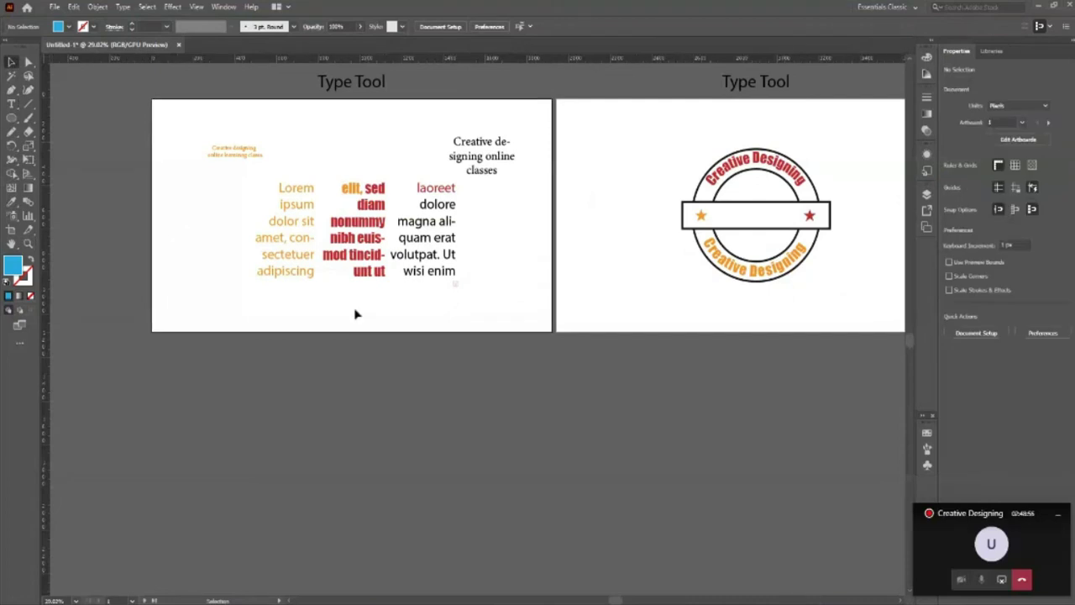
key("shift+o")
Copy the first artboard to just below it and delete the copied contents.
left_click_drag(354, 310, 426, 494)
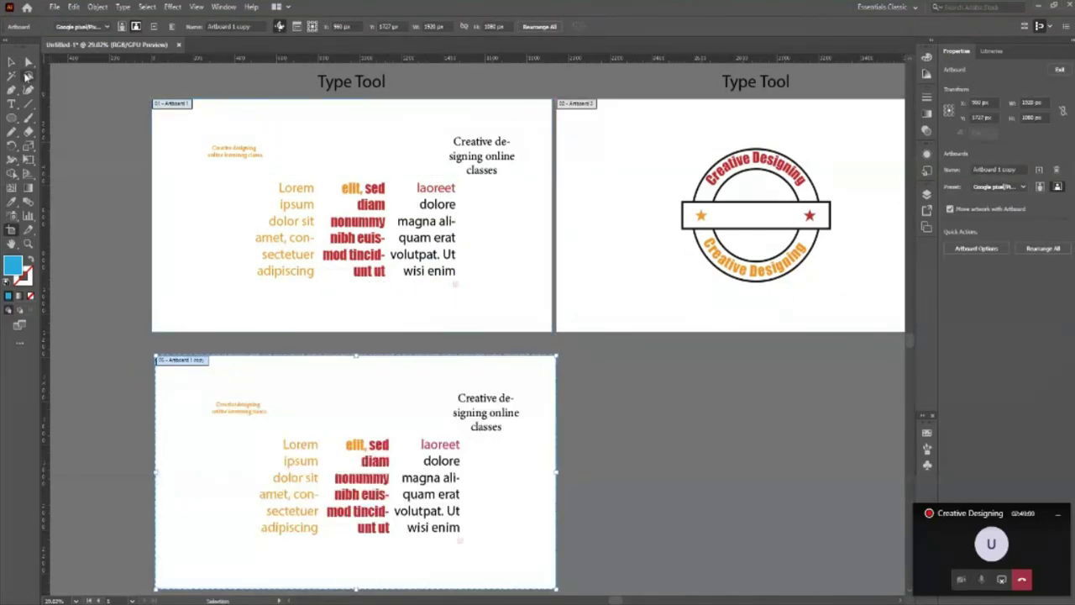
left_click(11, 61)
scroll(168, 210, "down", 2)
left_click_drag(199, 308, 529, 535)
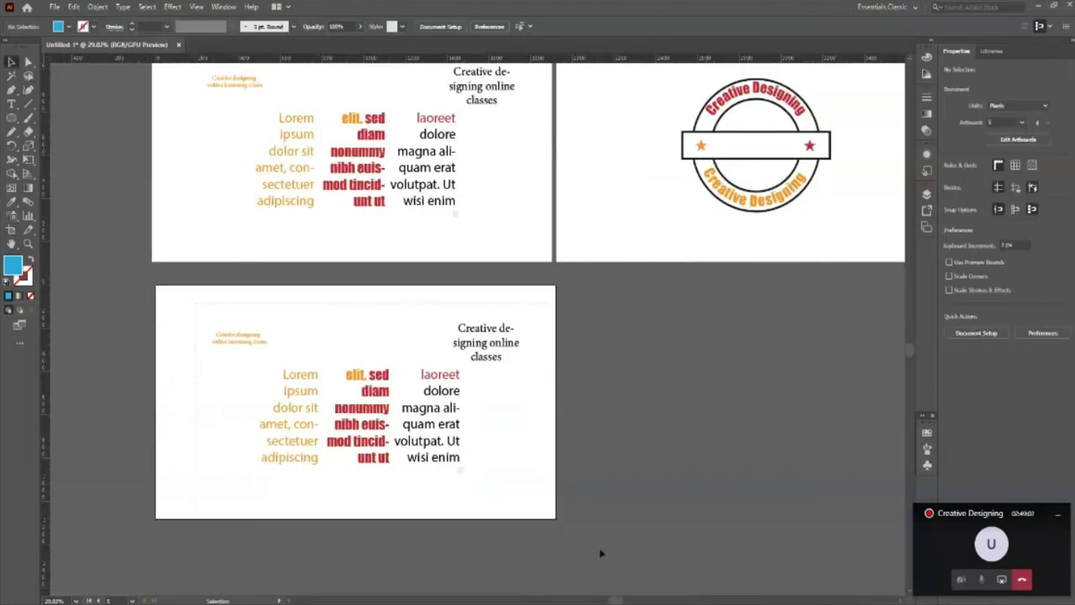
key("Delete")
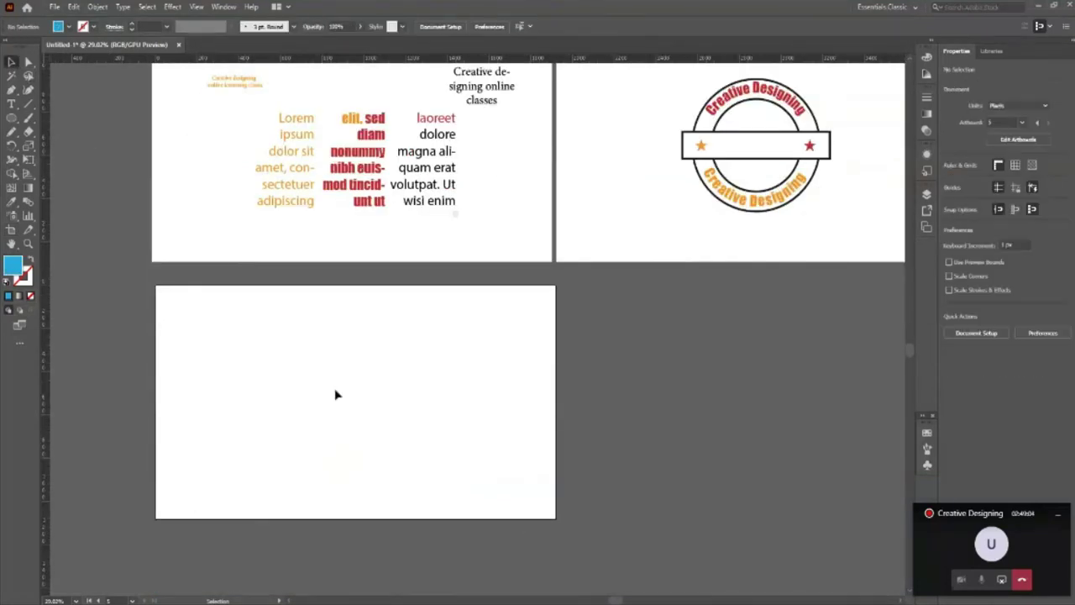
scroll(362, 423, "down", 1)
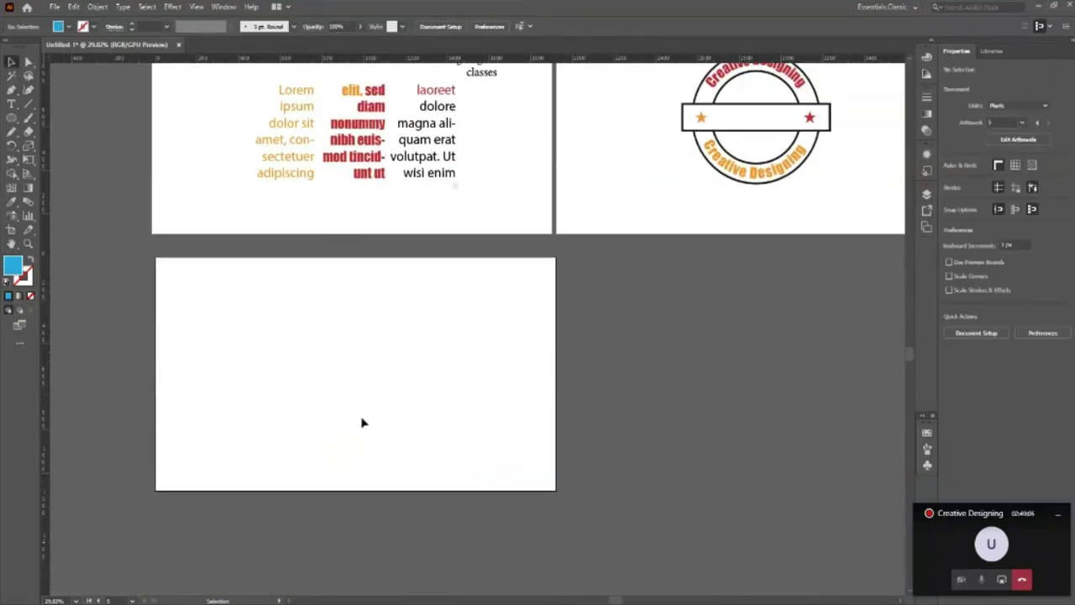
Draw a large rectangle on the new artboard and fill it with placeholder area text.
left_click(8, 120)
left_click(63, 117)
left_click_drag(188, 308, 539, 467)
left_click(11, 62)
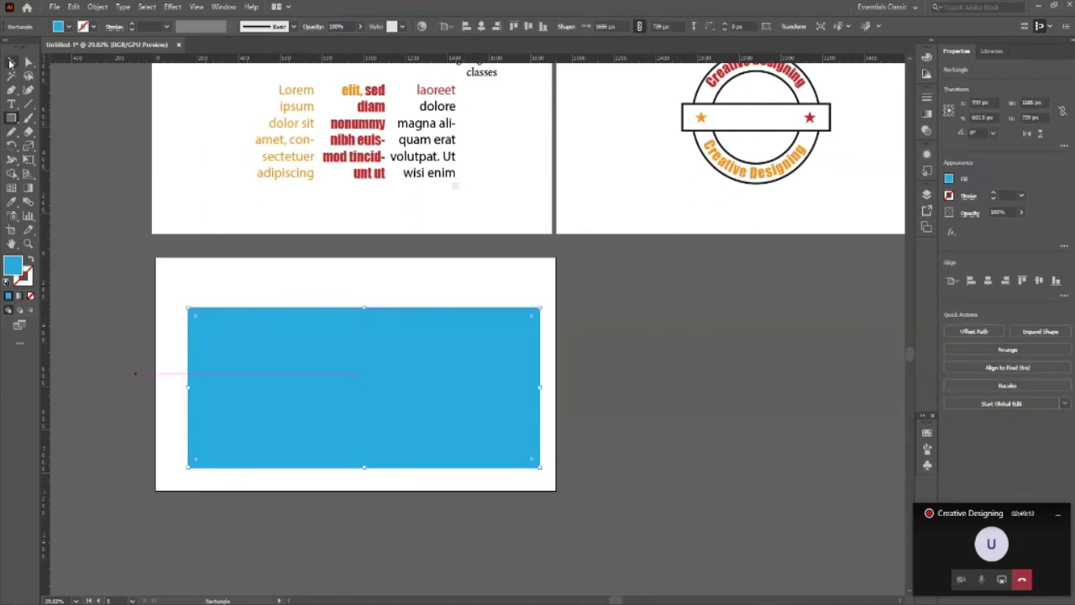
left_click(11, 103)
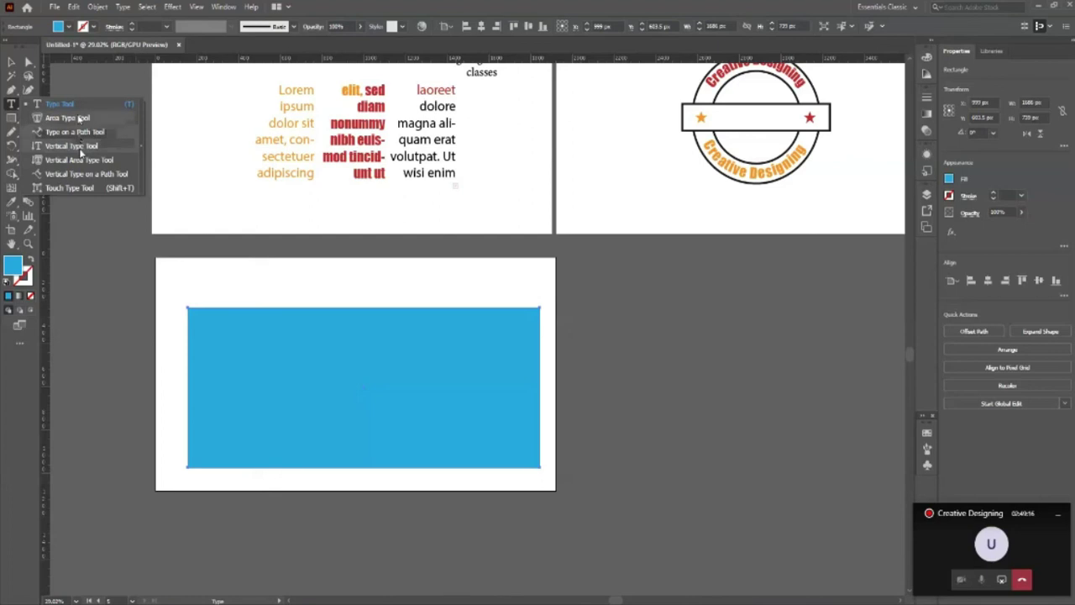
left_click(67, 118)
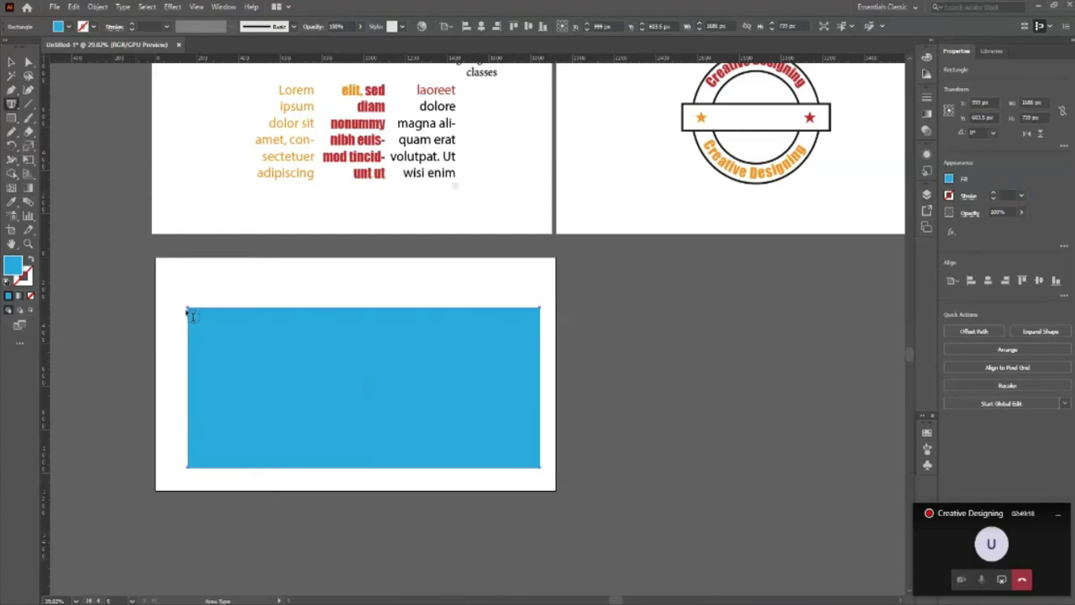
left_click(191, 311)
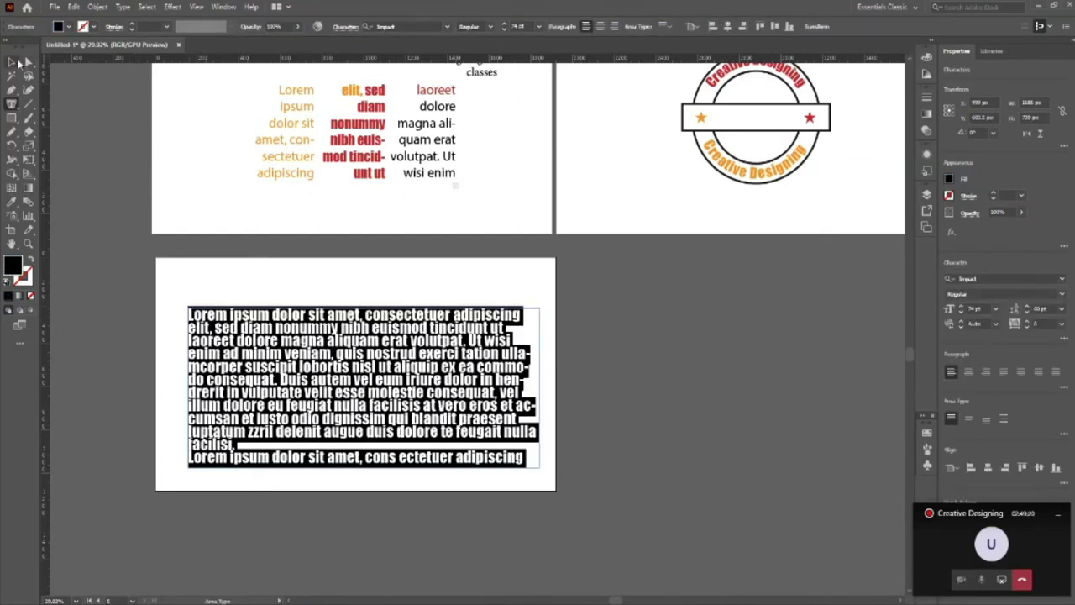
left_click(11, 62)
Nudge the text frame up-left and change its font from Impact to Gabriola.
left_click_drag(491, 425, 478, 414)
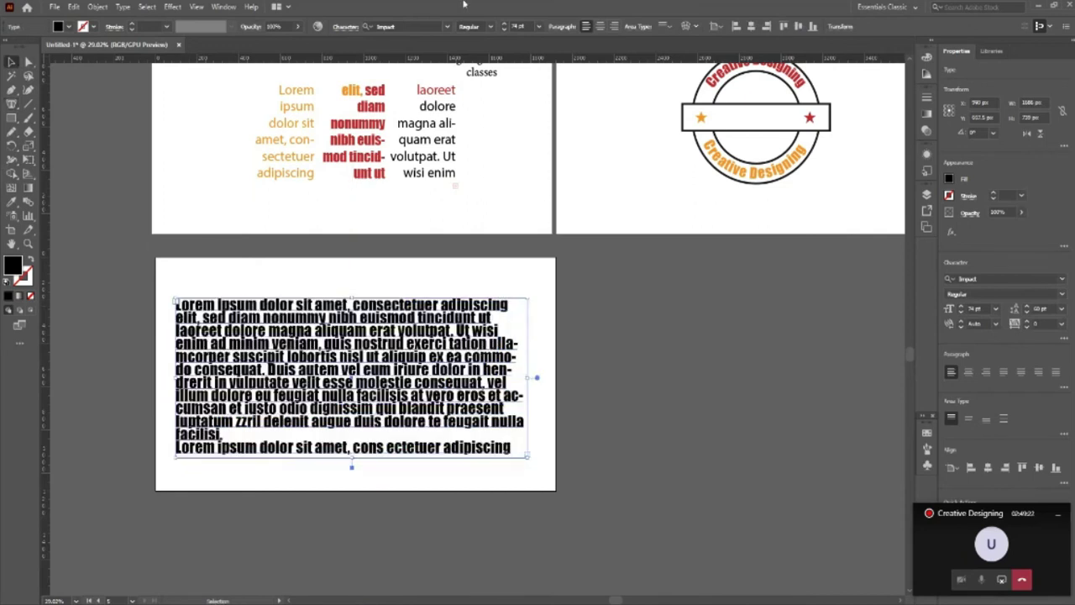
left_click(424, 26)
key("Down")
key("Down")
key("Down")
key("Down")
left_click(447, 29)
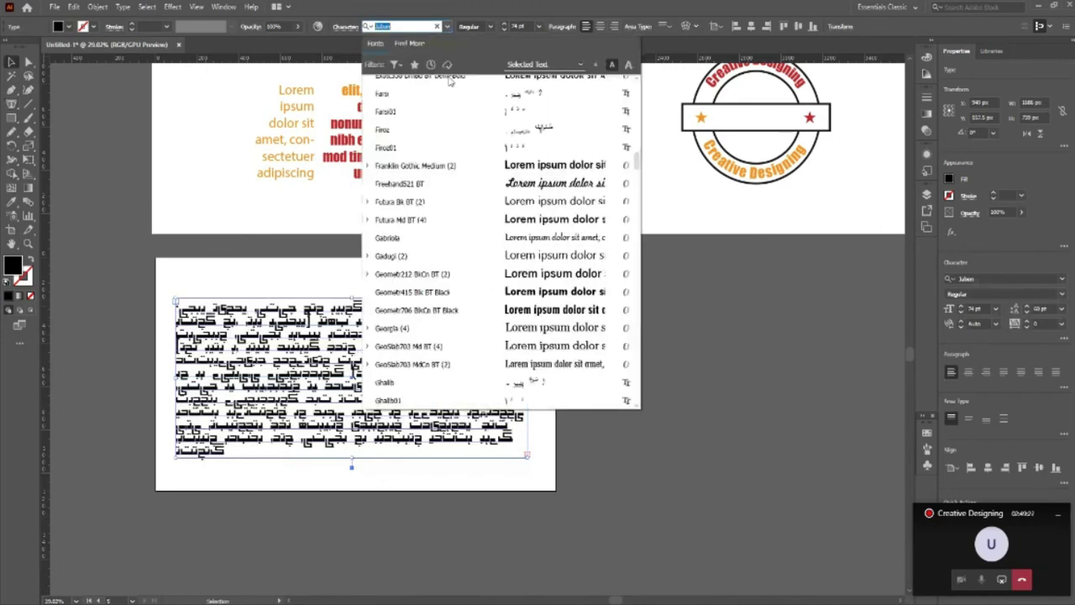
key("Down")
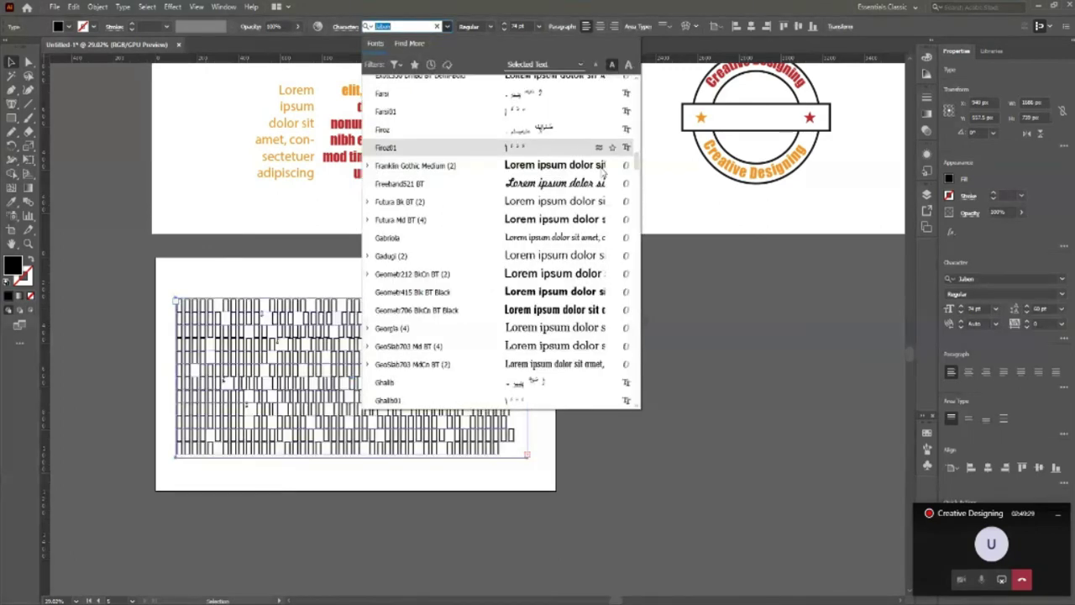
scroll(588, 202, "down", 1)
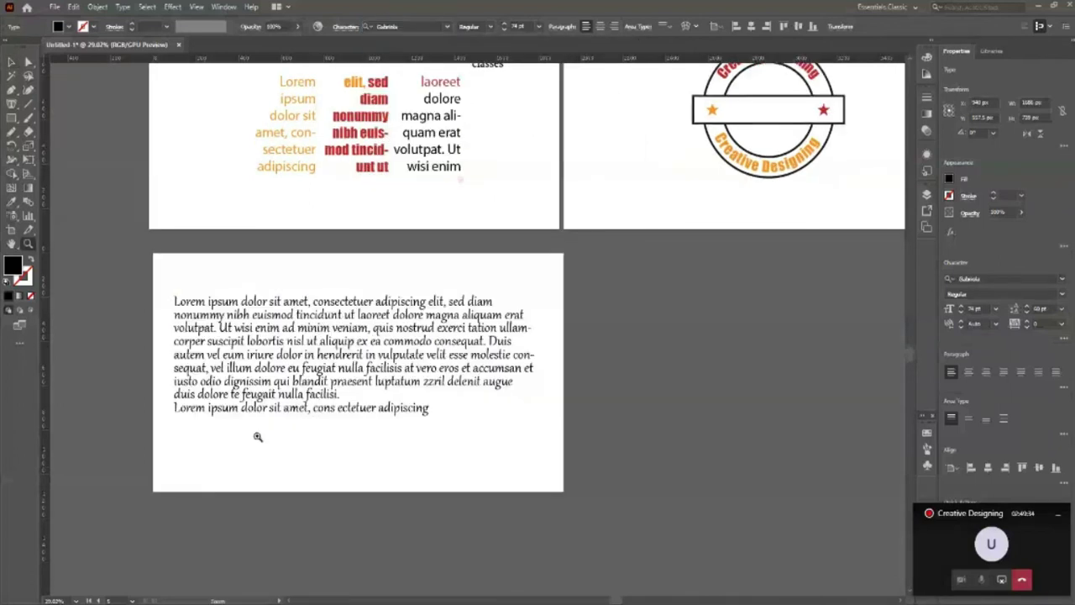
left_click(437, 410)
Paste more Lorem ipsum text on a new line after the paragraph.
key("t")
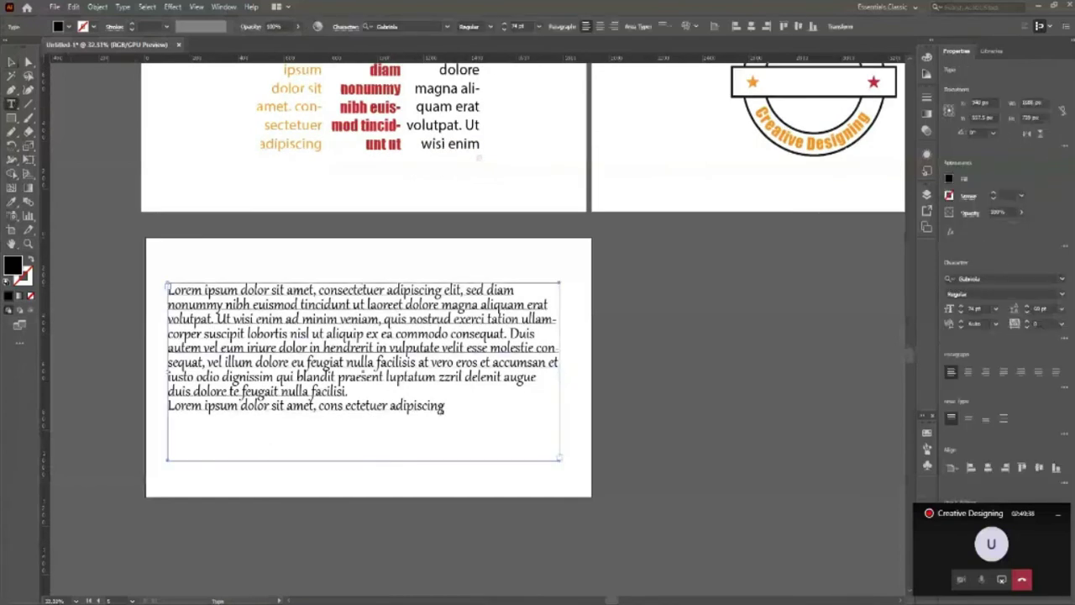
left_click_drag(445, 407, 170, 289)
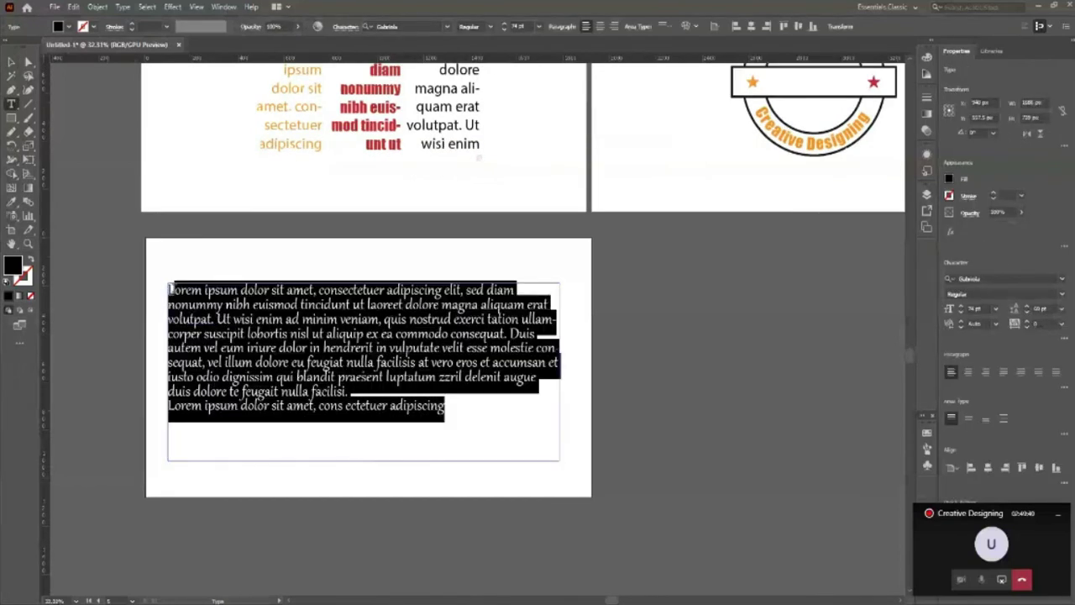
left_click(453, 405)
key("Return")
key("Return")
key("ctrl+v")
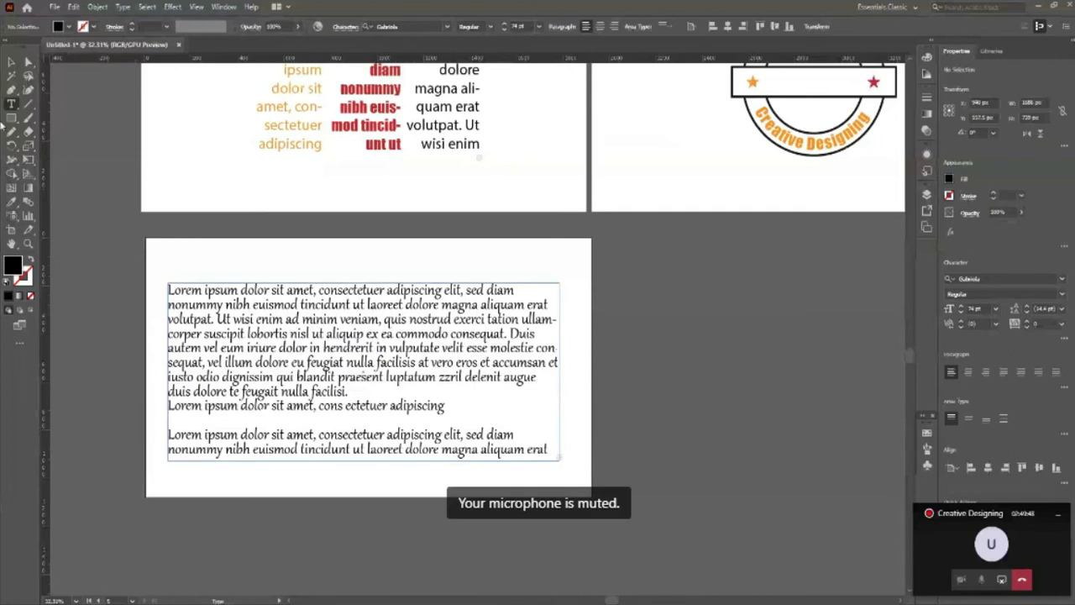
Shrink the text frame evenly around its centre to inset it, and open Paragraph settings.
left_click(11, 64)
left_click_drag(562, 457, 582, 468)
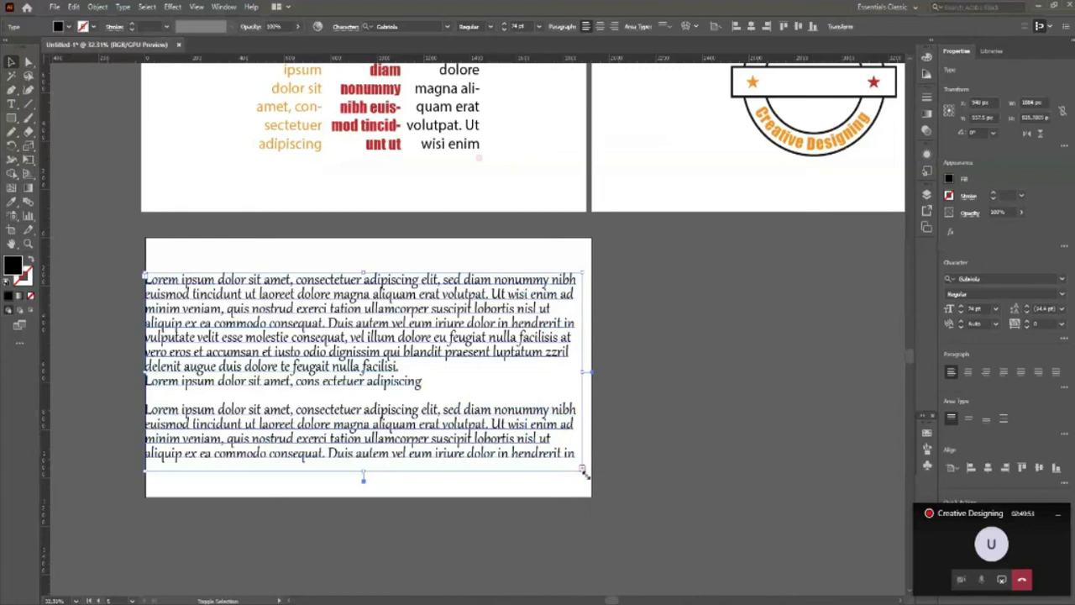
left_click_drag(585, 472, 566, 460)
left_click(562, 26)
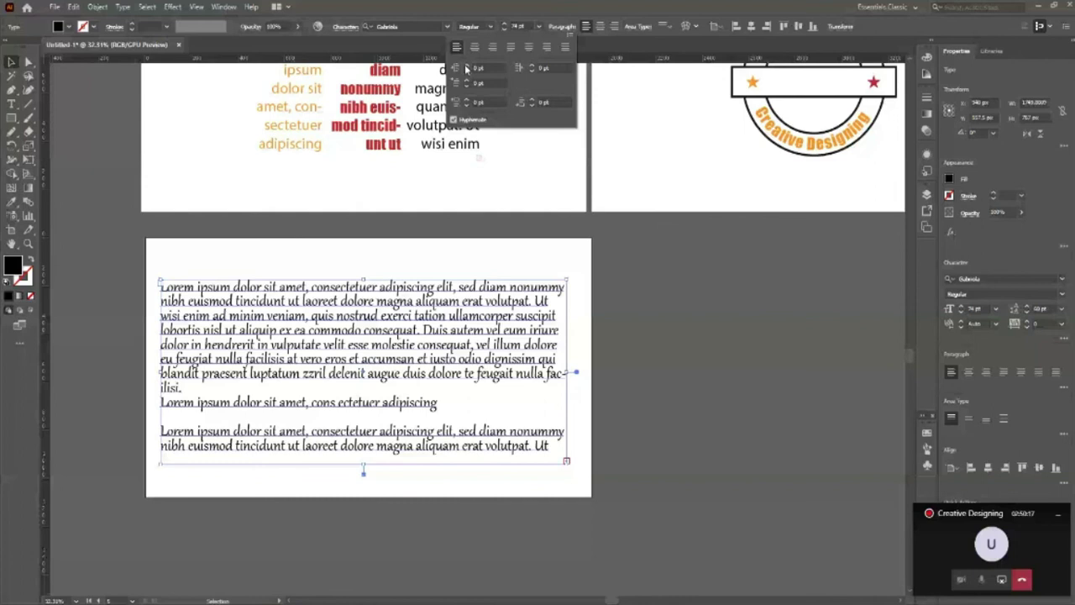
Raise the left and first-line indents and set 24 pt space before each Lorem ipsum paragraph.
left_click(467, 68)
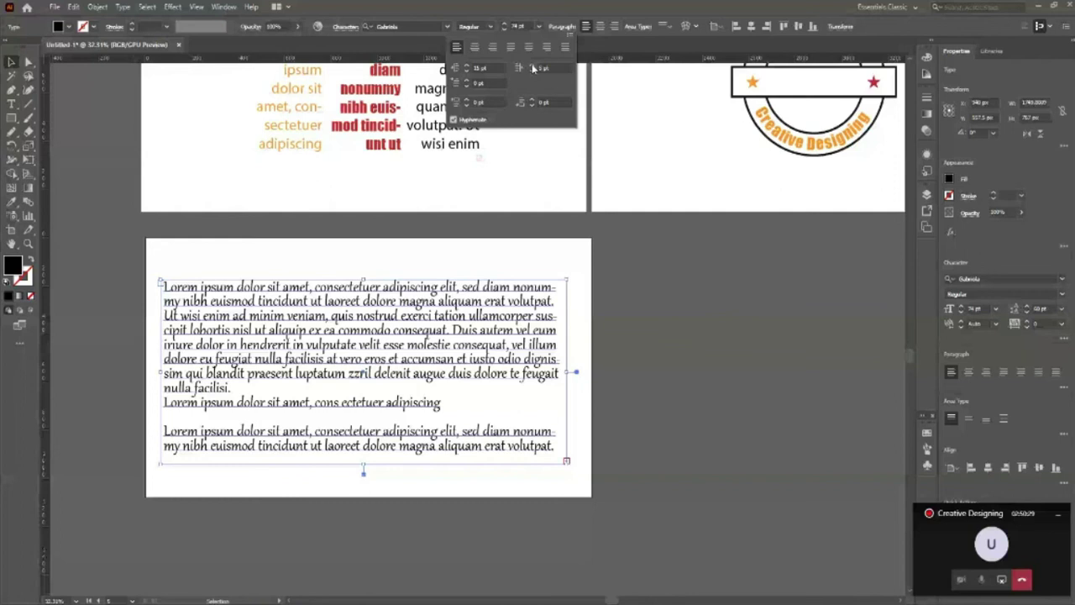
left_click(466, 80)
left_click(467, 79)
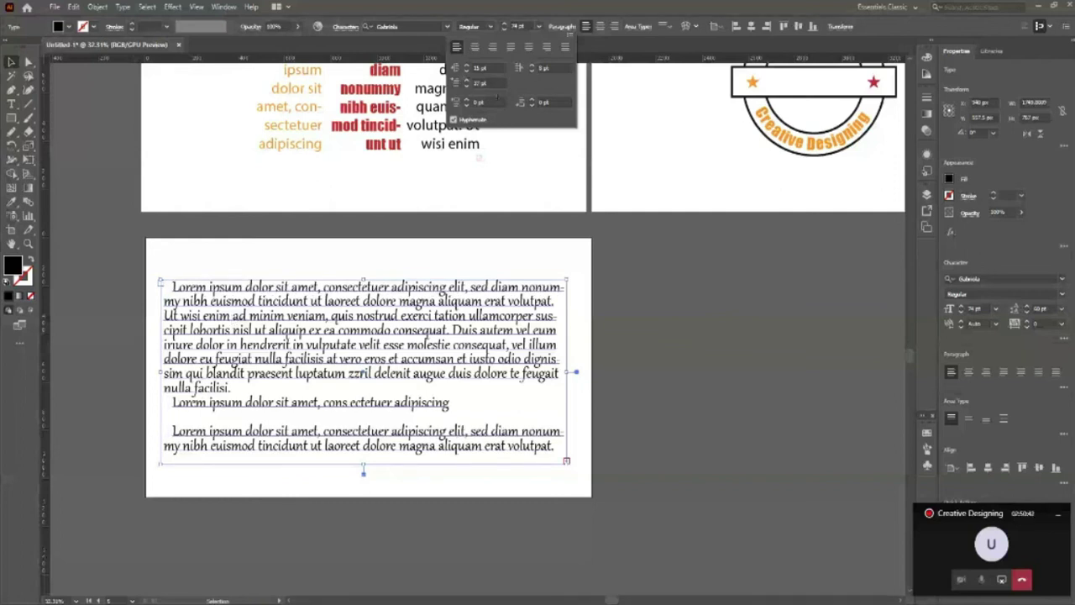
left_click(465, 100)
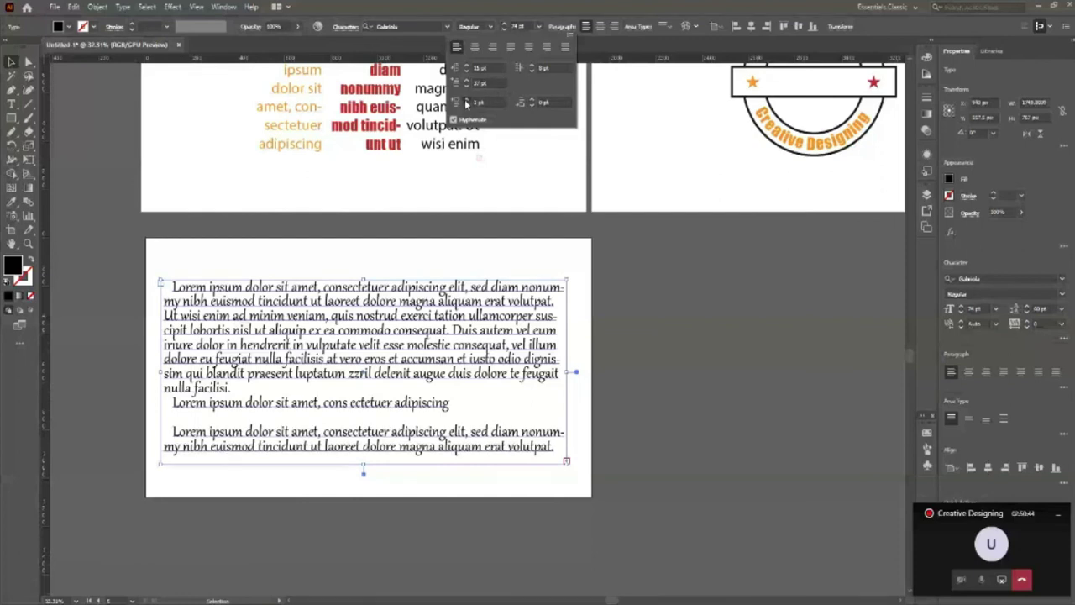
left_click(465, 100)
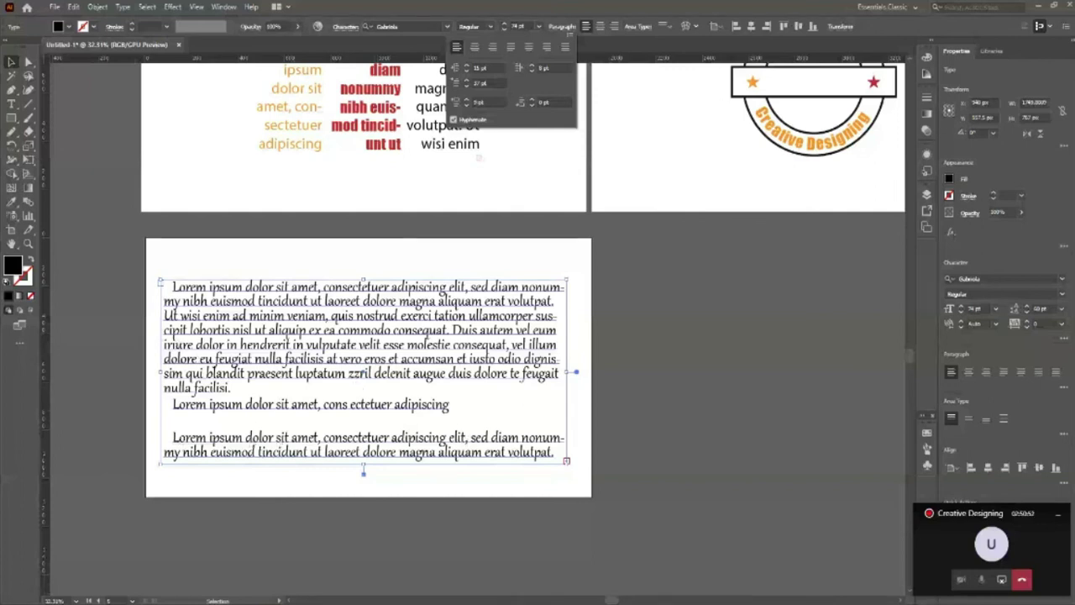
left_click(467, 100)
left_click(467, 100)
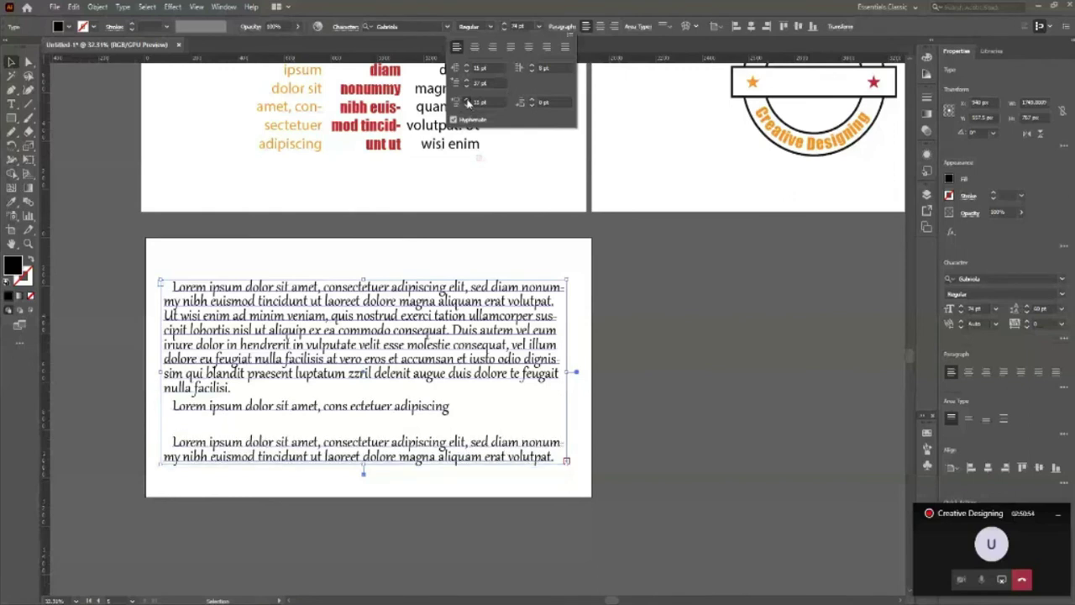
left_click(467, 100)
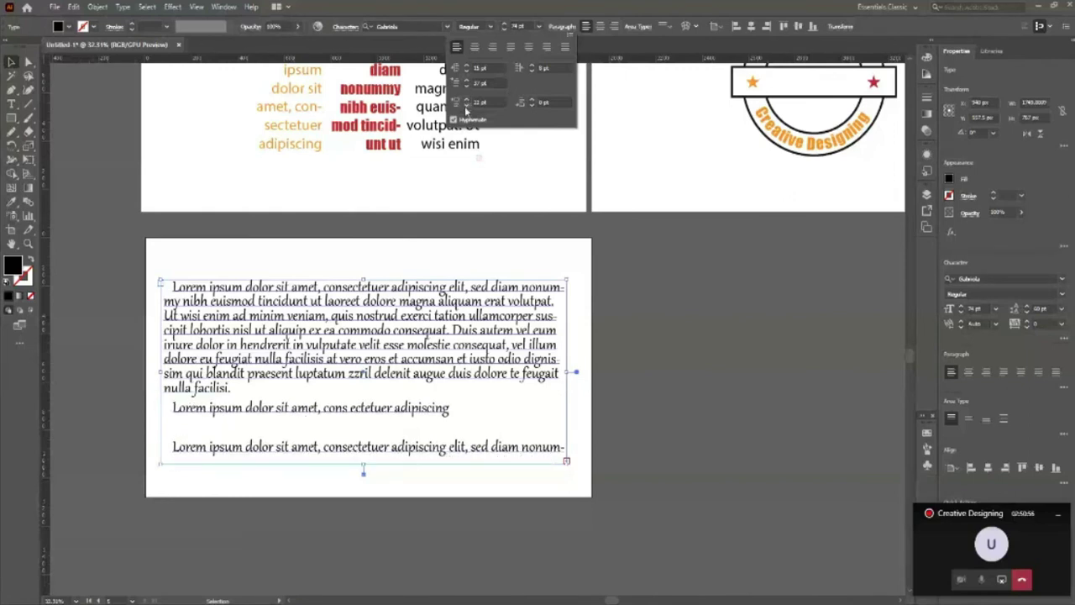
left_click(466, 105)
left_click(467, 106)
left_click(467, 106)
left_click(467, 106)
left_click(467, 106)
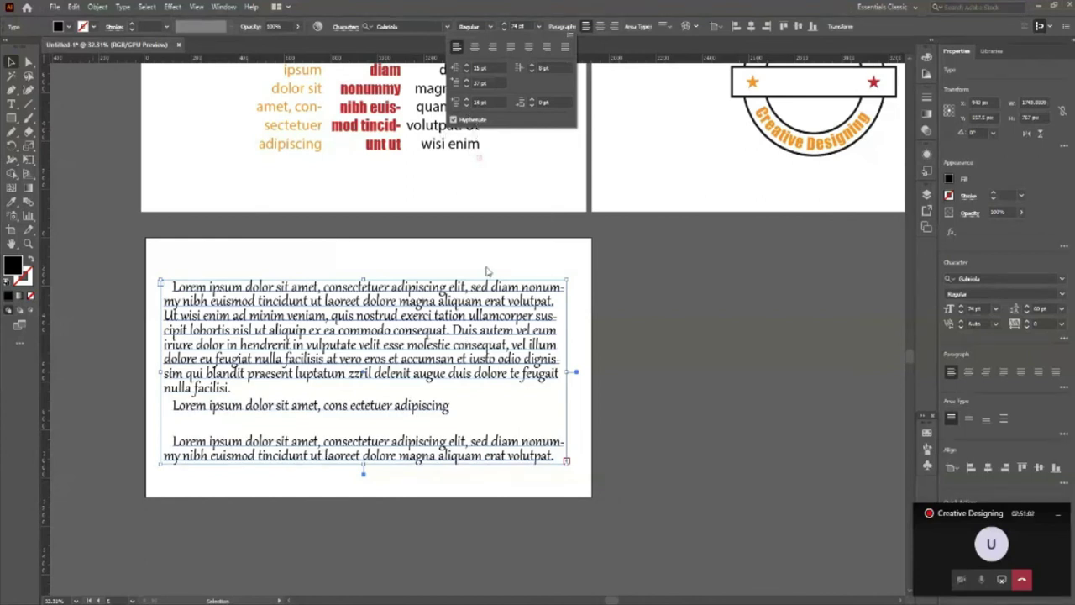
Try right alignment, then return the Lorem ipsum paragraphs to left alignment.
left_click(670, 35)
left_click(666, 27)
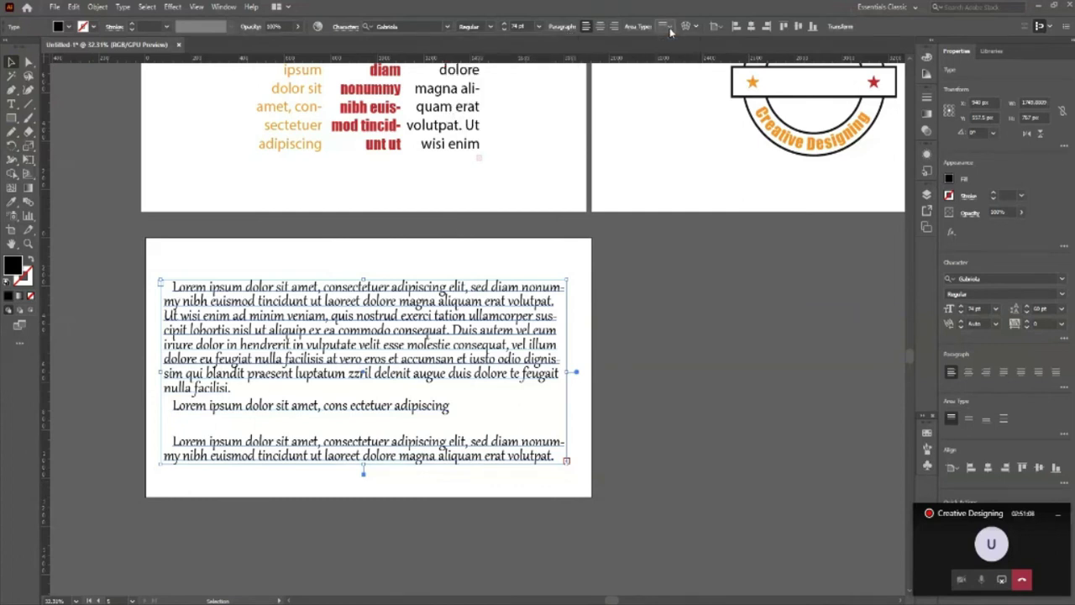
left_click(615, 26)
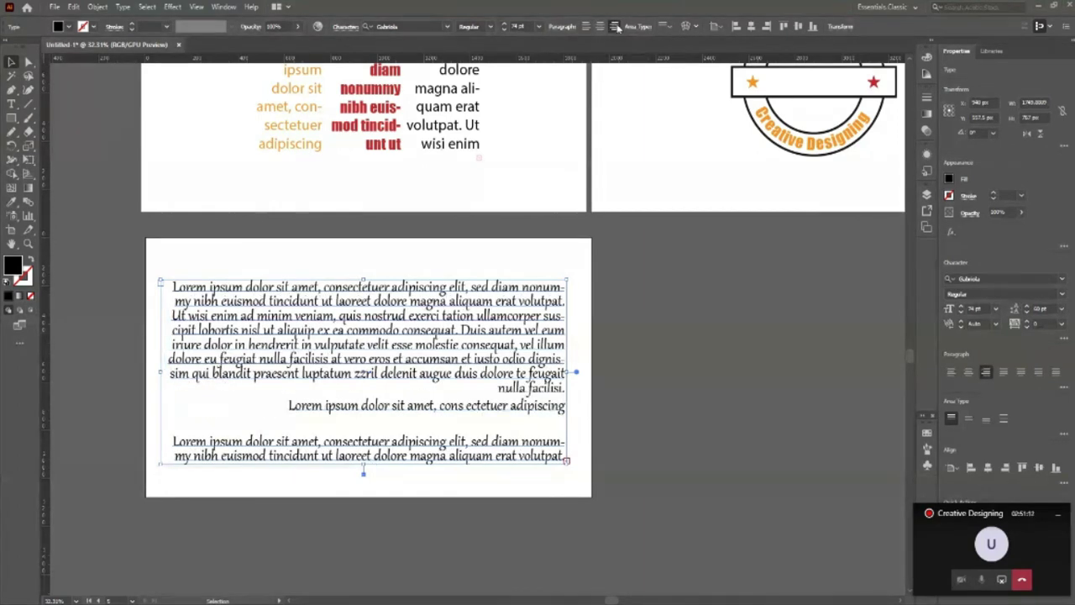
left_click(586, 26)
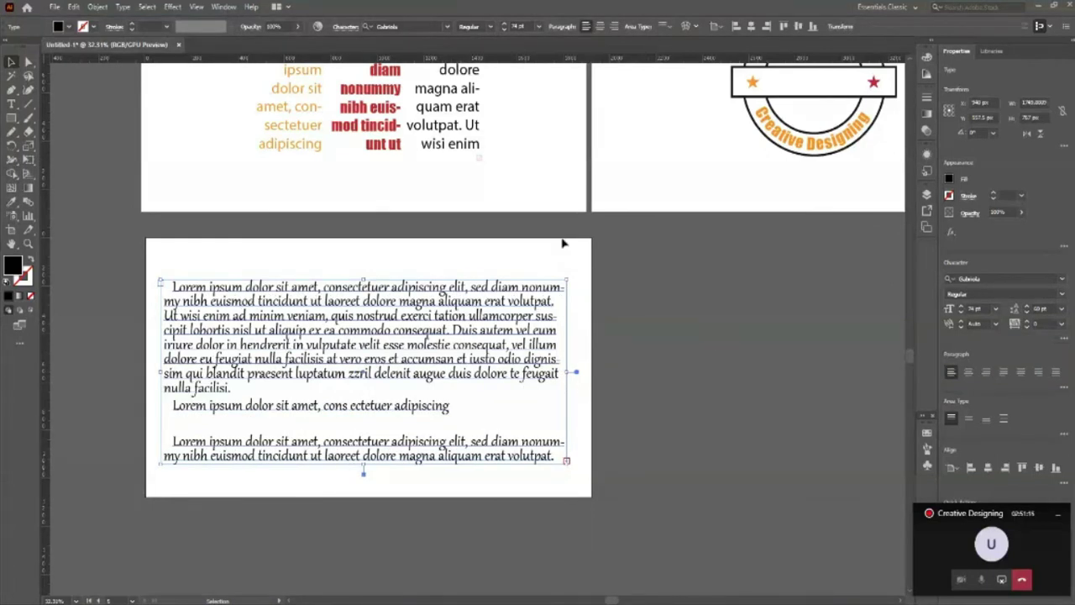
Lower the Lorem ipsum font size to about 66 pt and bring up the Character panel.
left_click(504, 30)
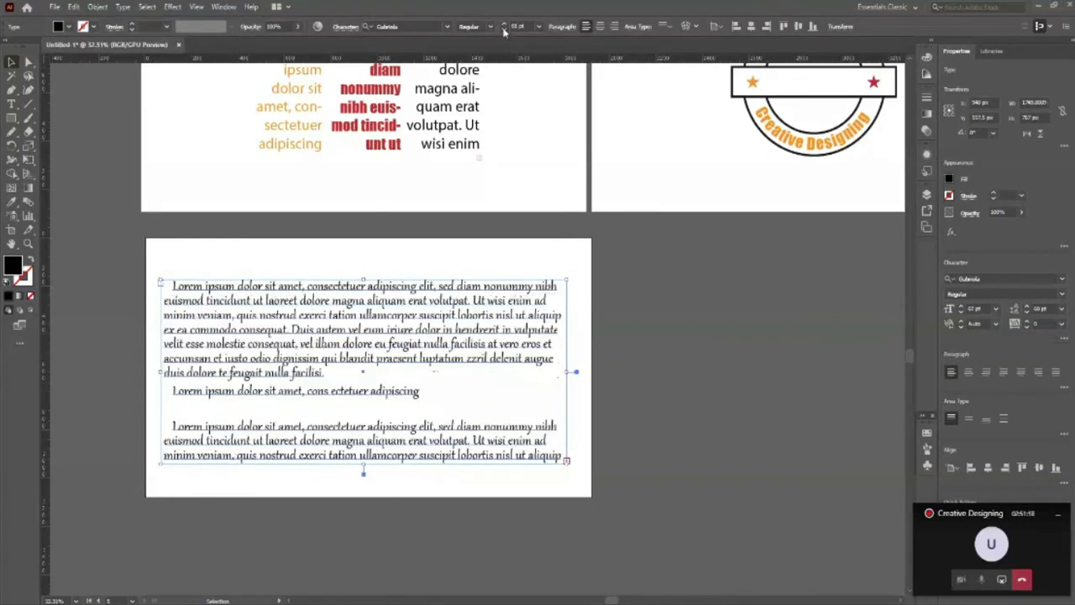
left_click(672, 435)
left_click(260, 357)
key("ctrl+t")
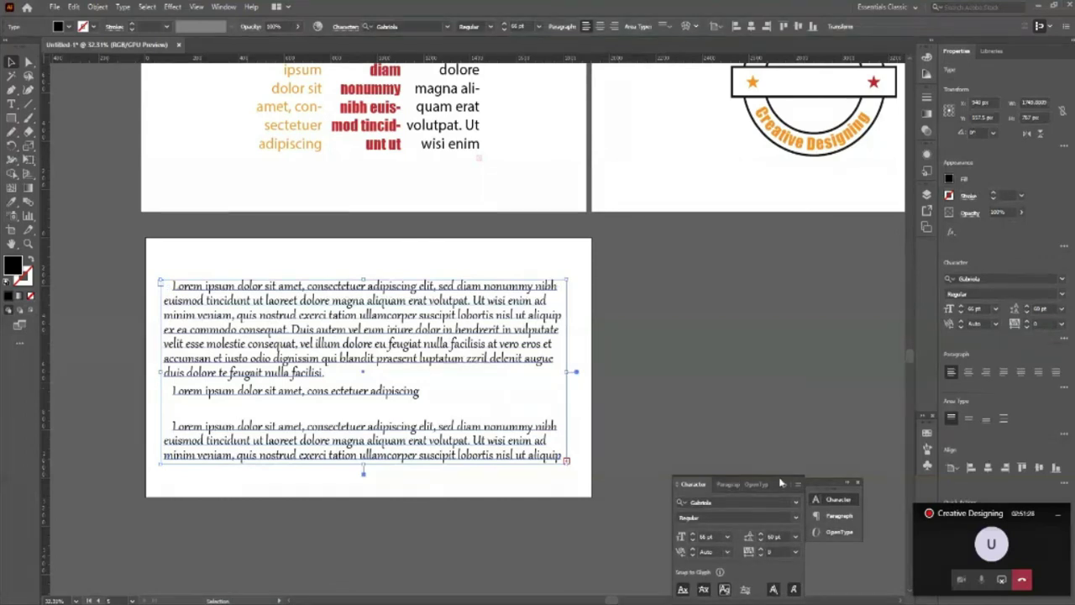
Move aside and close the Character panel, deselecting the text frame.
left_click_drag(773, 479, 723, 259)
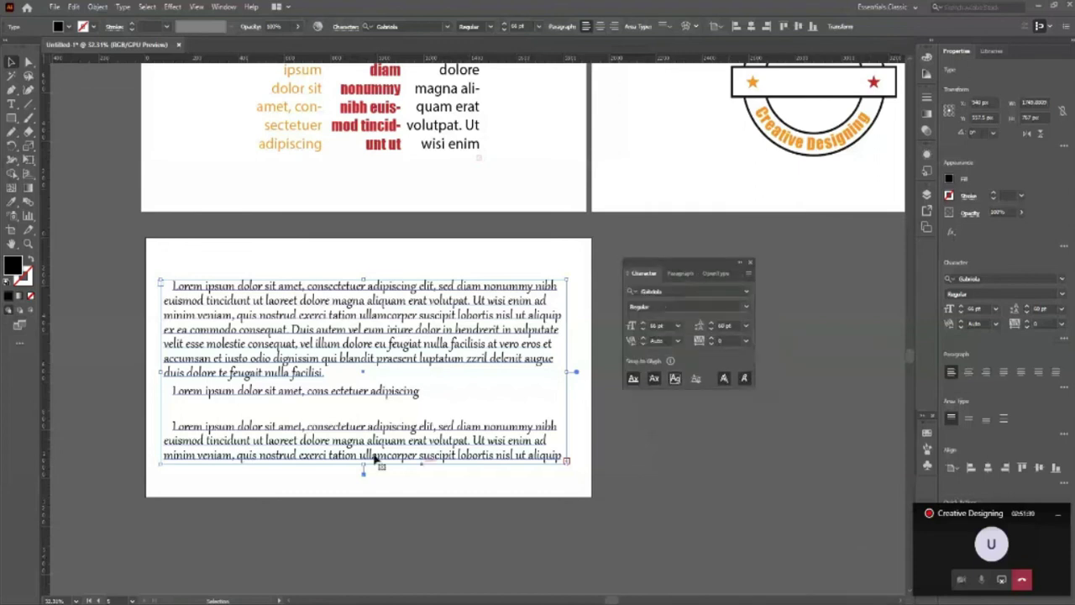
scroll(485, 469, "up", 1)
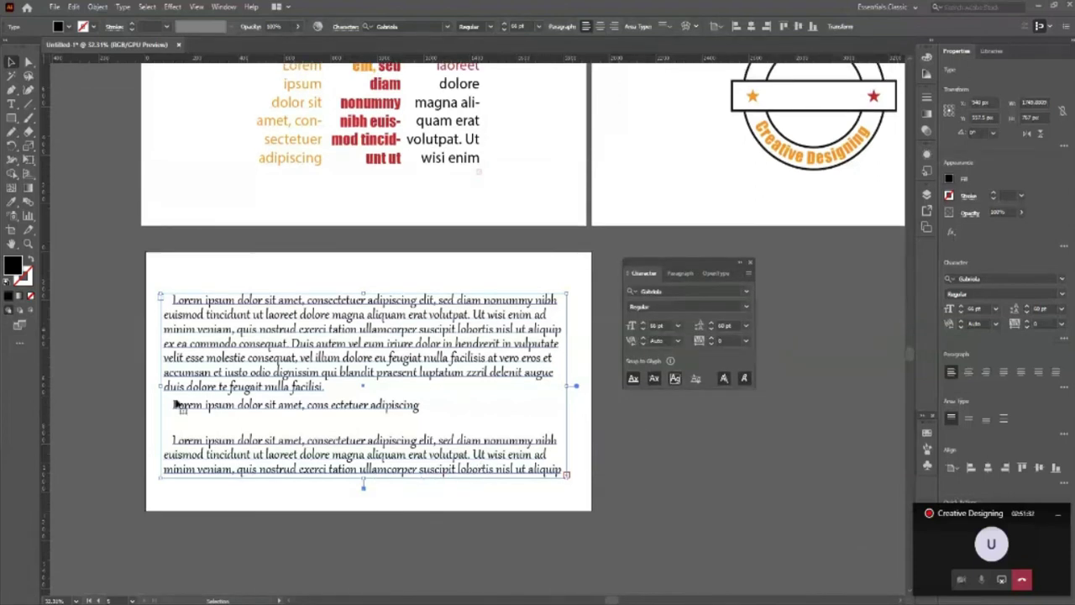
left_click(714, 480)
scroll(439, 341, "up", 3)
scroll(440, 341, "up", 2)
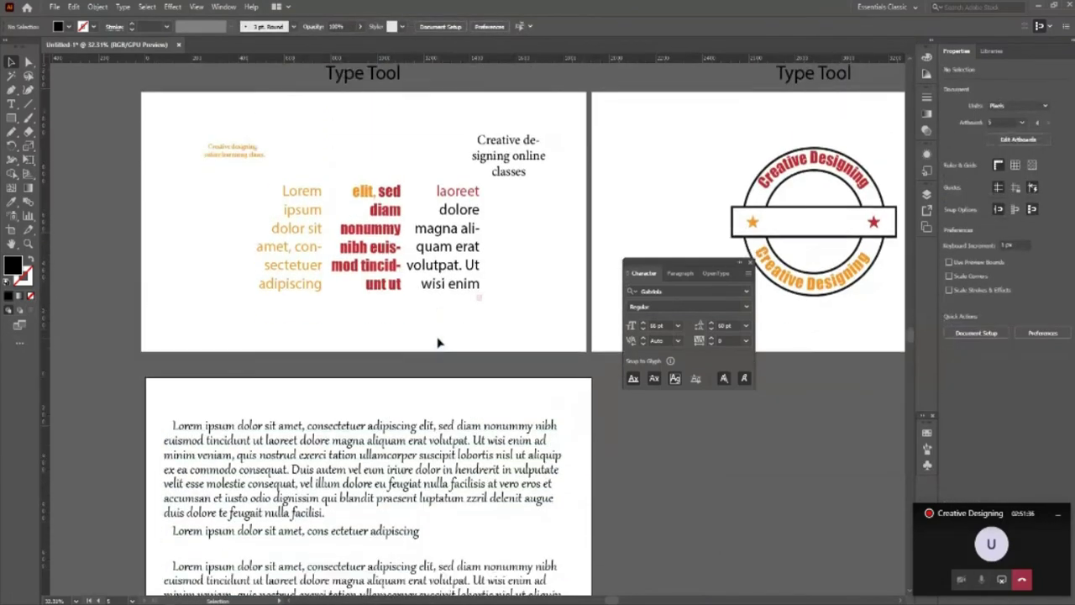
scroll(437, 342, "down", 5)
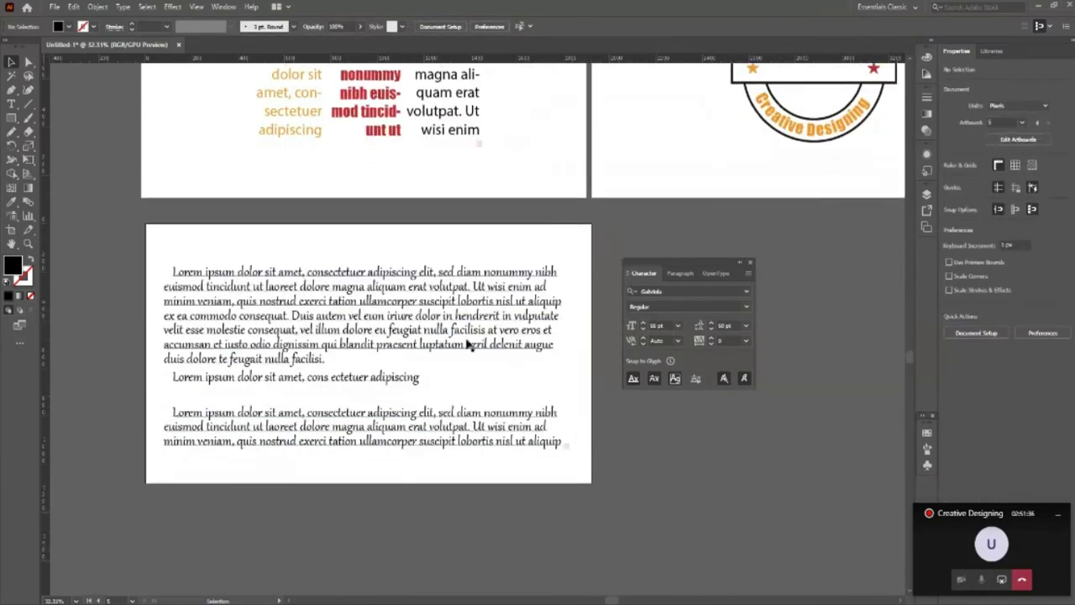
left_click(751, 262)
Zoom out and Alt-drag the Lorem ipsum artboard right to create Artboard 1 copy 2.
key("z")
mouse_move(143, 361)
left_mouse_down()
mouse_move(89, 342)
mouse_move(643, 377)
left_mouse_up()
key("v")
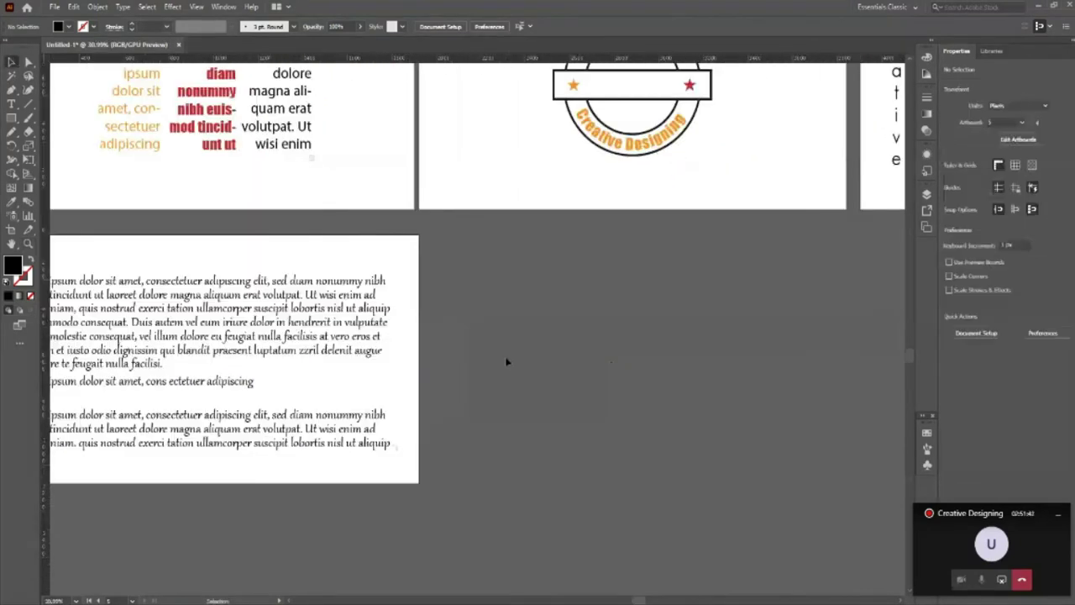
key("shift+o")
mouse_move(454, 387)
left_mouse_down()
mouse_move(759, 388)
mouse_move(746, 389)
left_mouse_up()
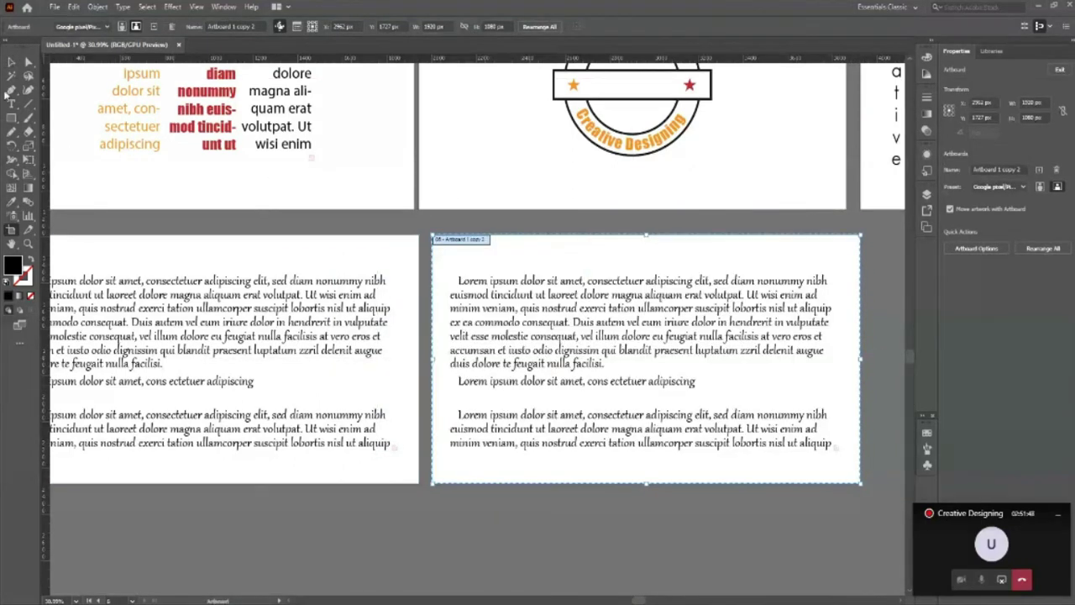
Delete the copied Lorem ipsum paragraphs from the new artboard.
left_click(11, 62)
left_click(583, 432)
key("Delete")
key("z")
left_click_drag(586, 363, 678, 354)
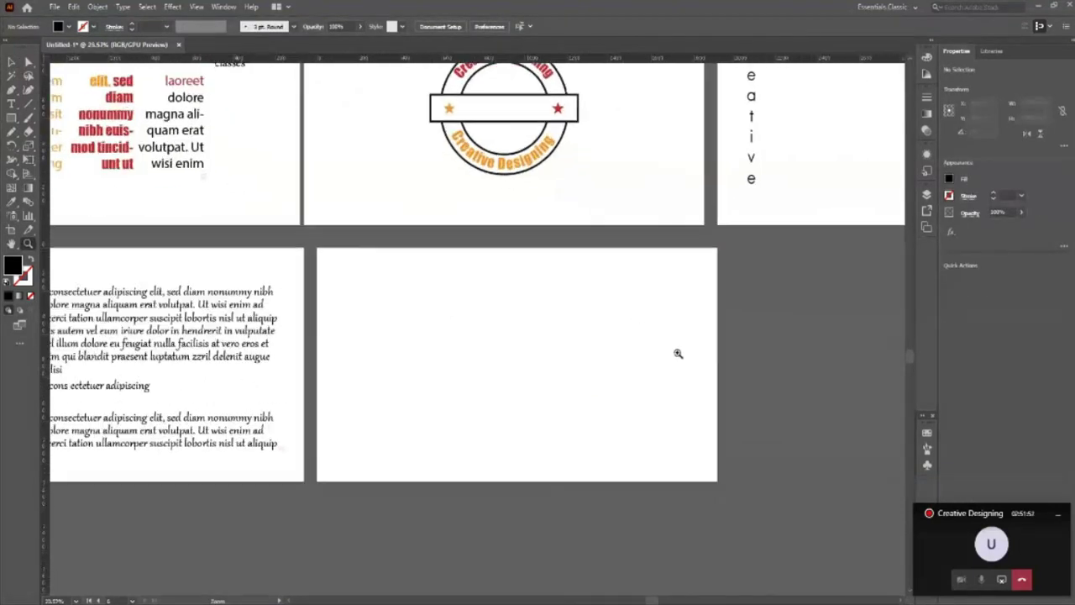
Add 'Type Tool' as point text on the empty artboard and scale it up large.
key("t")
left_click(454, 392)
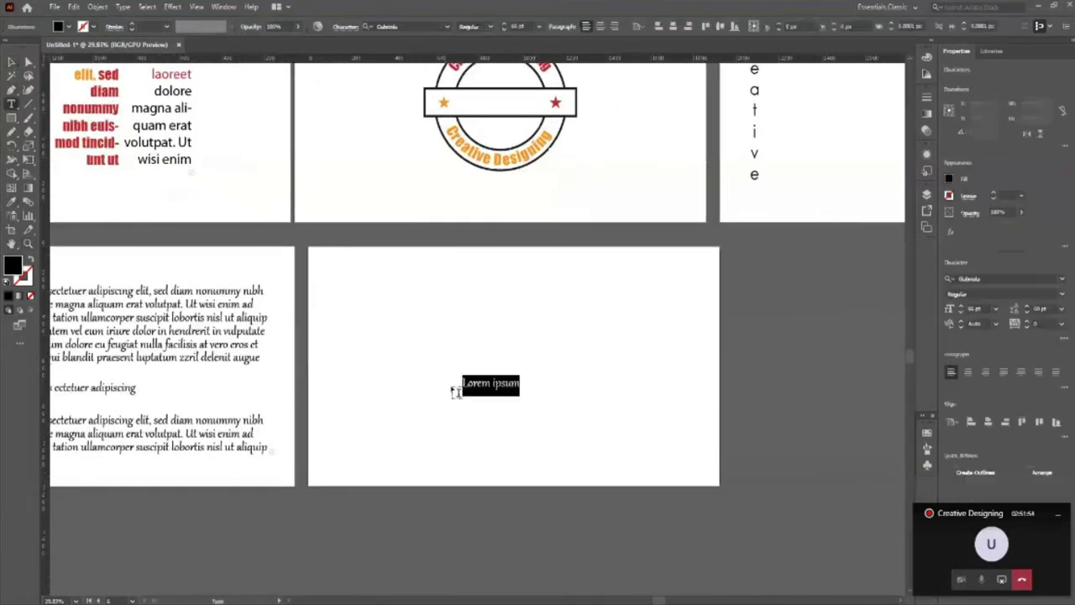
type("Type Tool")
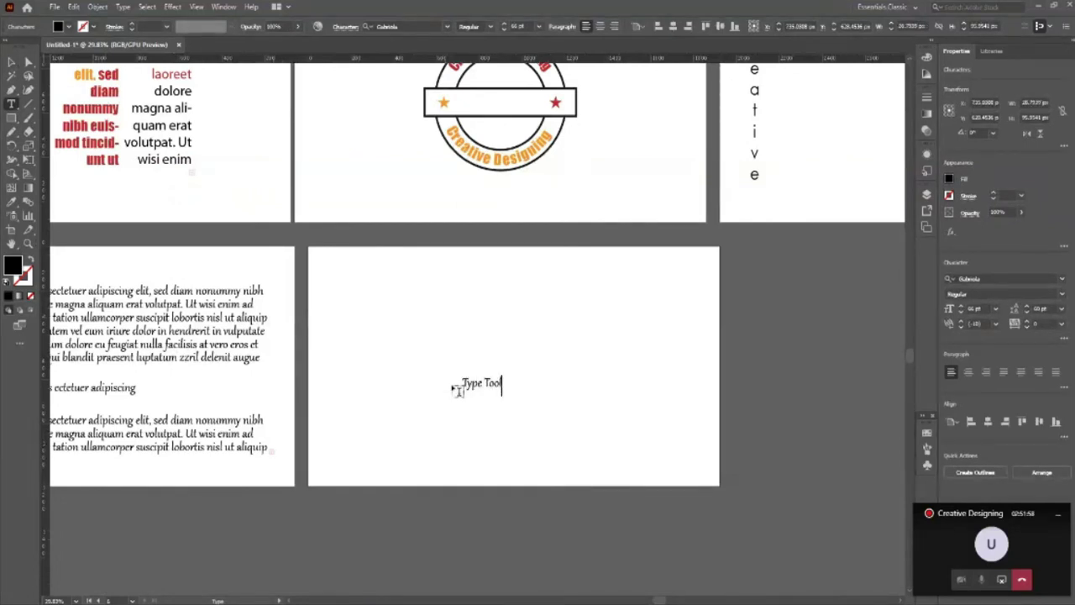
key("Escape")
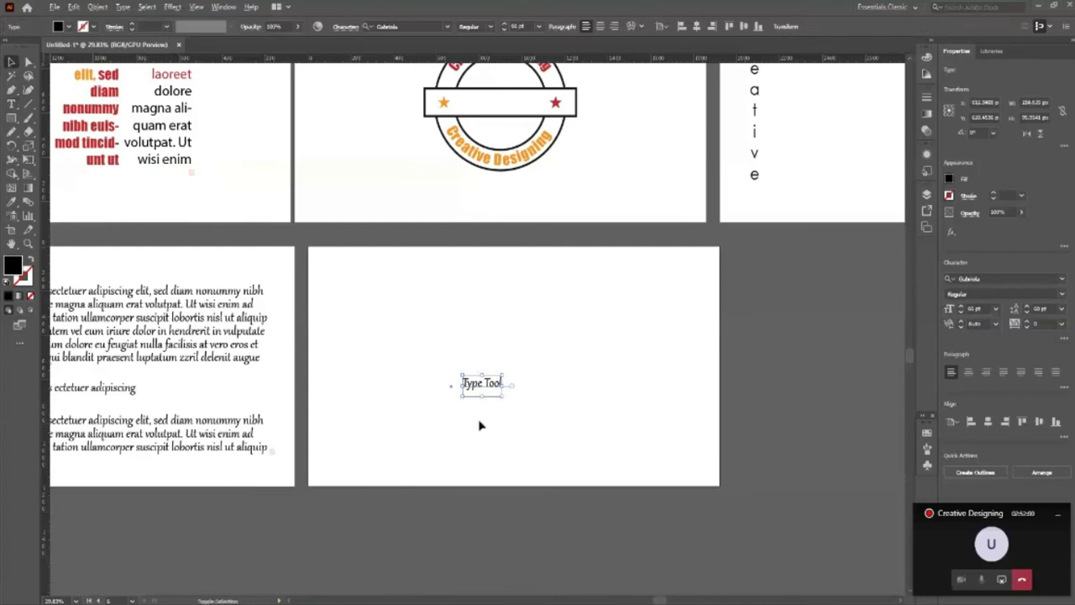
left_click_drag(504, 395, 622, 463)
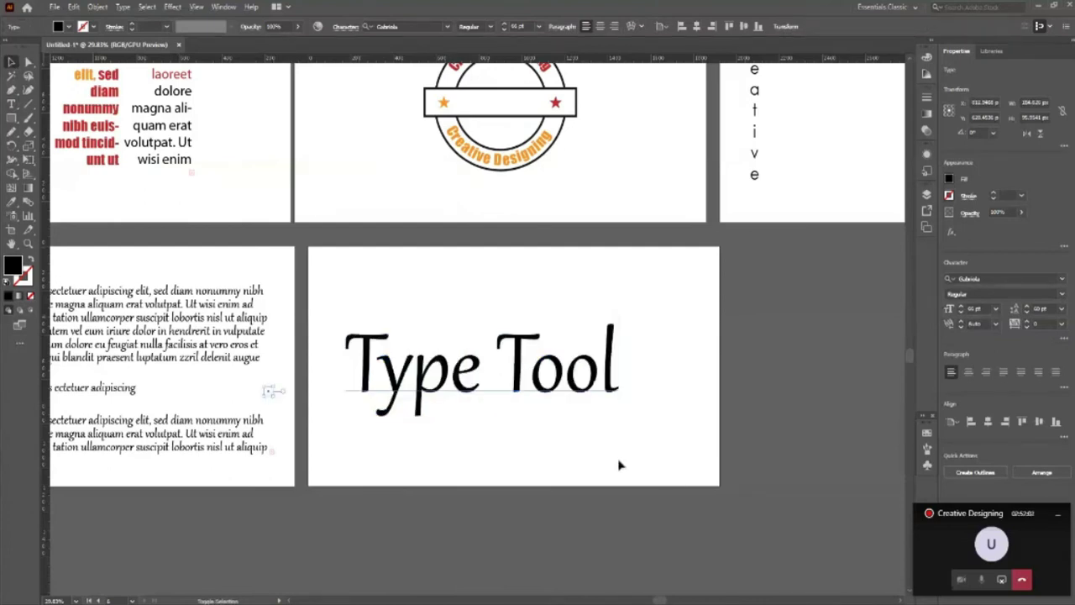
left_click(871, 451)
scroll(885, 454, "up", 1)
scroll(630, 482, "up", 1)
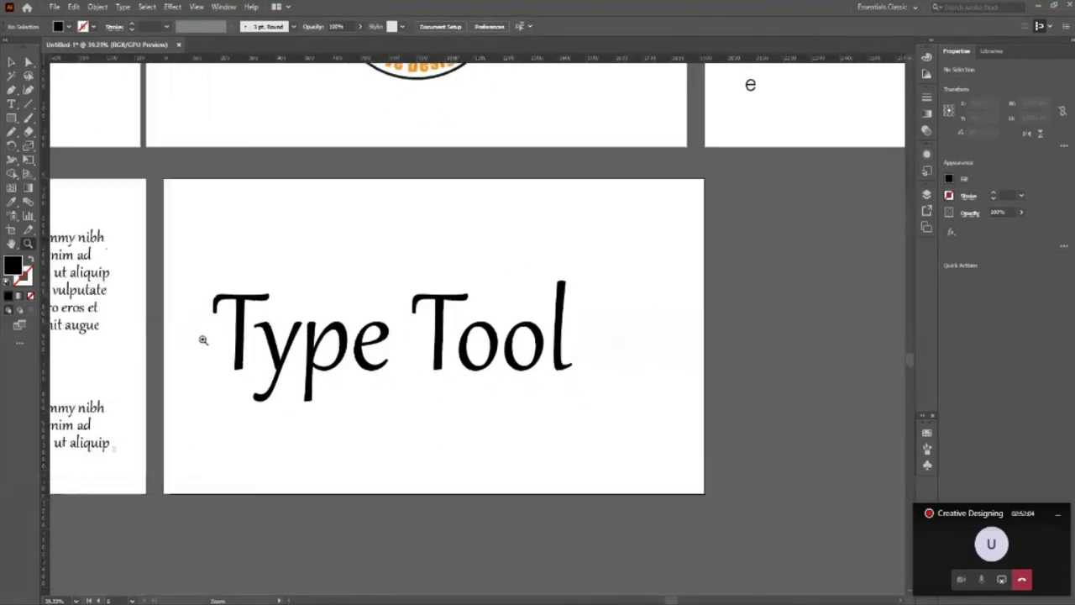
left_click(365, 365)
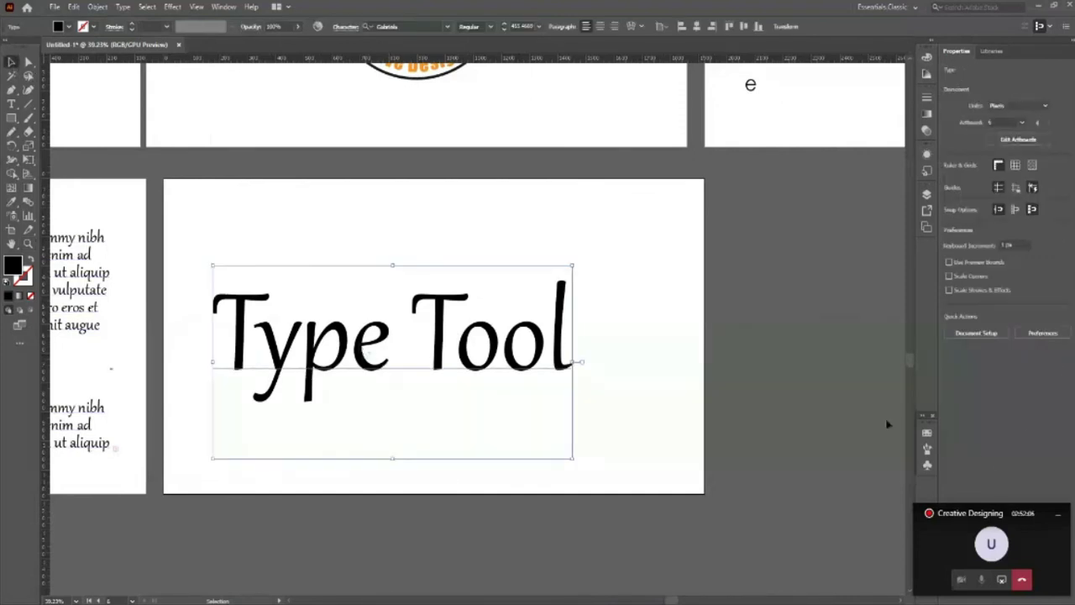
key("ctrl+t")
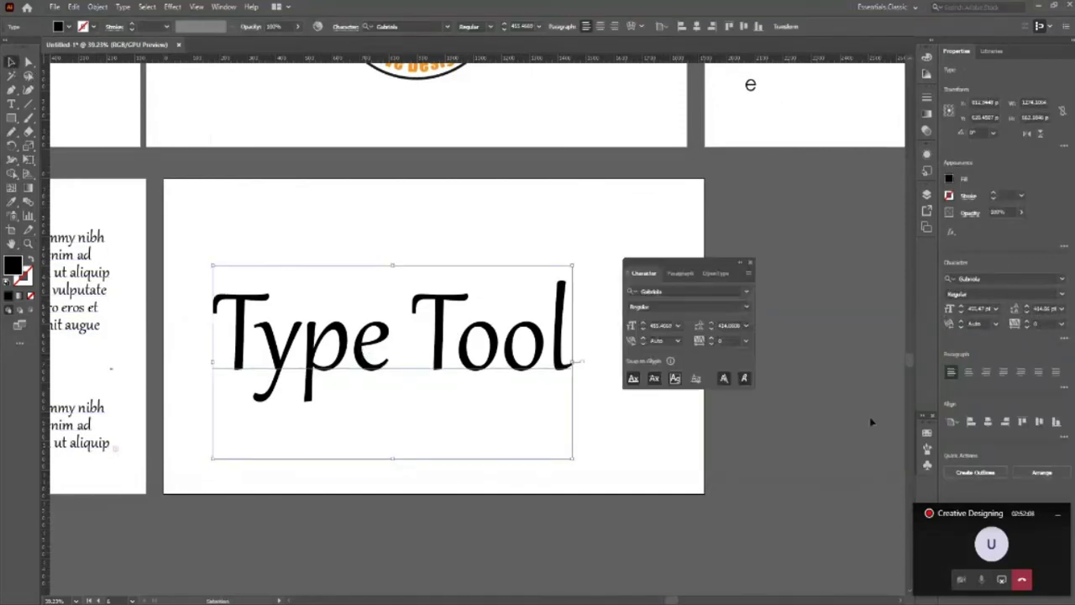
left_click(750, 264)
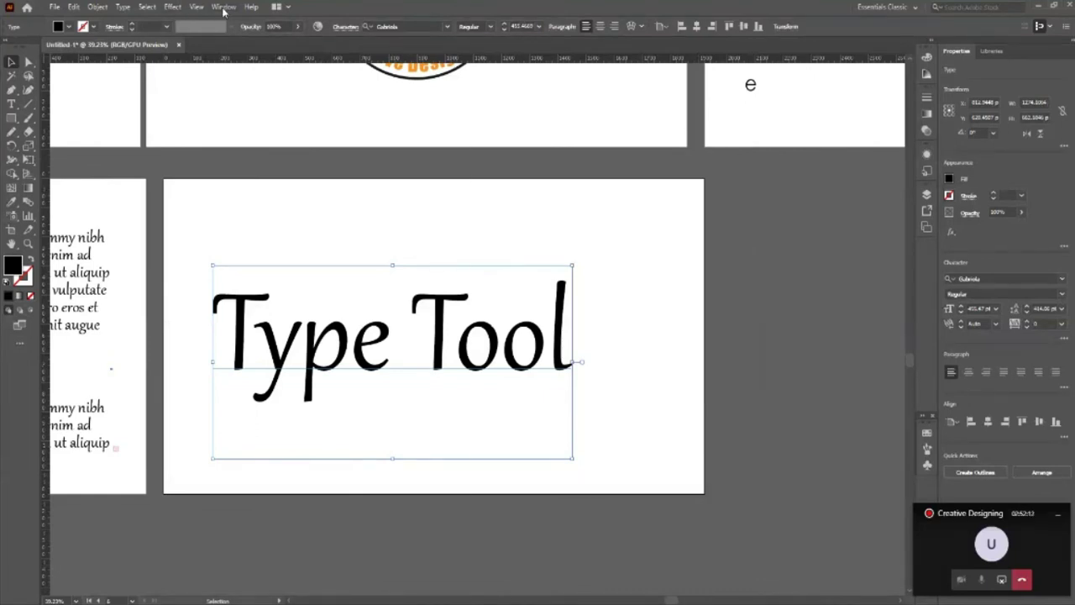
left_click(224, 7)
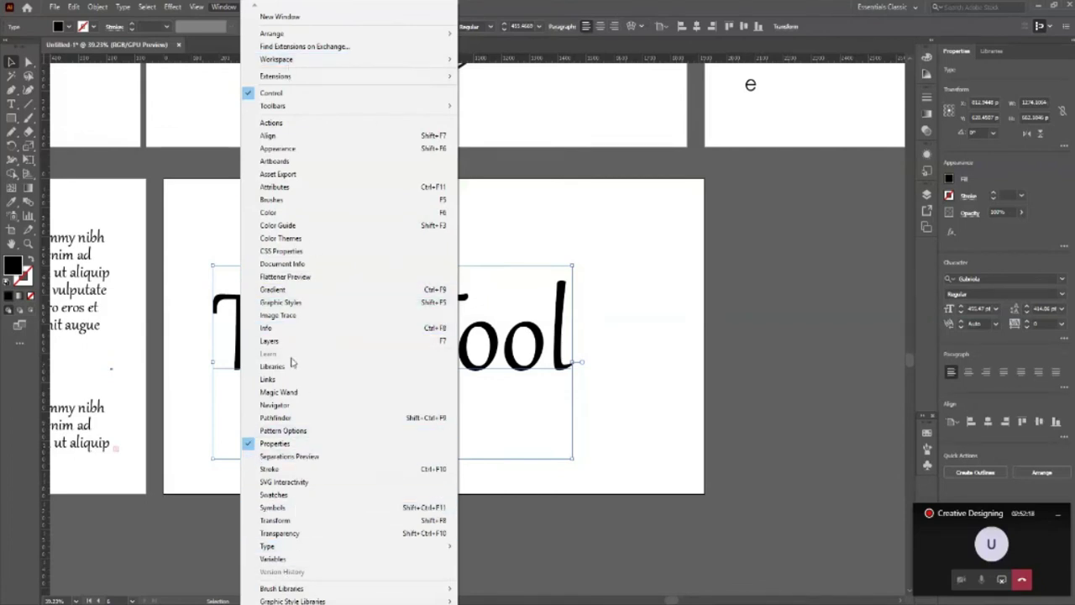
left_click(672, 293)
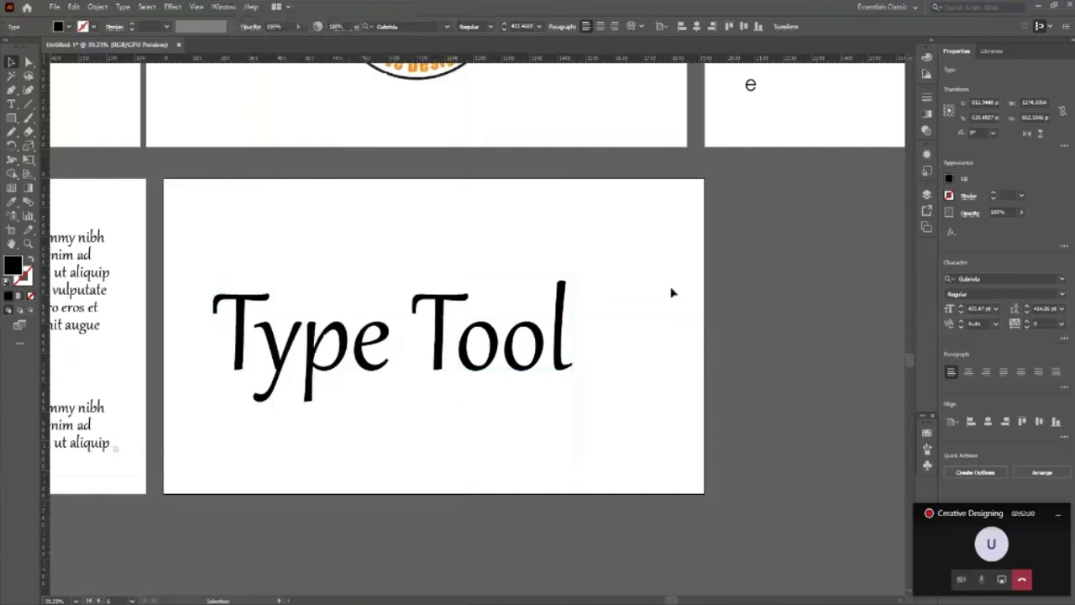
key("ctrl+t")
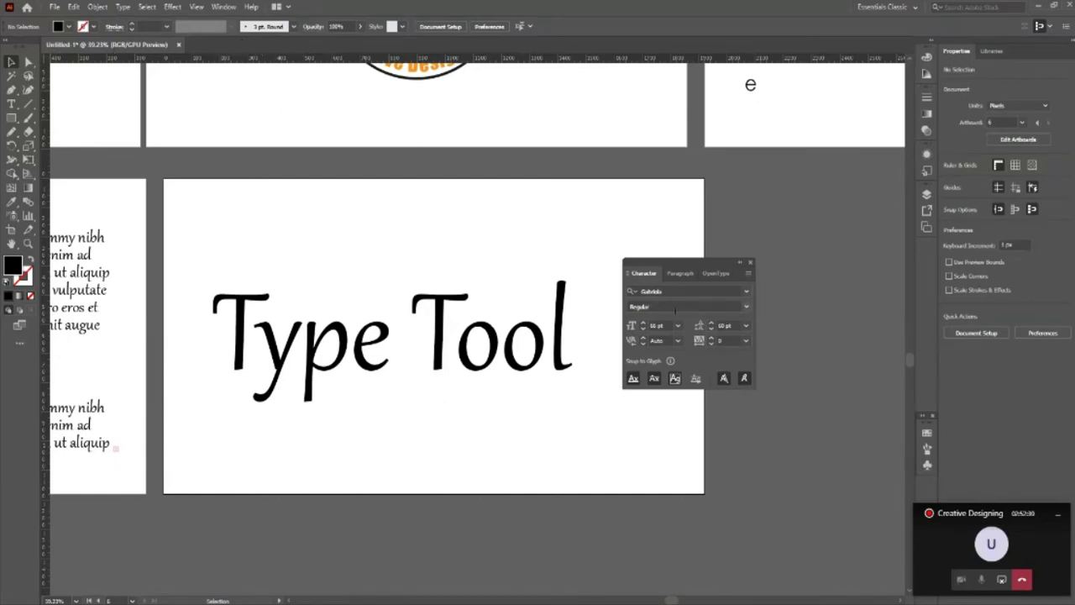
Keep the Regular style and raise the heading to 465 pt with 422 pt leading.
left_click(746, 306)
left_click(651, 320)
left_click(480, 378)
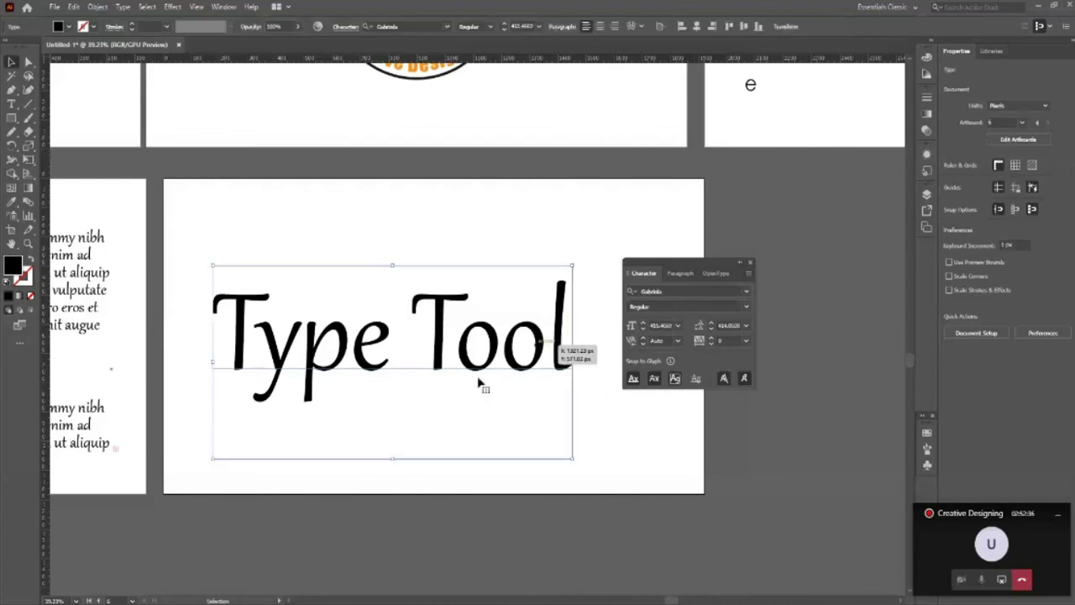
left_click(643, 322)
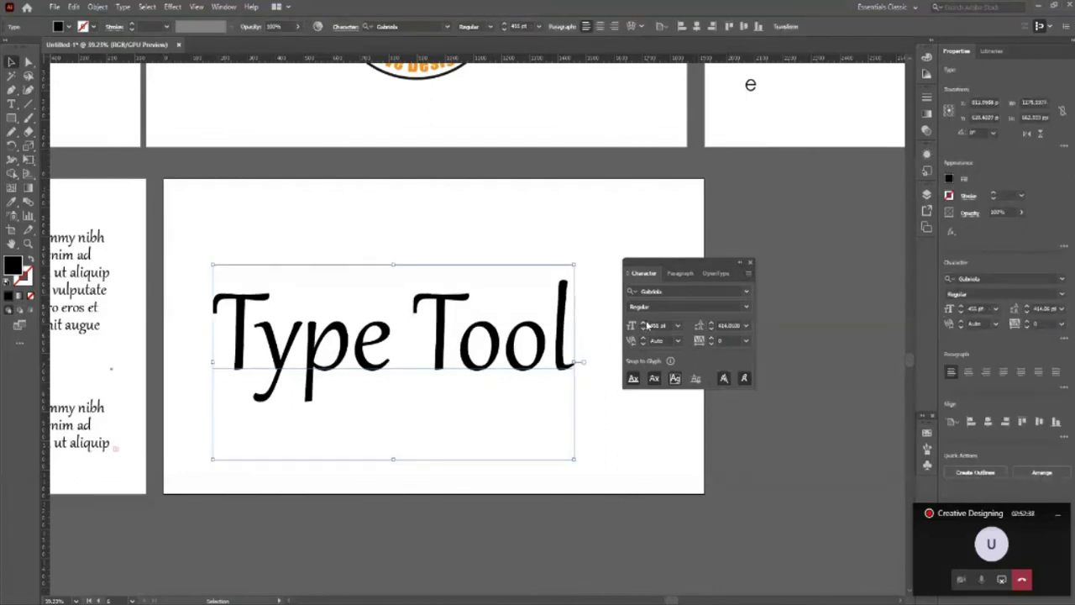
left_click(643, 323)
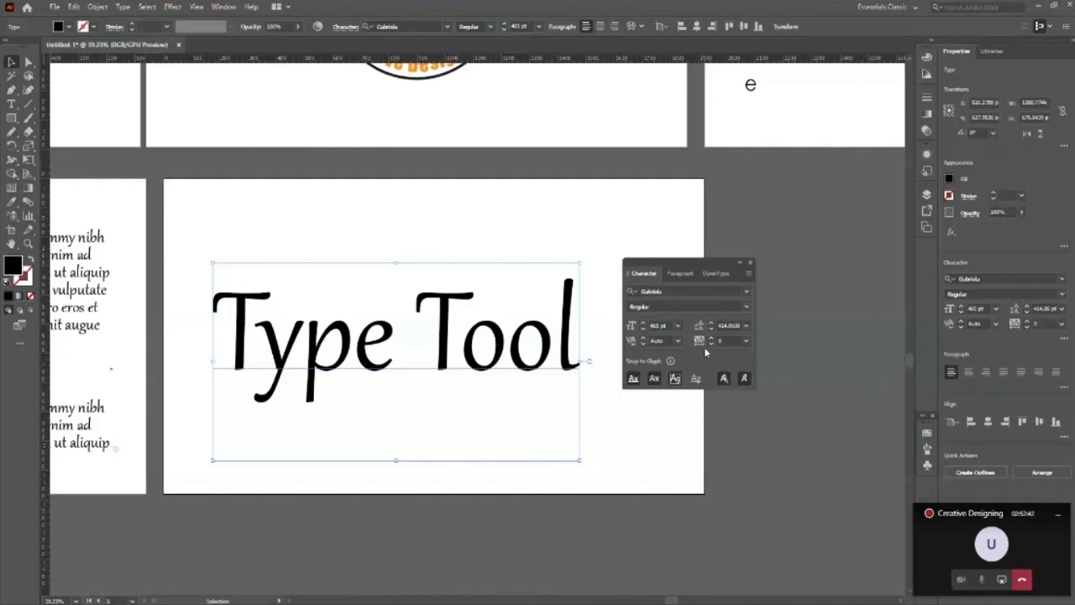
left_click(712, 324)
Increase the Type Tool heading's tracking to 36, dismissing the kerning warning.
left_click(644, 339)
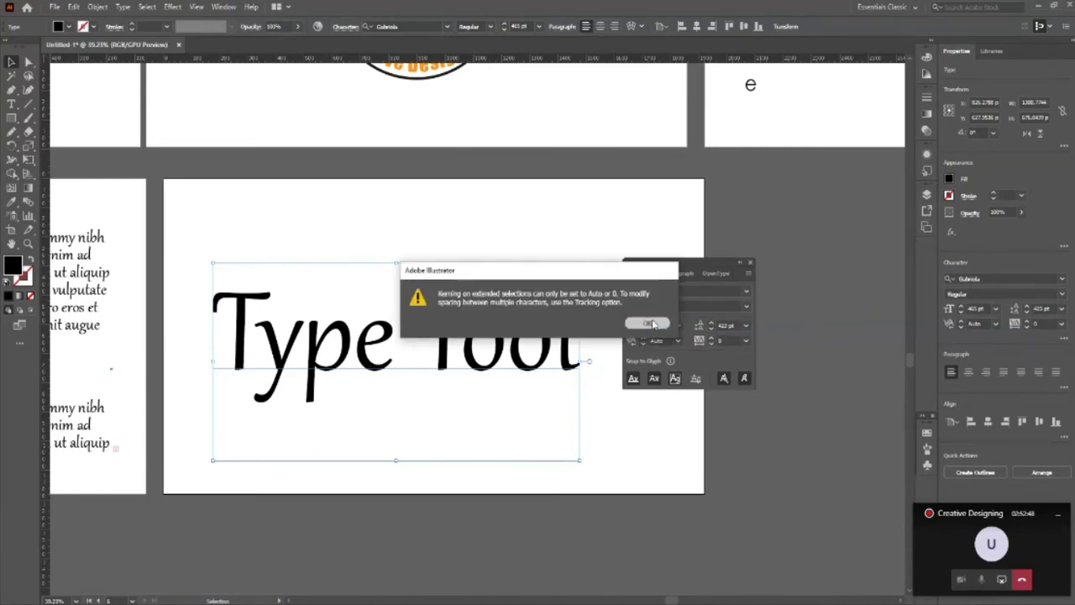
left_click(652, 324)
left_click(633, 343)
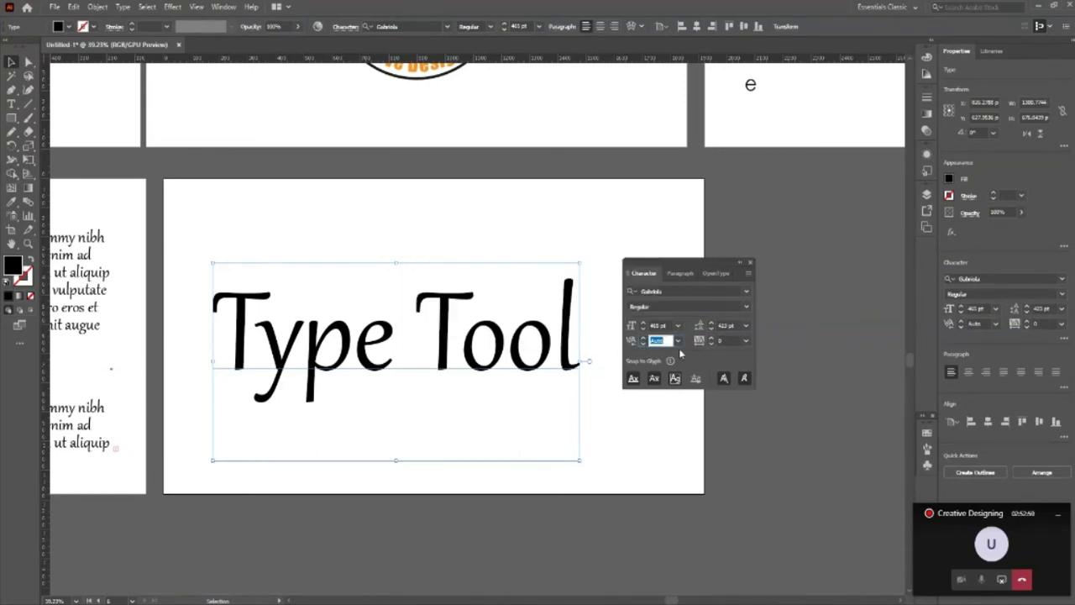
left_click(712, 339)
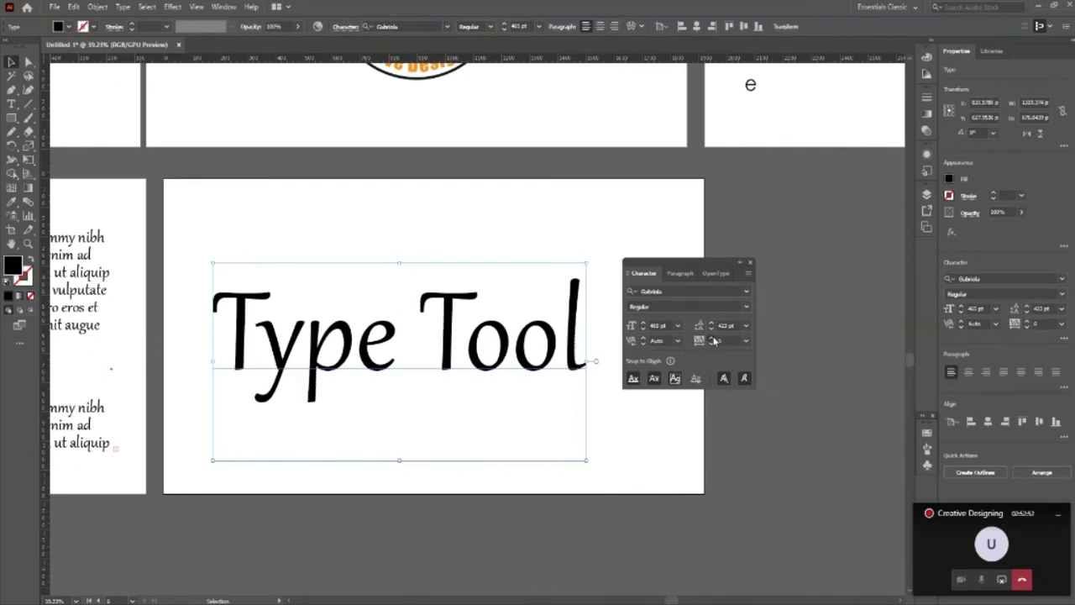
left_click(712, 338)
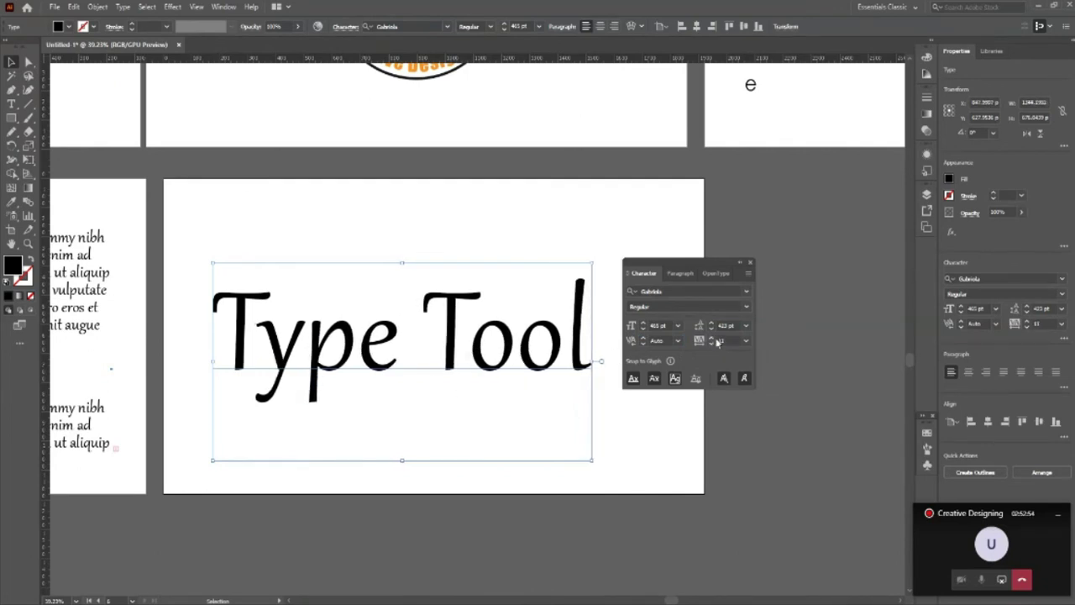
left_click(712, 338)
left_click(713, 338)
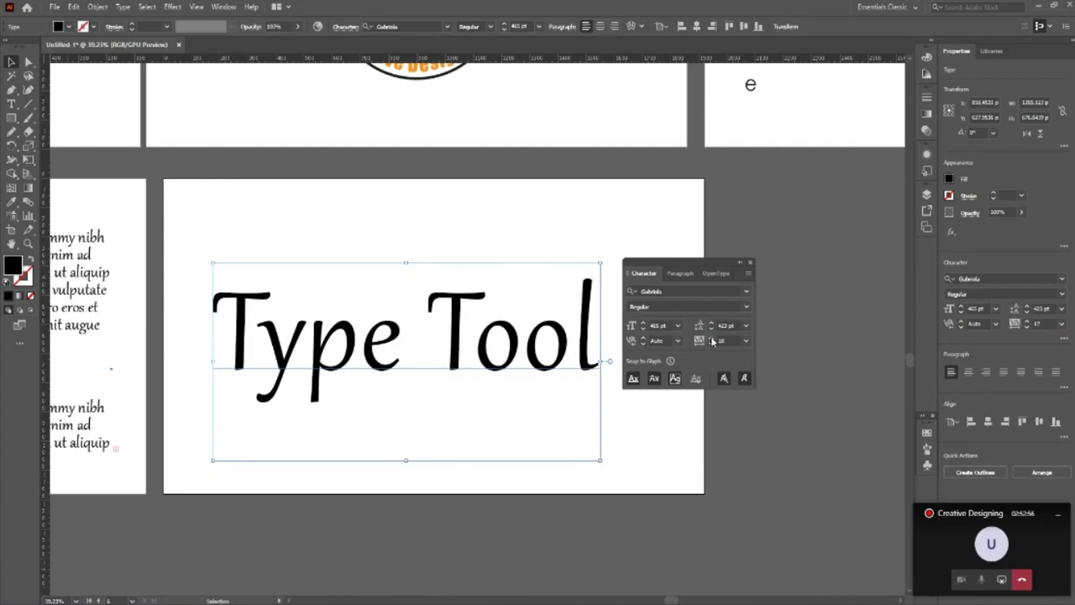
left_click(712, 339)
left_click(712, 339)
left_click(713, 338)
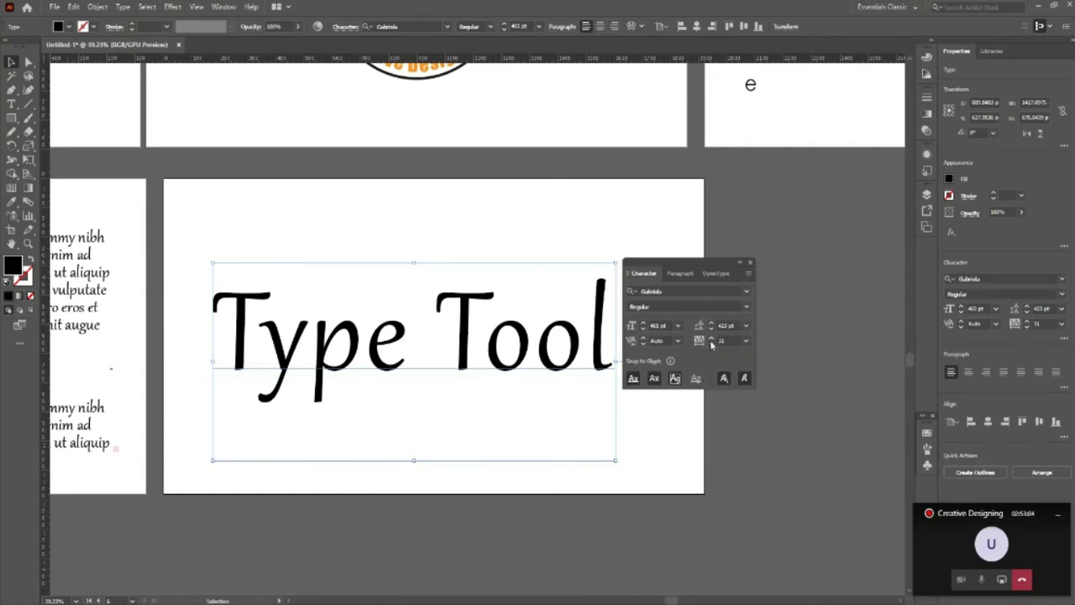
left_click(712, 338)
left_click(712, 339)
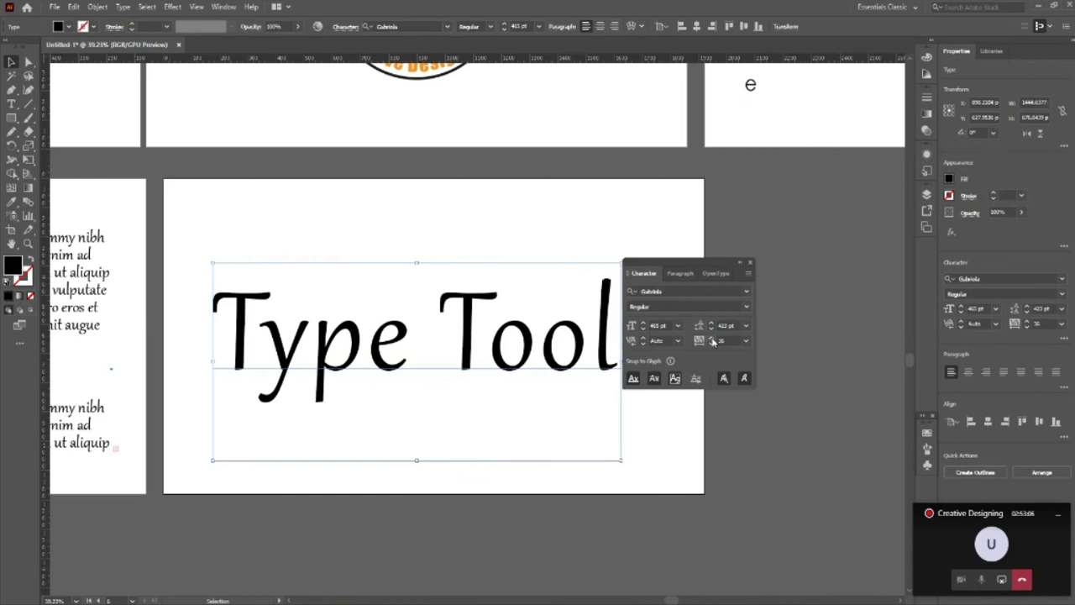
Keep kerning at Auto and move the heading higher on the artboard.
left_click(659, 325)
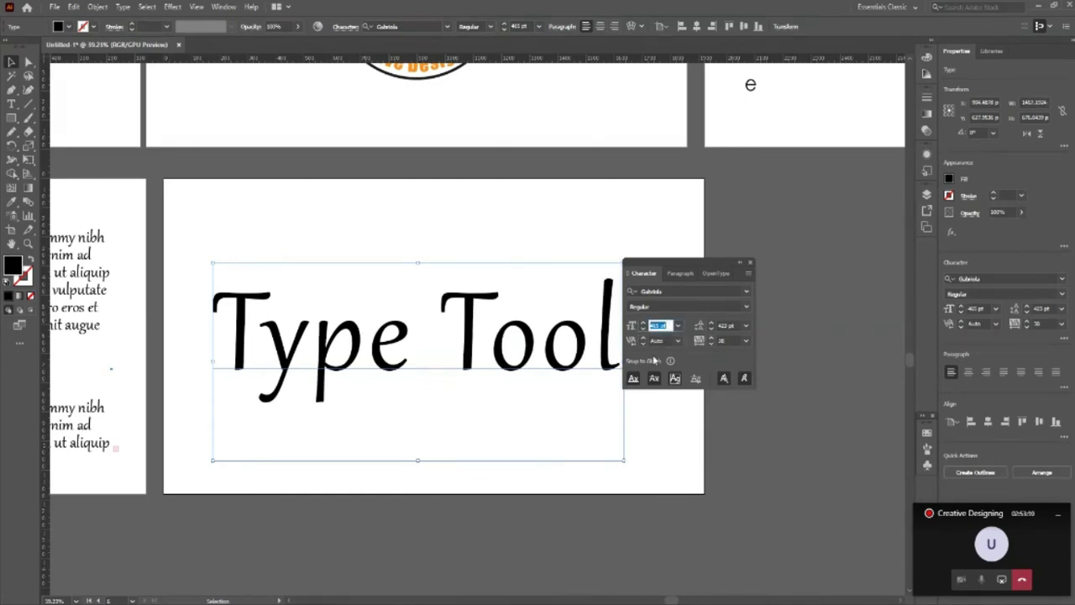
left_click(658, 340)
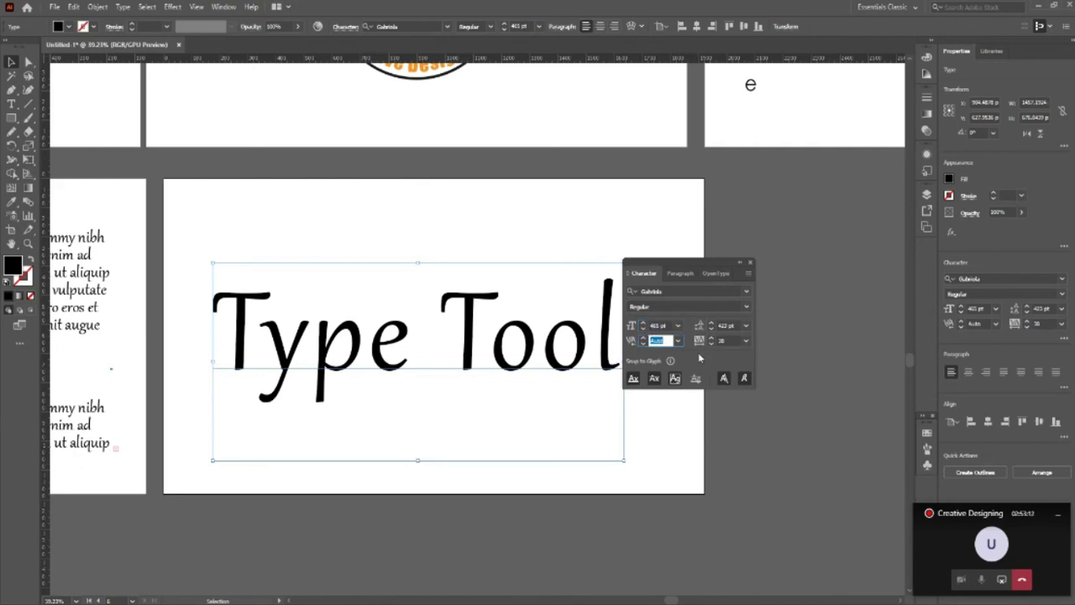
left_click(674, 378)
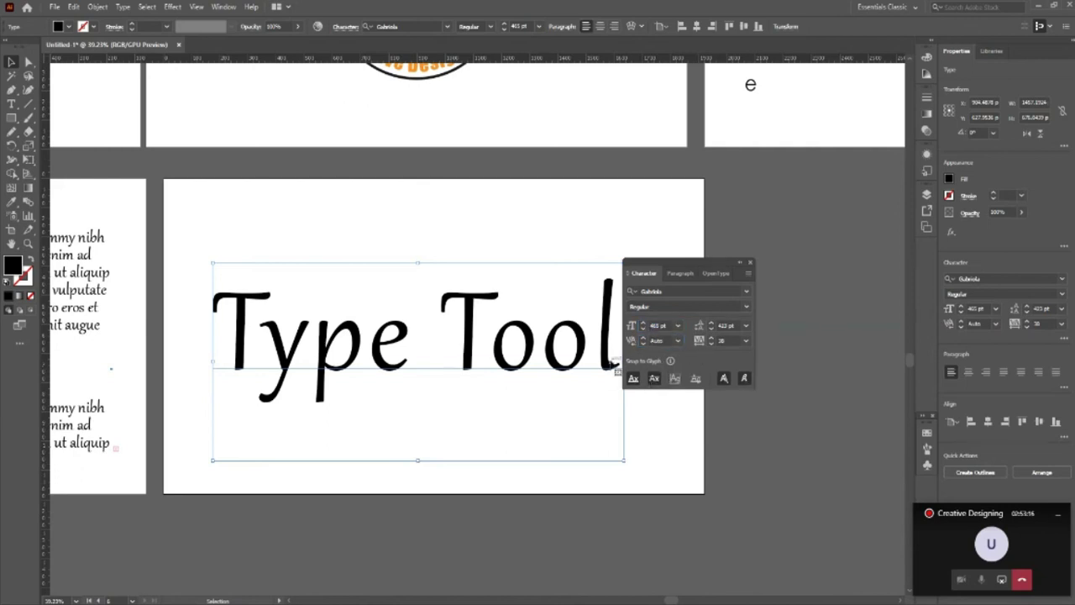
left_click(636, 341)
left_click(632, 326)
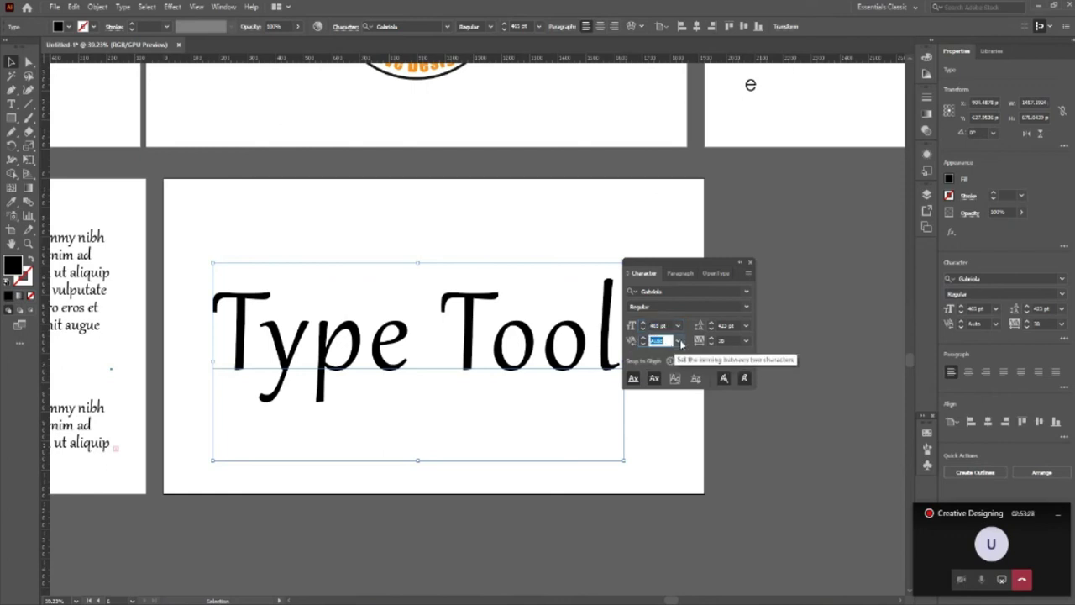
left_click(679, 341)
left_click(680, 342)
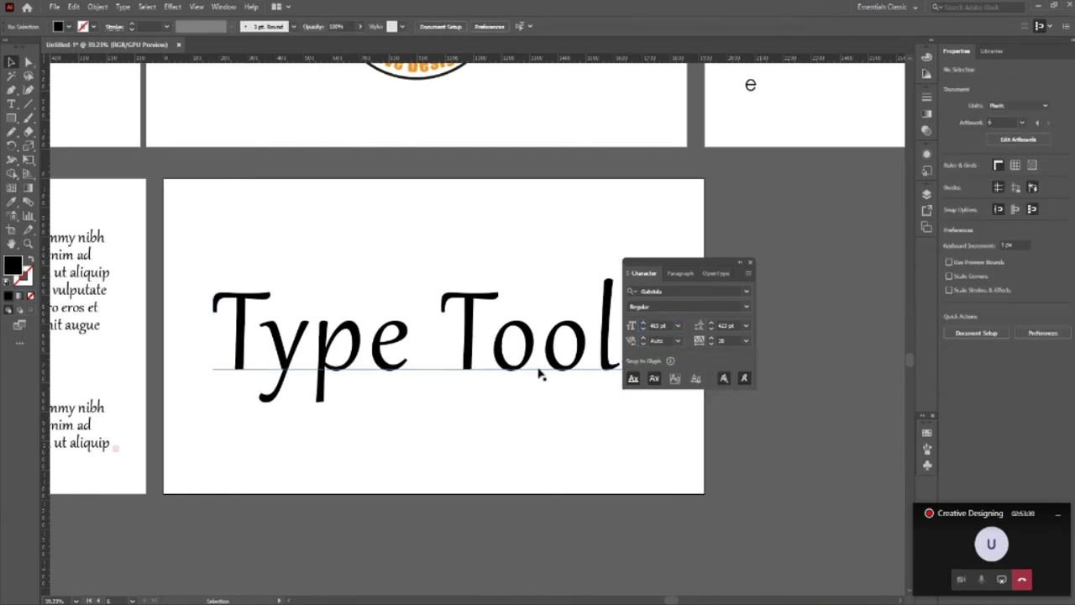
left_click_drag(531, 357, 521, 298)
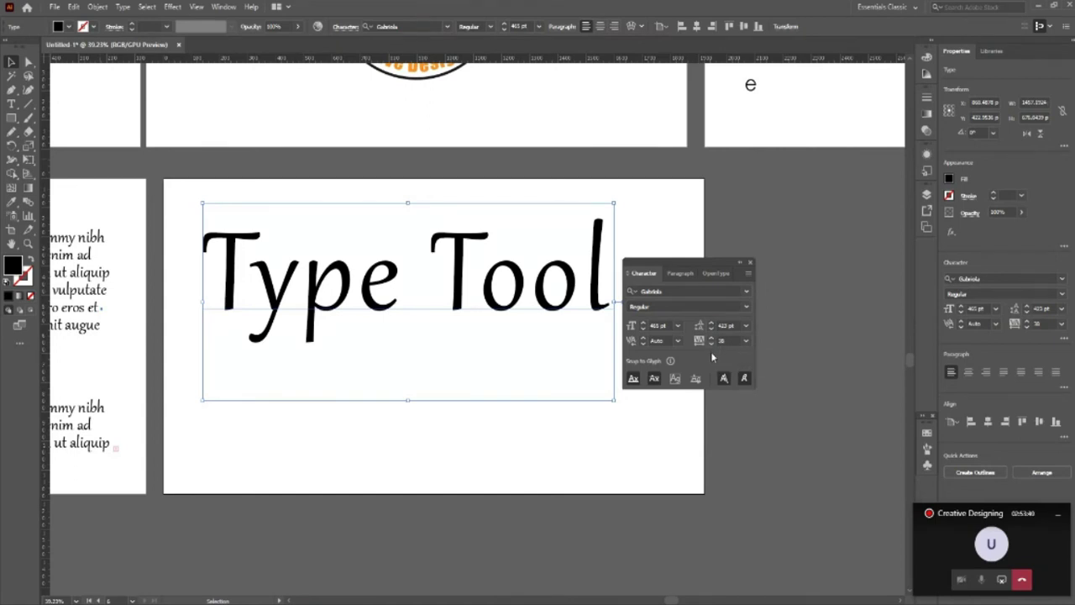
Tighten the Type Tool heading's tracking slightly below 36.
left_click(656, 438)
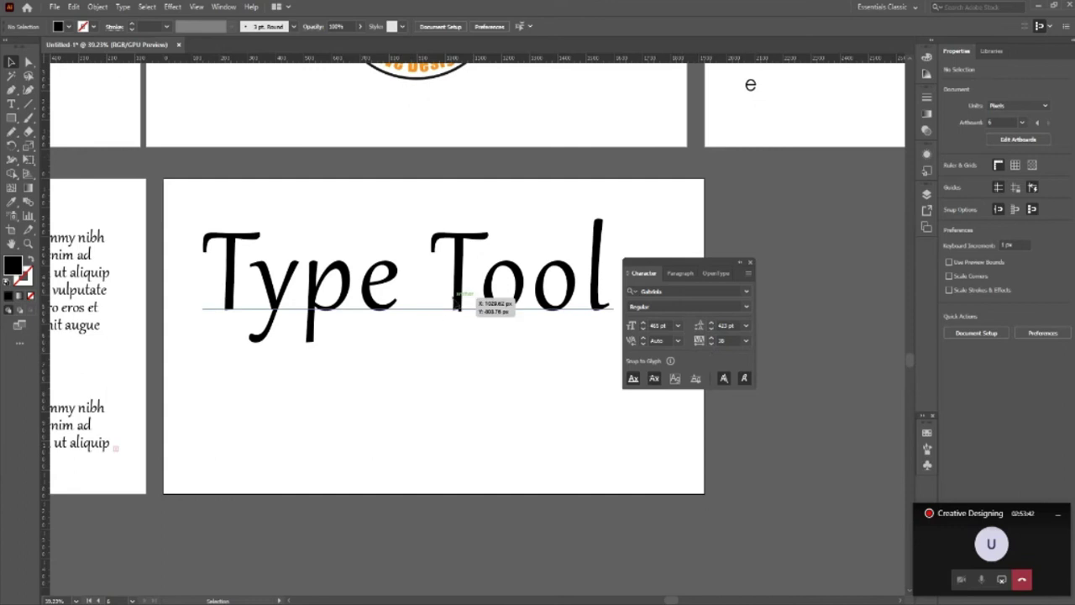
left_click(474, 303)
left_click(711, 343)
left_click(712, 344)
left_click(711, 343)
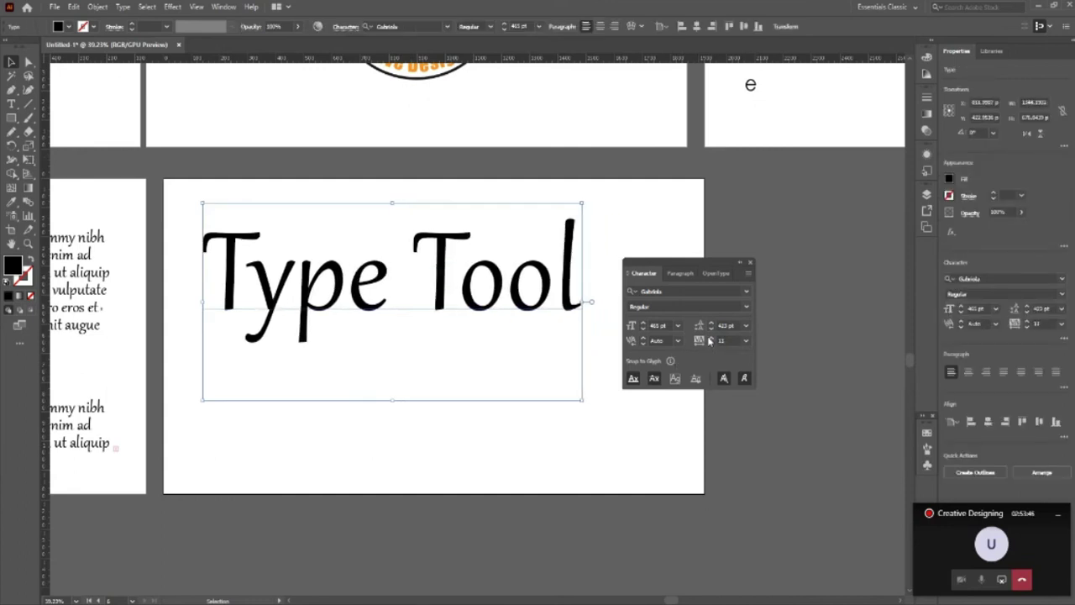
left_click(711, 338)
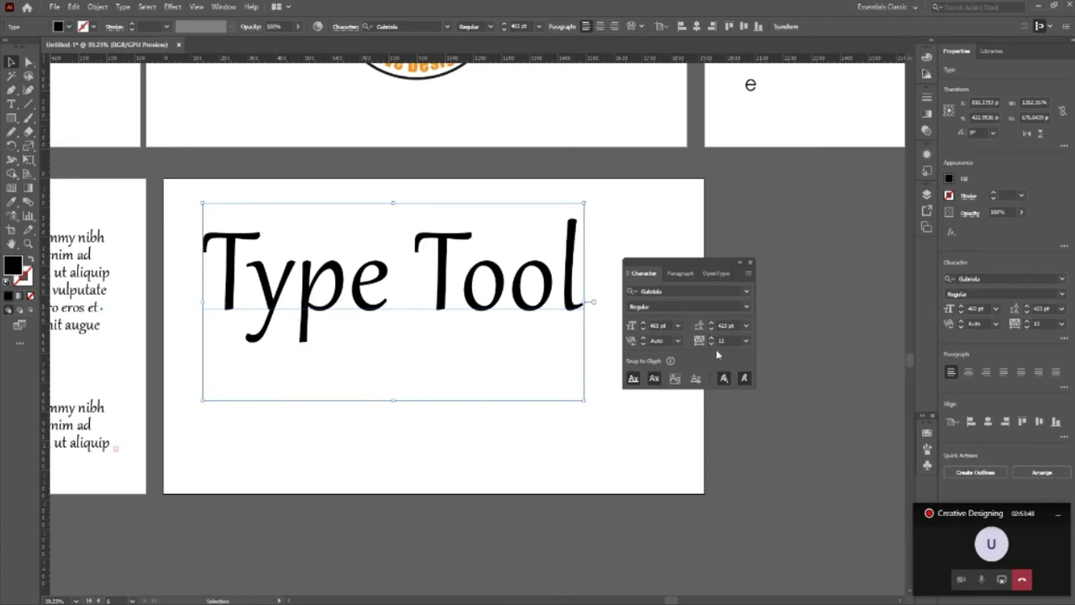
left_click(710, 339)
left_click(710, 339)
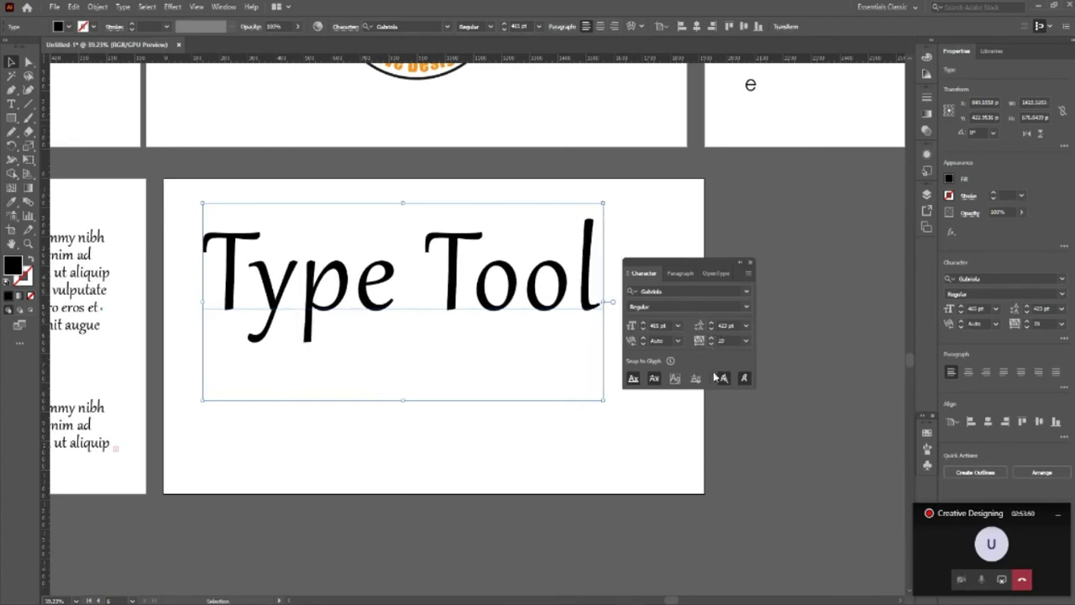
Collapse and close the floating Character panel, then deselect the heading.
left_click(740, 262)
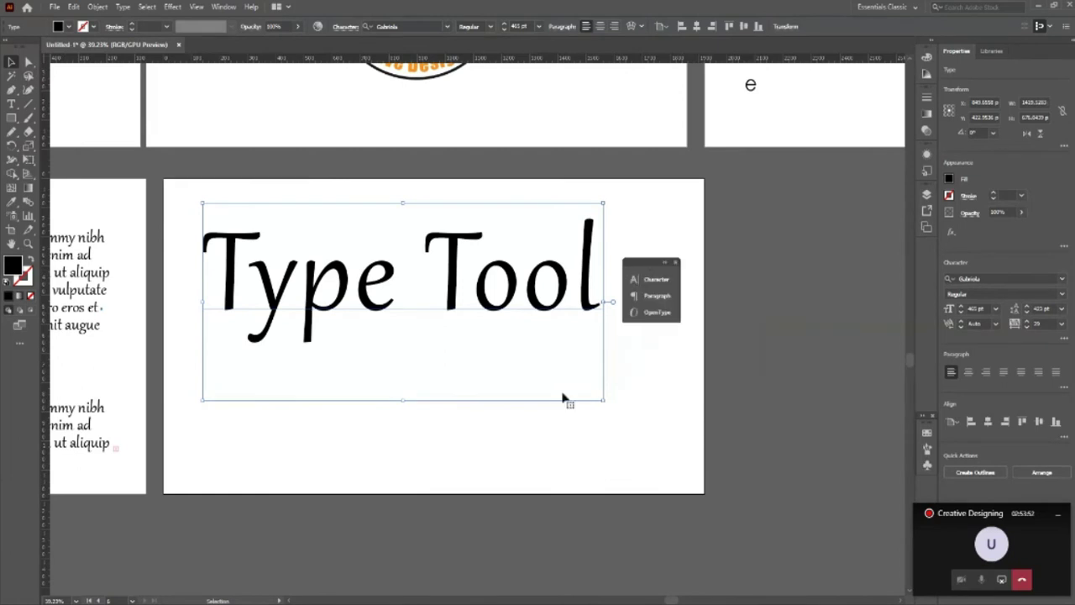
left_click(678, 263)
left_click(652, 380)
left_click(345, 302)
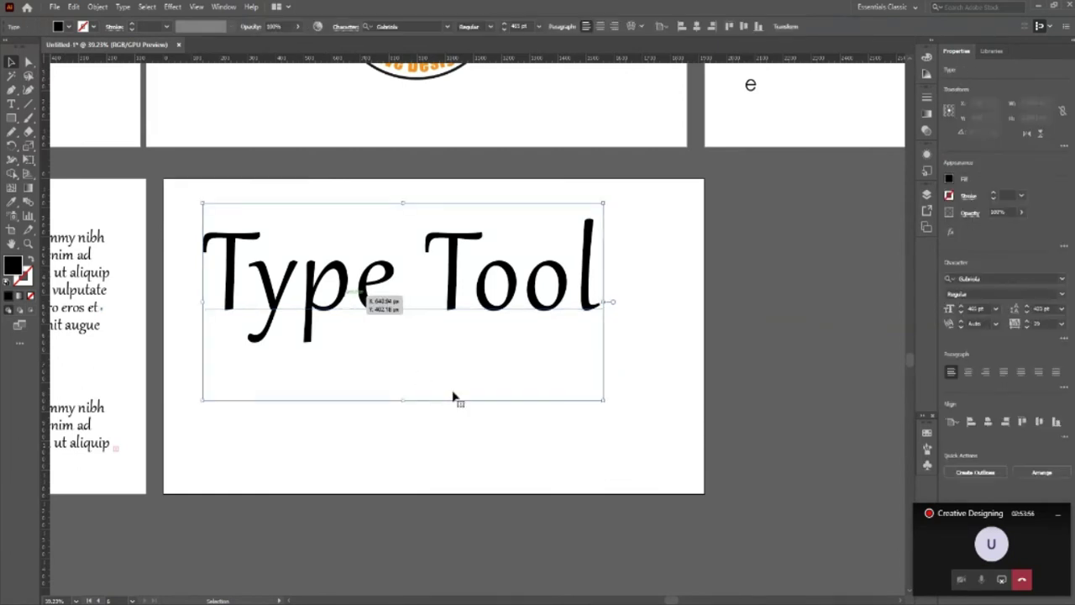
left_click(467, 449)
Place a Lorem ipsum placeholder text line beneath the Type Tool heading.
key("t")
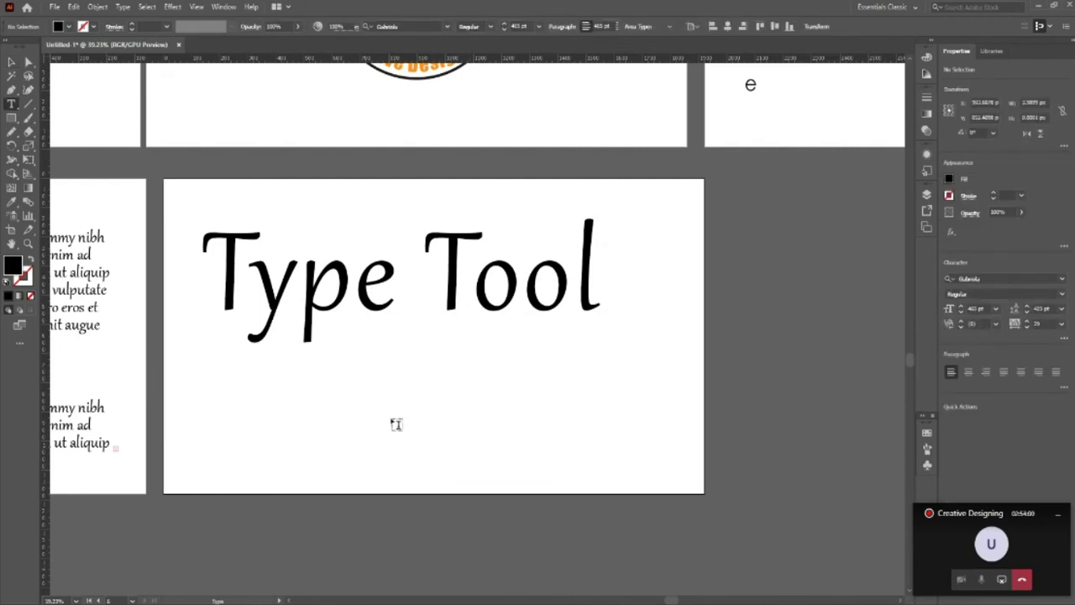
key("v")
left_click(12, 63)
mouse_move(307, 420)
left_mouse_down()
mouse_move(591, 526)
mouse_move(607, 521)
left_mouse_up()
key("t")
left_click(437, 443)
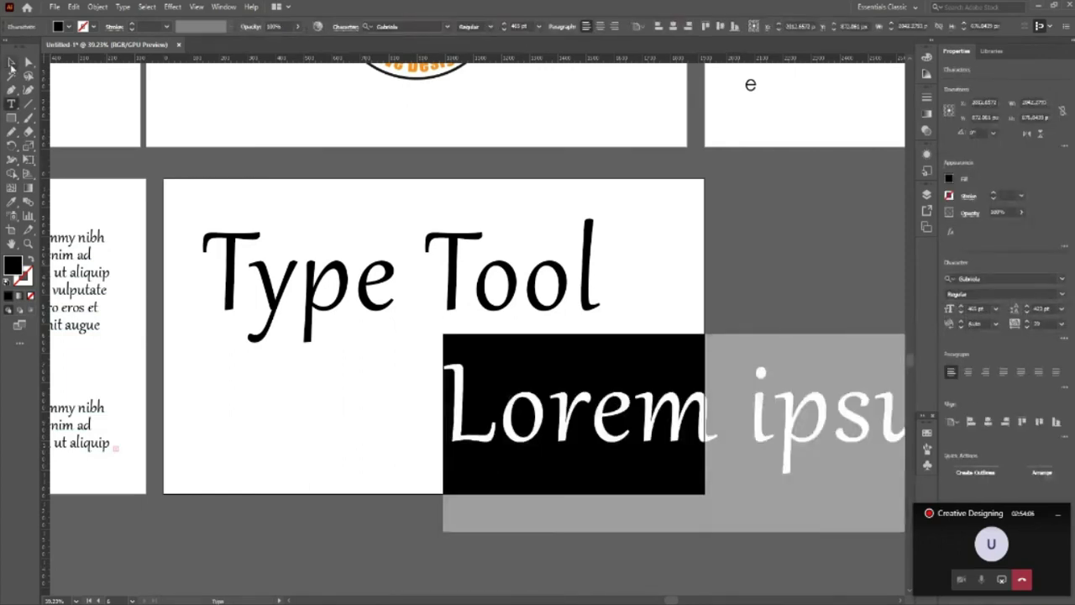
Move the Lorem ipsum line onto the artboard and scale it down to about 331 pt.
left_click(11, 63)
left_click_drag(695, 401, 487, 402)
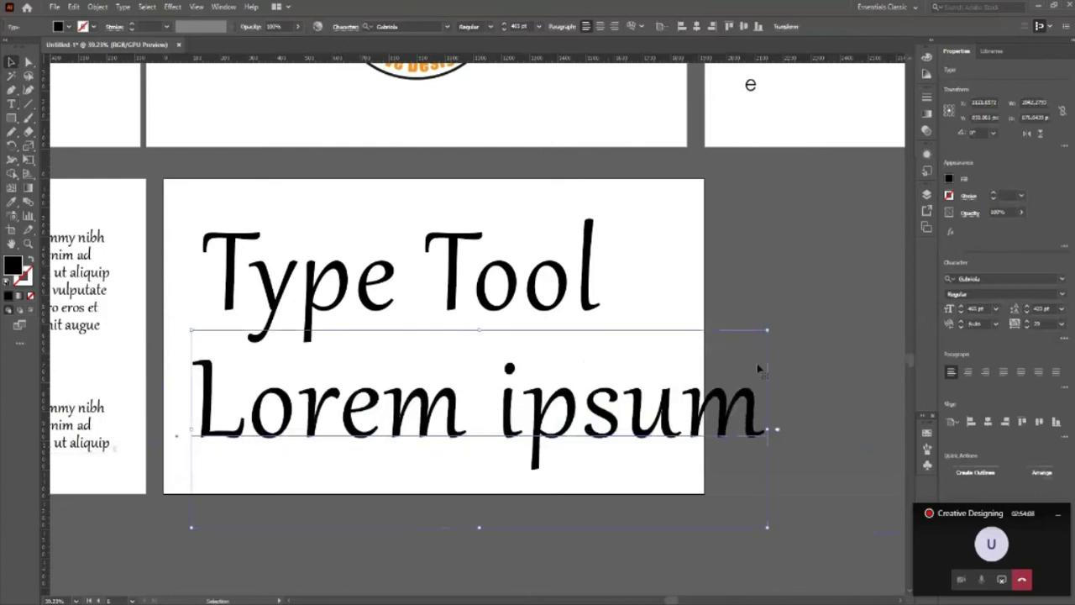
left_click_drag(765, 335, 685, 358)
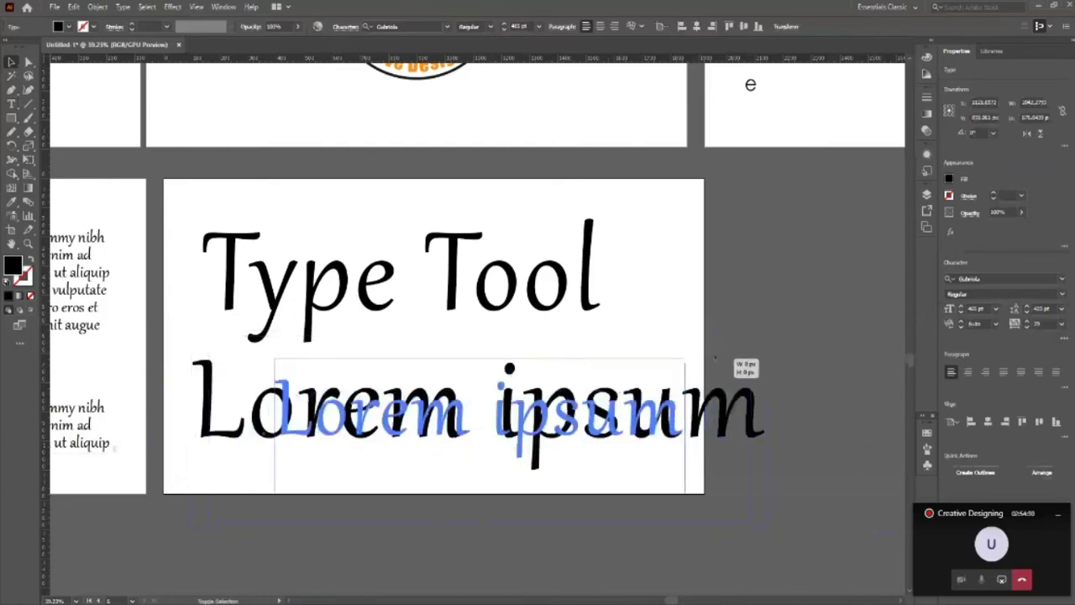
left_click_drag(525, 424, 479, 424)
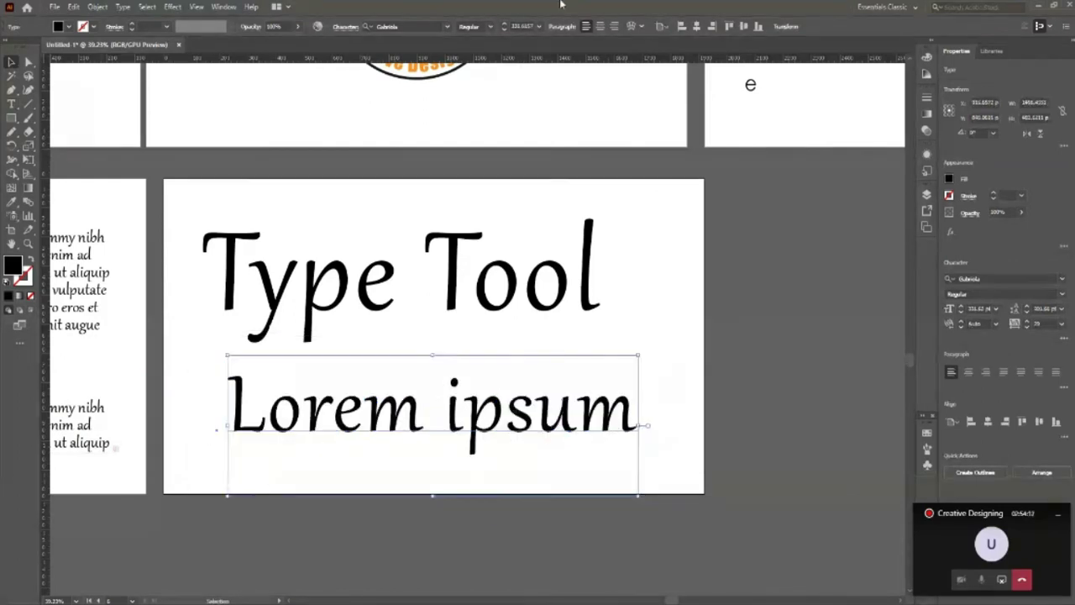
left_click(447, 26)
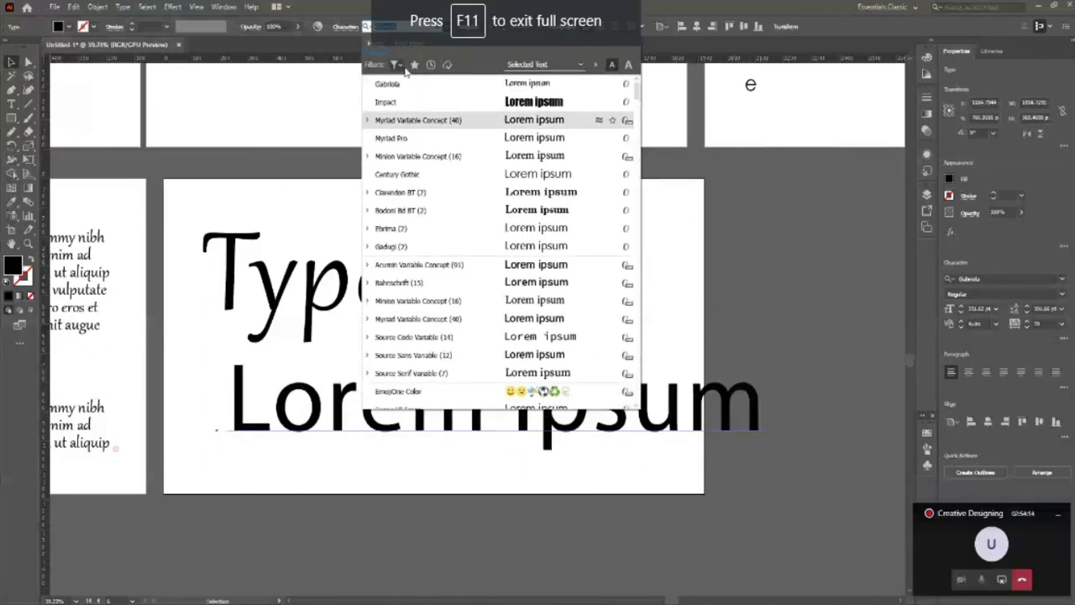
Set the Lorem ipsum line in Calibri Light and scale it to about 264 pt under the heading.
left_click(397, 65)
left_click(319, 120)
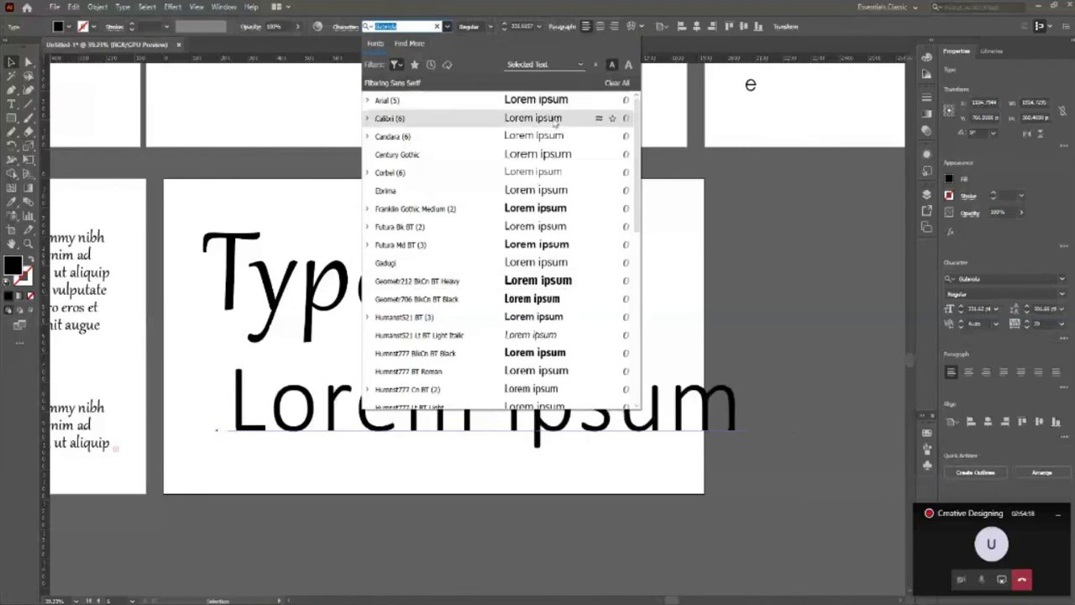
left_click(554, 119)
left_click_drag(626, 431, 608, 433)
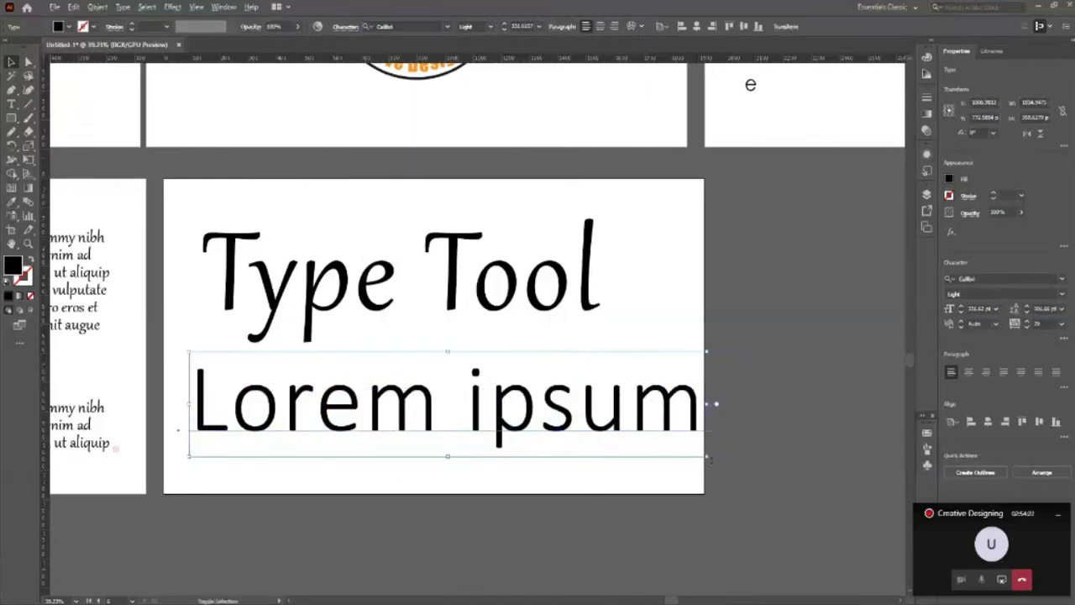
left_click_drag(705, 456, 668, 440)
left_click(672, 462)
key("ctrl+t")
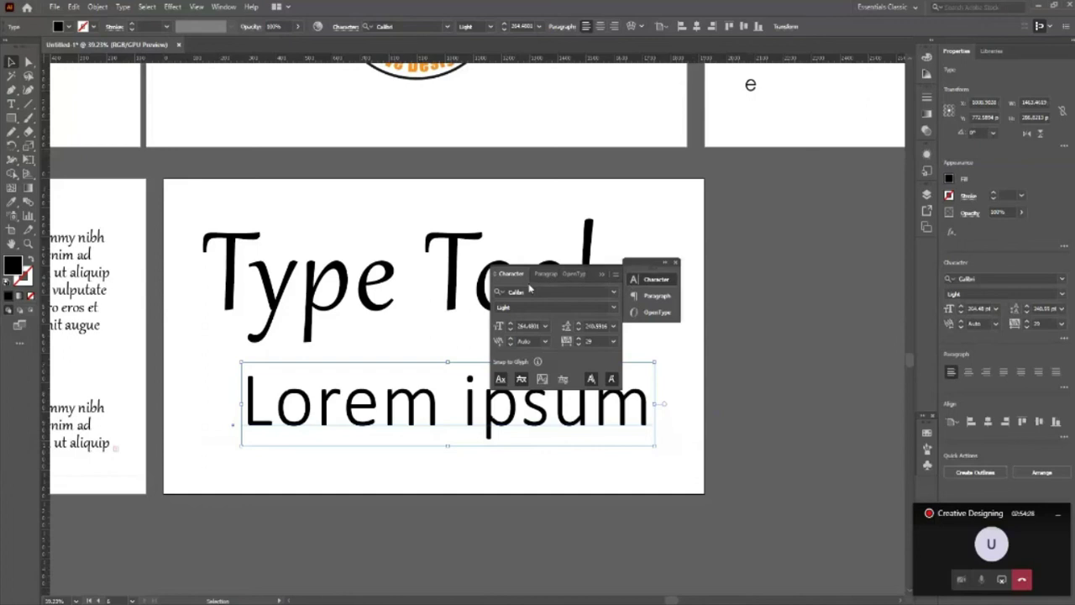
Float the Character panel, stretch the Lorem ipsum line across the artboard, and collapse Paragraph/OpenType.
left_click_drag(519, 274, 730, 270)
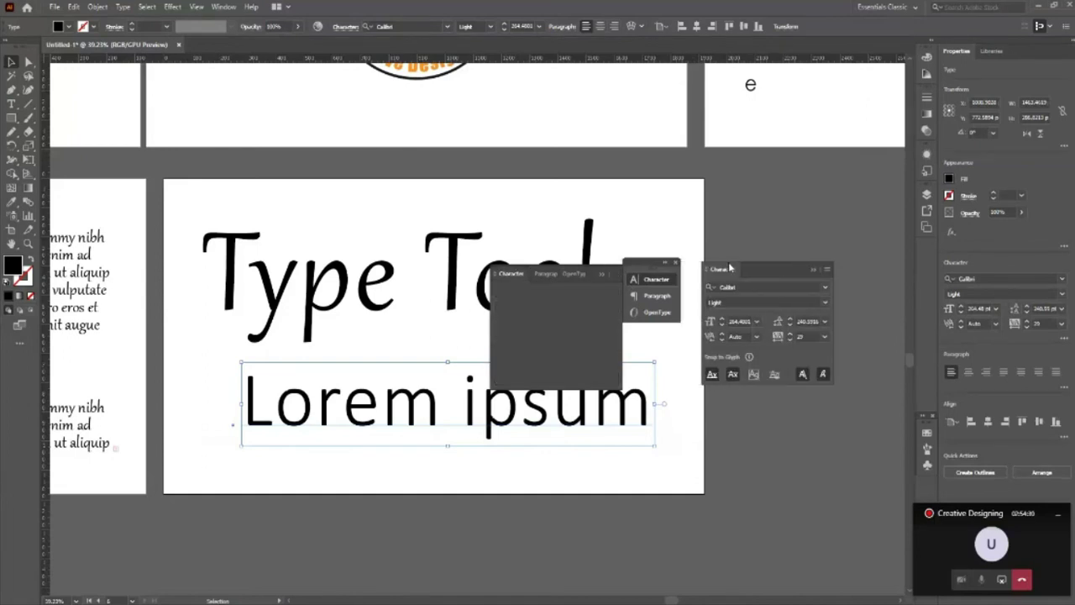
left_click_drag(656, 404, 704, 404)
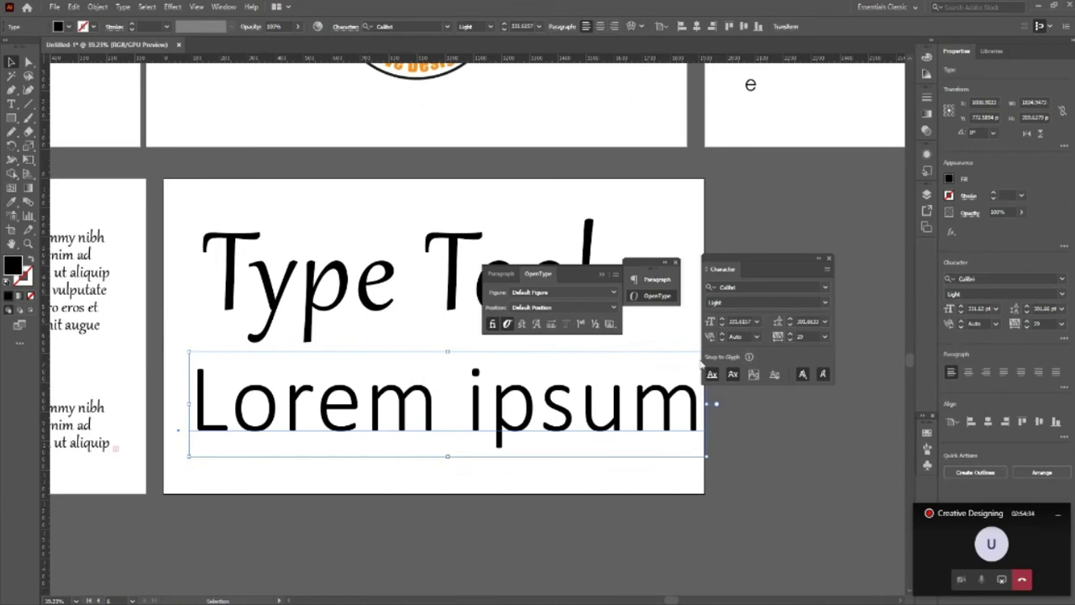
left_click(602, 278)
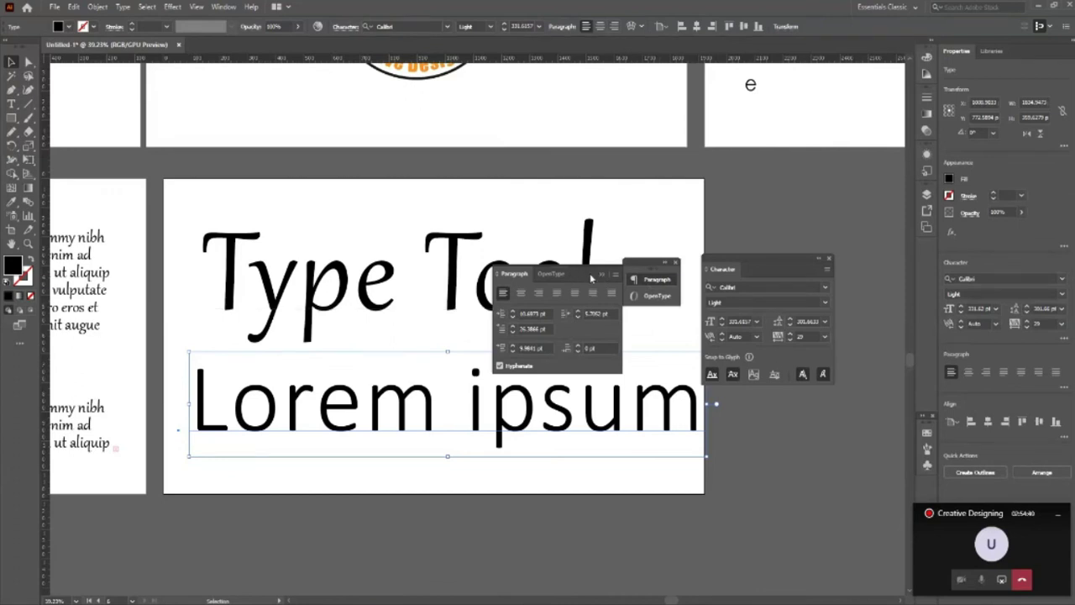
left_click(601, 276)
Review the line's kerning, size and leading values unchanged, then collapse the Character panel.
left_click(713, 337)
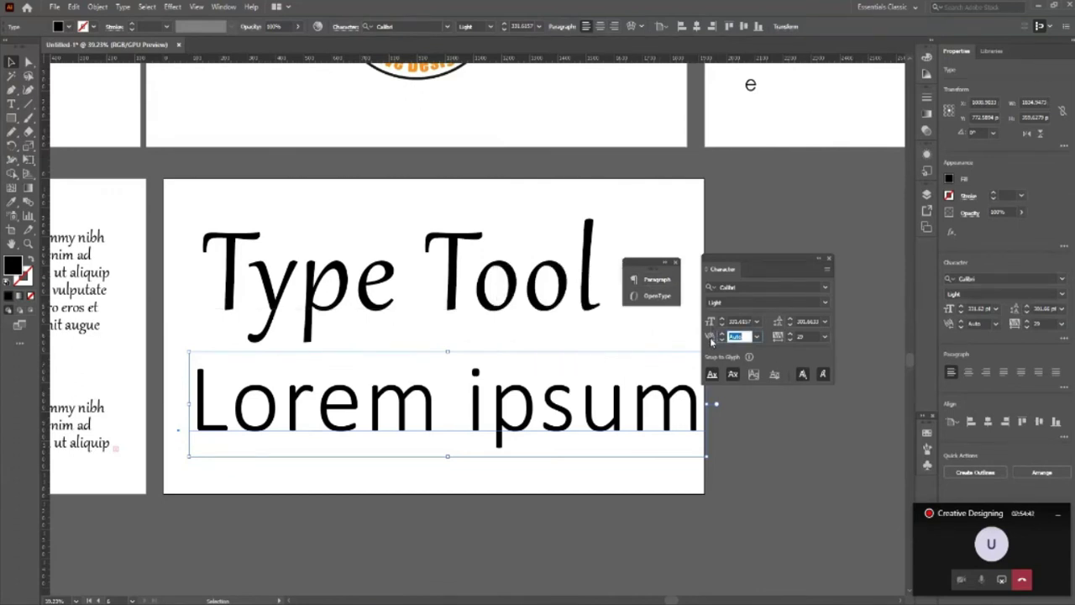
left_click(713, 323)
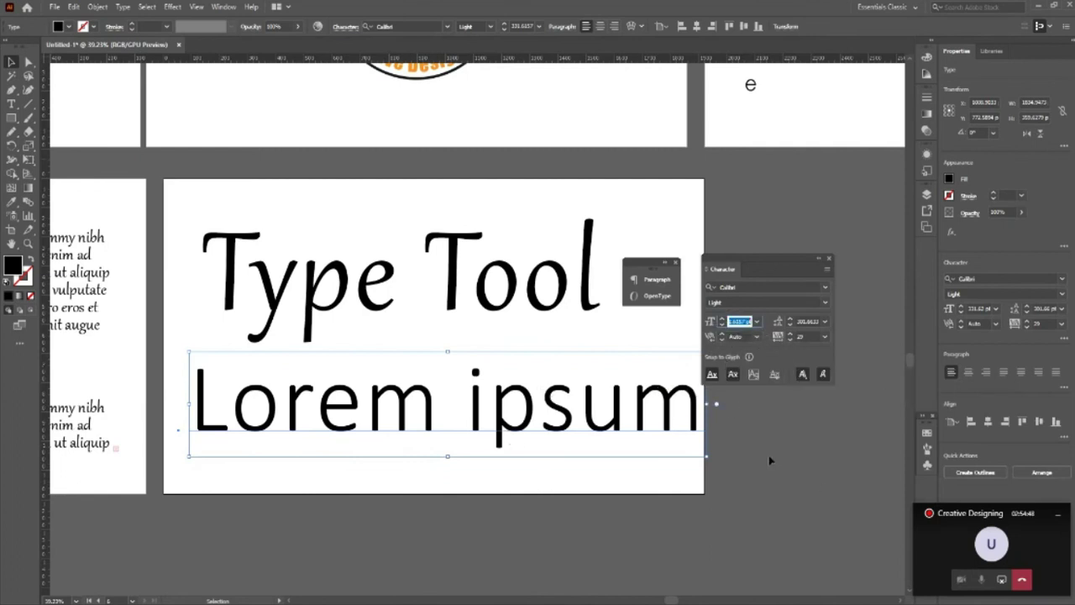
left_click(782, 336)
left_click(712, 336)
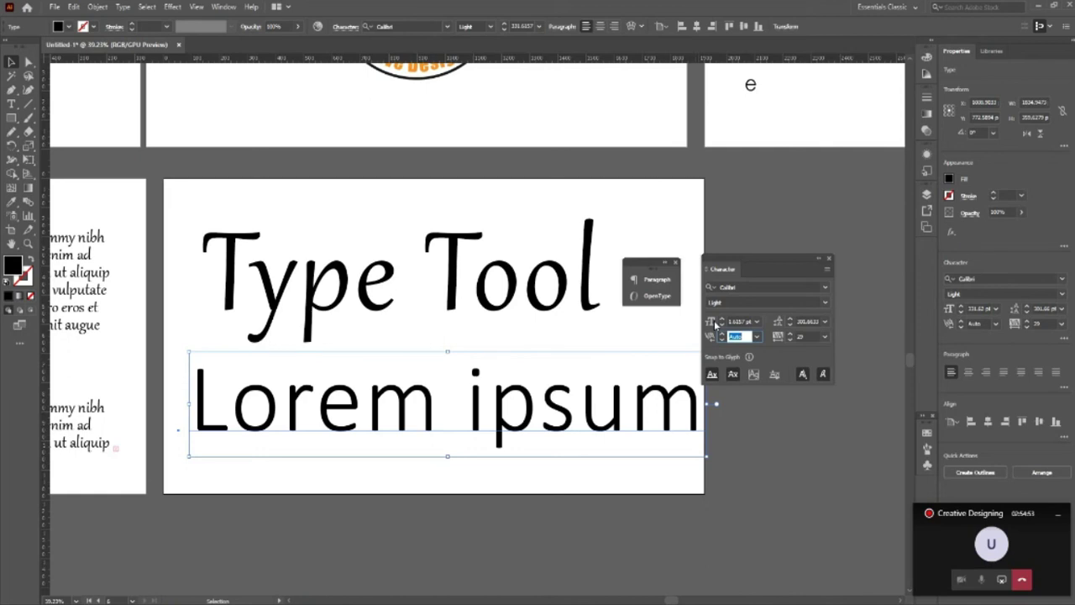
left_click(713, 325)
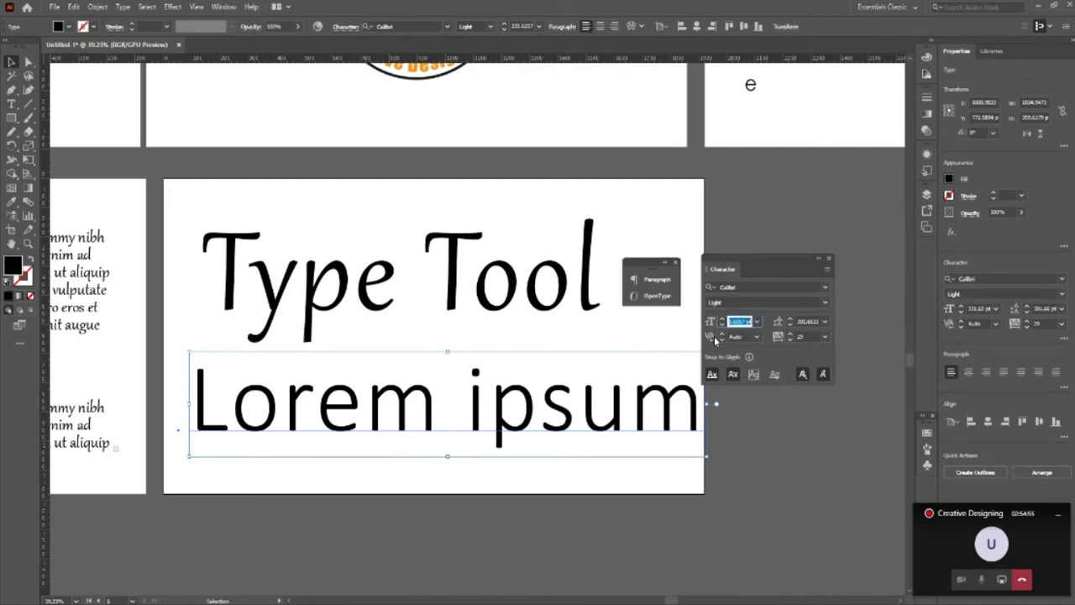
key("Return")
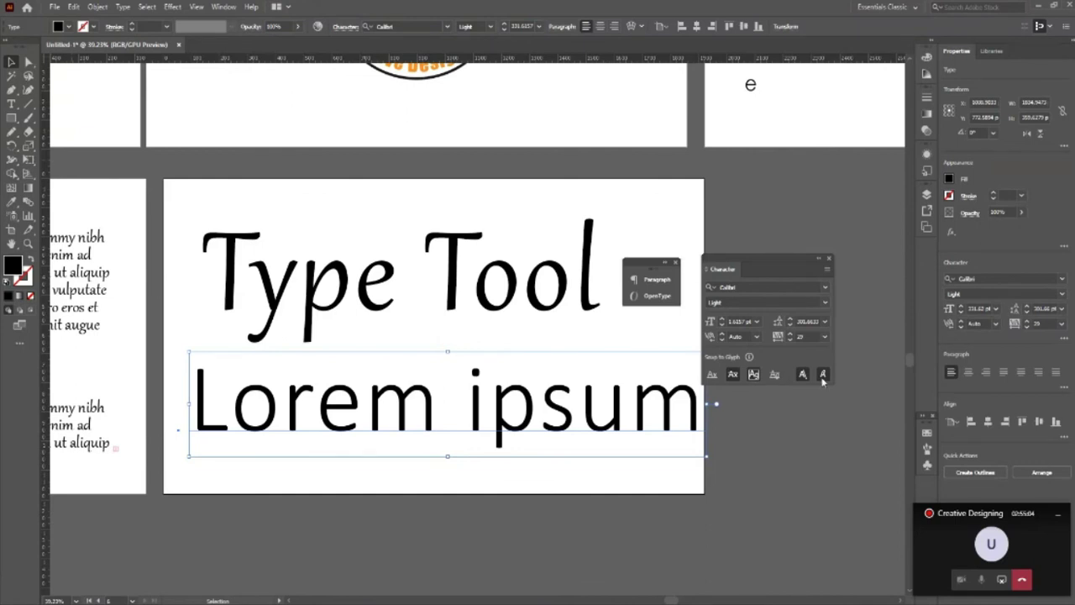
left_click(820, 259)
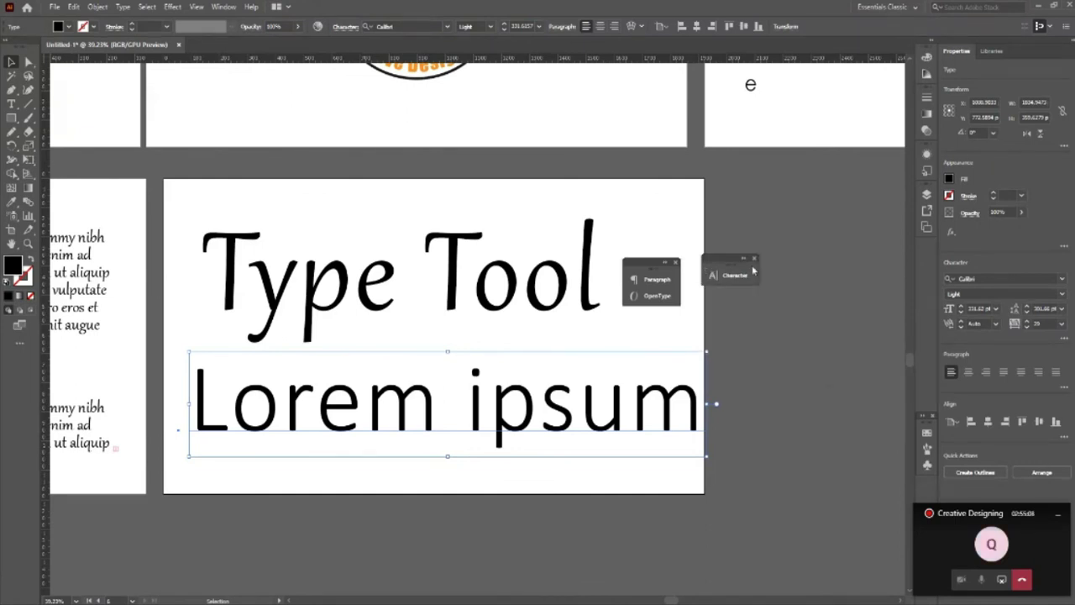
Close the floating Character and Paragraph panels and deselect the Lorem ipsum text.
left_click(755, 258)
left_click(675, 262)
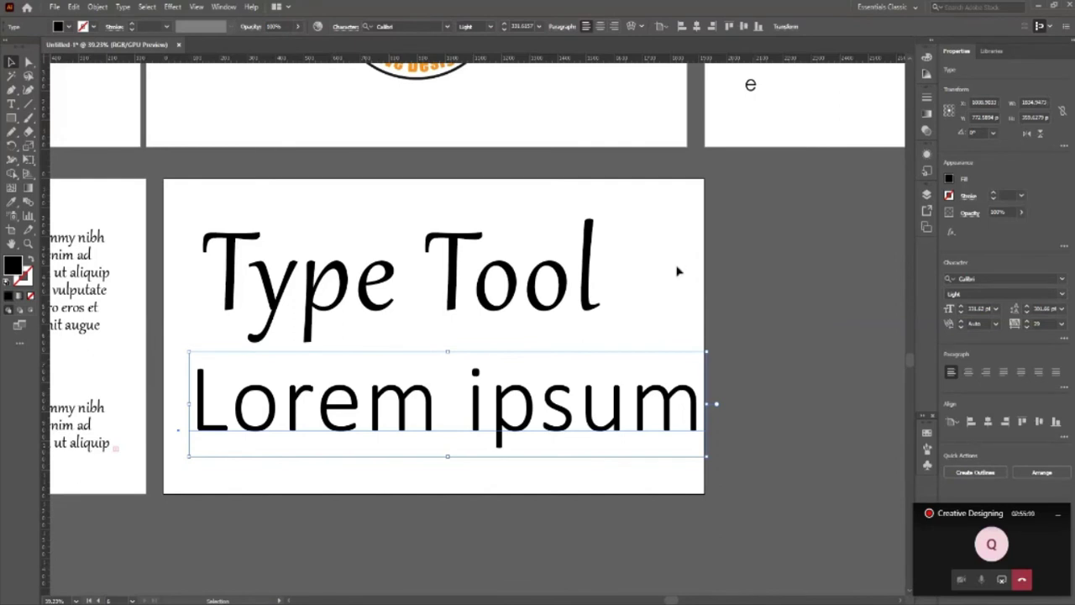
left_click(739, 361)
left_click(407, 424)
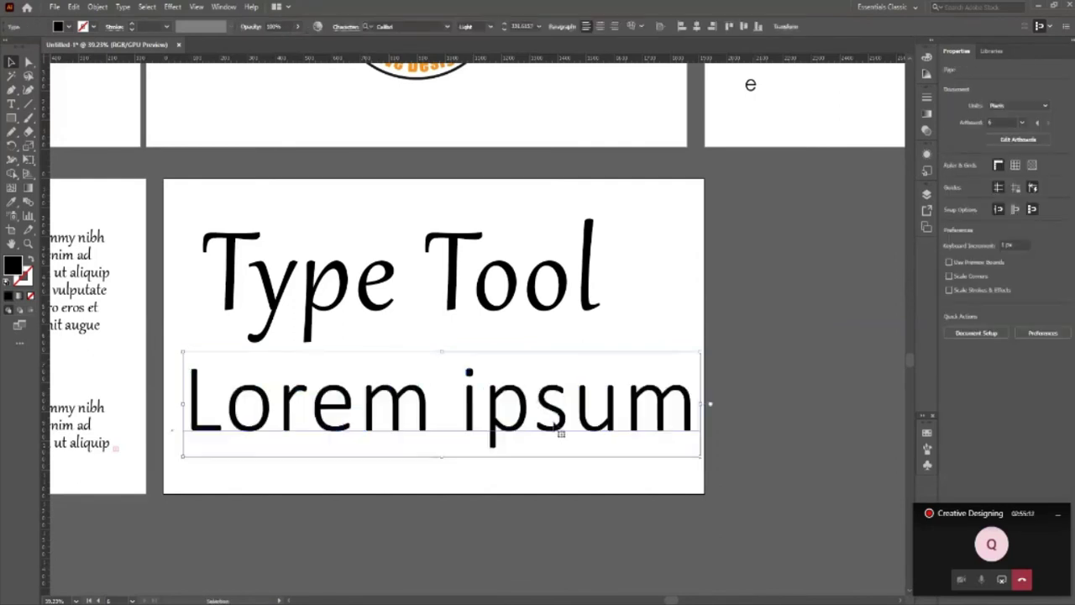
scroll(738, 433, "up", 1)
left_click(752, 430)
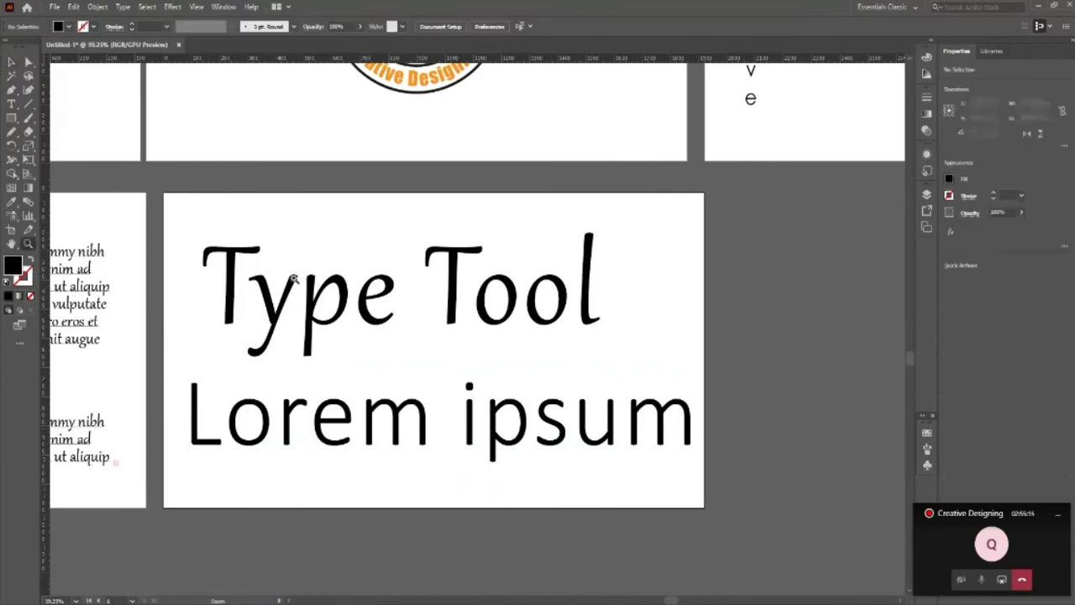
scroll(500, 293, "down", 3)
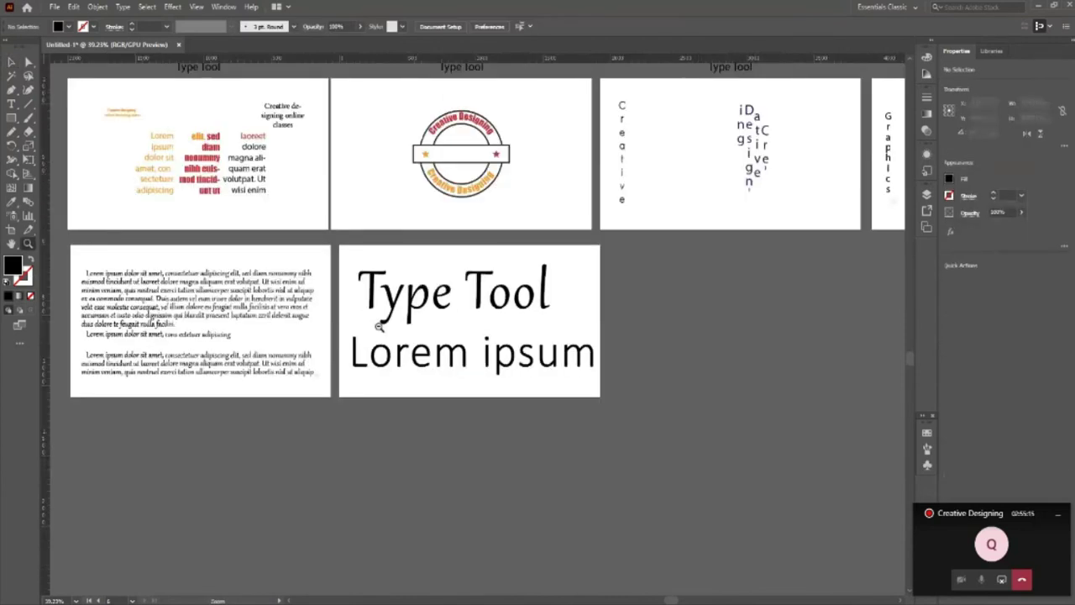
scroll(475, 385, "up", 1)
Zoom out until all six type-demo artboards are visible.
mouse_move(474, 385)
left_mouse_down()
mouse_move(559, 404)
mouse_move(544, 328)
mouse_move(580, 356)
left_mouse_up()
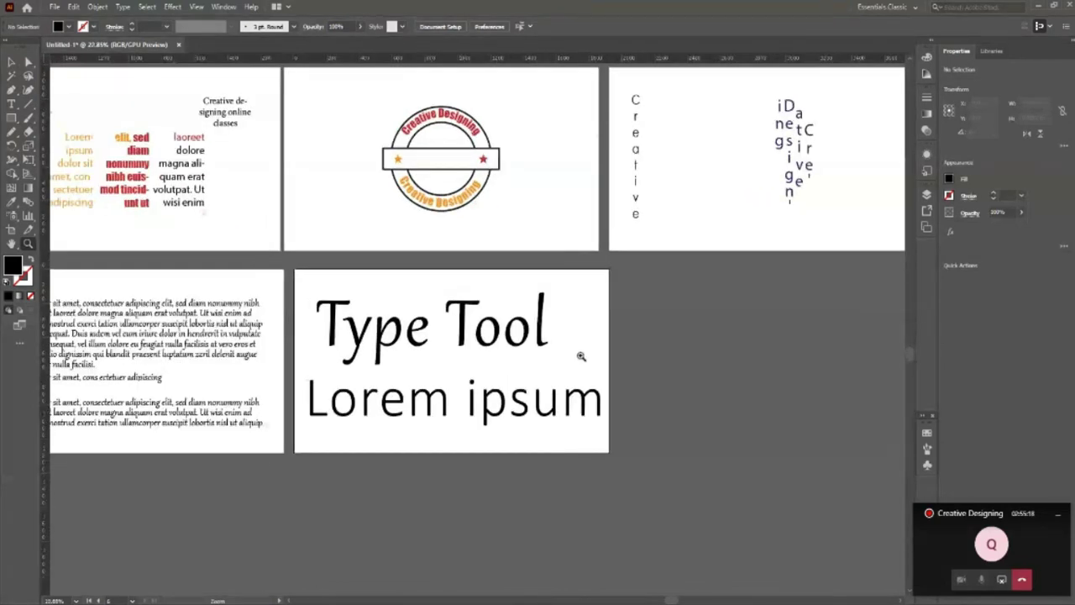
scroll(596, 344, "up", 1)
key("ctrl+minus")
key("v")
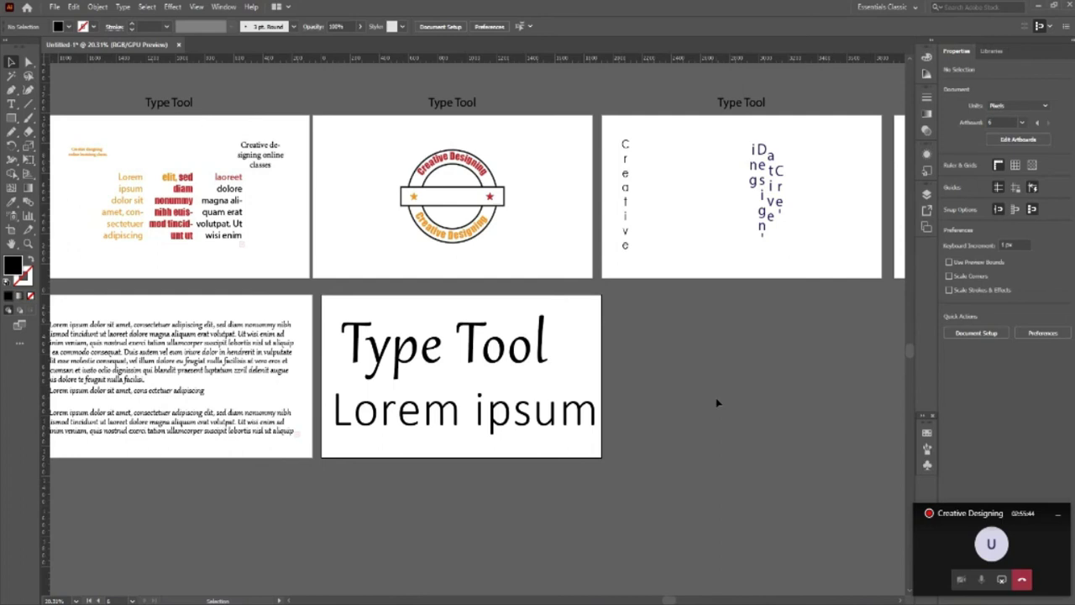
key("z")
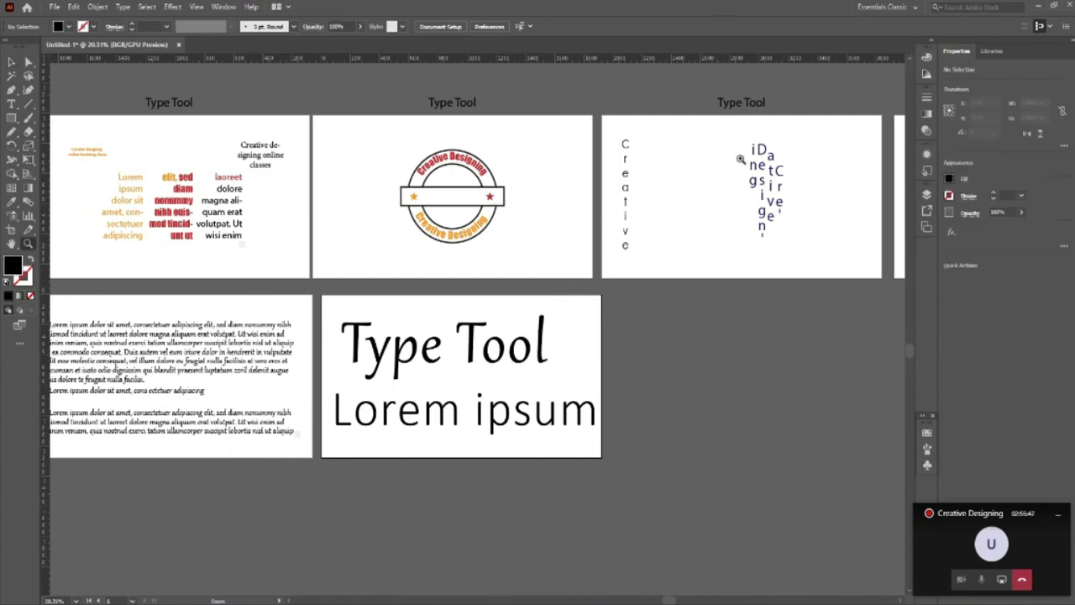
mouse_move(540, 243)
left_mouse_down()
mouse_move(417, 314)
mouse_move(445, 316)
left_mouse_up()
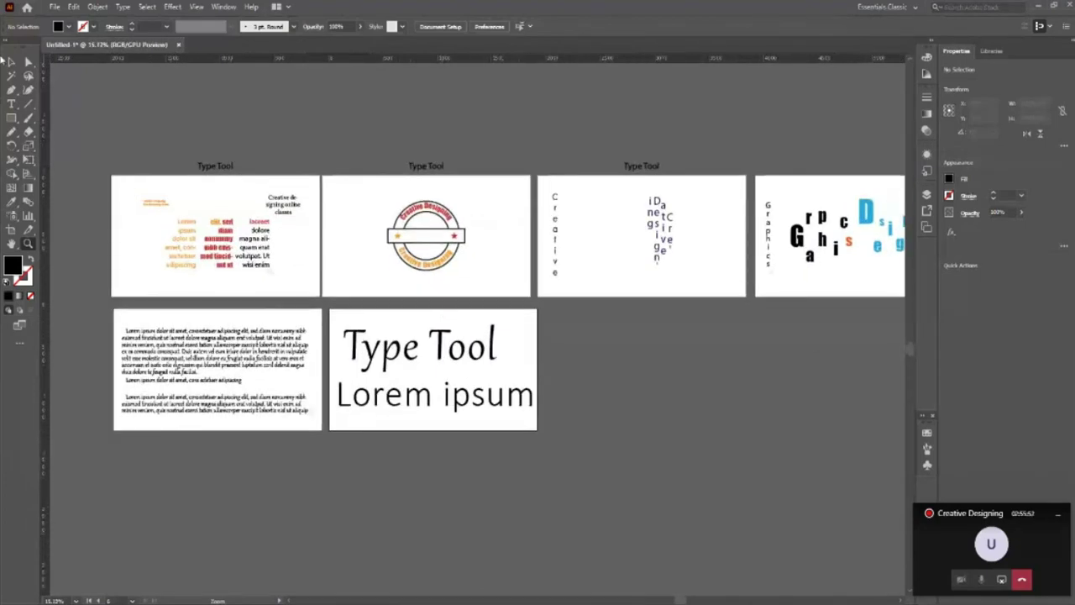
left_click(10, 63)
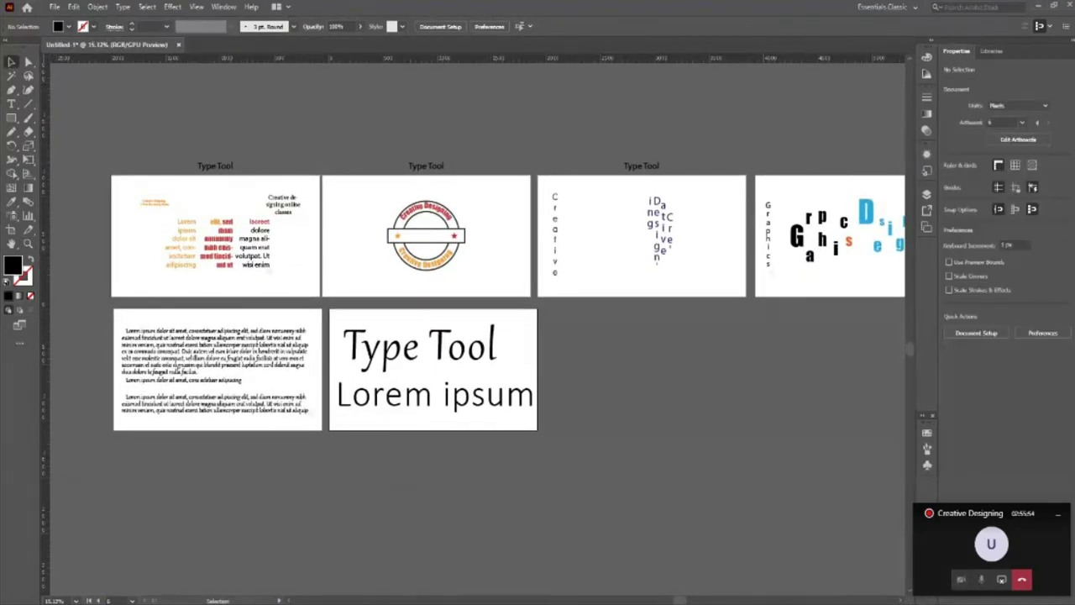